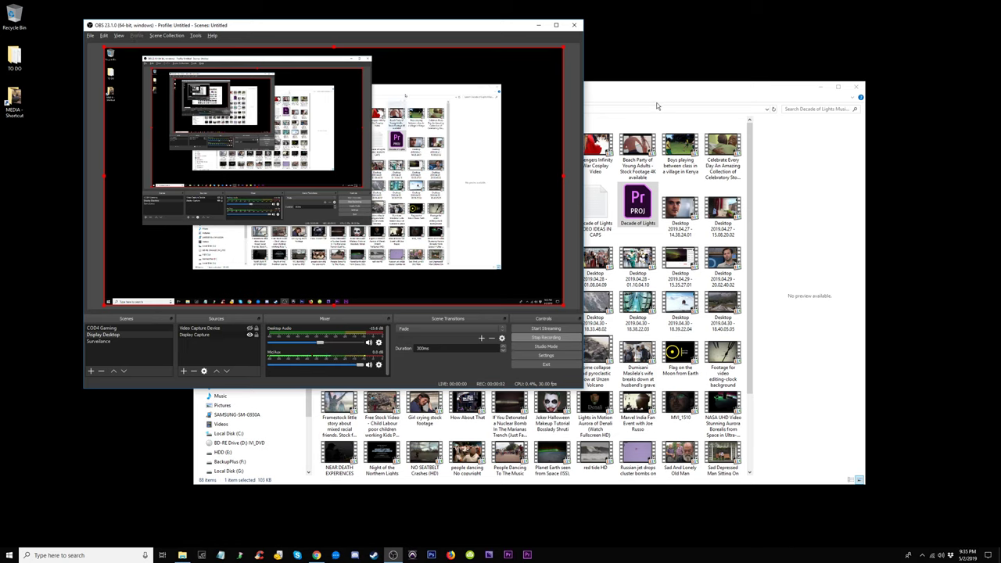
Open the Decade of Lights project file from File Explorer in Adobe Premiere Pro CC 2018.
key("alt+Tab")
right_click(635, 205)
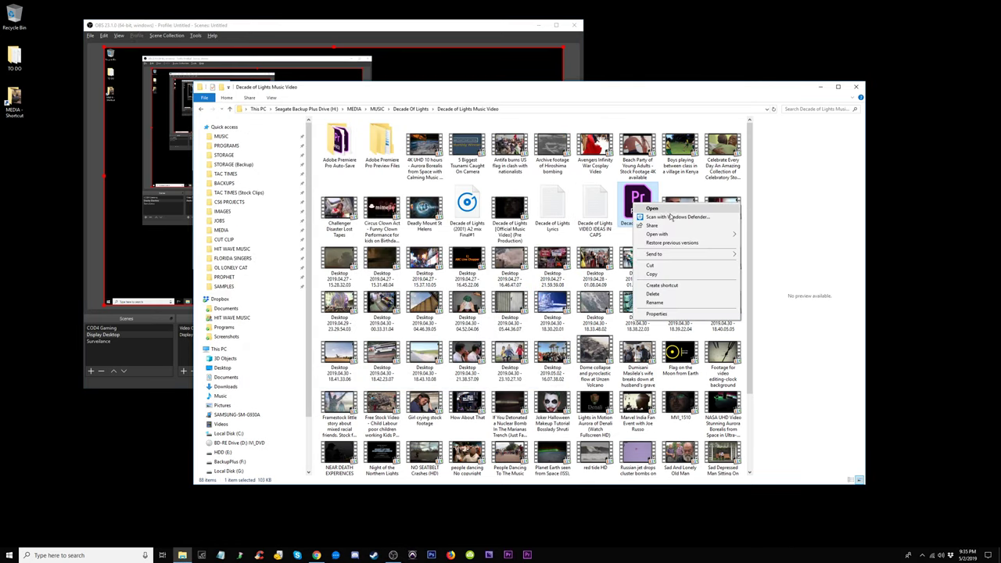
mouse_move(671, 235)
left_click(776, 235)
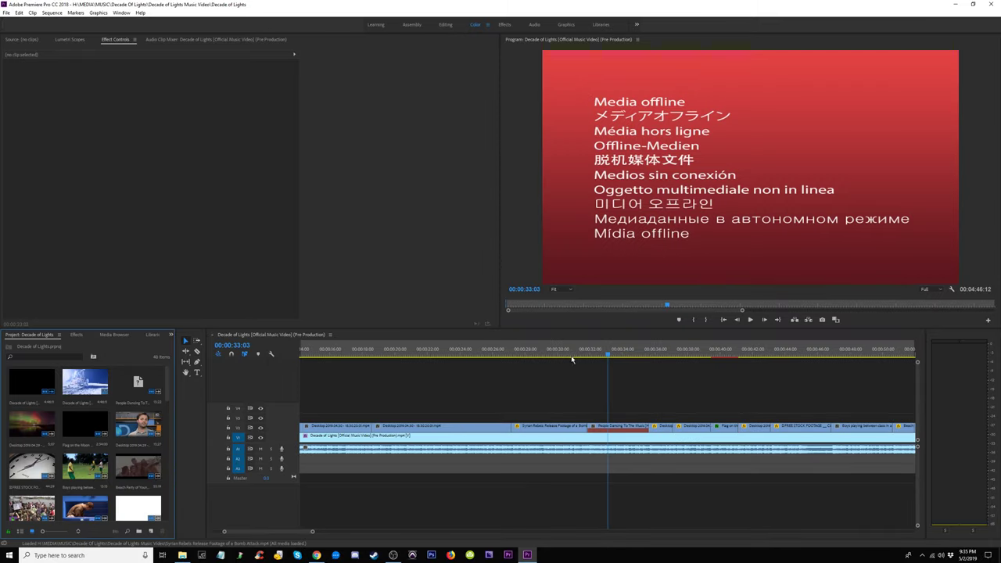
Enlarge the timeline panel and heighten the Video 1 and audio tracks to show People Dancing thumbnails.
scroll(575, 356, "down", 5)
scroll(574, 356, "down", 2)
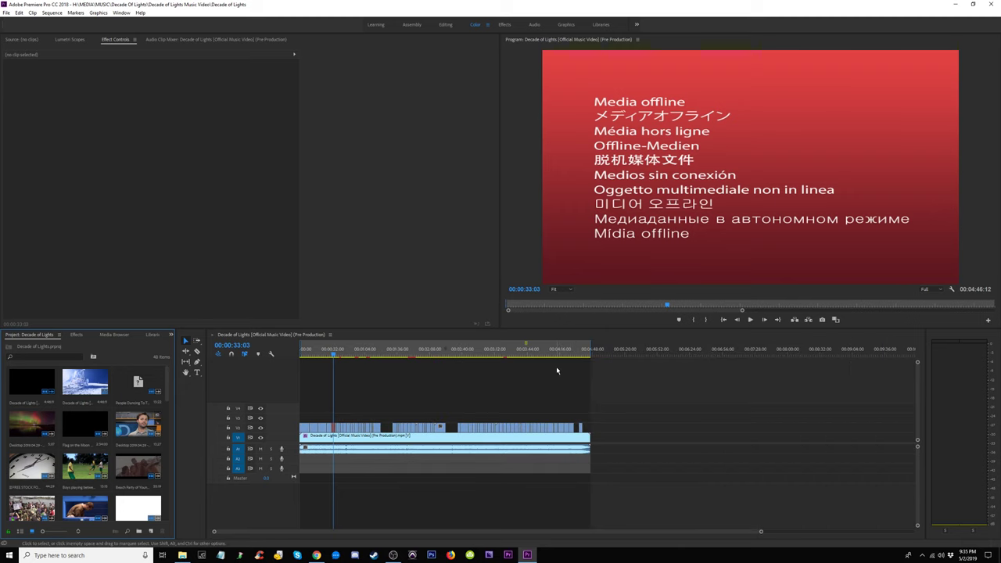
scroll(616, 356, "up", 6)
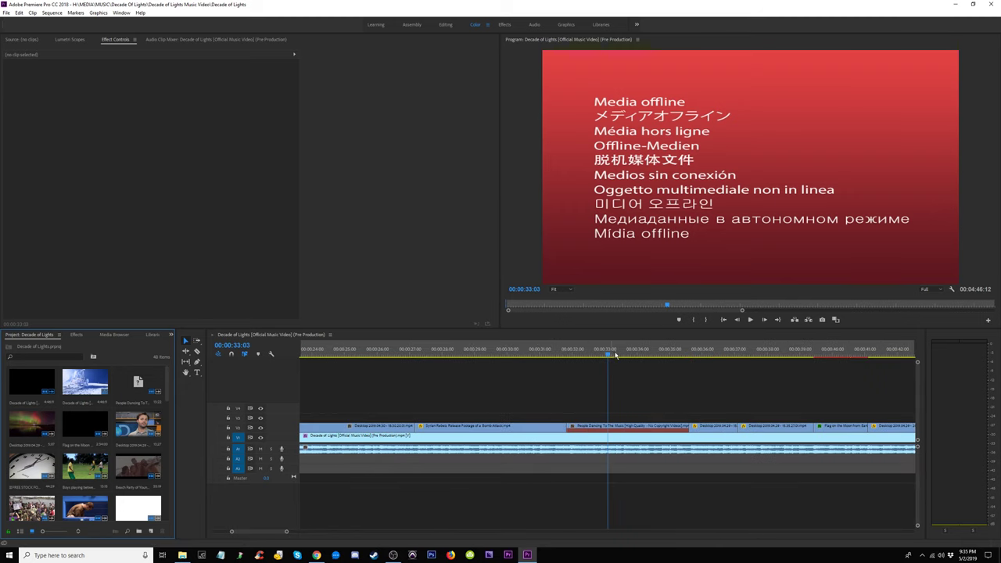
left_click(614, 428)
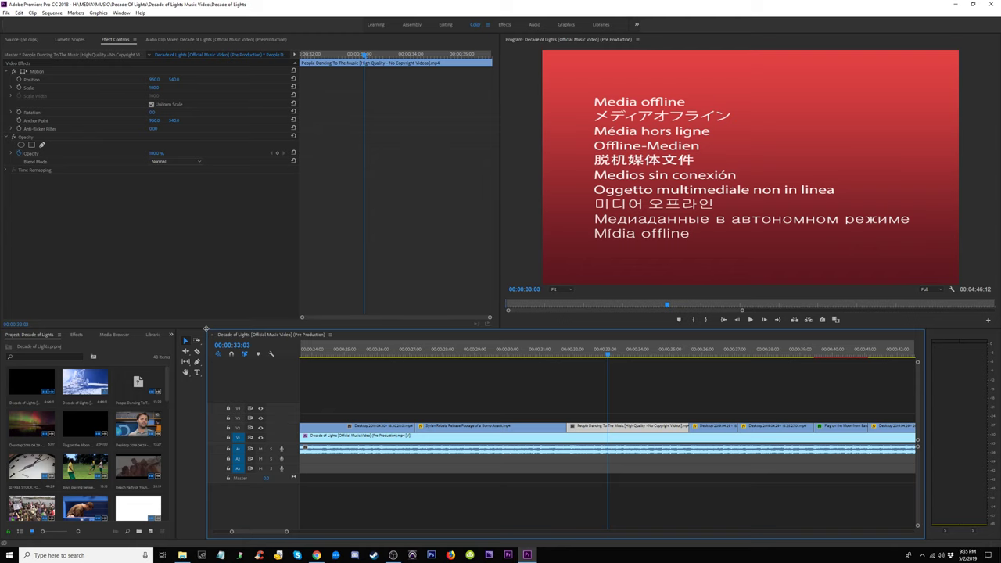
left_click_drag(206, 329, 138, 302)
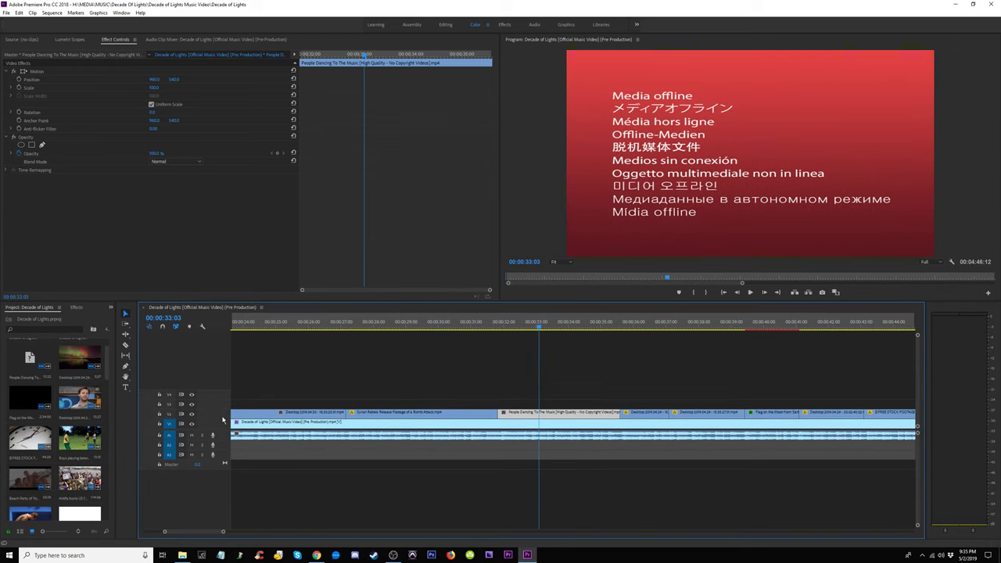
left_click_drag(222, 410, 222, 420)
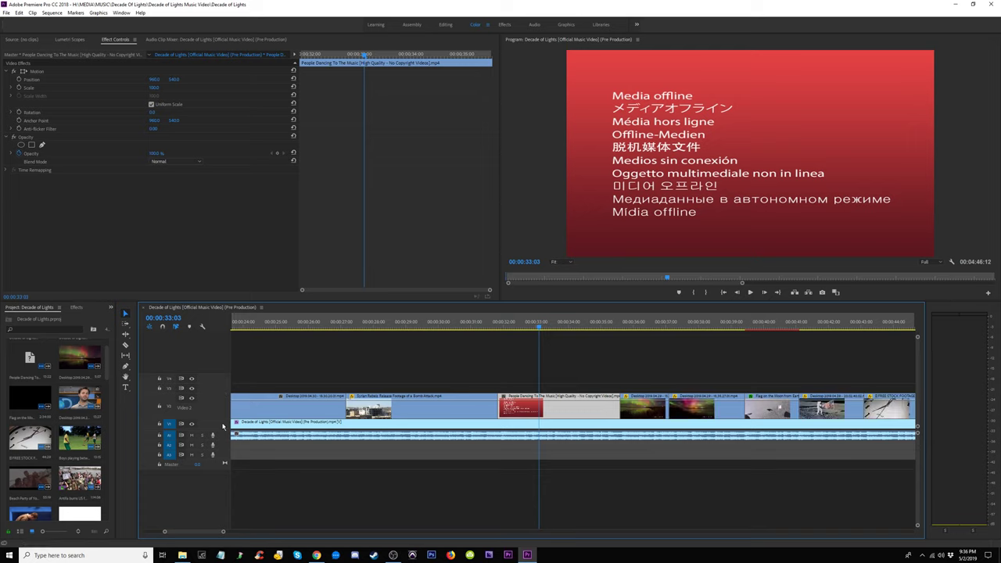
left_click_drag(222, 432, 223, 474)
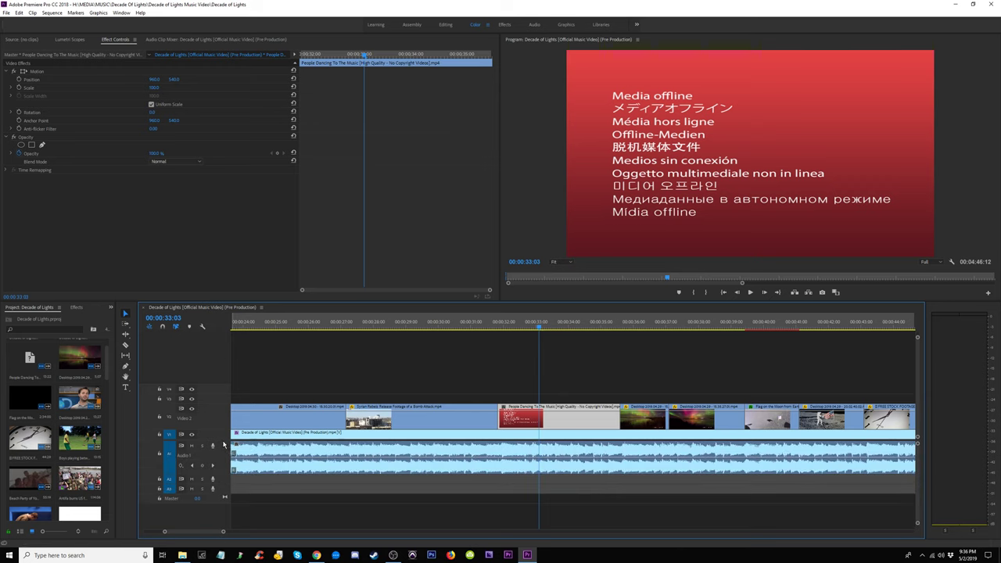
left_click_drag(223, 430, 223, 379)
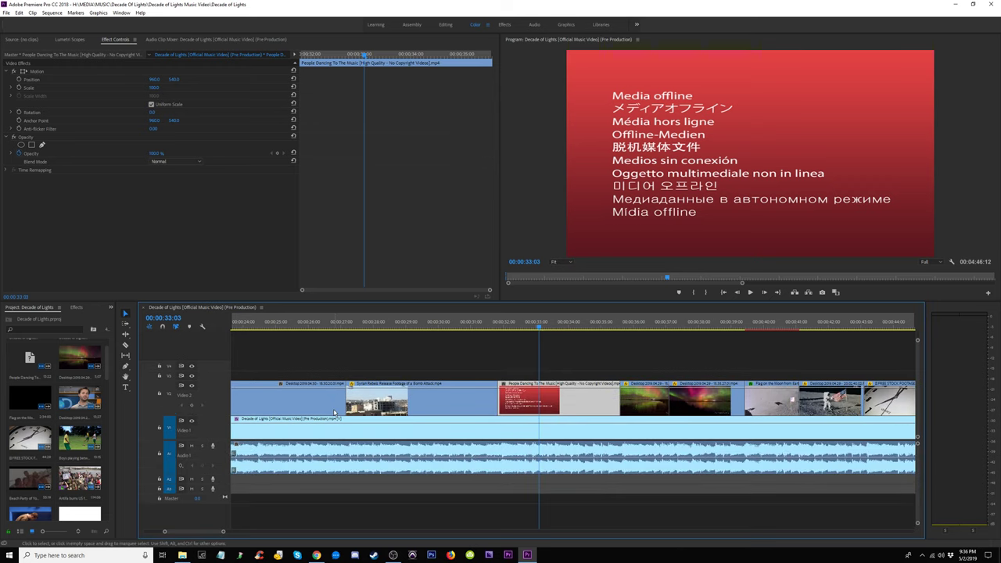
key("minus")
key("minus")
key("minus")
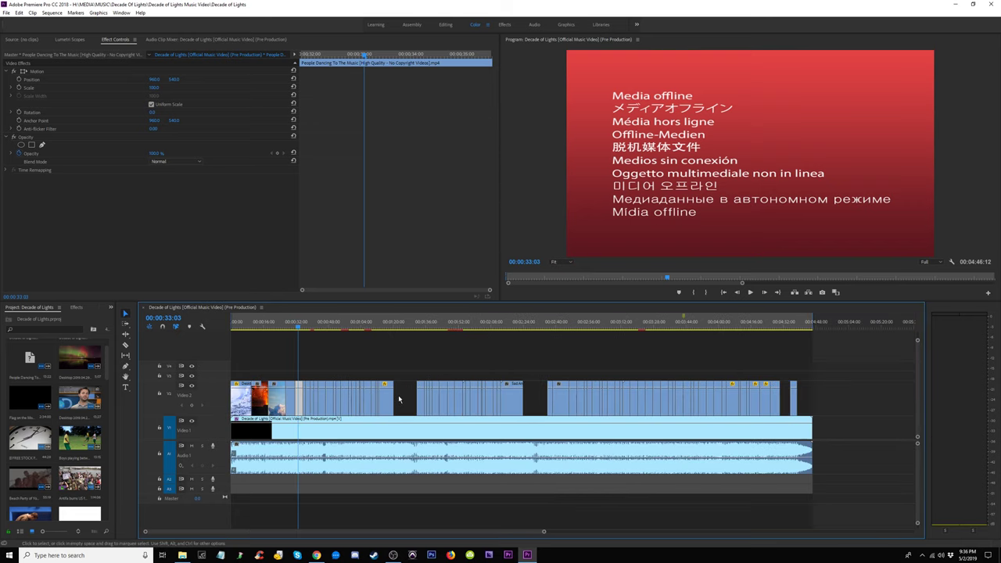
key("equal")
key("equal")
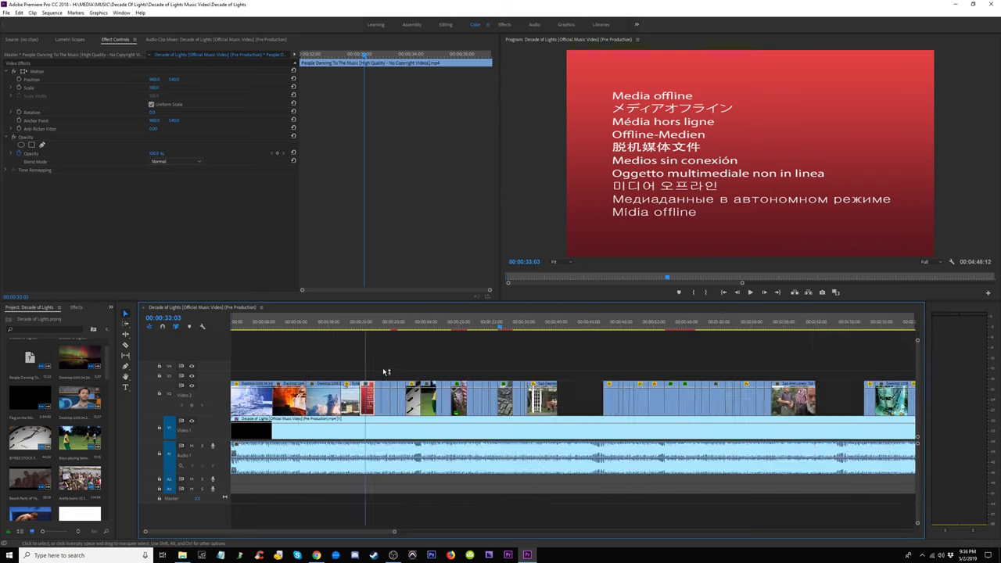
key("equal")
Choose Link Media for the offline People Dancing To The Music clip on the timeline.
right_click(584, 404)
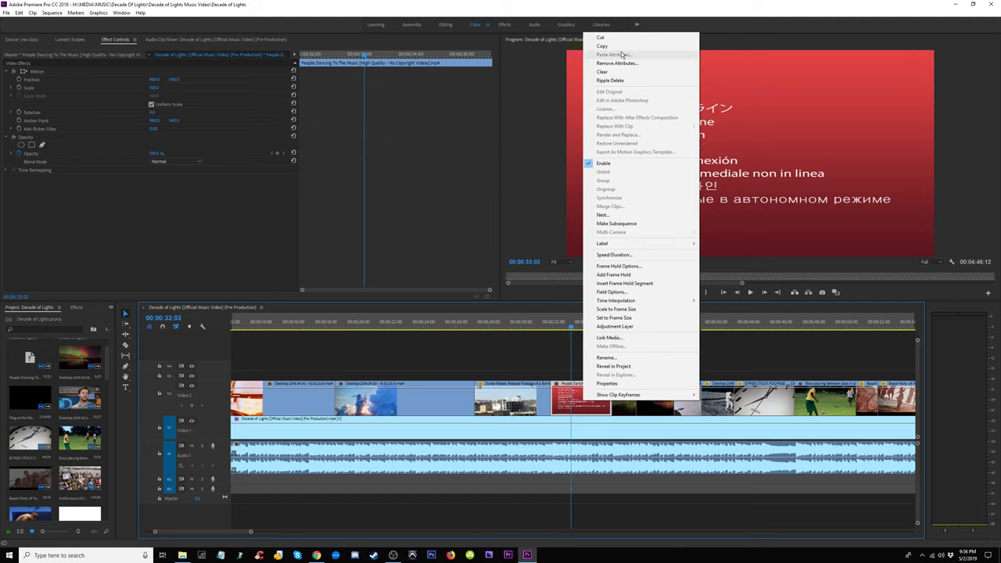
left_click(525, 366)
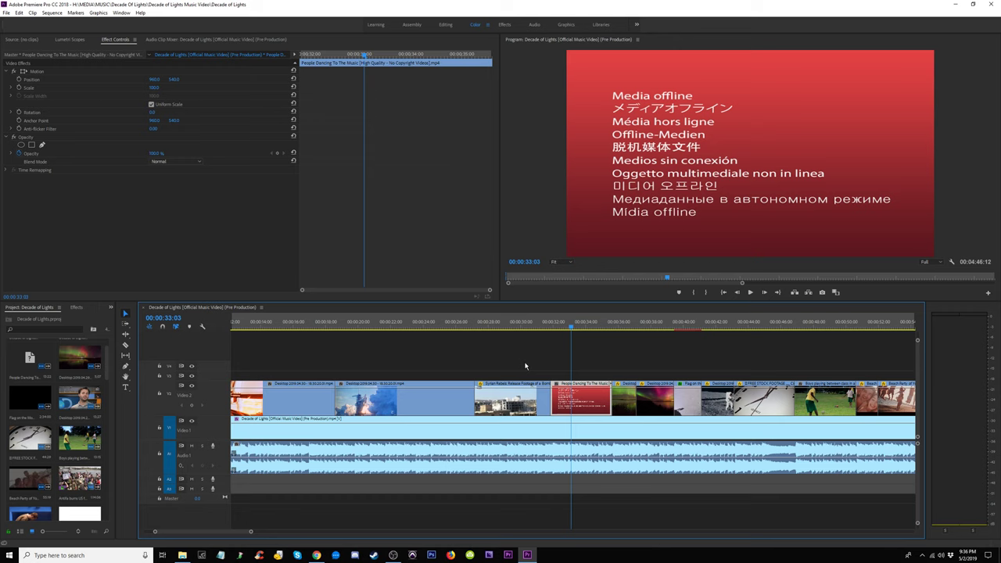
right_click(580, 402)
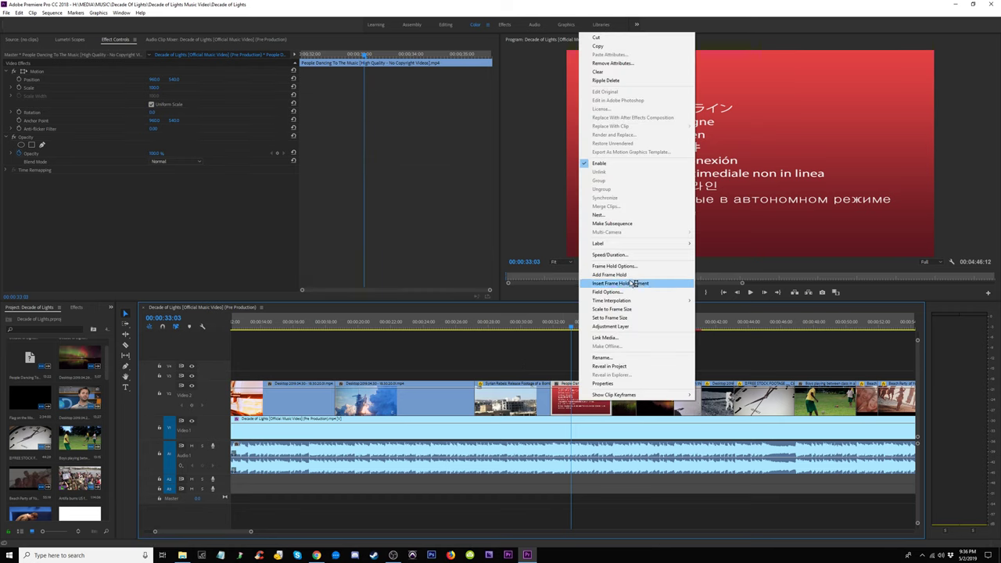
left_click(606, 338)
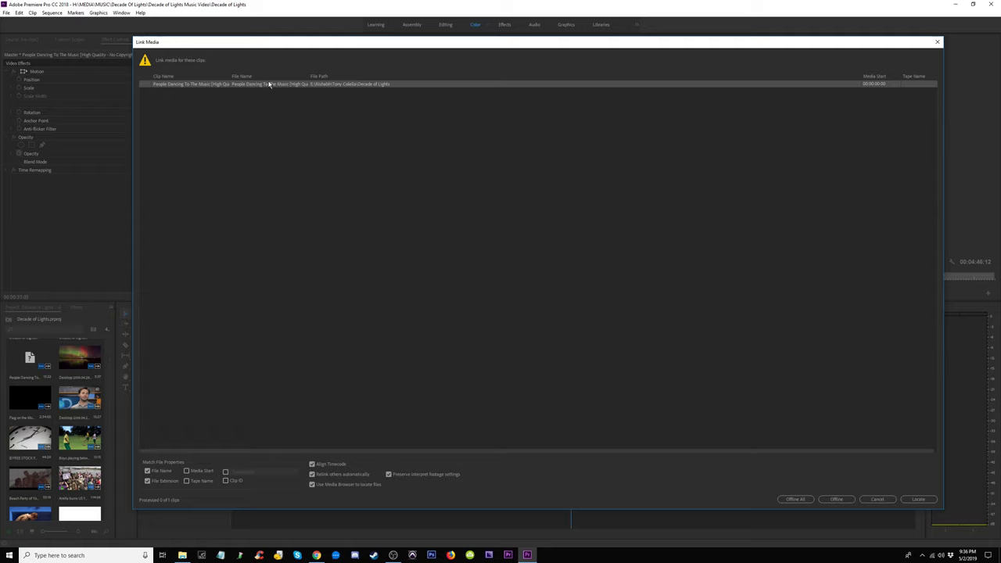
Locate the People Dancing To The Music file by searching 'people' and relink it.
left_click(921, 500)
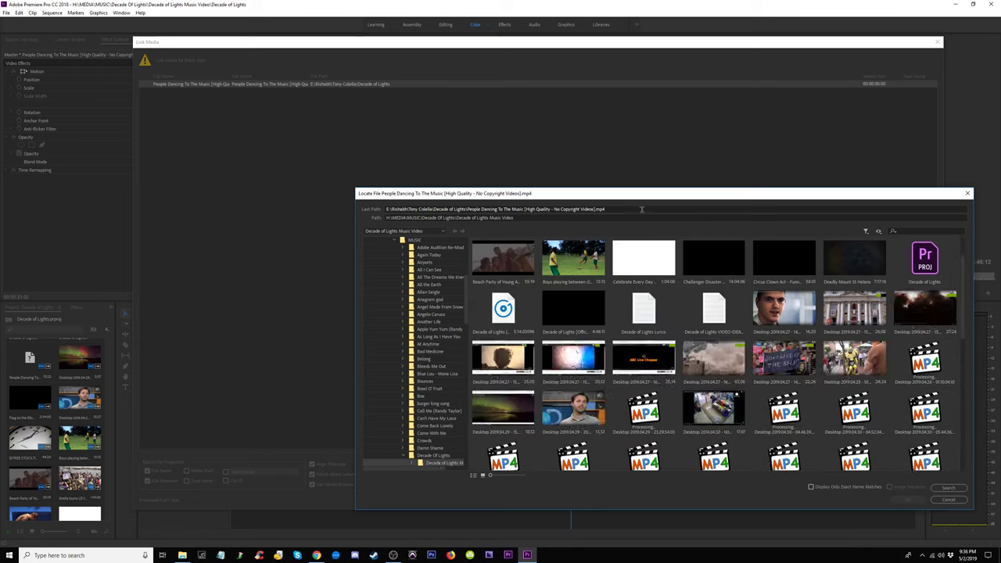
left_click_drag(663, 196, 573, 129)
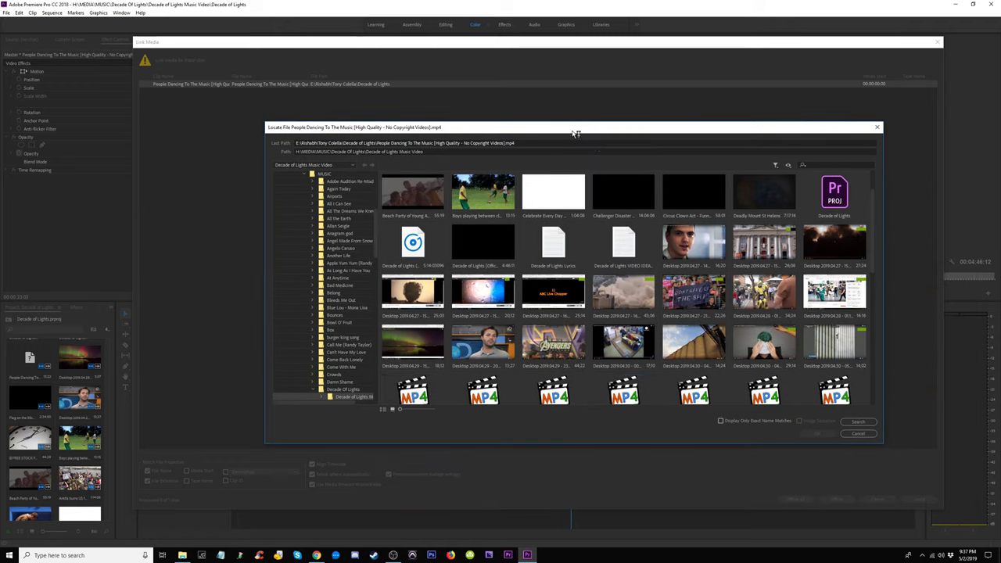
left_click(818, 165)
type("people")
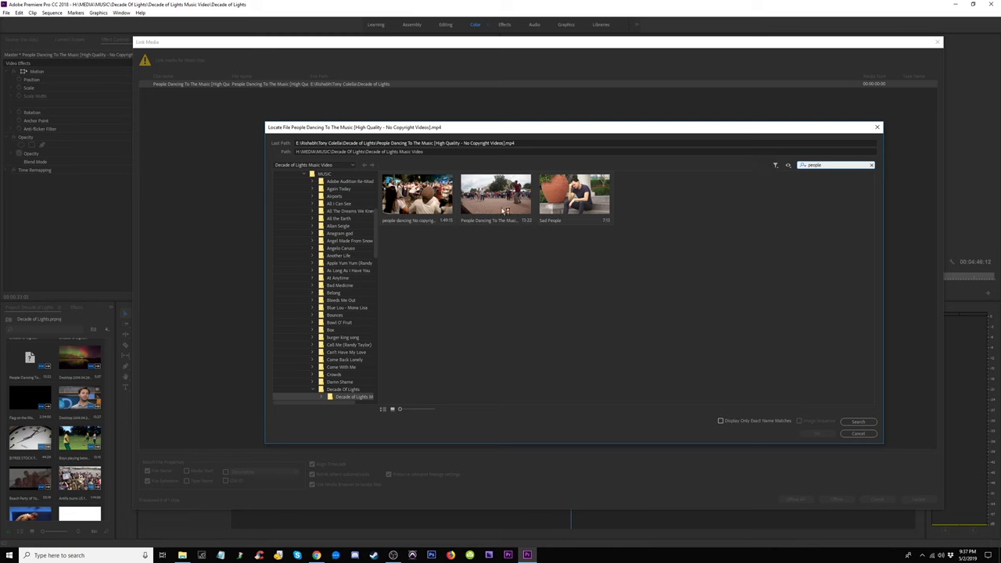
left_click(505, 212)
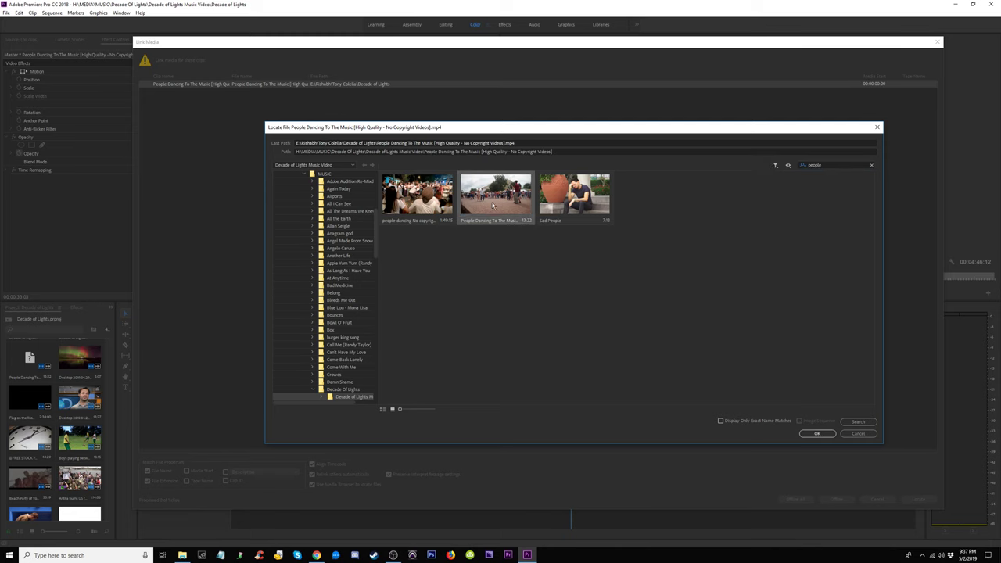
left_click(816, 435)
Save the project, fit the whole sequence in the timeline and return the playhead to the start.
left_click(581, 323)
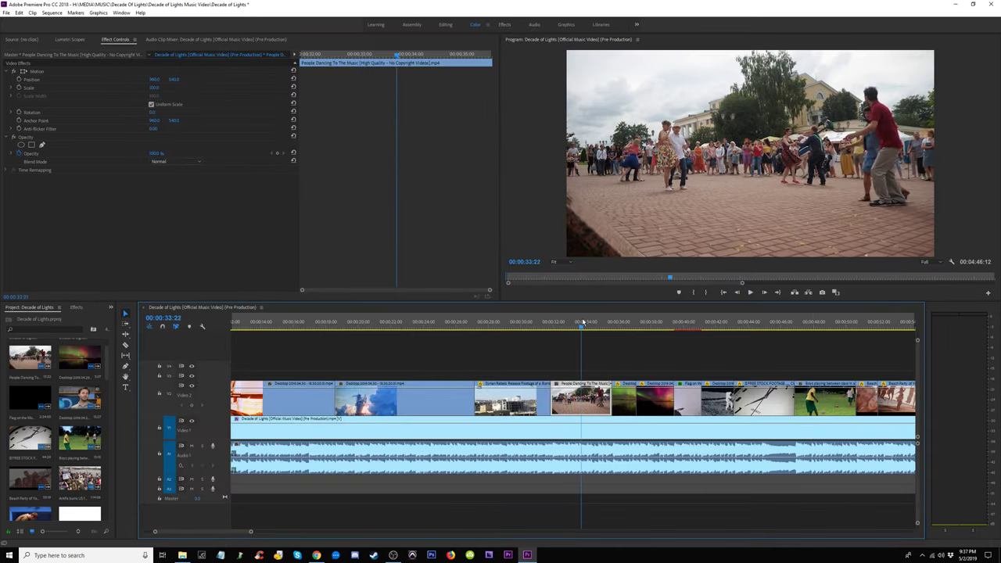
key("minus")
key("minus")
key("minus")
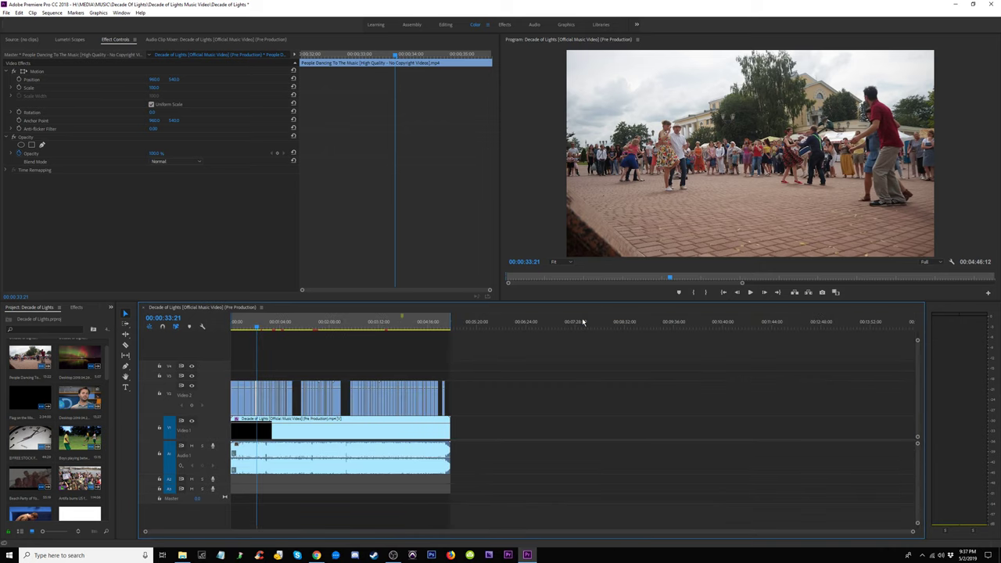
key("ctrl+s")
key("equal")
key("backslash")
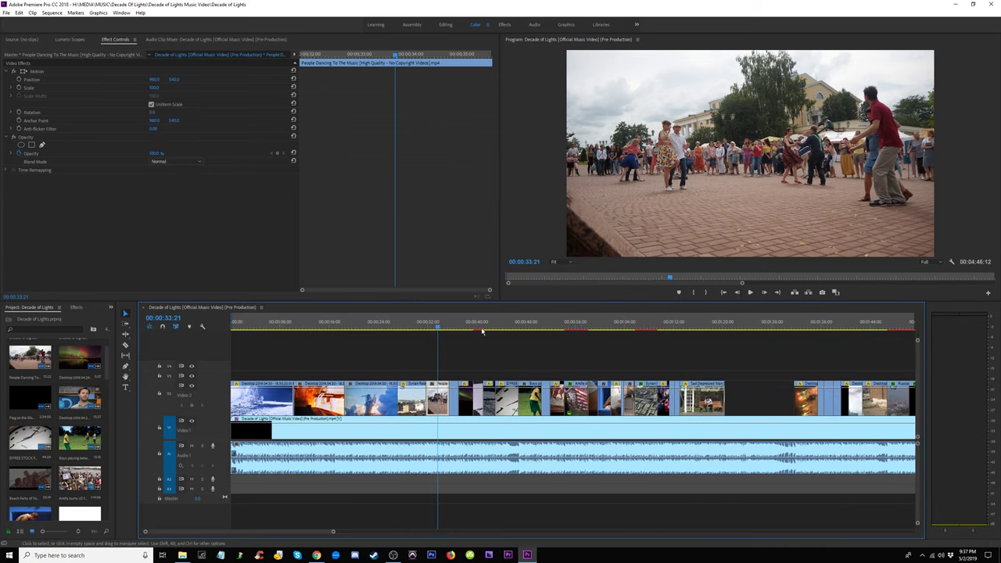
key("minus")
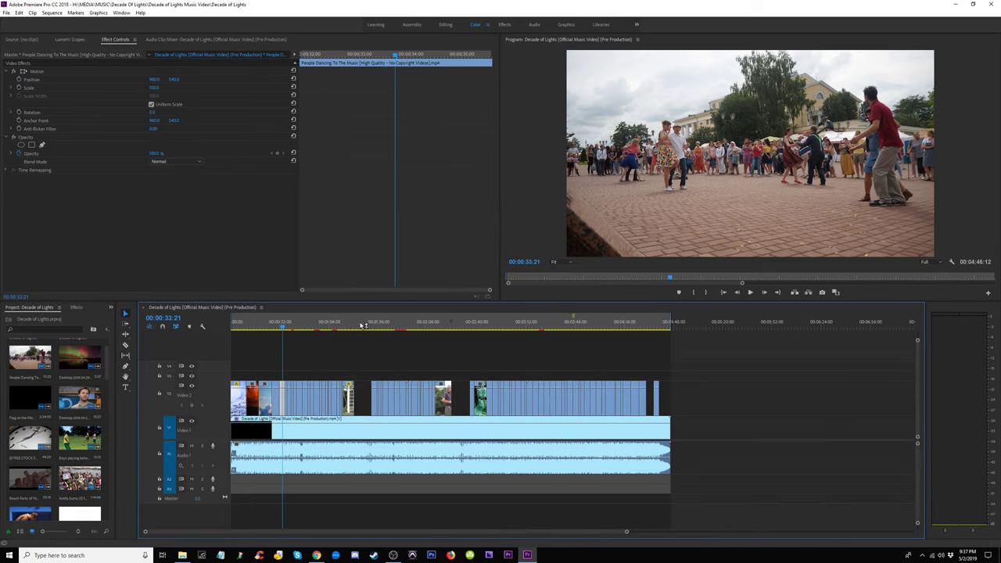
left_click_drag(283, 327, 219, 328)
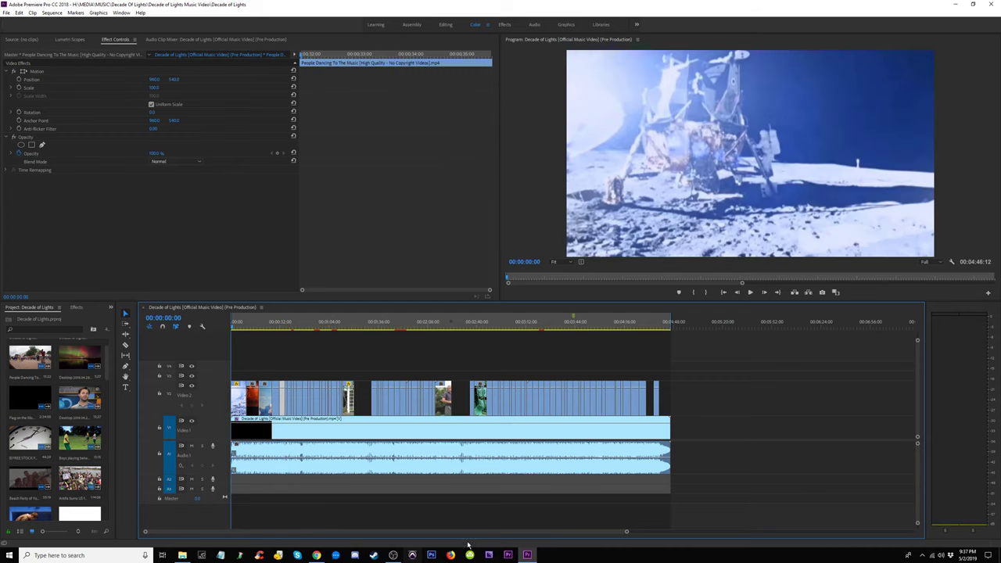
Switch between the OBS recorder and Premiere, moving the restored editor window aside.
left_click(395, 557)
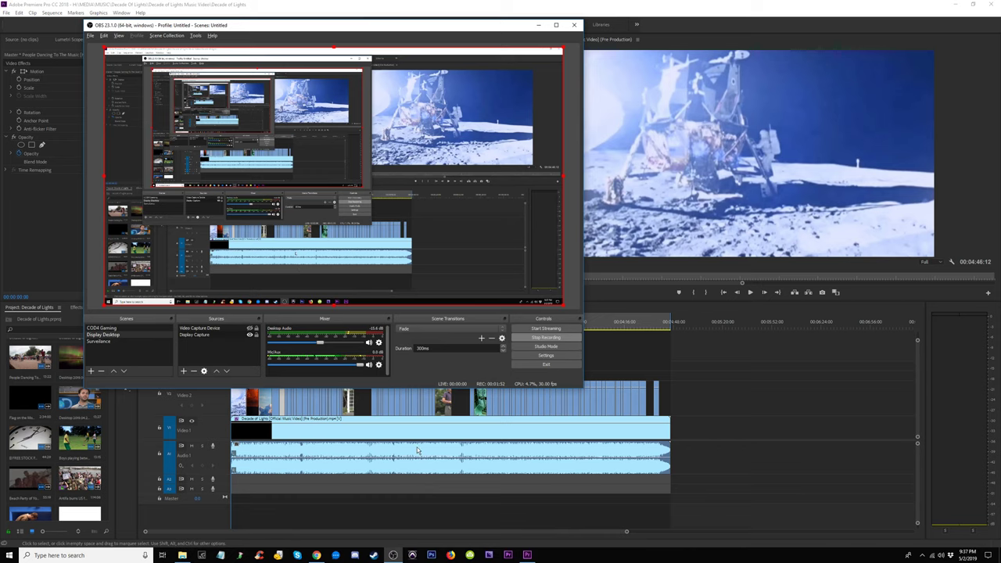
left_click(600, 335)
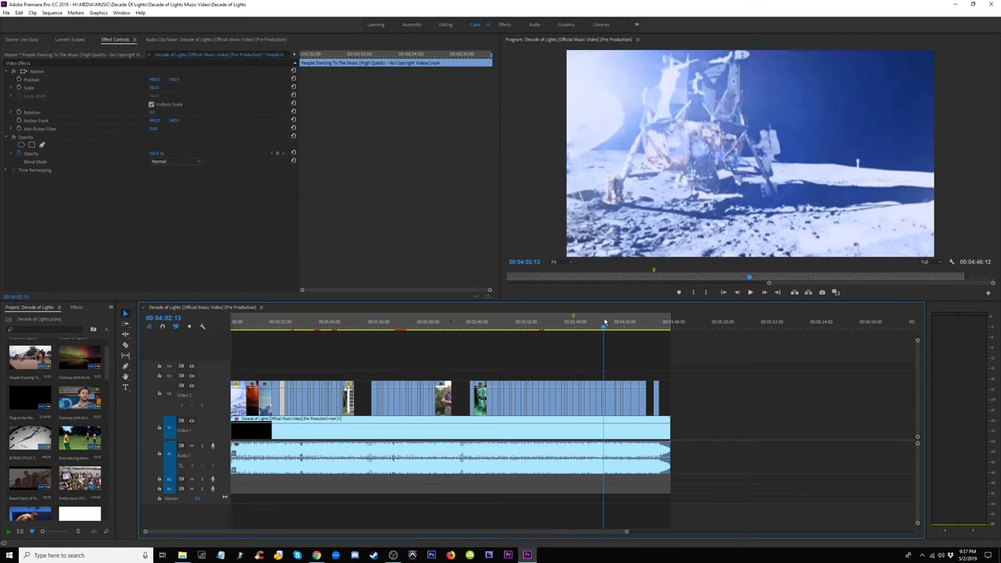
left_click(393, 556)
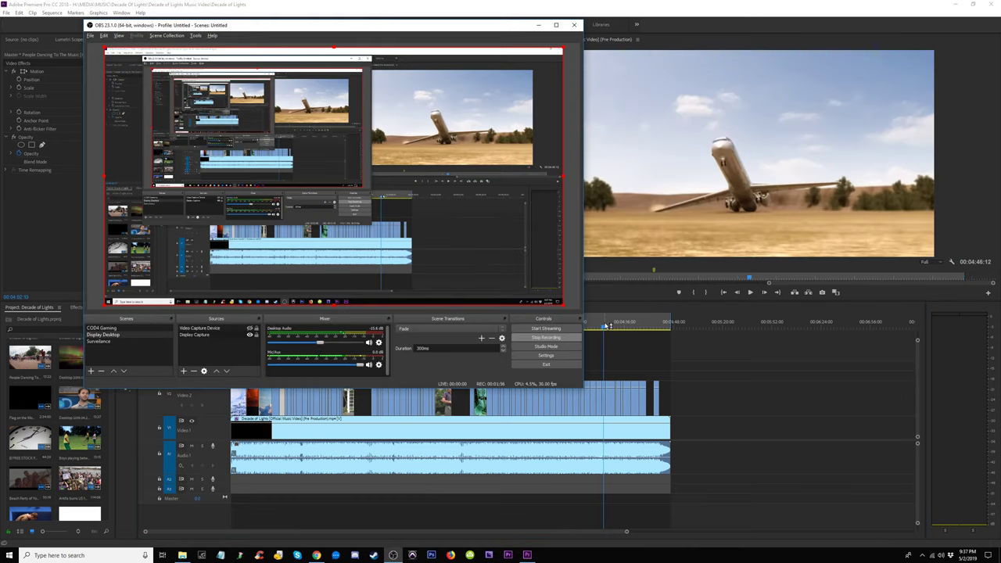
left_click(607, 327)
left_click(968, 8)
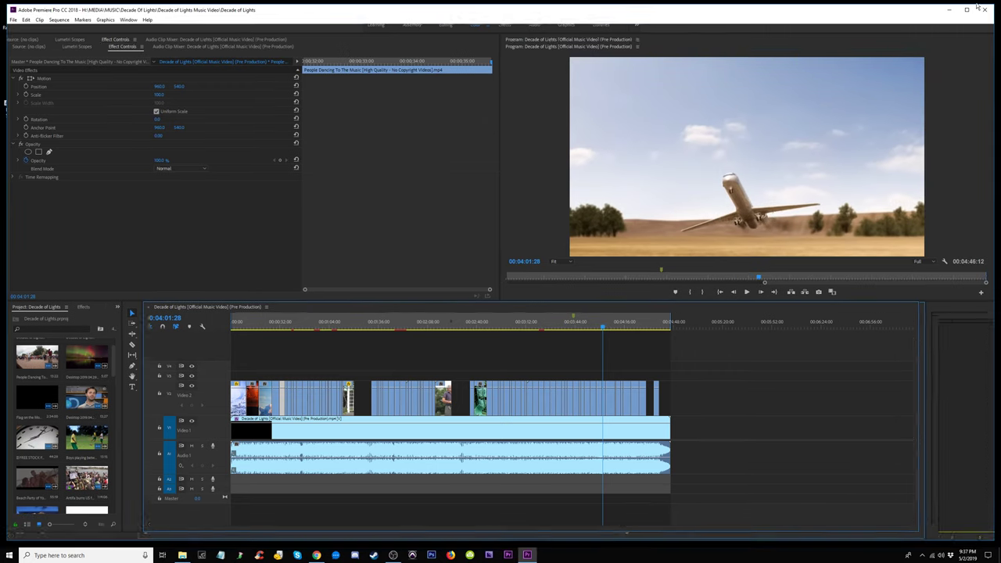
left_click_drag(301, 14, 652, 57)
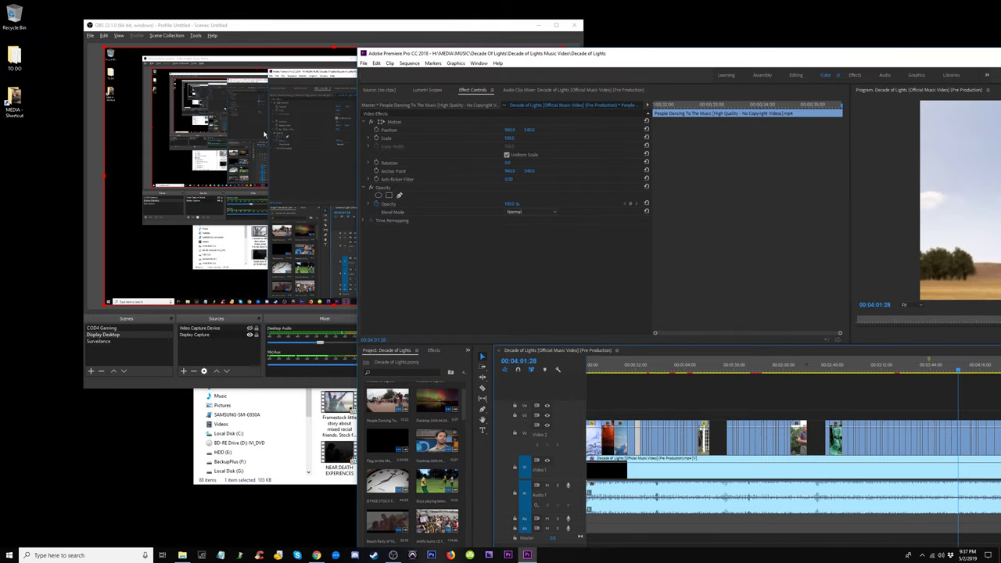
left_click(291, 40)
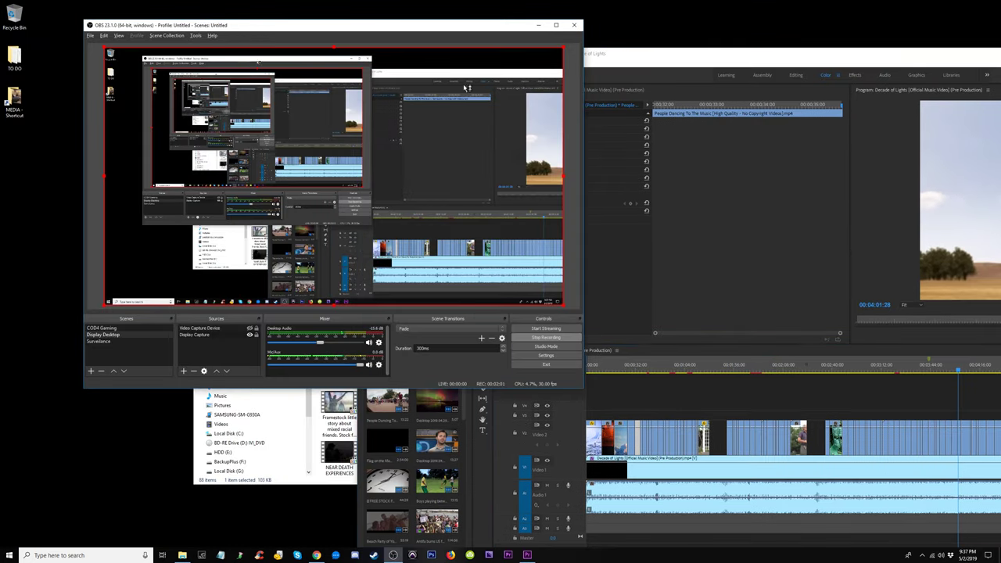
left_click(954, 376)
Zoom the timeline out, return to the sequence start and maximise Premiere to fill the screen.
left_click(657, 367)
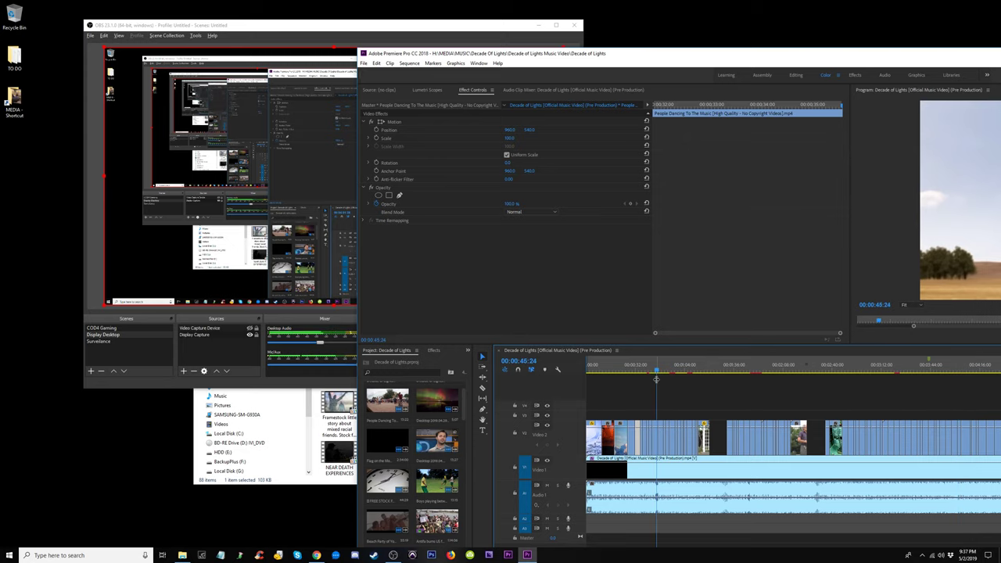
key("minus")
key("Home")
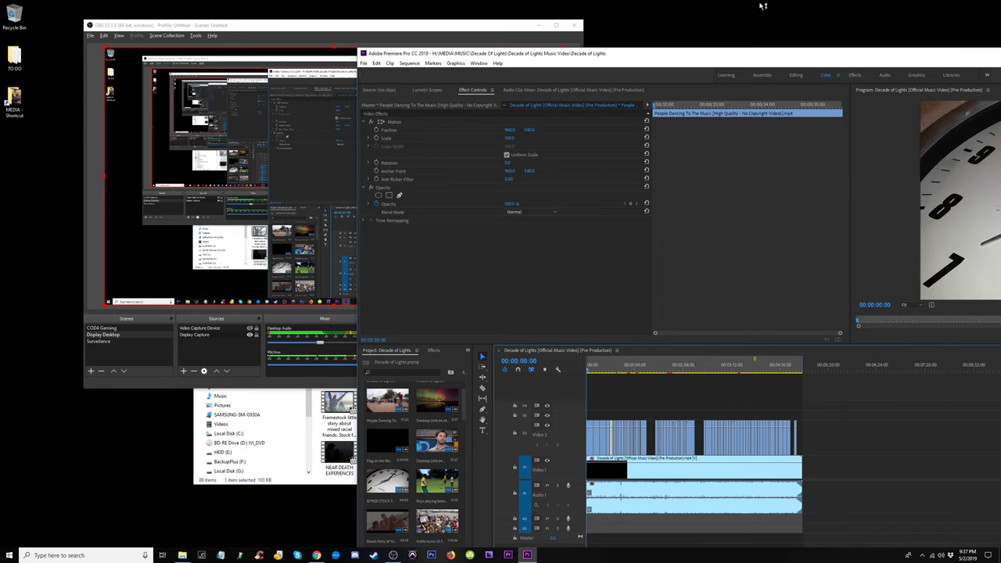
double_click(776, 57)
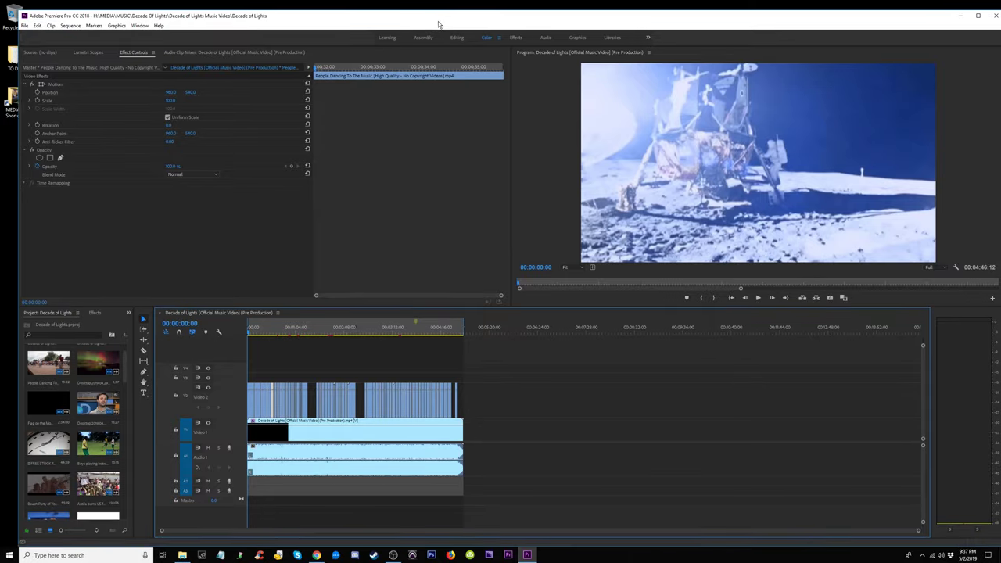
Play the sequence full screen, scrub back to about the four-second mark and switch to the Razor tool.
key("ctrl+grave")
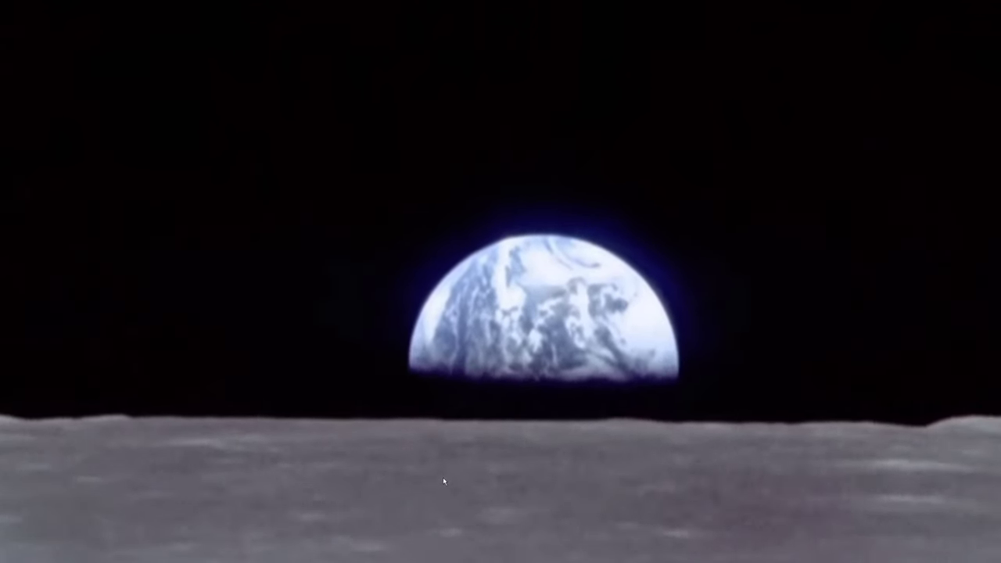
key("Escape")
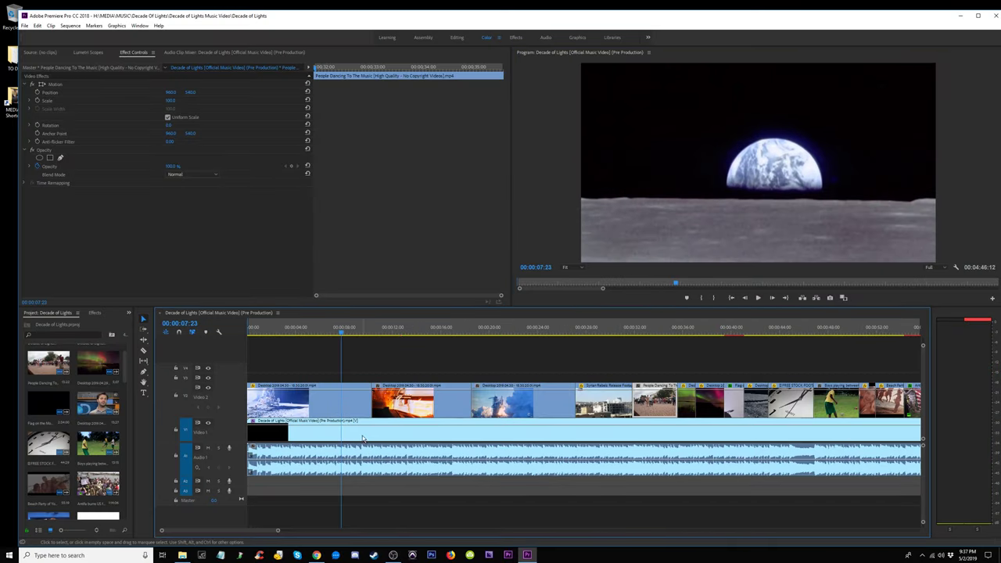
left_click_drag(307, 338, 301, 338)
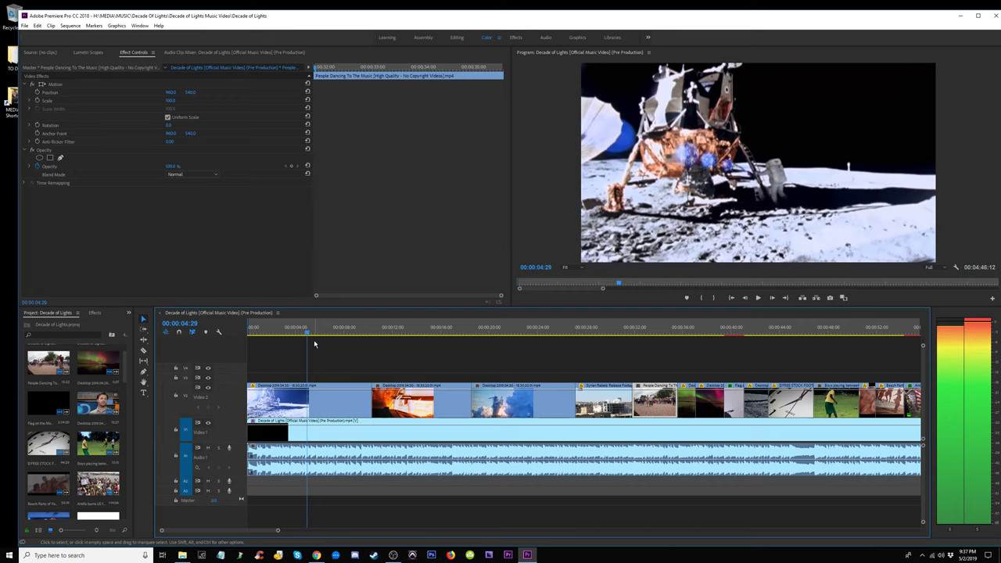
key("c")
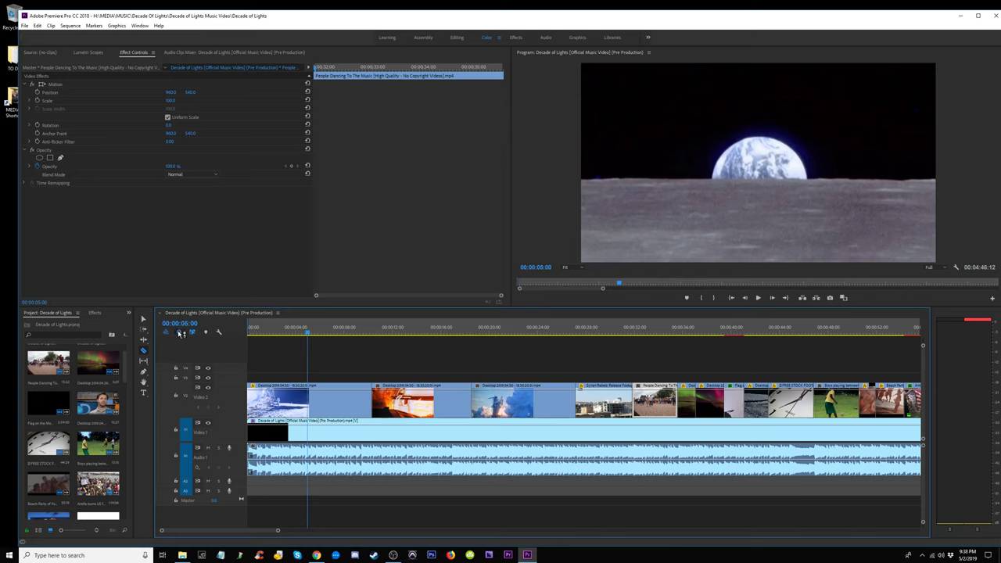
Cut the Video 2 clip at five seconds and move the Earthrise section to the sequence start.
left_click(311, 404)
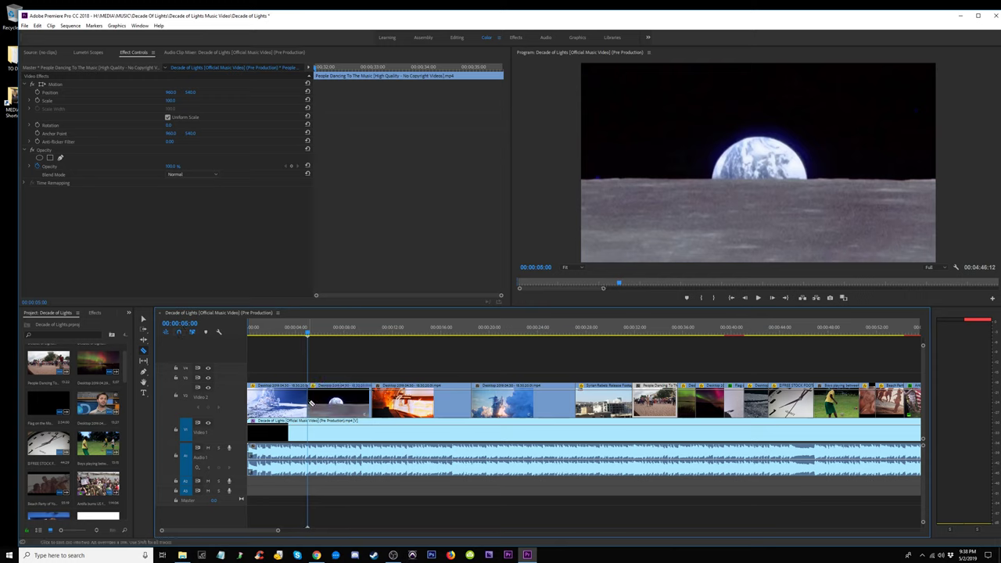
key("v")
mouse_move(328, 389)
left_mouse_down()
mouse_move(271, 391)
mouse_move(339, 408)
mouse_move(288, 400)
left_mouse_up()
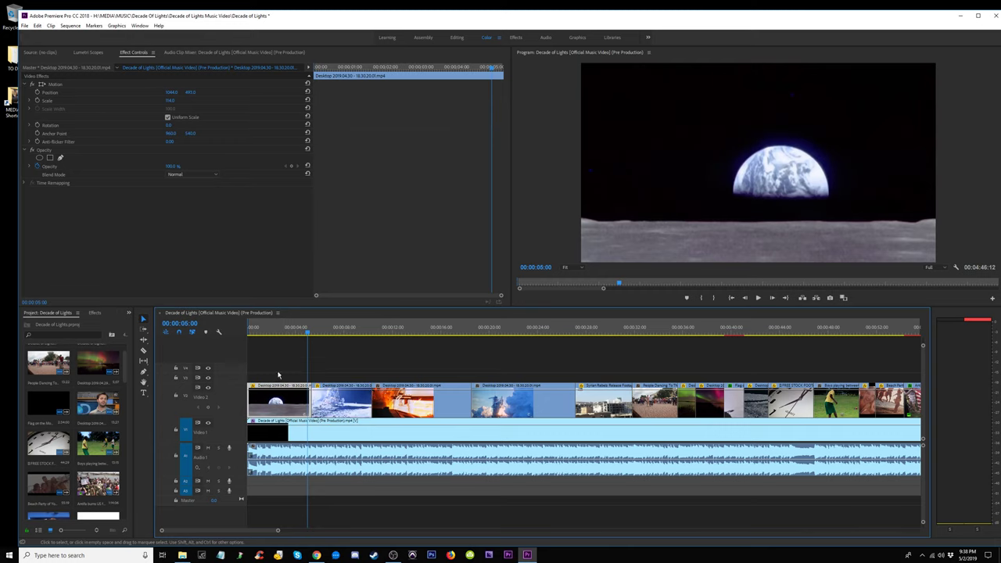
Play back the rearranged opening and trim the Earthrise clip's length.
key("Home")
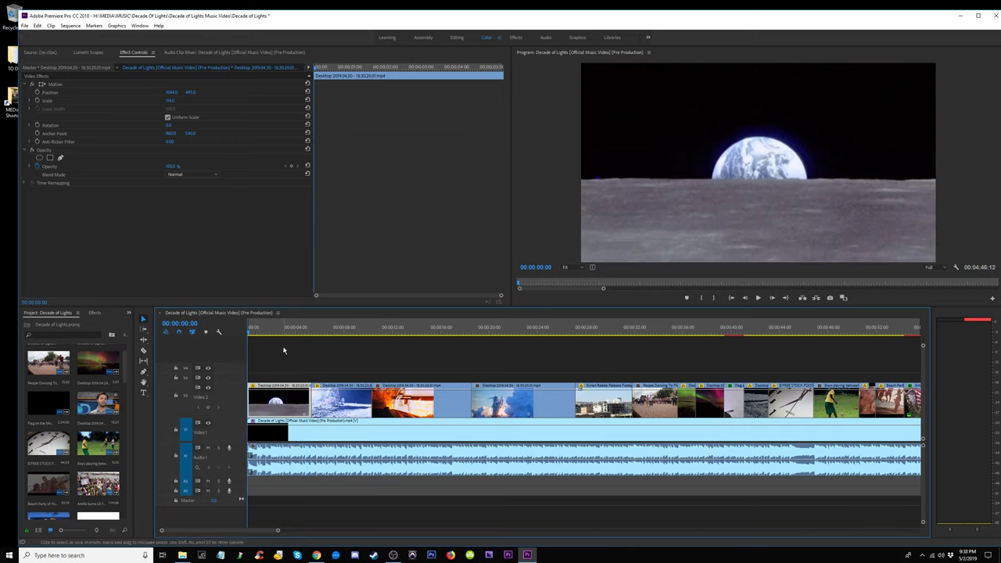
key("space")
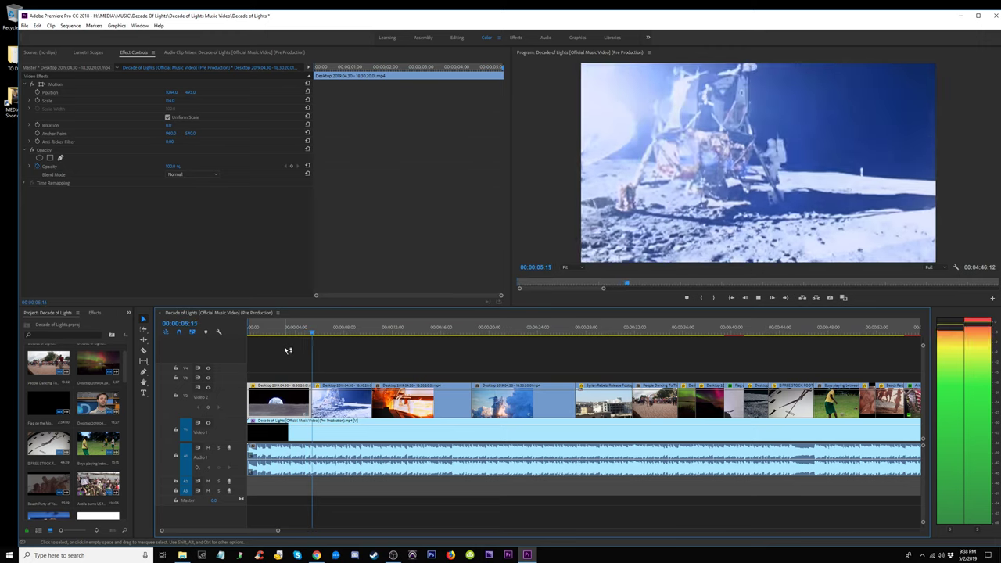
key("space")
left_click(271, 330)
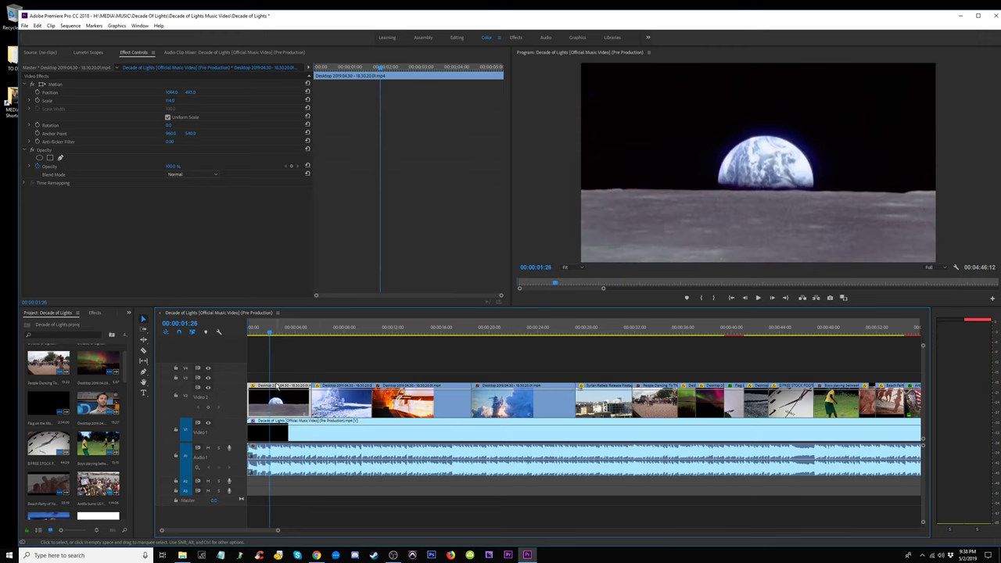
mouse_move(277, 386)
left_mouse_down()
mouse_move(279, 377)
mouse_move(324, 377)
mouse_move(284, 400)
left_mouse_up()
Search effects for 'stabi', apply Warp Stabilizer to the Earthrise clip and add it to Favorites.
left_click(93, 314)
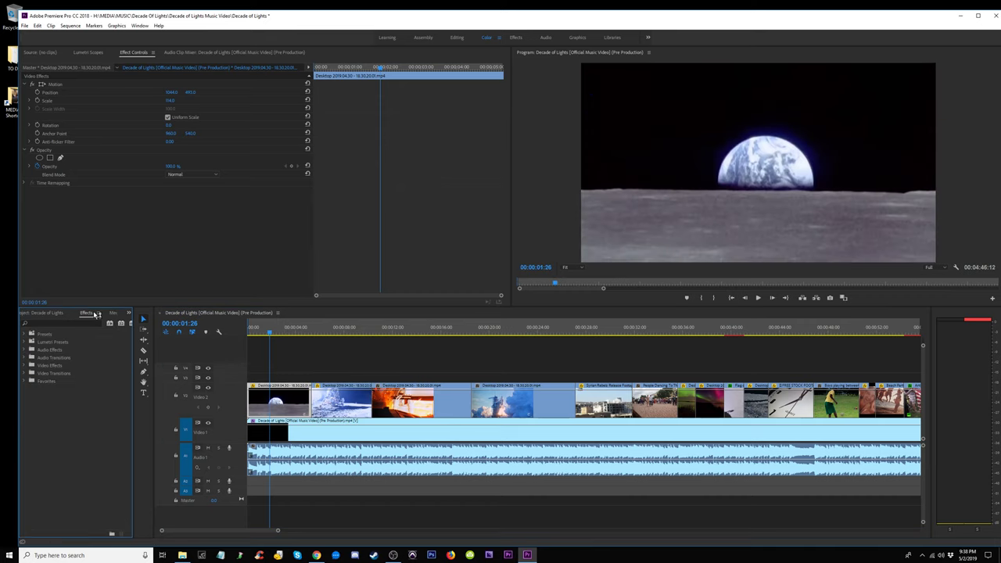
left_click(63, 323)
left_click(26, 382)
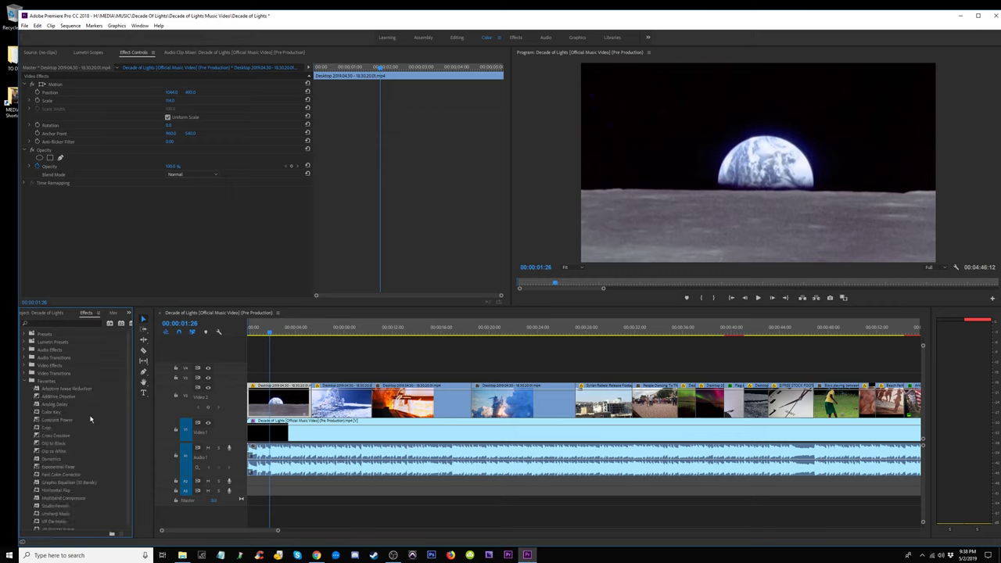
left_click(68, 489)
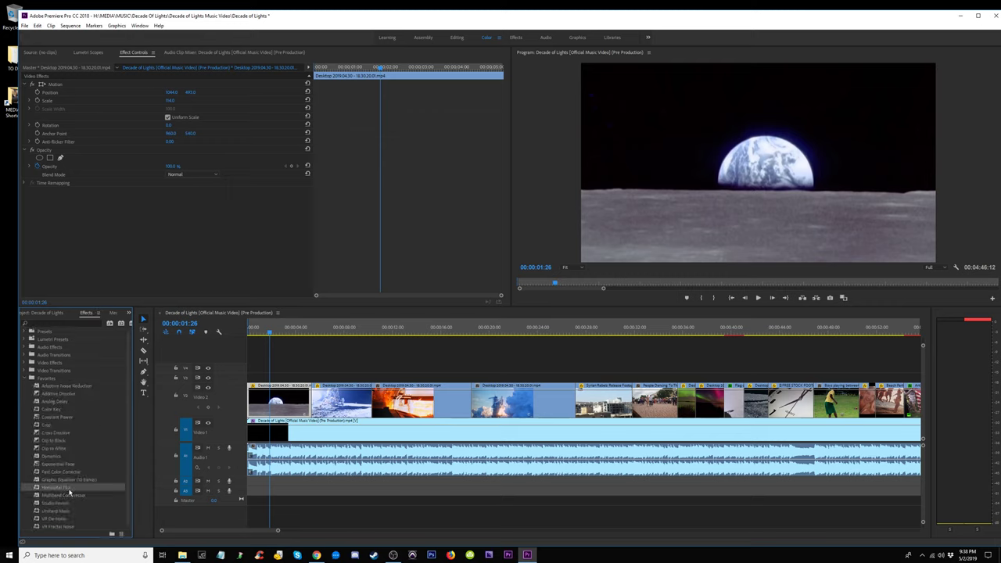
left_click(47, 323)
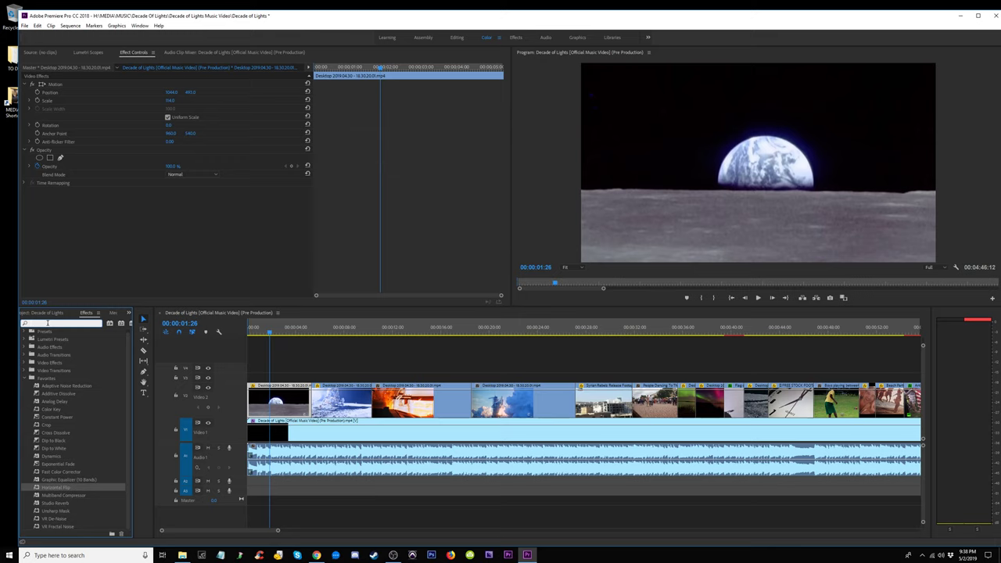
type("stabi")
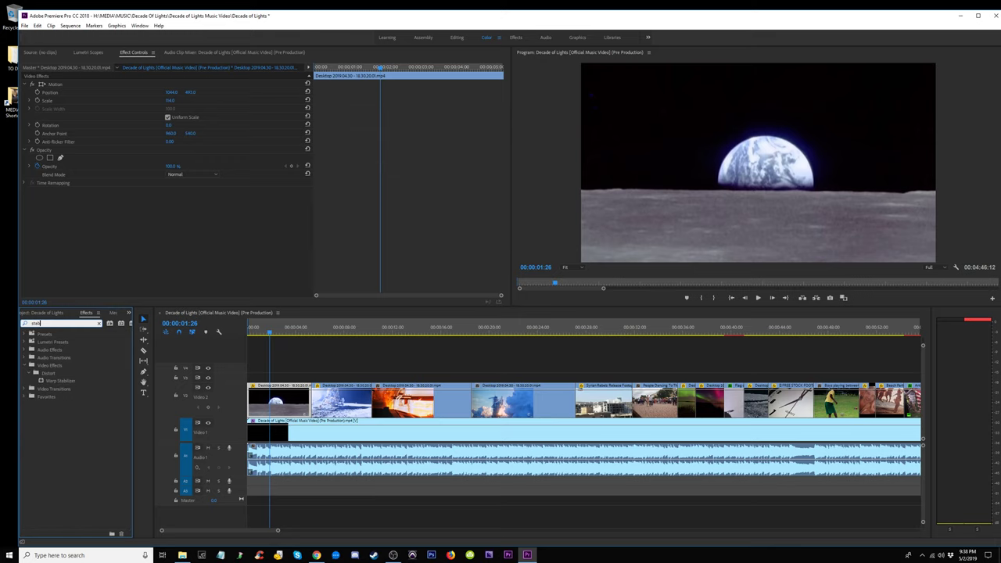
left_click_drag(67, 382, 283, 403)
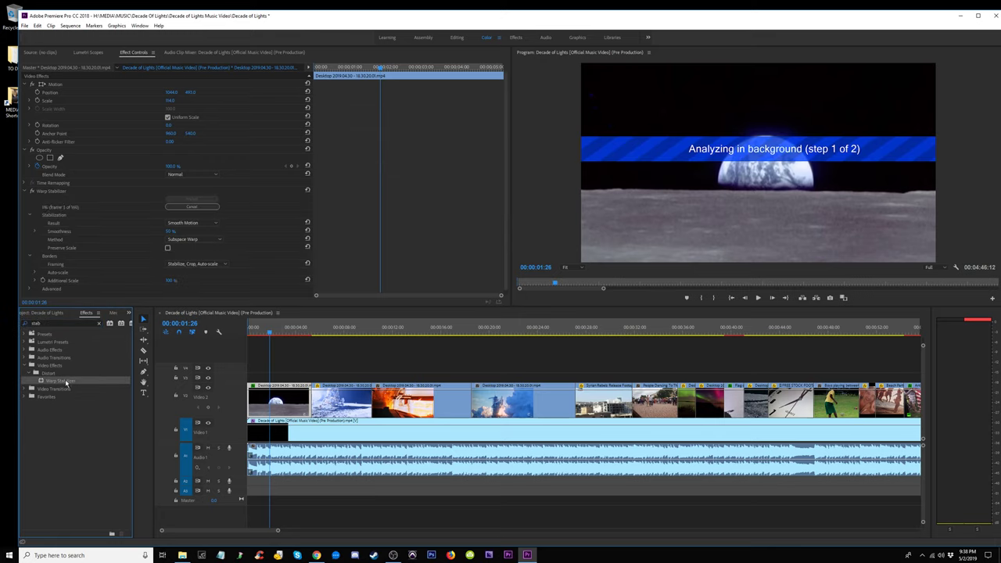
left_click_drag(48, 397, 51, 400)
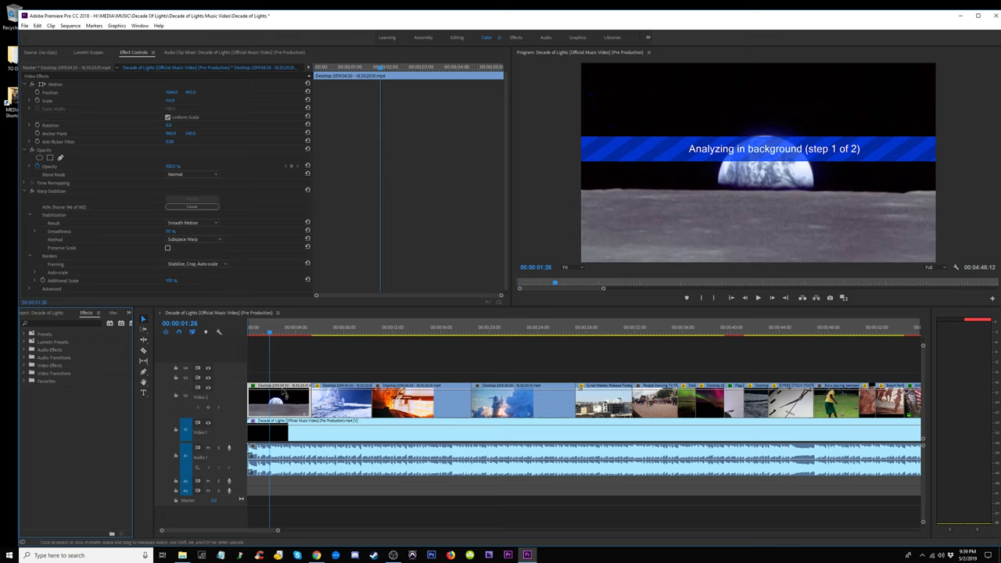
Load the Earthrise clip in the Source Monitor and replay the stabilised opening from the start.
double_click(284, 402)
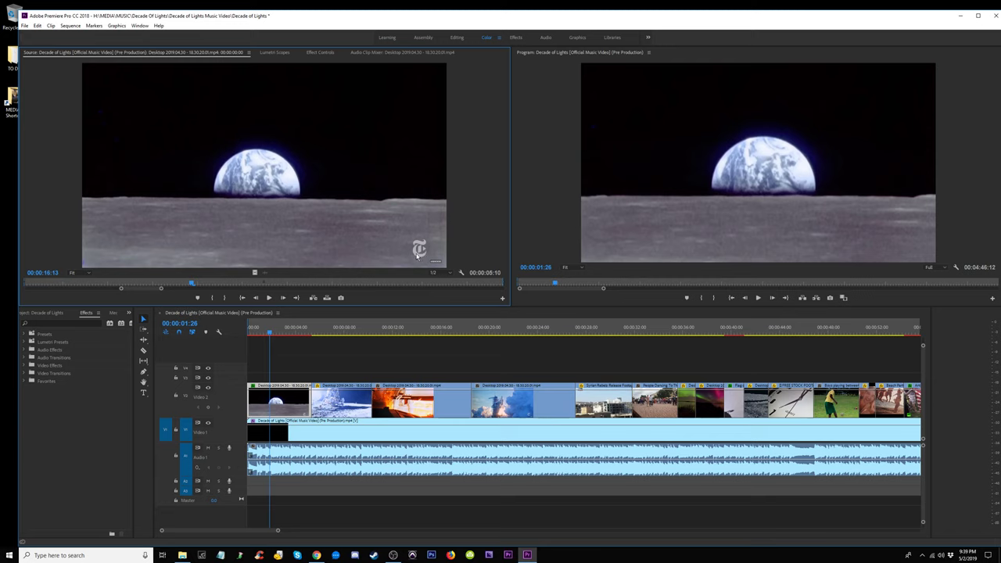
left_click(243, 327)
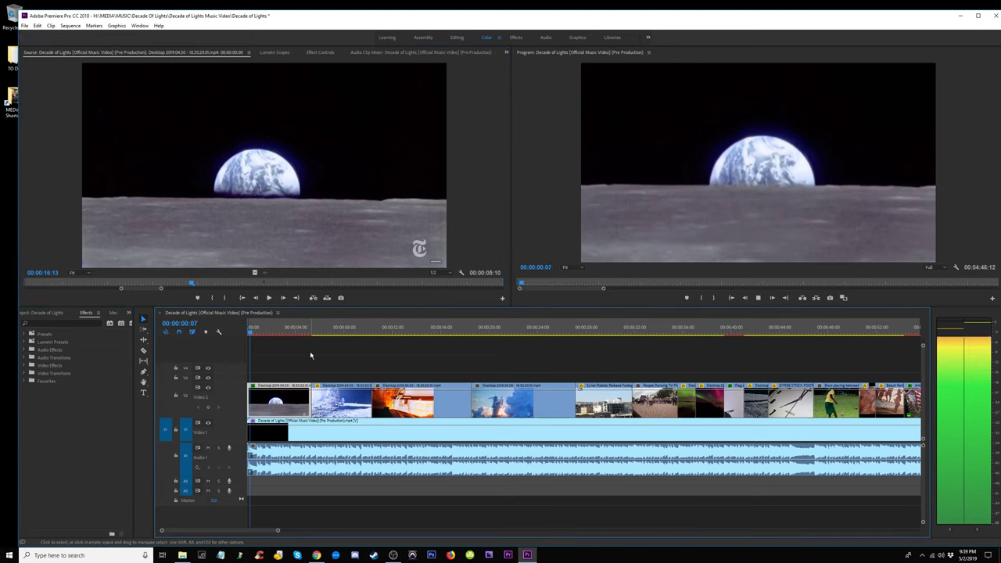
key("space")
left_click(248, 329)
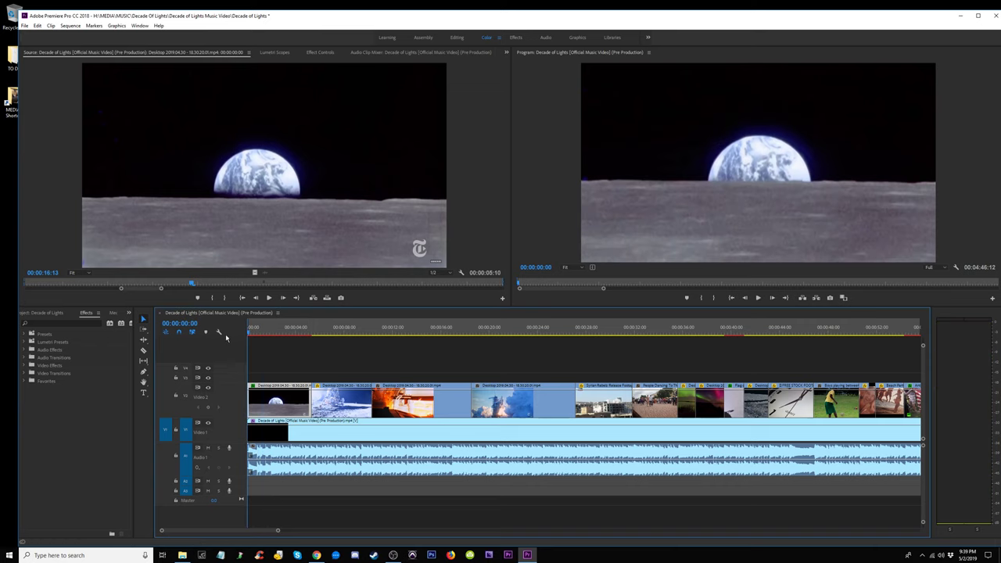
key("space")
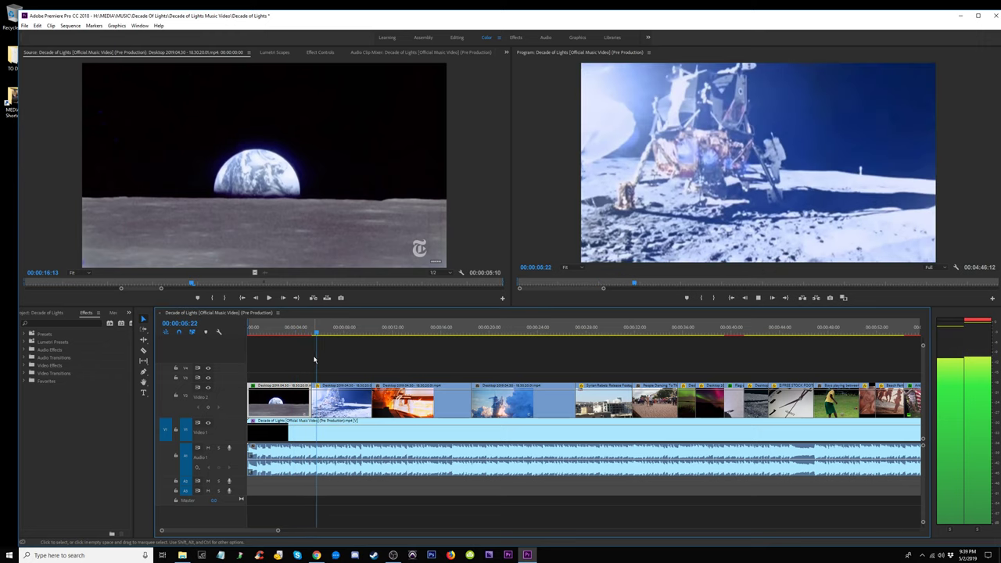
key("space")
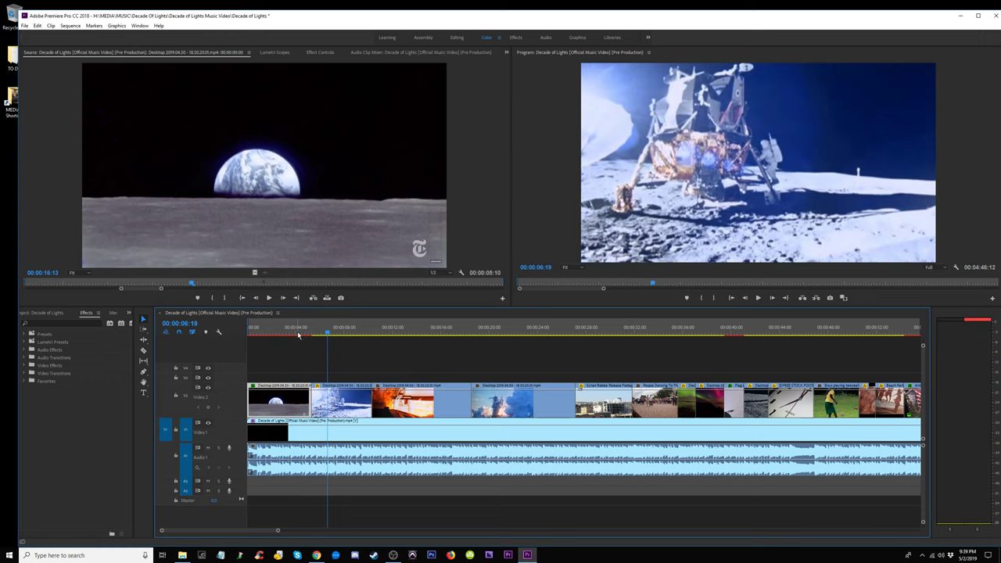
key("Home")
key("space")
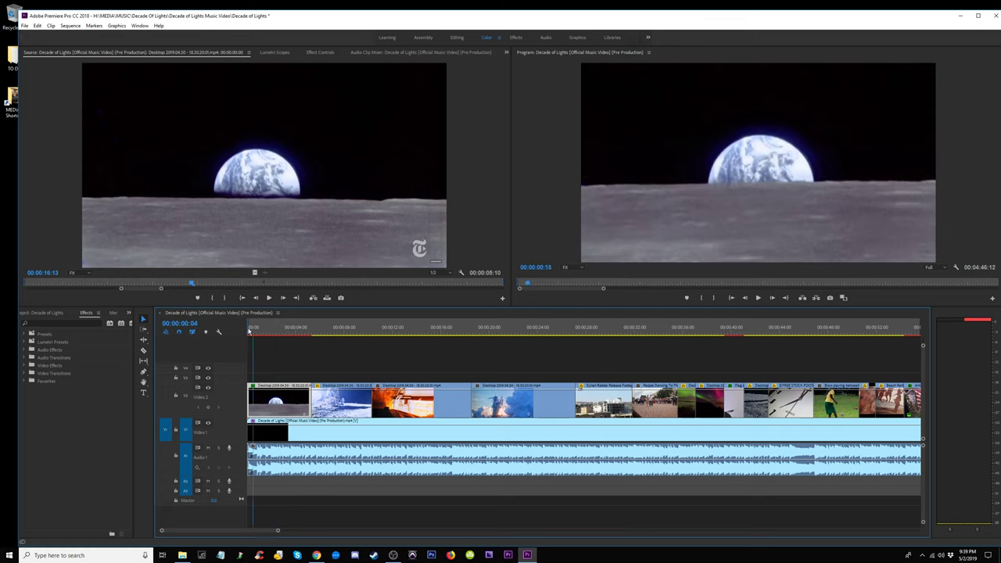
key("space")
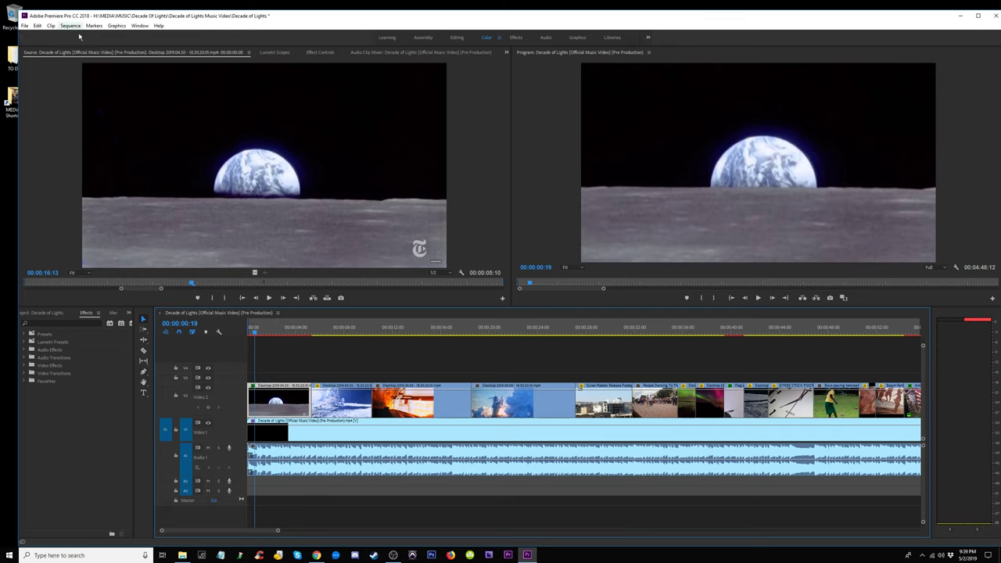
Set Warp Stabilizer to Smooth Motion, Position, Scale, Rotation method, and Stabilize, Crop, Auto-scale framing.
left_click(319, 52)
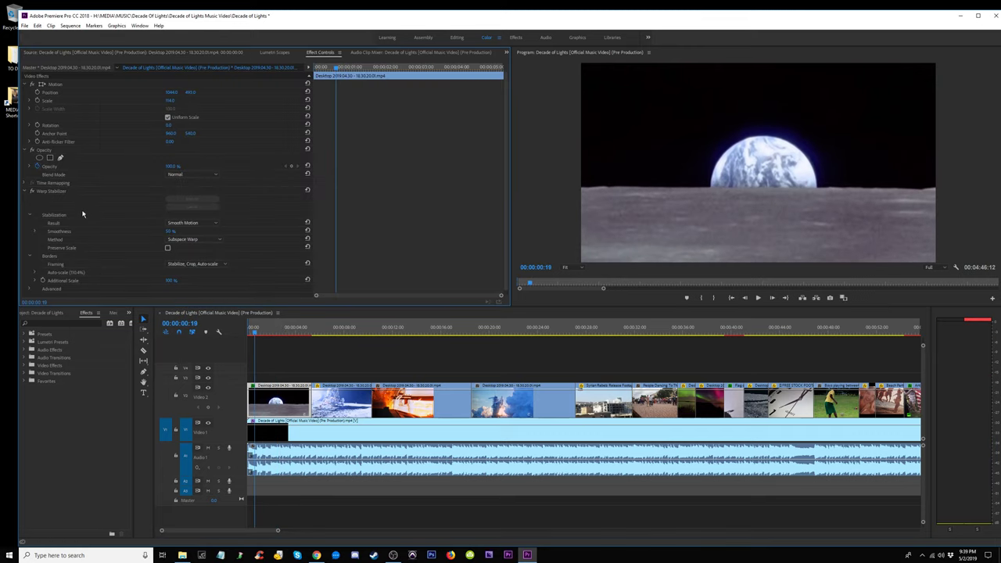
left_click(62, 192)
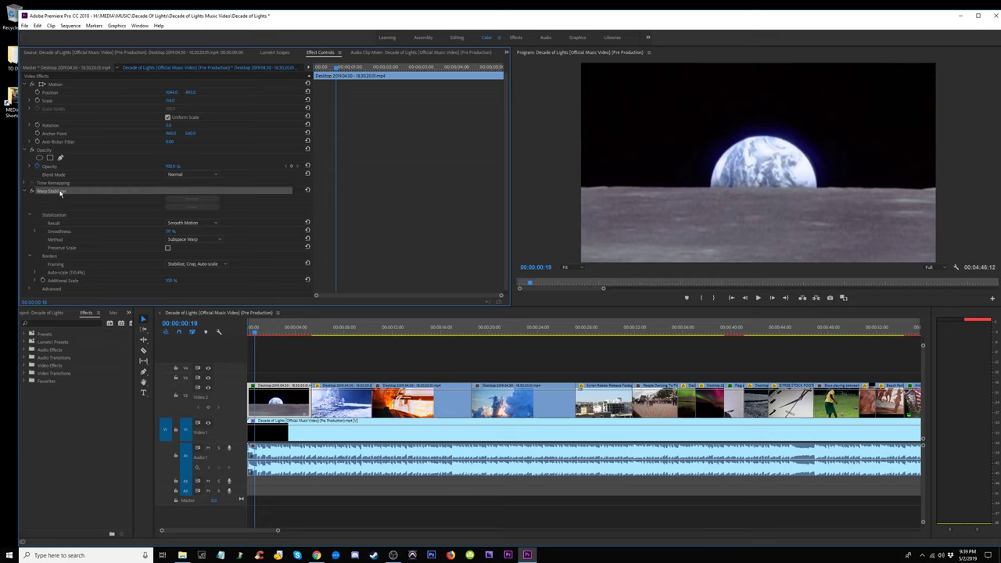
left_click(201, 223)
left_click(242, 221)
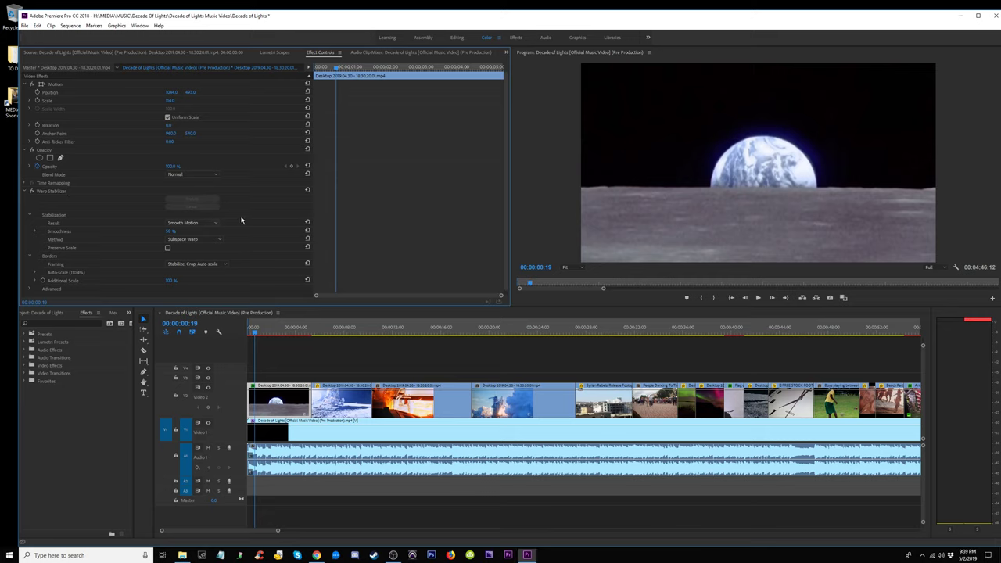
left_click(195, 239)
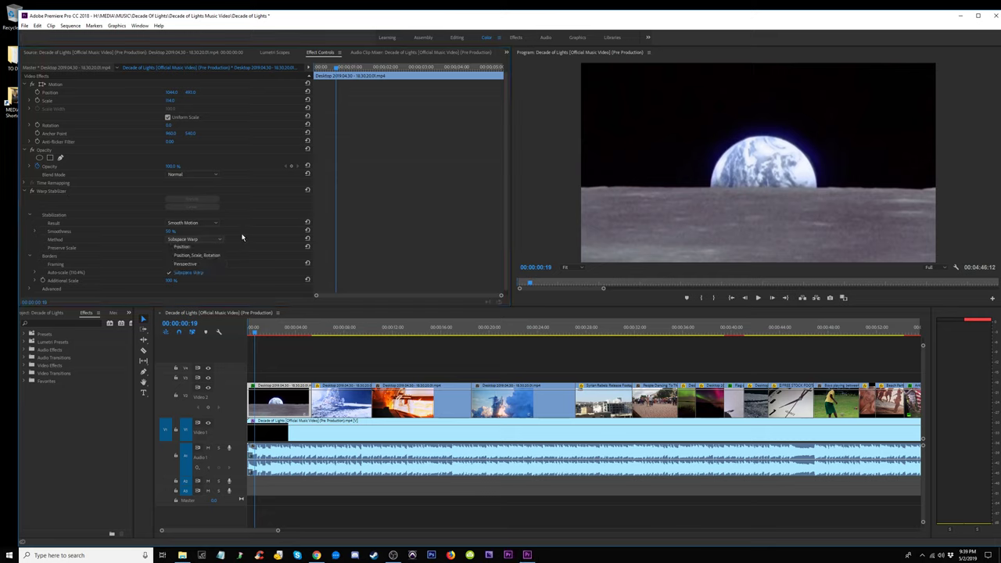
left_click(202, 256)
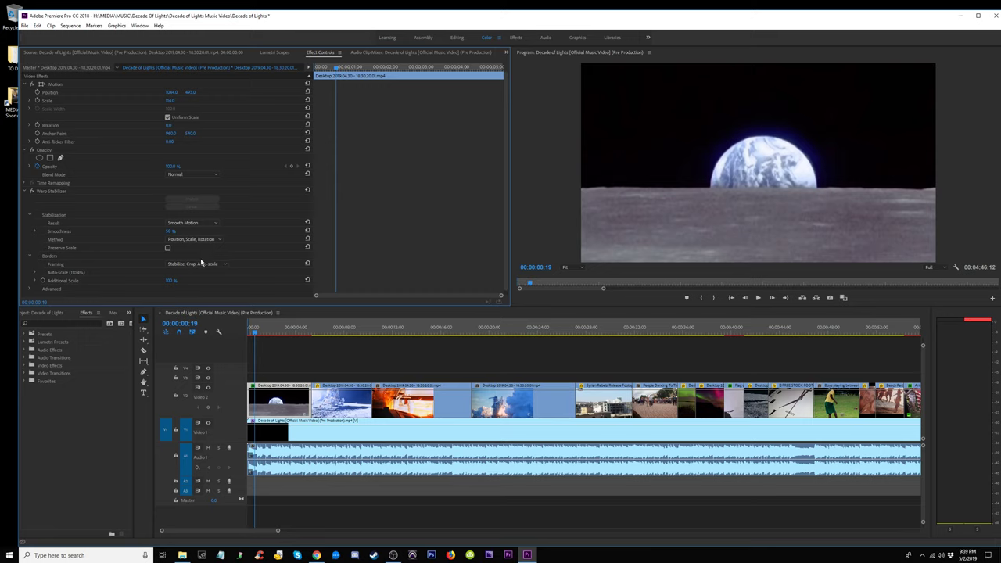
left_click(213, 266)
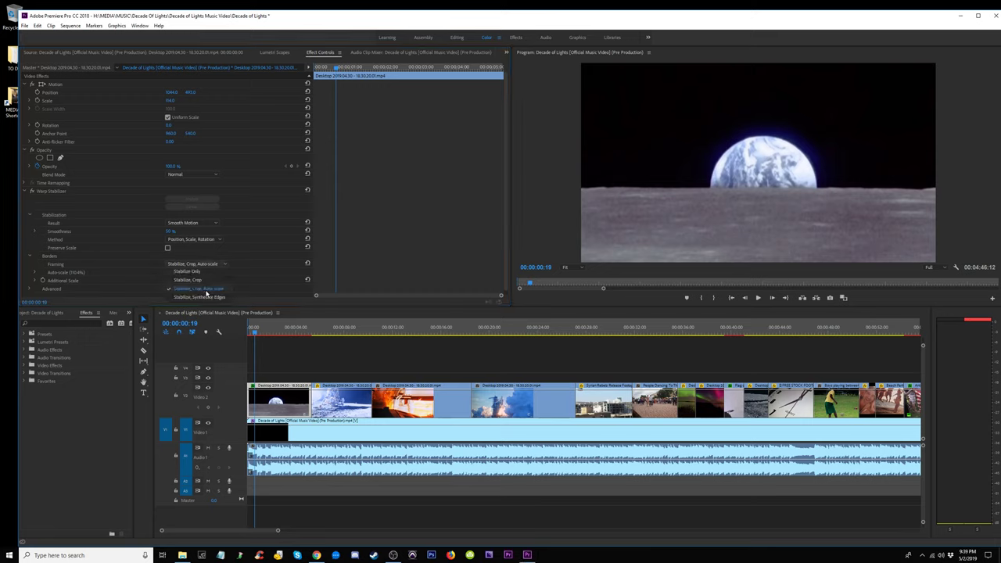
left_click(212, 290)
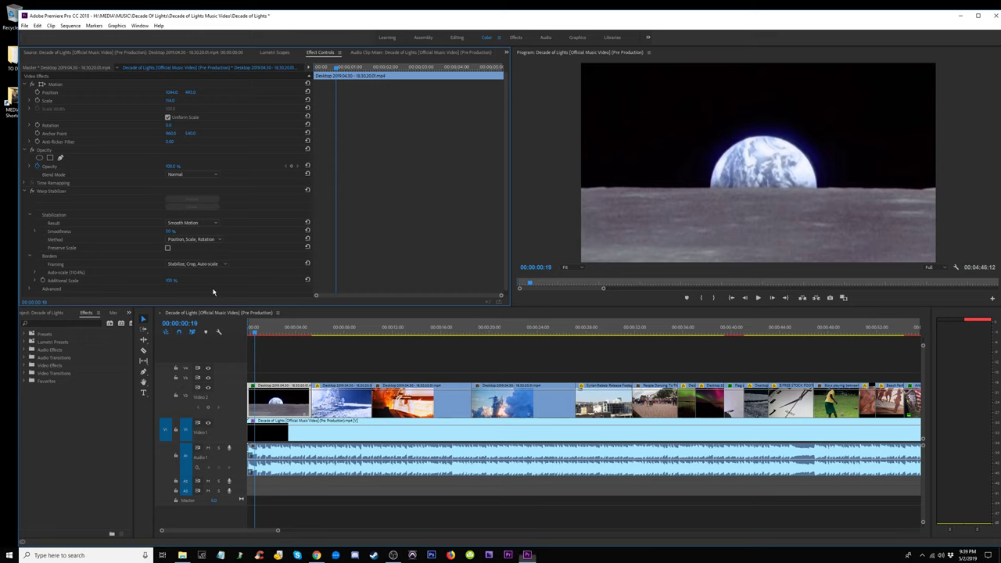
Toggle the stabilizer to compare, then play the sequence from the start to 00:00:22:27.
left_click_drag(256, 331, 233, 335)
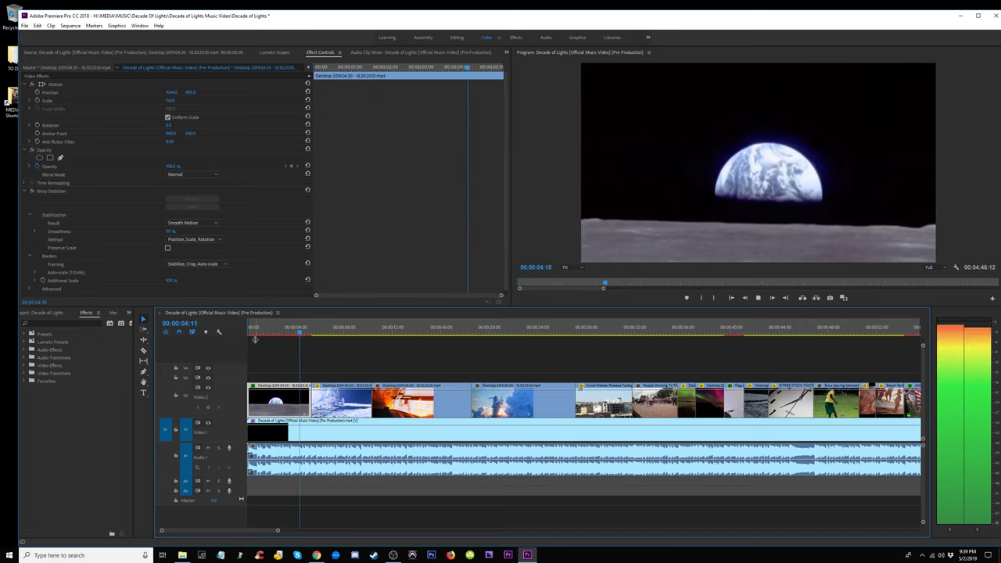
left_click(258, 334)
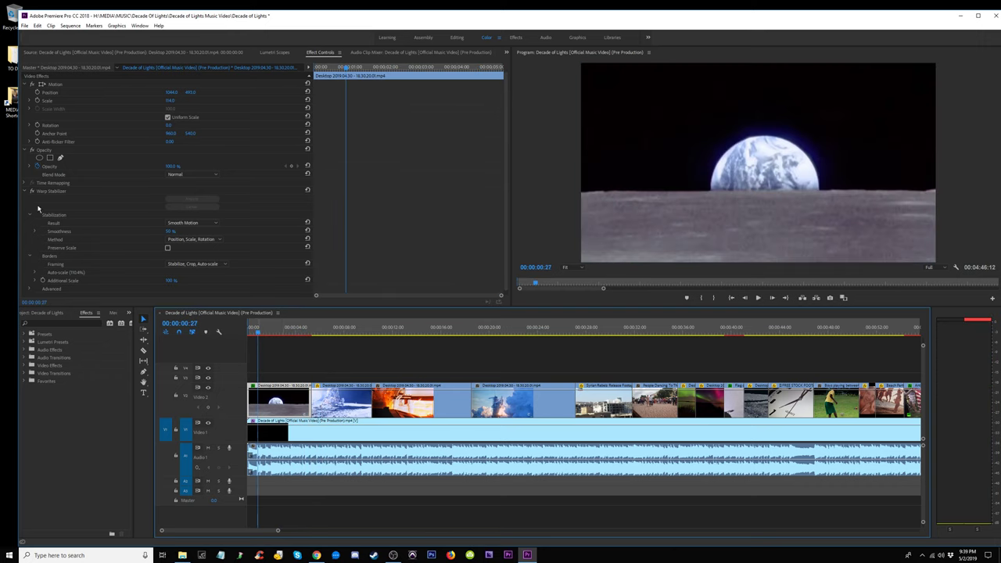
left_click(33, 191)
left_click_drag(254, 329, 219, 333)
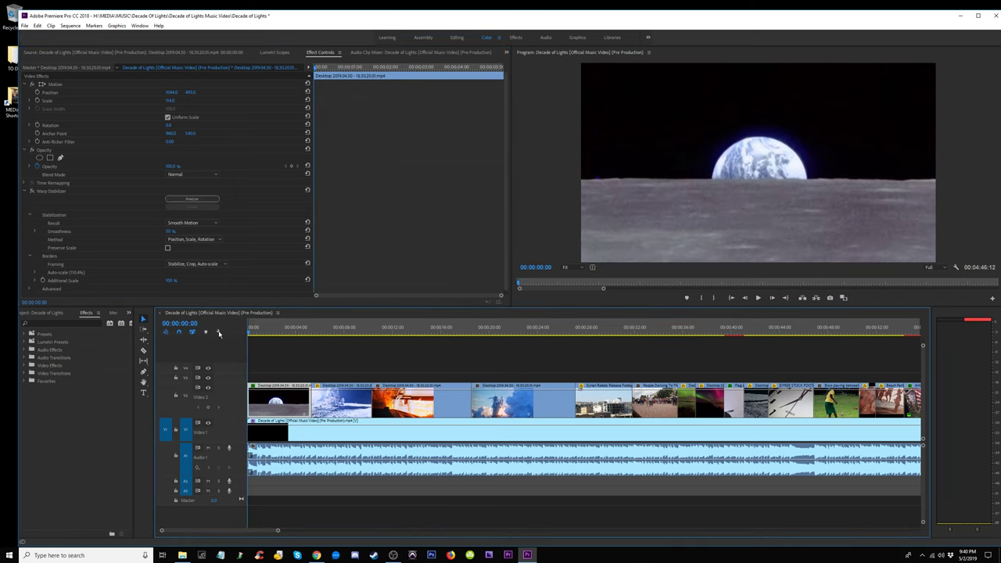
key("space")
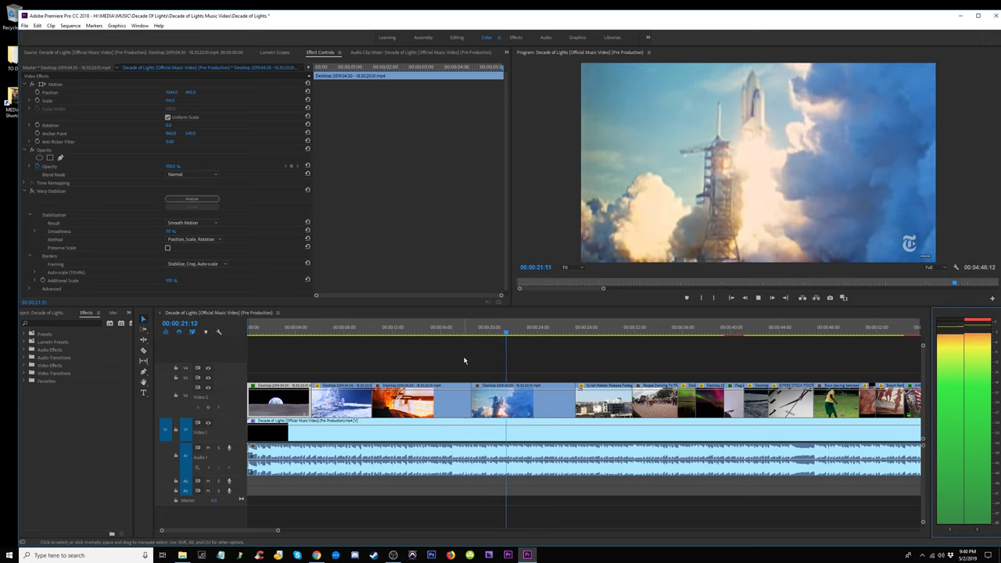
key("space")
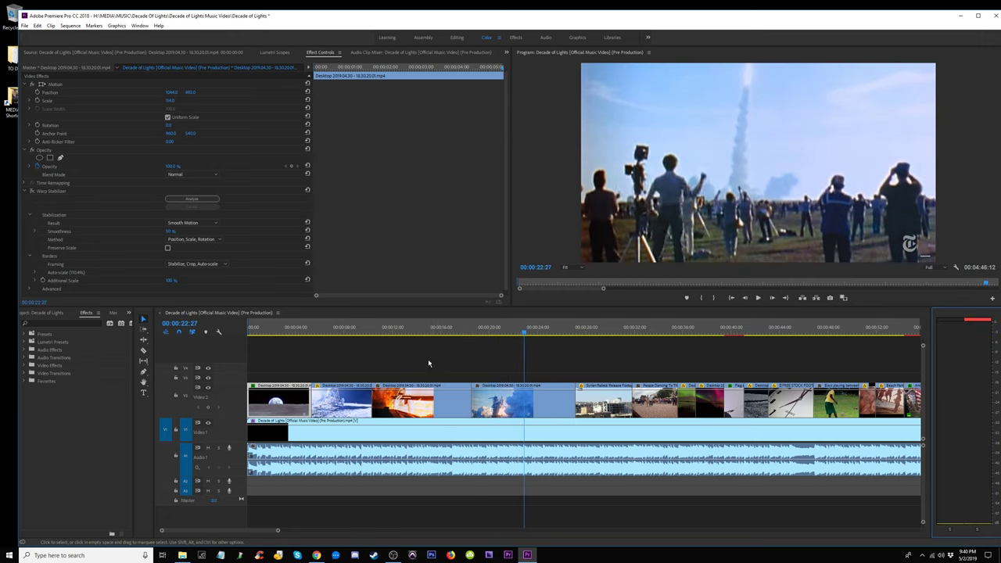
Select the launch footage clips and play the sequence from the start to review them.
mouse_move(413, 360)
left_mouse_down()
mouse_move(437, 403)
mouse_move(305, 377)
left_mouse_up()
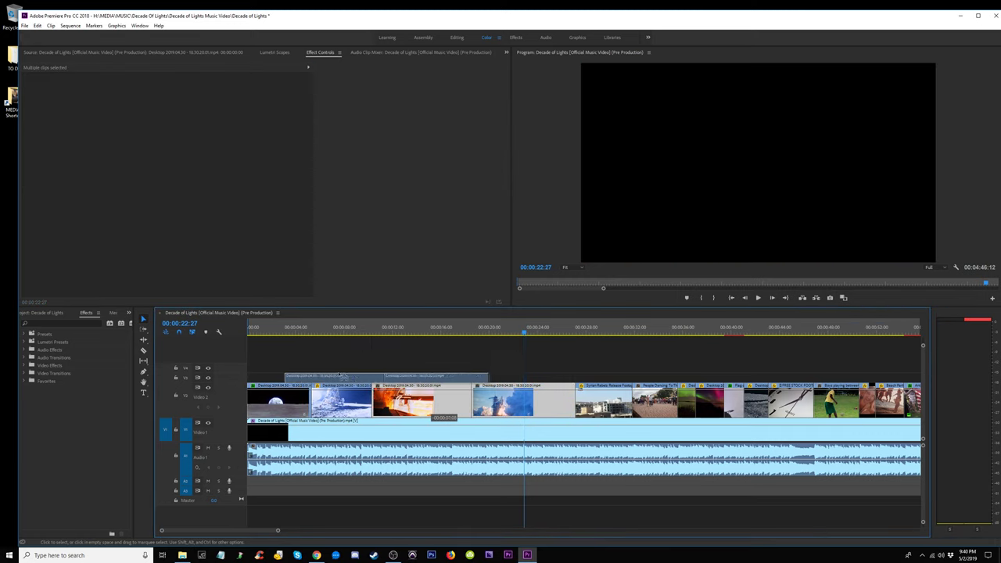
key("Home")
key("space")
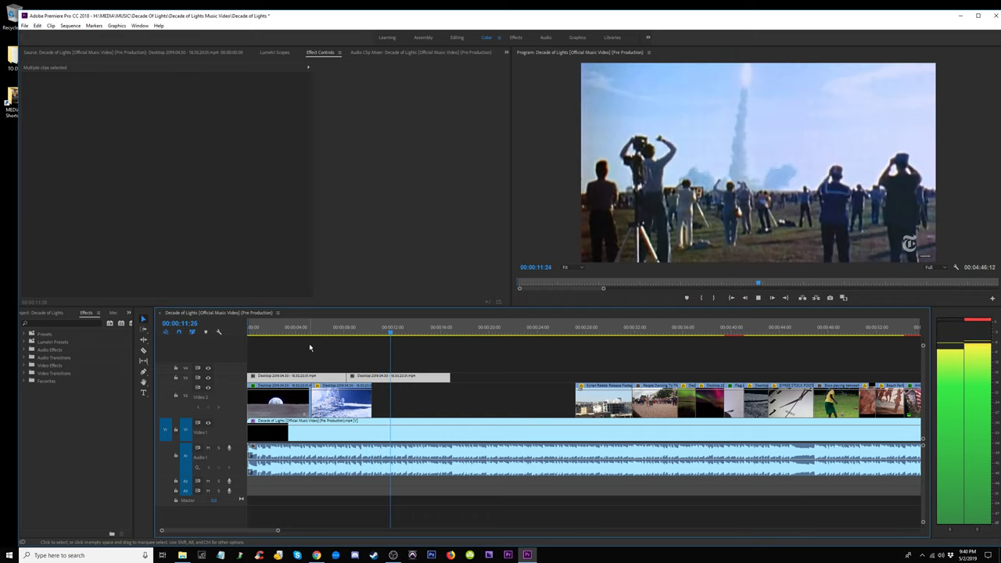
key("space")
left_click(350, 332)
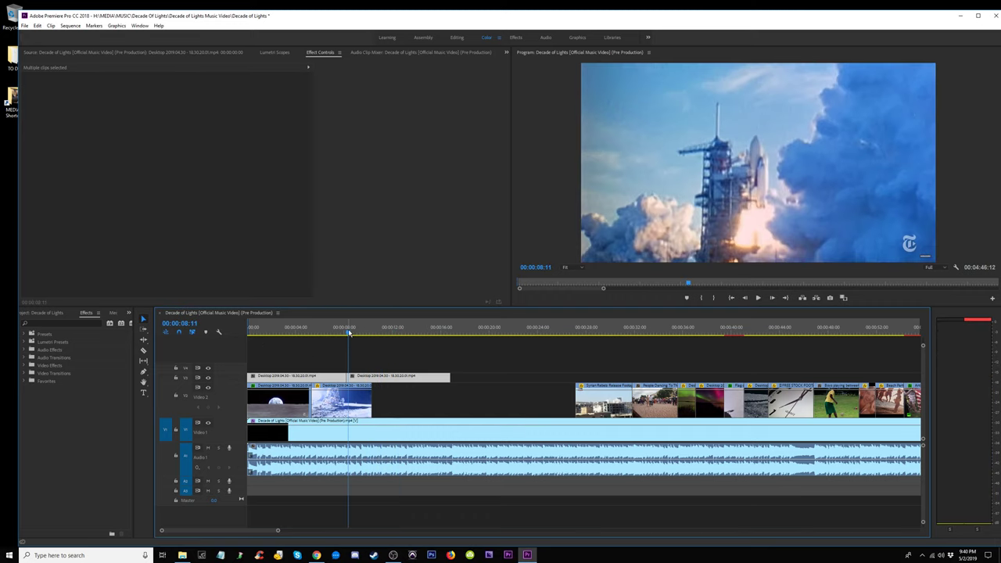
left_click_drag(350, 332, 306, 341)
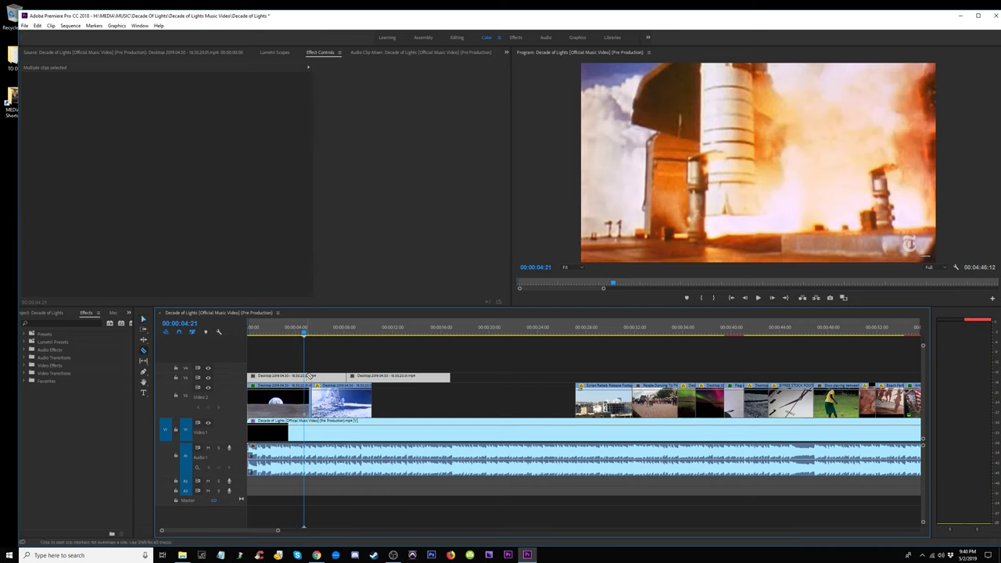
Move the launch clips up onto V3, snapped to the sequence start, and play back.
left_click_drag(288, 377, 485, 371)
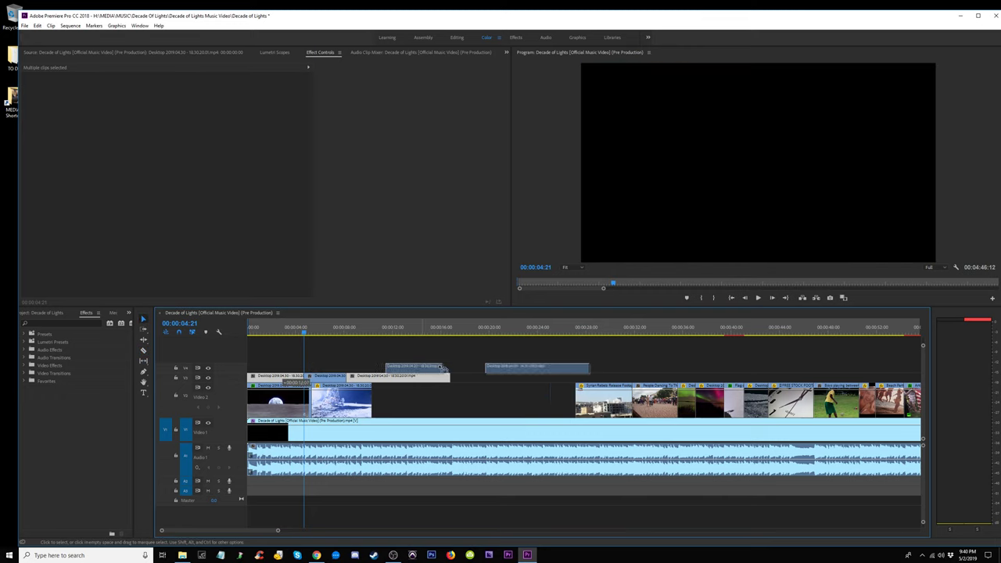
key("ctrl+z")
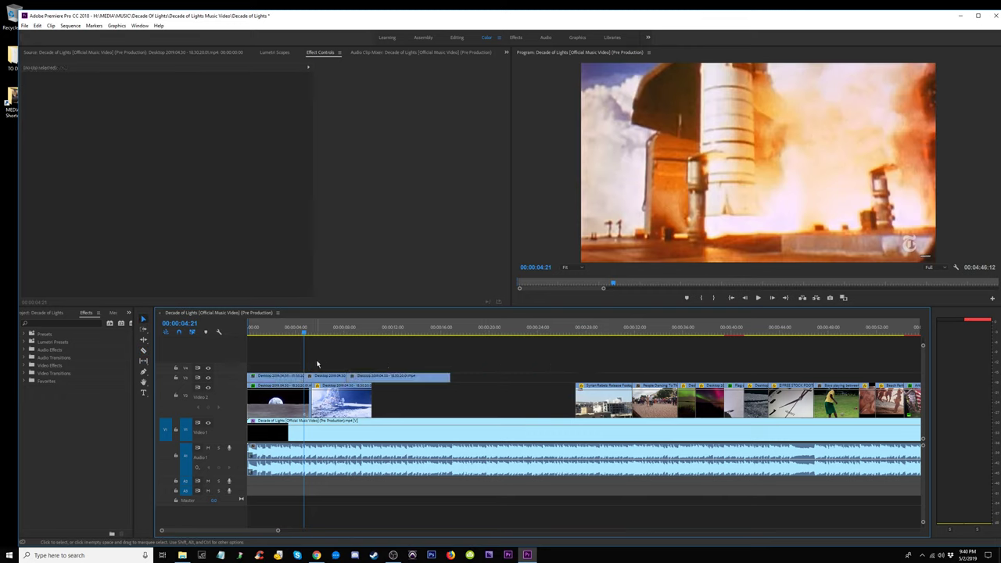
left_click_drag(282, 380, 323, 379)
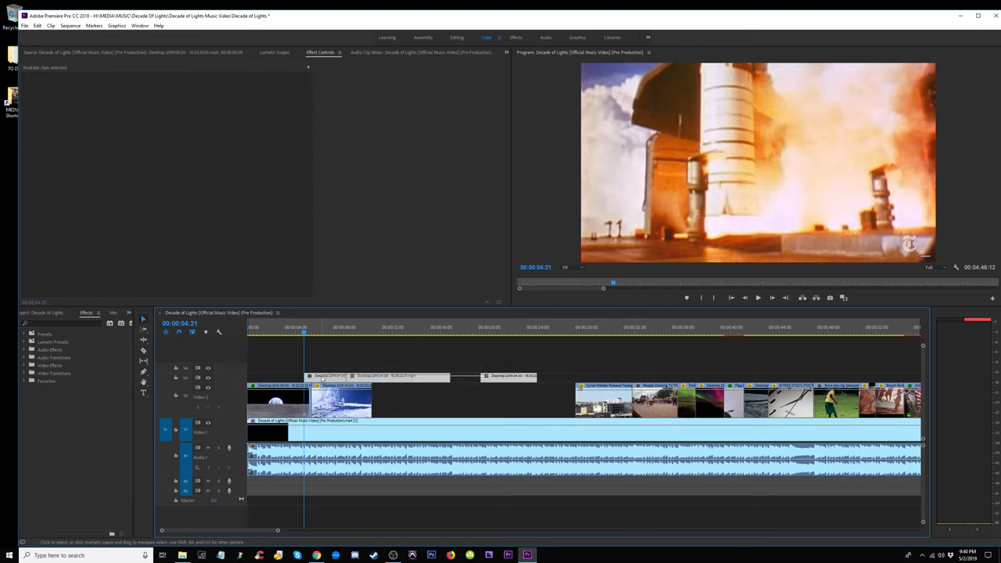
left_click_drag(393, 379, 336, 379)
key("Home")
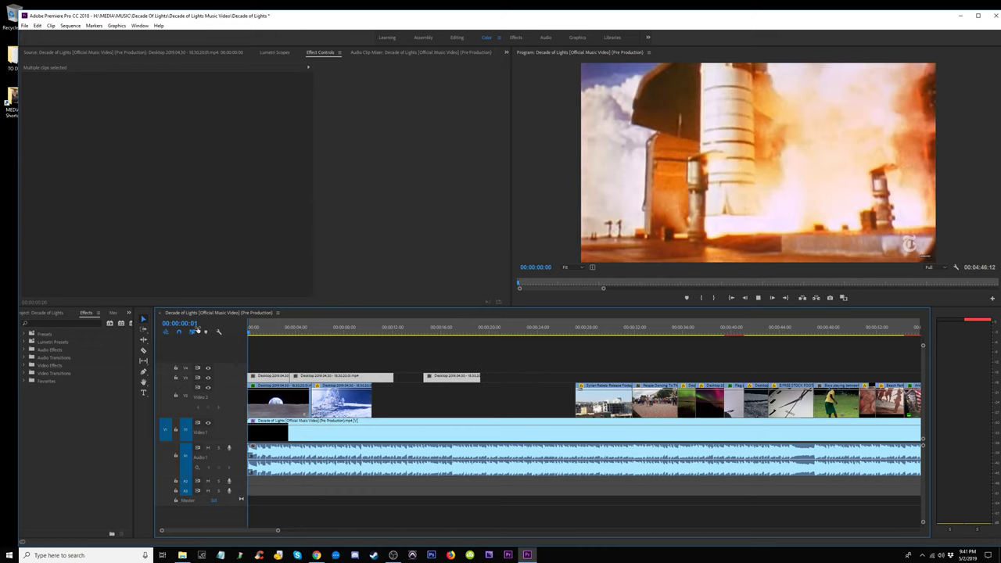
key("space")
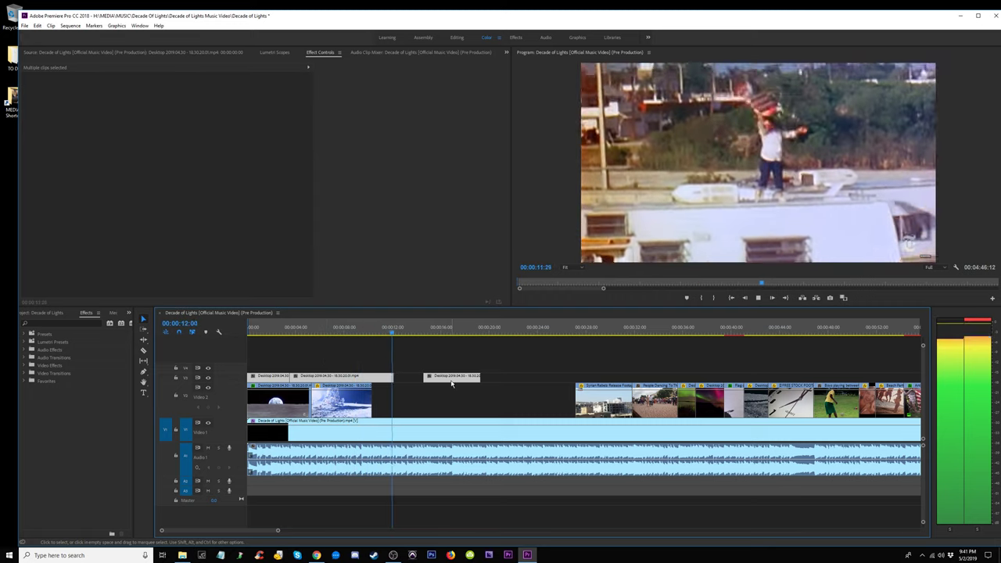
Trim the end of the V3 flag clip, undoing the first attempt.
key("space")
left_click_drag(393, 377, 489, 382)
key("ctrl+z")
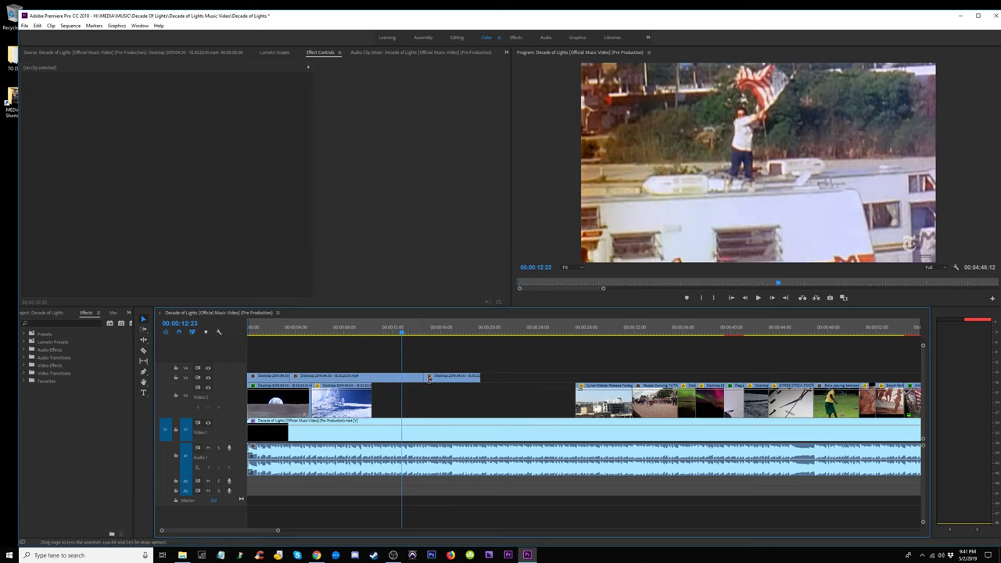
key("ctrl+z")
left_click_drag(427, 378, 409, 376)
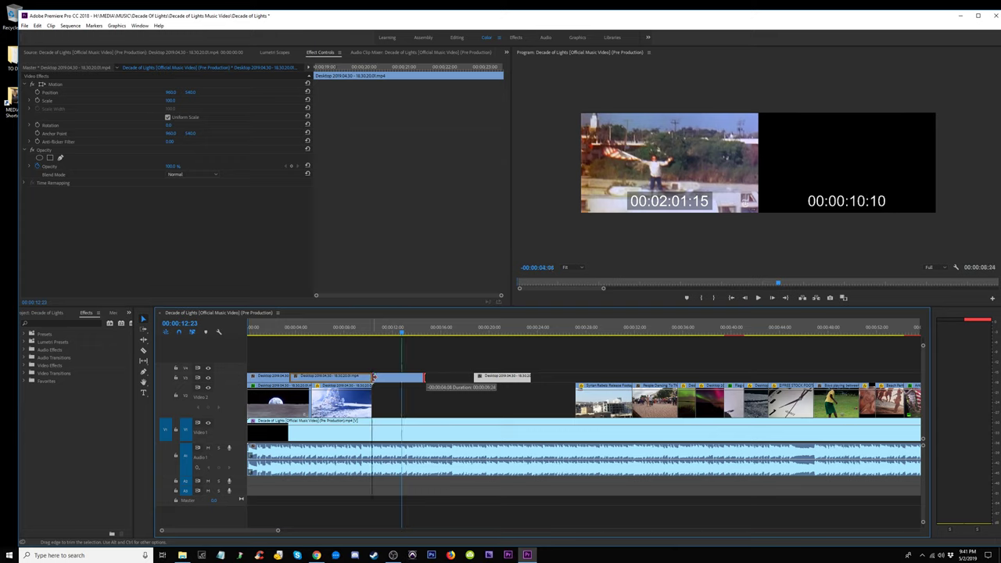
mouse_move(386, 376)
left_mouse_down()
mouse_move(417, 377)
mouse_move(394, 377)
left_mouse_up()
Extend the flag clip's end on V3 past 00:00:14:00.
left_click(575, 268)
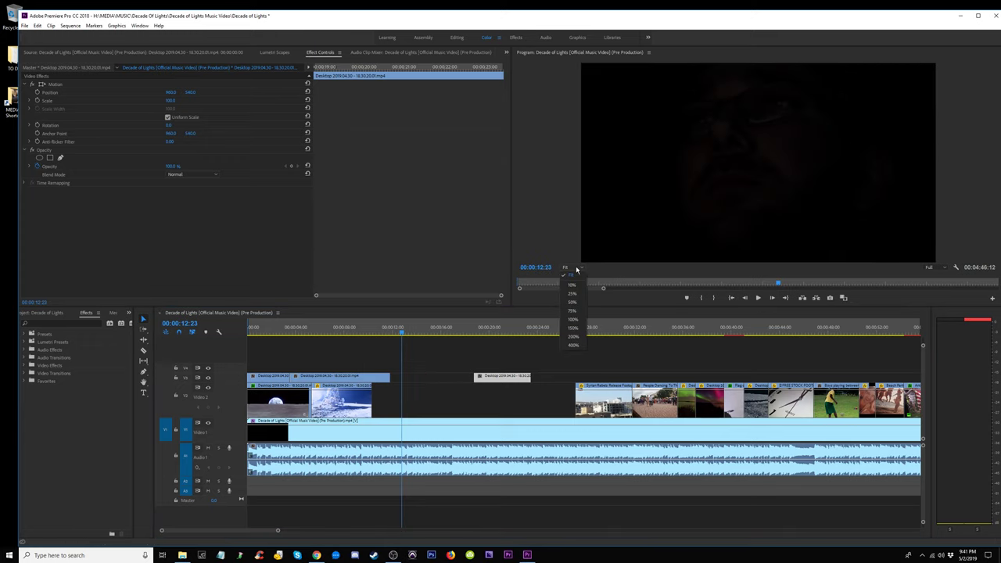
key("Escape")
left_click(381, 328)
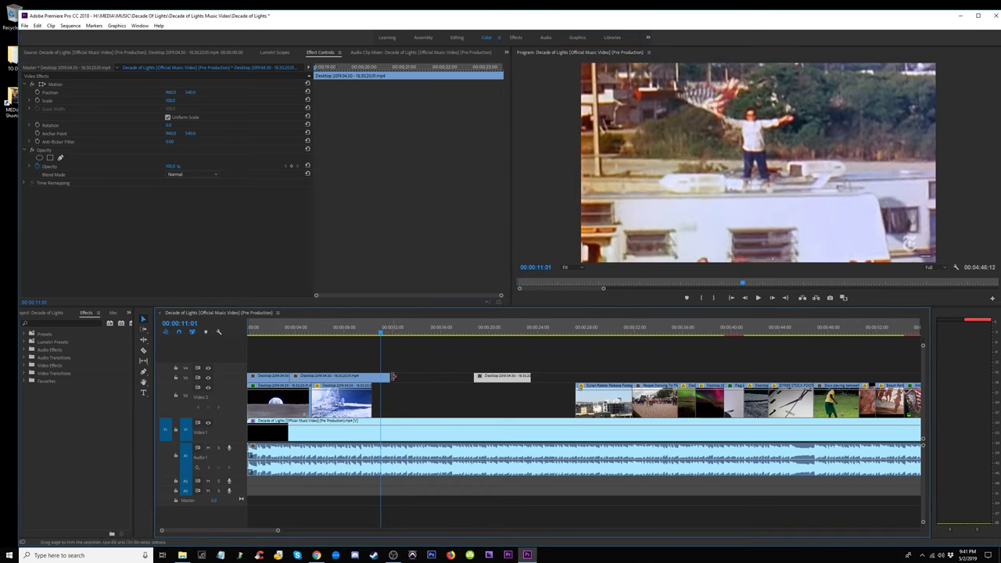
left_click_drag(393, 377, 397, 376)
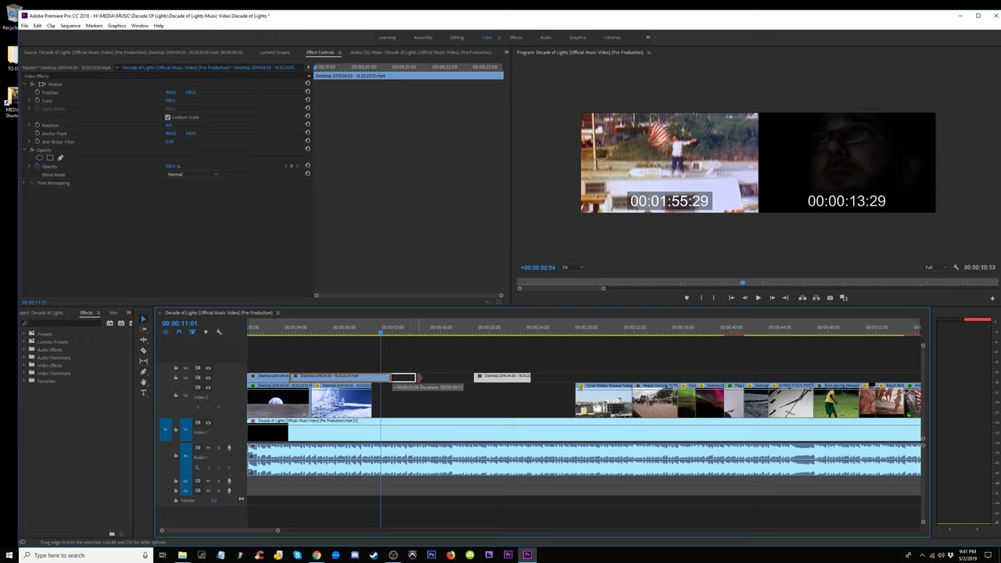
mouse_move(408, 379)
left_mouse_down()
mouse_move(419, 378)
mouse_move(384, 377)
mouse_move(568, 377)
left_mouse_up()
left_click(417, 334)
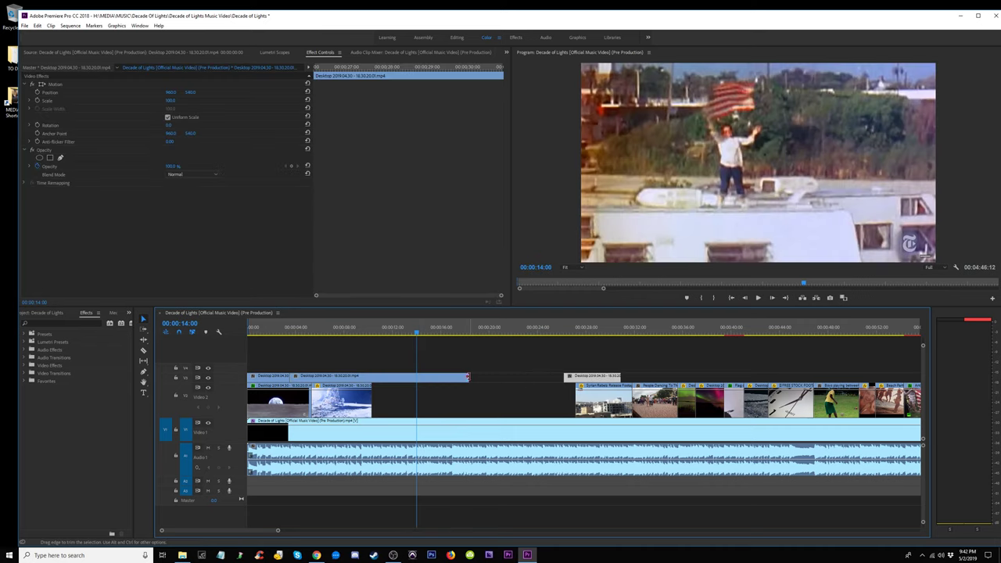
Extend the flag clip's end to near its media limit, settling it slightly shorter.
left_click_drag(467, 377, 550, 377)
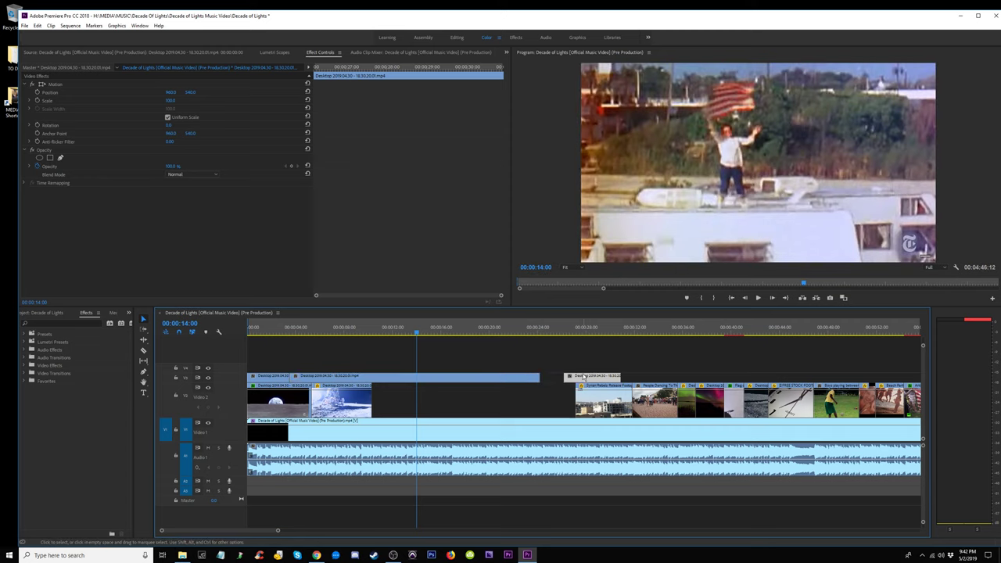
left_click_drag(593, 377, 469, 401)
left_click_drag(552, 383, 629, 371)
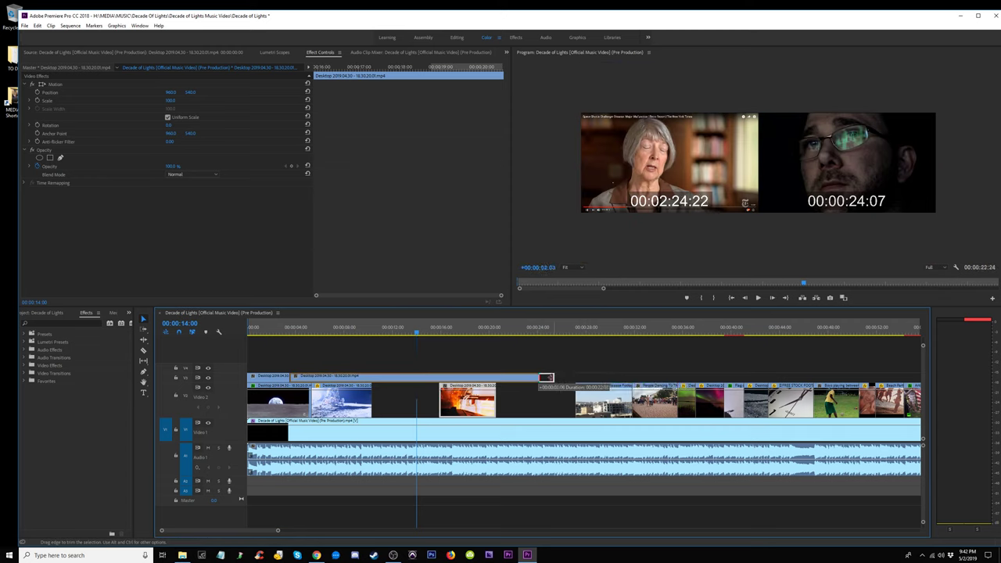
left_click_drag(539, 377, 537, 378)
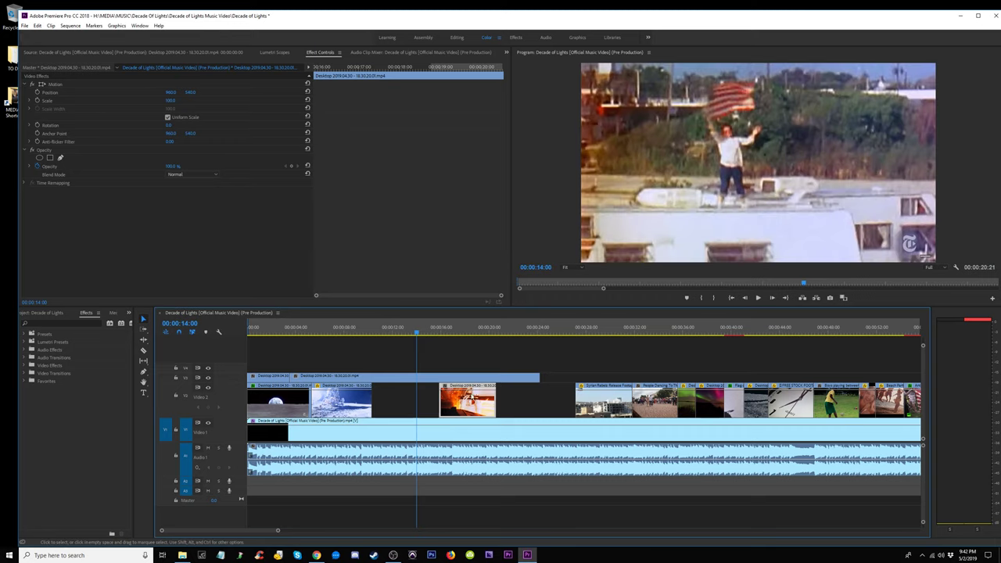
Move the fire clip from V2 up to V3 and trim its start.
left_click_drag(491, 400, 593, 376)
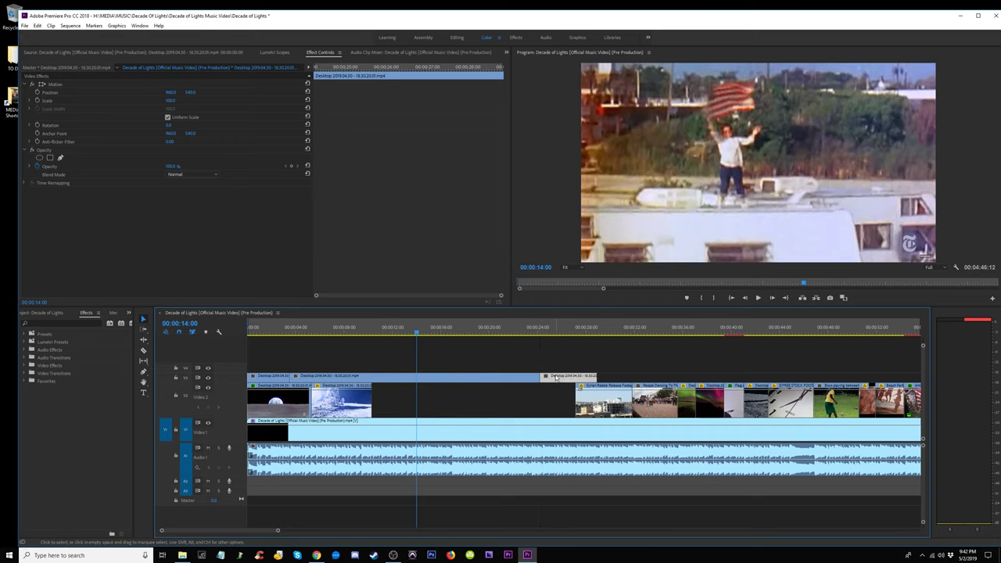
mouse_move(543, 333)
left_mouse_down()
mouse_move(559, 332)
mouse_move(271, 333)
left_mouse_up()
left_click_drag(529, 332, 553, 333)
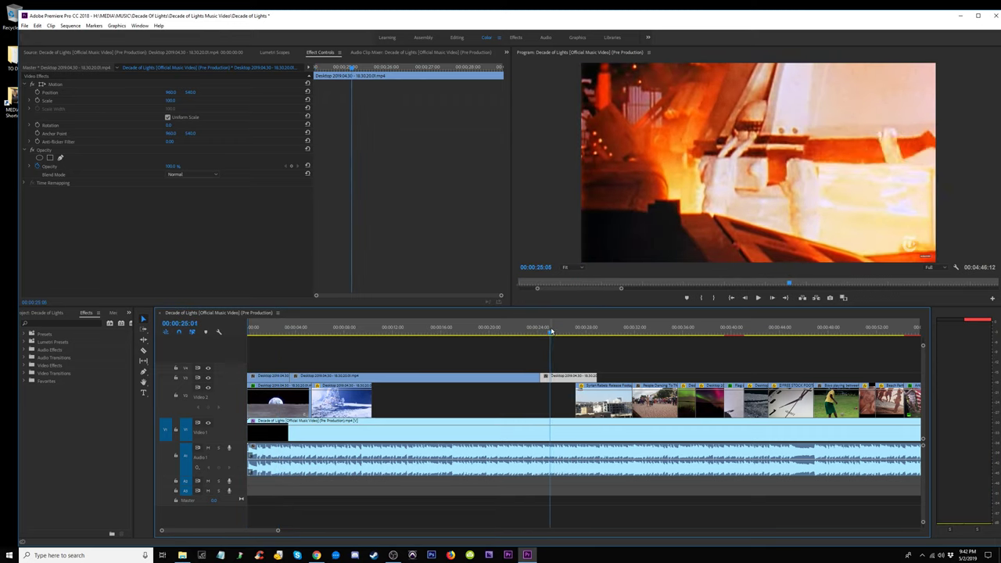
mouse_move(558, 337)
left_mouse_down()
mouse_move(590, 335)
mouse_move(565, 354)
mouse_move(565, 379)
left_mouse_up()
left_click(260, 334)
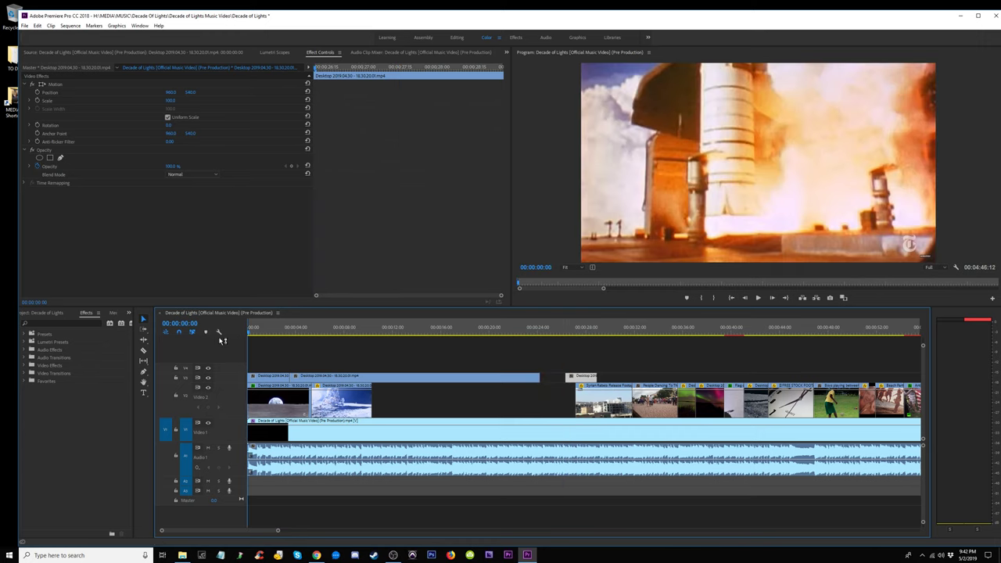
key("space")
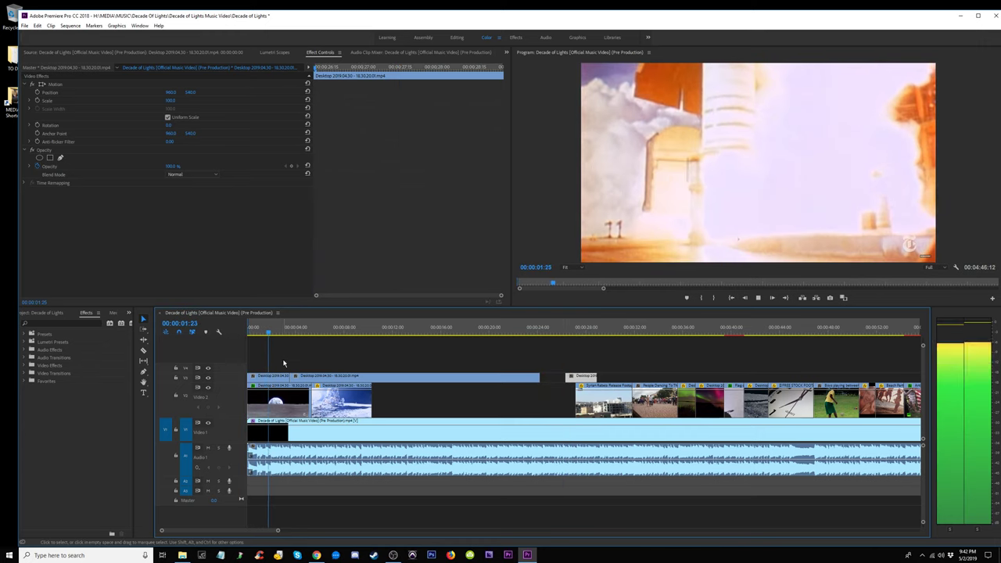
Nudge the V3 clips later, then place one clip on V4 at 0:00 and shorten its end.
left_click(311, 377)
left_click_drag(329, 379, 351, 378)
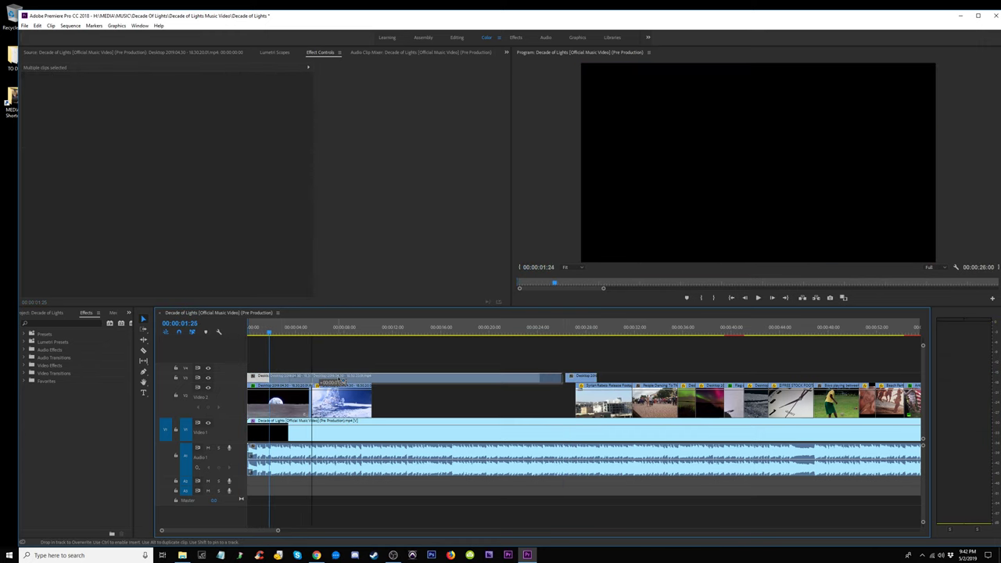
key("space")
left_click_drag(446, 377, 449, 365)
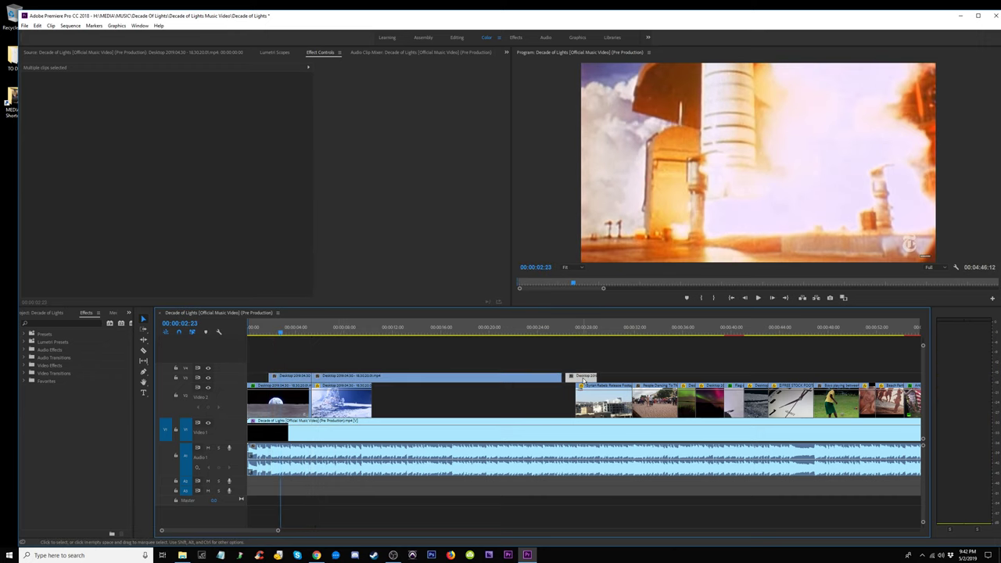
left_click_drag(581, 384, 266, 368)
key("Home")
key("space")
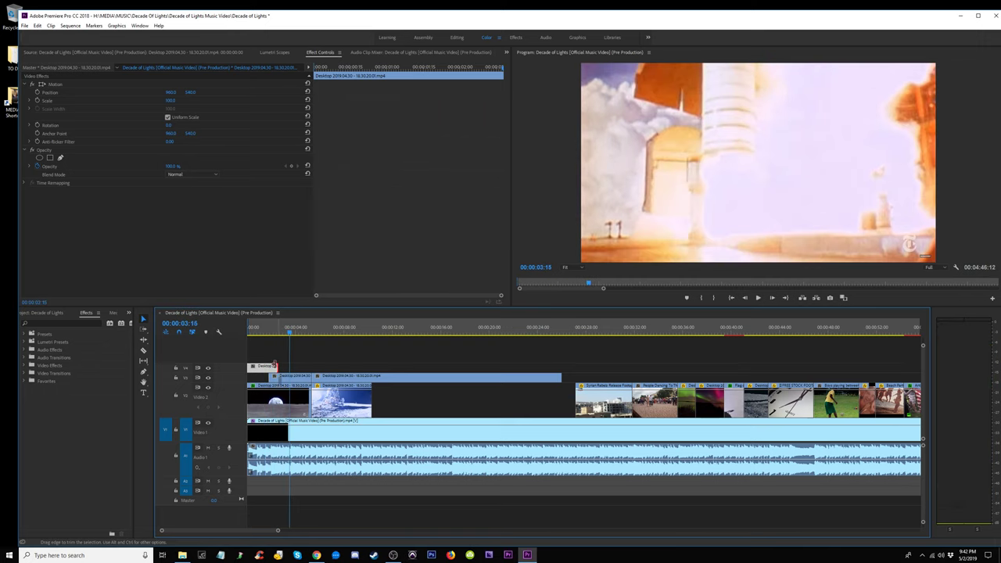
left_click_drag(275, 367, 272, 366)
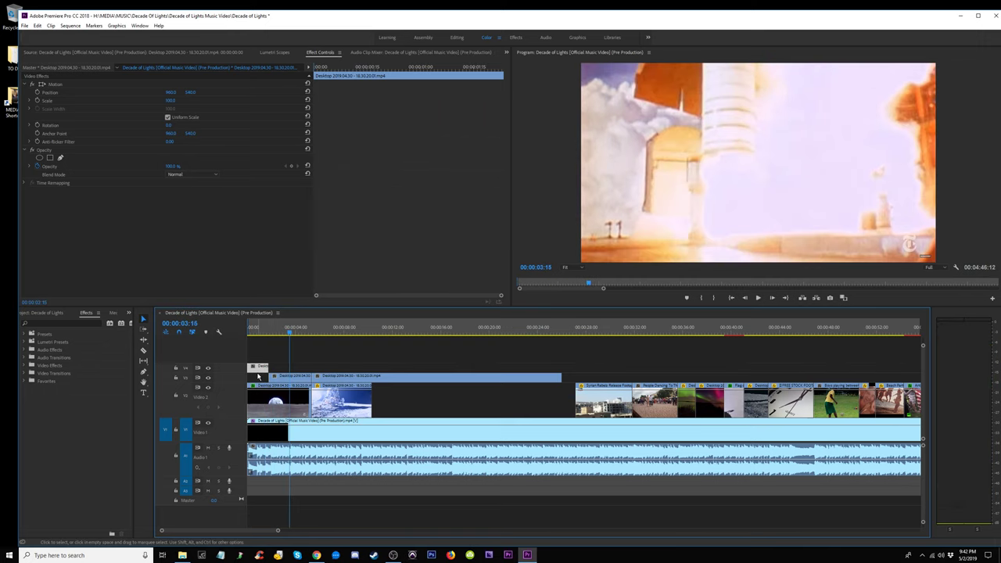
key("Home")
key("space")
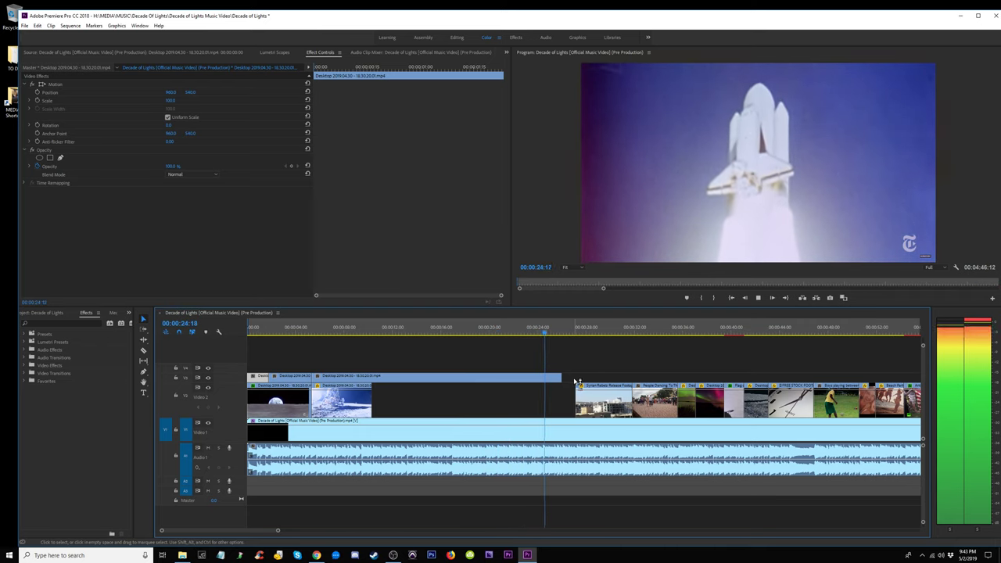
Place the stabilized earth clip on V3 and move the Syrian Rebels clip earlier on V2.
key("space")
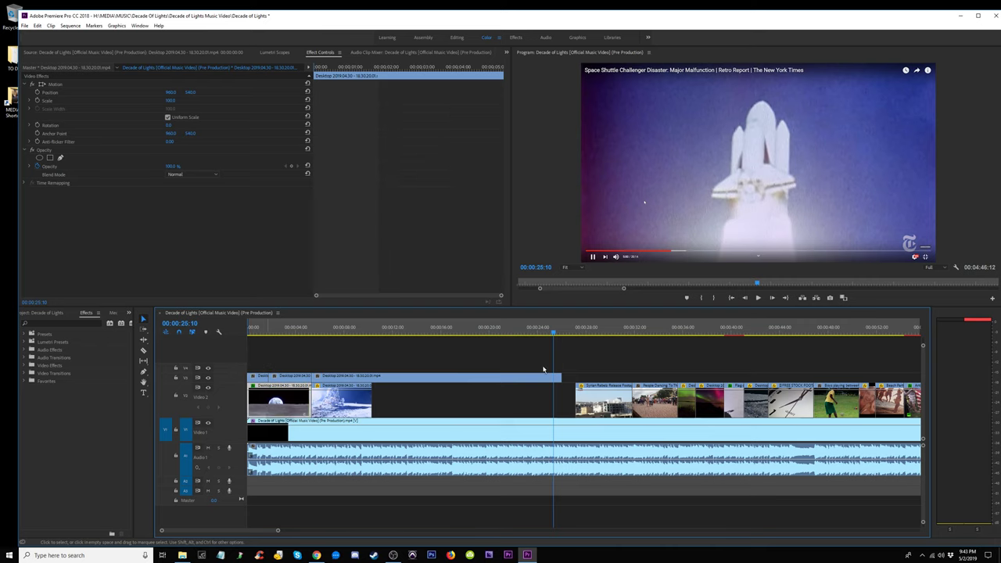
key("ctrl+shift+z")
key("ctrl+shift+z")
key("ctrl+shift+z")
key("space")
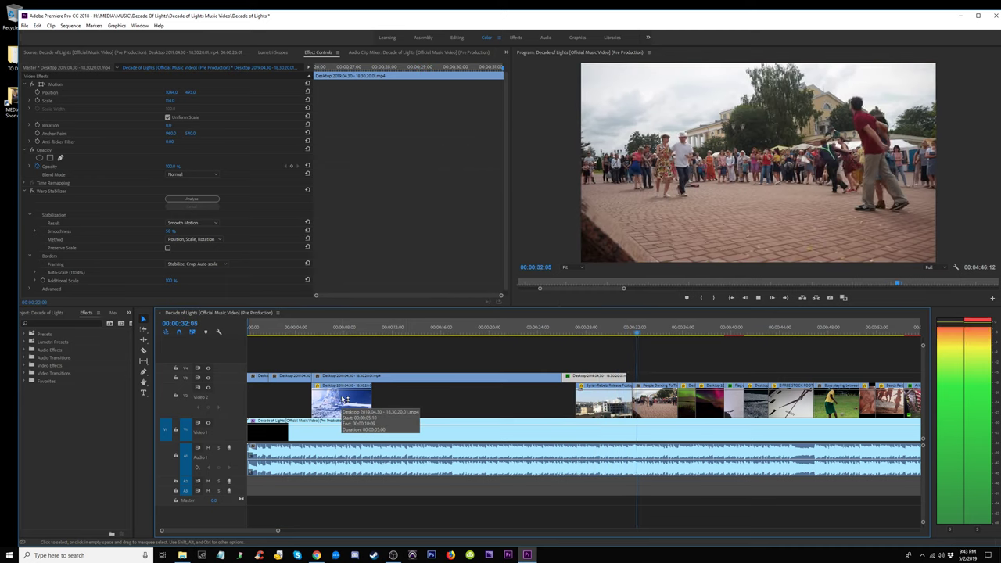
key("space")
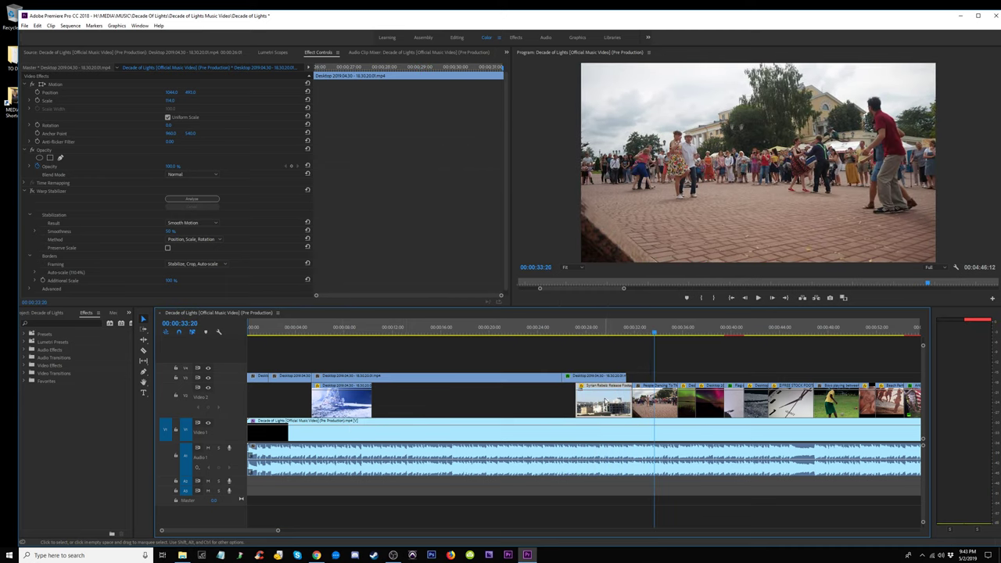
left_click_drag(605, 401, 500, 401)
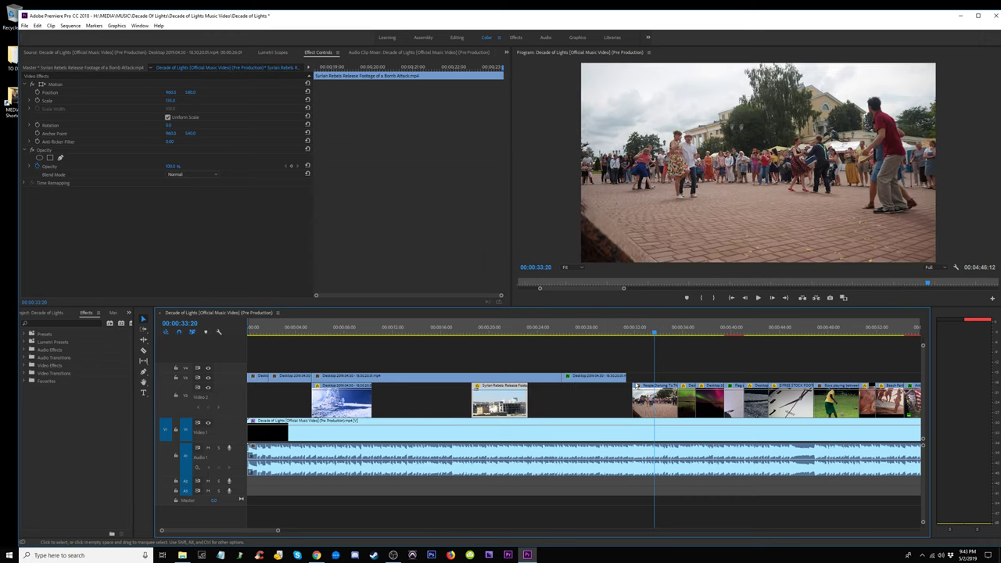
Trim both edges of the V3 earth clip and play the shuttle section near 18 seconds.
left_click_drag(625, 377, 565, 377)
left_click(585, 383)
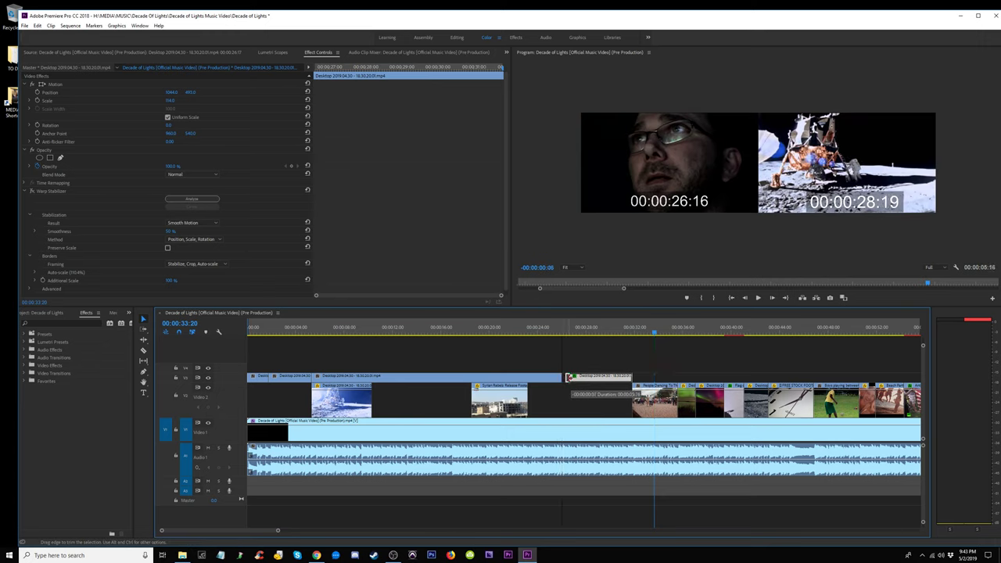
left_click_drag(568, 377, 571, 377)
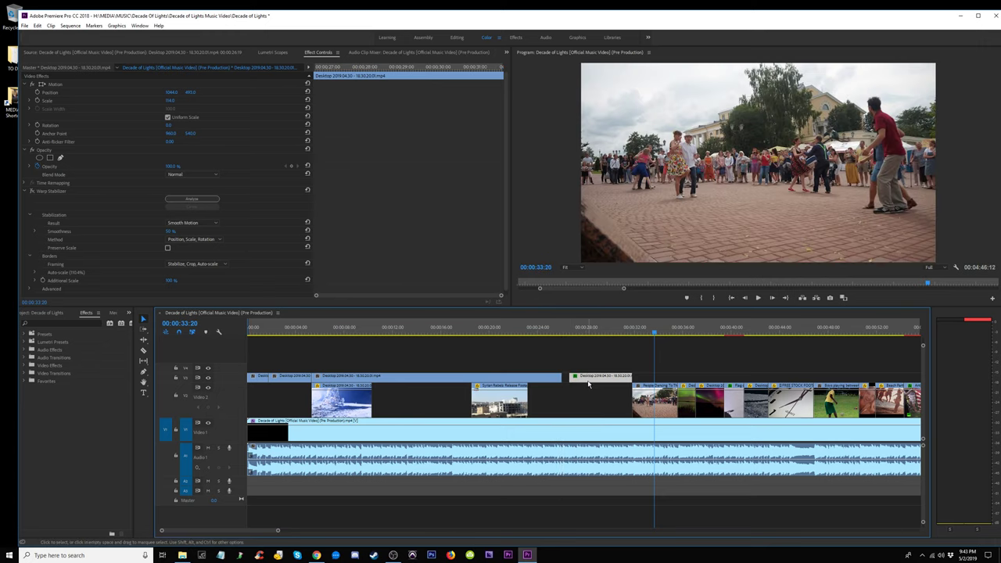
left_click_drag(472, 332, 395, 333)
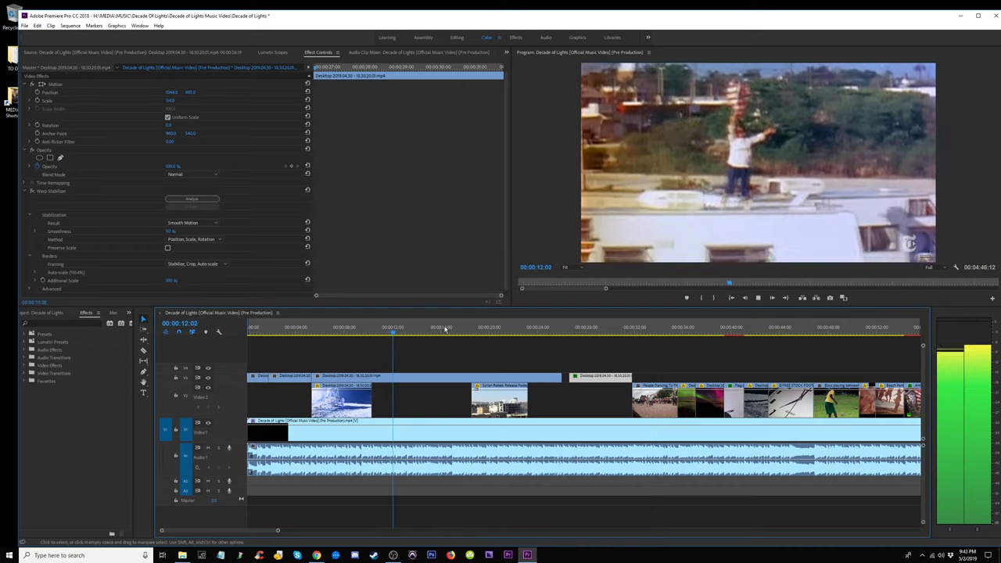
mouse_move(449, 332)
left_mouse_down()
mouse_move(464, 334)
mouse_move(443, 333)
left_mouse_up()
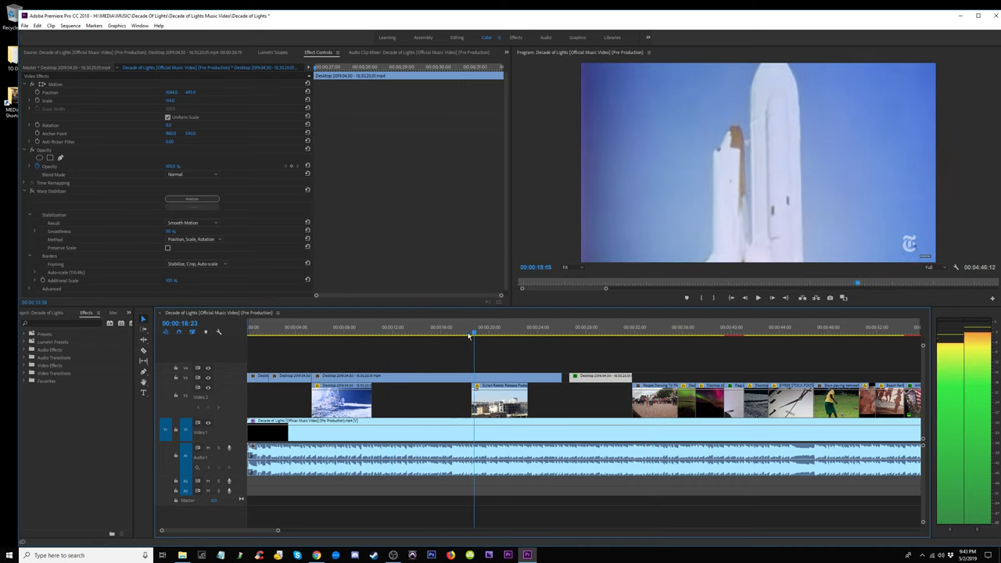
key("space")
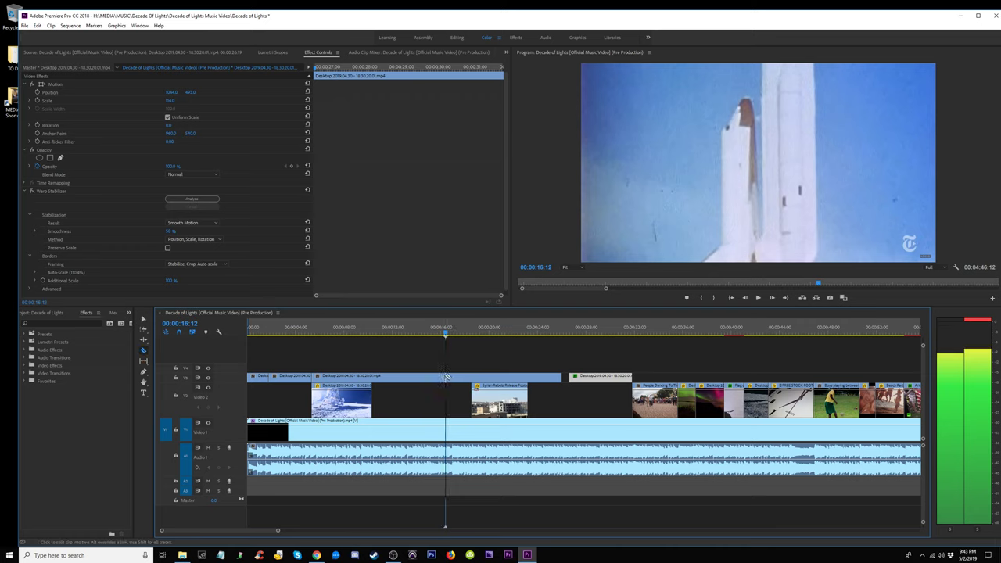
Split the V3 shuttle clip at 00:00:16:12 and speed up its second half via Speed/Duration.
left_click(446, 377)
key("v")
left_click(468, 378)
right_click(467, 378)
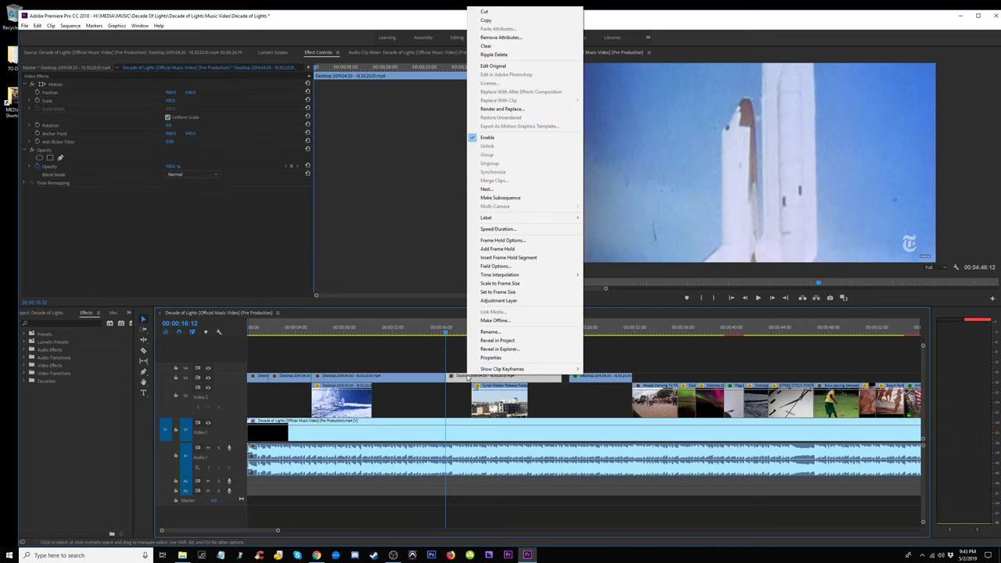
left_click(524, 230)
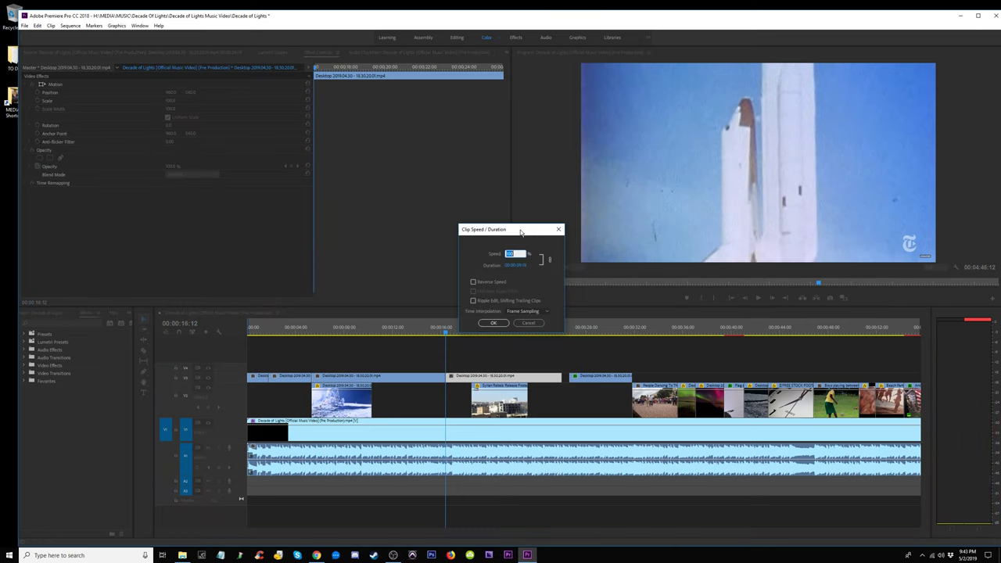
key("Return")
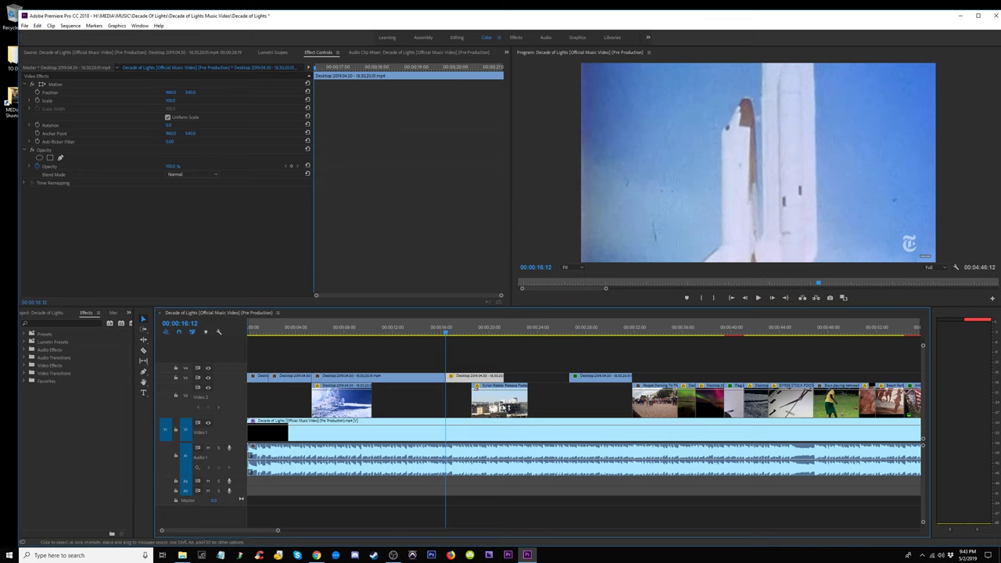
Raise the Syrian Rebels clip to V4 and slide a space clip later along its track.
left_click_drag(499, 399, 685, 357)
left_click(679, 334)
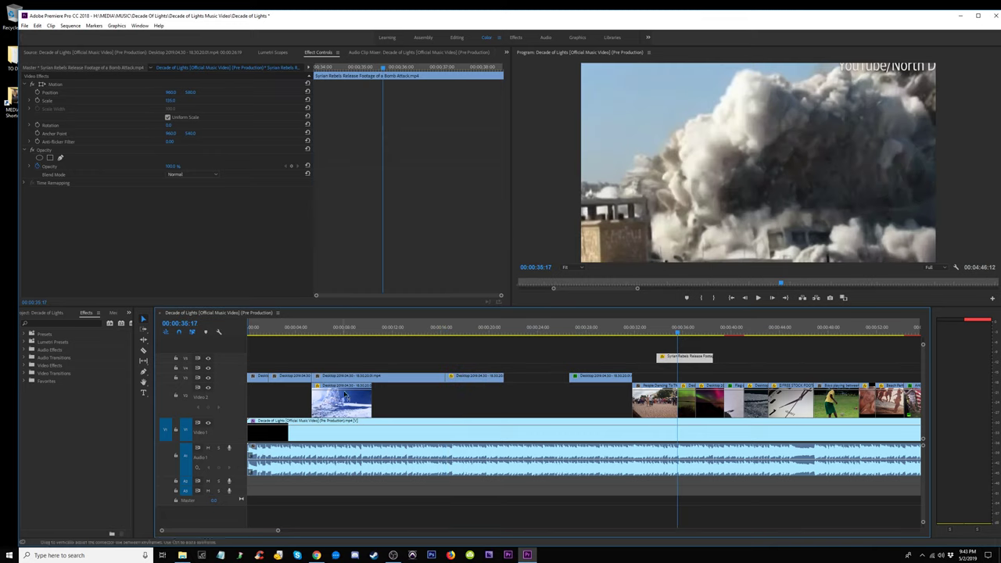
mouse_move(474, 377)
left_mouse_down()
mouse_move(551, 395)
mouse_move(545, 380)
mouse_move(601, 382)
left_mouse_up()
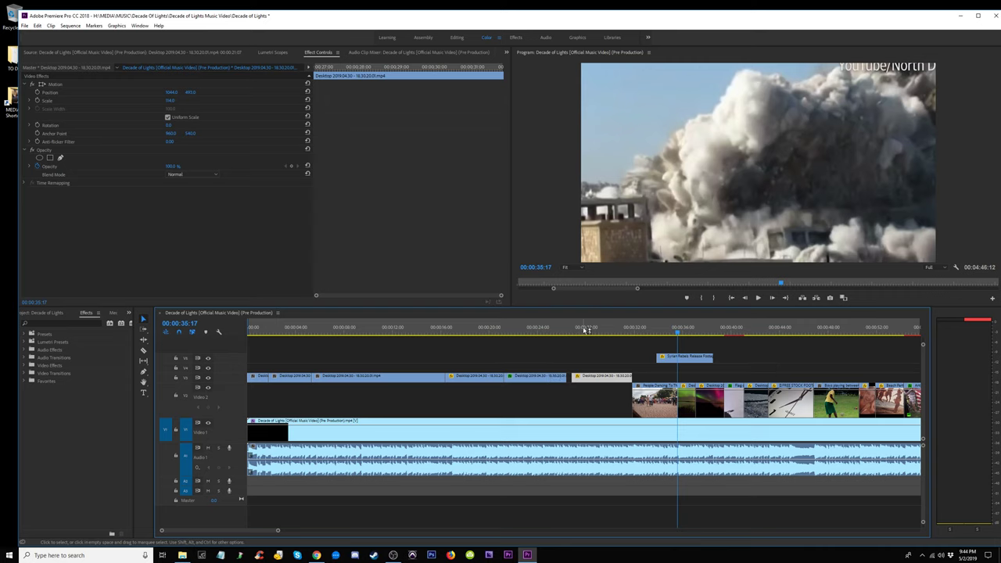
left_click(585, 329)
key("space")
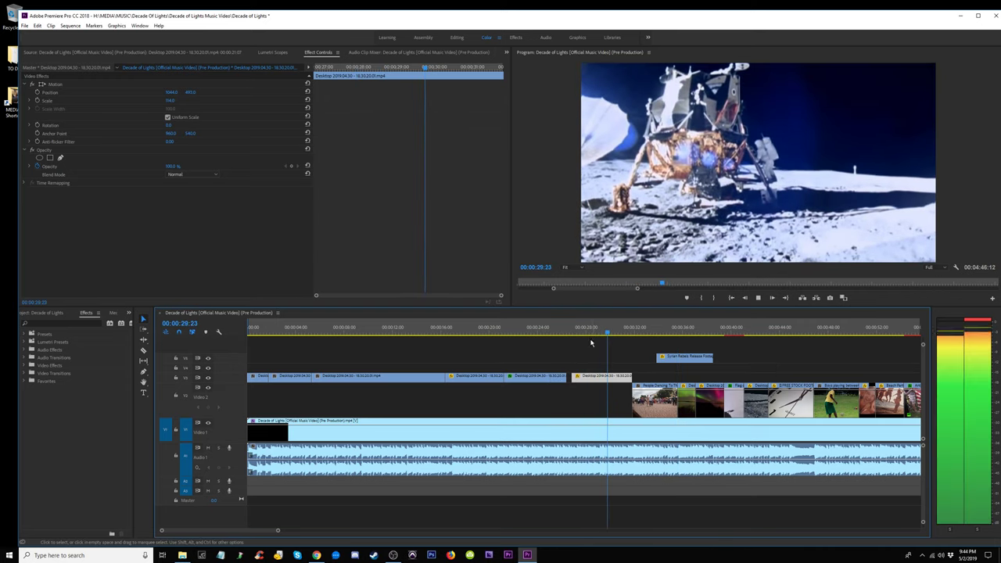
Check the moon-lander clip's Speed/Duration settings and review back to the Earthrise shot.
right_click(601, 381)
left_click(644, 239)
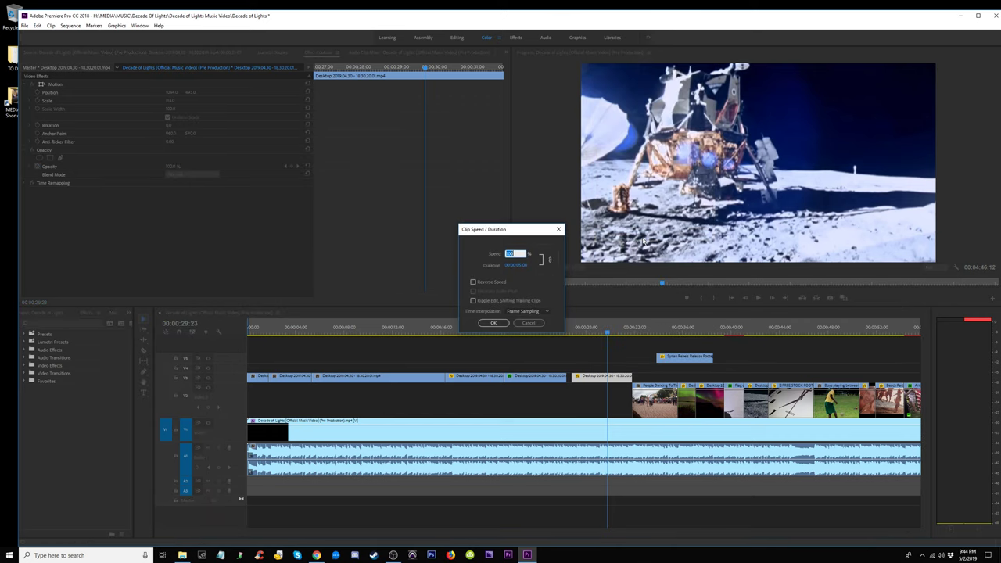
left_click(531, 323)
left_click(570, 329)
key("space")
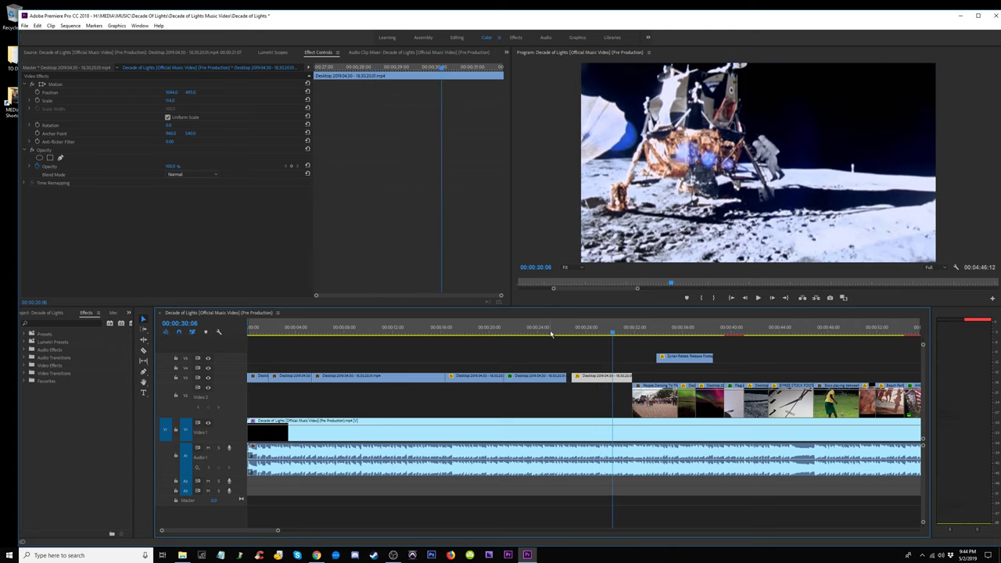
left_click_drag(541, 332, 586, 337)
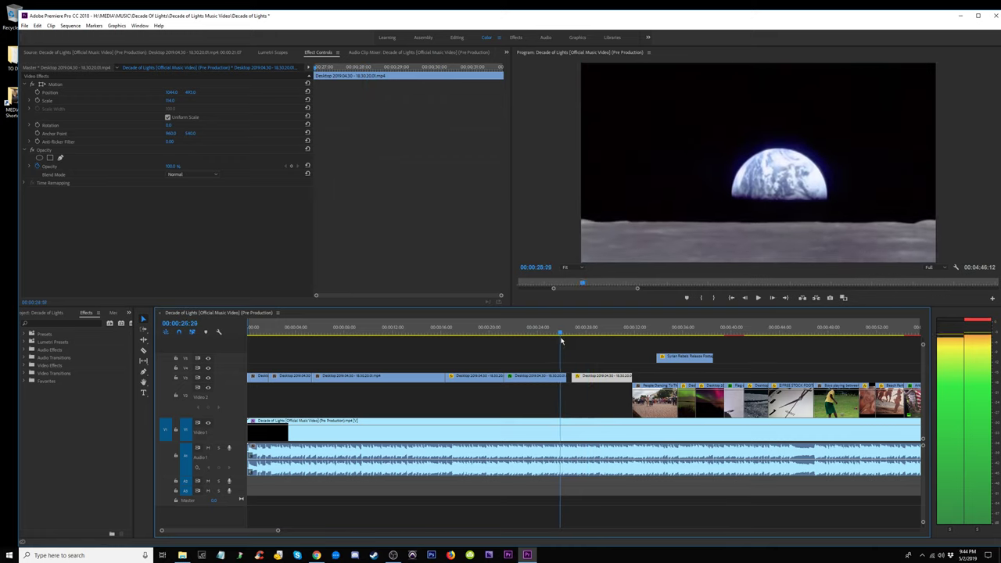
Trim the start of the Earthrise clip and move it up one video track.
mouse_move(586, 336)
left_mouse_down()
mouse_move(512, 334)
mouse_move(544, 336)
left_mouse_up()
left_click(543, 380)
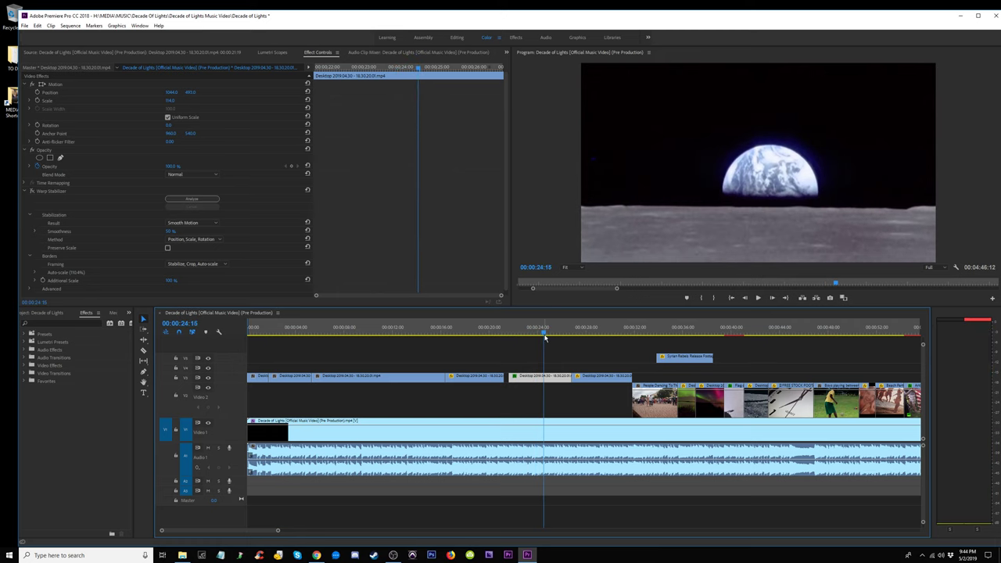
key("equal")
left_click_drag(513, 377, 514, 377)
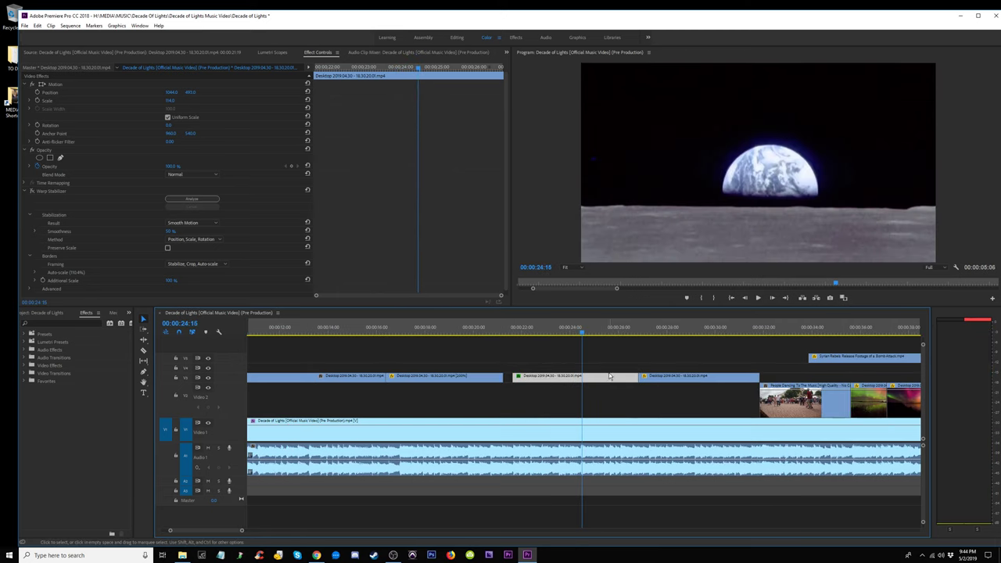
left_click_drag(604, 377, 643, 364)
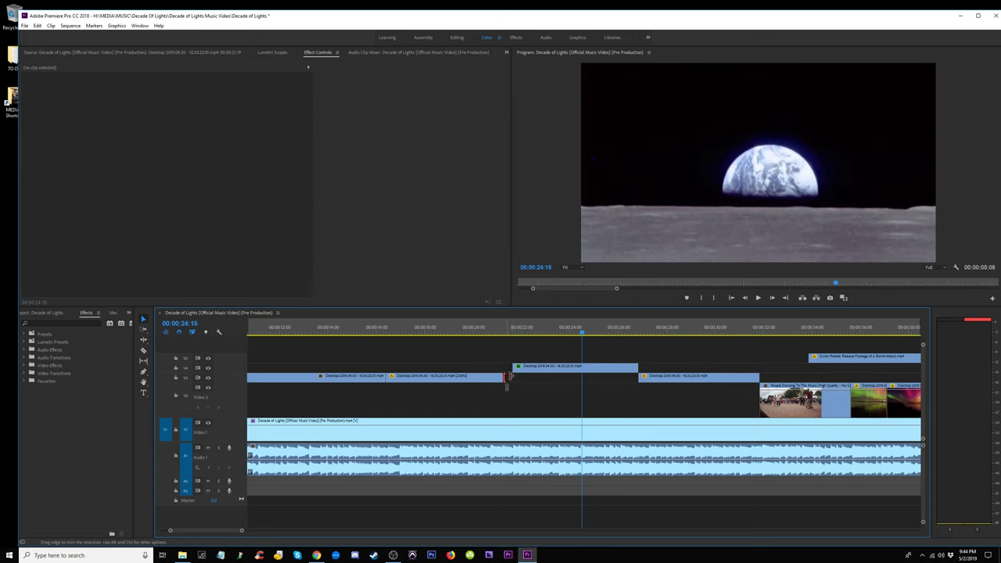
left_click_drag(508, 377, 513, 377)
Fill the V2 gap with the Earth-over-Moon clip.
left_click(508, 331)
key("space")
left_click_drag(509, 331, 515, 334)
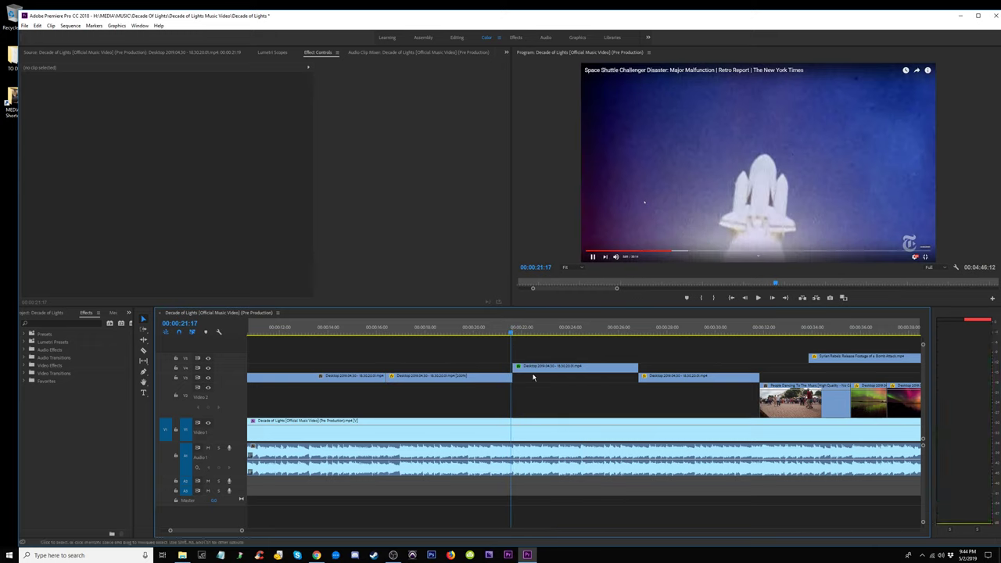
left_click_drag(534, 373, 535, 377)
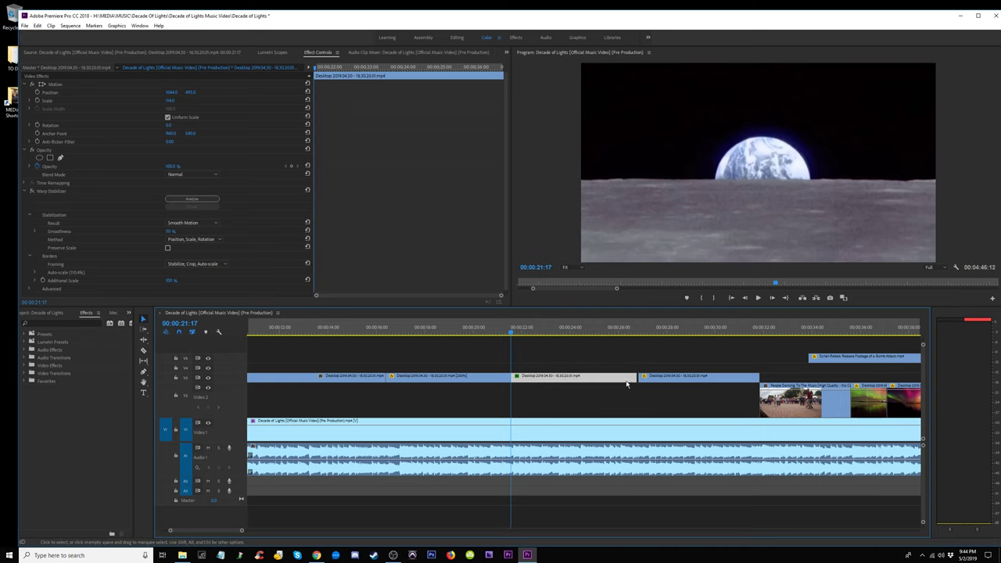
Move the upper-track space clips down onto V2 alongside the Earth clip.
left_click(643, 334)
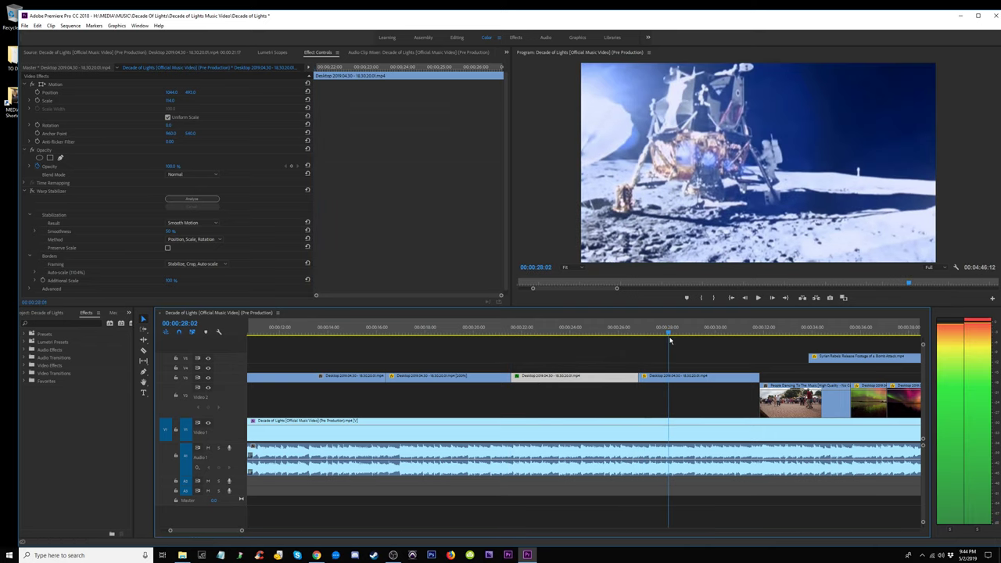
left_click_drag(644, 334, 637, 337)
key("equal")
key("equal")
key("equal")
key("equal")
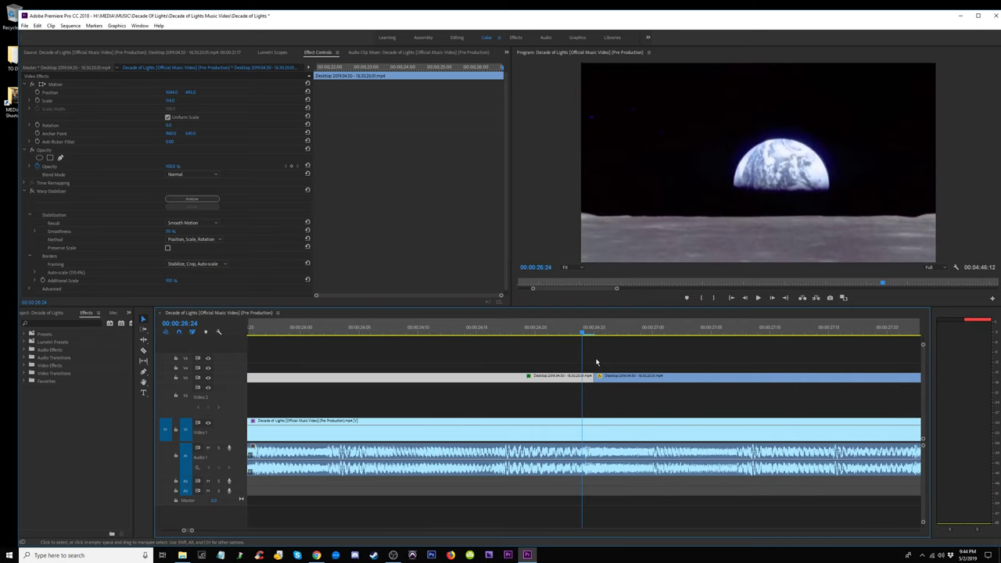
left_click_drag(585, 334, 249, 385)
key("minus")
key("minus")
key("minus")
key("minus")
key("minus")
left_click_drag(361, 379, 361, 401)
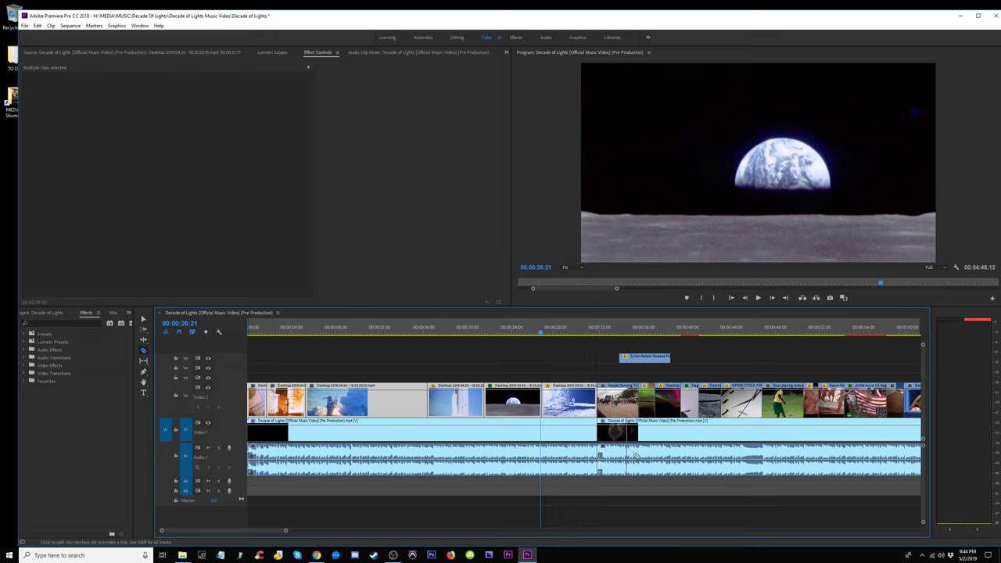
Lock Audio 1, then put the performance clip on V2 and the space clips on V1.
key("ctrl+z")
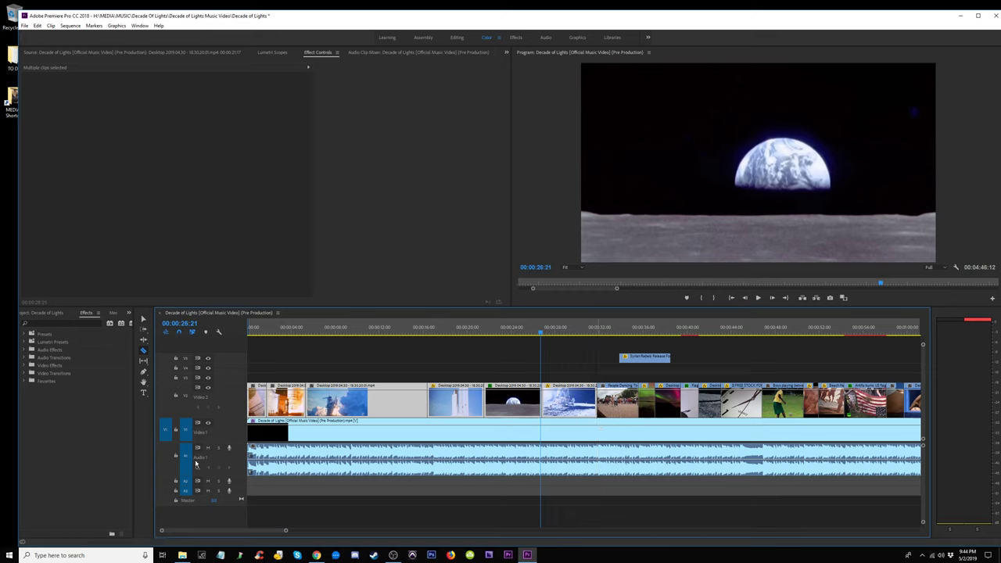
left_click(176, 457)
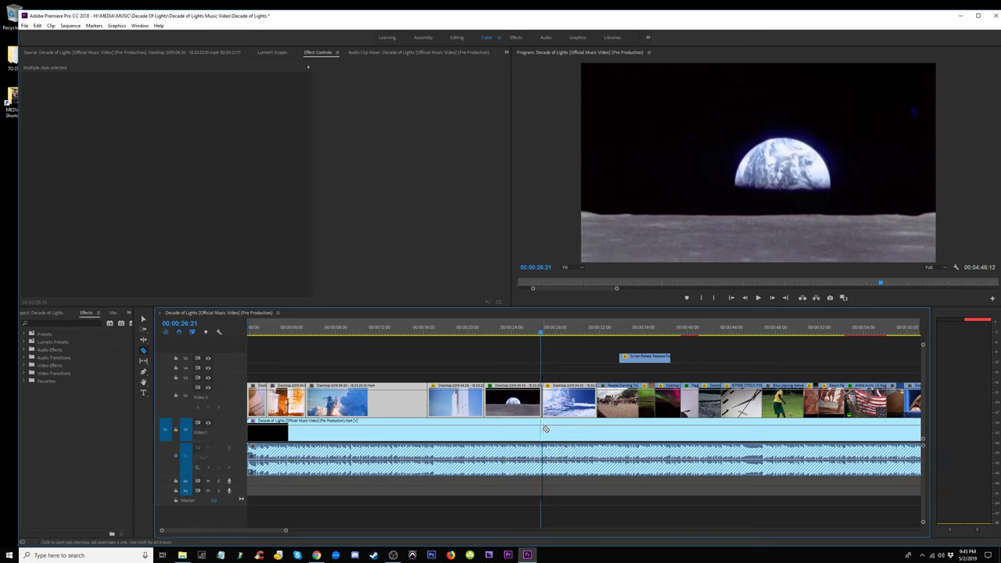
left_click(423, 426)
left_click_drag(410, 424, 416, 382)
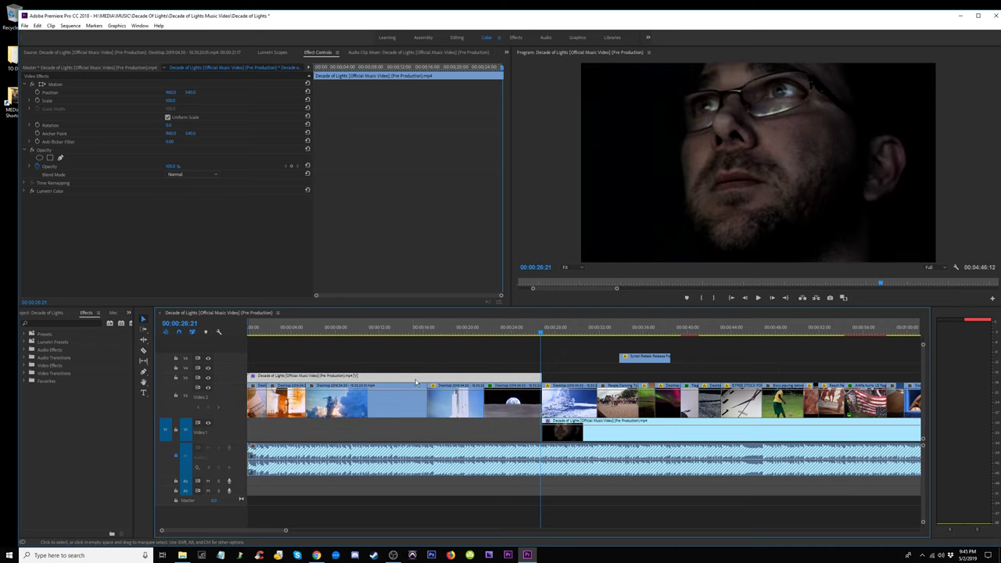
left_click_drag(508, 427, 266, 395)
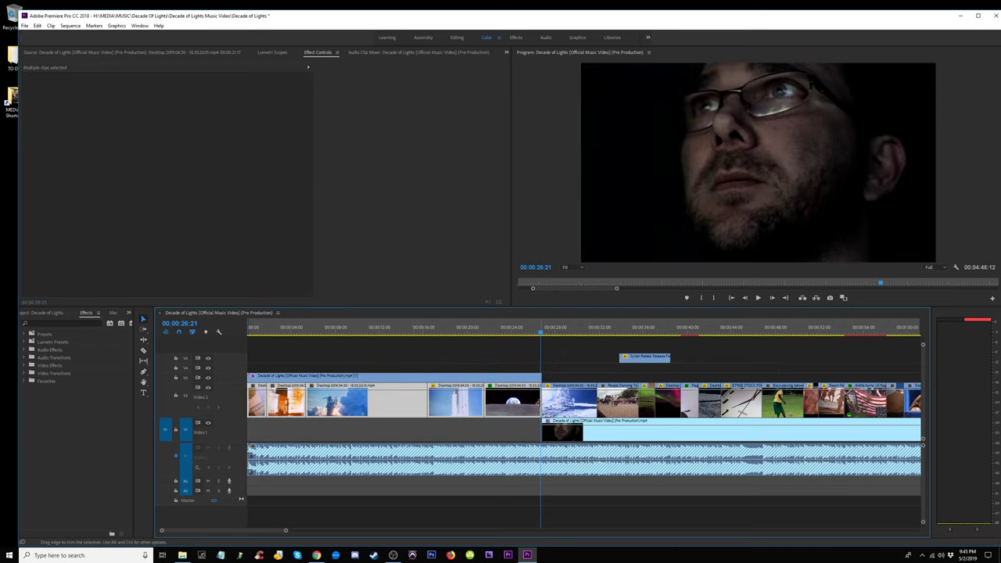
left_click_drag(512, 403, 526, 428)
left_click_drag(477, 382, 478, 394)
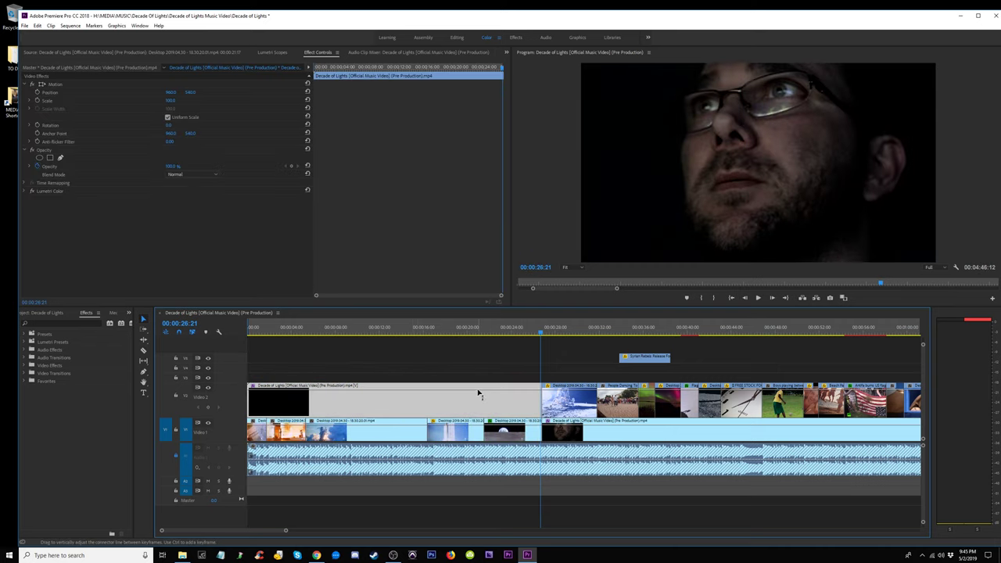
Trim the performance clip to start at 00:00:11:19.
left_click(370, 332)
mouse_move(386, 333)
left_mouse_down()
mouse_move(408, 342)
mouse_move(387, 345)
left_mouse_up()
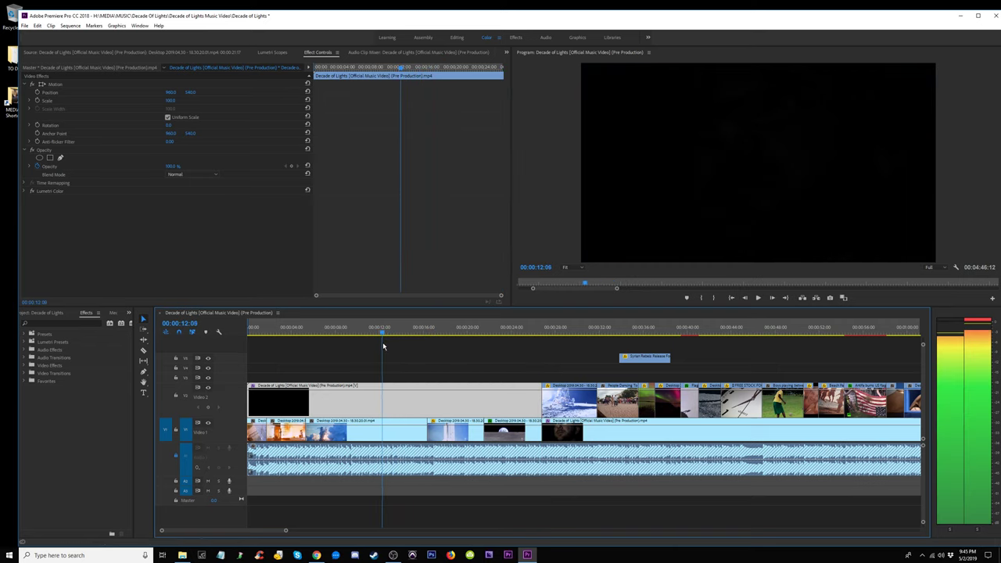
left_click_drag(387, 345, 376, 345)
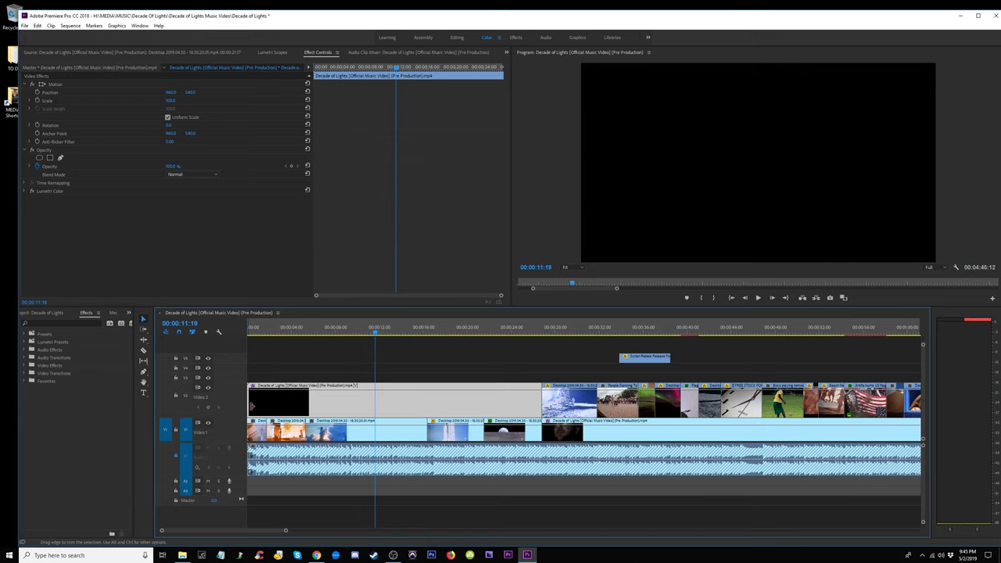
left_click_drag(252, 405, 376, 406)
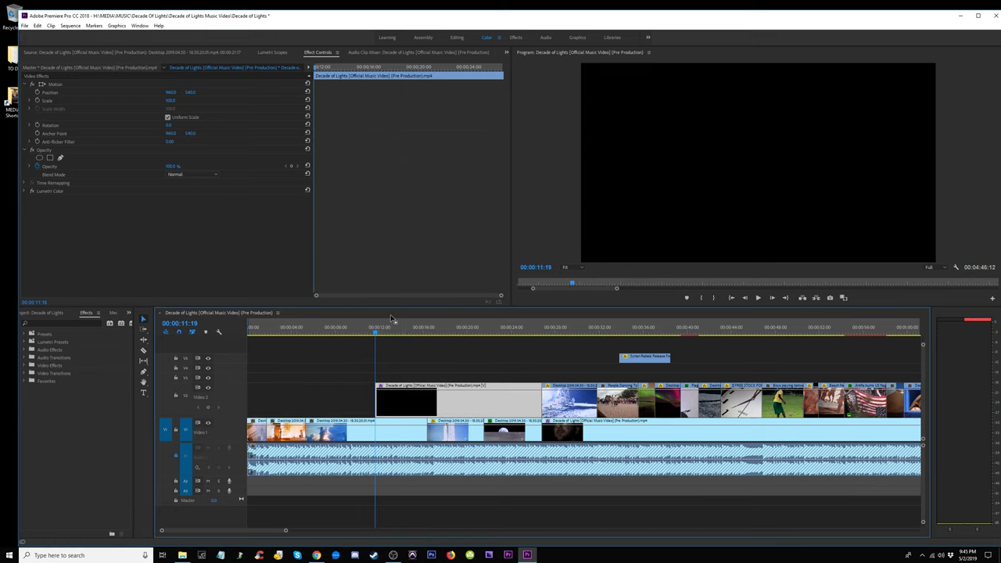
Save the project and apply a Cross Dissolve to the performance clip's start.
key("ctrl+s")
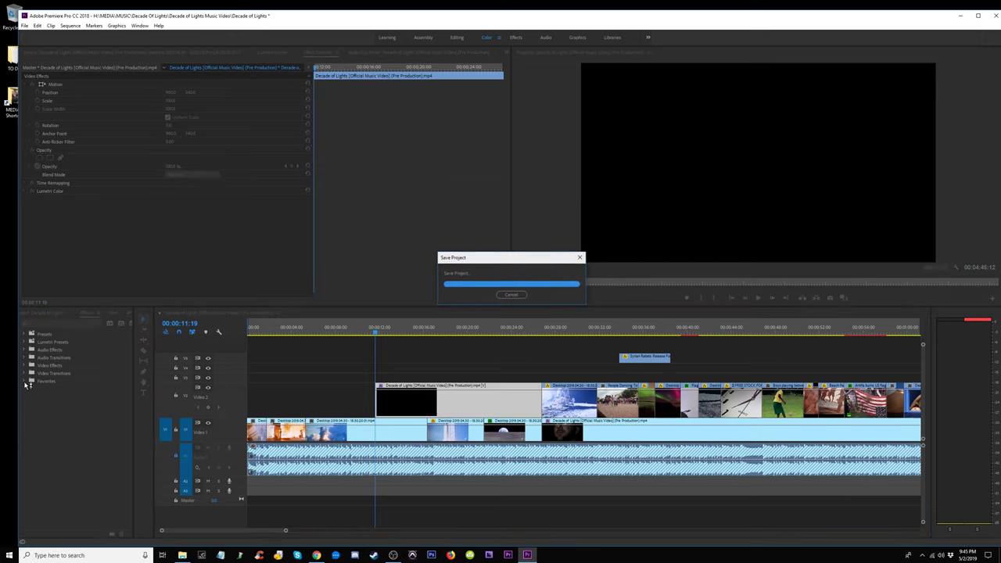
left_click(25, 375)
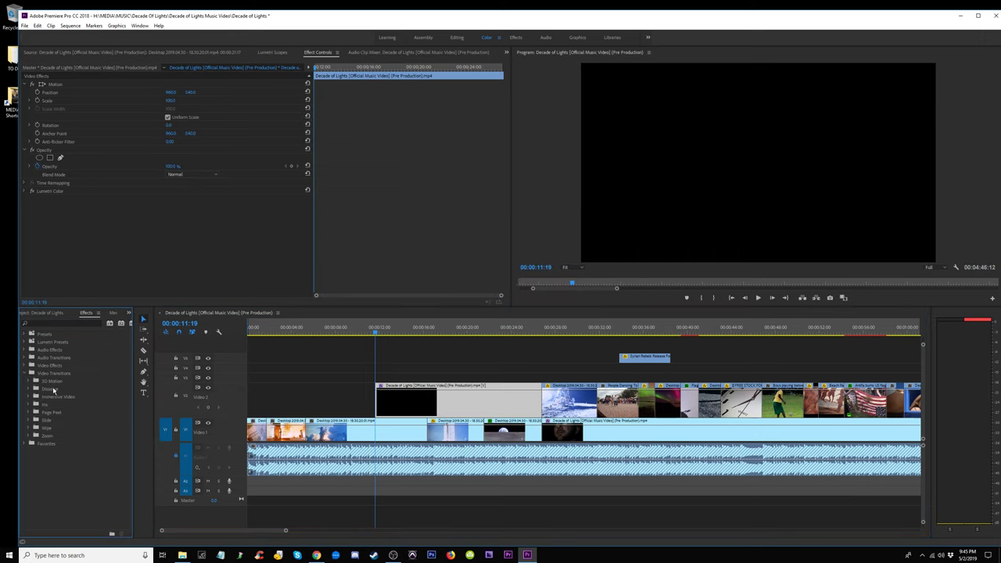
mouse_move(57, 408)
left_mouse_down()
mouse_move(406, 389)
mouse_move(384, 408)
left_mouse_up()
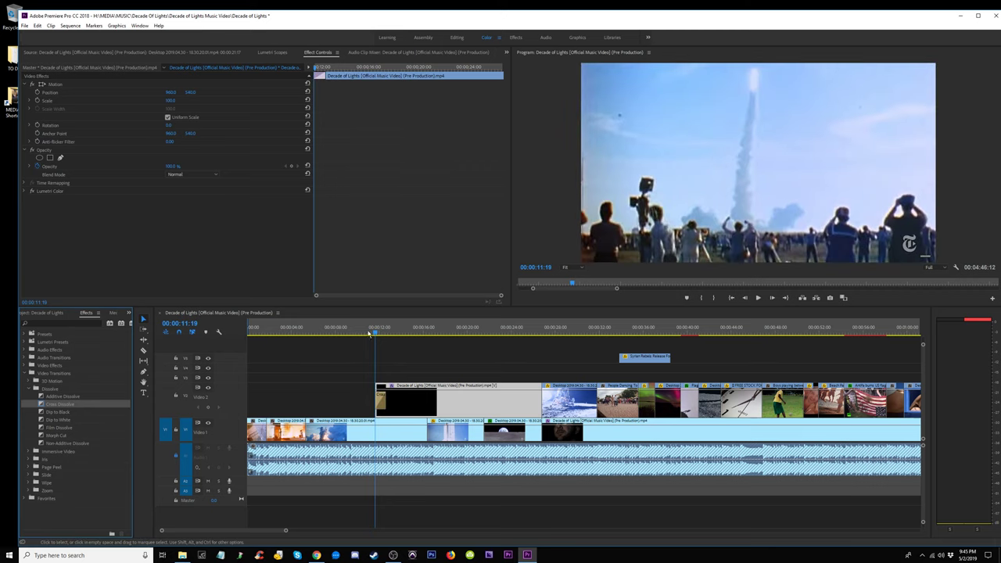
Trim the performance clip's in point later and preview the 1-second Cross Dissolve.
left_click_drag(375, 332, 381, 331)
left_click_drag(383, 331, 359, 334)
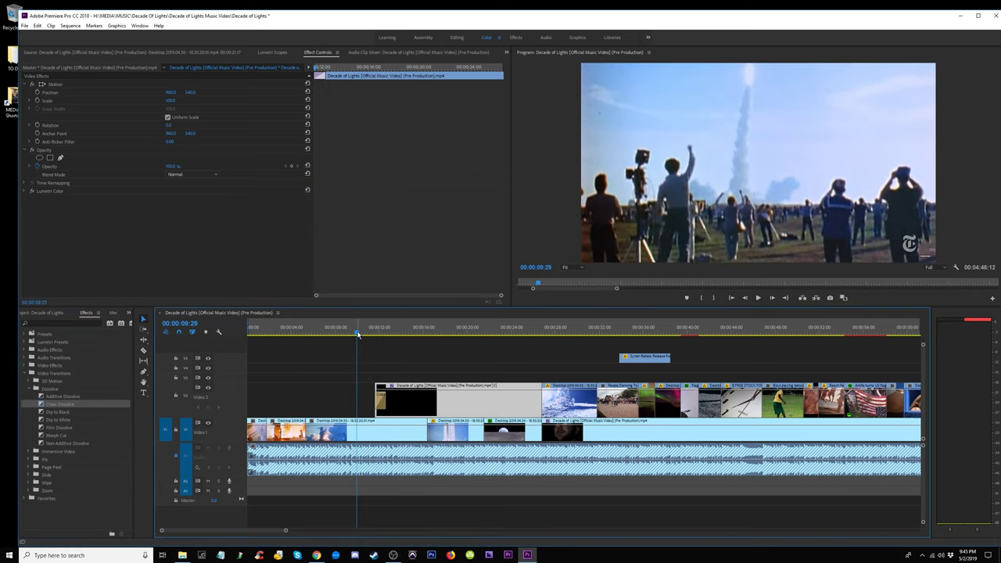
left_click_drag(377, 391, 420, 391)
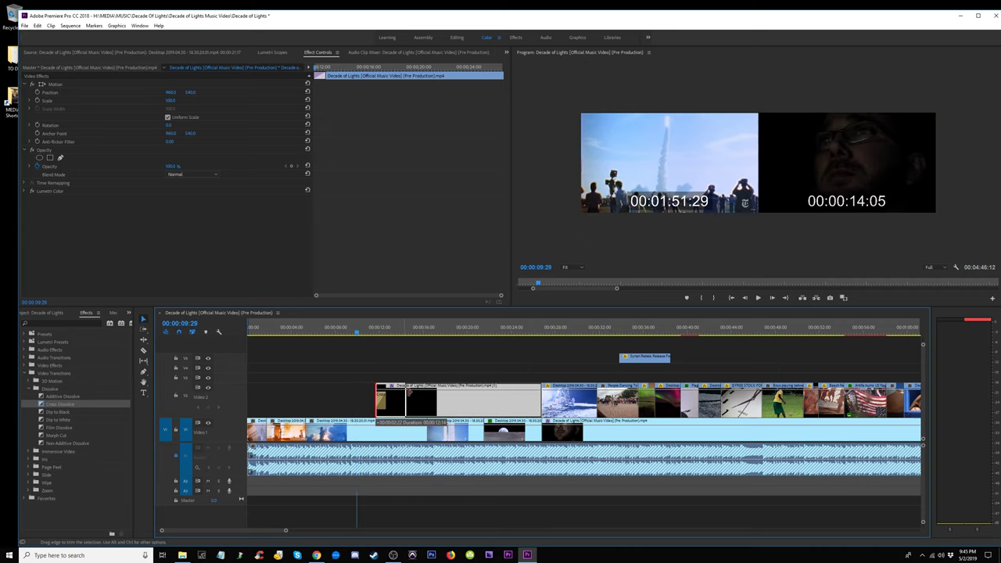
left_click(386, 332)
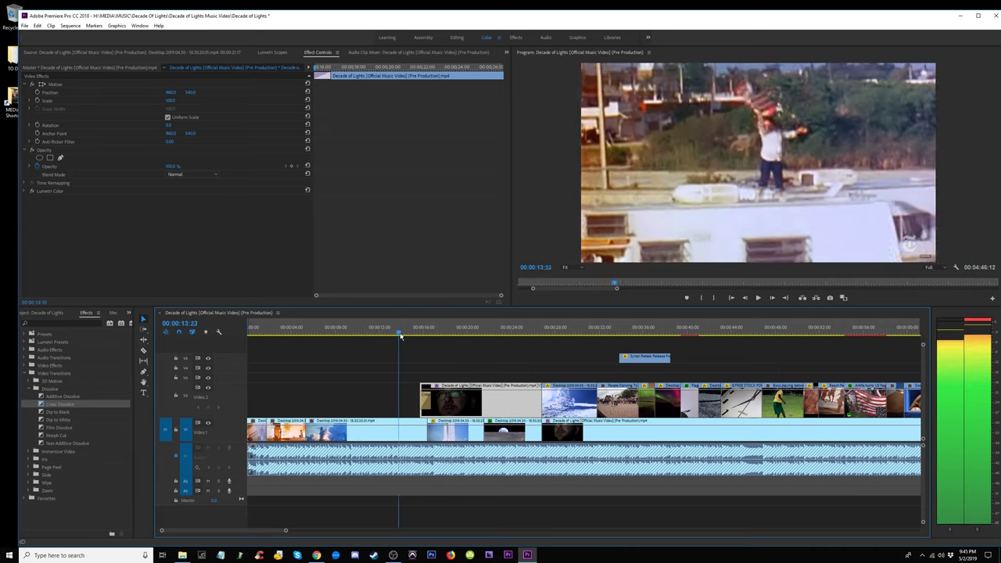
key("space")
key("space")
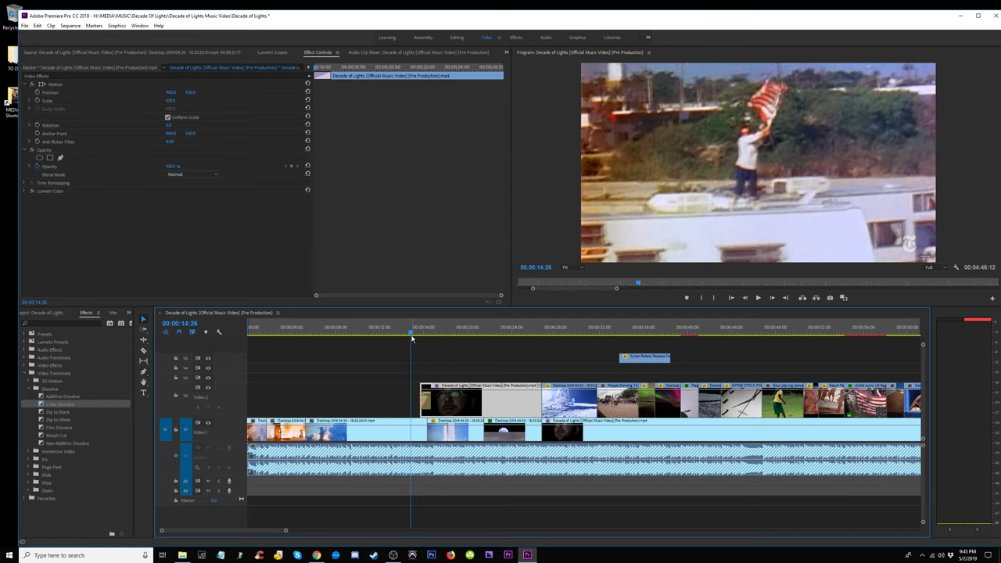
key("space")
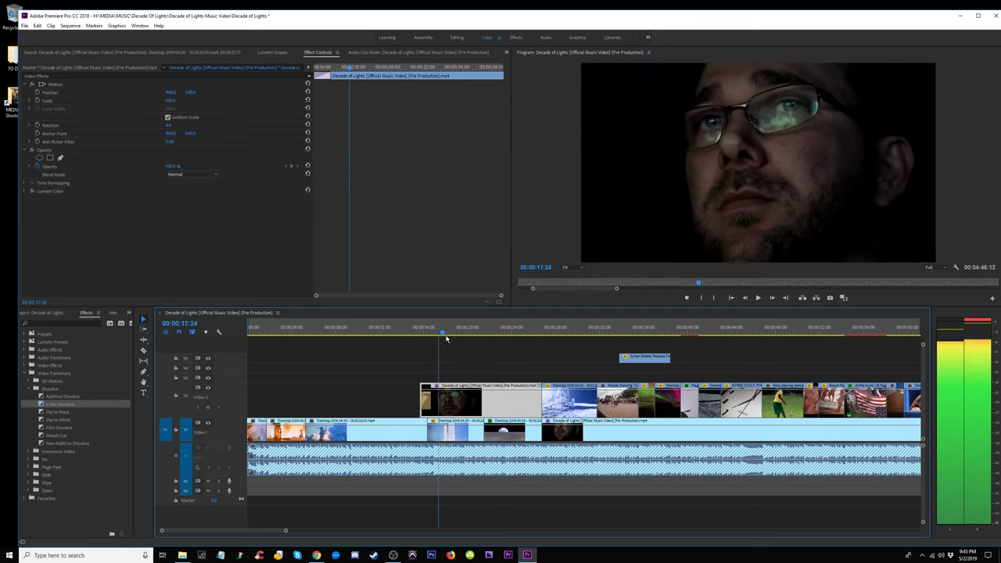
left_click(427, 403)
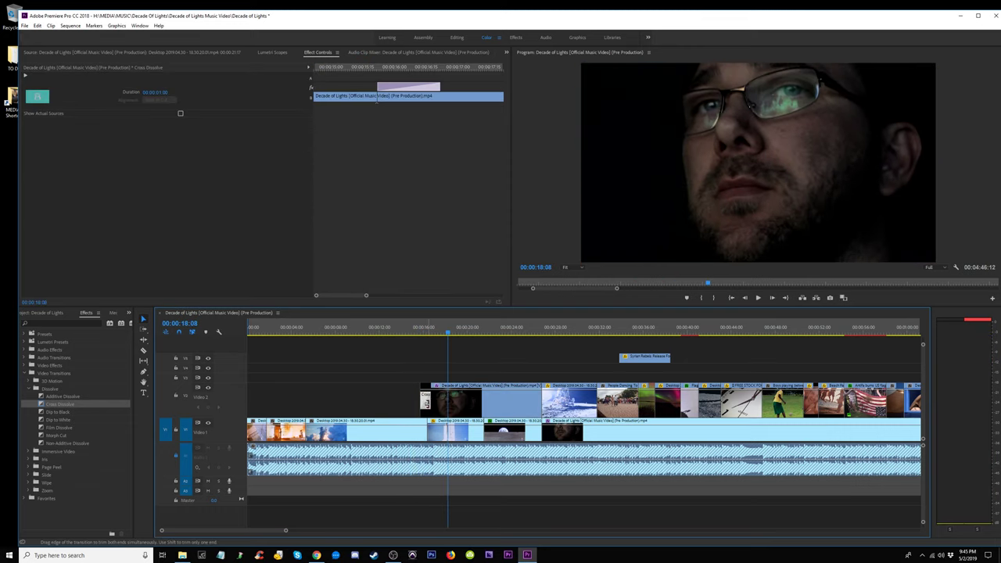
Trim both edges of the V2 performance clip so it spans roughly 00:00:16 to 00:00:21.
left_click_drag(426, 403, 428, 404)
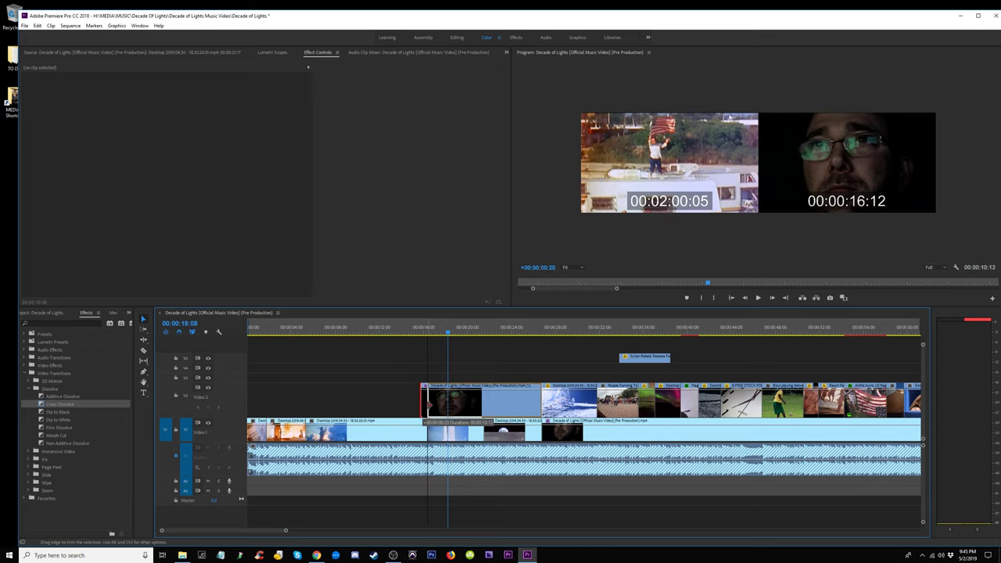
left_click_drag(425, 332, 534, 366)
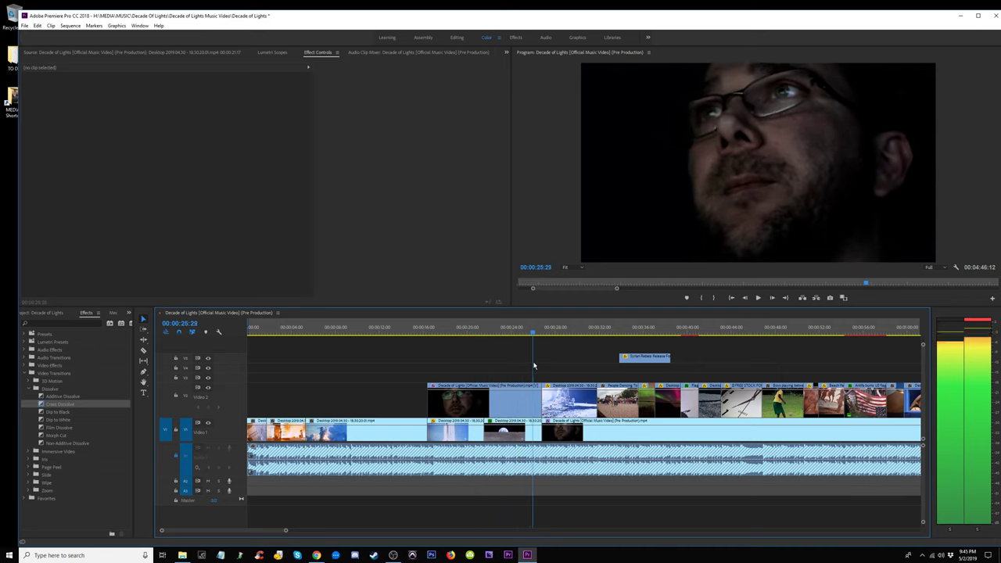
left_click_drag(534, 366, 546, 368)
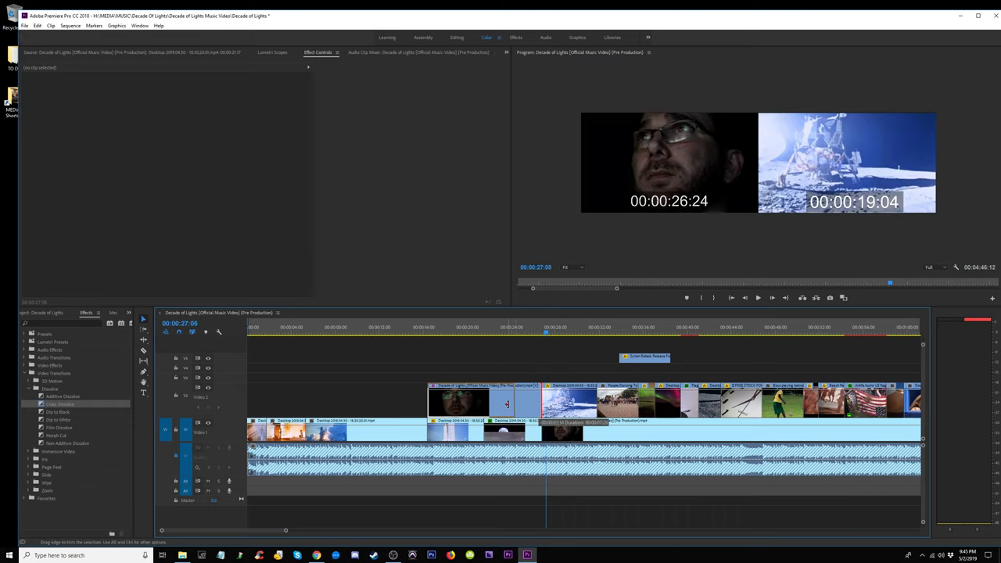
left_click_drag(538, 405, 484, 405)
left_click(452, 332)
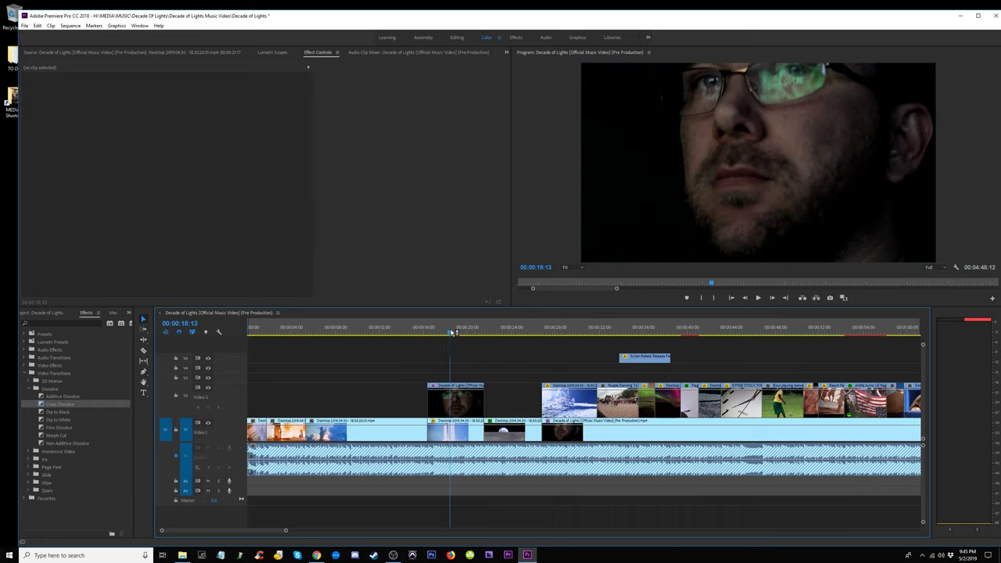
left_click(468, 401)
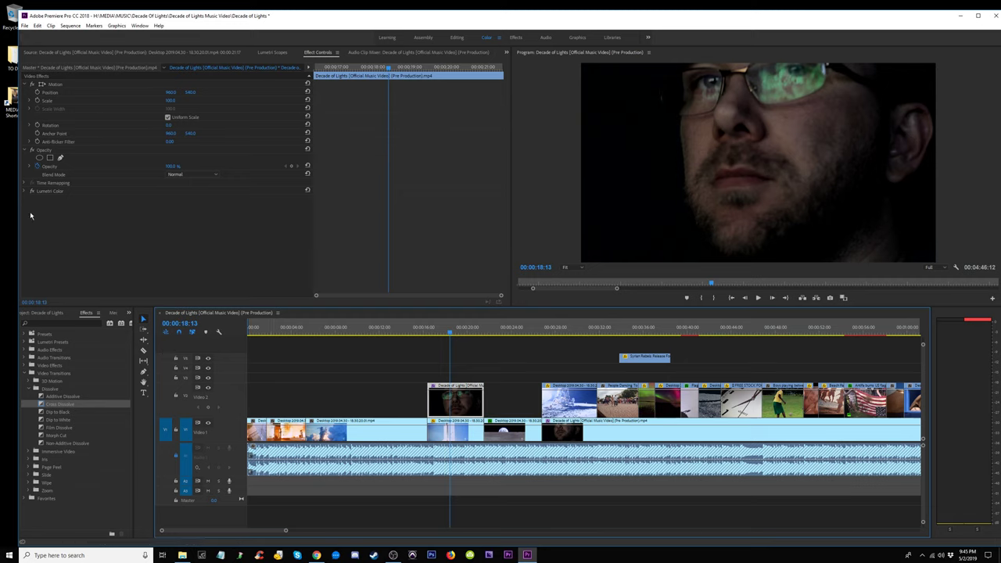
Search the effects for 'key' and apply Luma Key to the performance clip.
left_click(53, 322)
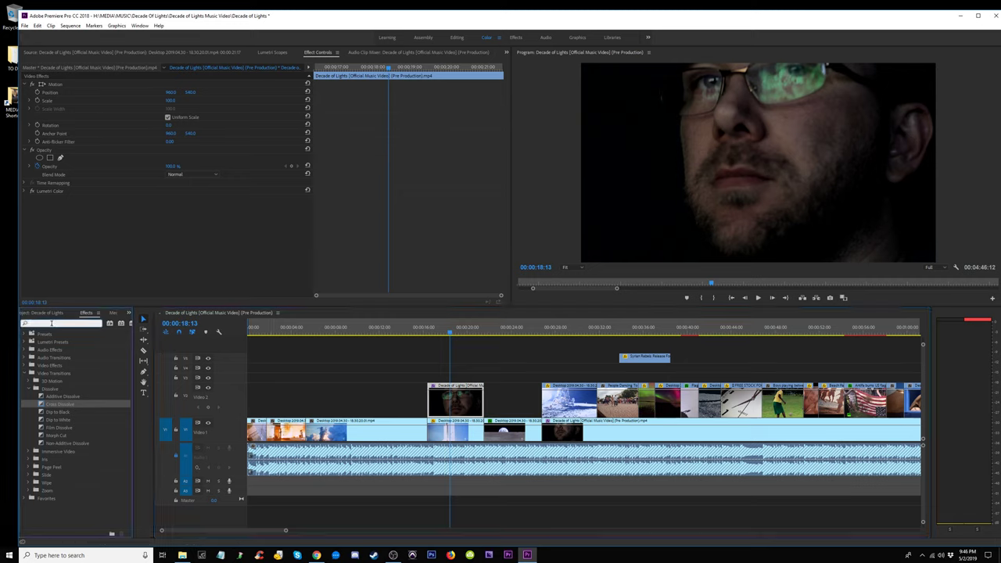
type("key")
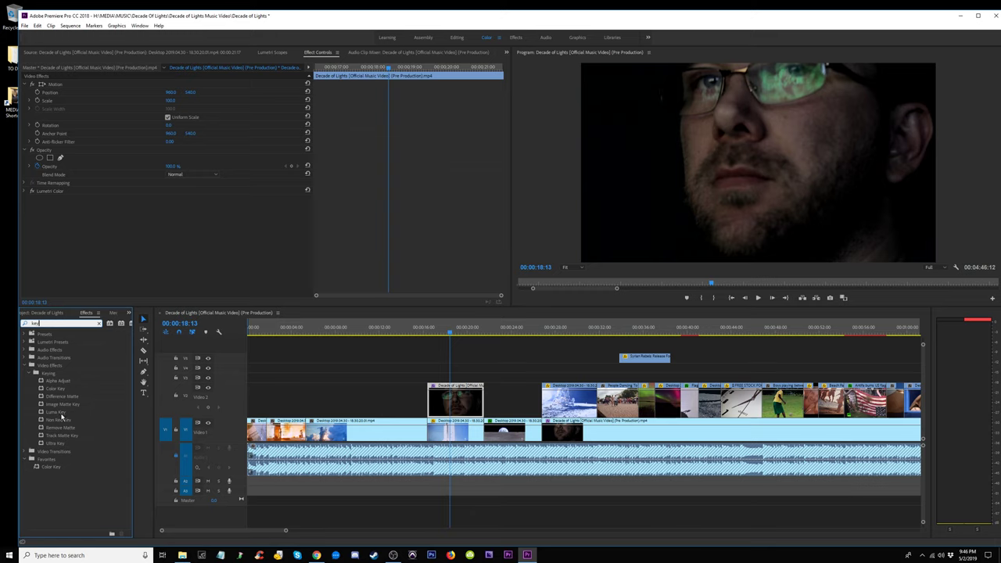
left_click(56, 412)
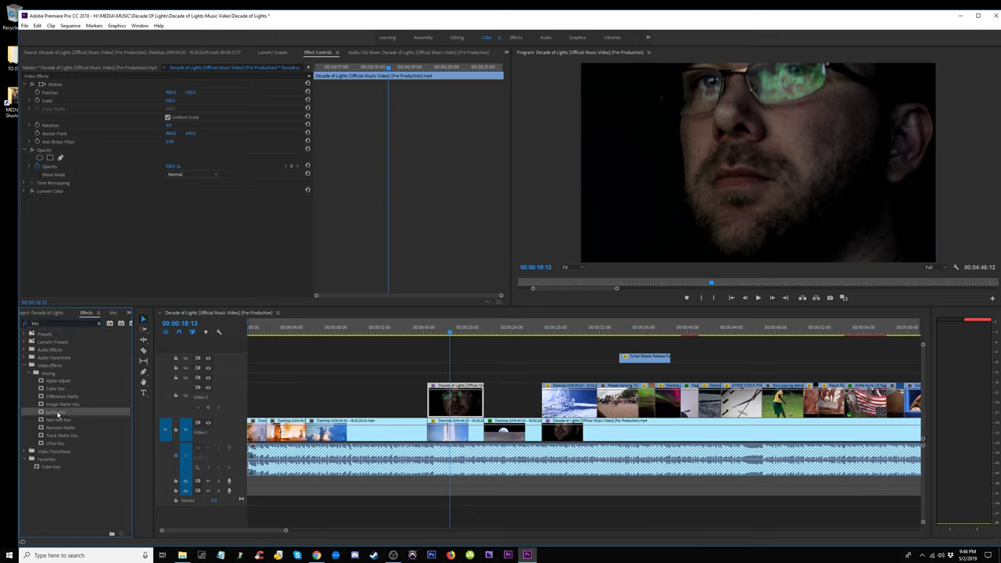
left_click_drag(56, 413, 463, 402)
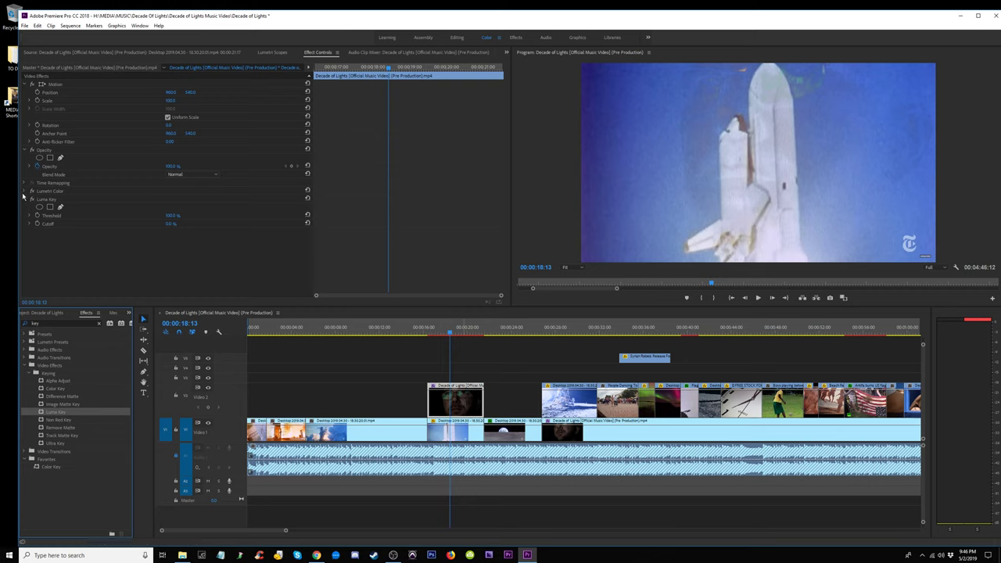
Remove Lumetri Color from the performance clip and apply Color Key instead.
left_click(26, 191)
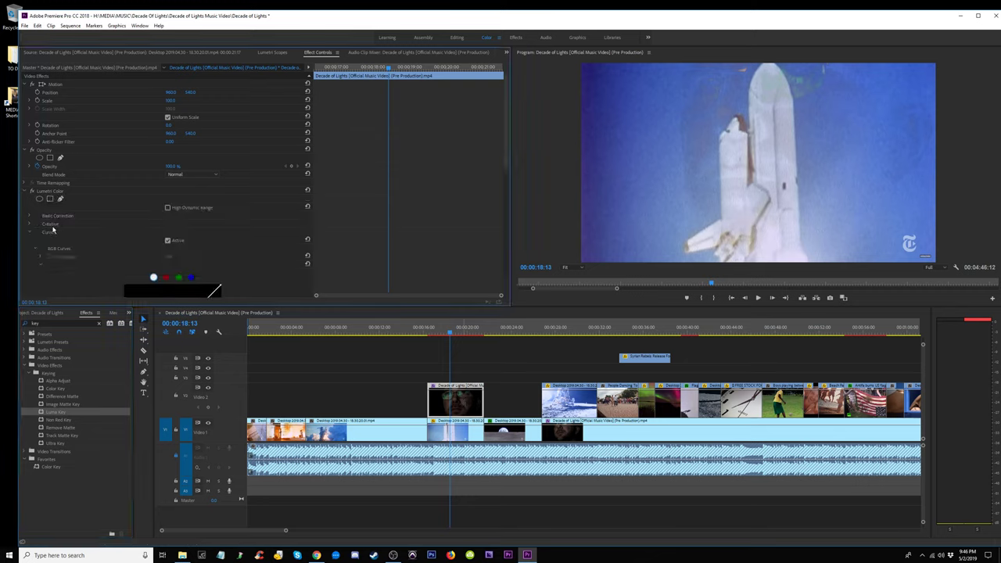
left_click(50, 193)
key("Delete")
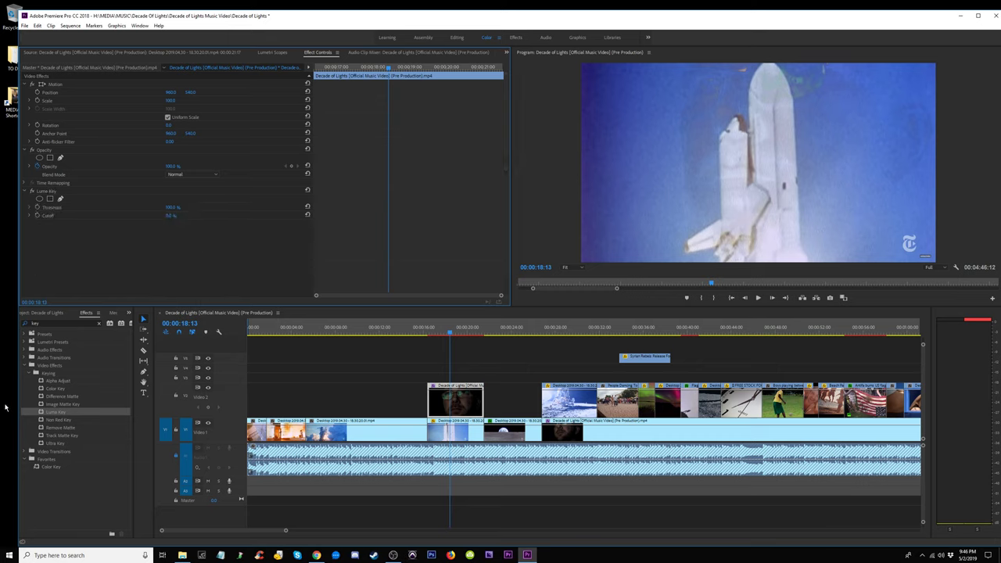
left_click(56, 389)
left_click_drag(56, 389, 474, 400)
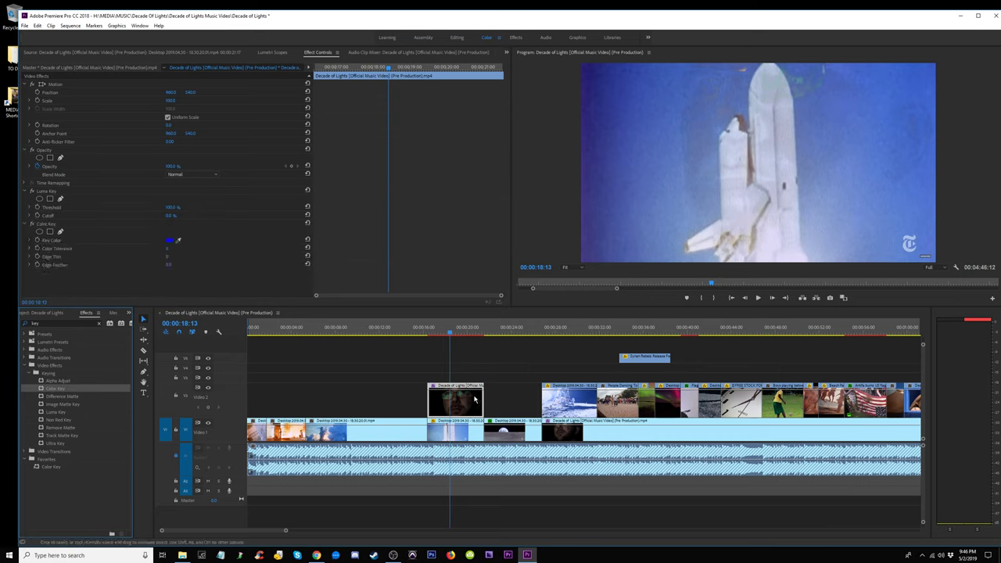
Remove the Luma Key effect from the performance clip at 00:00:19:03.
left_click(459, 332)
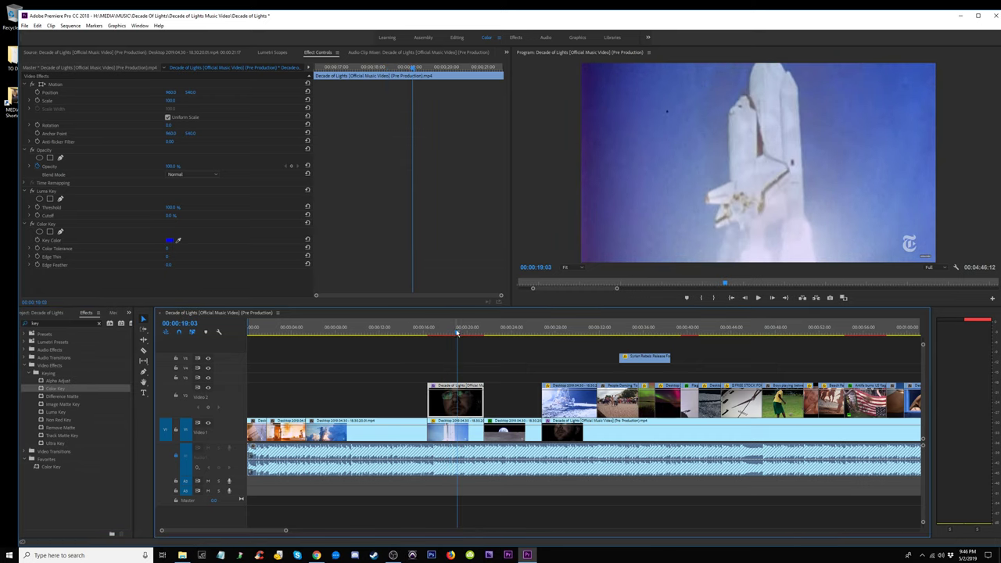
left_click(44, 192)
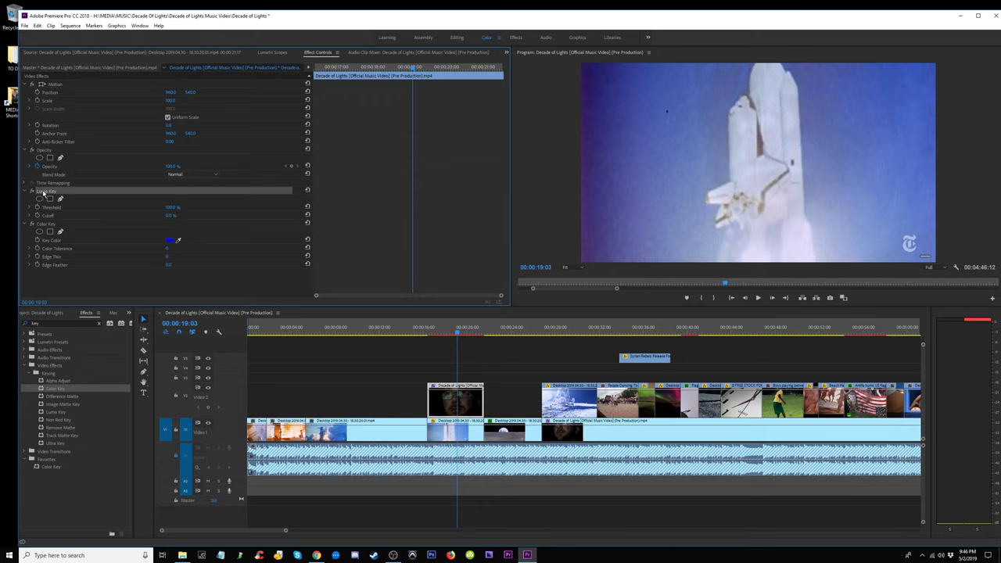
key("Delete")
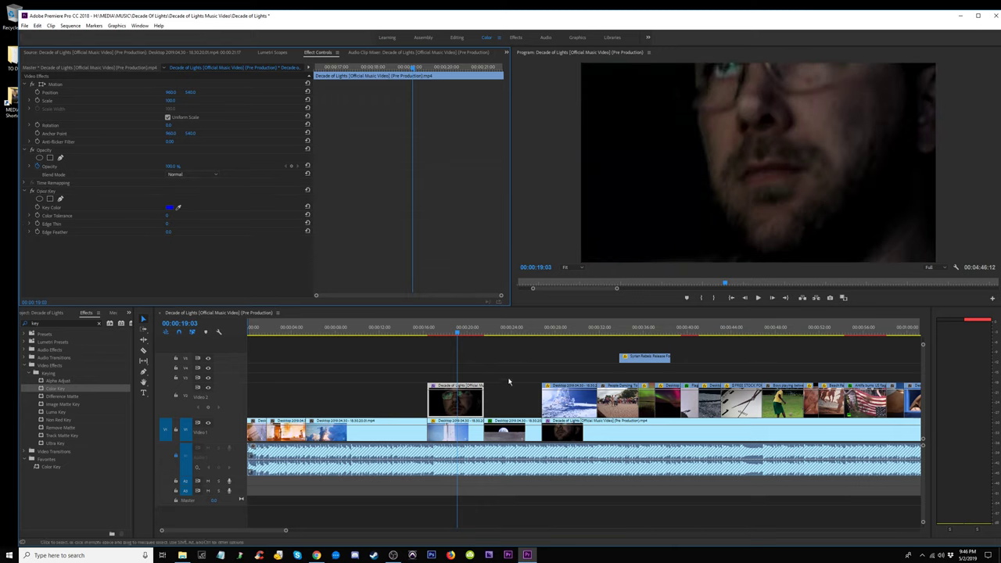
Set the Color Key's key colour to the black background sampled at 00:00:18:00.
left_click(446, 335)
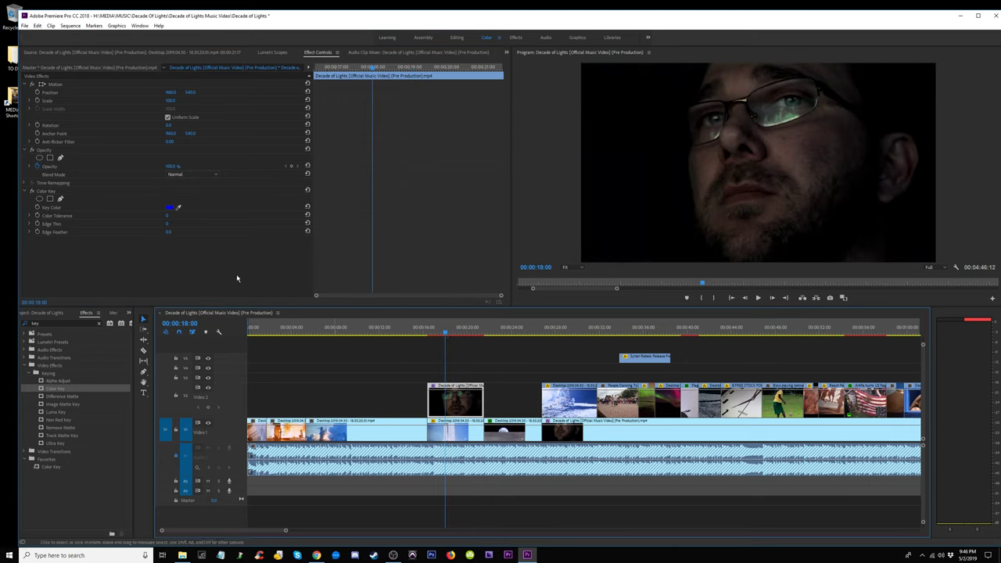
left_click(177, 208)
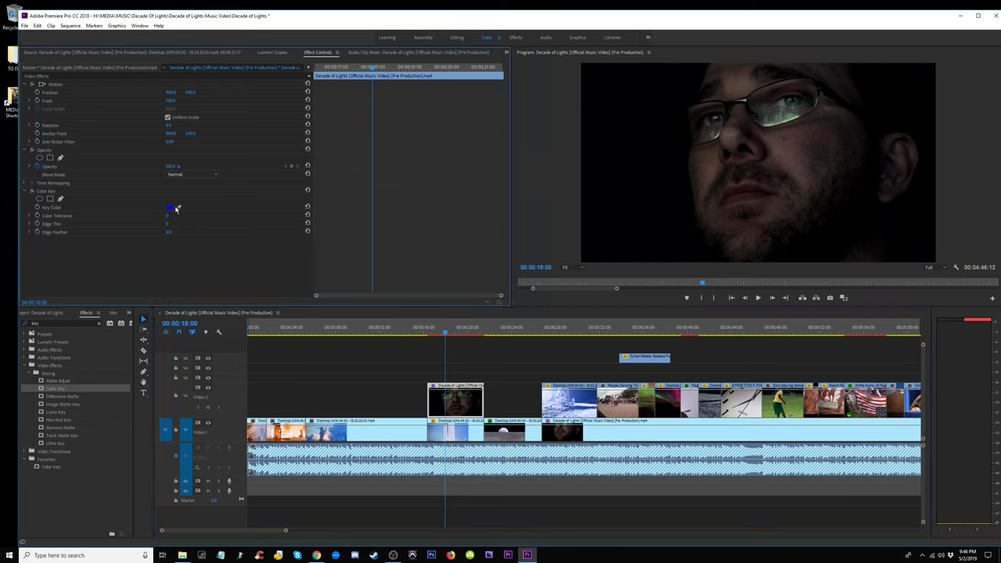
left_click(604, 202)
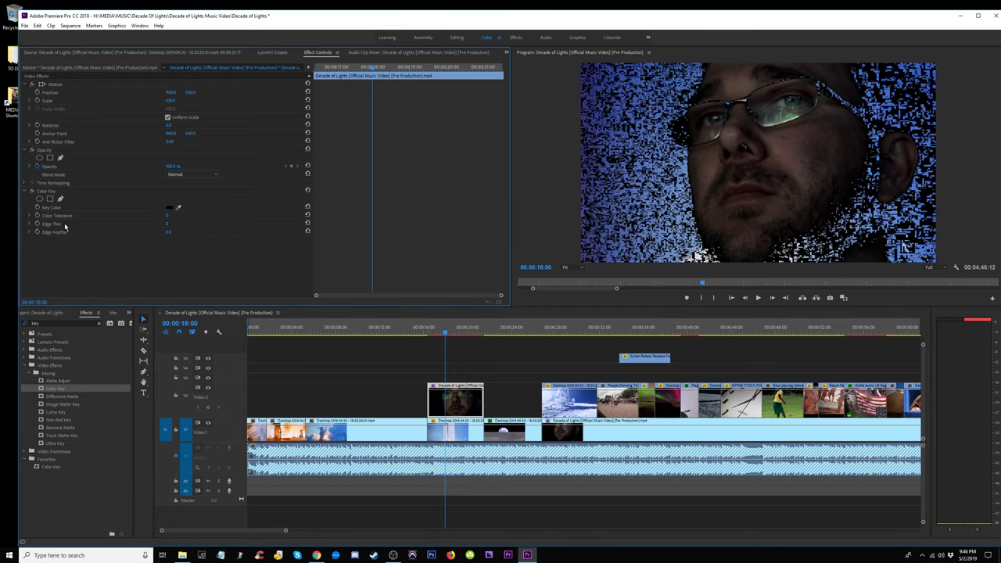
left_click(31, 216)
Make a first pass on Color Tolerance, Edge Feather (pushed to maximum) and Edge Thin.
left_click_drag(34, 232, 39, 233)
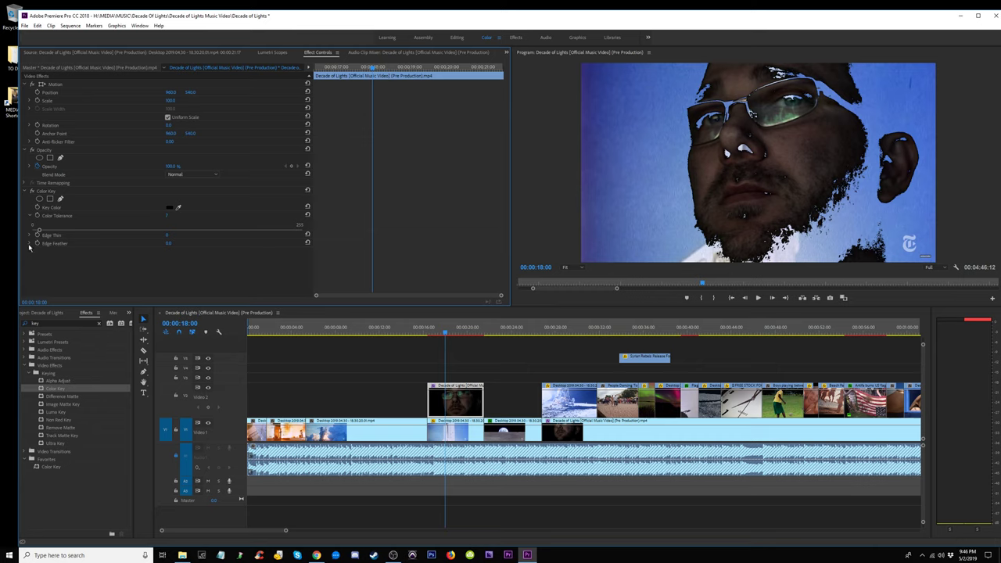
left_click(29, 244)
left_click_drag(33, 259, 211, 250)
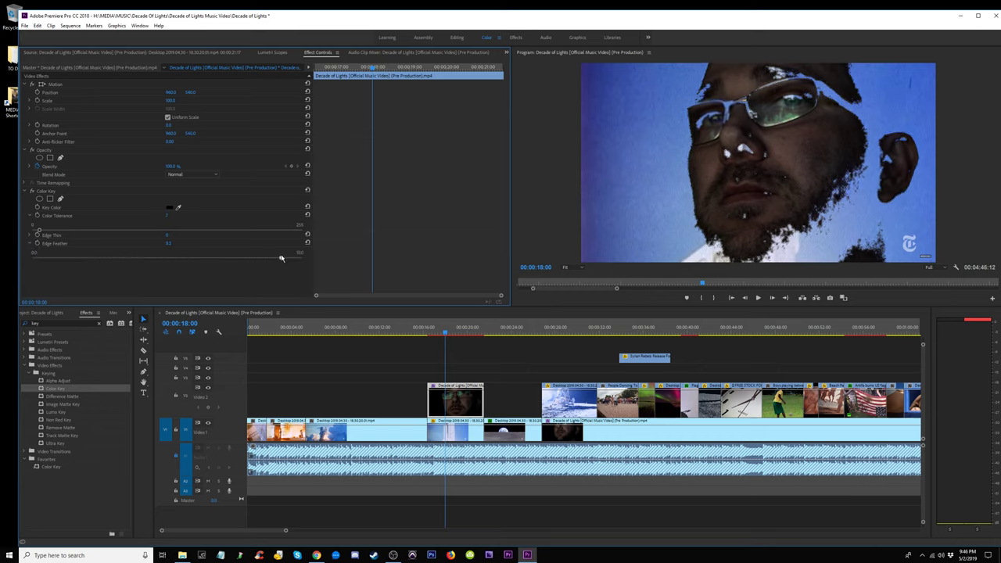
left_click_drag(282, 259, 318, 264)
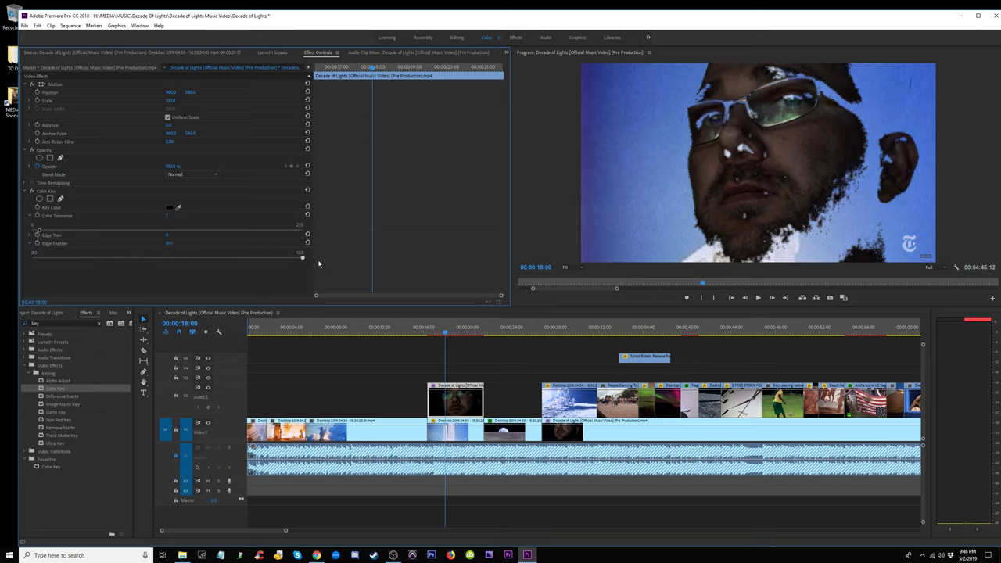
left_click(32, 235)
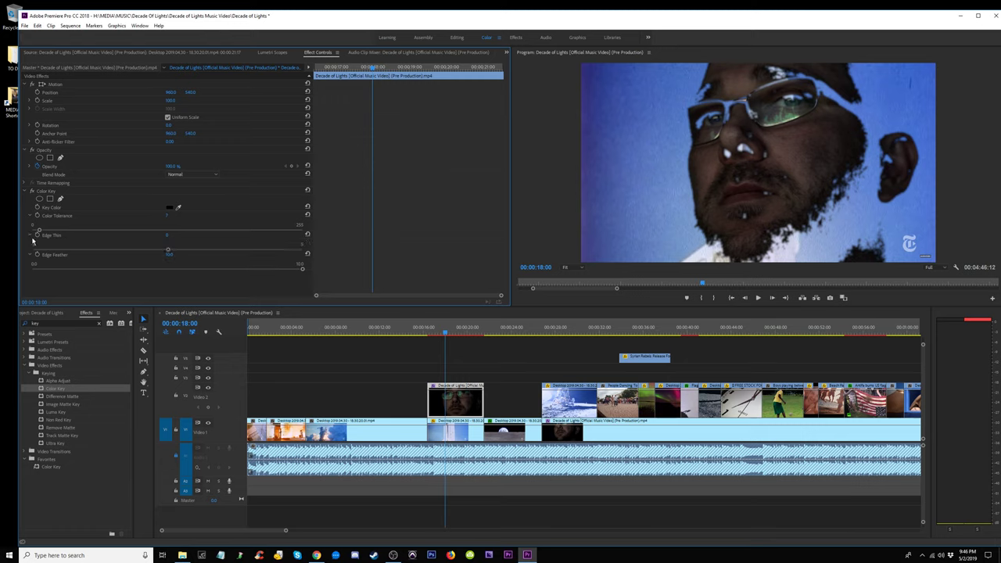
left_click_drag(172, 252, 29, 249)
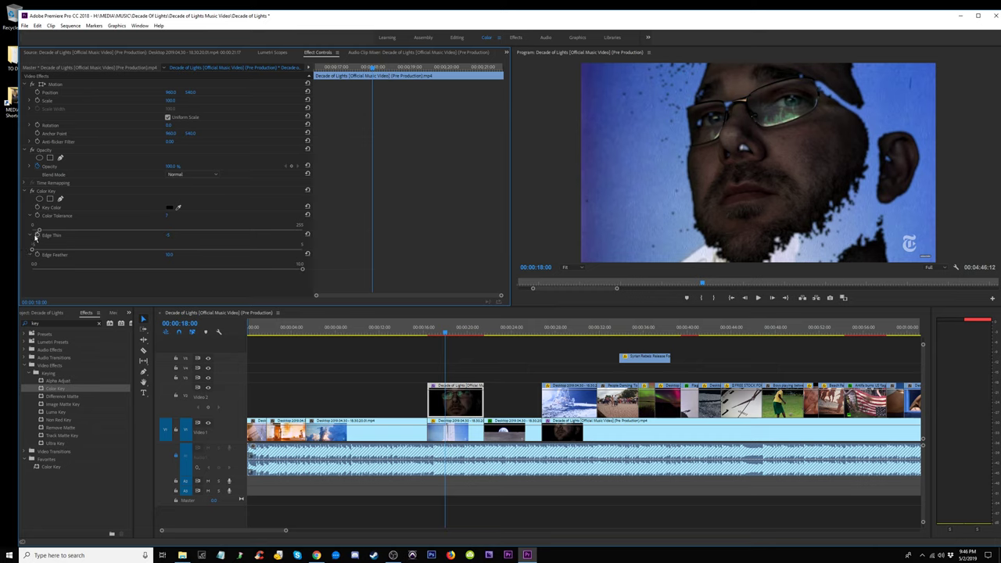
Settle the key at Edge Thin -2 and Edge Feather 10.0 with more Color Tolerance, then preview.
left_click_drag(39, 231, 35, 233)
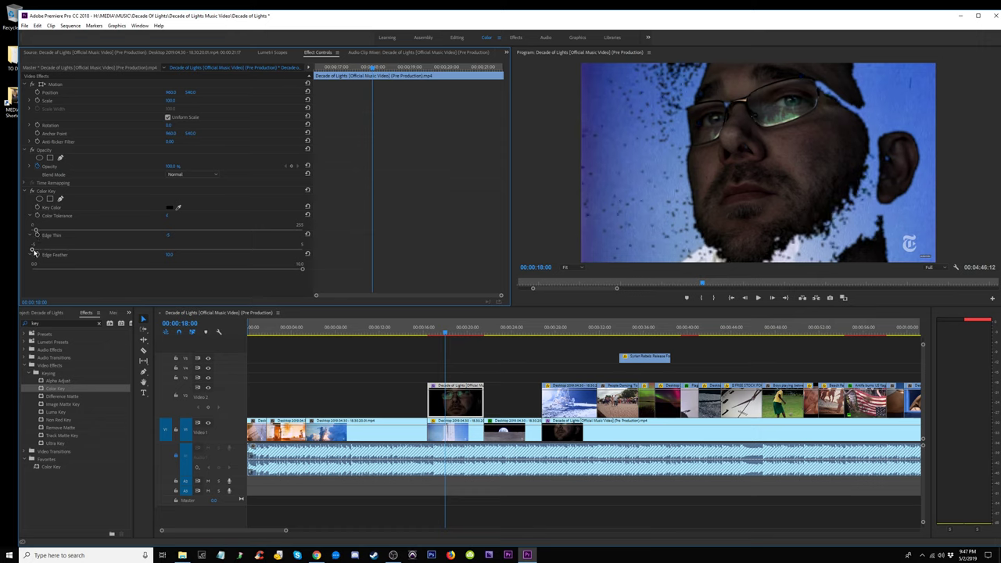
left_click_drag(35, 250, 305, 255)
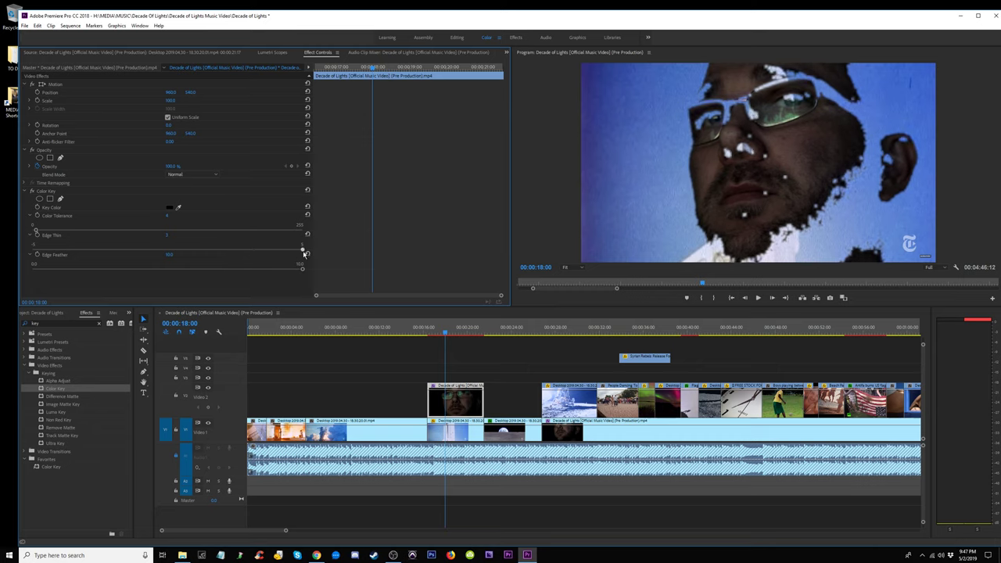
left_click_drag(221, 245, 111, 249)
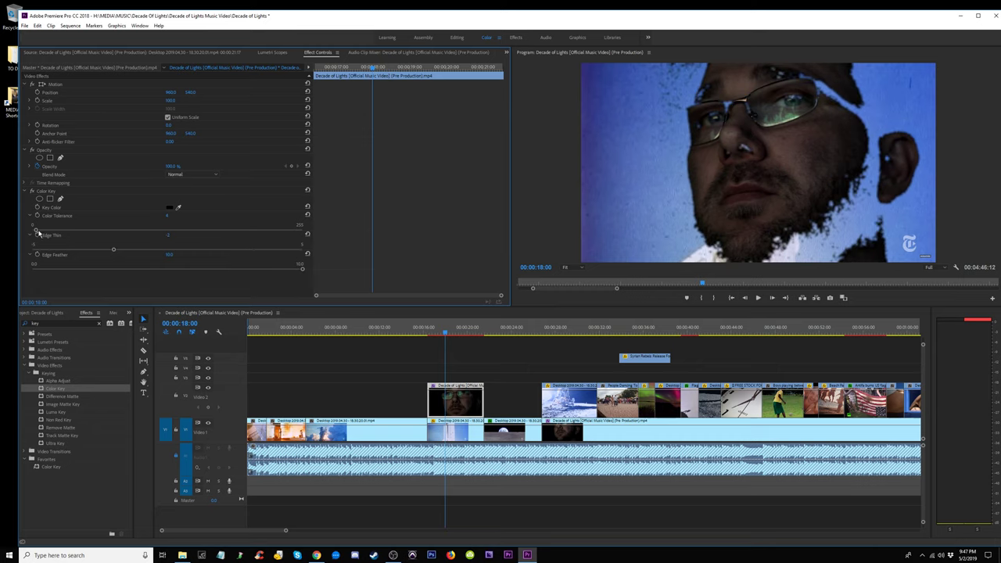
left_click_drag(38, 234, 47, 237)
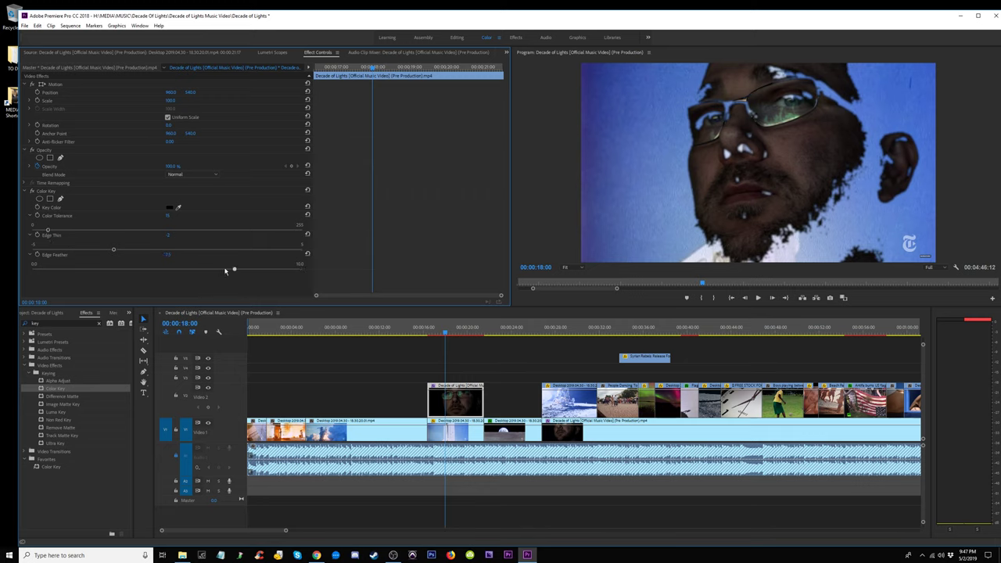
mouse_move(226, 270)
left_mouse_down()
mouse_move(183, 269)
mouse_move(356, 270)
left_mouse_up()
left_click_drag(445, 333, 462, 333)
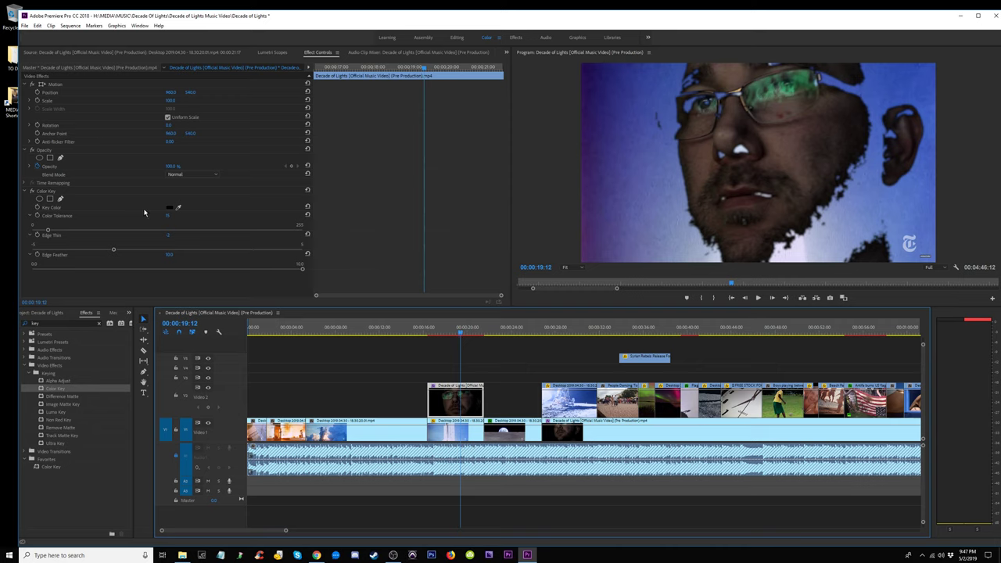
Resample a dark area as the key colour and lower Color Tolerance and Edge Thin.
left_click(176, 208)
left_click(613, 218)
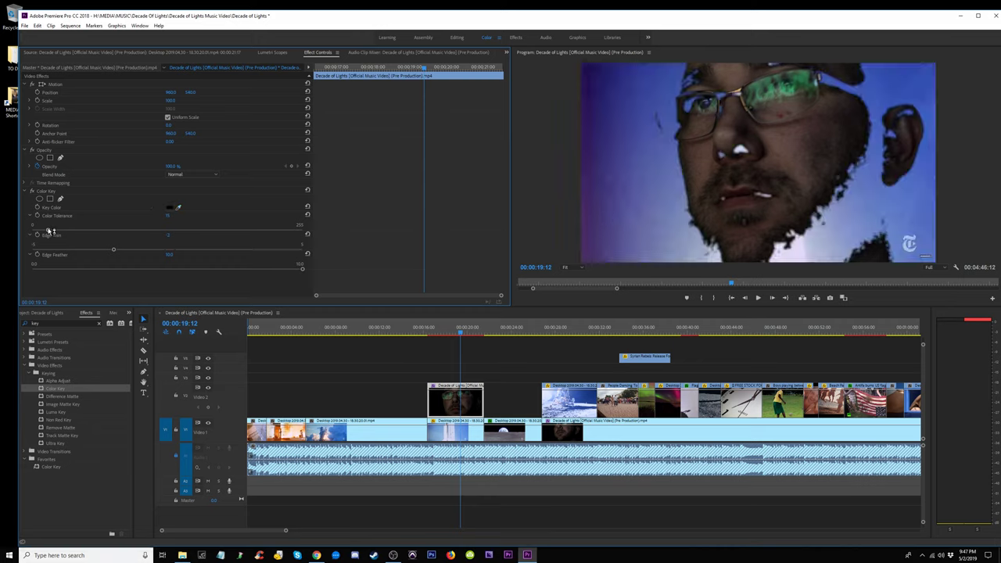
left_click_drag(48, 230, 34, 234)
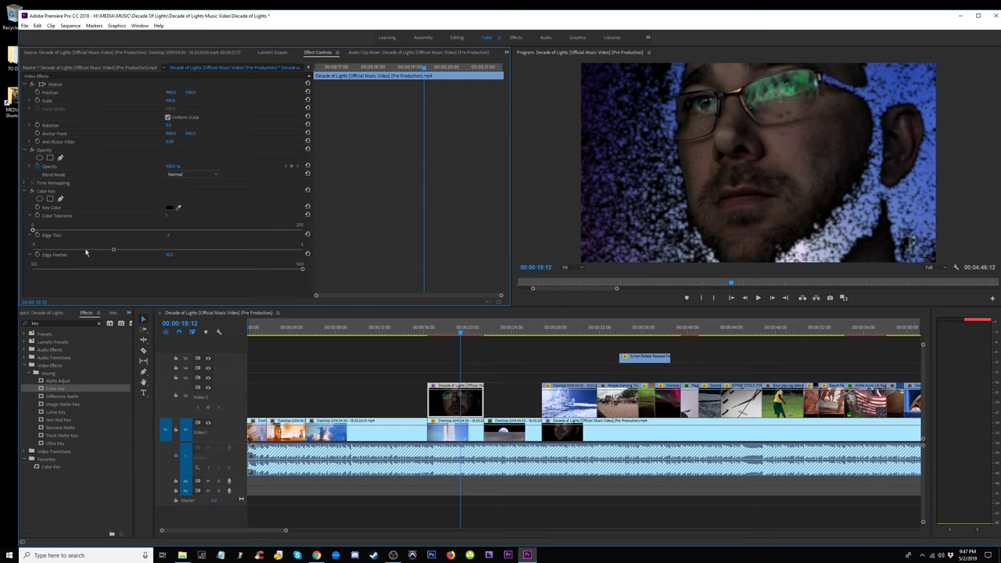
mouse_move(115, 250)
left_mouse_down()
mouse_move(73, 252)
mouse_move(303, 252)
left_mouse_up()
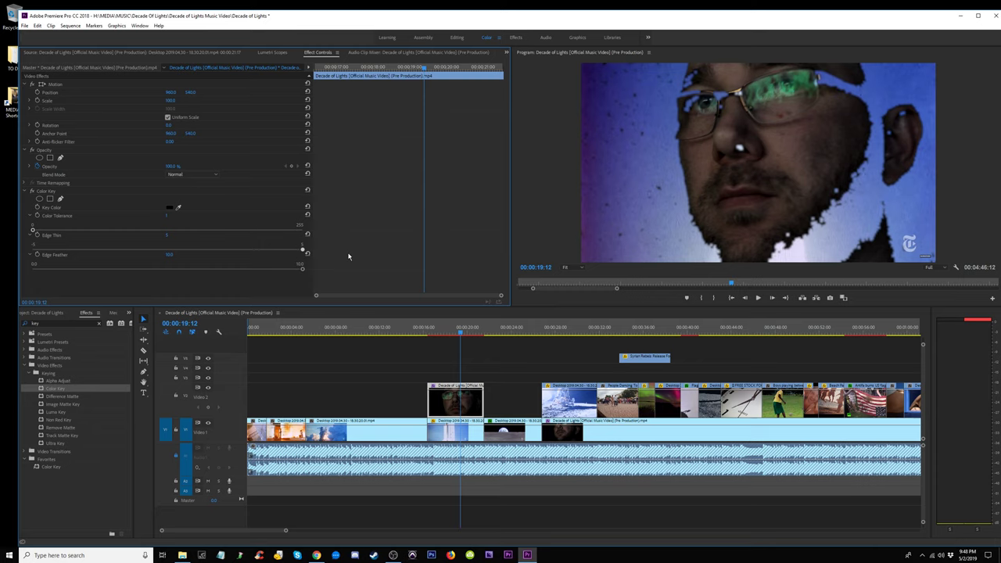
Preview the keyed performer over the sky footage between 15:28 and 20:06.
left_click_drag(461, 329, 446, 329)
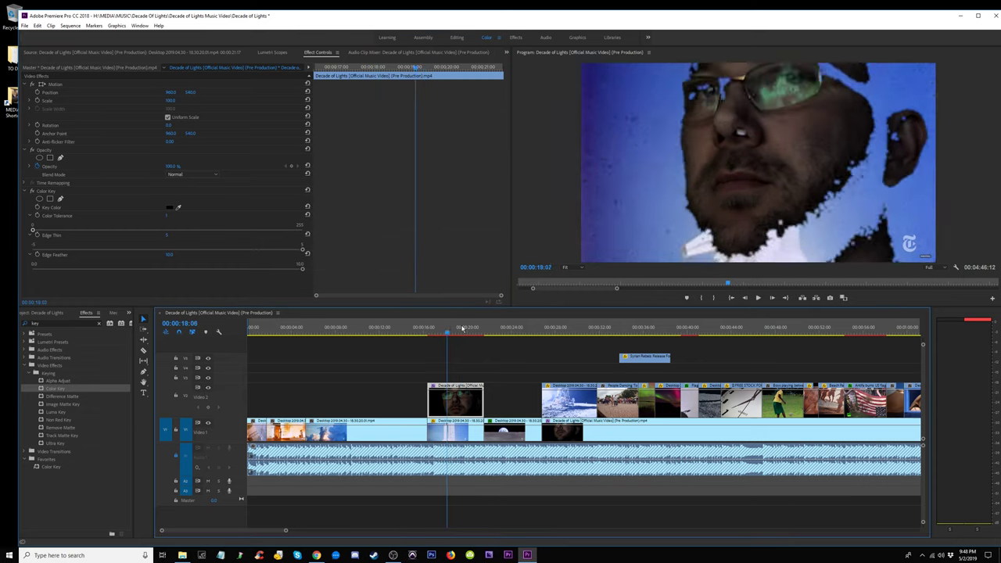
left_click(470, 329)
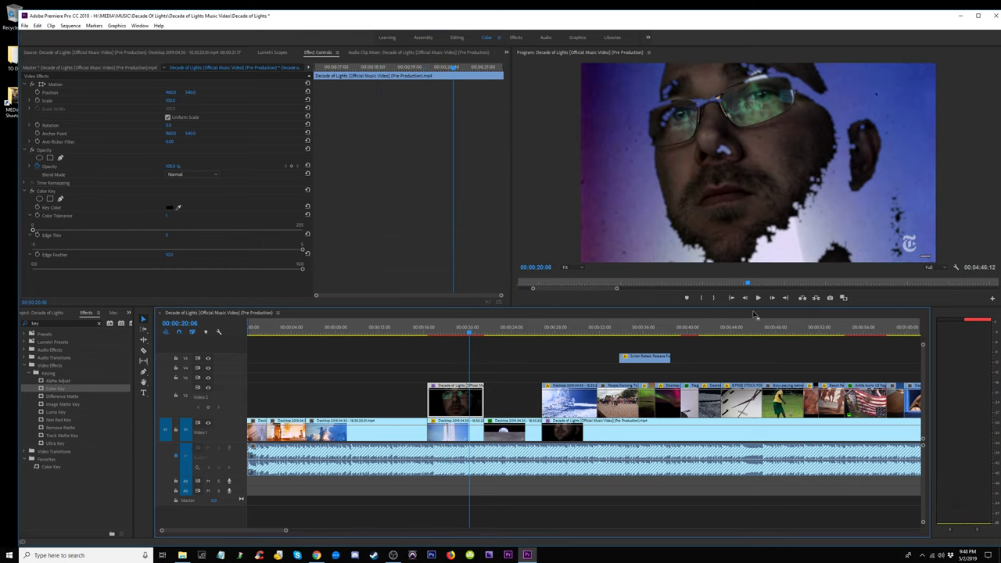
left_click(424, 329)
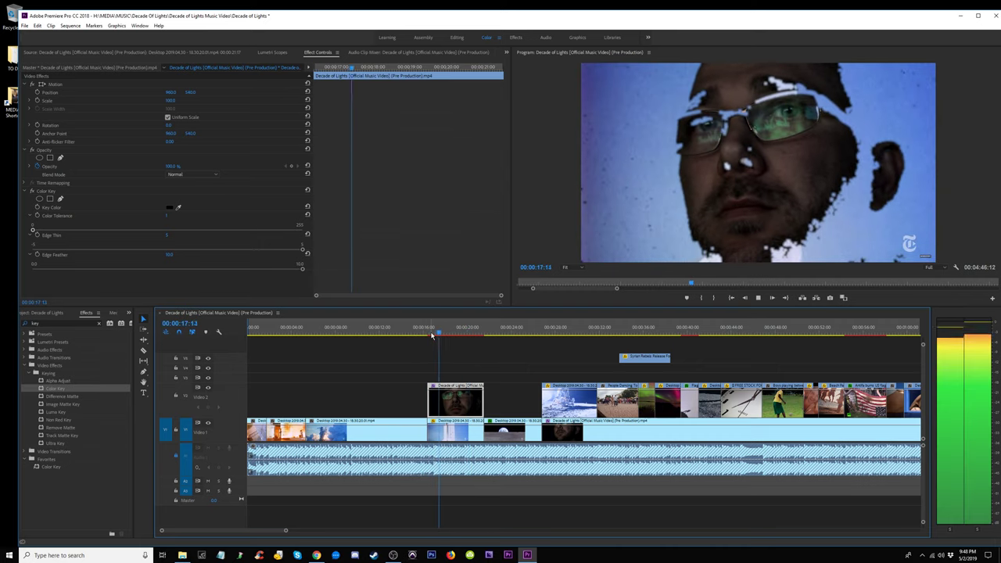
key("space")
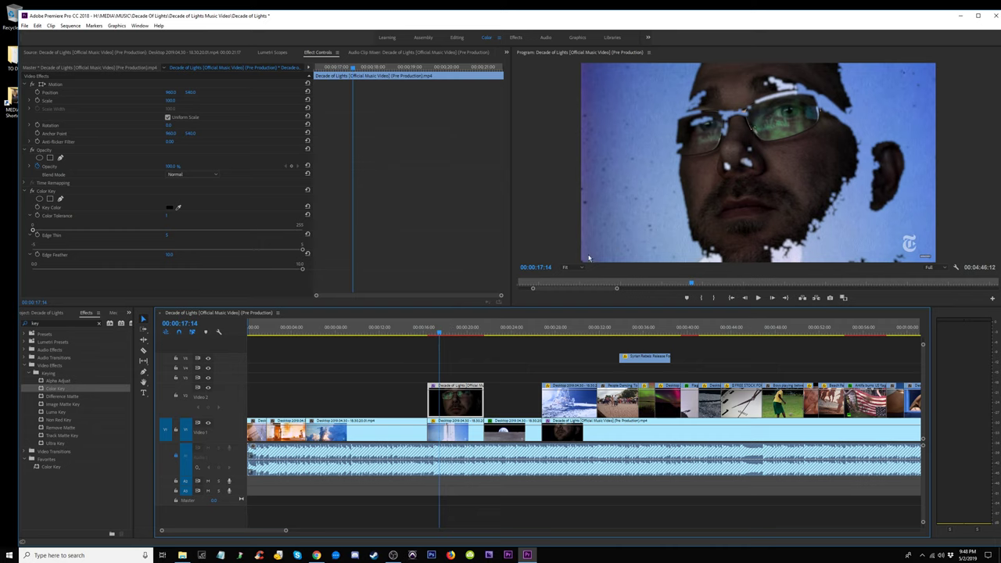
left_click(45, 192)
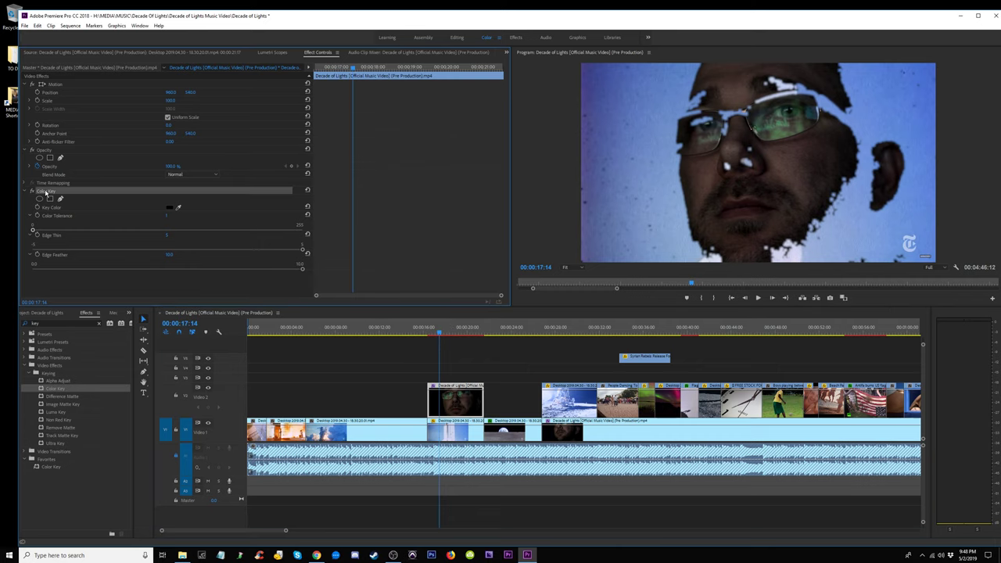
Strip the Color Key effect from the performance clip.
key("Delete")
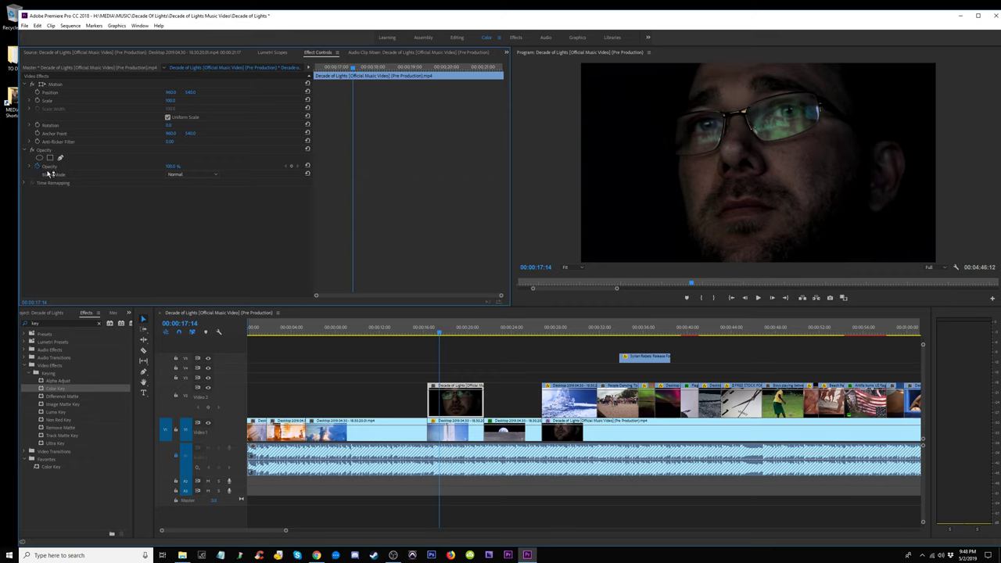
double_click(57, 388)
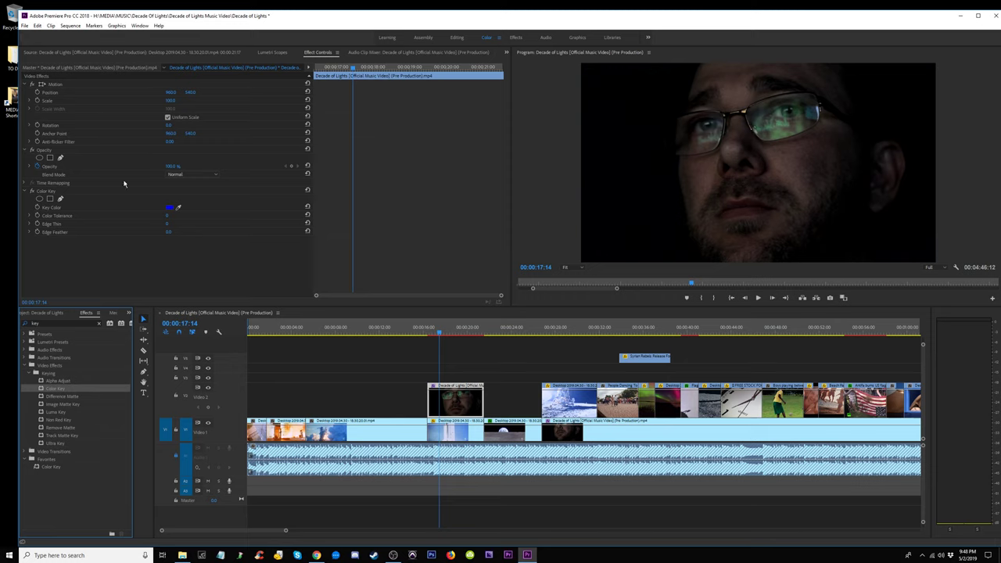
left_click(50, 190)
key("Delete")
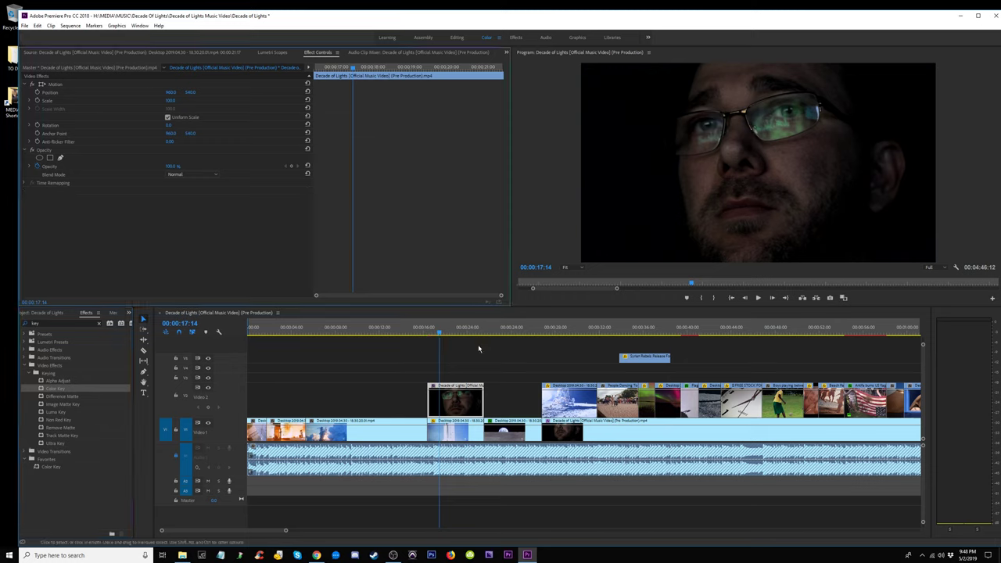
Delete the performance clip at about 18 seconds from Video 2 and play back the result.
left_click(448, 335)
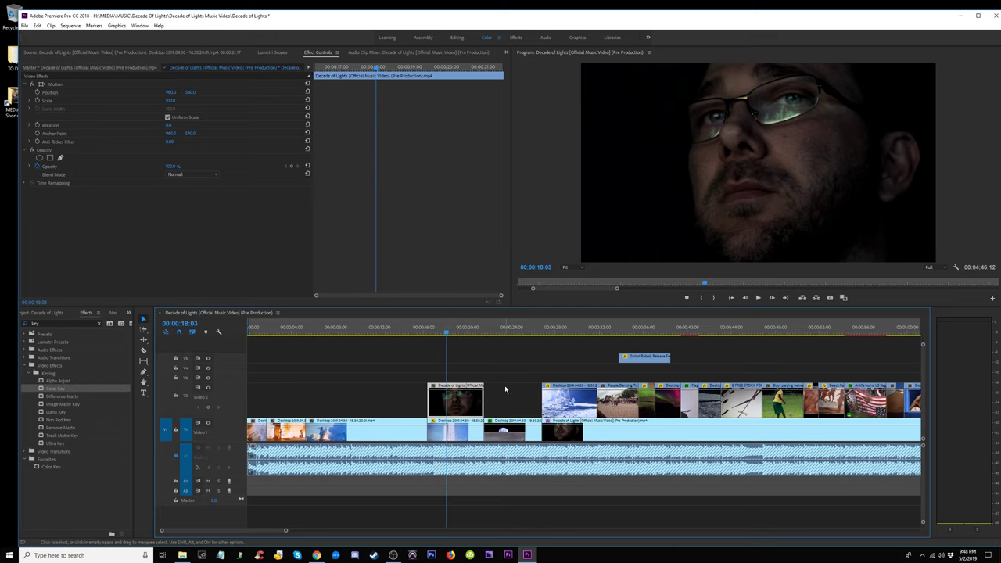
key("Delete")
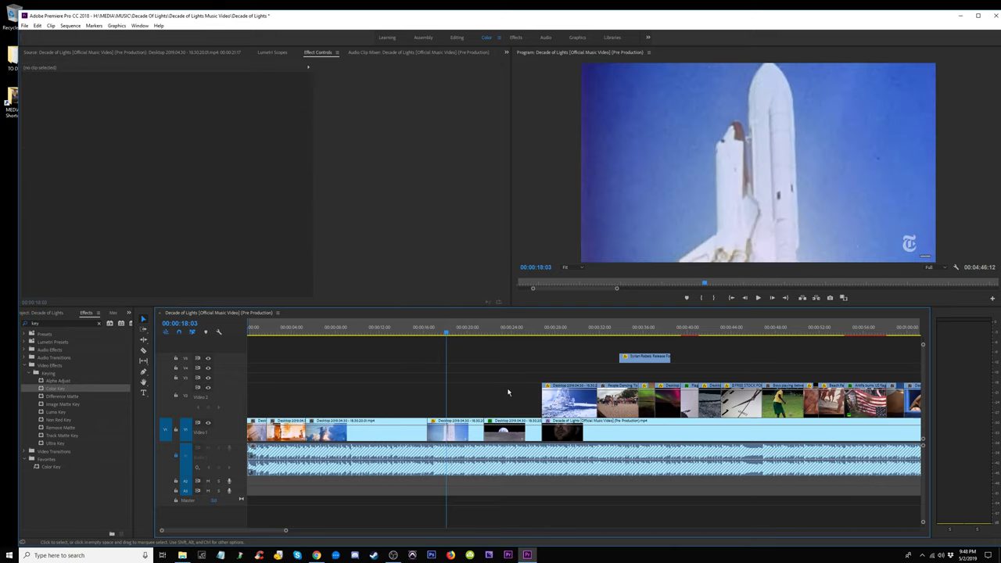
key("space")
Play the sequence from the beginning to review it.
left_click(295, 335)
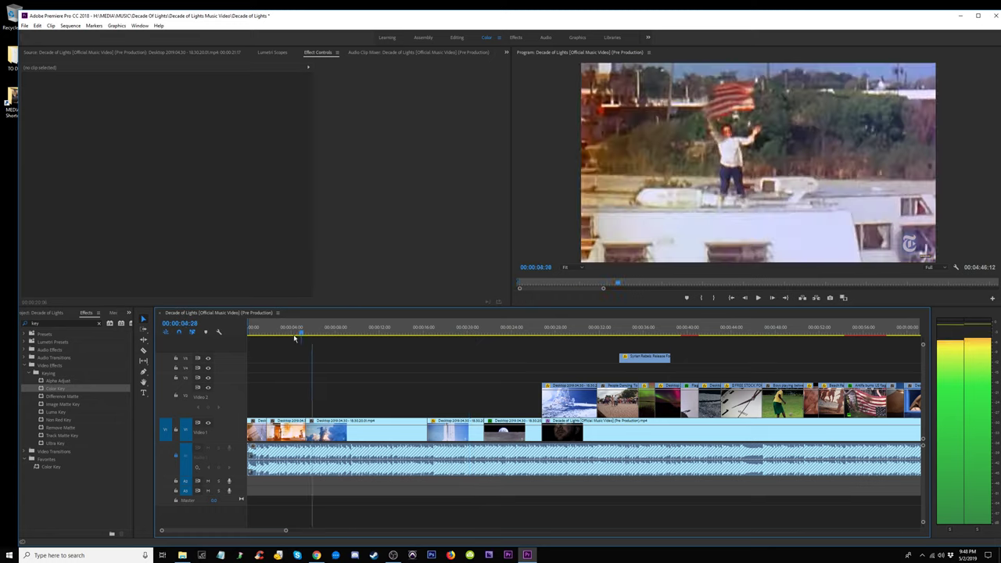
key("Home")
key("space")
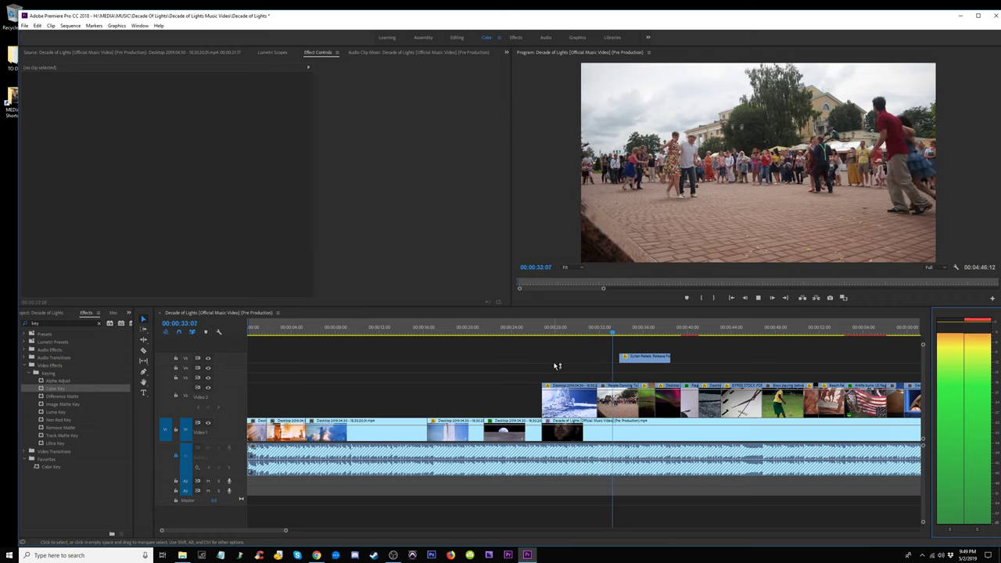
key("space")
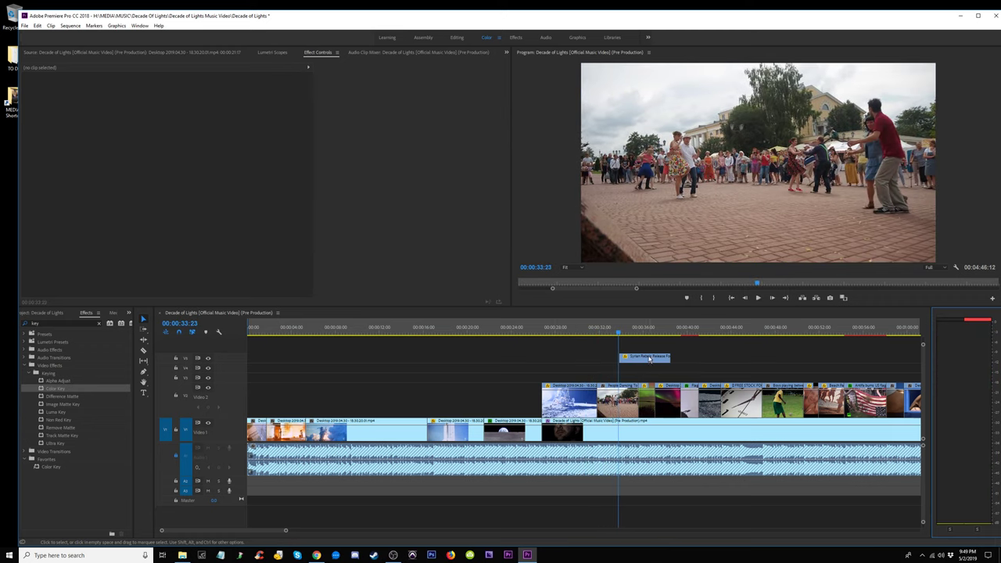
Move the short Syrian Rebels clip from around 33 seconds to about 2:20.
left_click_drag(649, 359, 746, 374)
key("minus")
key("minus")
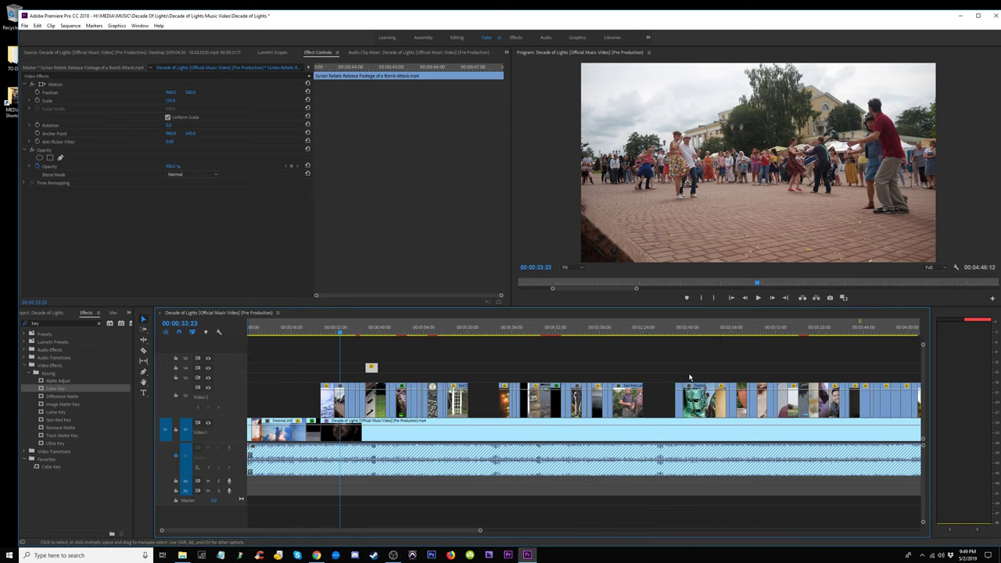
left_click_drag(374, 374, 524, 374)
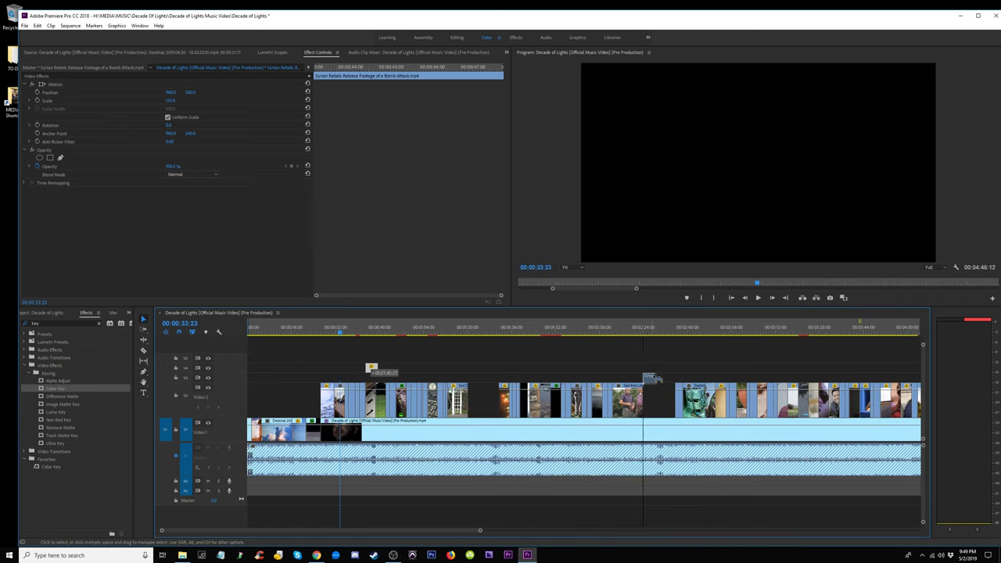
left_click_drag(655, 379, 479, 376)
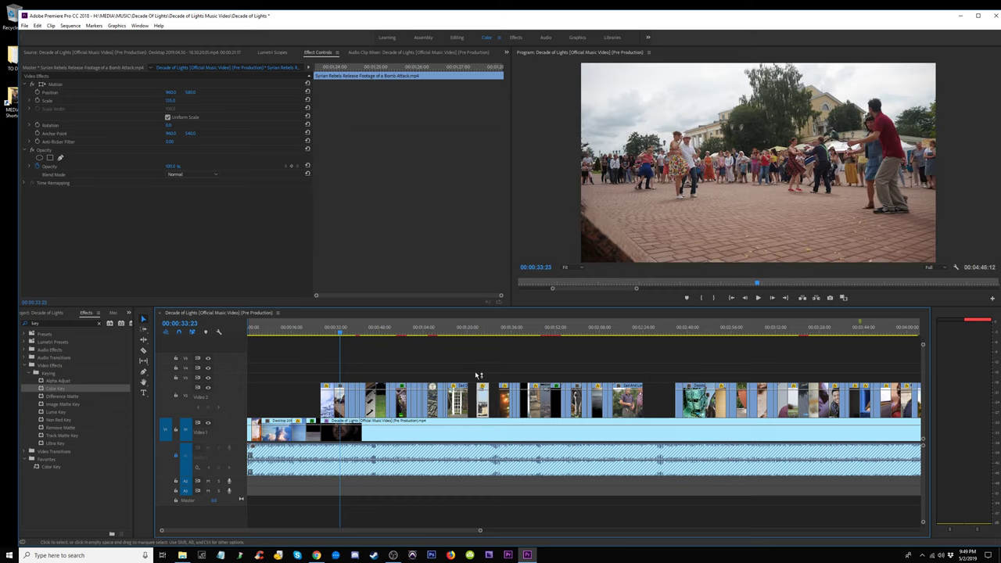
Zoom back in and scrub the opening, from the lunar lander back to the 8-second rocket launch.
key("equal")
key("equal")
key("minus")
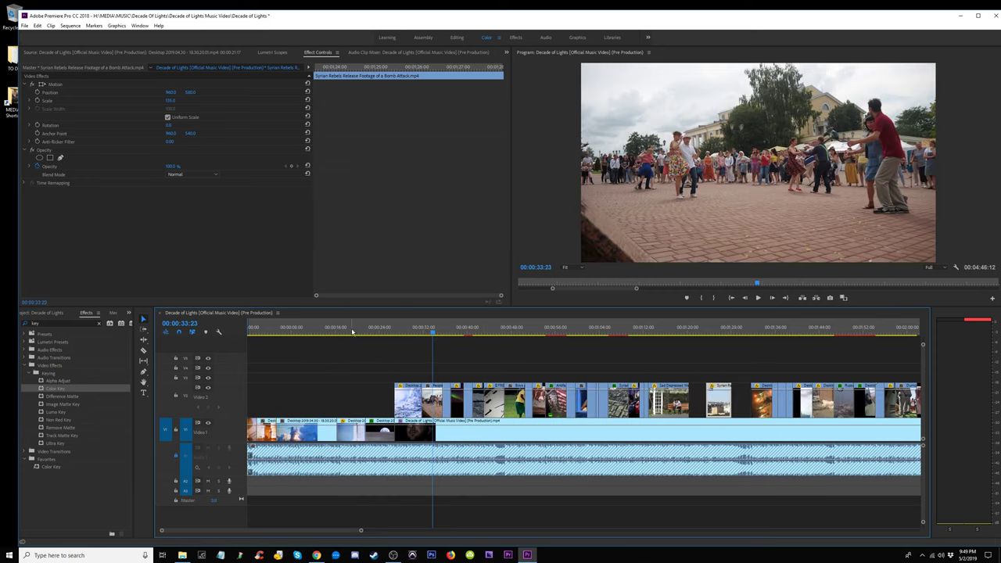
key("Home")
key("equal")
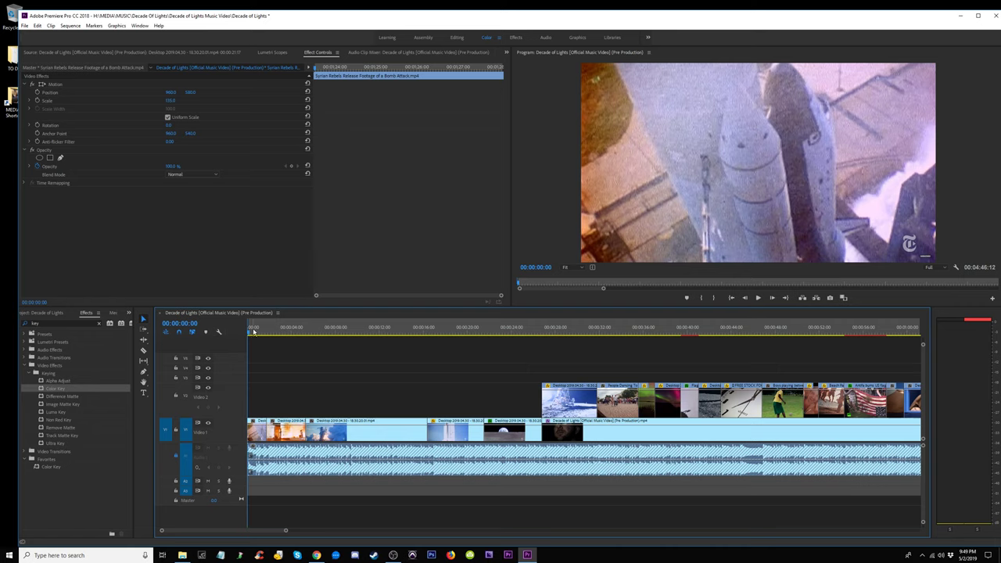
left_click_drag(252, 331, 604, 336)
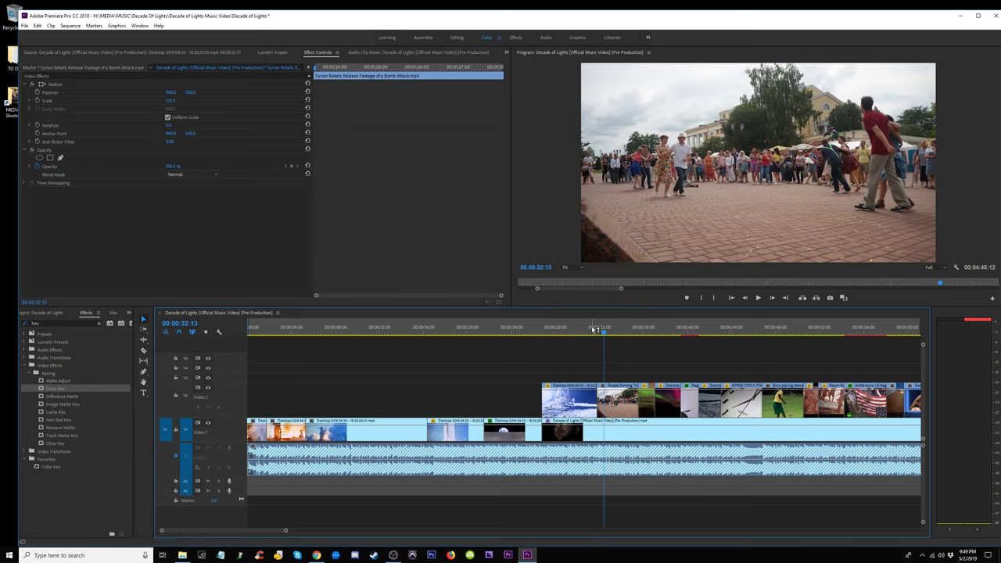
left_click(592, 329)
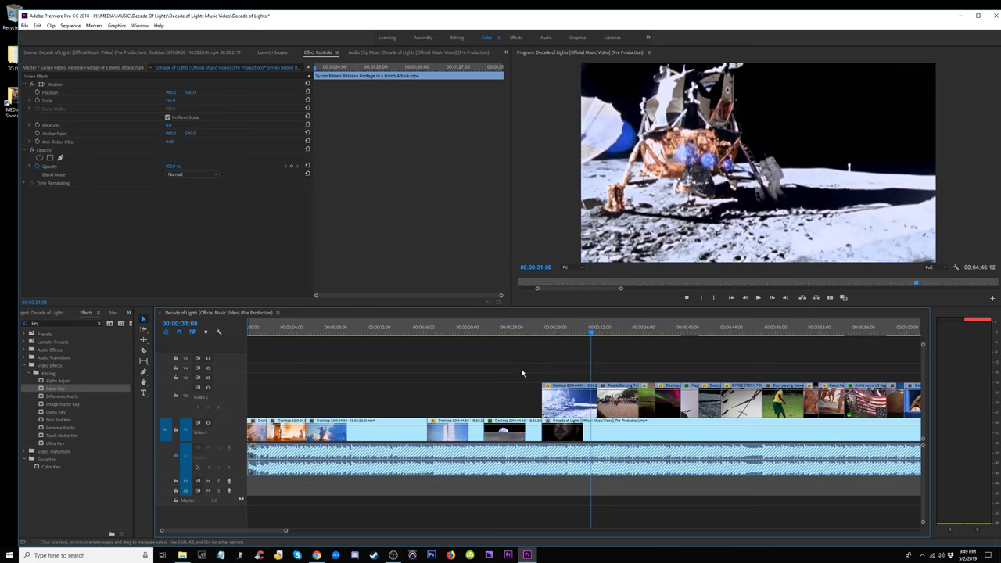
left_click(341, 331)
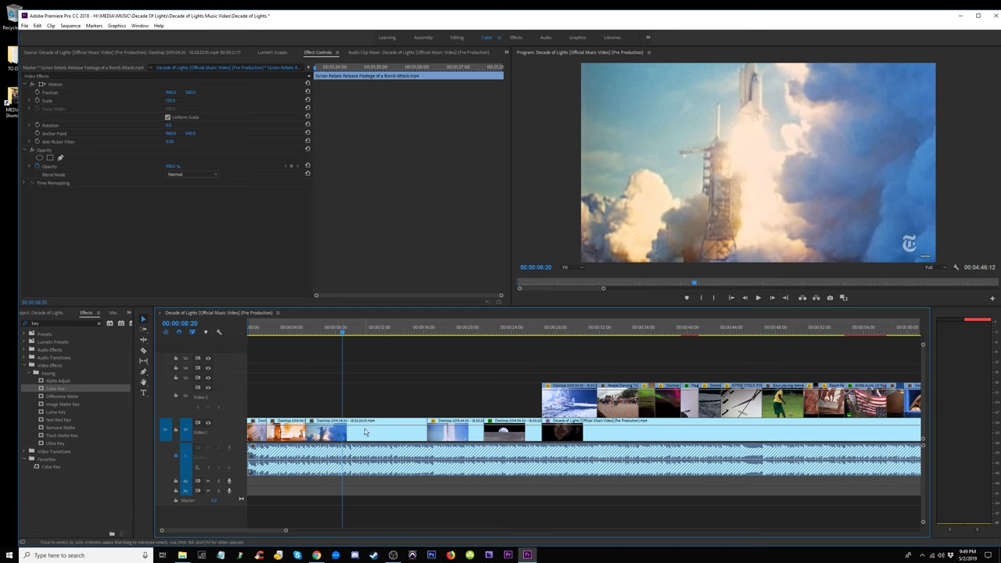
Step through the 12–24 second shots, including the shuttle launch and Earthrise, to the lunar lander.
scroll(368, 432, "down", 3)
scroll(368, 430, "up", 3)
scroll(368, 430, "up", 2)
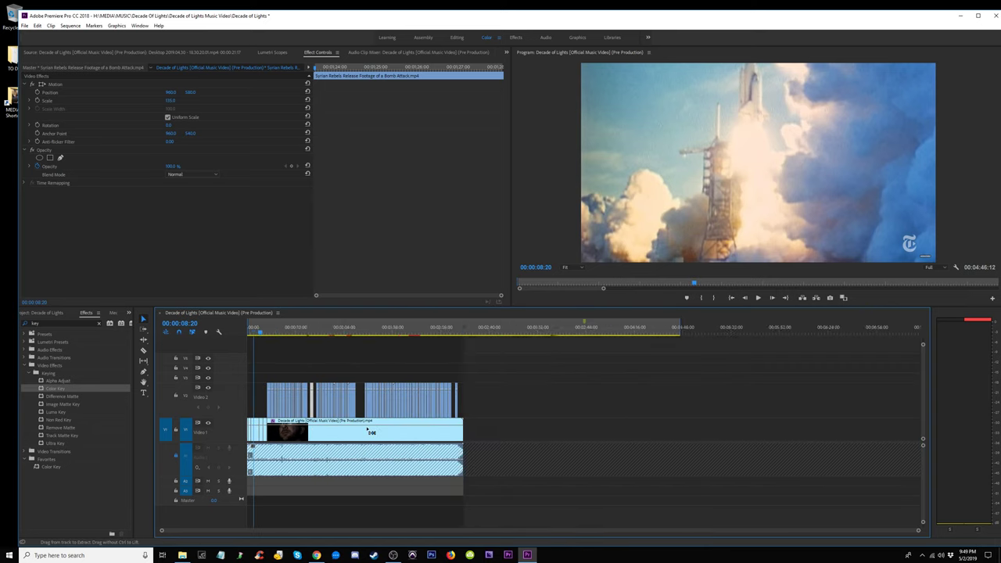
scroll(375, 428, "down", 3)
left_click(320, 333)
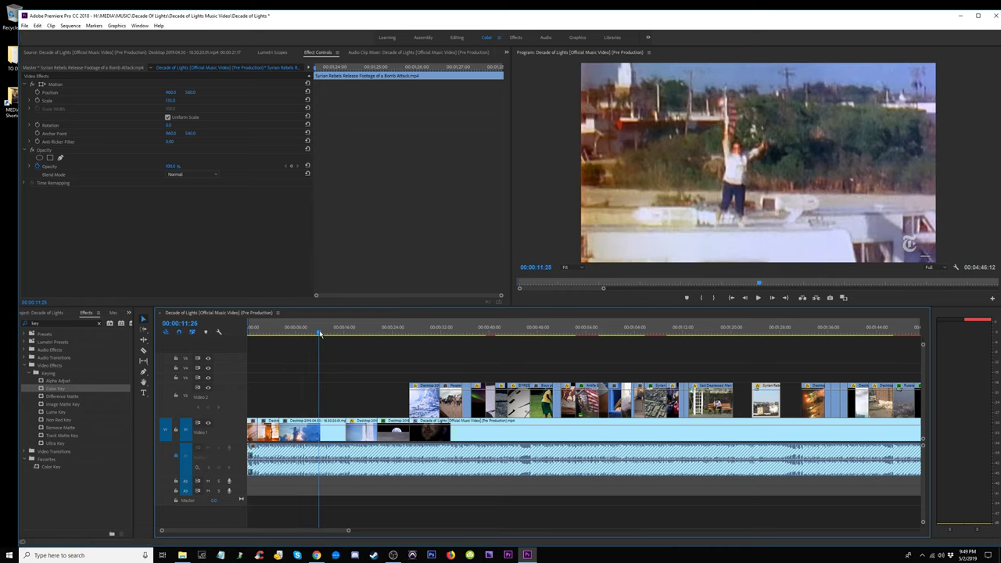
left_click(340, 333)
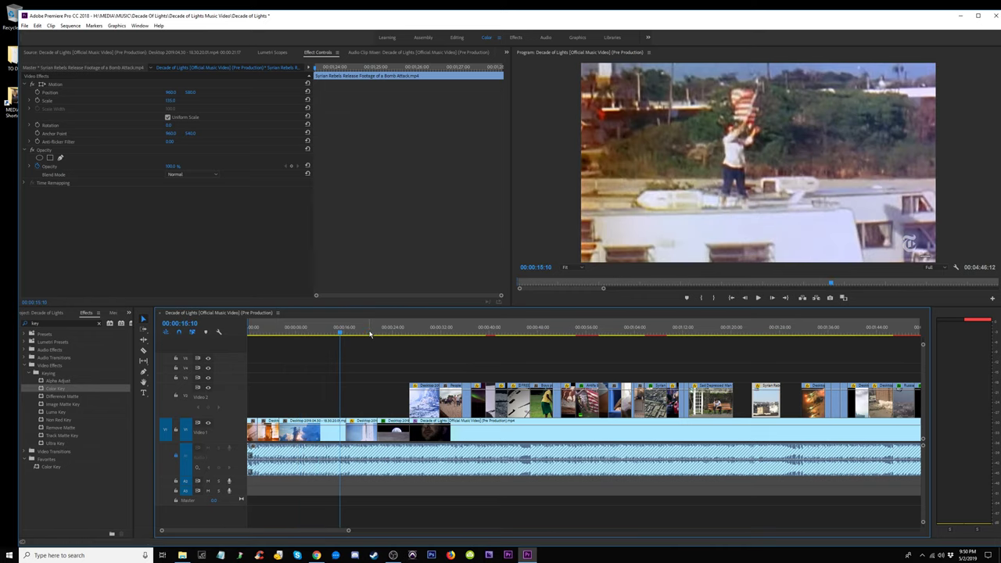
left_click(368, 334)
left_click(387, 335)
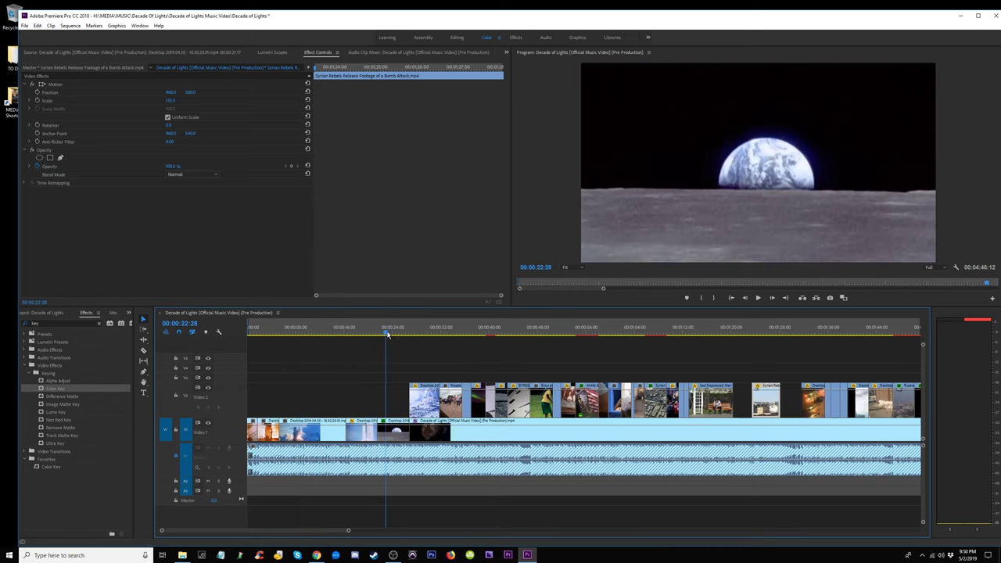
left_click(348, 332)
left_click(378, 334)
left_click(399, 333)
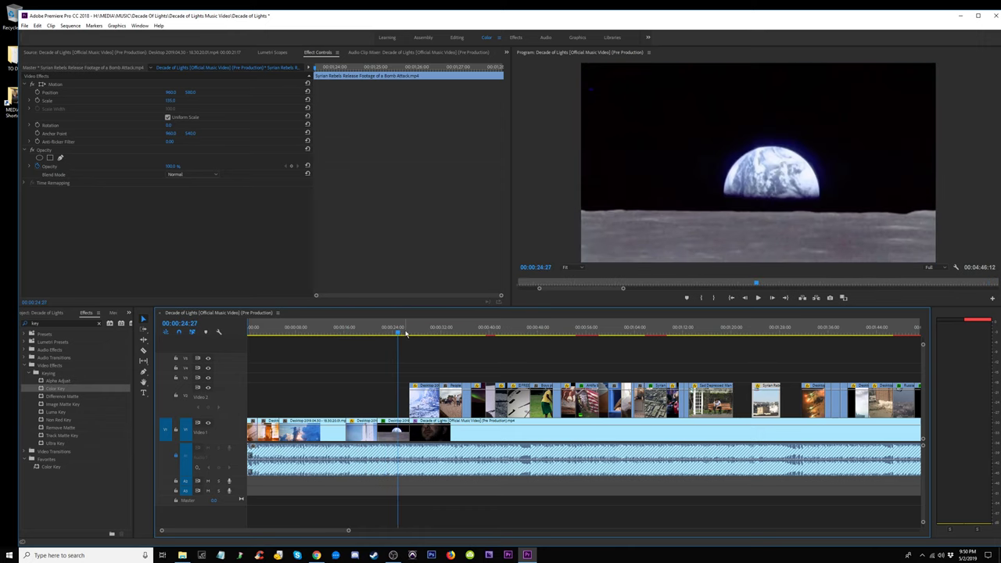
left_click_drag(411, 332, 446, 335)
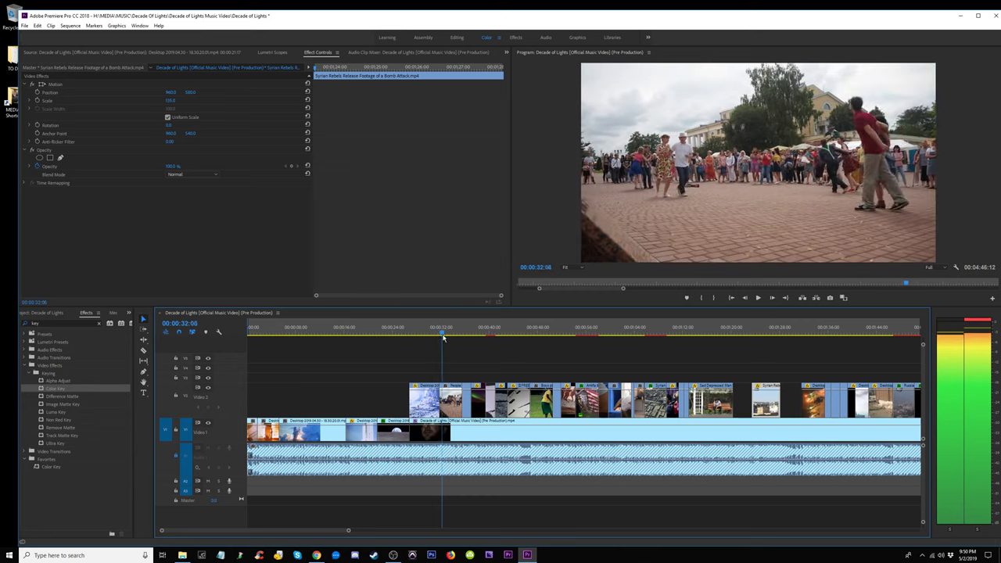
Play from the dancers to the astronaut flag shot at about 41 seconds and select that Video 2 clip.
key("=")
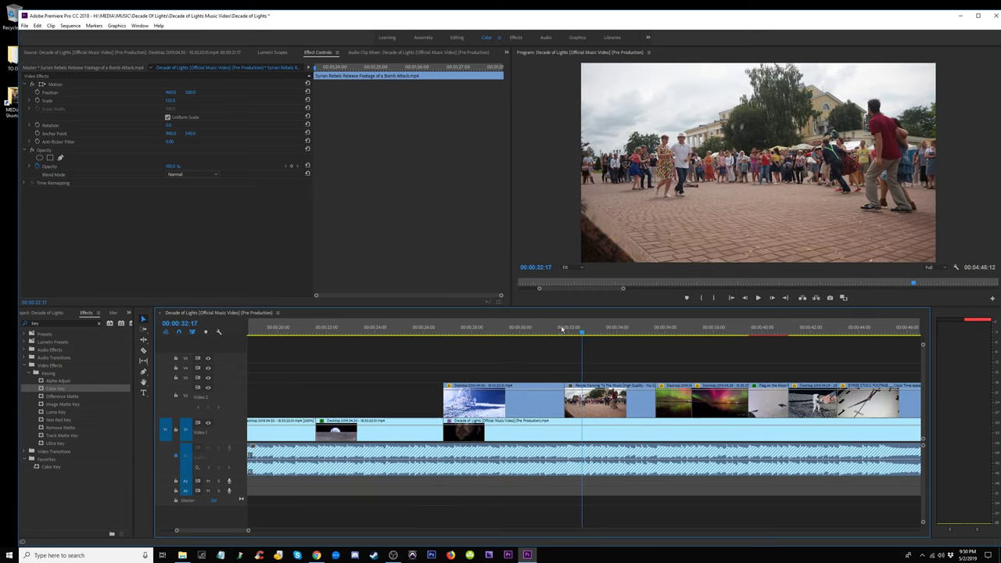
key("space")
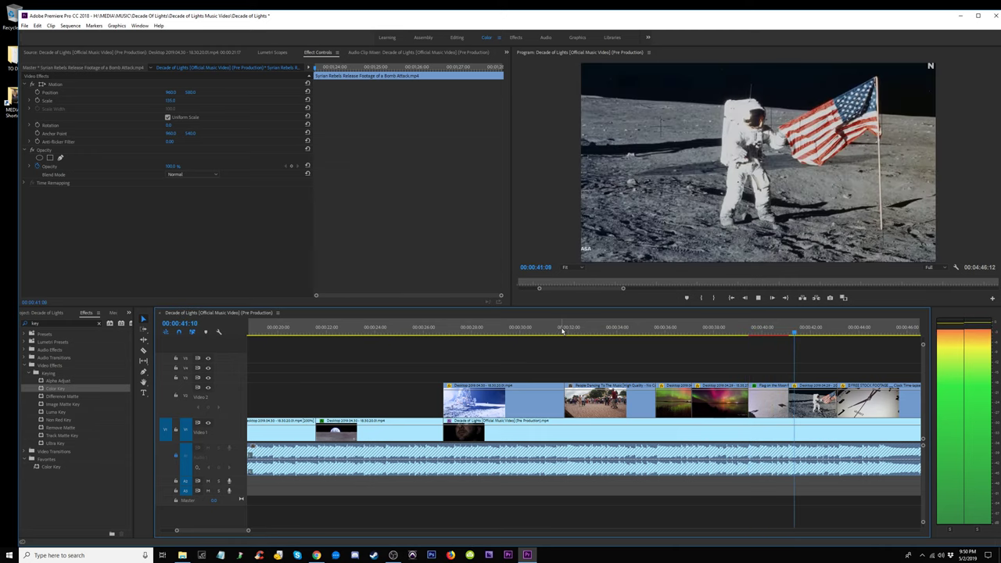
key("space")
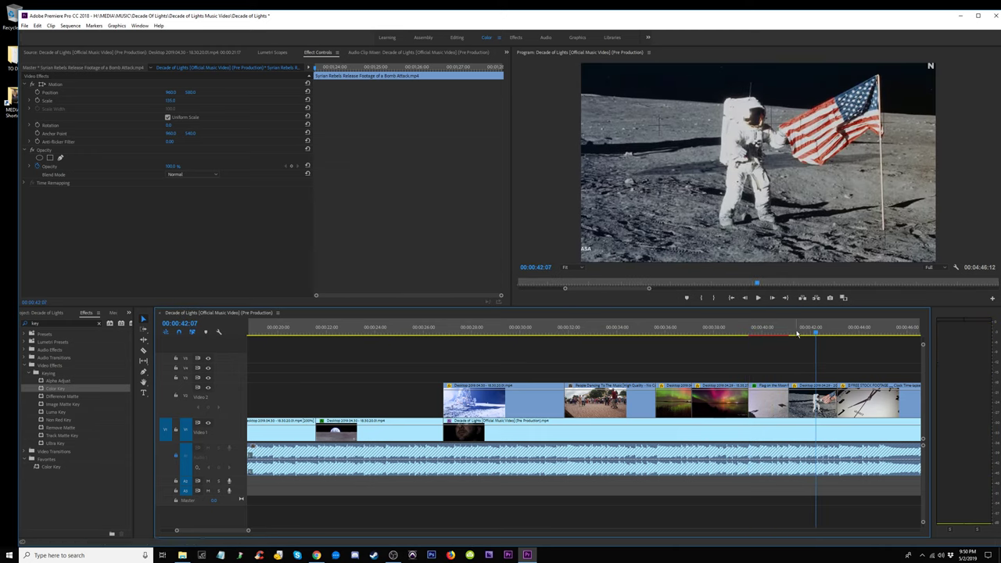
left_click(797, 334)
scroll(741, 360, "down", 3)
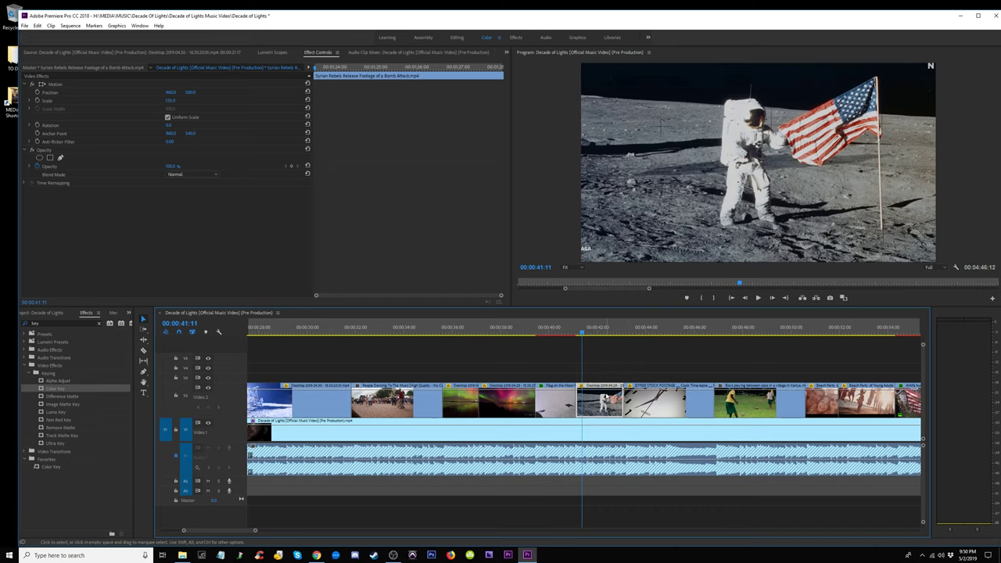
left_click(604, 397)
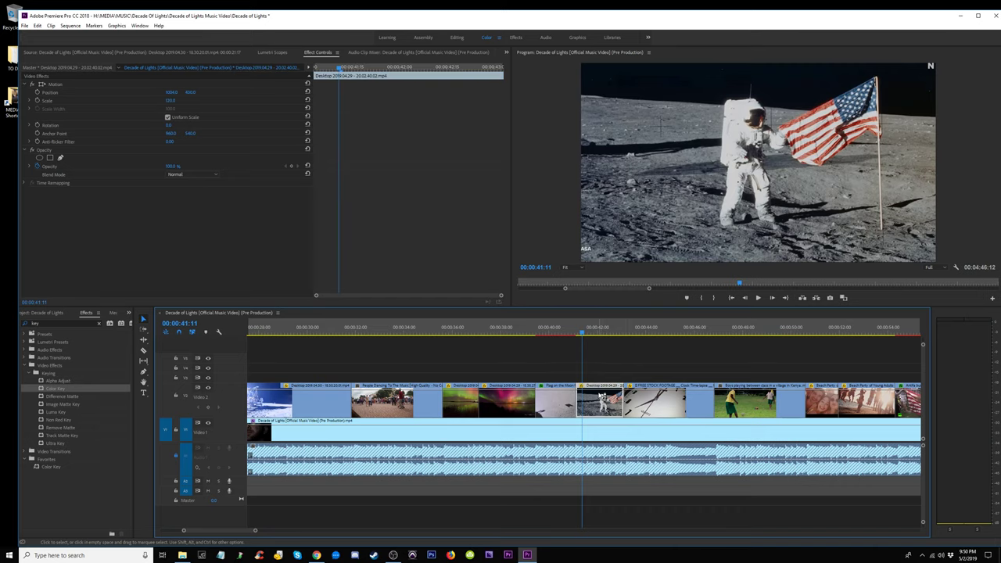
Delete the astronaut flag clip, move Flag on the Moon to Video 3 and extend it to about 00:00:52.
key("Delete")
left_click_drag(550, 333, 556, 334)
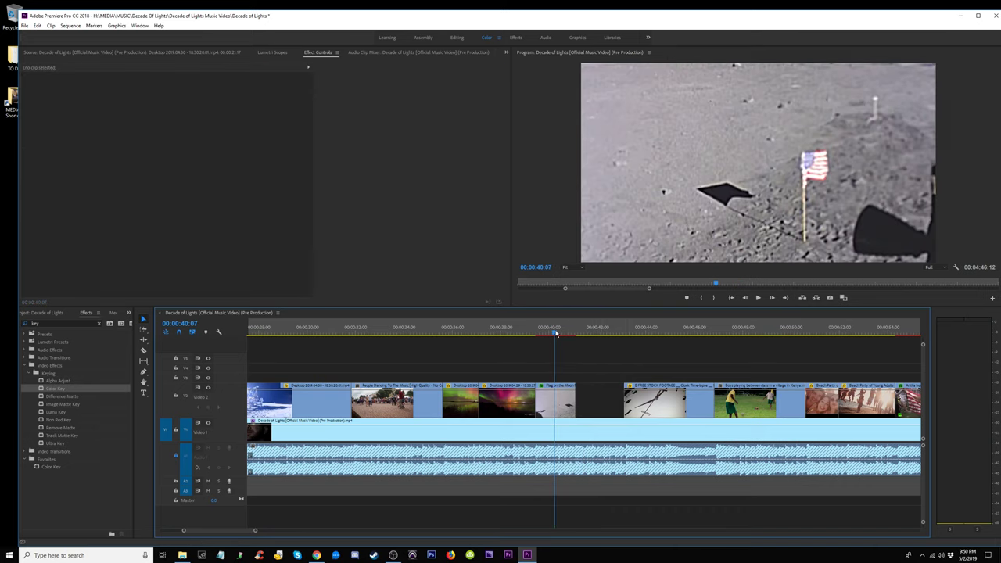
left_click_drag(553, 386, 553, 376)
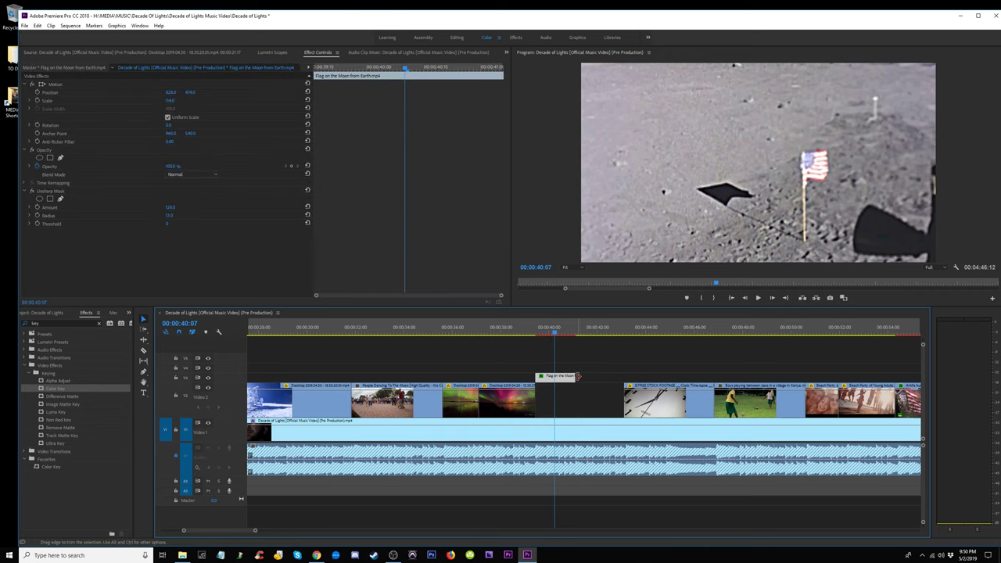
mouse_move(625, 376)
left_mouse_down()
mouse_move(650, 376)
mouse_move(637, 376)
left_mouse_up()
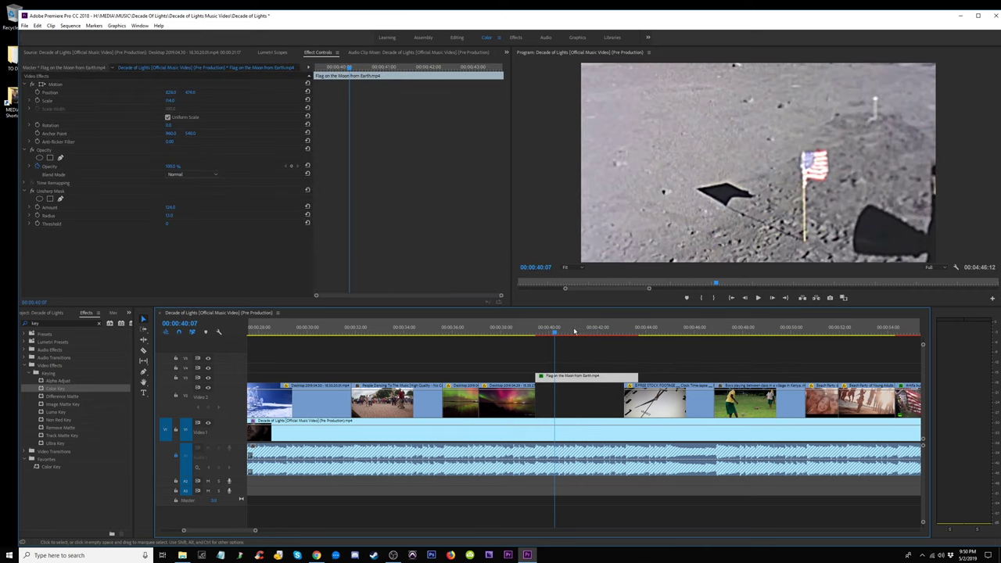
key("space")
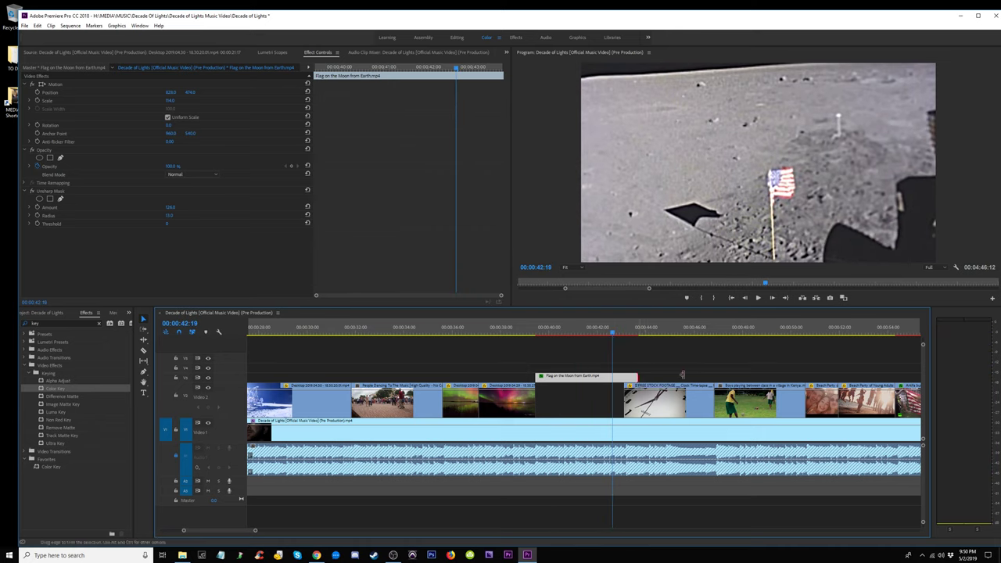
mouse_move(650, 327)
left_mouse_down()
mouse_move(798, 327)
mouse_move(383, 331)
mouse_move(423, 330)
left_mouse_up()
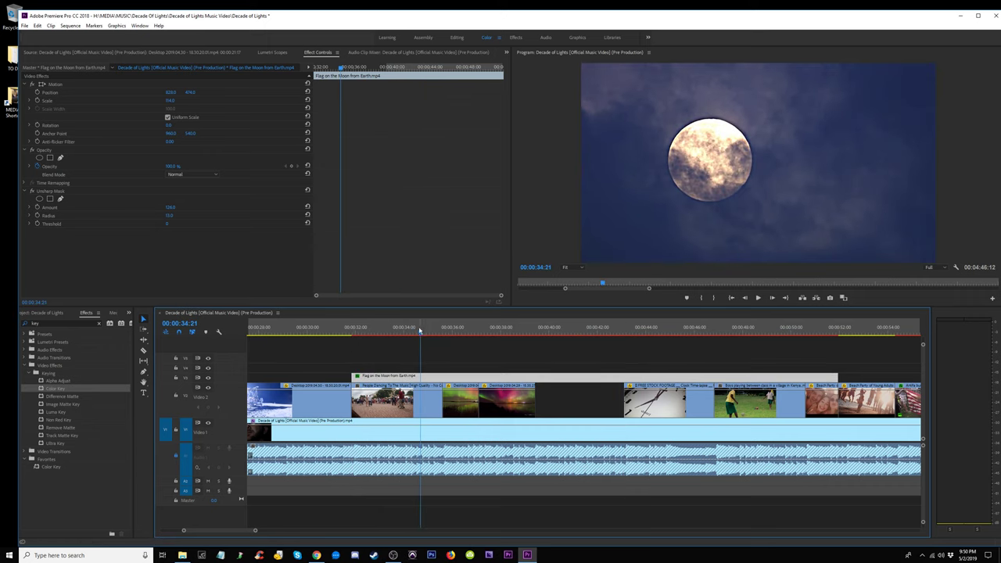
Review the flag shot and razor-cut the Video 3 flag clip into pieces.
key("minus")
key("space")
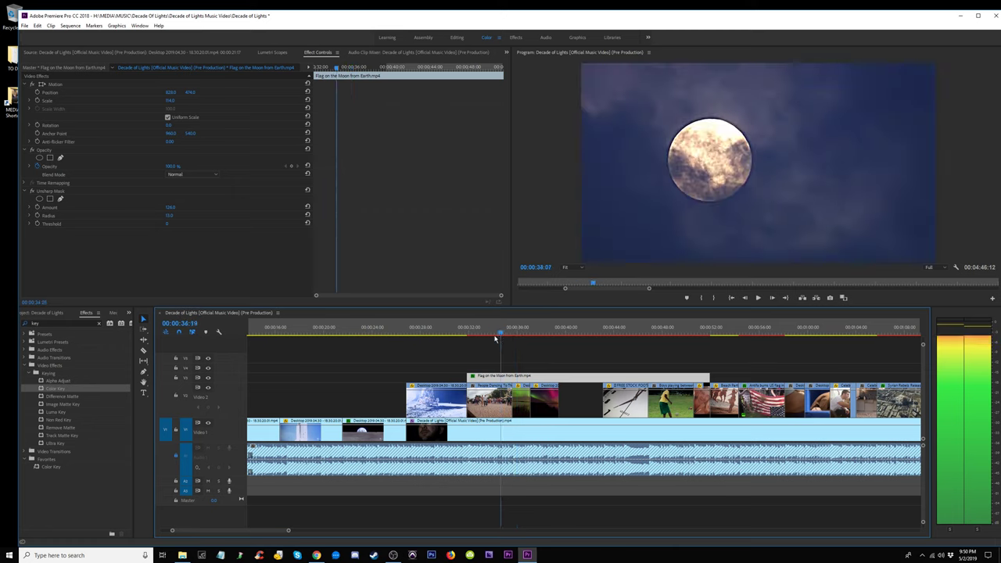
key("space")
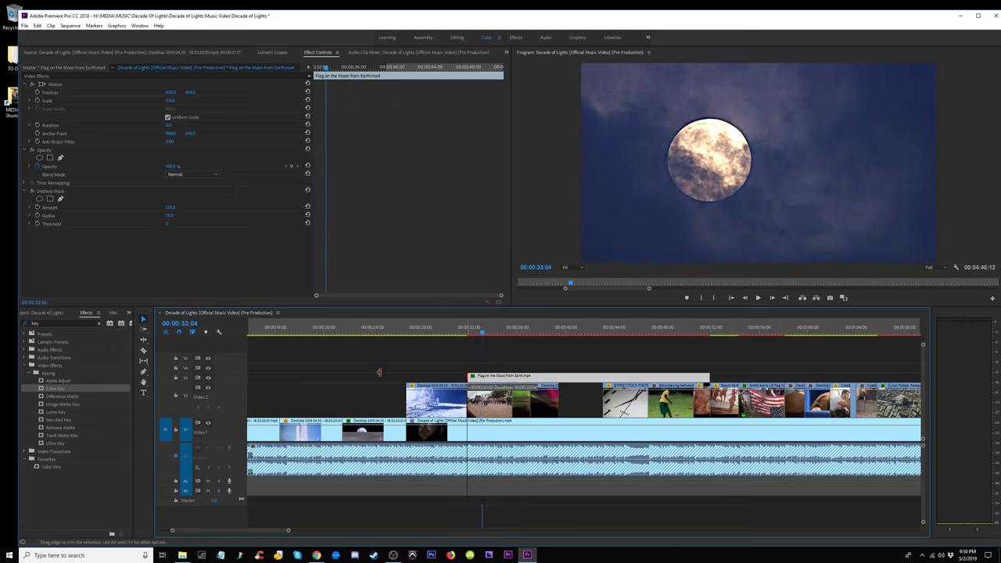
left_click_drag(379, 372, 381, 375)
mouse_move(480, 328)
left_mouse_down()
mouse_move(403, 328)
mouse_move(434, 329)
left_mouse_up()
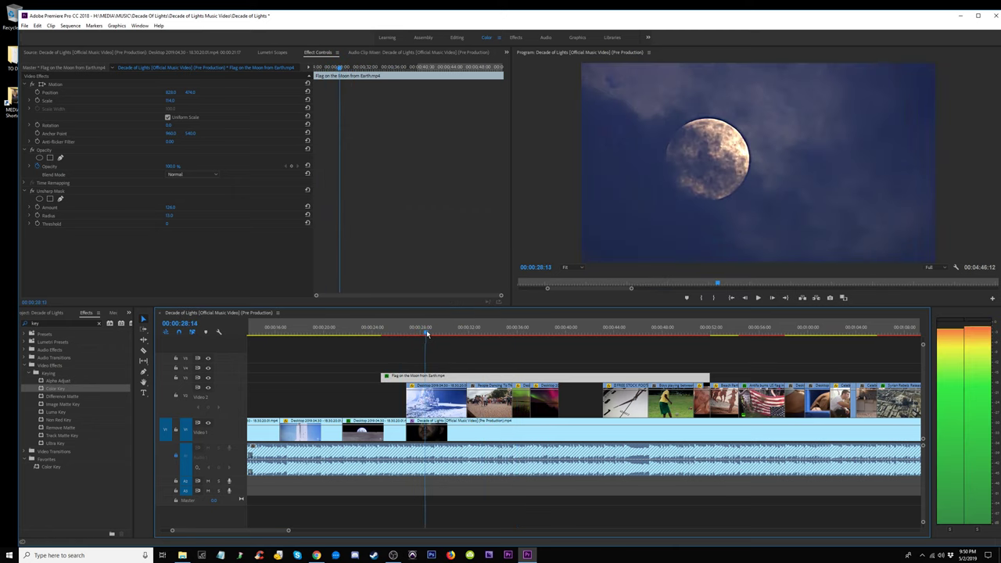
left_click(436, 376)
left_click_drag(438, 333, 493, 336)
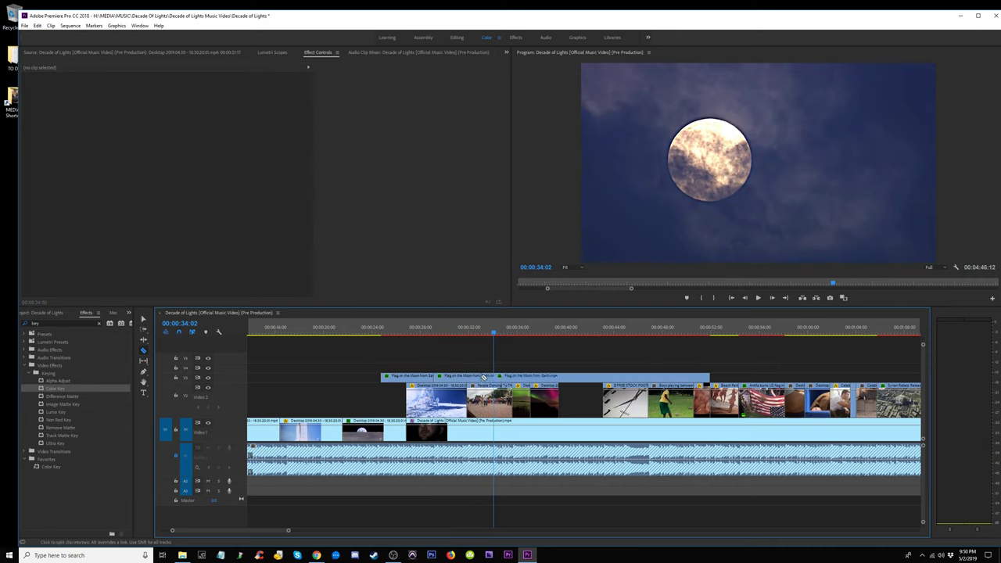
Move the middle flag piece much later and extend the first piece to start near 00:00:18.
key("v")
left_click(470, 378)
left_click_drag(725, 371, 800, 364)
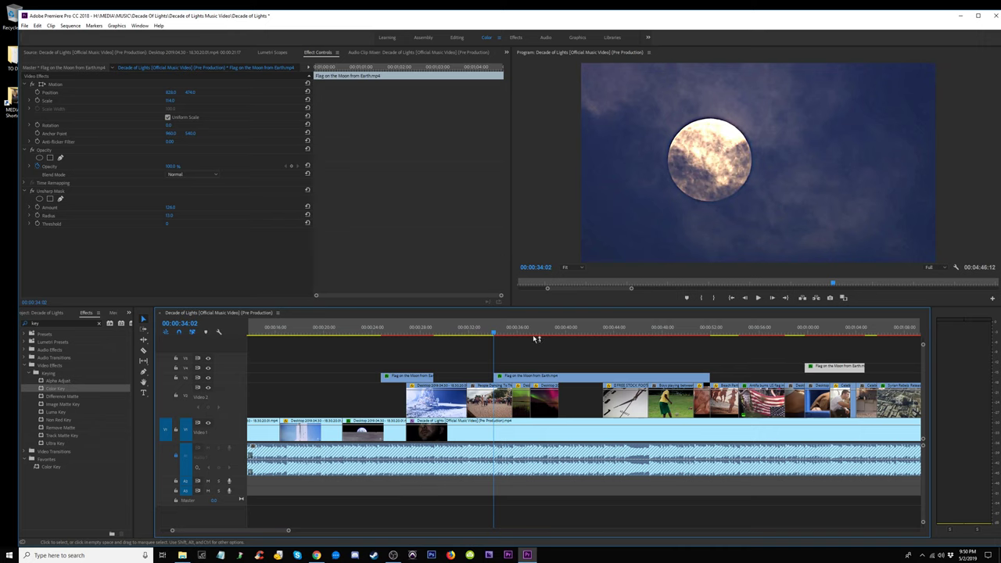
left_click_drag(377, 374, 301, 376)
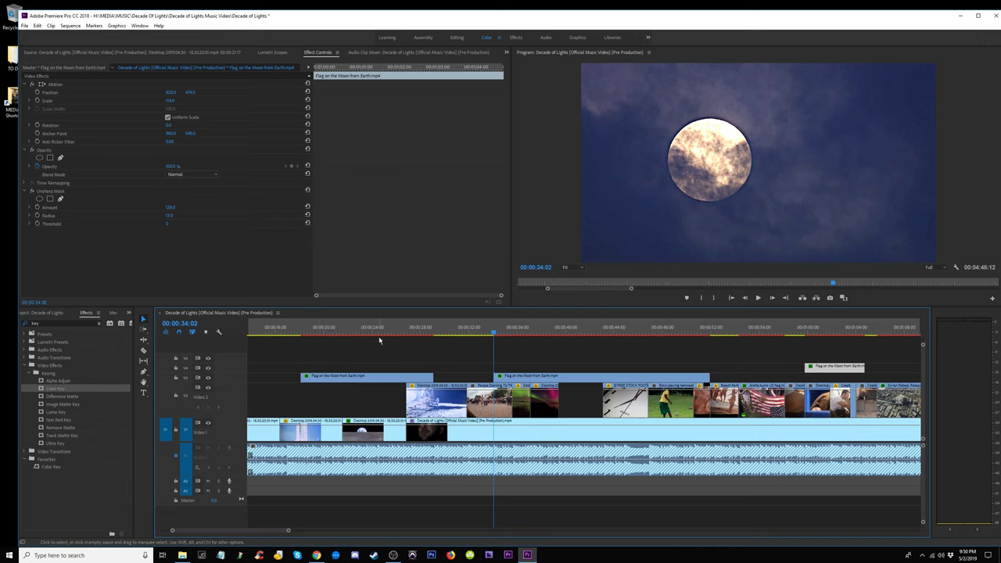
left_click_drag(335, 333, 311, 336)
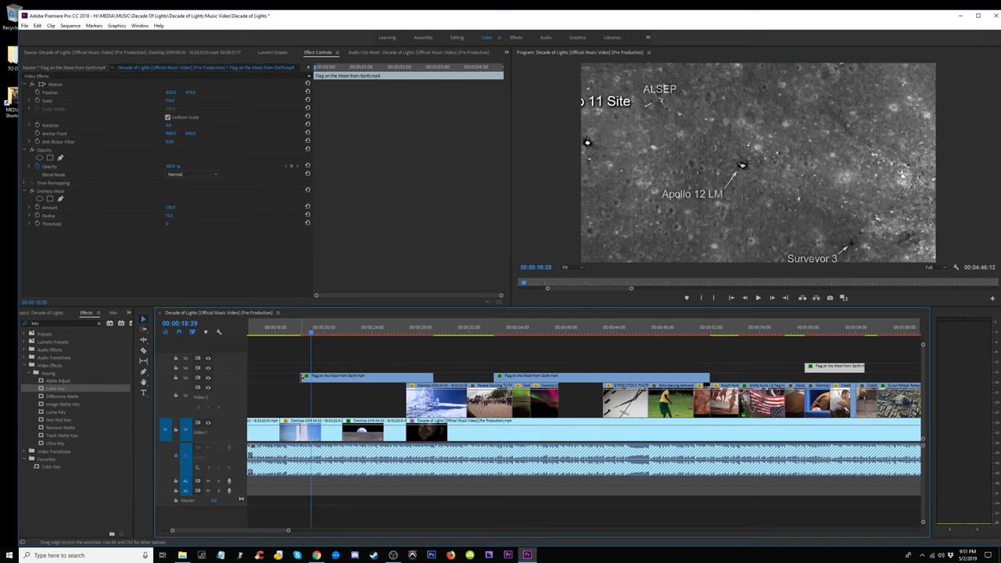
left_click(255, 332)
Extend the single Video 3 flag clip's end out to around 00:02:25, reaching the closing credits.
key("minus")
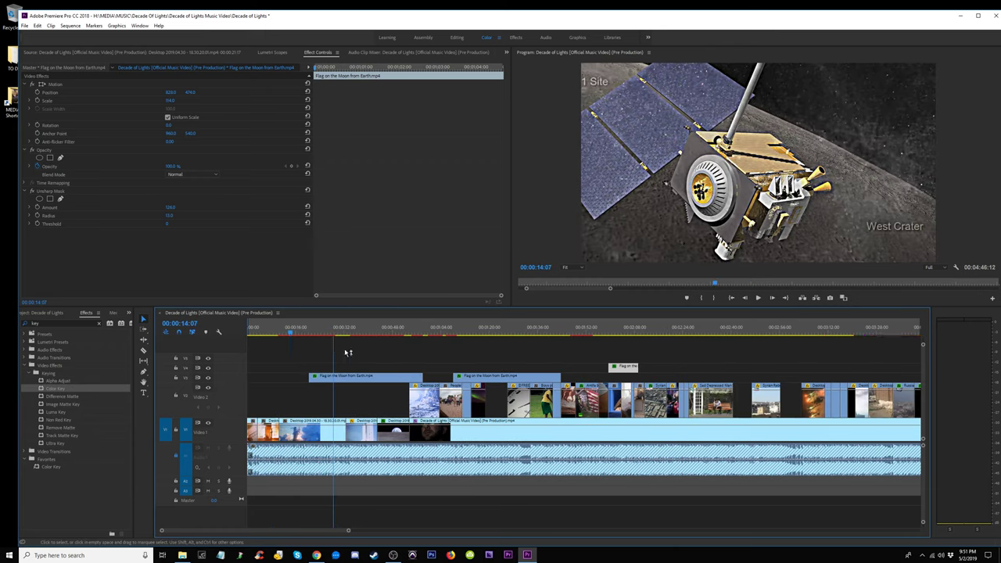
key("minus")
left_click(250, 332)
key("space")
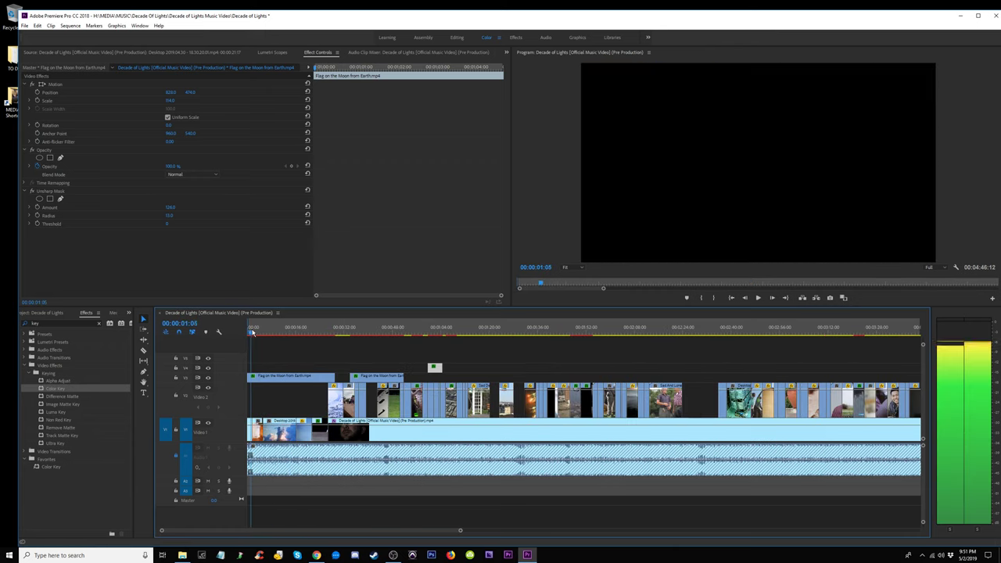
key("space")
left_click(277, 332)
left_click(303, 378)
left_click(342, 366)
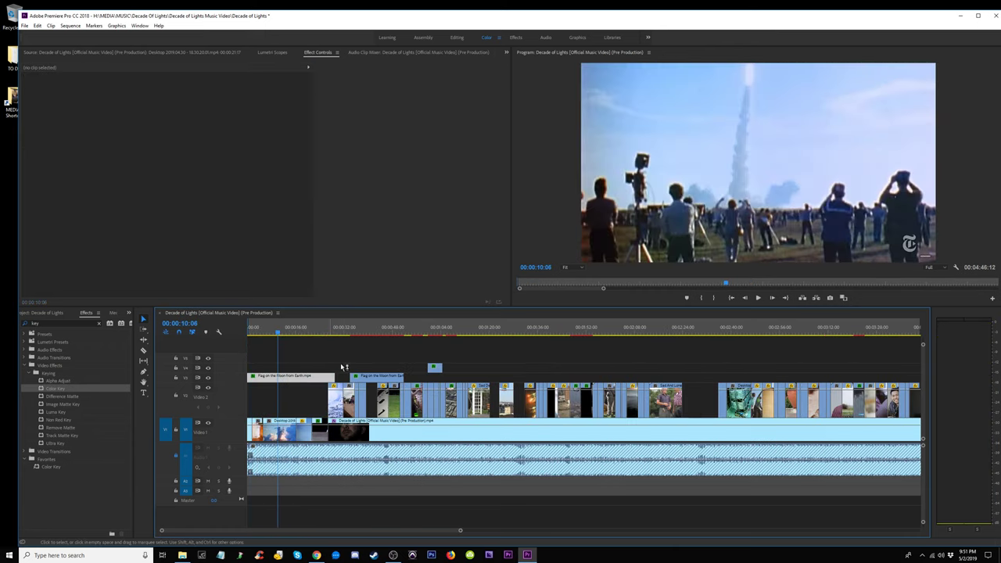
left_click_drag(460, 376, 699, 376)
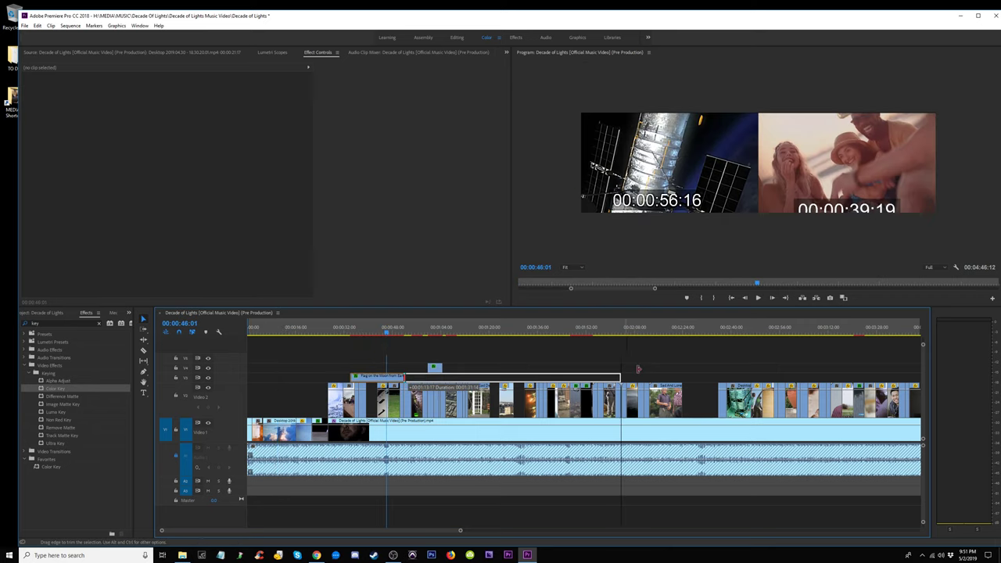
left_click_drag(461, 332, 688, 338)
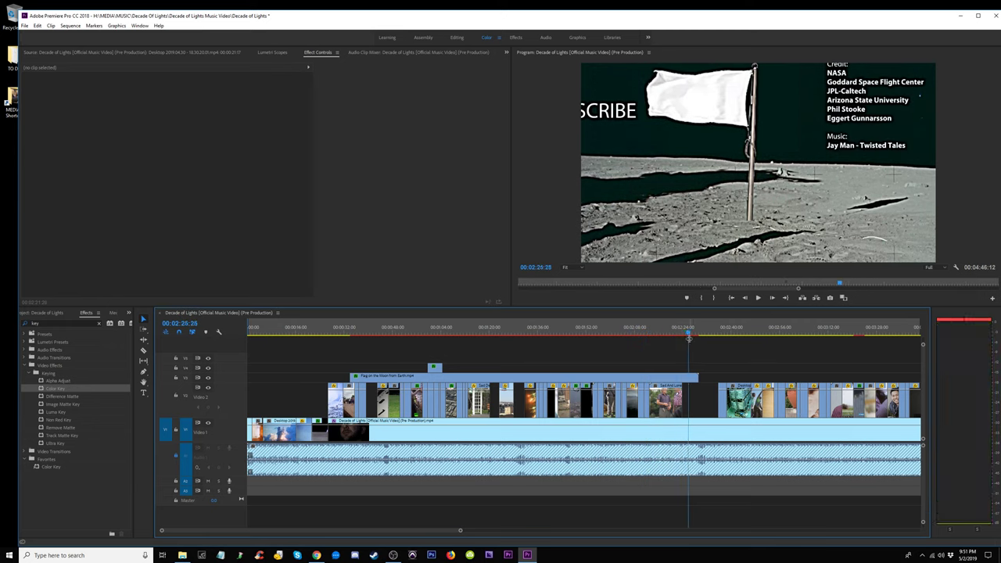
left_click(624, 379)
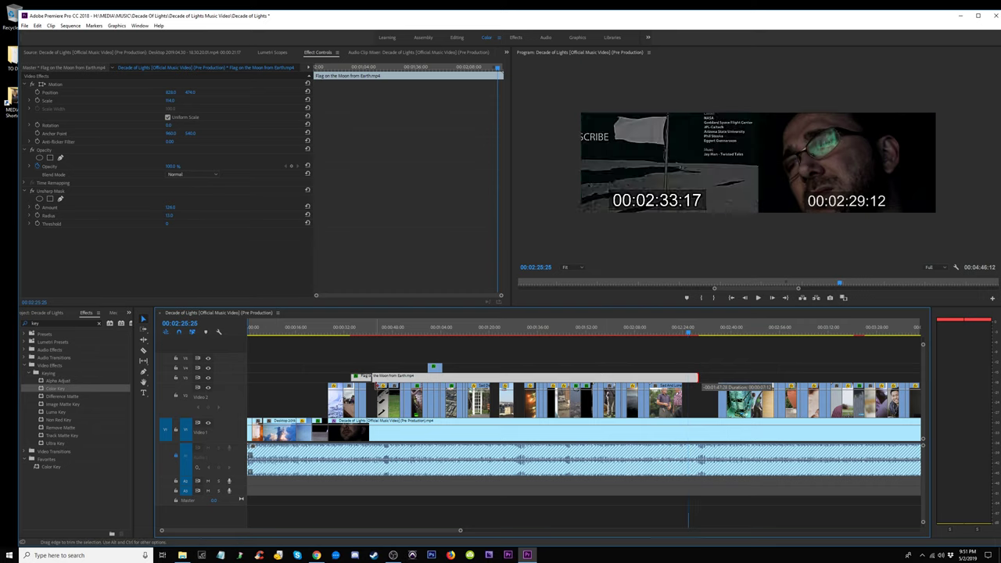
Trim the flag clip short, drop it into the Video 2 gap at 00:00:40–00:00:43, and play it back.
mouse_move(462, 381)
left_mouse_down()
mouse_move(361, 384)
mouse_move(370, 379)
left_mouse_up()
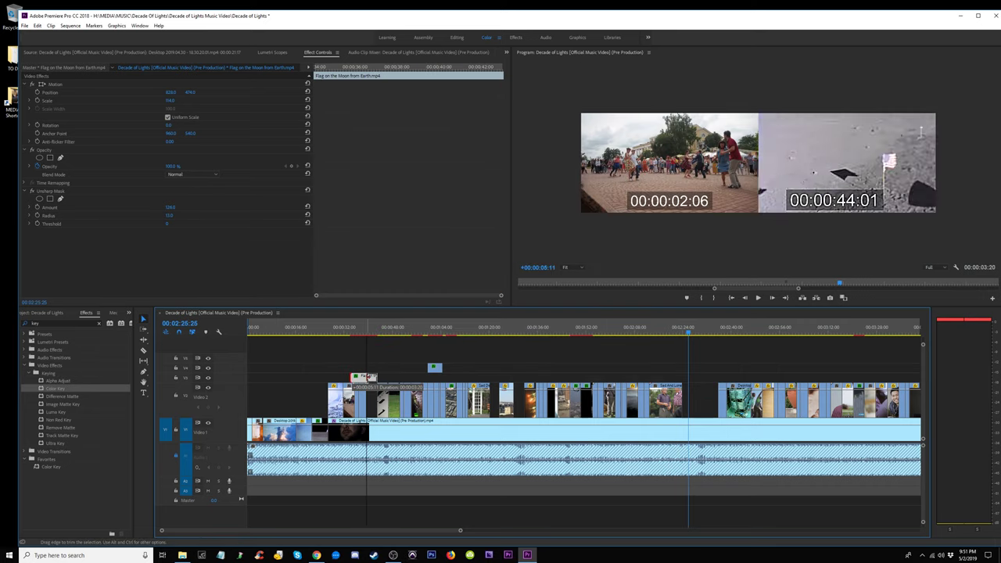
left_click(373, 330)
key("equal")
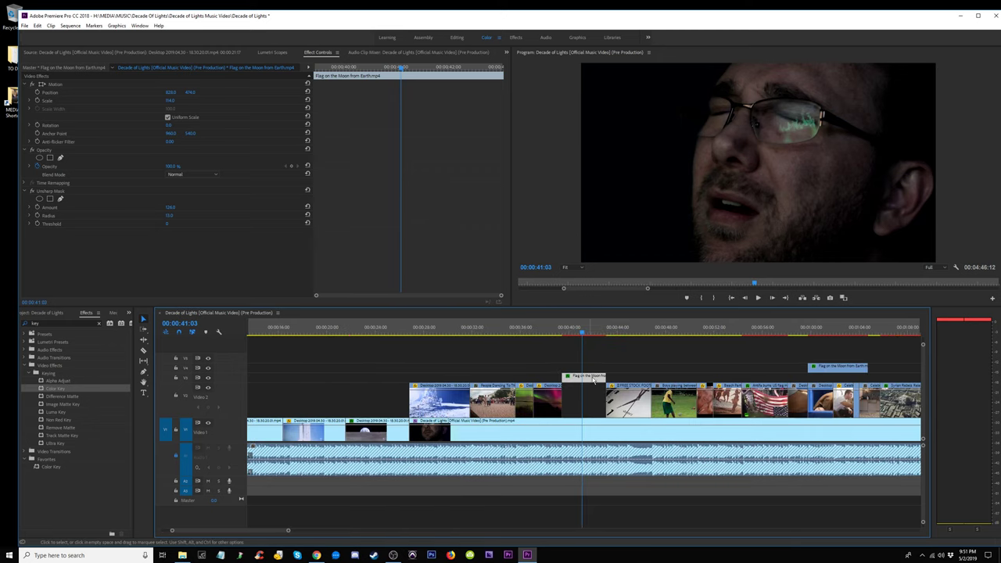
left_click_drag(588, 380, 589, 389)
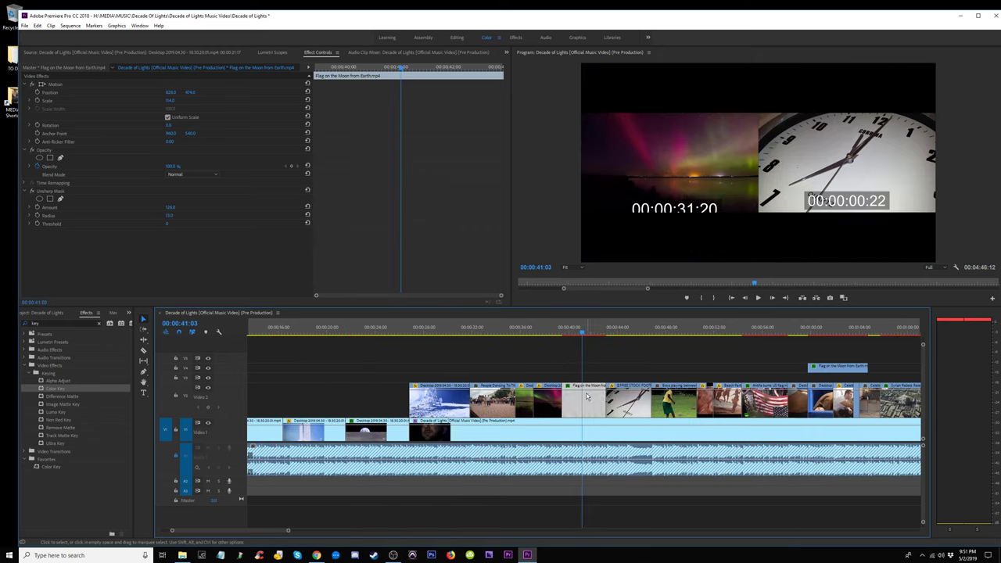
left_click_drag(586, 332, 618, 344)
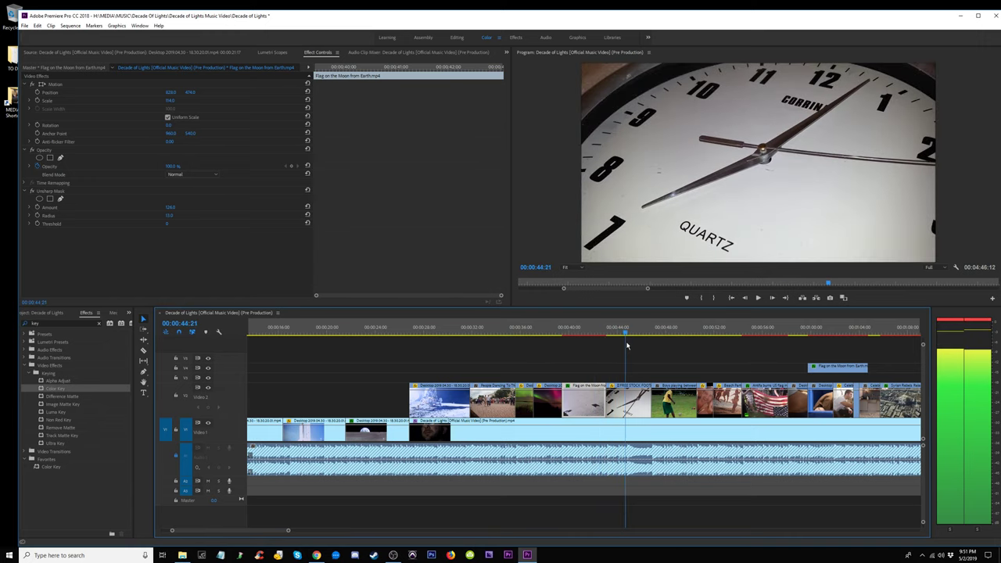
left_click_drag(618, 344, 559, 346)
key("space")
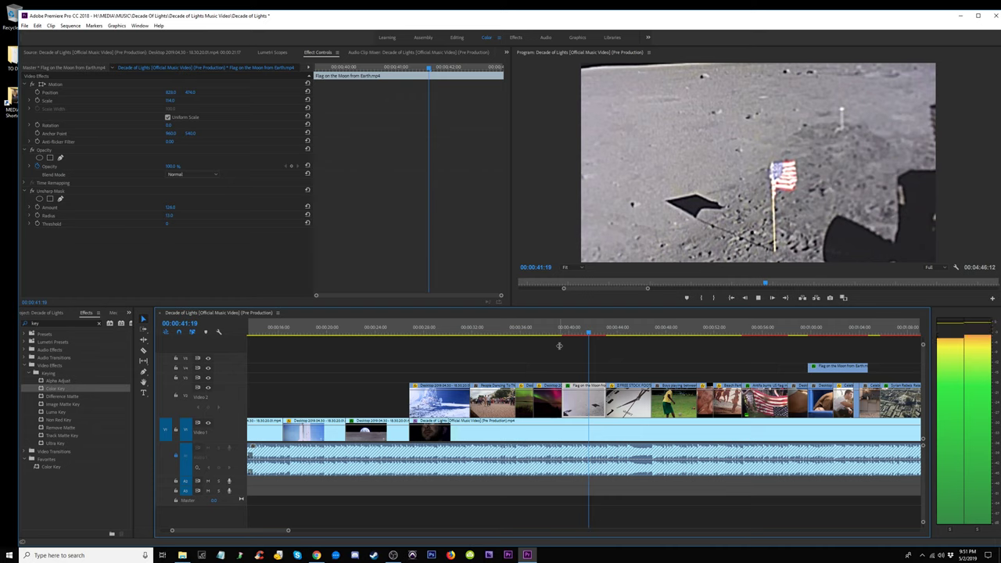
key("space")
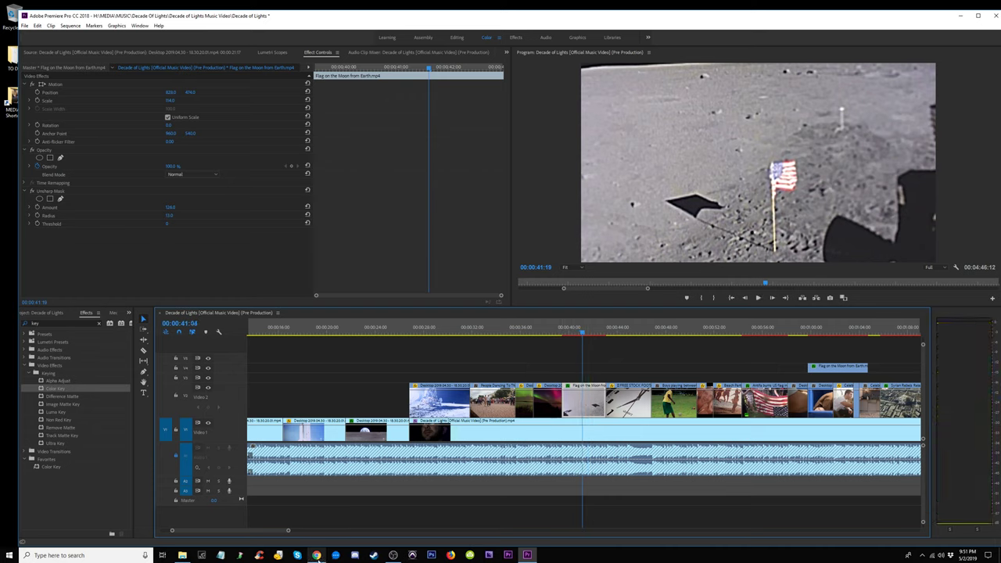
In a new Chrome tab, open the bookmarked YouTube channel and search for 'flag on moon'.
left_click(318, 556)
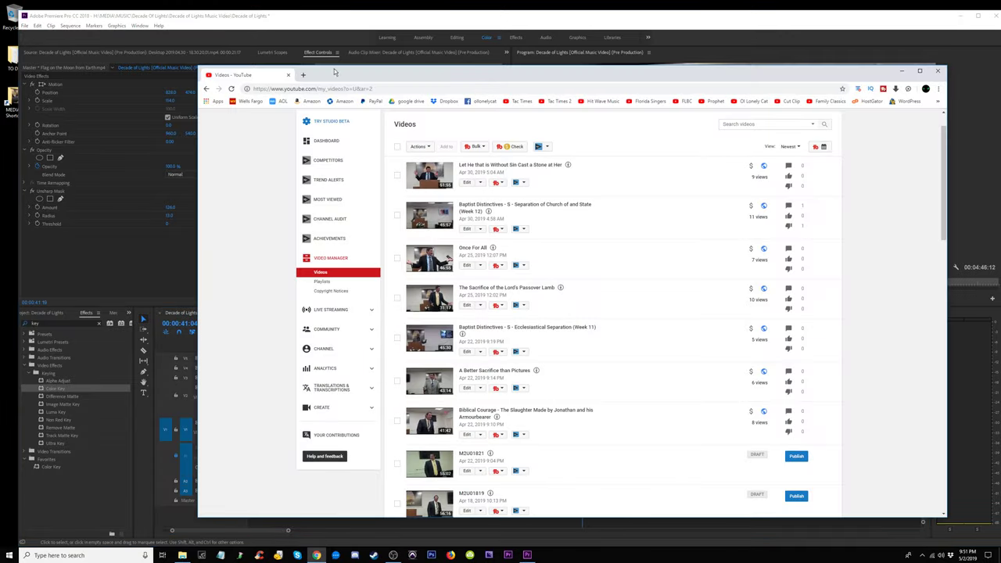
left_click(304, 75)
left_click(526, 102)
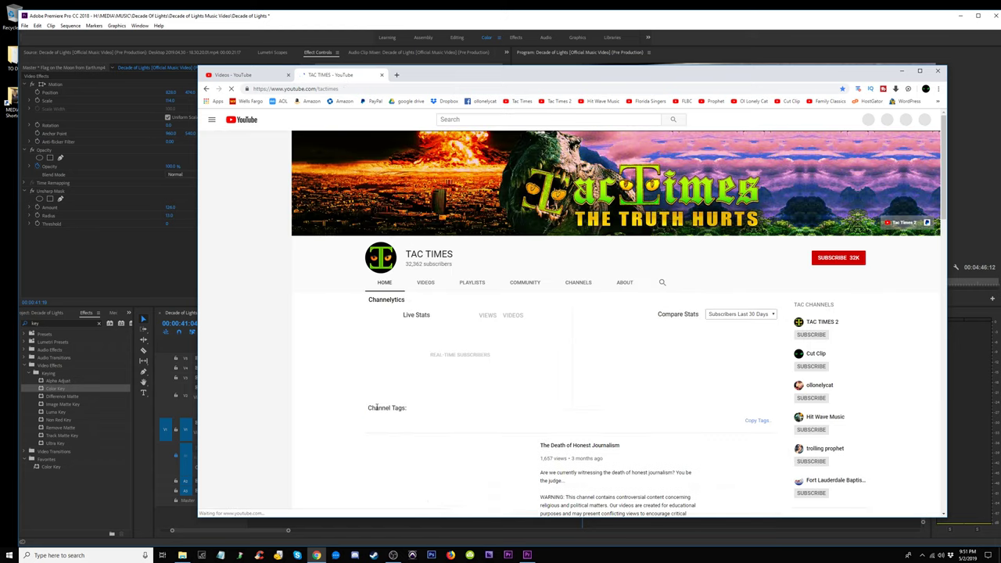
scroll(386, 425, "down", 2)
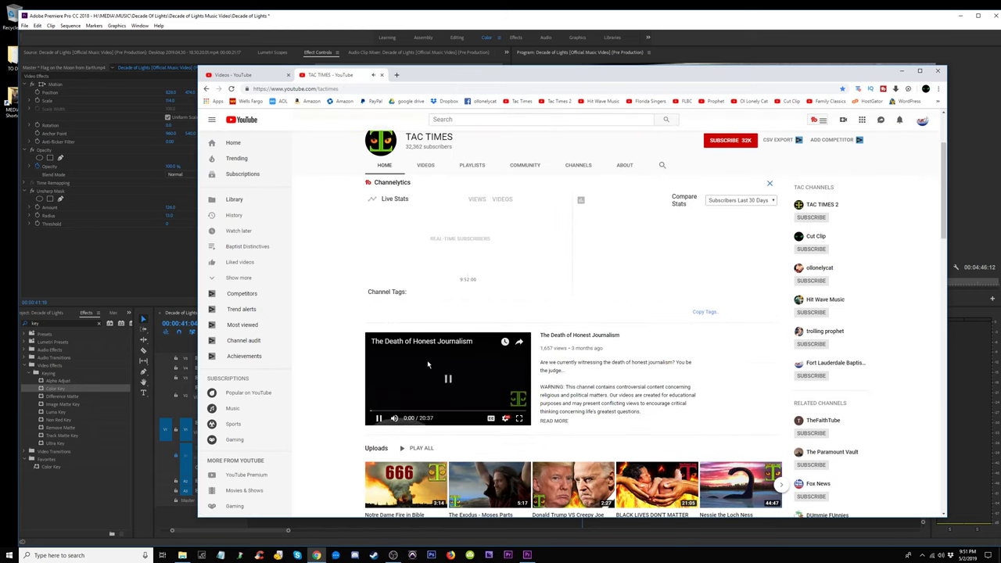
left_click(458, 119)
type("flag o")
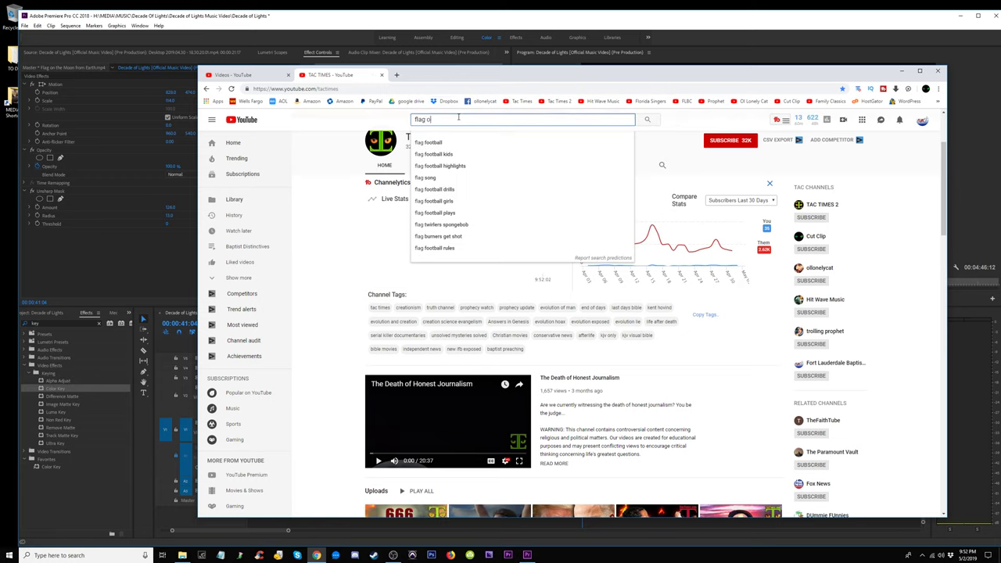
type("n moon")
key("Return")
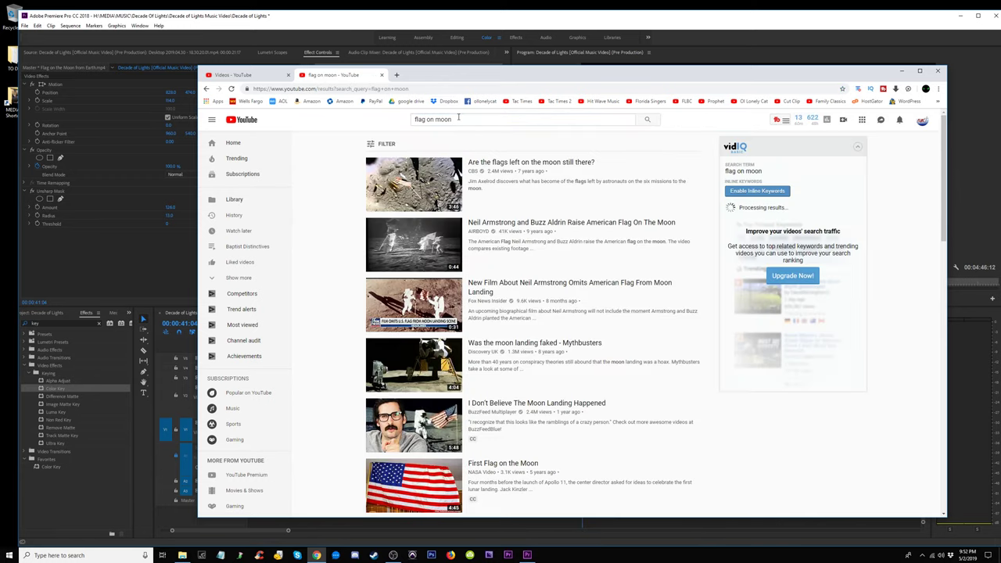
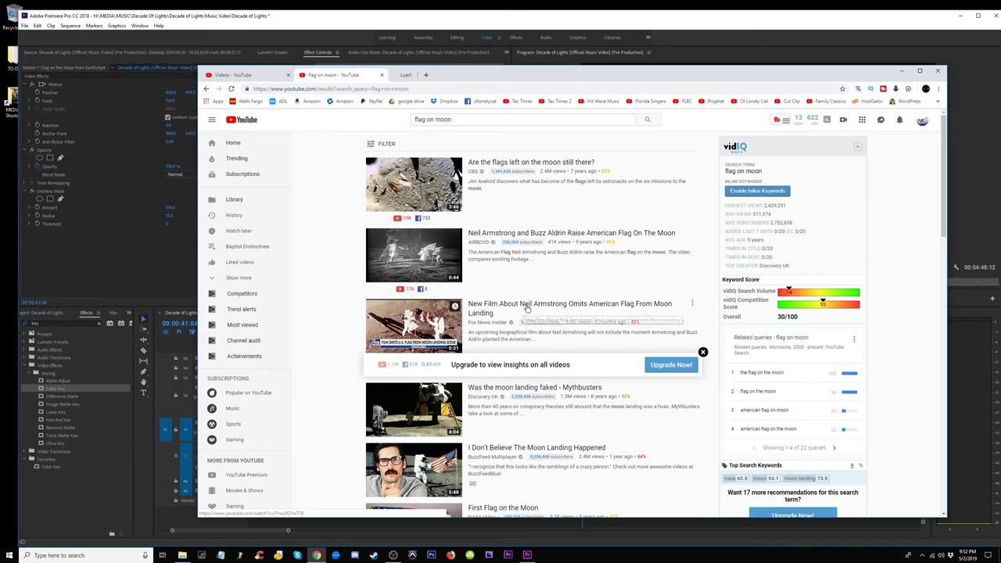
Open the 'New Film About Neil Armstrong Omits American Flag' result in a new tab.
middle_click(526, 308)
scroll(548, 324, "down", 3)
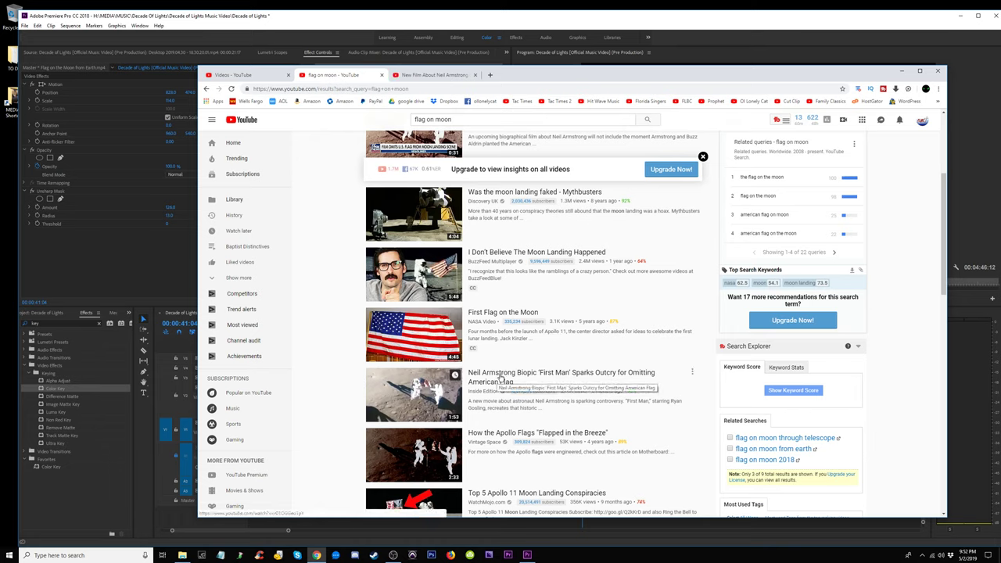
scroll(499, 374, "down", 2)
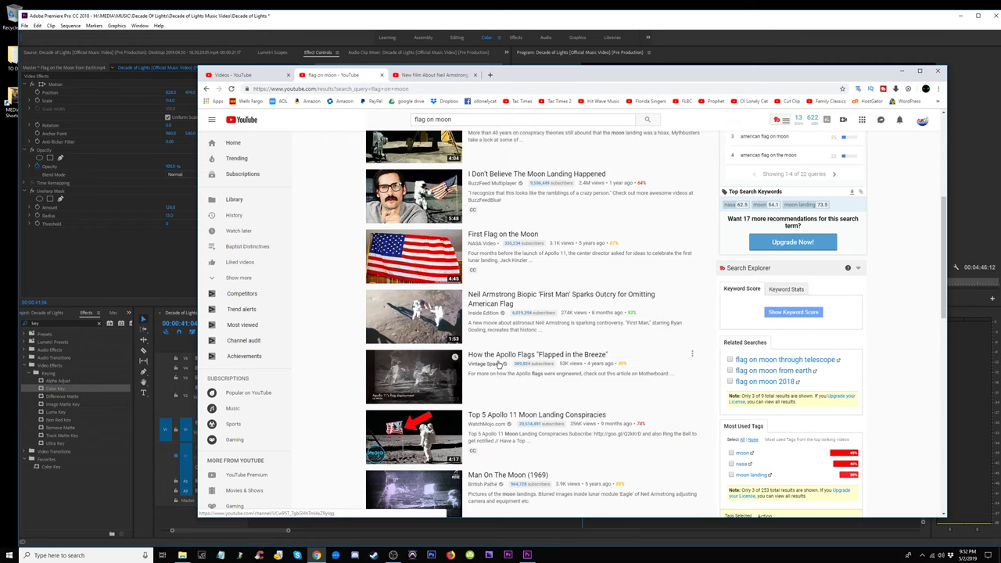
scroll(498, 364, "down", 1)
scroll(497, 365, "down", 1)
scroll(497, 365, "up", 3)
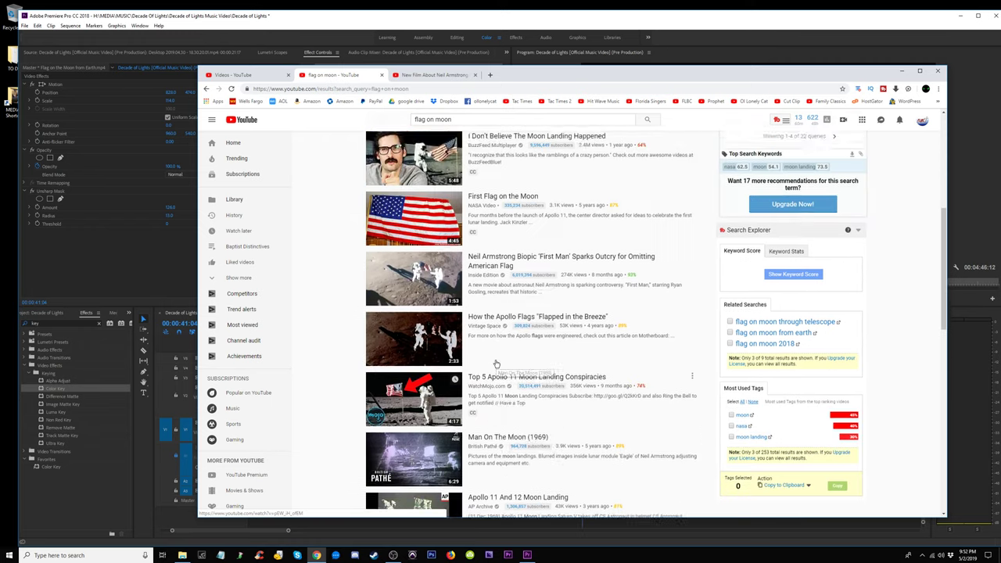
Preview that clip's flag scene around 0:12, then go back to the flag on moon results.
left_click(430, 76)
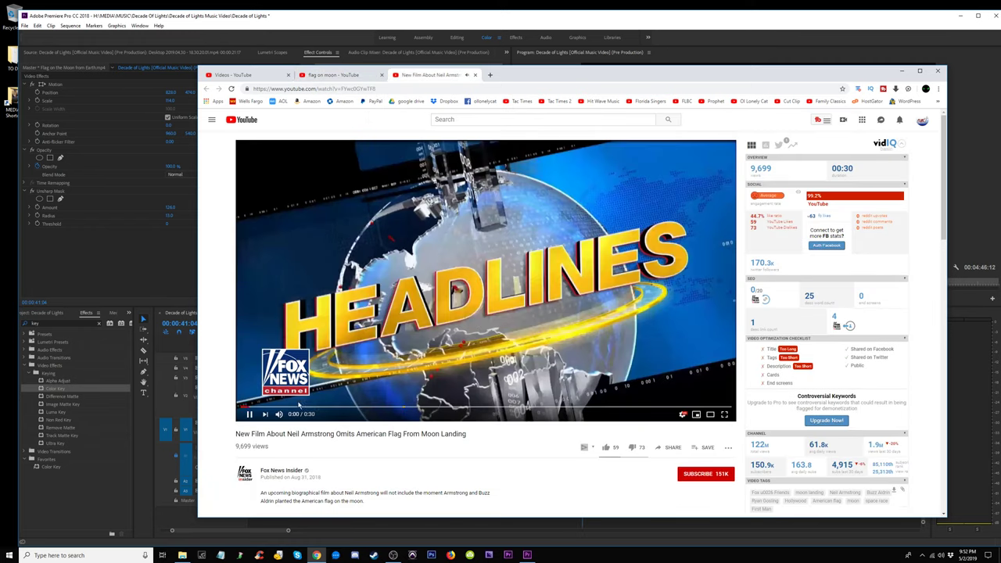
left_click_drag(288, 408, 448, 407)
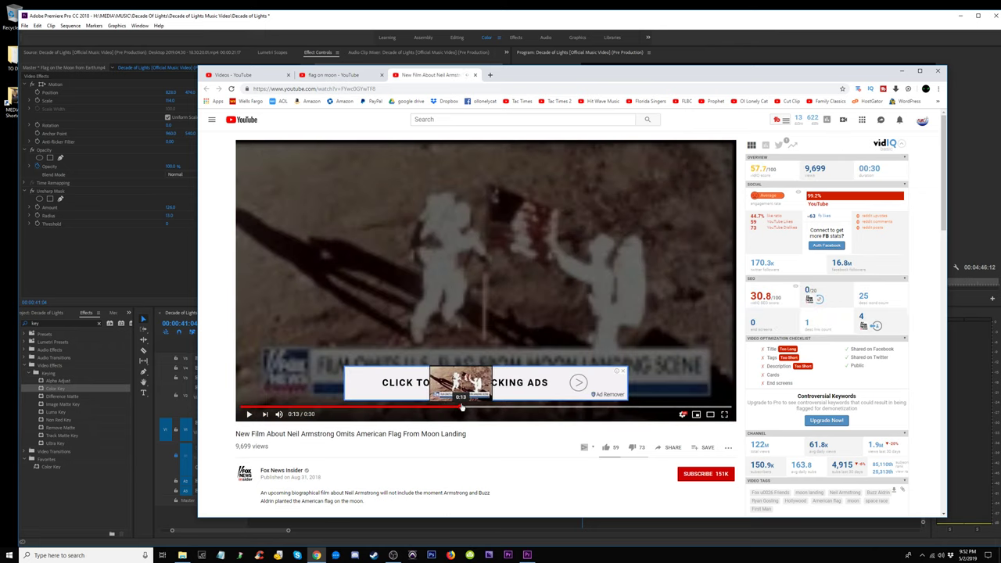
mouse_move(431, 407)
left_mouse_down()
mouse_move(480, 408)
mouse_move(404, 407)
left_mouse_up()
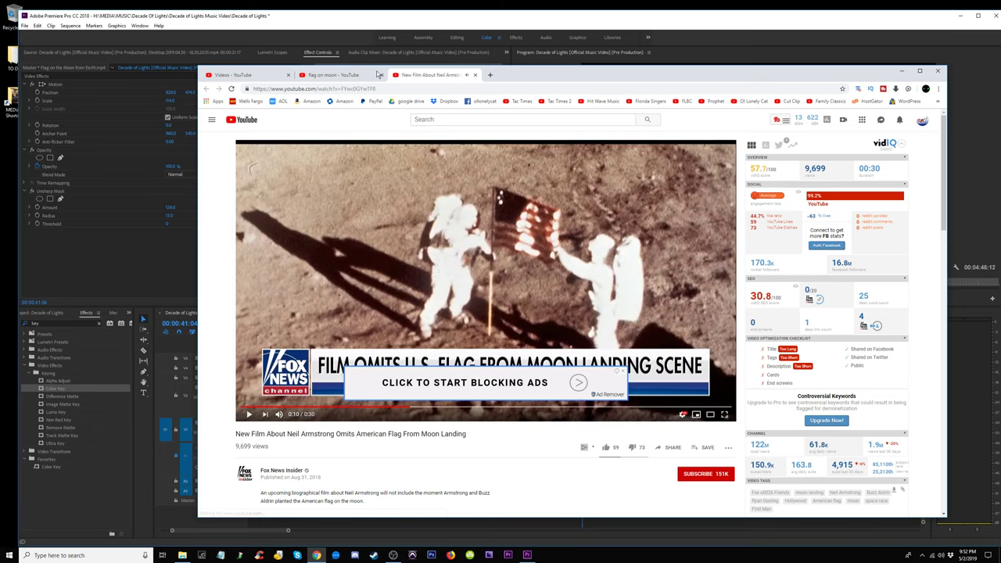
left_click(343, 76)
scroll(547, 356, "down", 2)
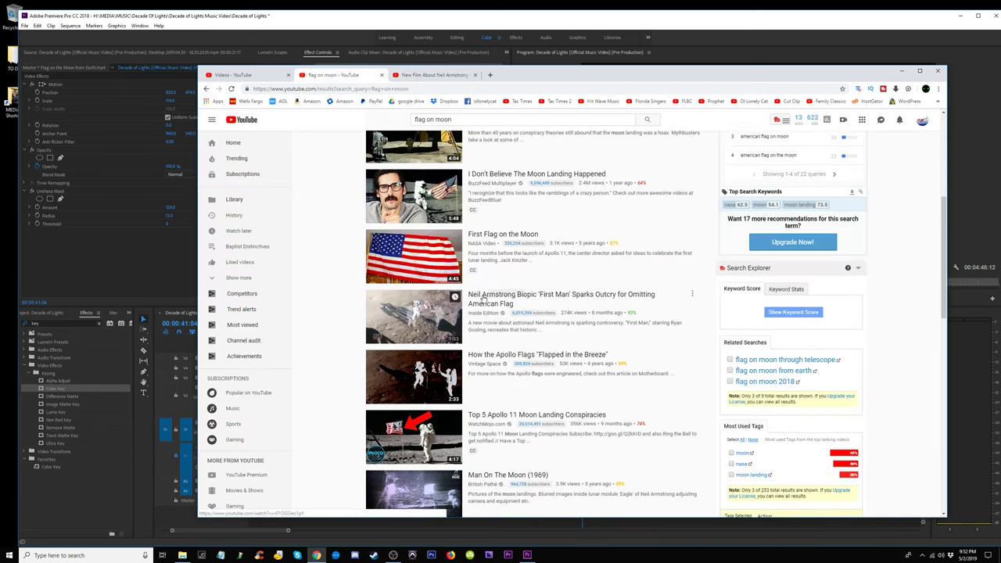
Open the 'First Man' biopic outcry video, skip the ad, and pause near 0:38.
left_click(507, 76)
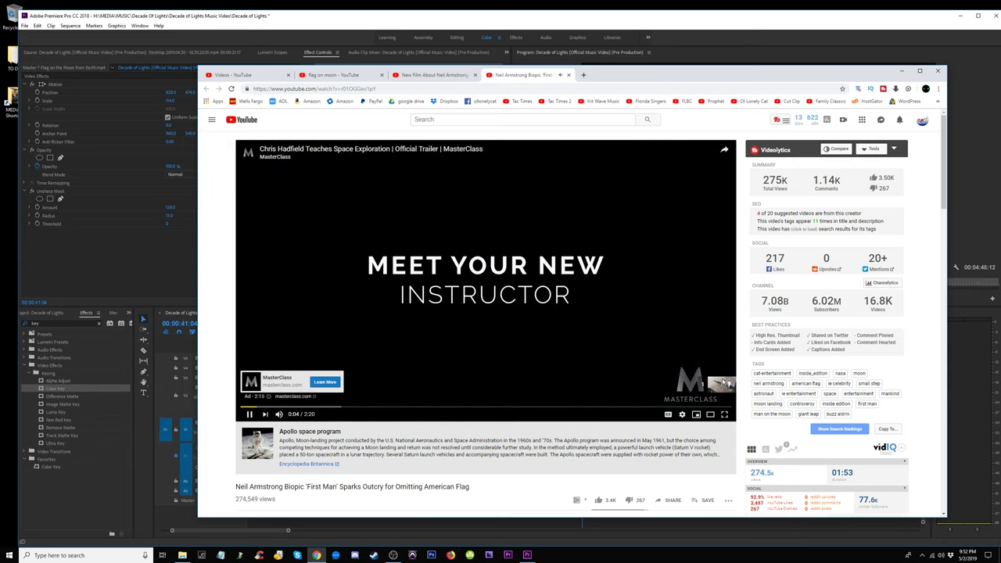
left_click(720, 383)
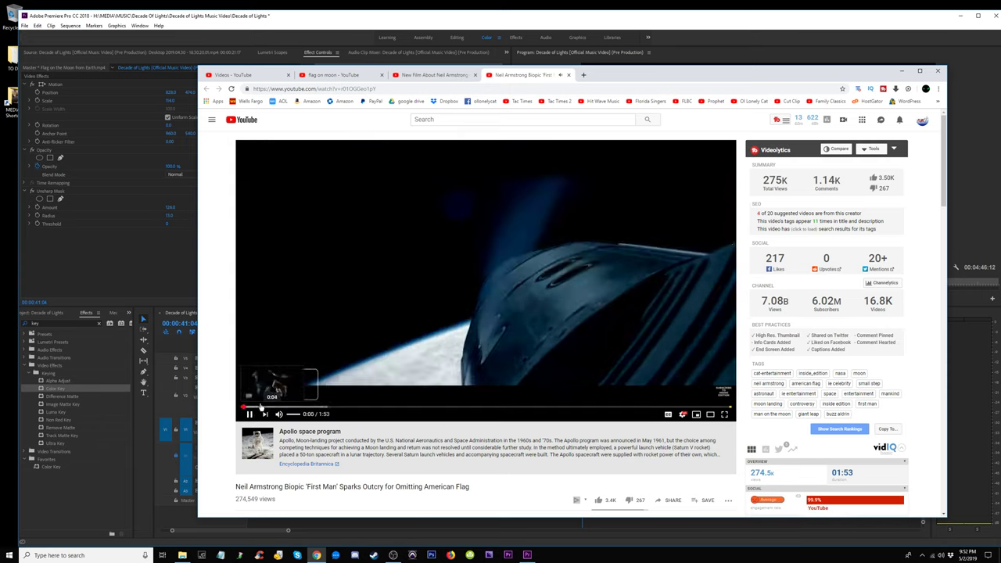
mouse_move(261, 406)
left_mouse_down()
mouse_move(449, 410)
mouse_move(404, 411)
left_mouse_up()
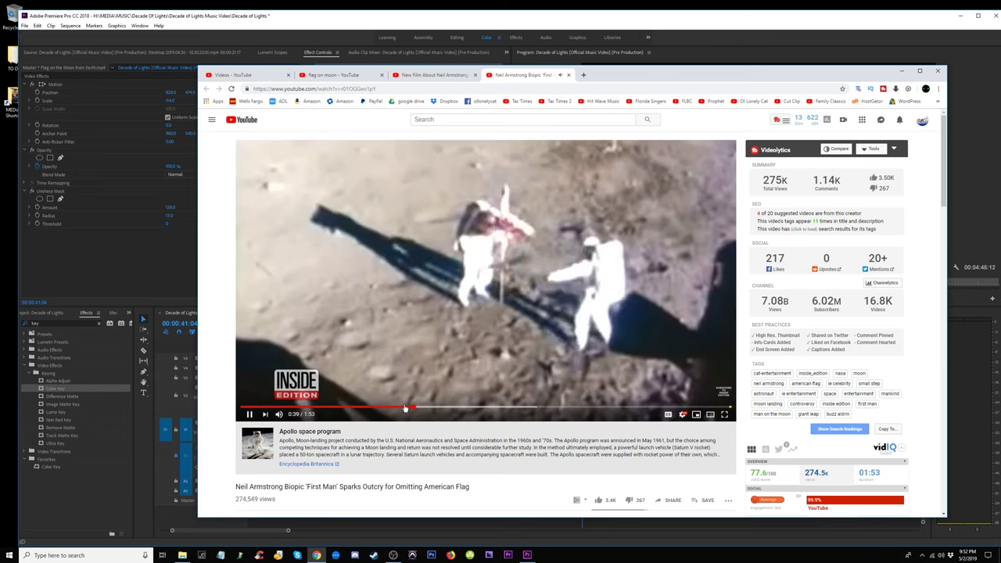
left_click(248, 415)
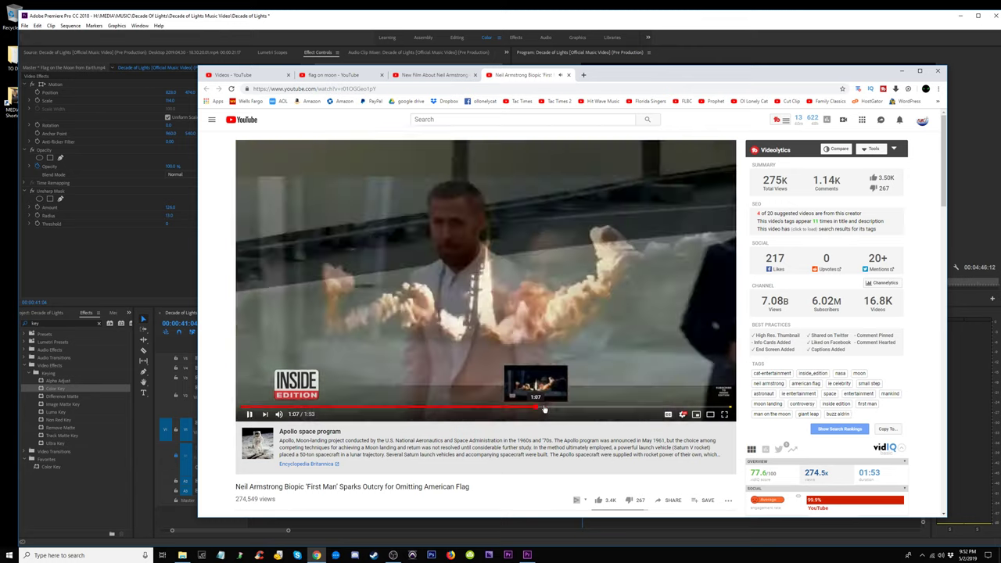
Scrub the biopic video to settle on the flag-planting footage at about 0:37.
left_click(691, 407)
mouse_move(692, 407)
left_mouse_down()
mouse_move(333, 407)
mouse_move(374, 413)
left_mouse_up()
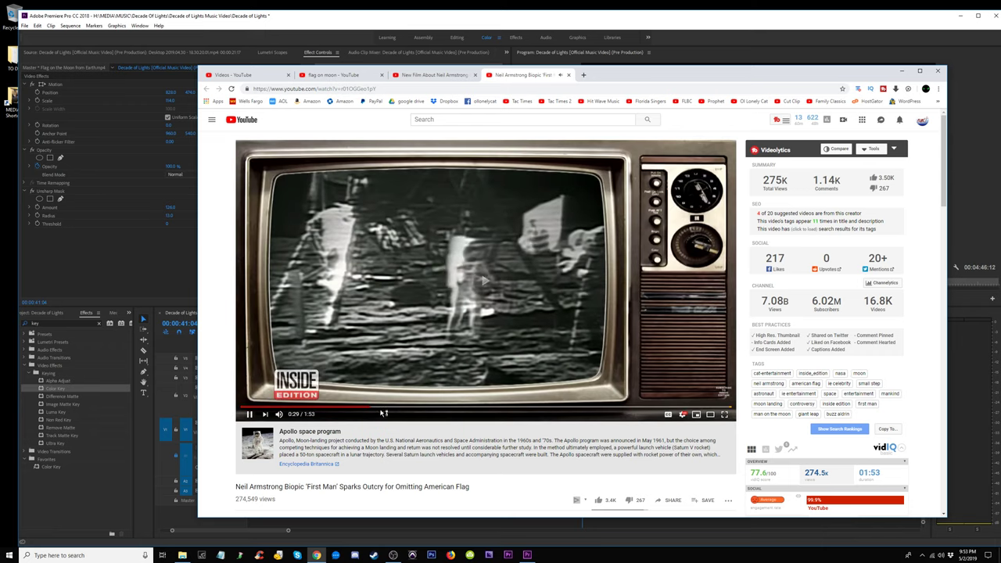
left_click(407, 408)
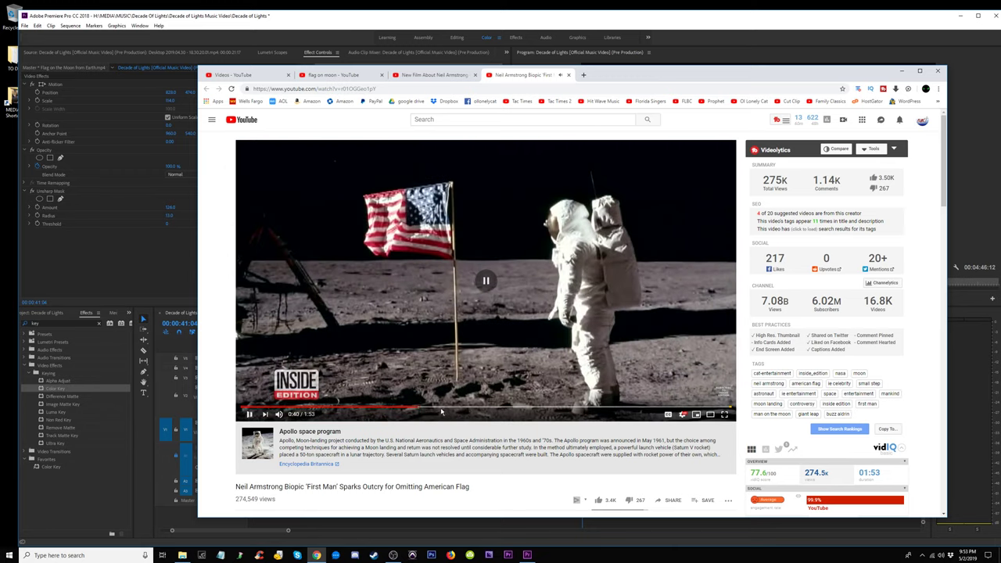
left_click(390, 407)
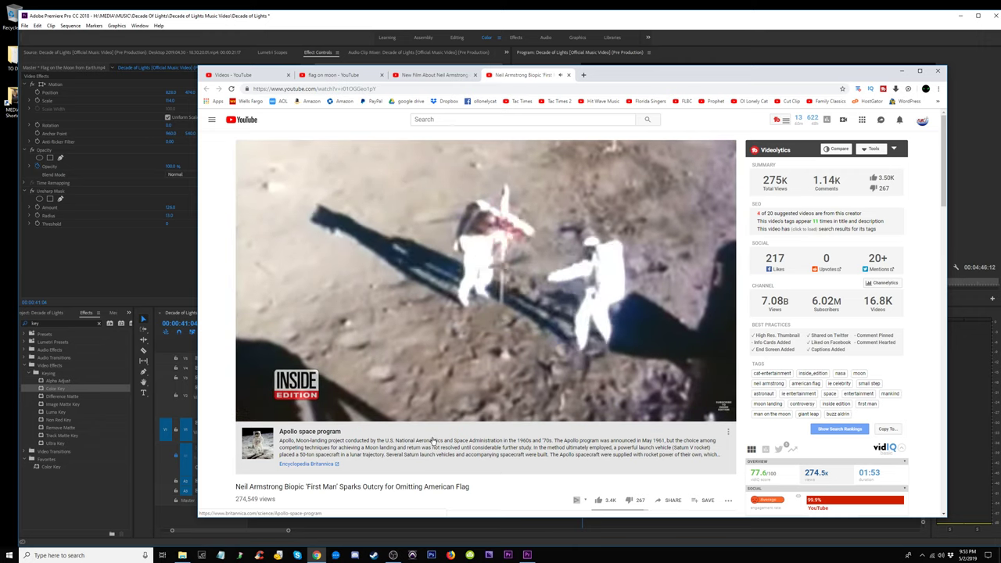
key("space")
key("space")
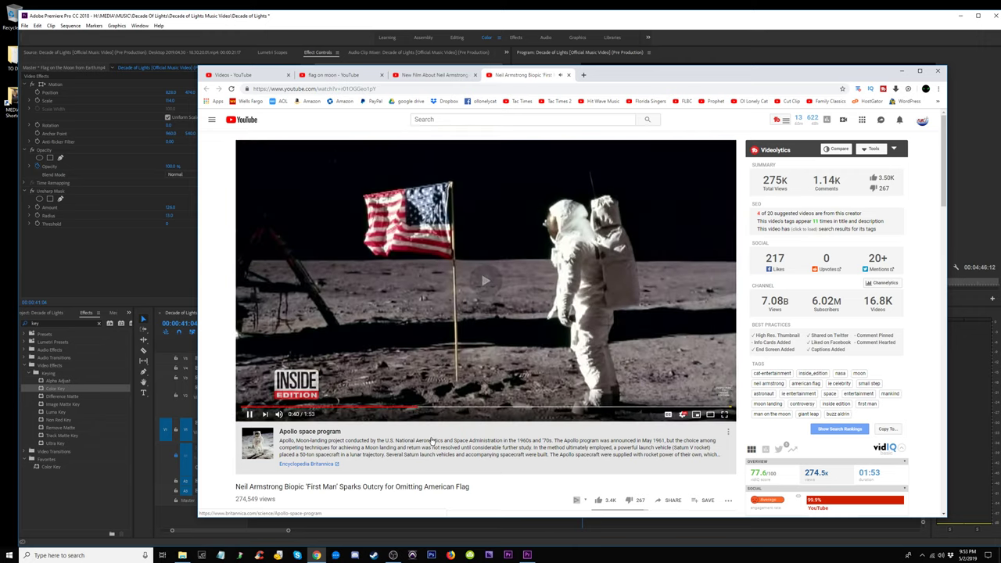
left_click_drag(393, 410, 408, 413)
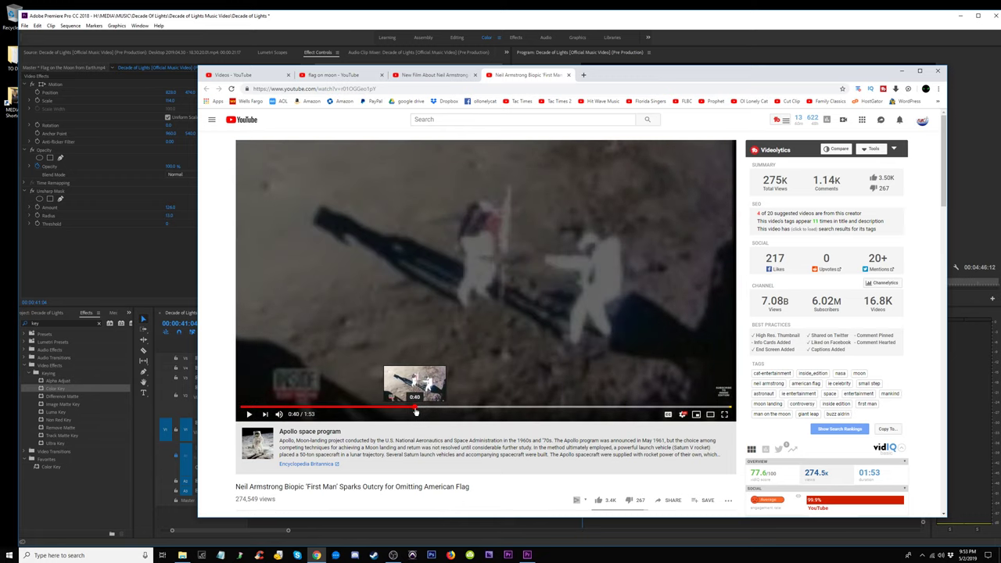
left_click_drag(412, 412, 401, 414)
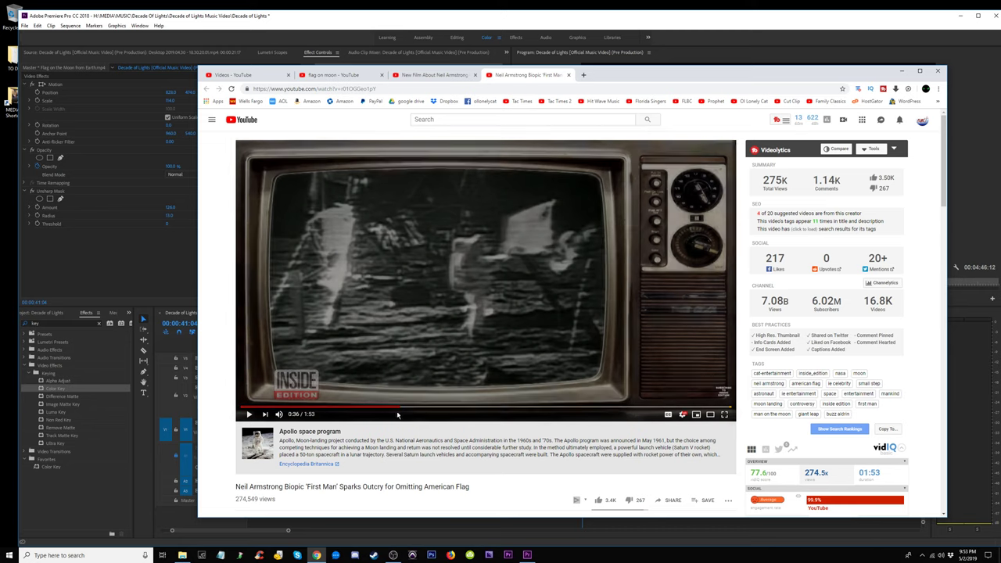
Copy the biopic video's link and search YouTube for 'american flag on moon'.
right_click(313, 90)
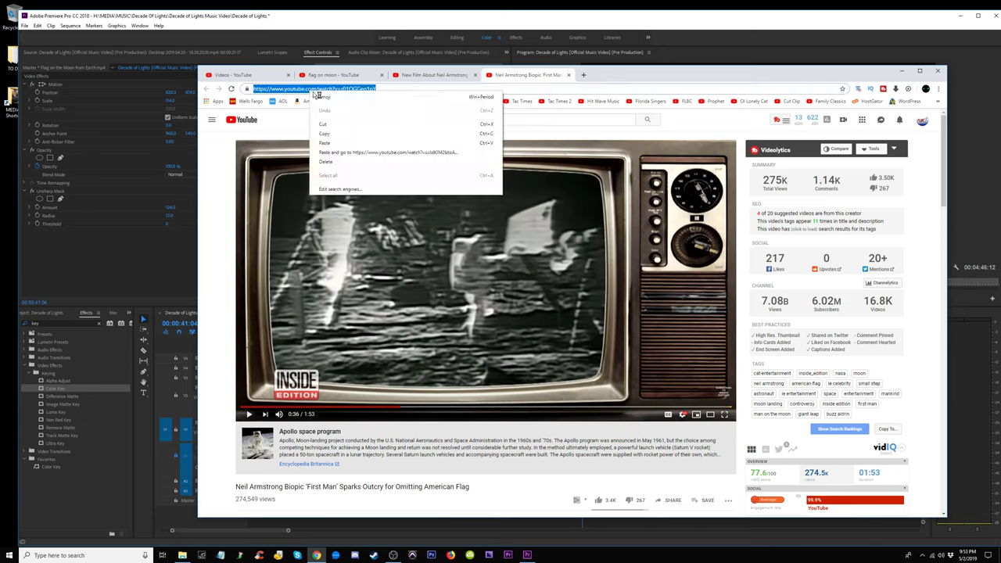
left_click(326, 134)
left_click(439, 133)
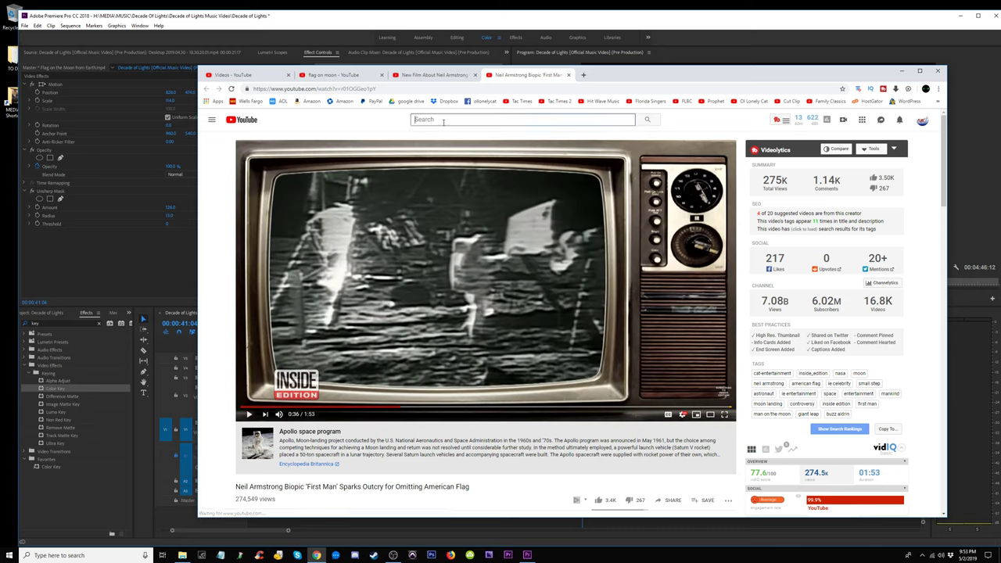
type("american flag")
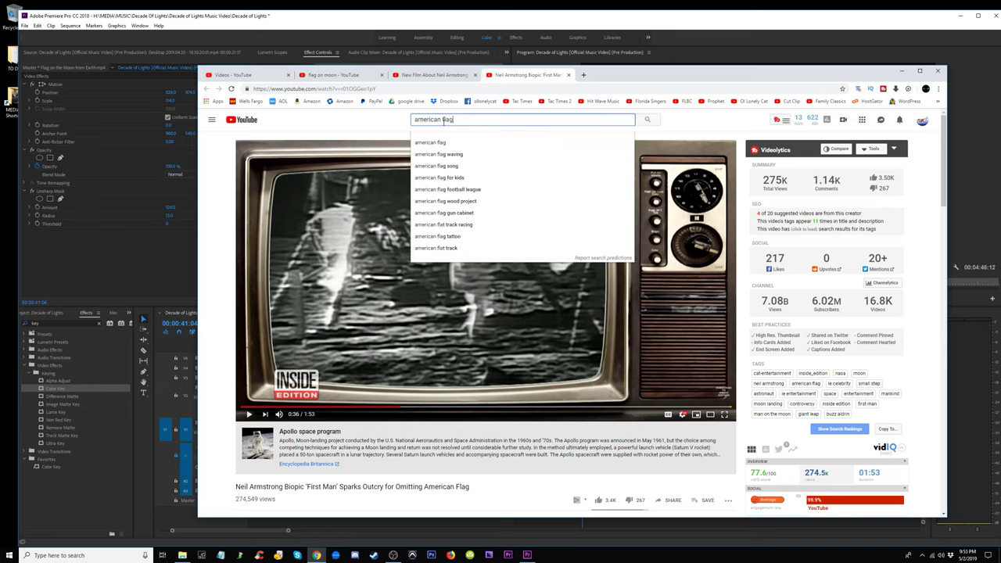
type(" on moon")
key("Return")
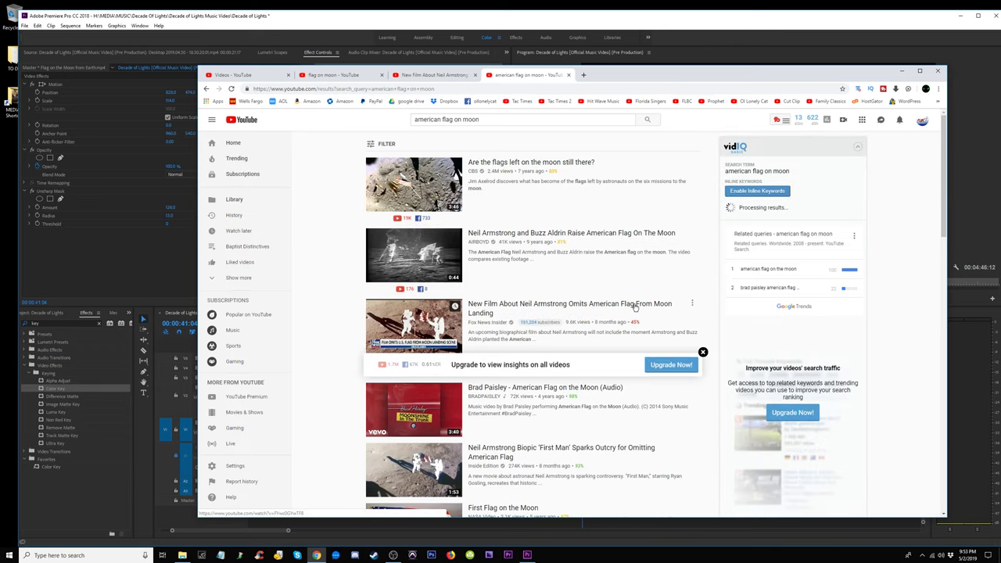
Browse the 'american flag on moon' results for Apollo flag footage.
scroll(477, 191, "down", 2)
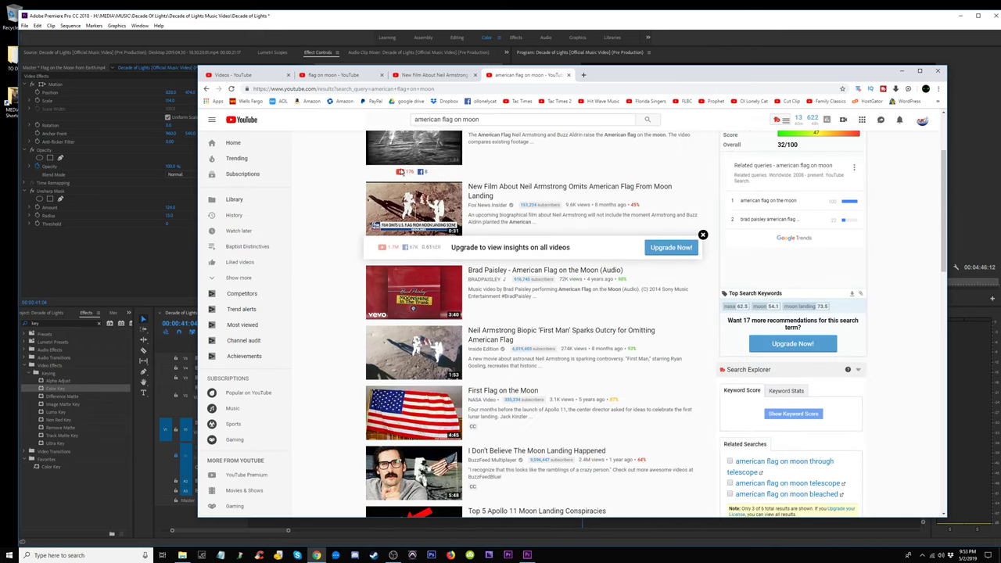
scroll(456, 297, "down", 4)
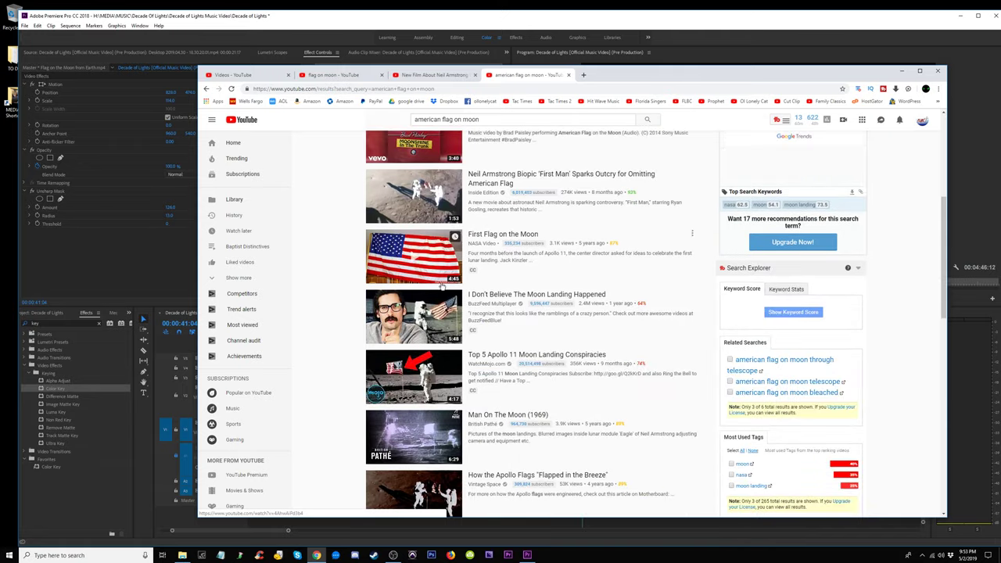
mouse_move(419, 261)
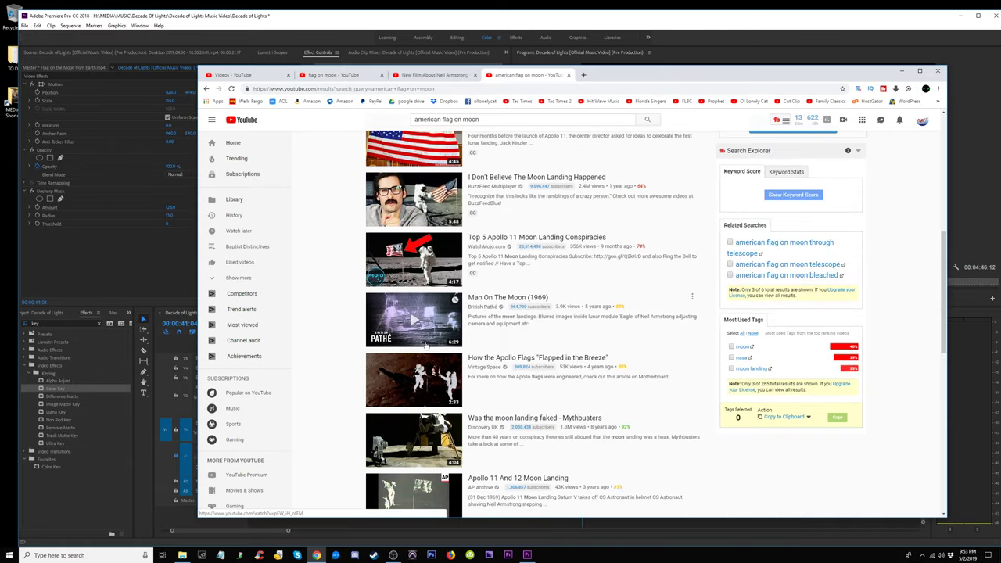
mouse_move(420, 374)
scroll(419, 374, "down", 3)
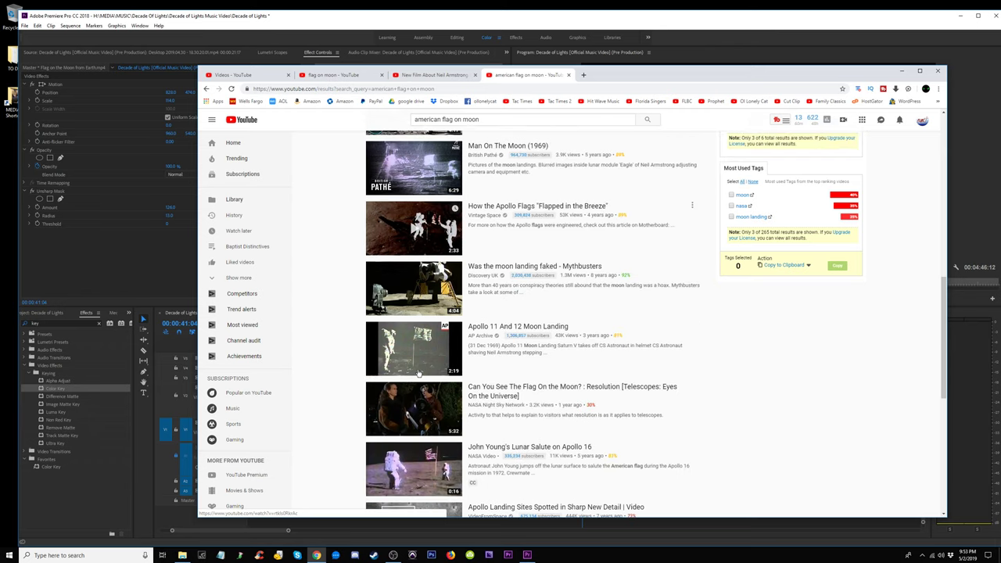
scroll(415, 358, "down", 2)
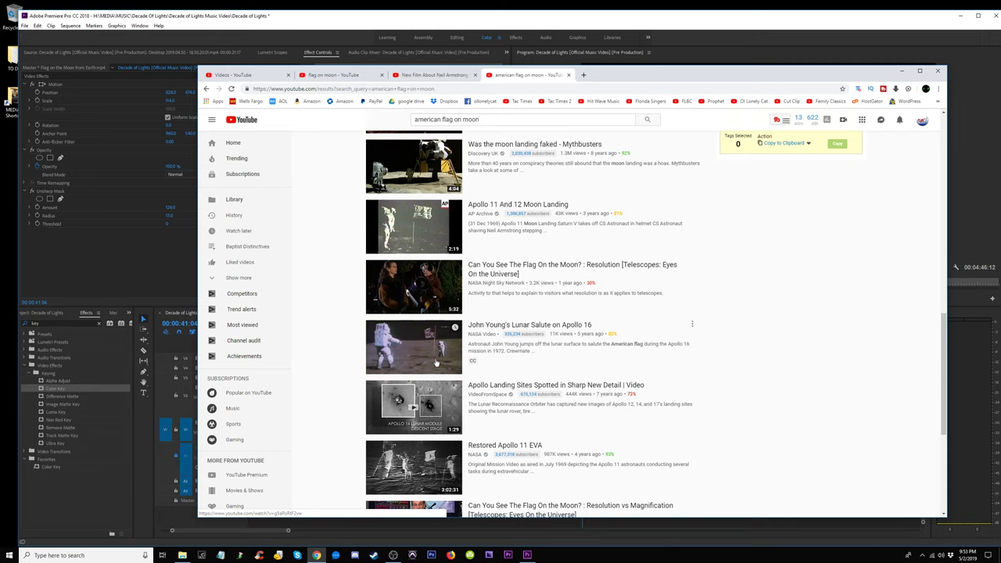
Play John Young's Lunar Salute on Apollo 16 and pause it at the flag scene.
left_click(530, 326)
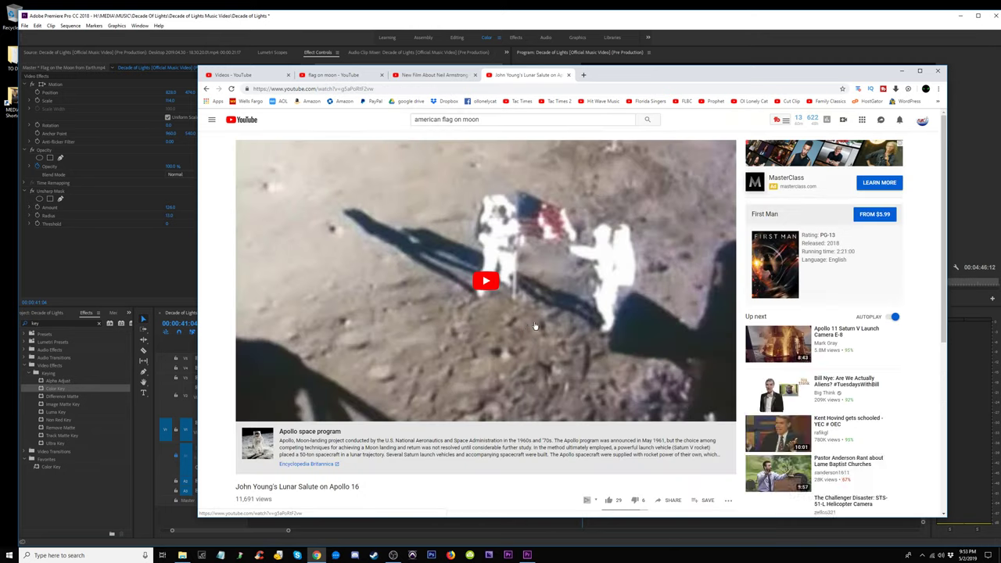
left_click(492, 281)
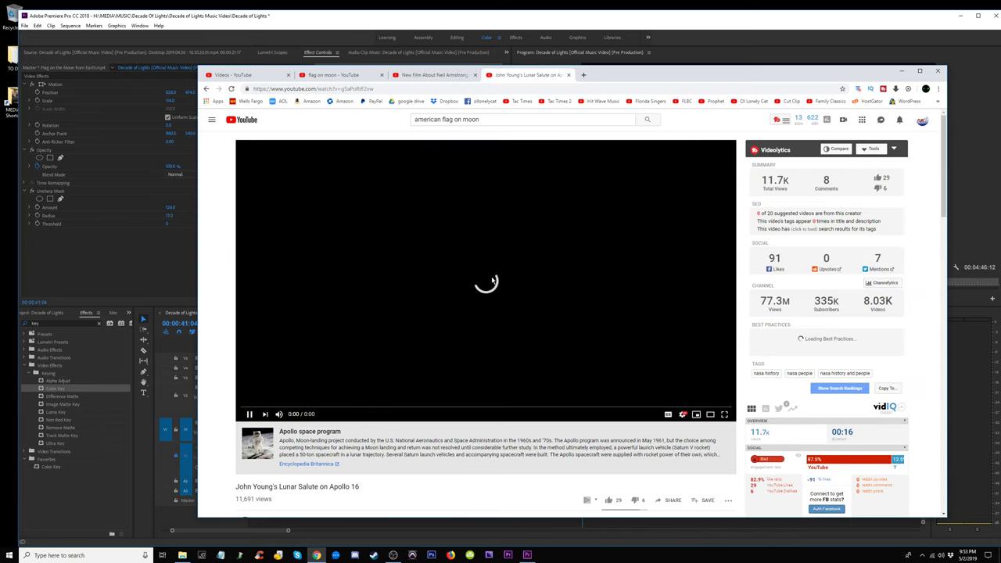
left_click(372, 407)
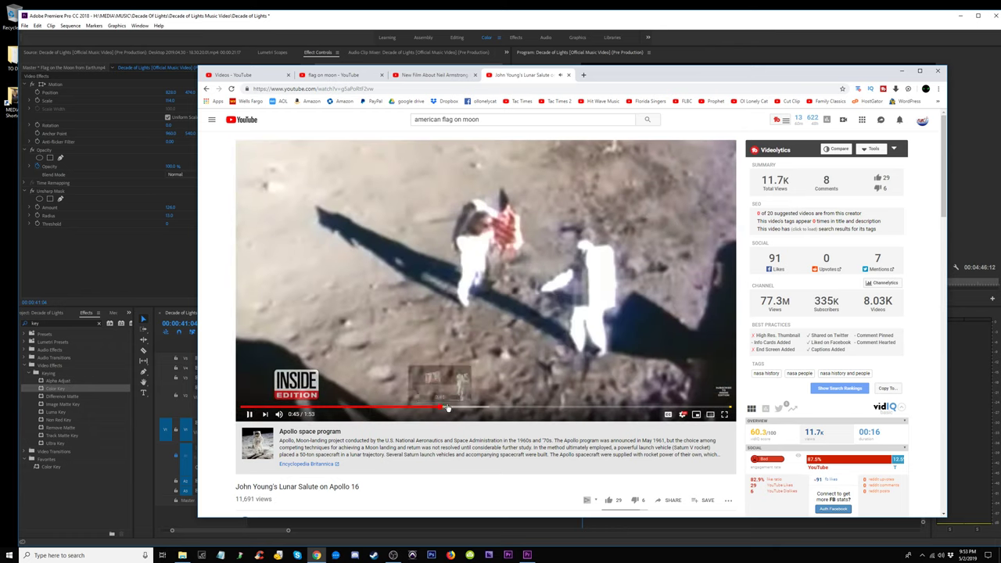
left_click(422, 407)
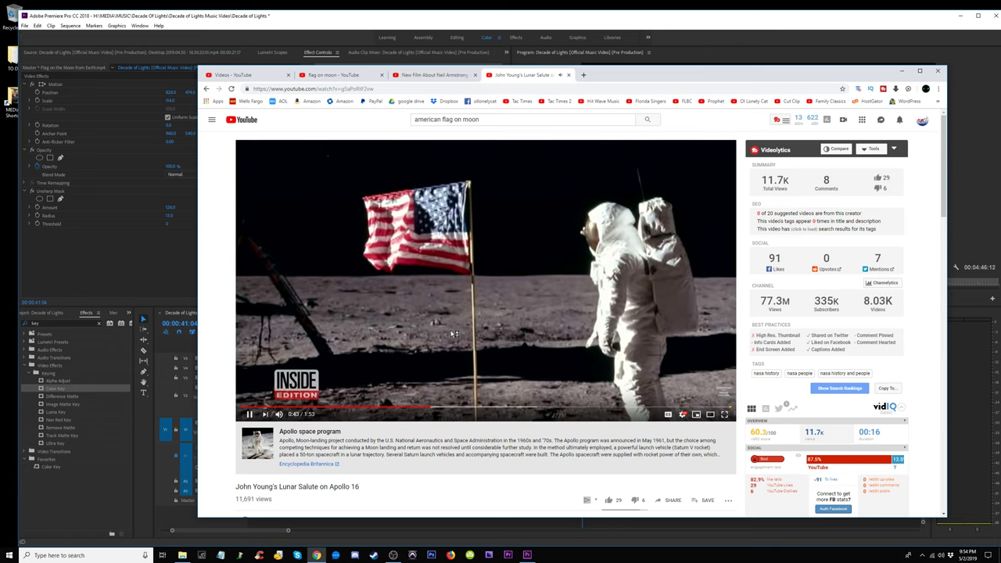
left_click(398, 143)
Return to the 'american flag on moon' results and open the Lunar Salute video in a new tab.
left_click(432, 75)
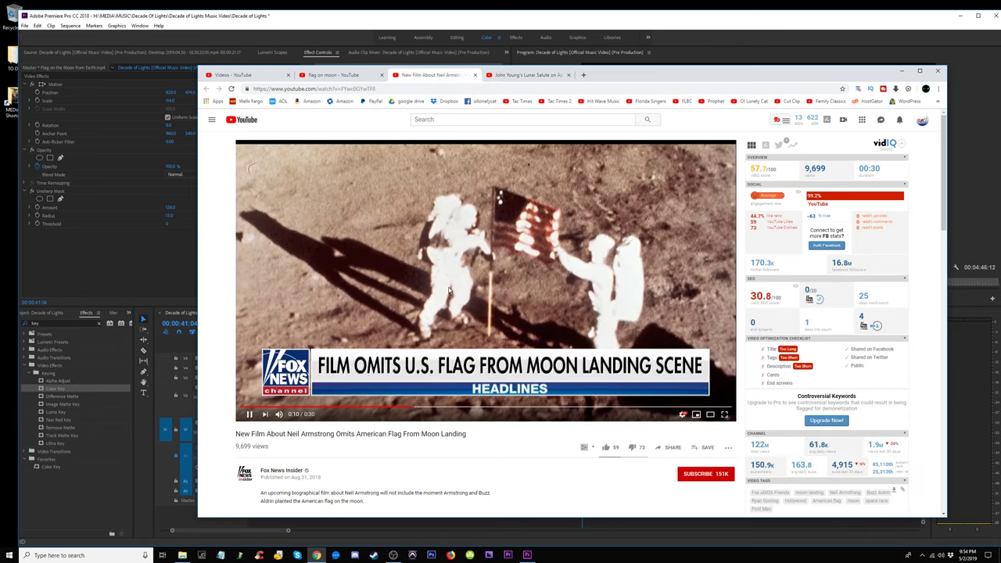
key("ctrl+Tab")
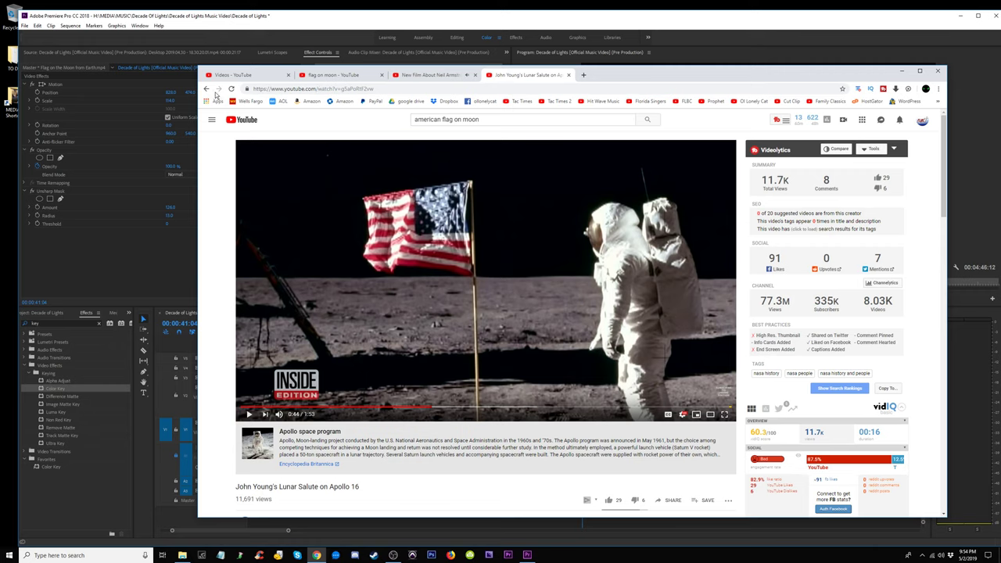
left_click(207, 89)
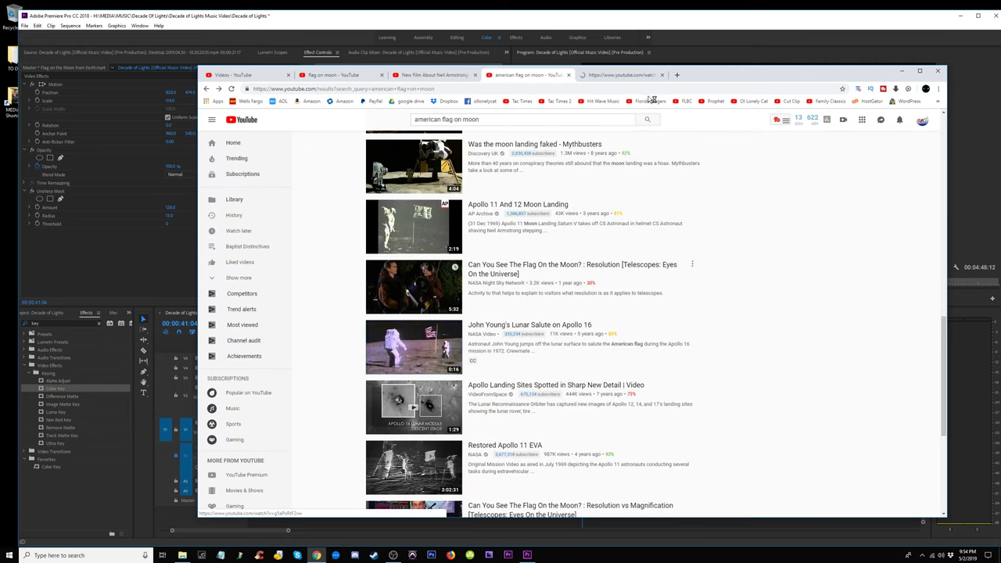
left_click(612, 75)
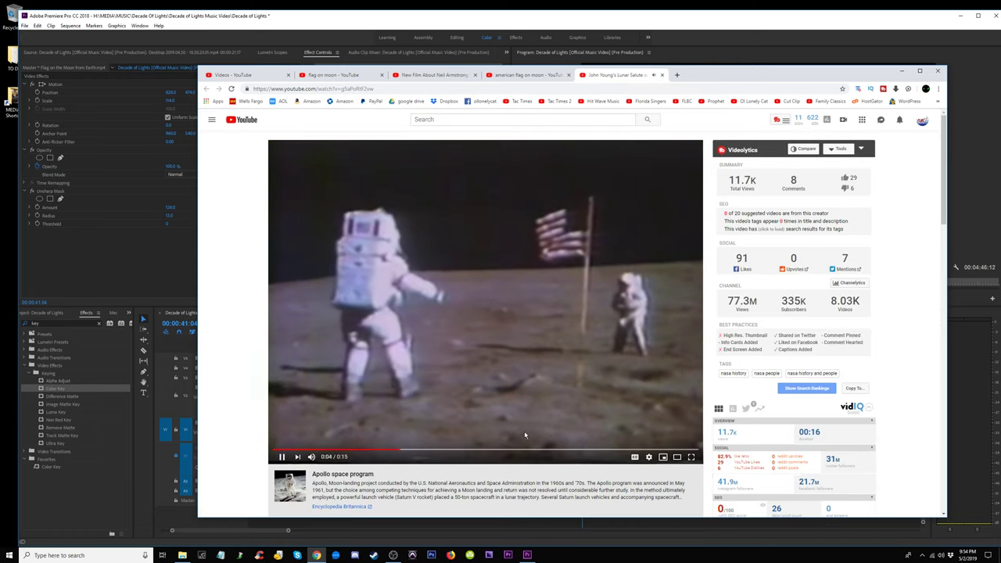
scroll(556, 433, "down", 1)
scroll(556, 428, "down", 1)
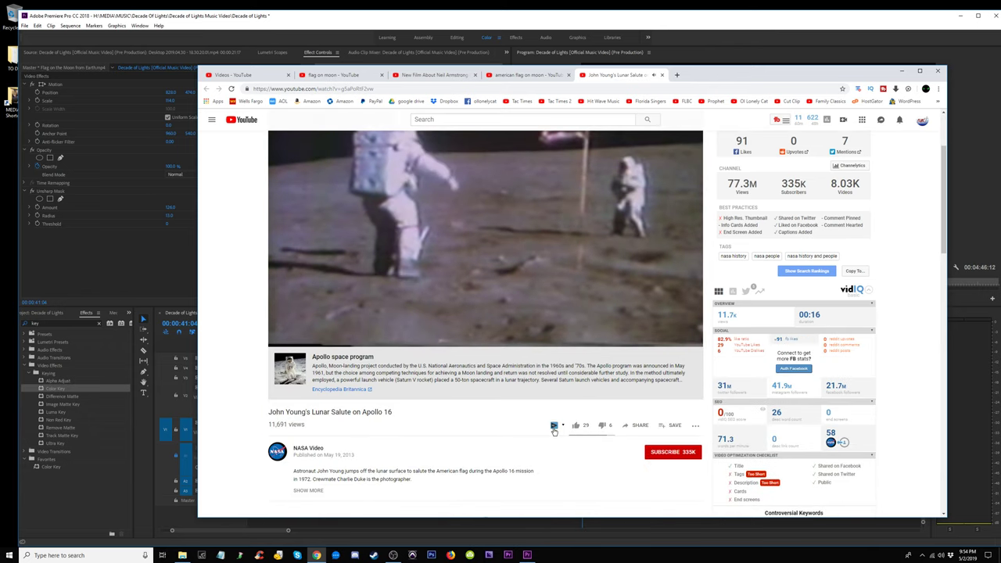
scroll(555, 426, "up", 2)
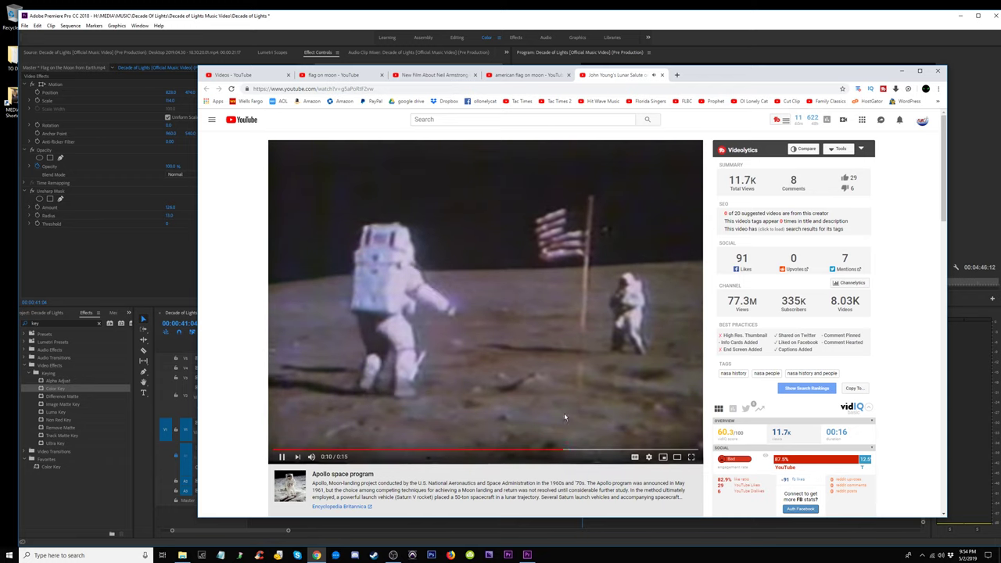
Copy the Lunar Salute link and paste it into 4K Video Downloader, leaving Smart Mode settings unchanged.
right_click(362, 89)
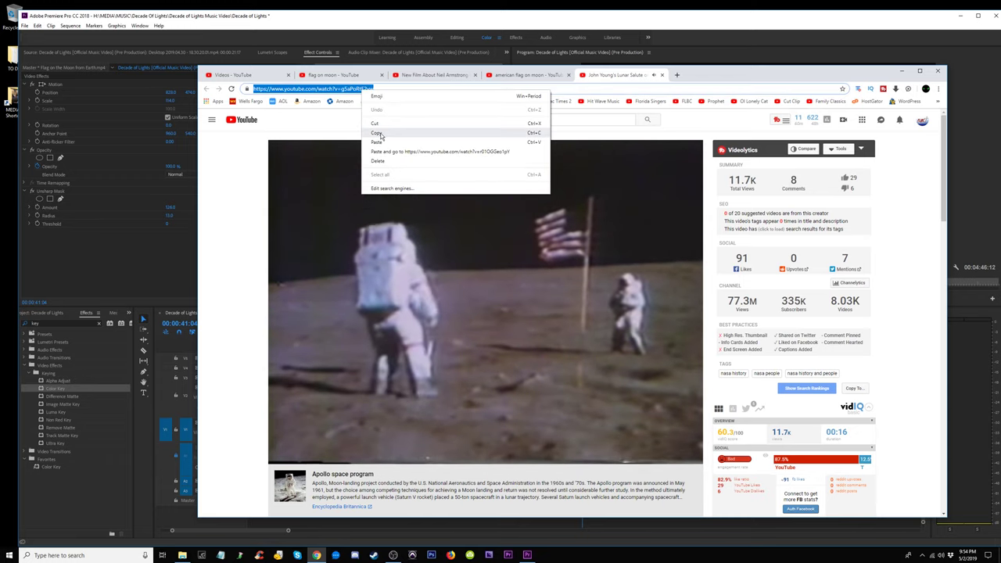
left_click(374, 127)
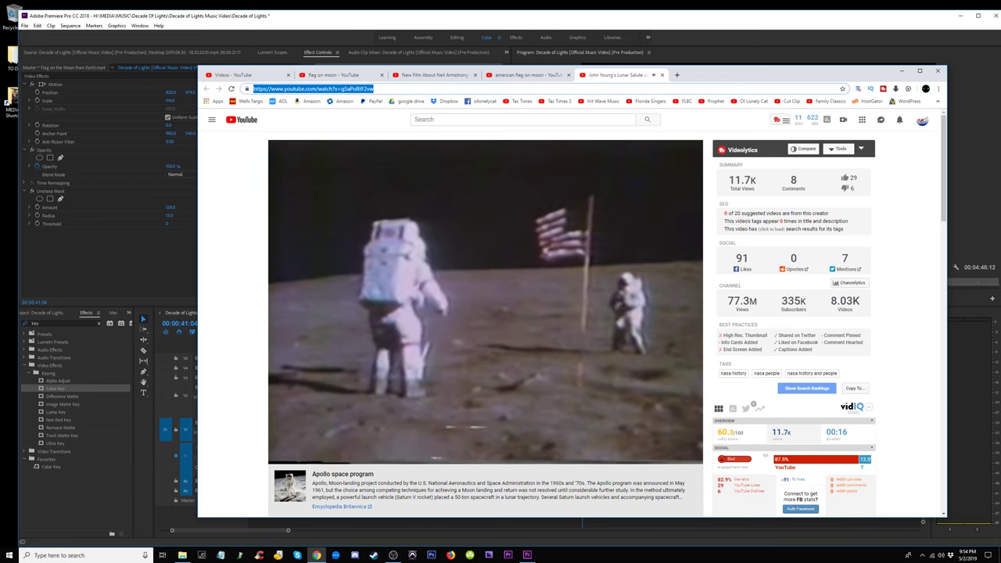
left_click(469, 555)
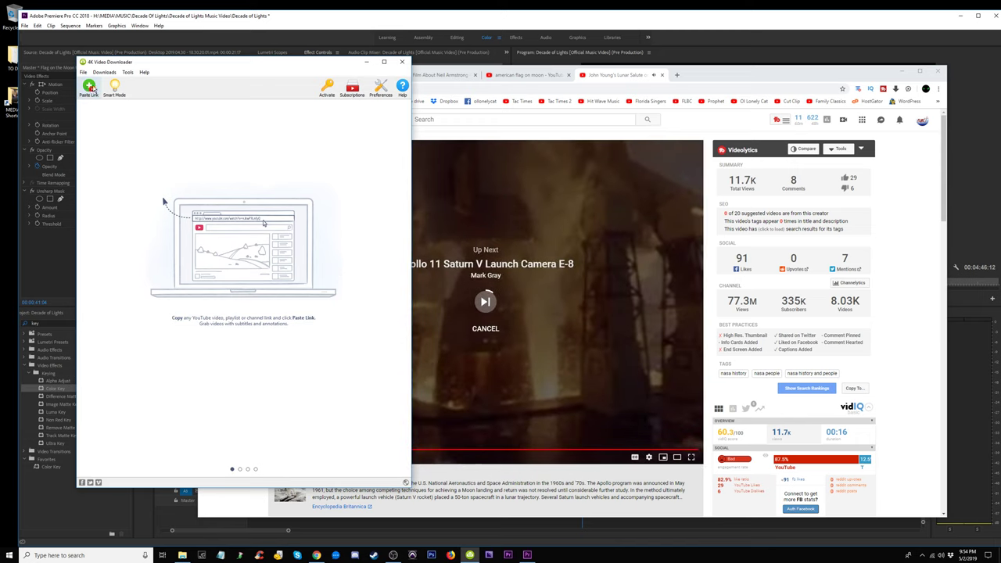
left_click(89, 87)
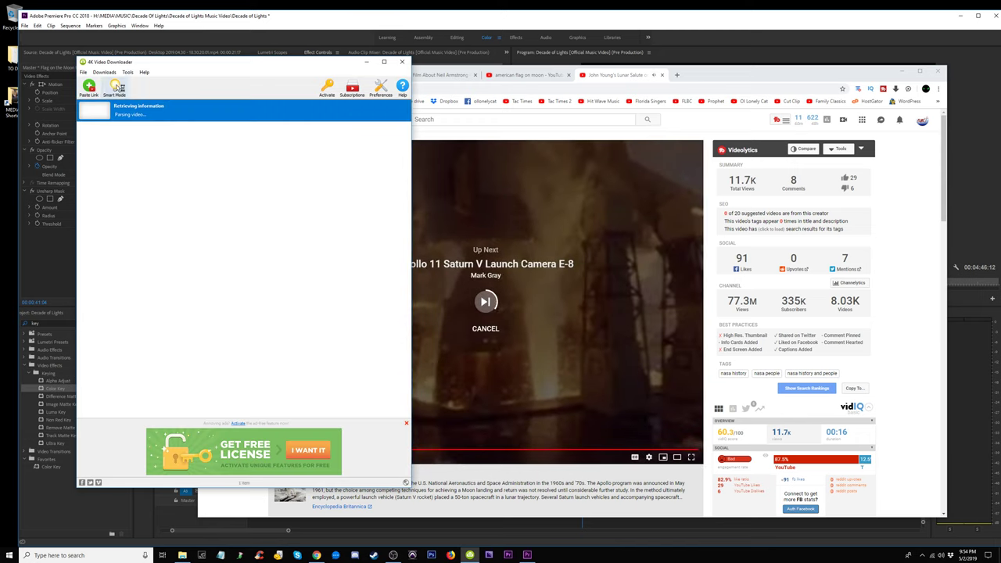
left_click(118, 87)
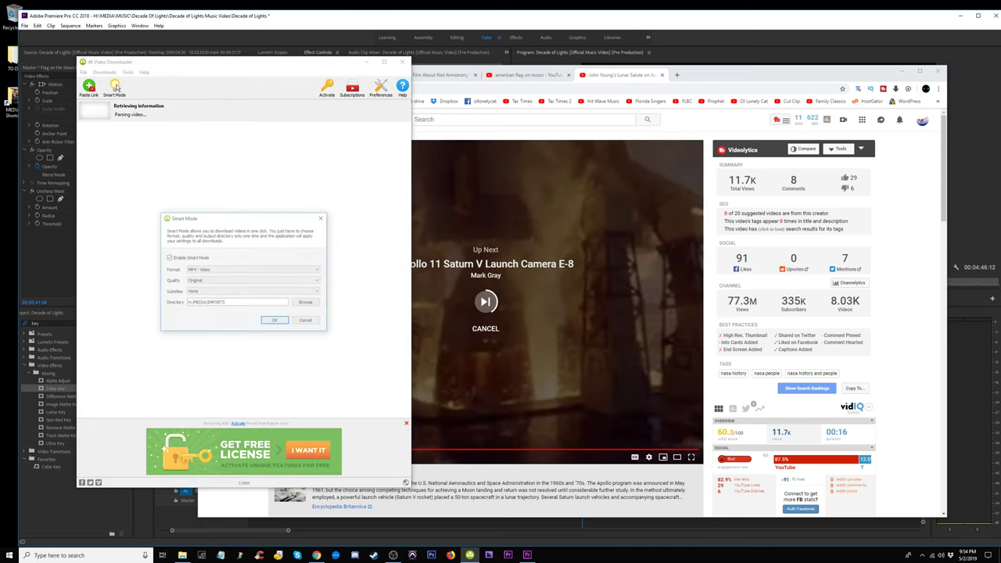
left_click(308, 323)
left_click(516, 264)
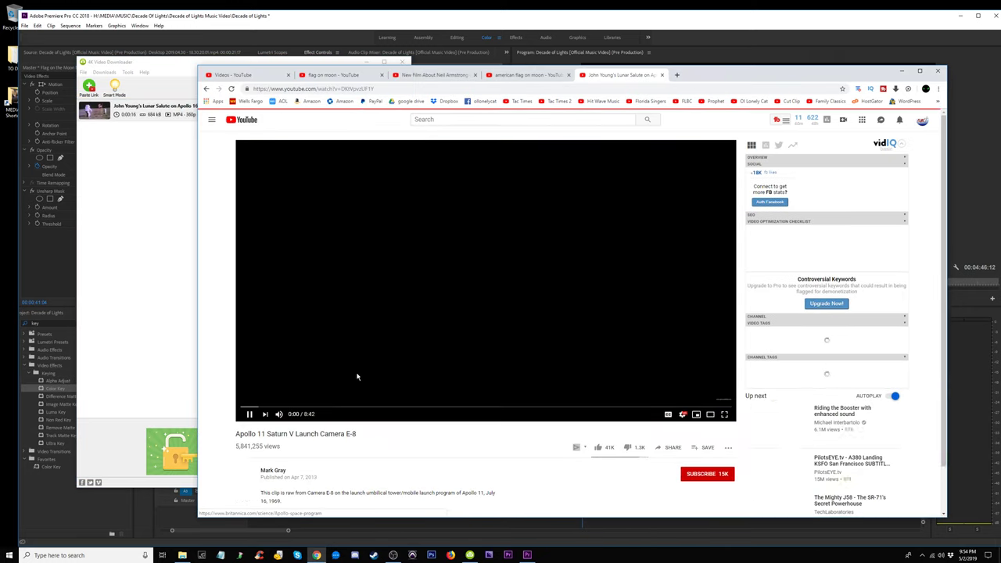
Preview the Apollo 11 Saturn V Launch Camera E-8 footage and pause around 4:29.
left_click(274, 408)
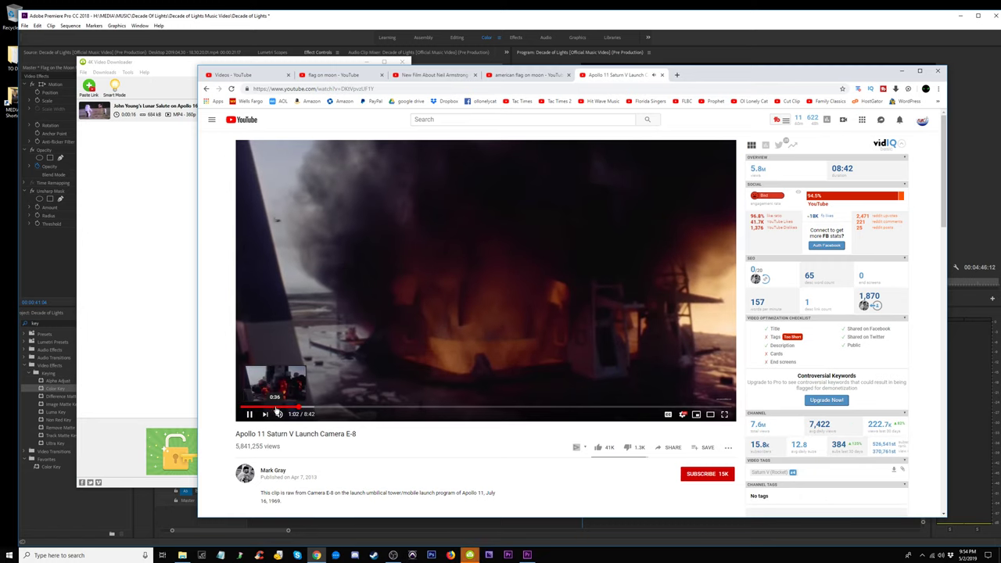
left_click_drag(278, 409, 265, 408)
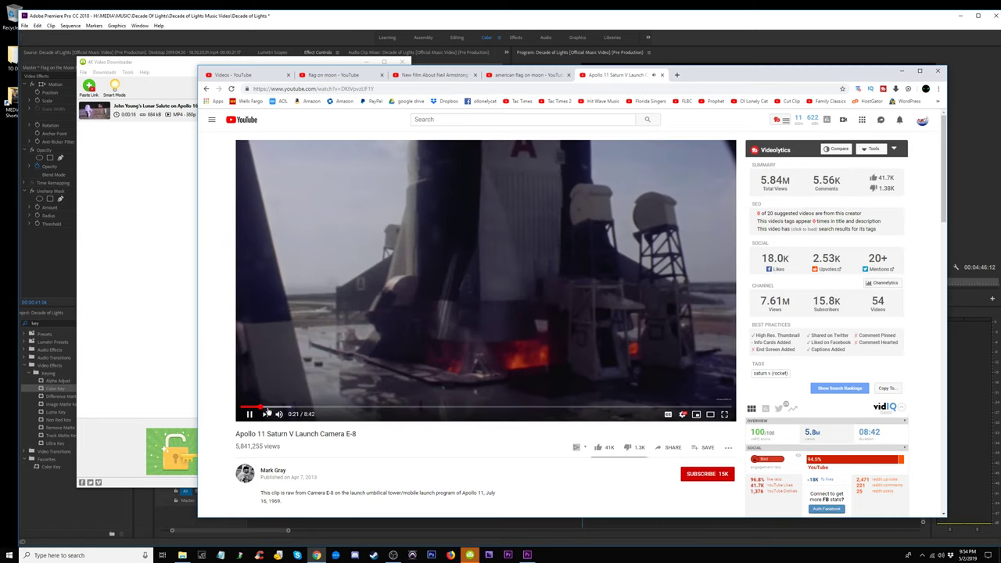
left_click(289, 407)
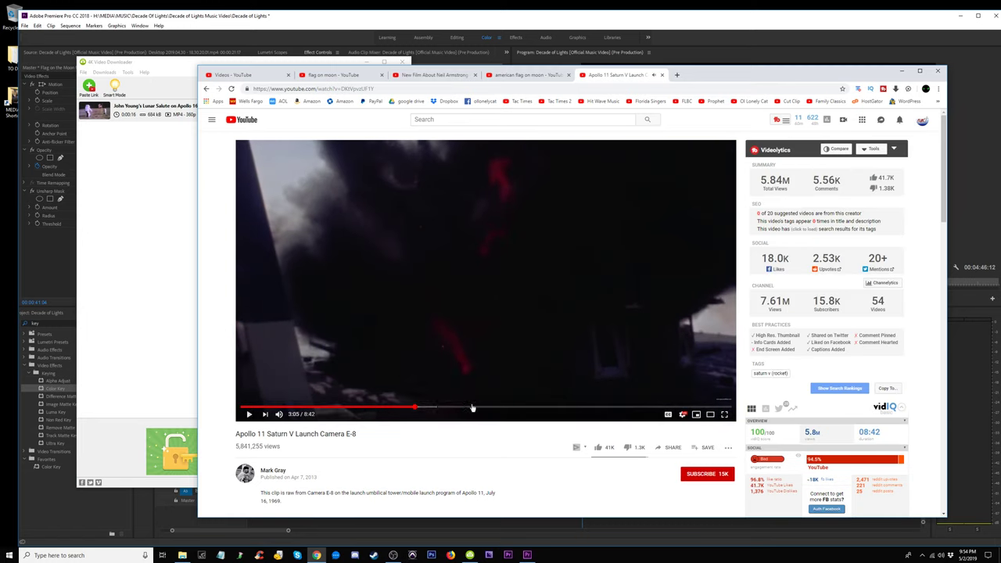
mouse_move(472, 407)
left_mouse_down()
mouse_move(560, 408)
mouse_move(537, 410)
left_mouse_up()
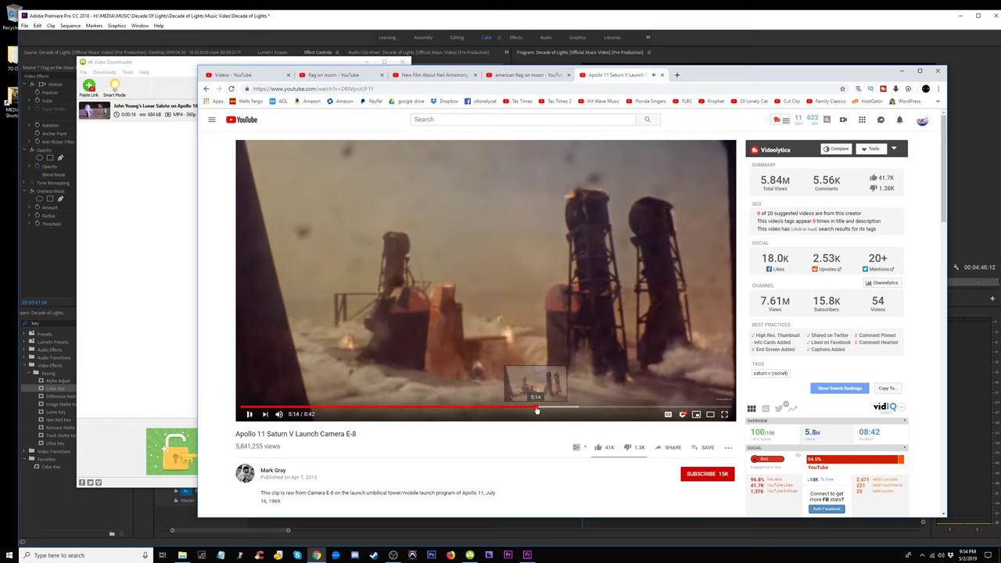
left_click_drag(537, 410, 488, 411)
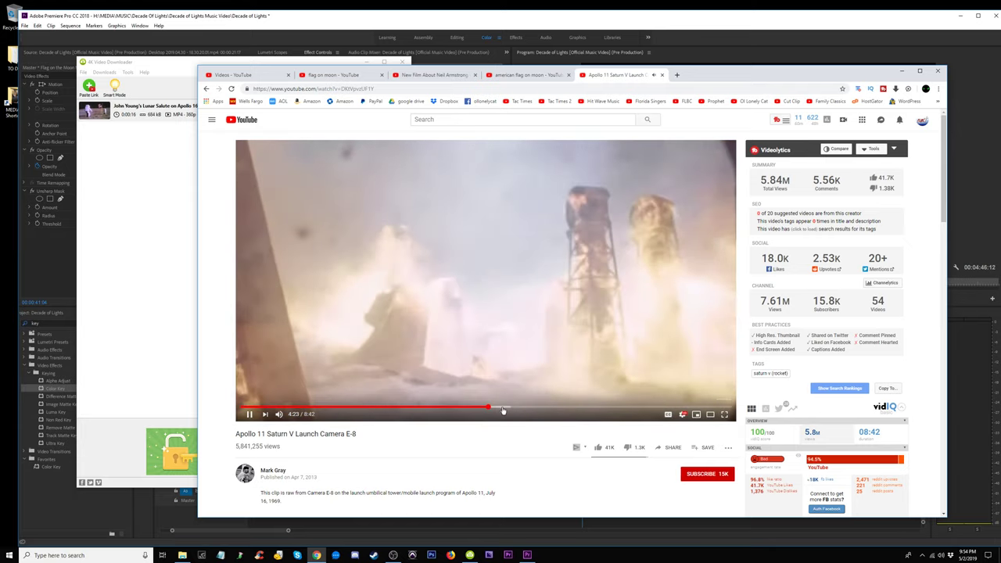
left_click(284, 209)
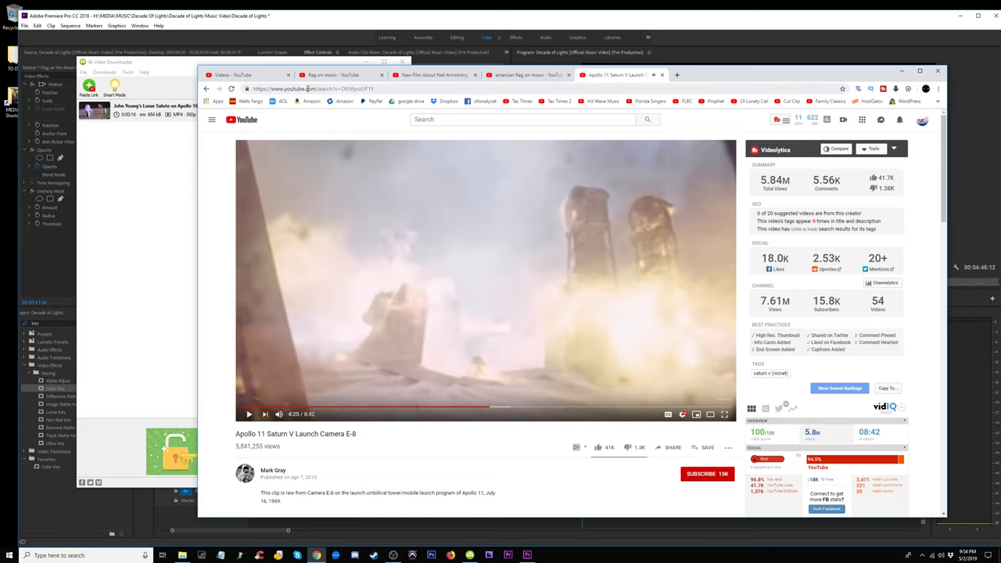
Copy the Saturn V video's link and paste it into 4K Video Downloader.
right_click(308, 89)
left_click(333, 133)
left_click(88, 86)
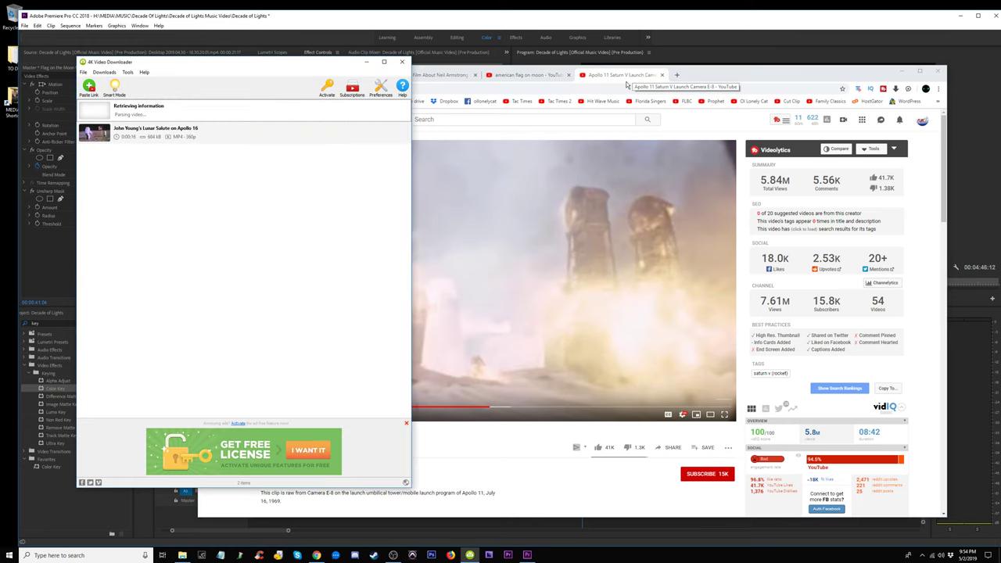
Close the extra YouTube tabs and minimize Chrome to reveal the downloader.
left_click(627, 82)
left_click(558, 77)
left_click(570, 77)
left_click(570, 77)
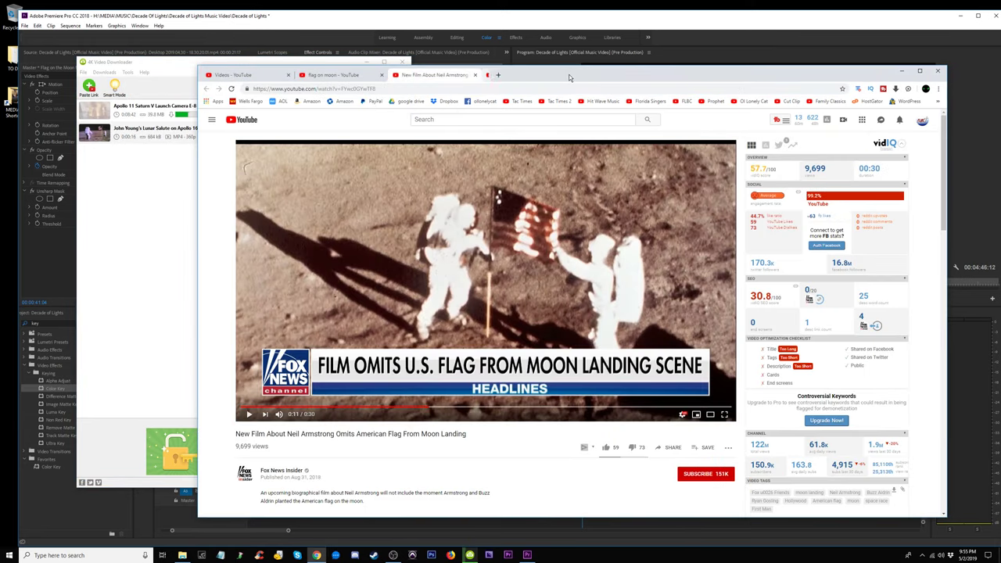
left_click(474, 76)
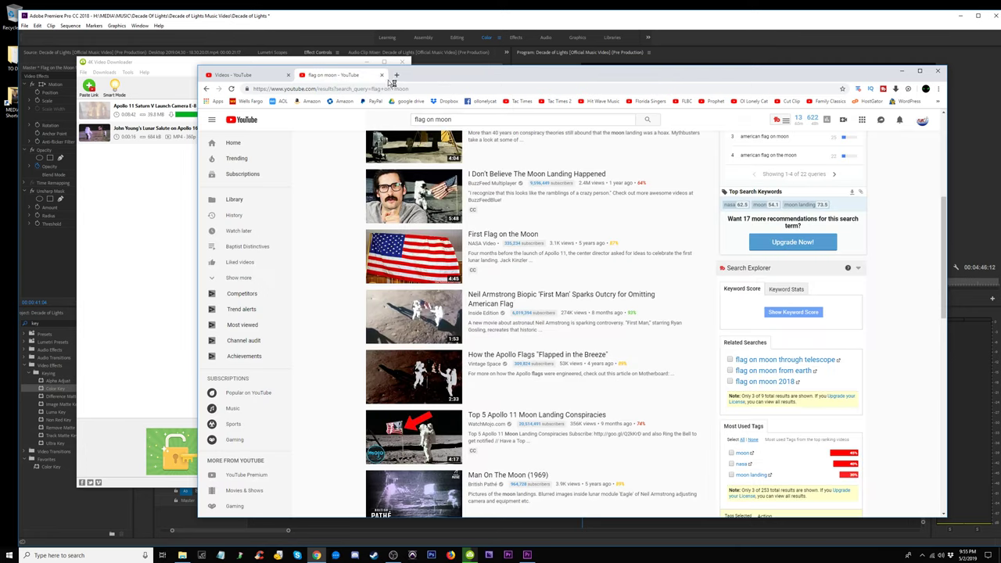
left_click(381, 75)
left_click(893, 73)
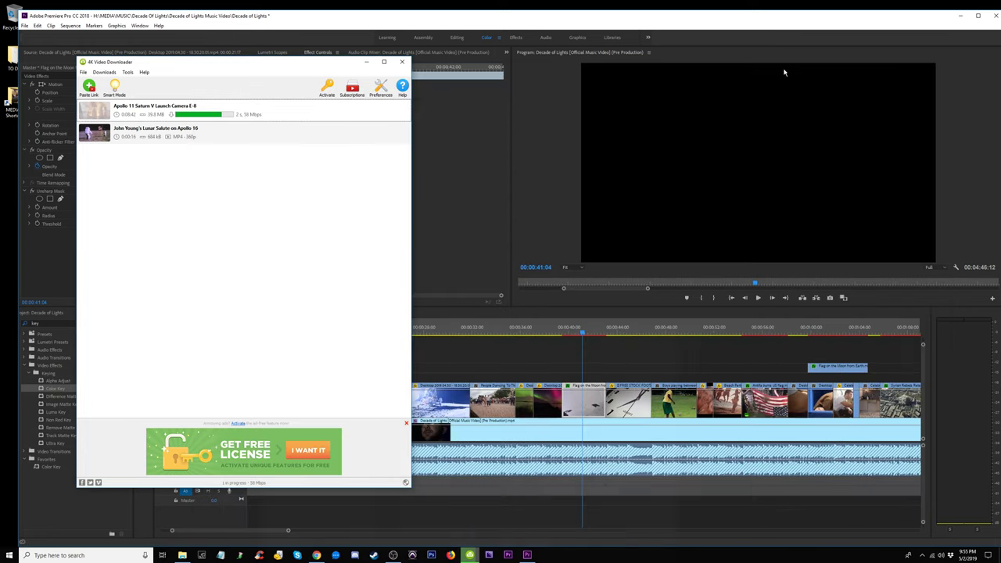
Show the Lunar Salute download in its IMPORTS folder and select both downloaded videos.
right_click(148, 131)
left_click(179, 144)
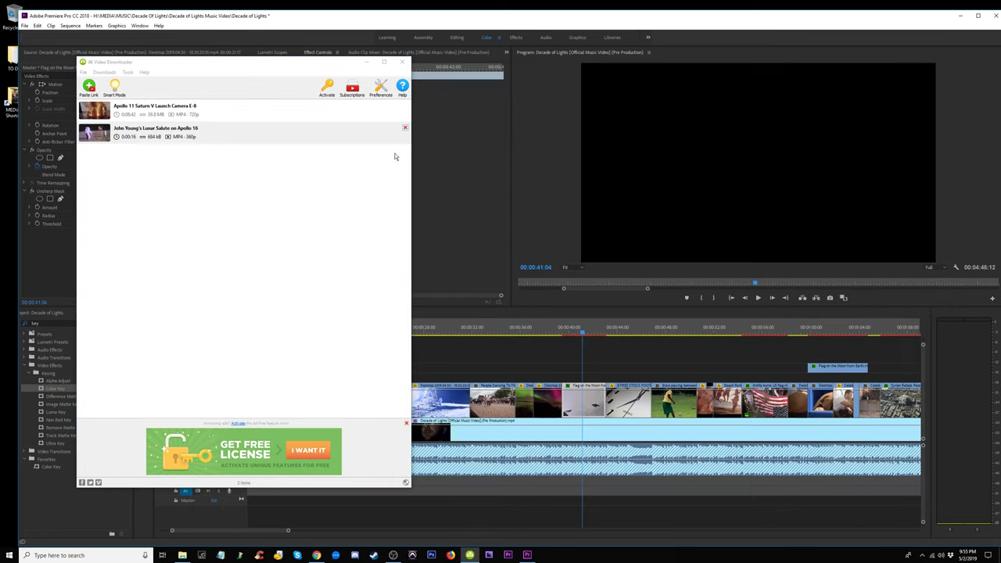
left_click_drag(472, 333, 333, 267)
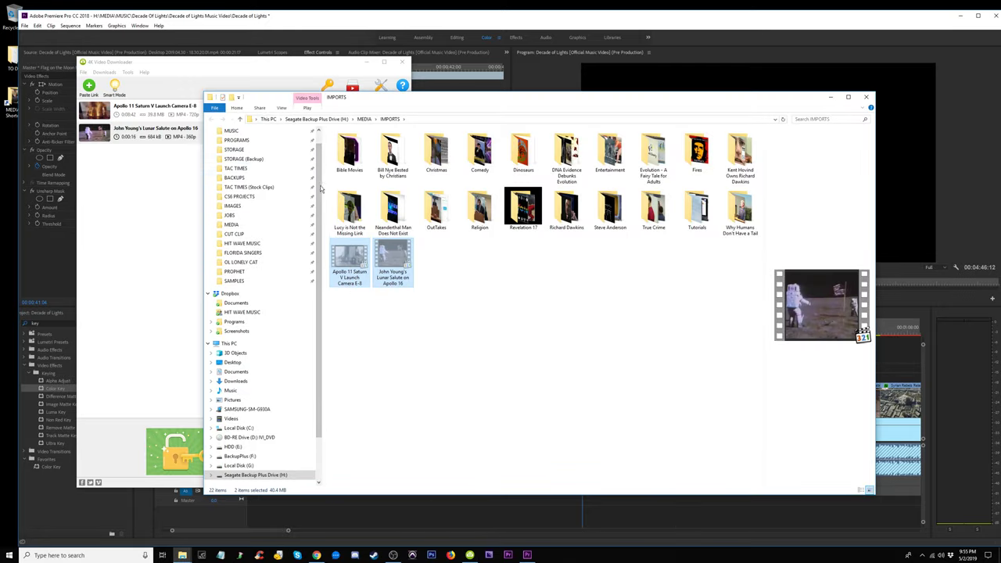
Navigate to the MUSIC > Decade Of Lights > Decade of Lights Music Video folder.
left_click(255, 133)
left_click(388, 395)
scroll(372, 380, "down", 3)
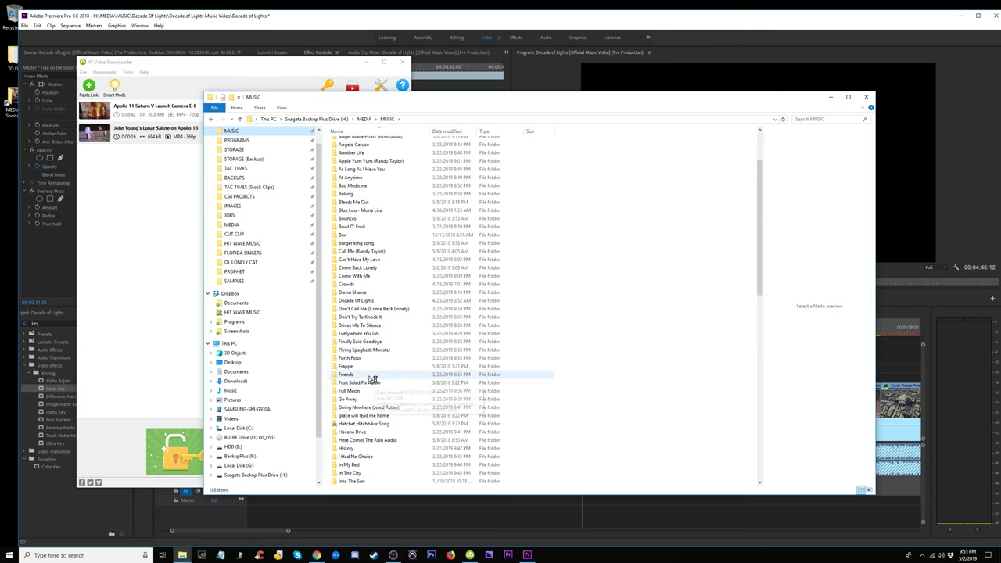
left_click(362, 302)
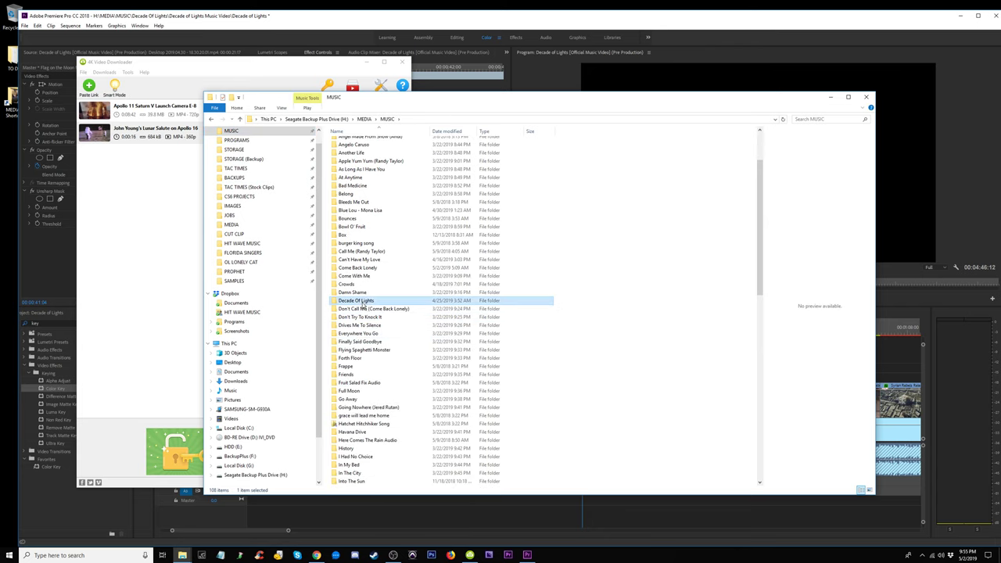
double_click(368, 303)
double_click(360, 146)
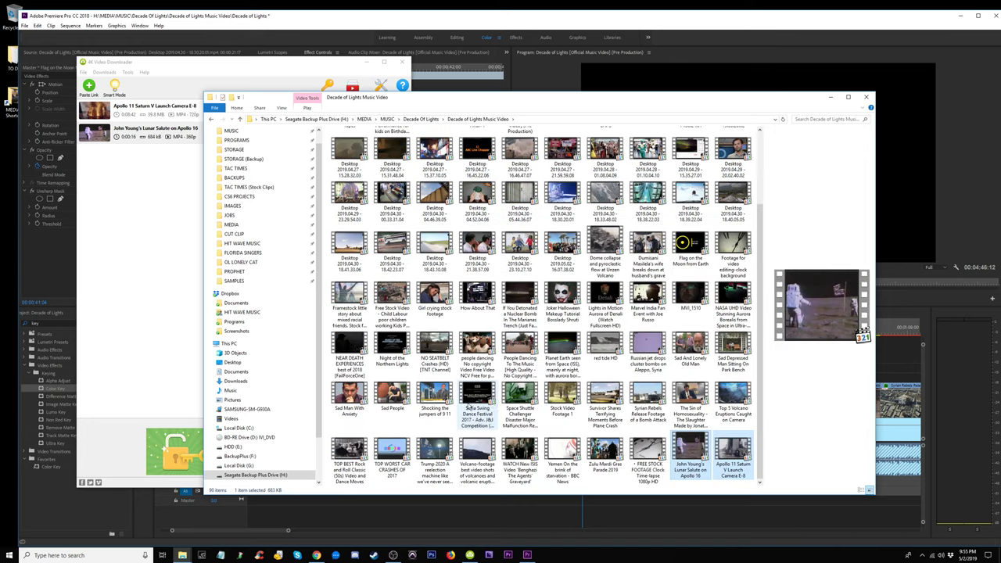
Drag the Saturn V launch and Lunar Salute clips onto the Premiere timeline.
left_click_drag(635, 94, 437, 91)
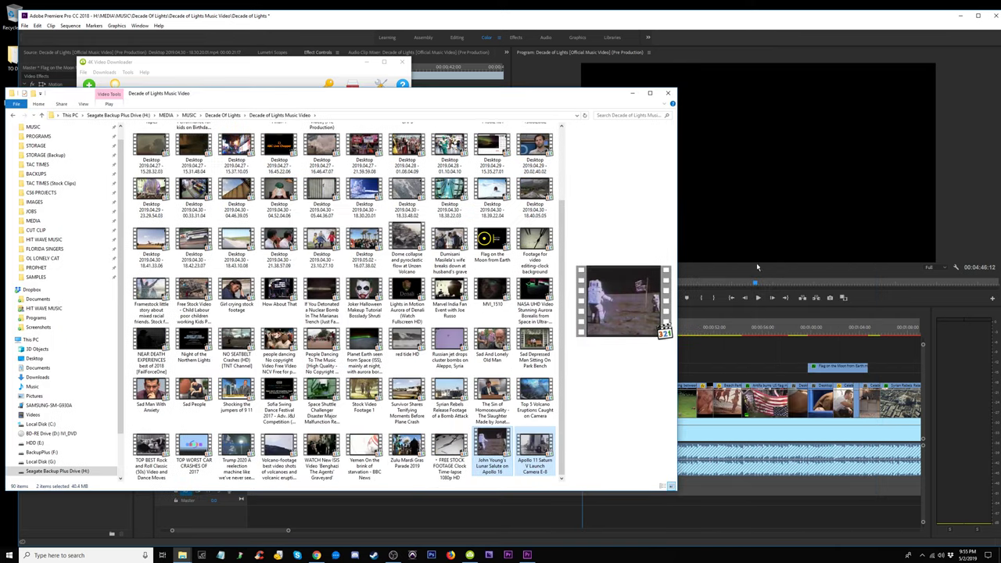
left_click_drag(845, 333, 846, 336)
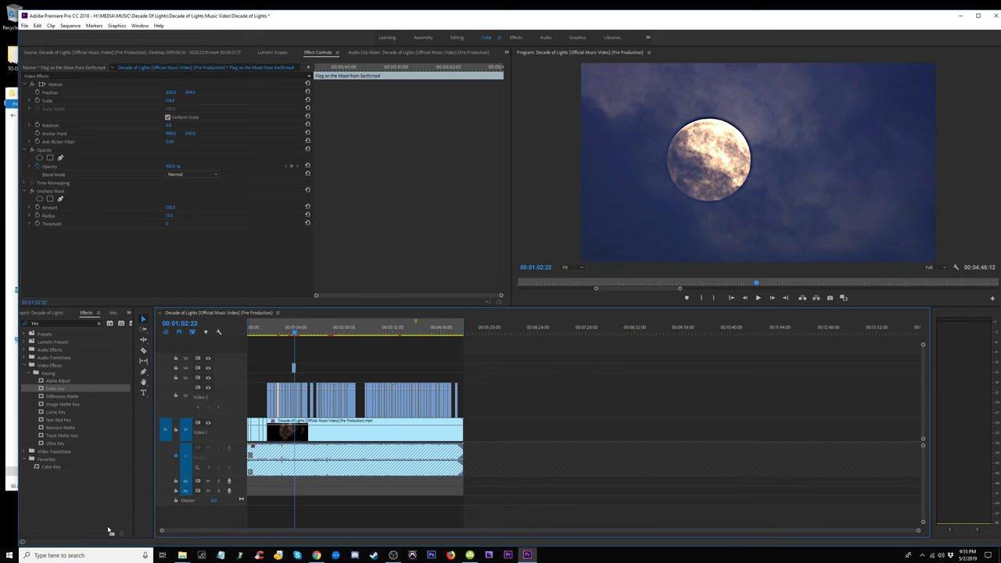
mouse_move(185, 557)
left_click(223, 496)
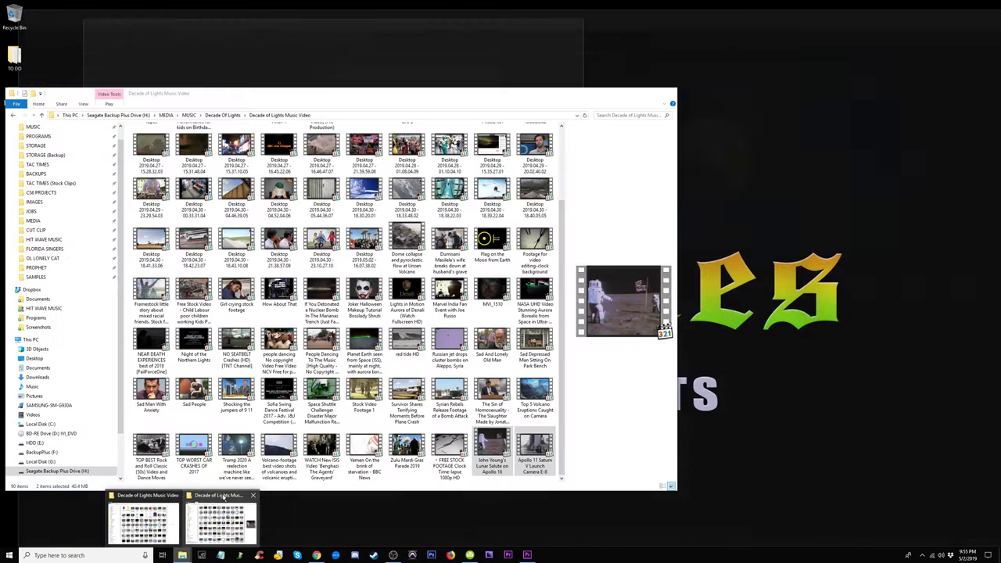
mouse_move(758, 429)
left_mouse_down()
mouse_move(923, 436)
mouse_move(899, 435)
left_mouse_up()
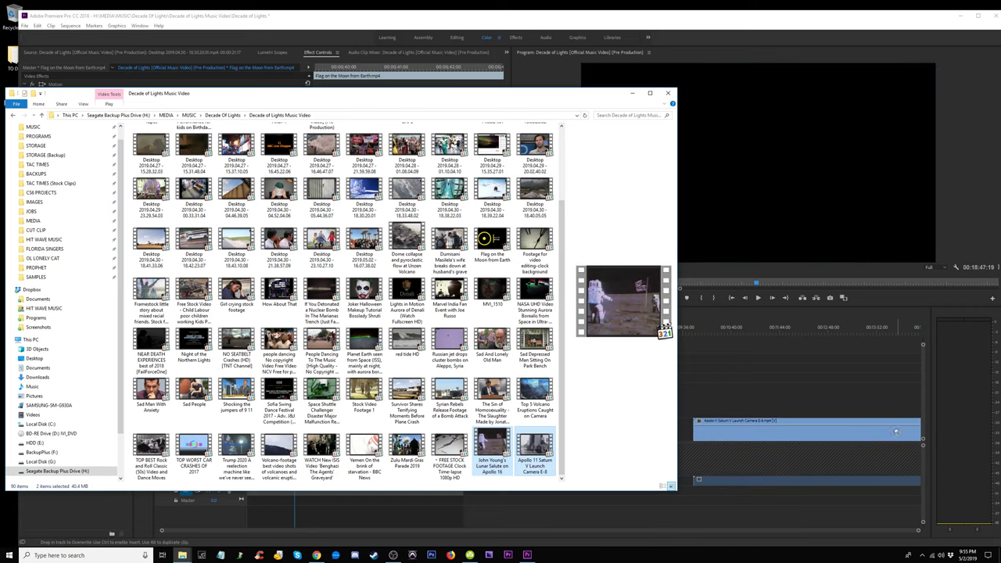
Place the Lunar Salute clip right after the Saturn V launch clip and zoom in on it.
key("minus")
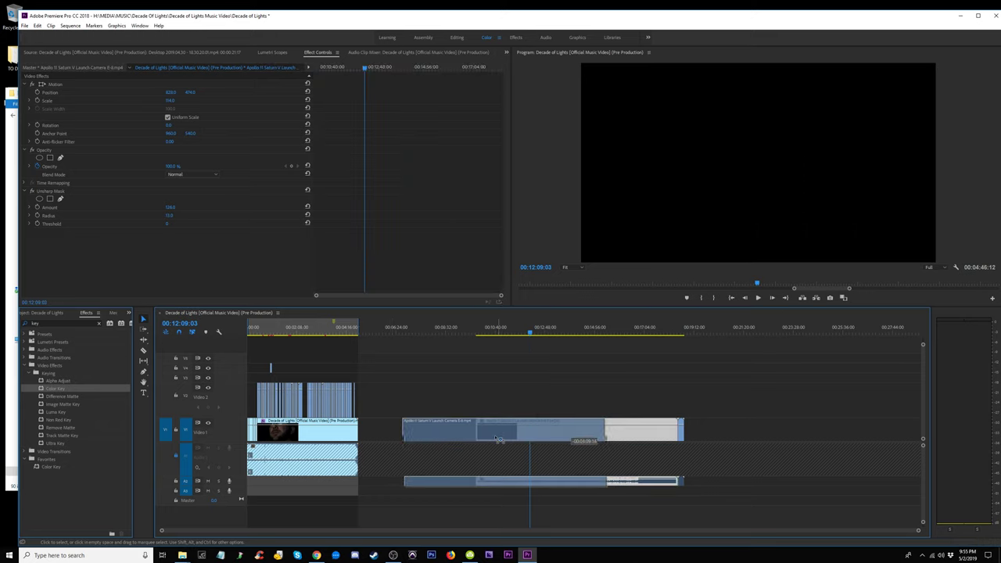
left_click_drag(570, 441, 473, 440)
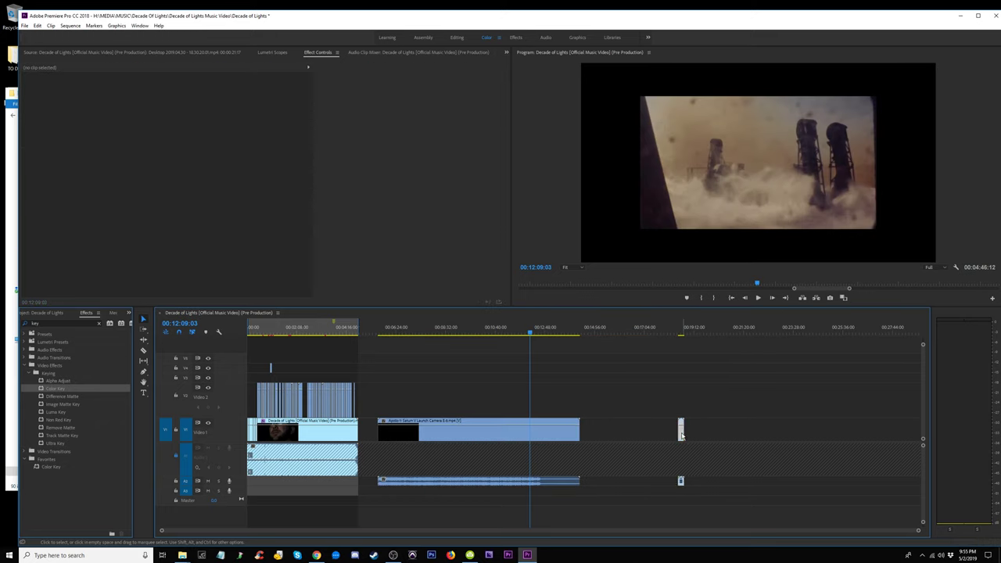
left_click_drag(680, 436, 601, 481)
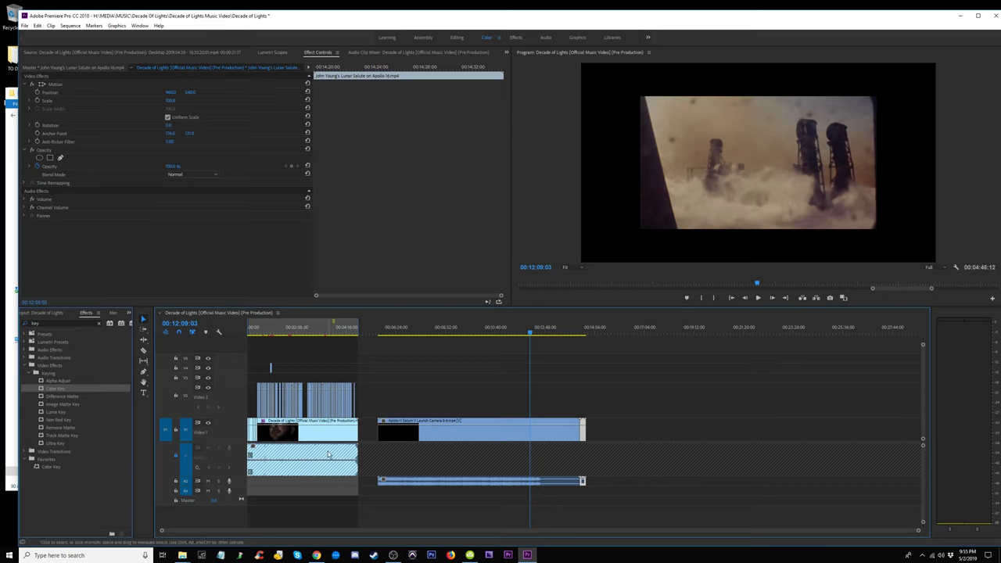
left_click_drag(530, 332, 587, 338)
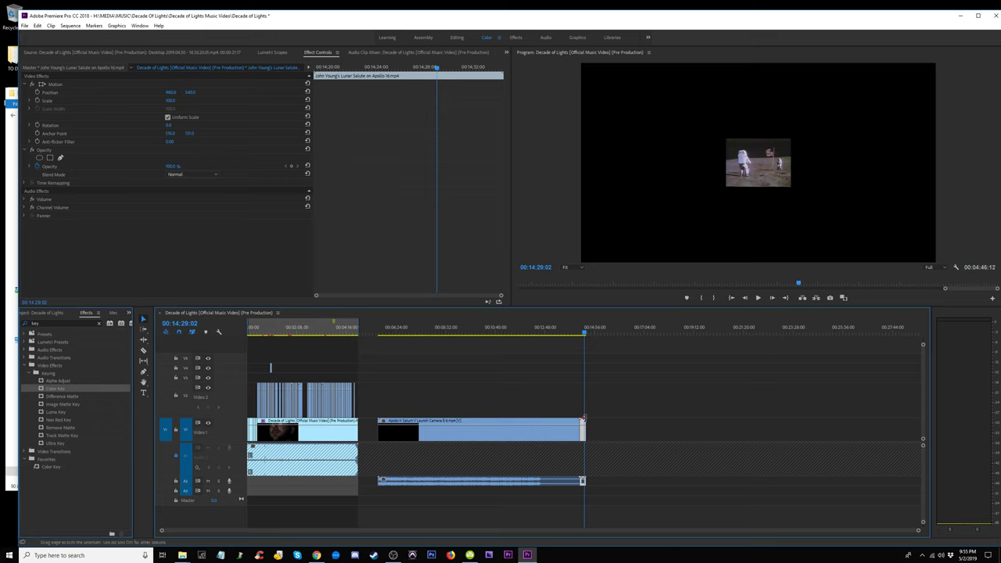
key("equal")
key("equal")
key("equal")
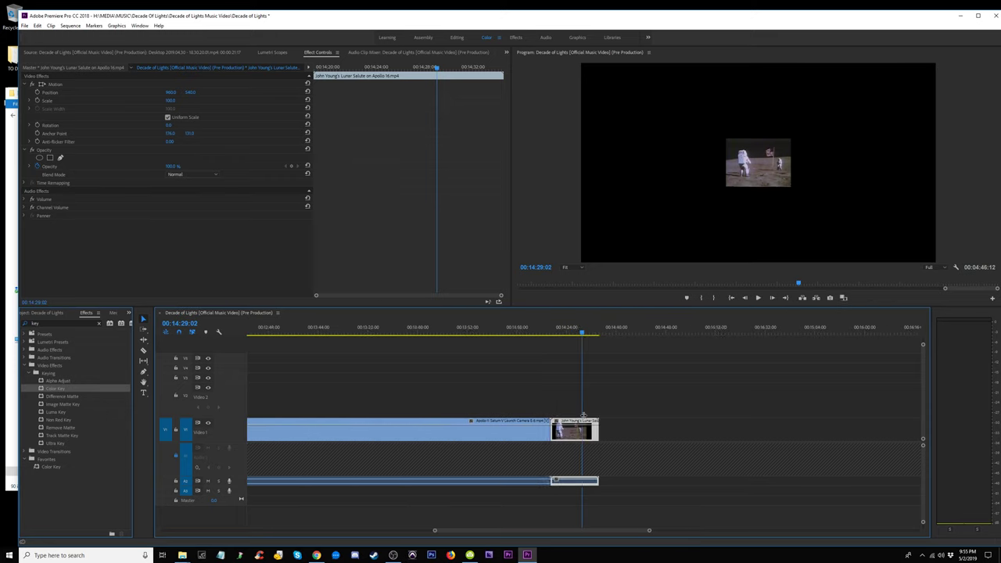
key("equal")
key("equal")
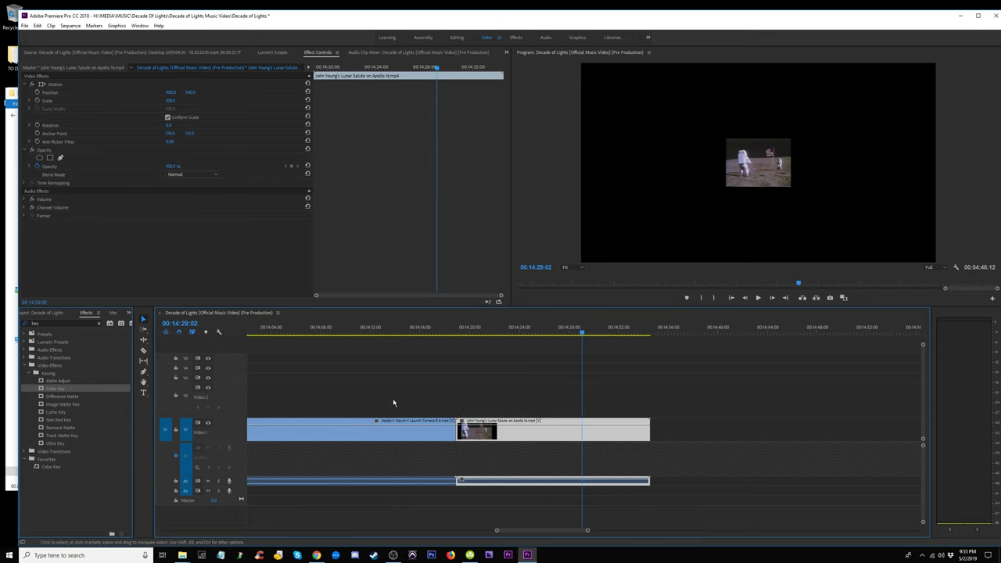
Scale the Lunar Salute clip to 559 and shift it lower in the frame.
left_click(565, 394)
left_click(565, 430)
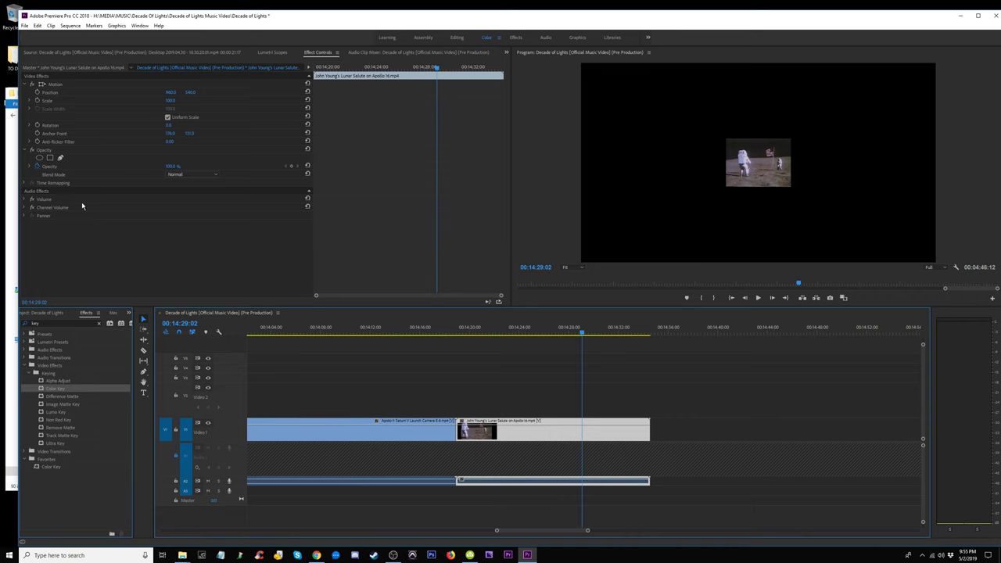
left_click_drag(169, 100, 258, 100)
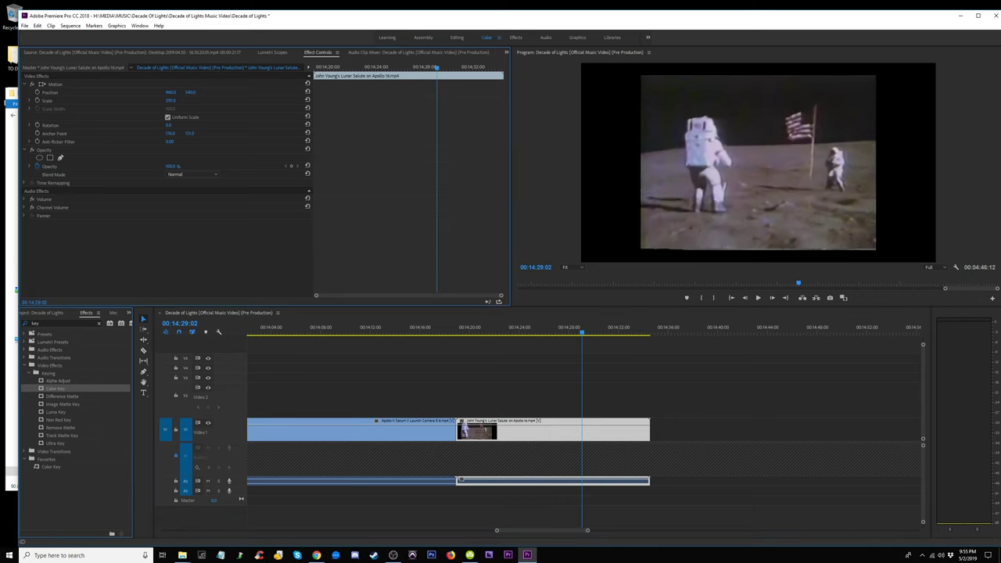
left_click_drag(170, 100, 211, 100)
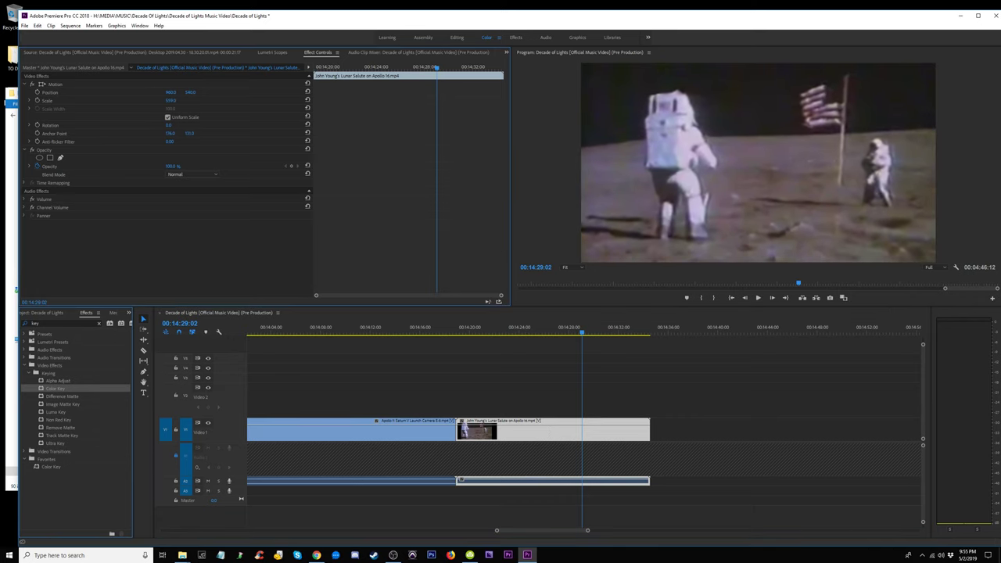
left_click_drag(174, 102, 173, 100)
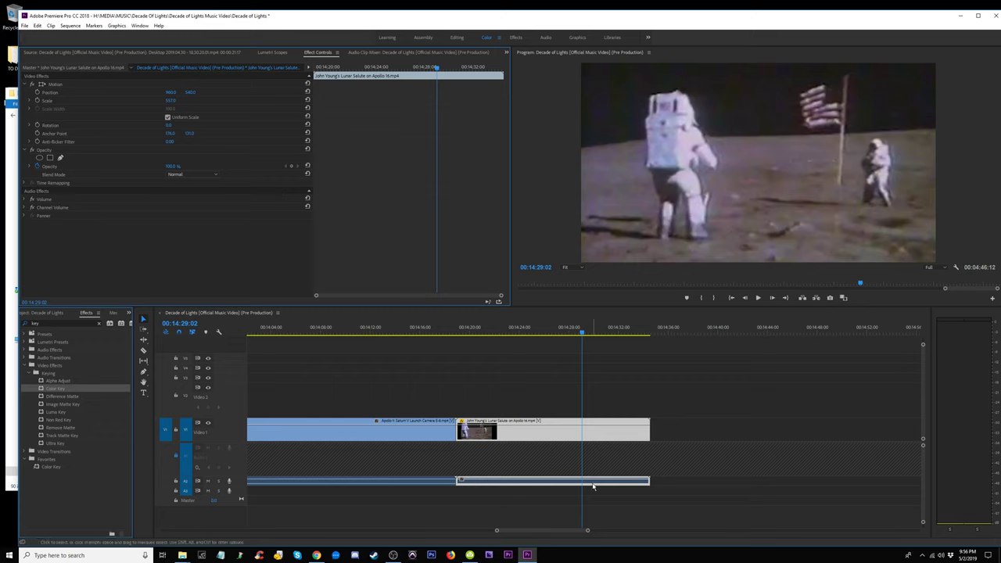
left_click_drag(189, 93, 188, 92)
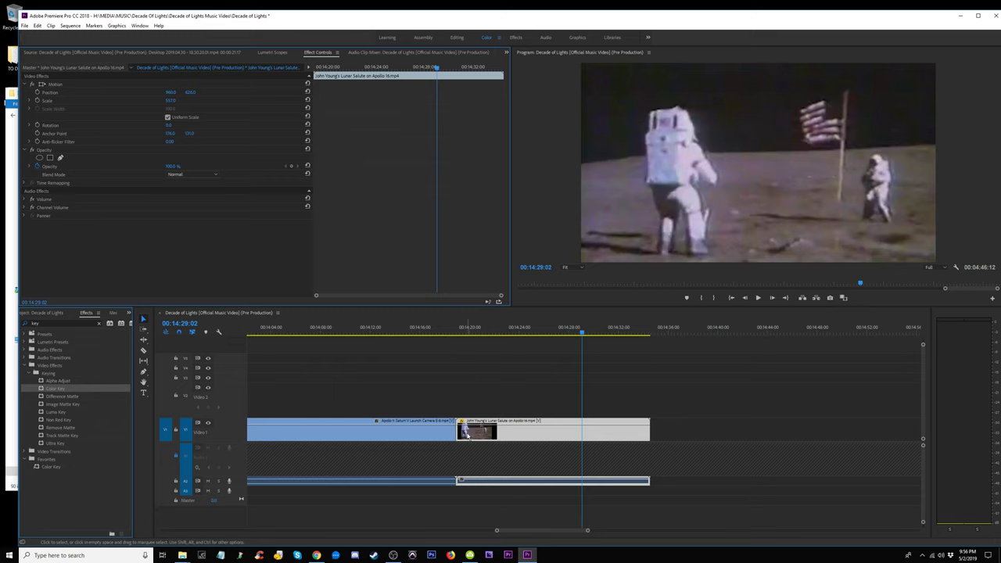
Trim both the start and end of the Lunar Salute clip, then zoom the timeline out.
left_click_drag(467, 435, 553, 434)
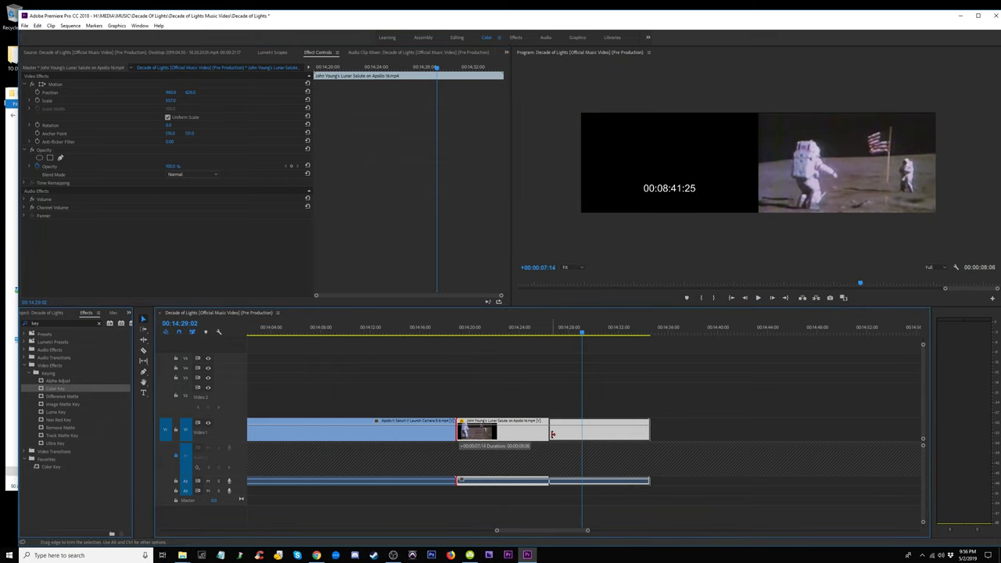
left_click_drag(649, 430, 592, 430)
key("minus")
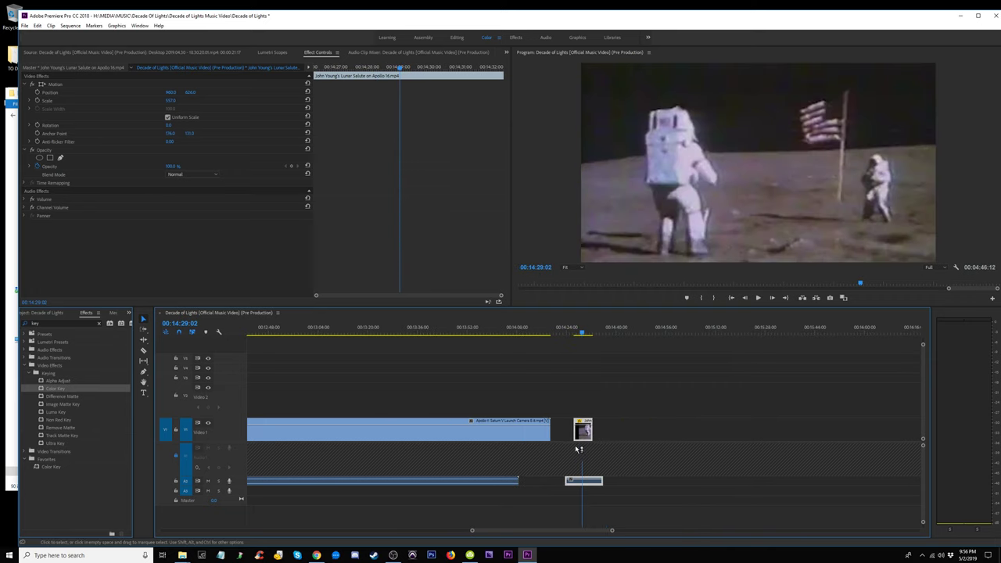
key("minus")
key("minus")
key("minus")
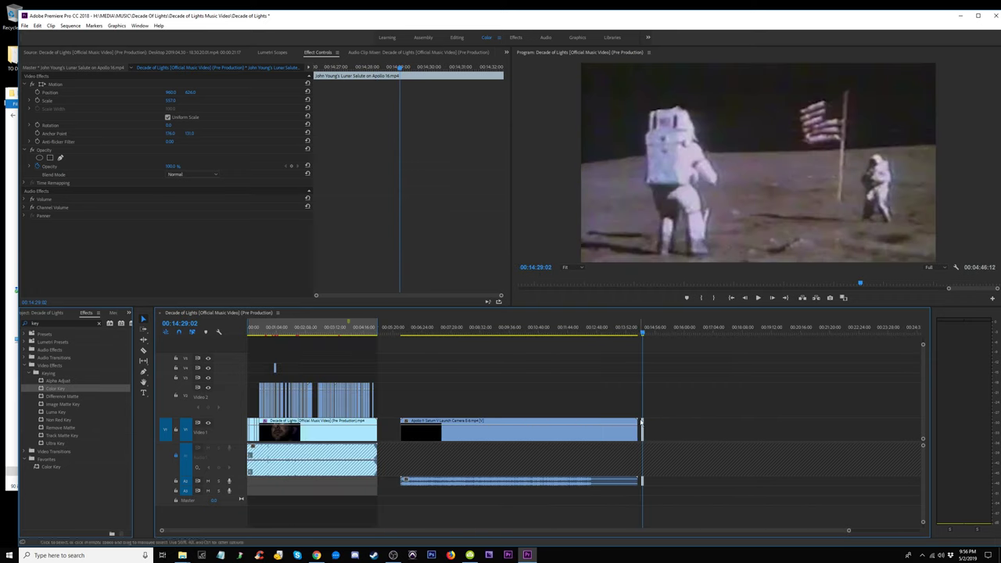
Try moving the Lunar Salute clip earlier in the sequence, then undo those moves.
mouse_move(643, 423)
left_mouse_down()
mouse_move(392, 431)
mouse_move(480, 396)
left_mouse_up()
key("equal")
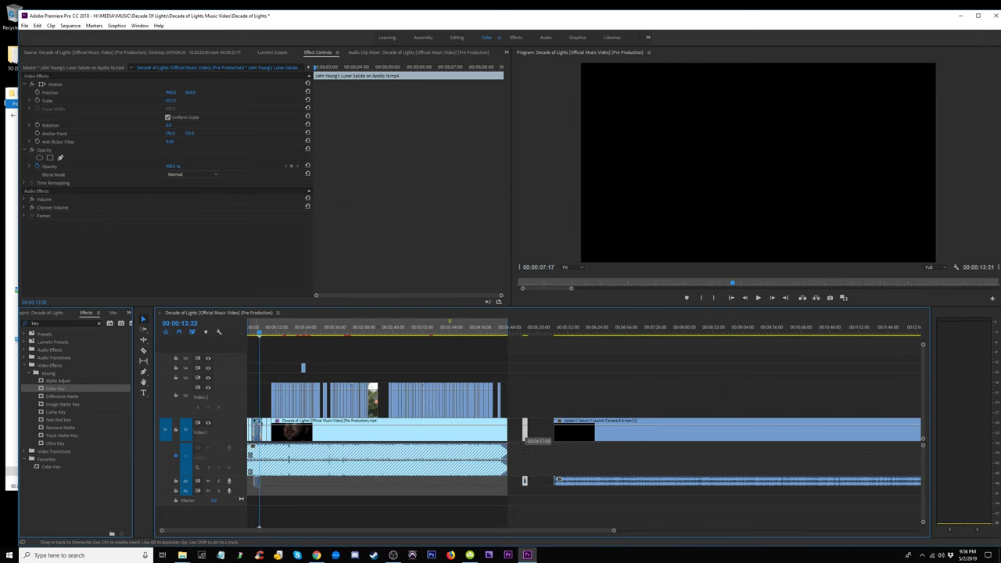
left_click_drag(524, 425, 255, 400)
key("ctrl+z")
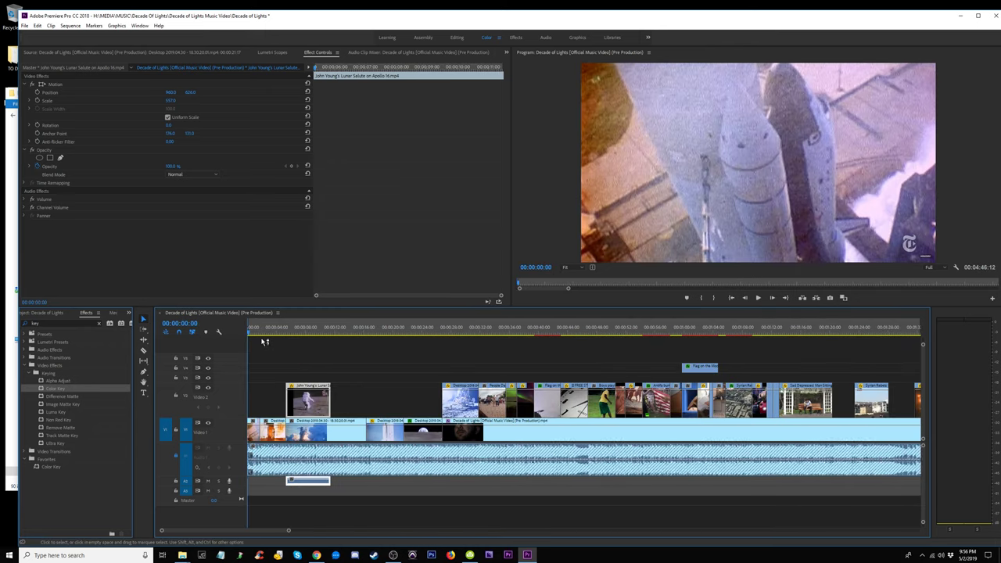
key("ctrl+z")
key("ctrl+z")
key("ctrl+z")
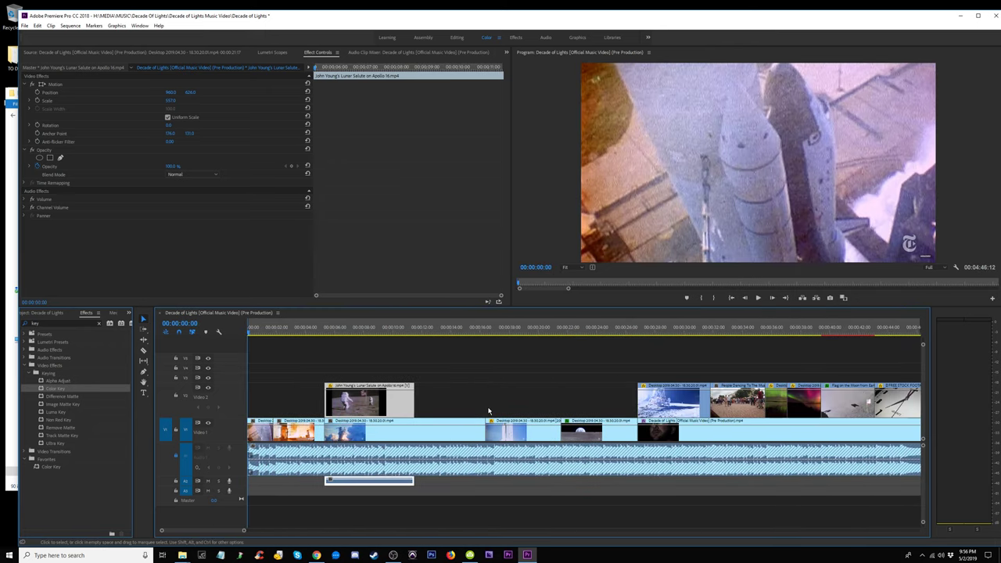
left_click(600, 328)
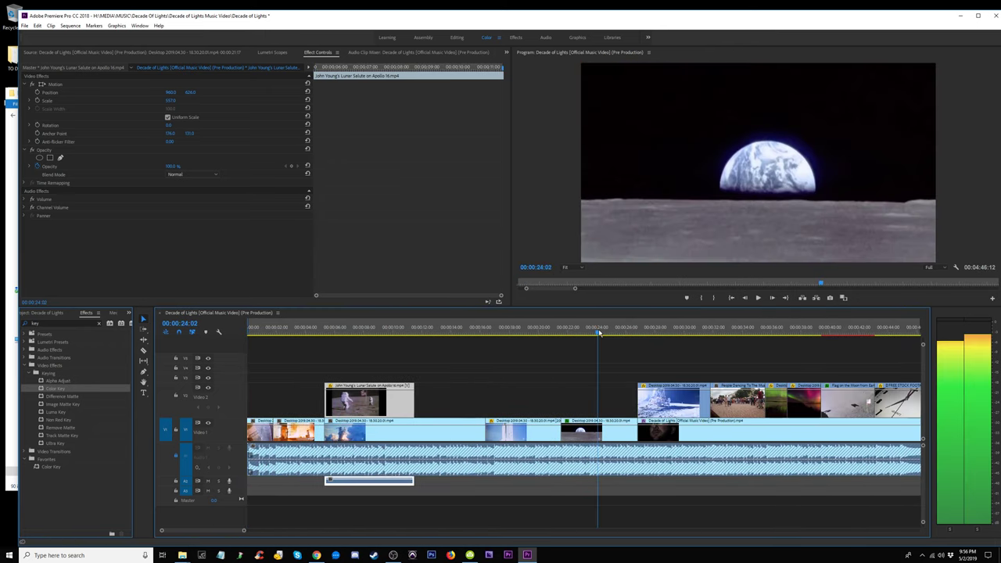
key("ctrl+z")
key("ctrl+z")
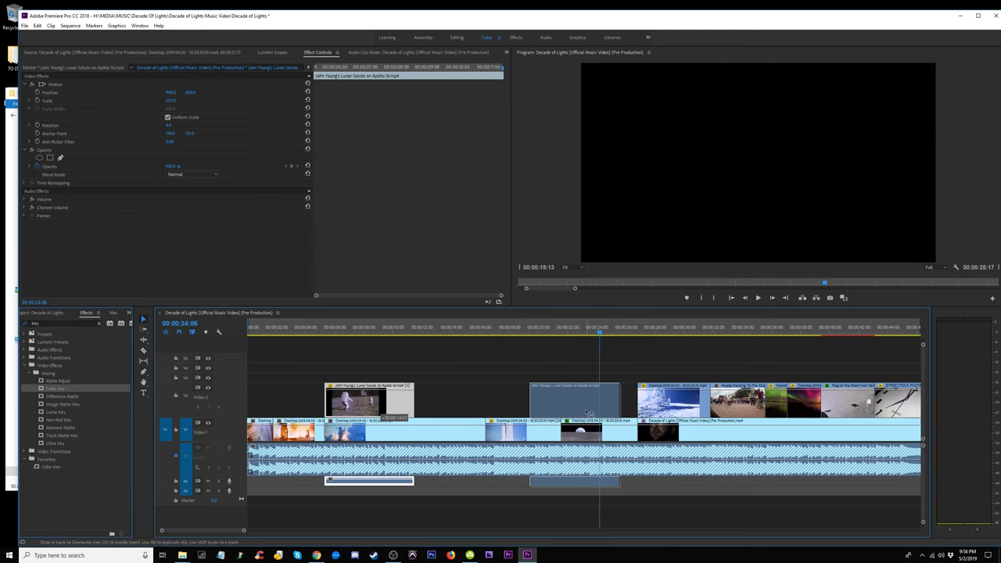
key("ctrl+z")
key("ctrl+z")
Lift the Lunar Salute clip onto video track 3 near the 40-second mark.
left_click(688, 334)
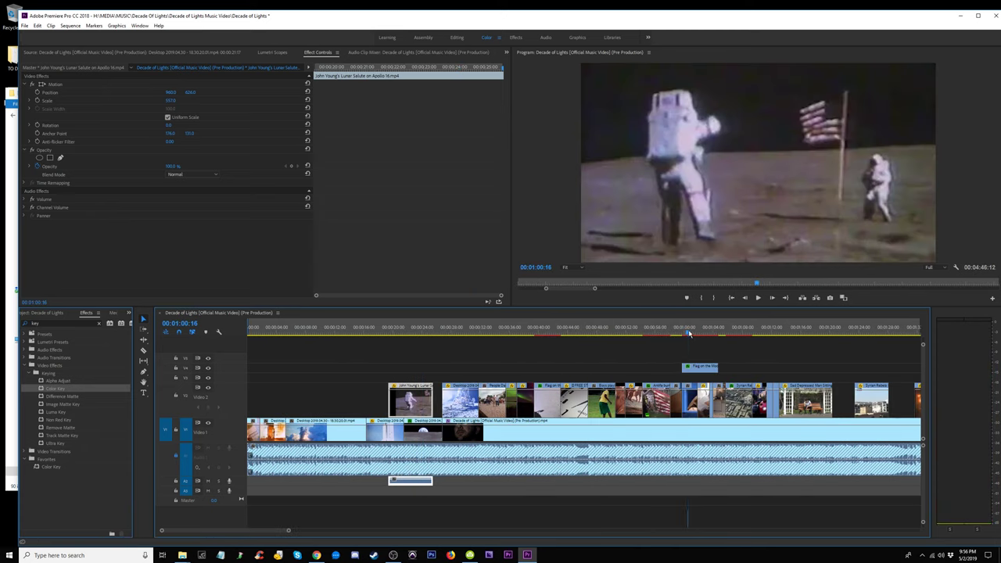
left_click_drag(556, 334, 554, 345)
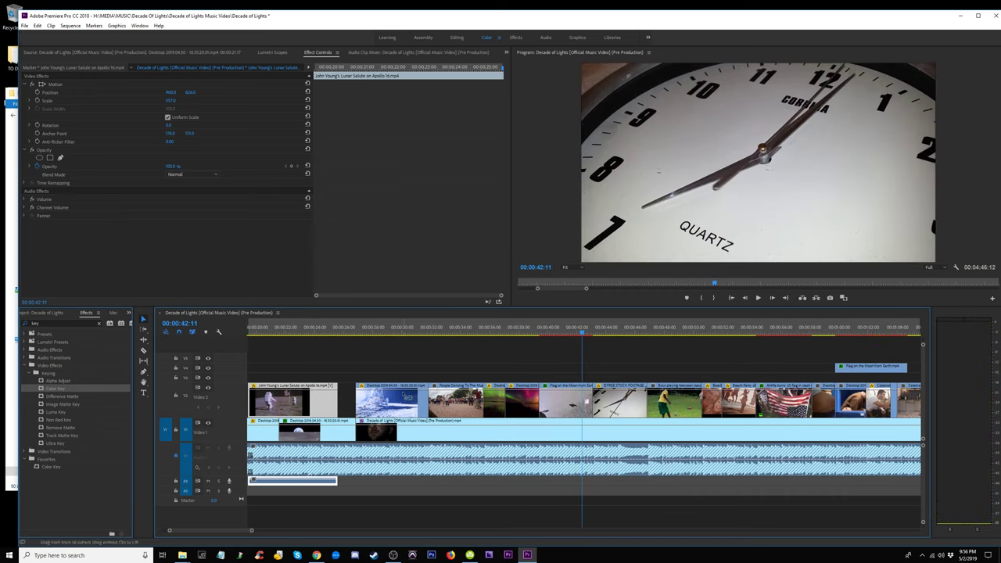
left_click_drag(411, 388, 510, 375)
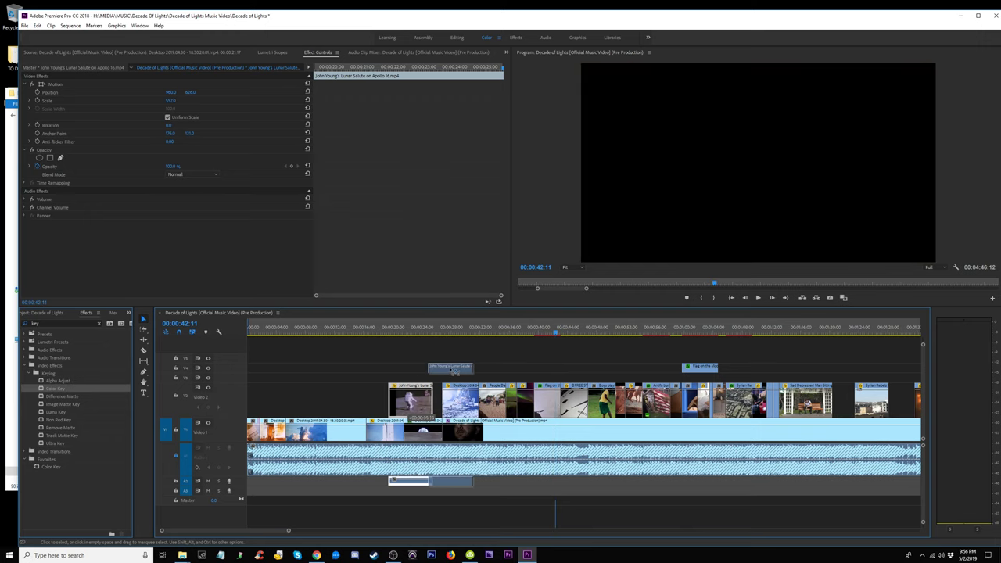
scroll(546, 346, "up", 3)
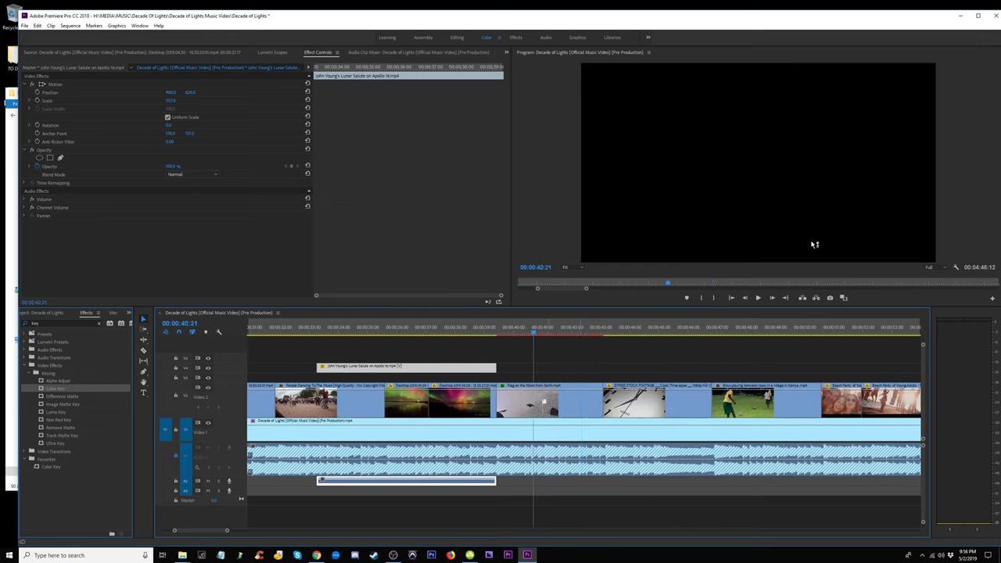
Inspect the Flag on the Moon clip and move the lunar salute clip down one video track.
left_click(550, 410)
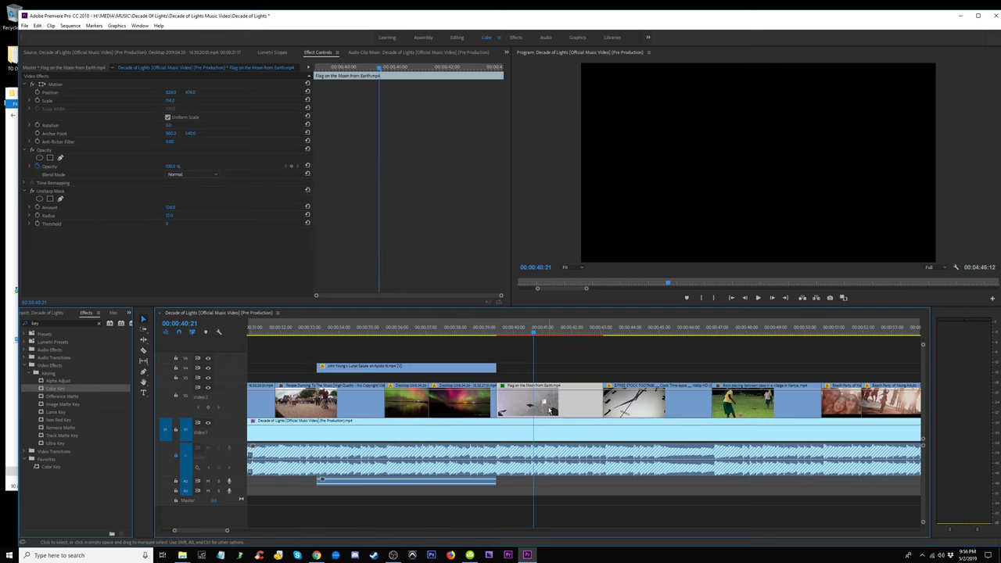
double_click(538, 400)
left_click(510, 333)
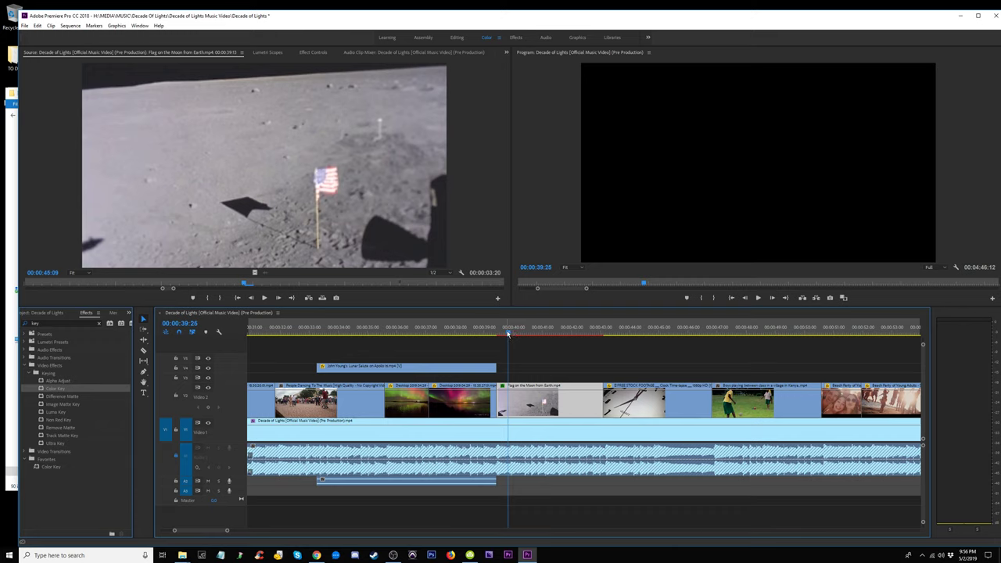
left_click_drag(436, 373, 437, 377)
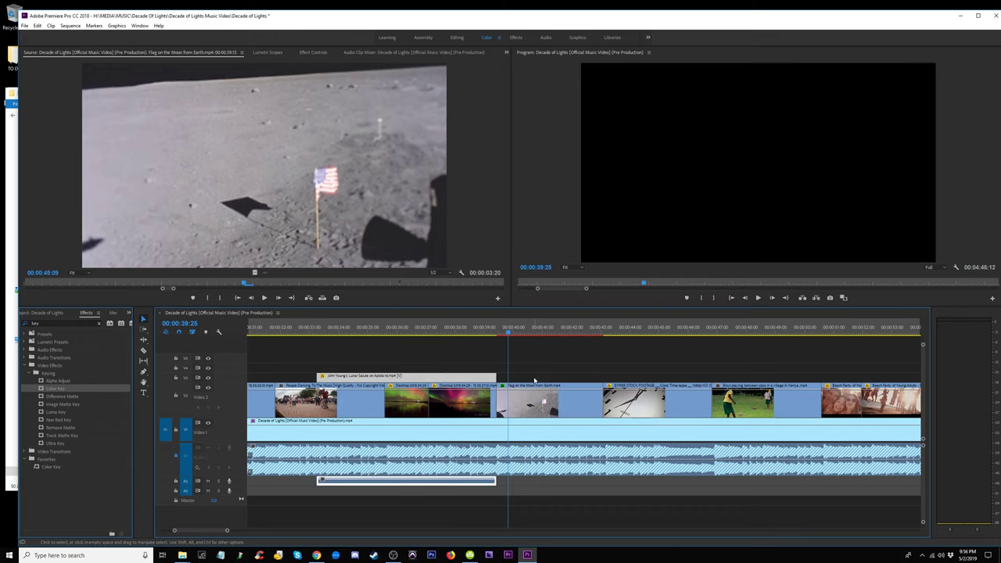
double_click(534, 387)
Shift the lunar salute clip later, then back slightly earlier, checking the frame at 41:17.
left_click(409, 379)
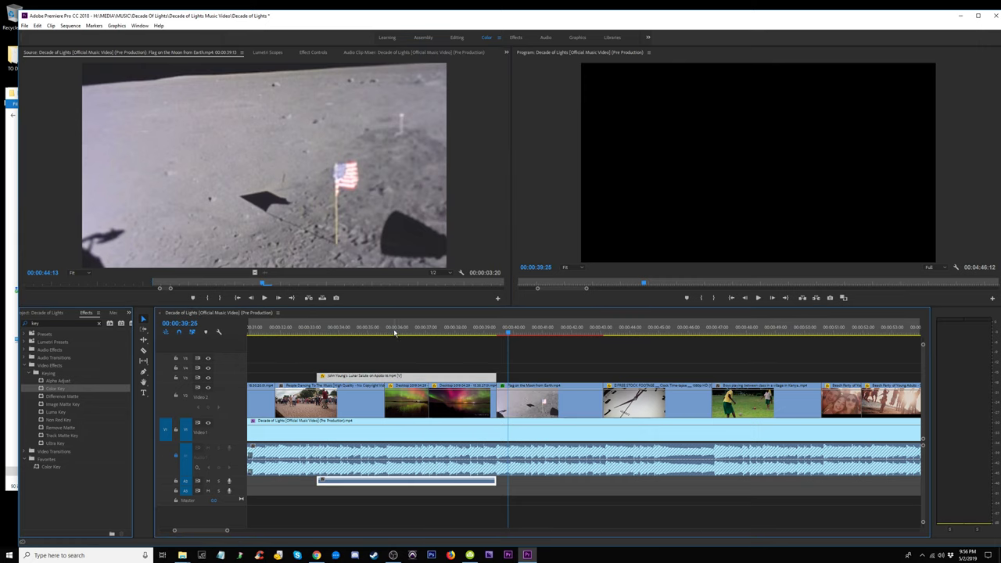
left_click(398, 329)
left_click_drag(428, 379, 512, 378)
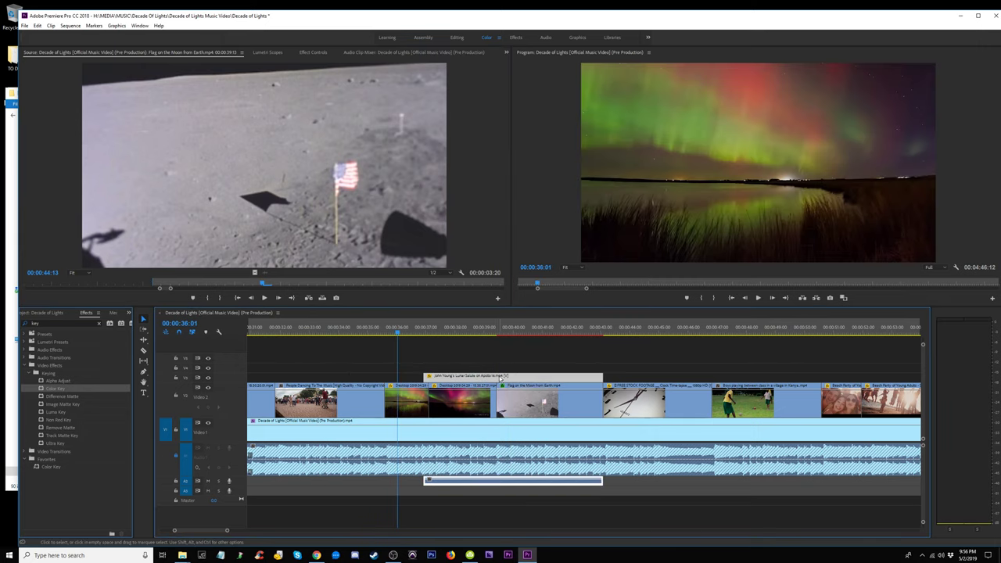
left_click_drag(500, 378, 377, 378)
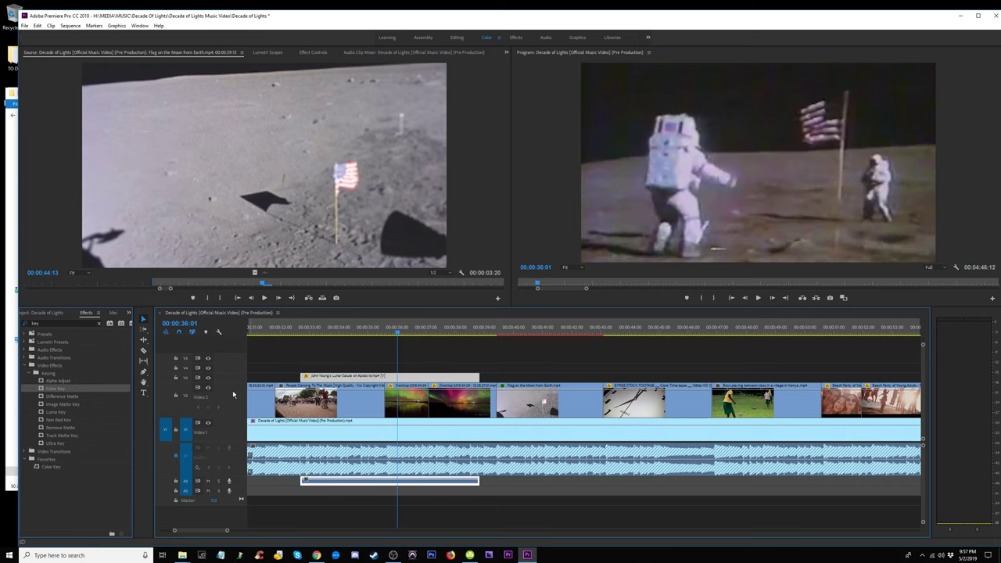
left_click_drag(518, 332, 548, 332)
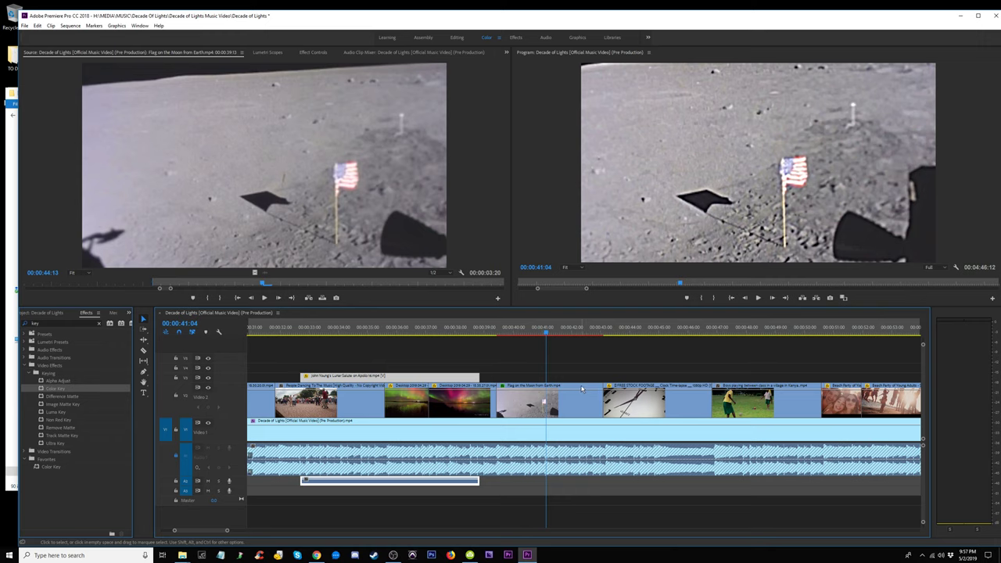
left_click(559, 334)
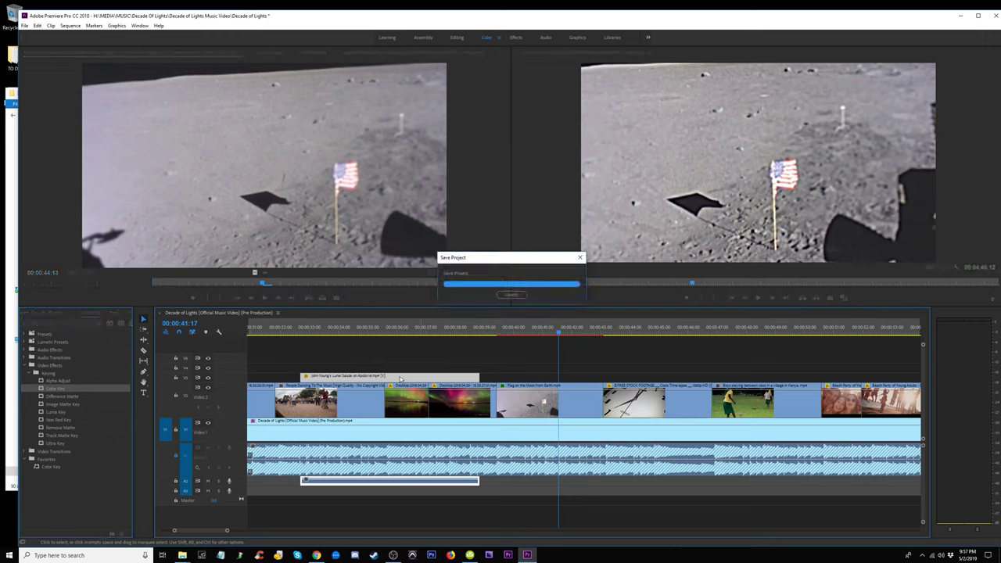
Push the lunar salute clip later and lift the clock timelapse onto the track above at 44:21.
mouse_move(459, 376)
left_mouse_down()
mouse_move(512, 379)
mouse_move(516, 365)
left_mouse_up()
left_click_drag(491, 327, 650, 340)
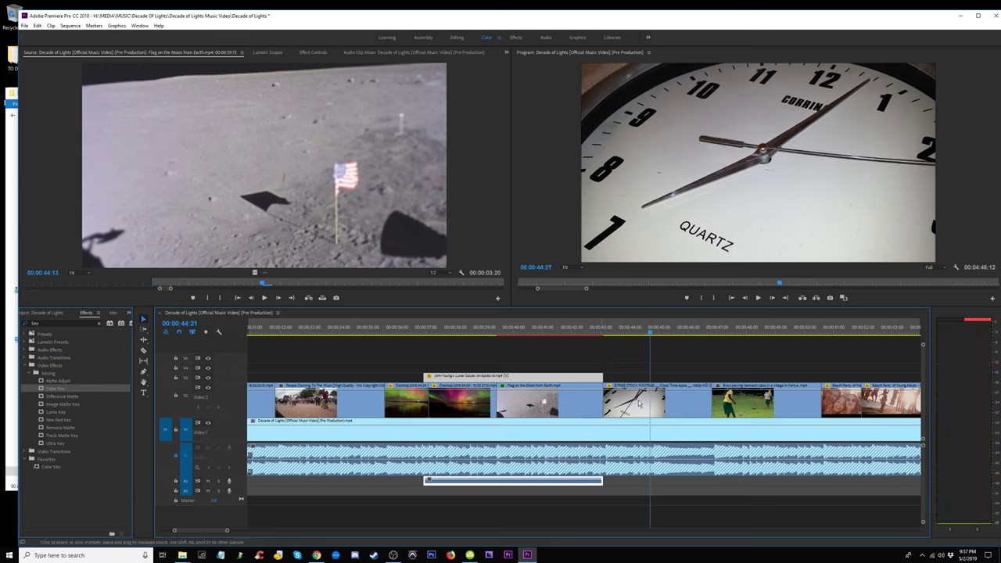
left_click_drag(641, 410, 690, 378)
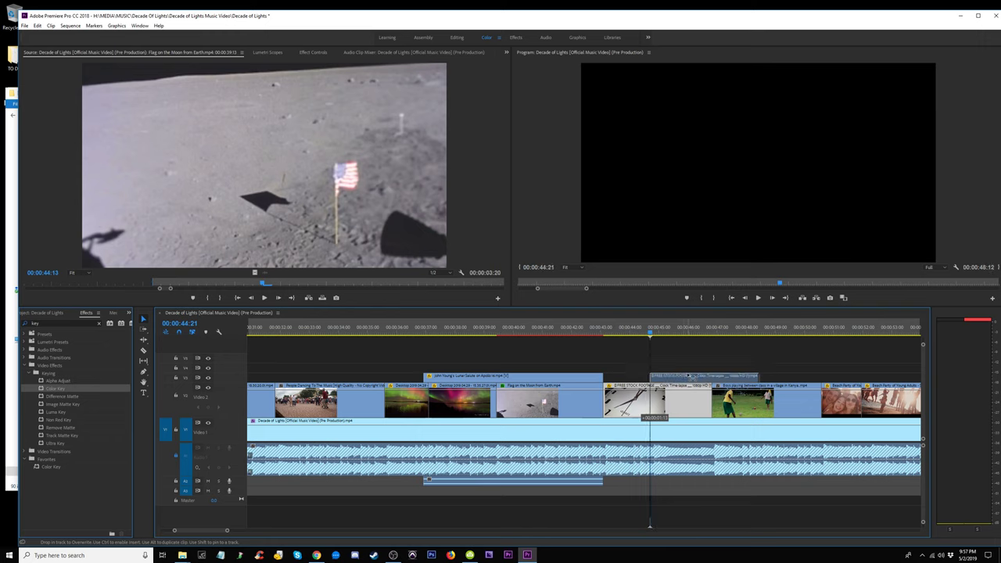
Enter a new speed in the clock timelapse clip's Speed/Duration settings to shorten it.
right_click(690, 379)
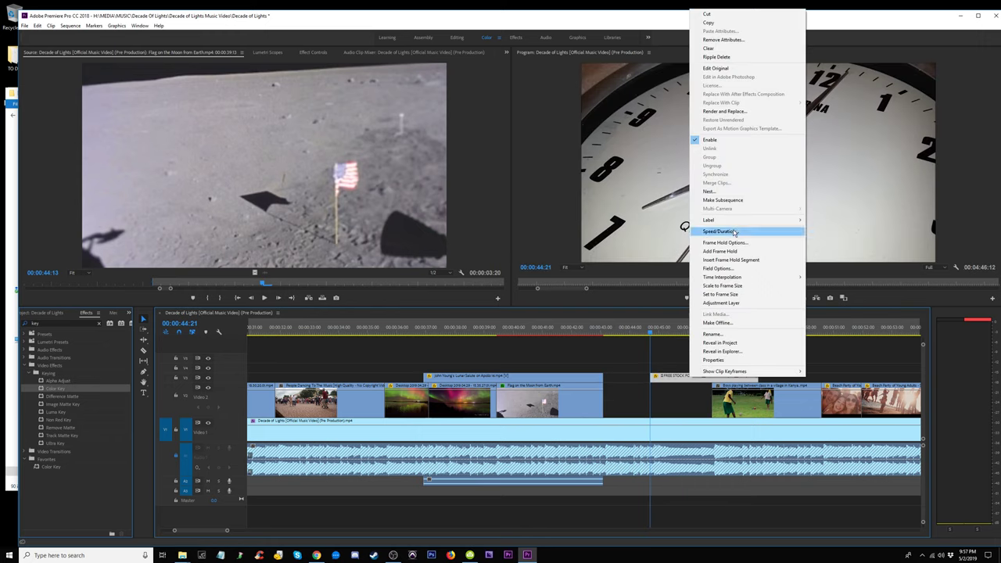
left_click(736, 231)
key("Return")
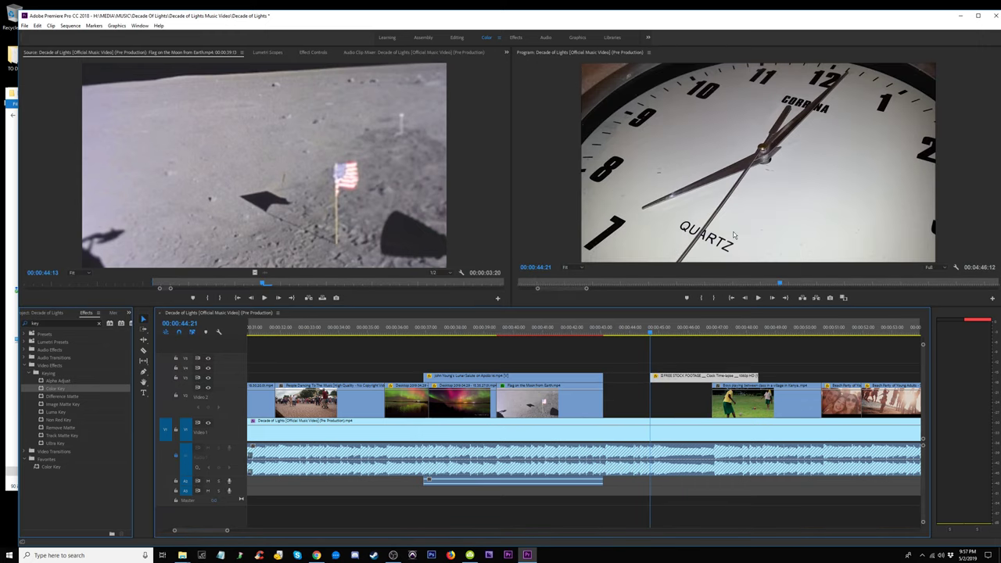
right_click(670, 379)
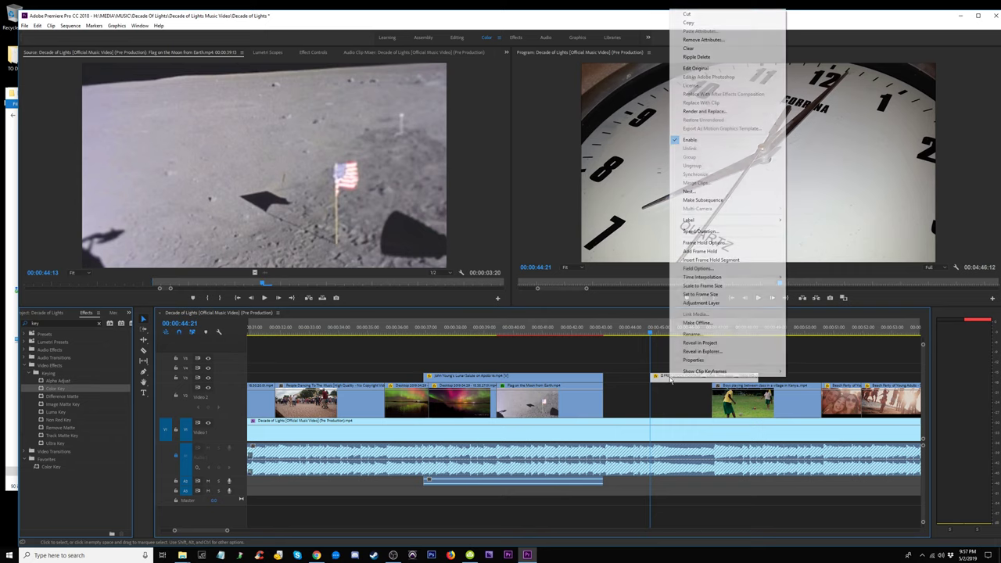
left_click(704, 230)
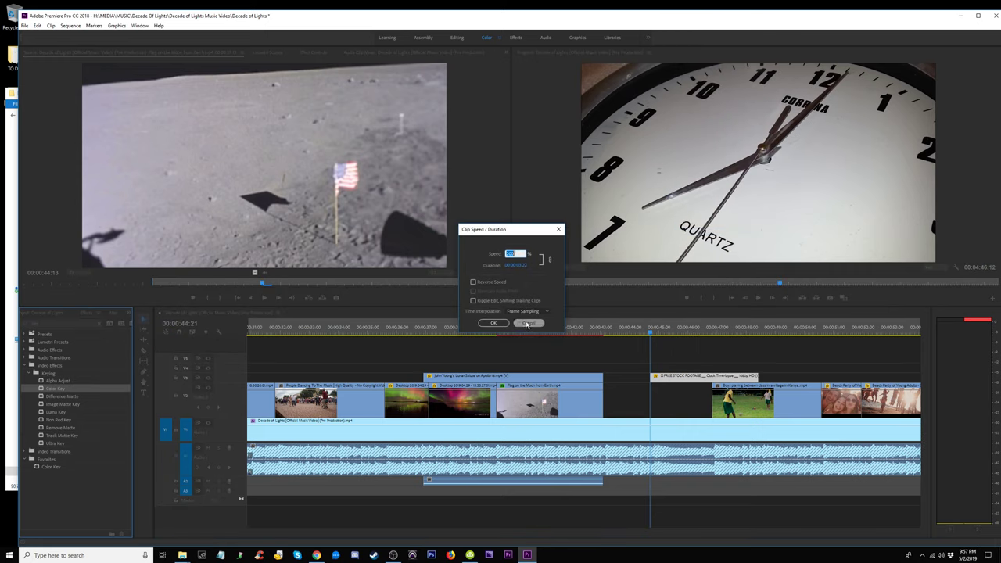
key("Return")
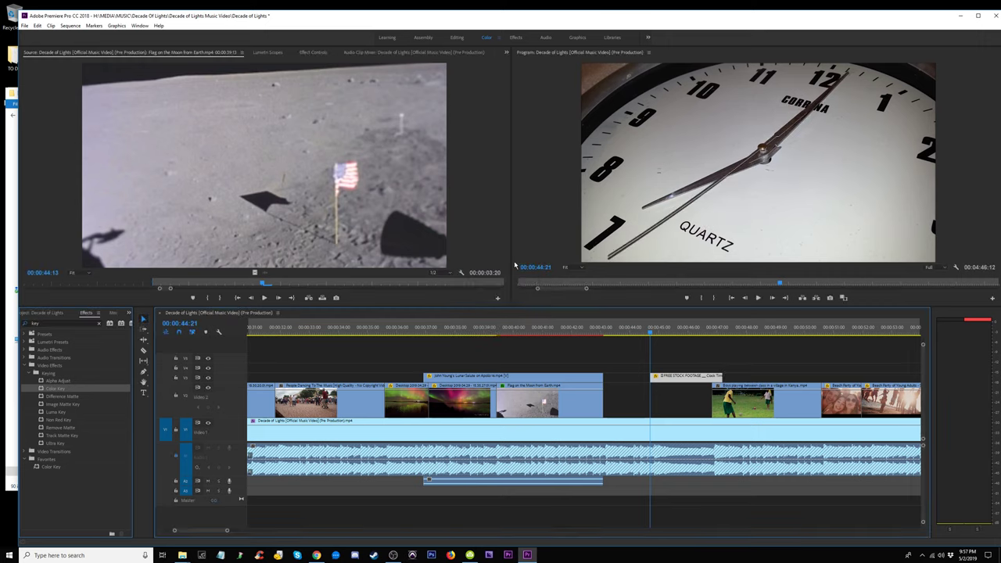
Extend the lunar salute clip to meet the clock clip and trim the clock clip's end at 46:29.
mouse_move(706, 331)
left_mouse_down()
mouse_move(725, 332)
mouse_move(560, 333)
left_mouse_up()
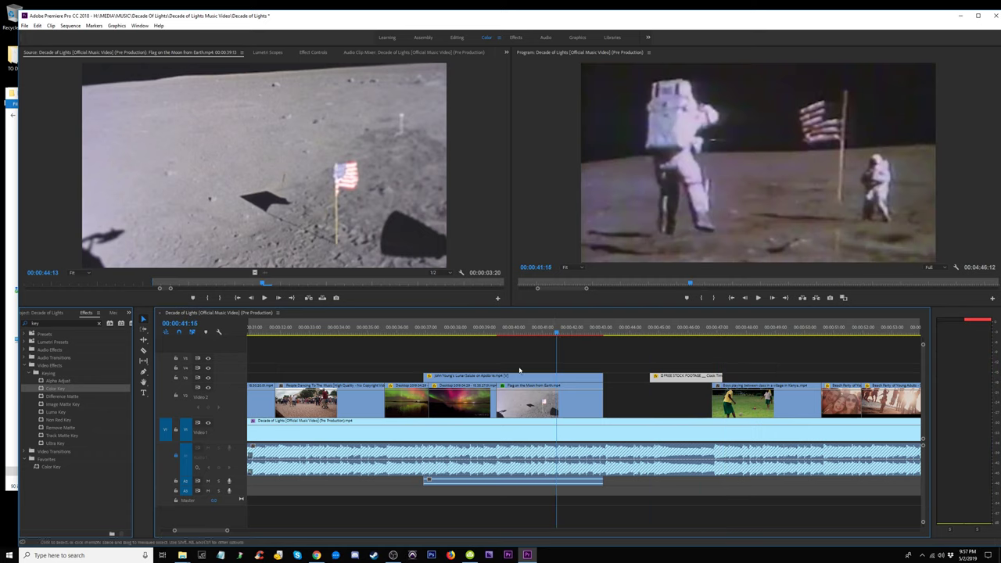
left_click_drag(603, 376, 648, 374)
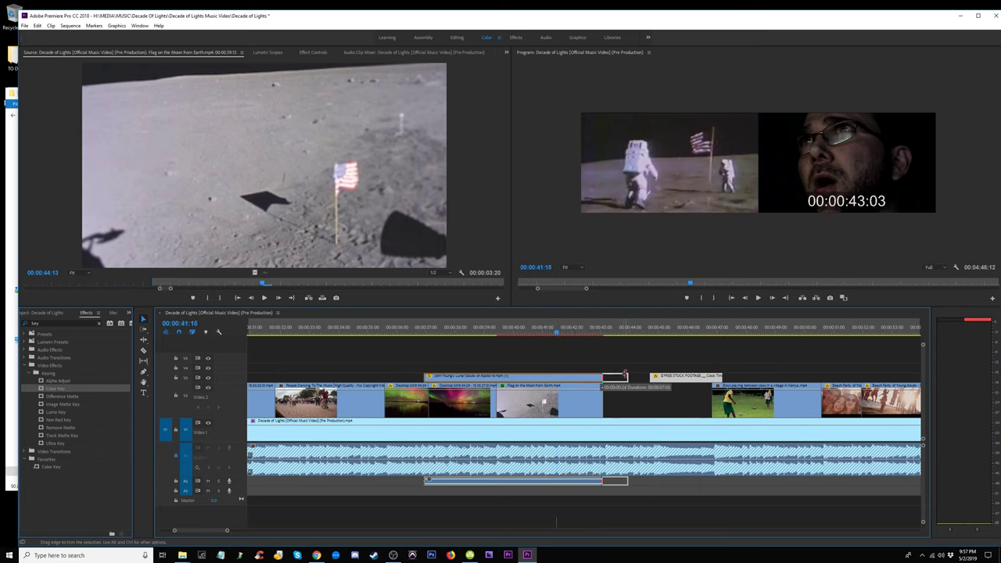
key("space")
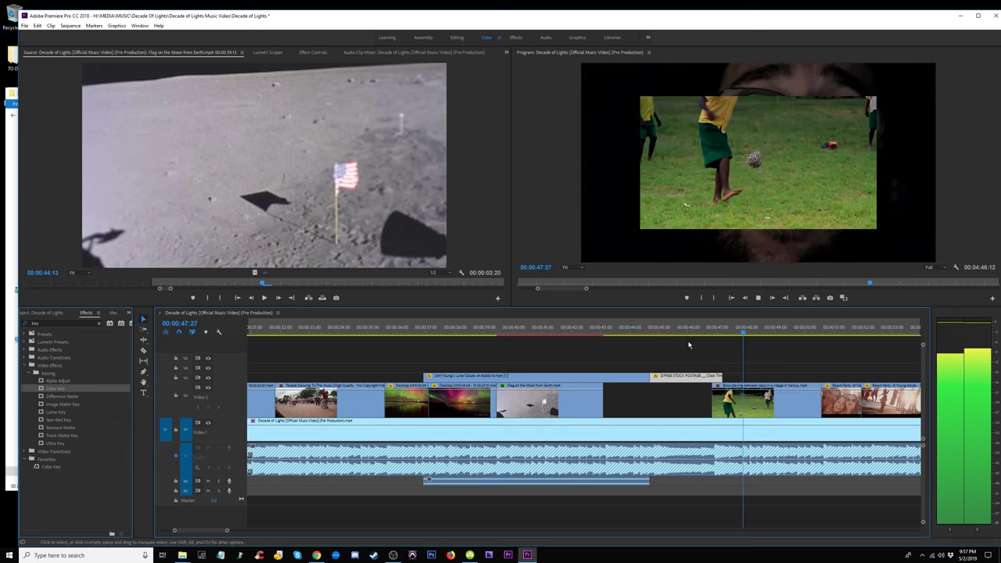
left_click(711, 328)
key("space")
left_click(718, 328)
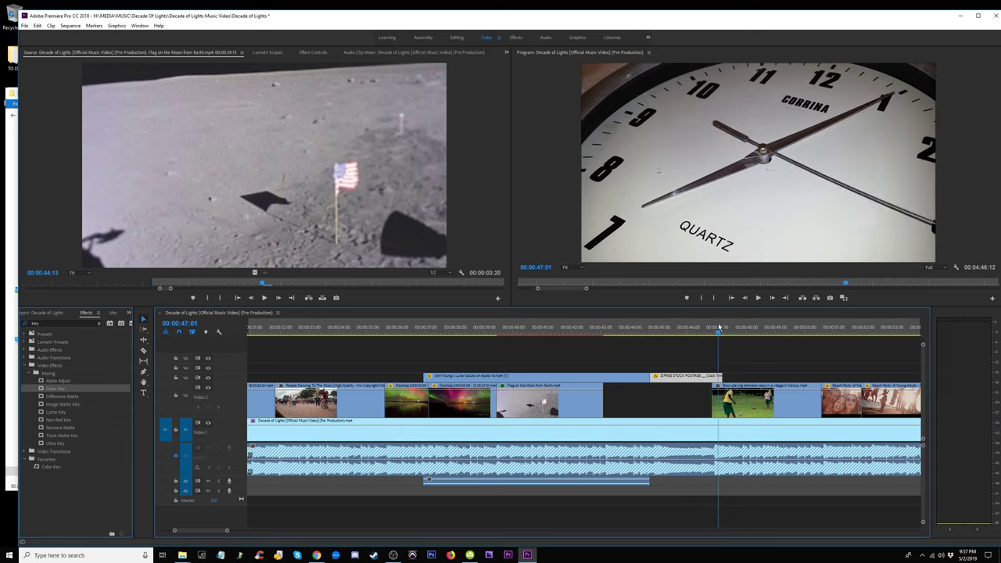
left_click(716, 332)
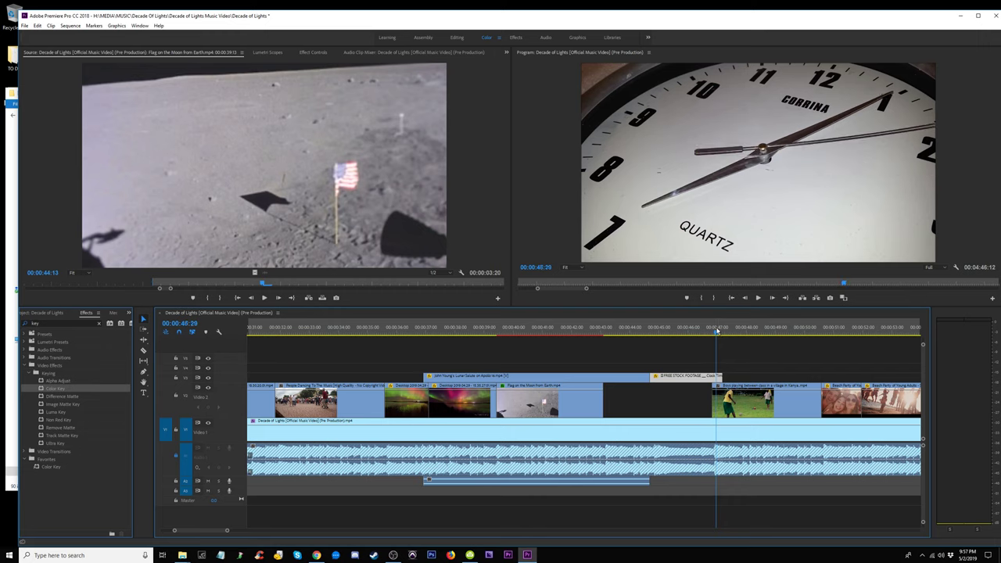
left_click_drag(719, 377, 715, 377)
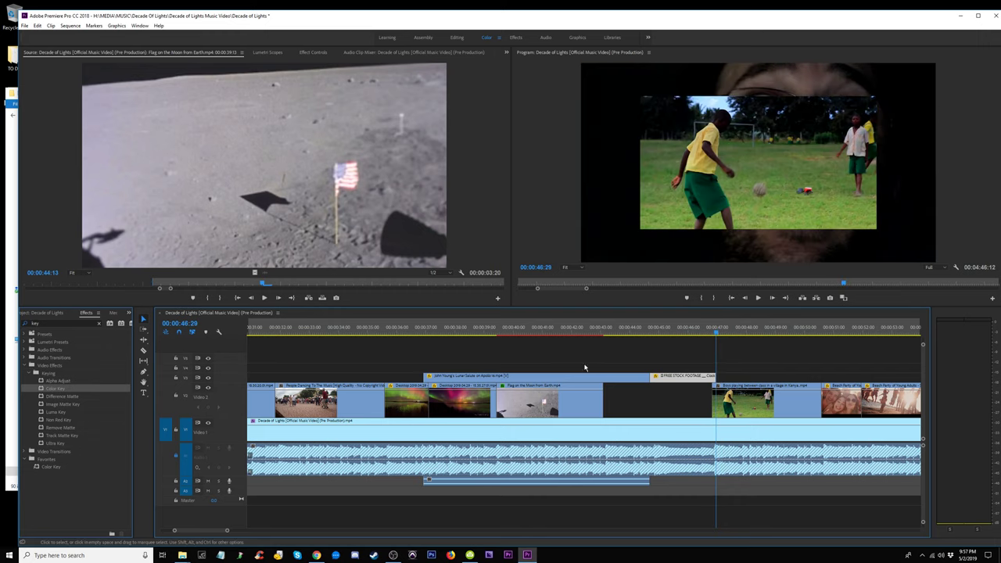
Move the Flag on the Moon clip up one video track and preview that section.
left_click(528, 396)
left_click_drag(549, 376, 549, 366)
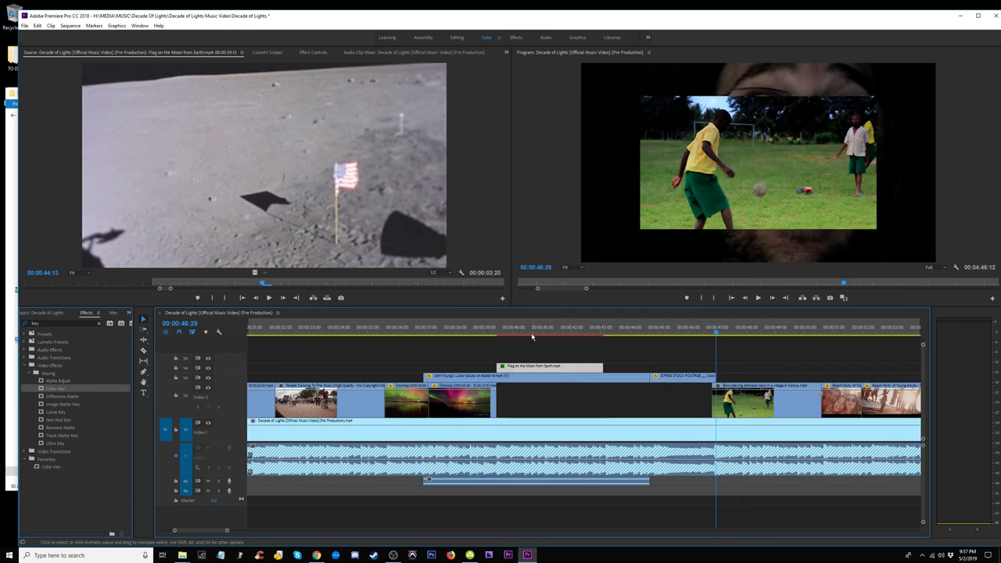
left_click(536, 330)
left_click_drag(539, 329, 604, 335)
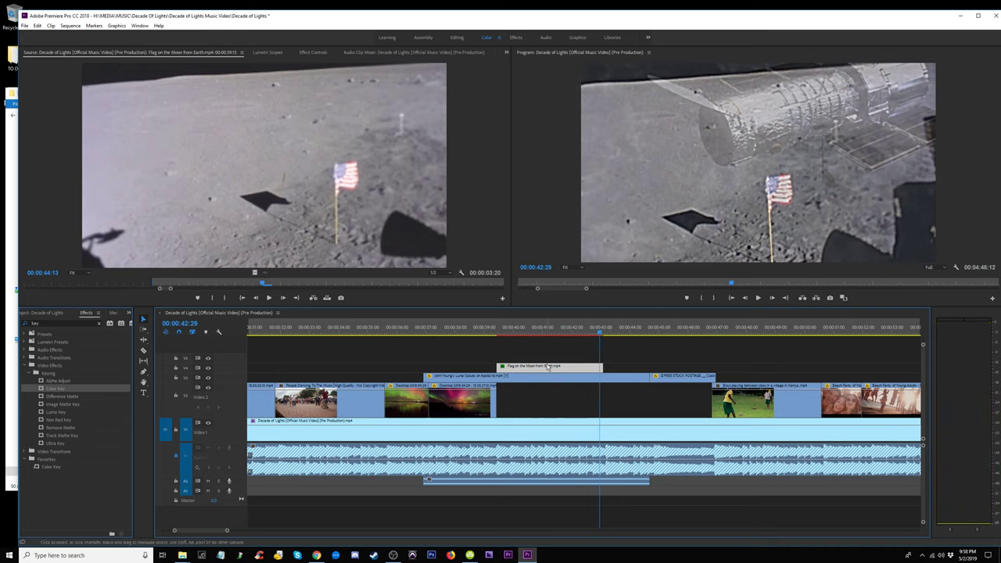
Undo the Flag on the Moon move and trim the lunar salute clip's end to 42:11.
key("ctrl+z")
left_click_drag(614, 328, 423, 329)
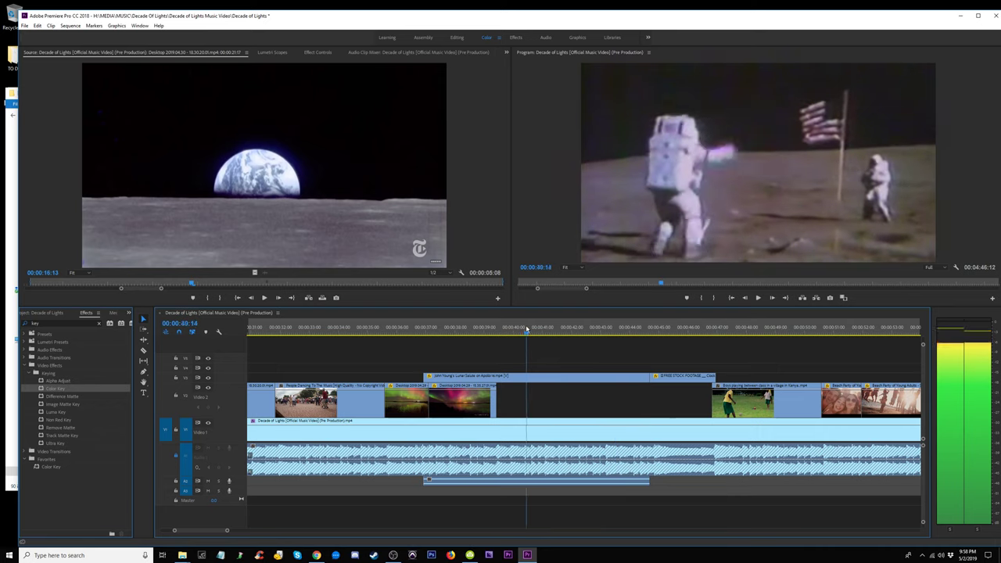
key("space")
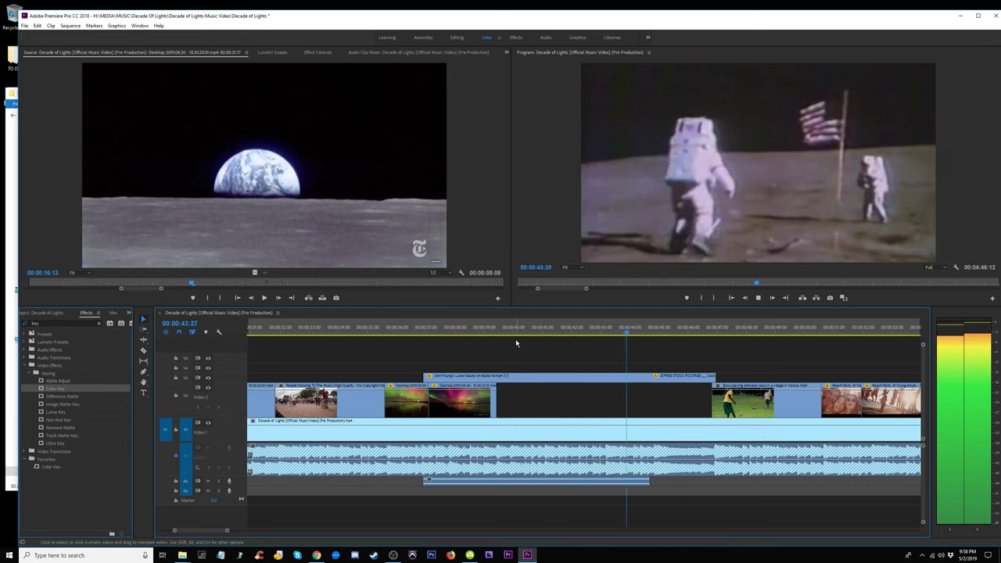
left_click(559, 327)
left_click(581, 328)
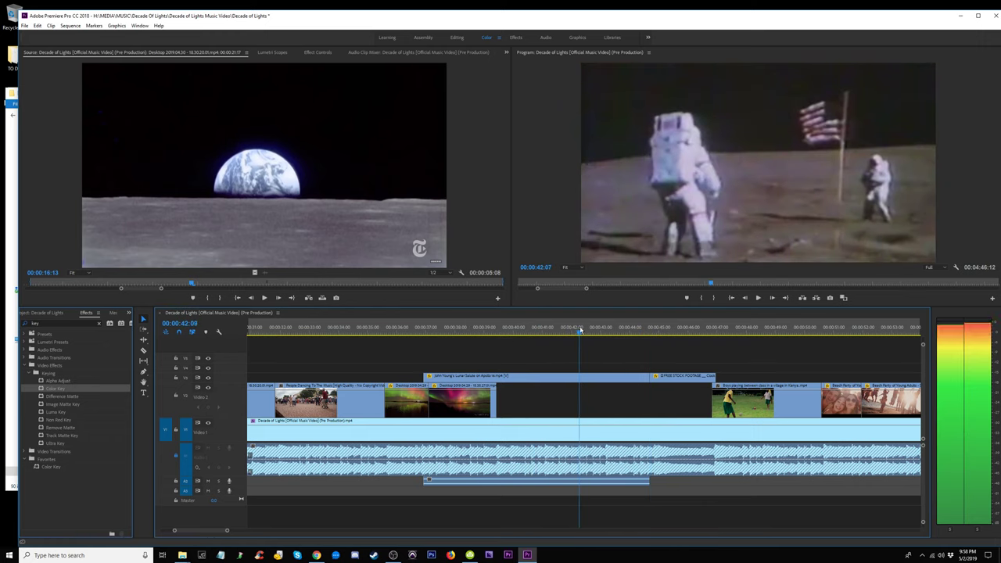
left_click_drag(653, 378, 577, 378)
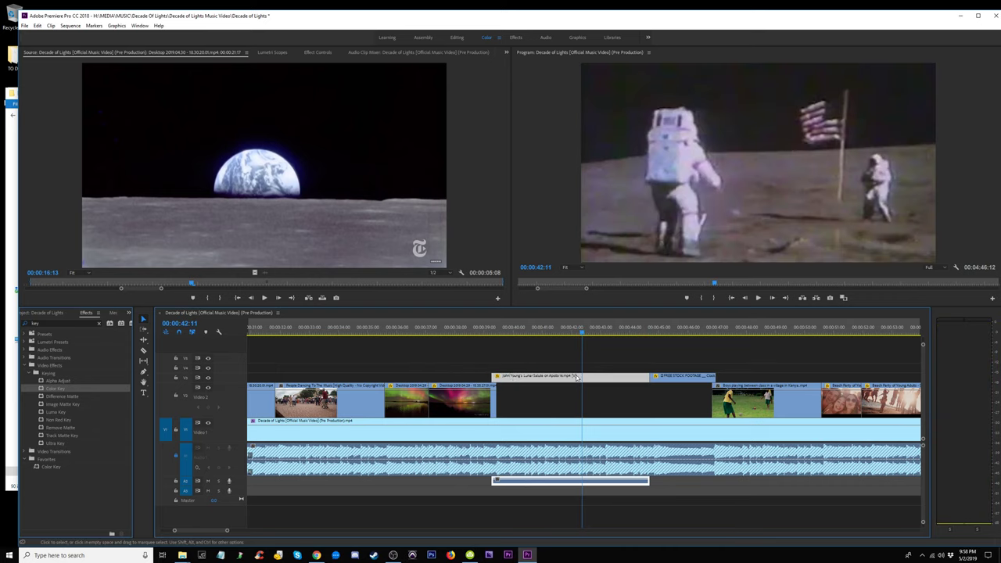
Review from about 39 seconds and delete the short audio clip on the lower track.
left_click_drag(480, 331, 686, 360)
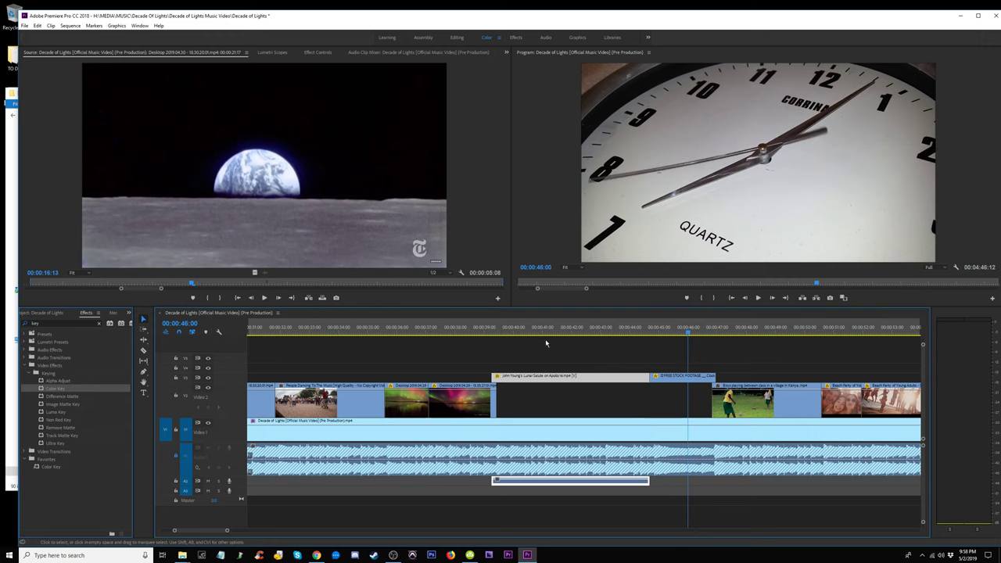
left_click(501, 332)
key("space")
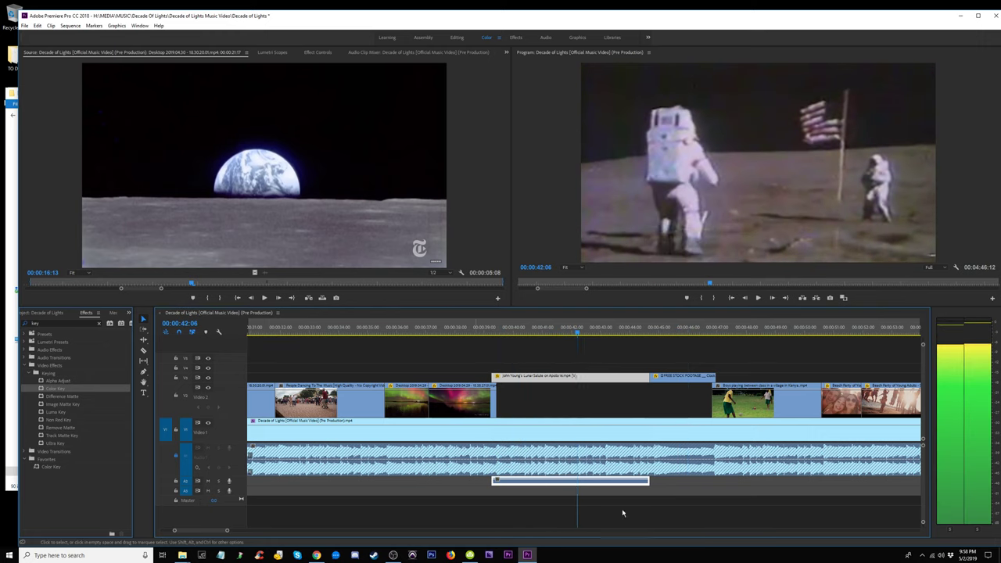
key("space")
left_click(688, 487)
left_click(604, 486)
key("Delete")
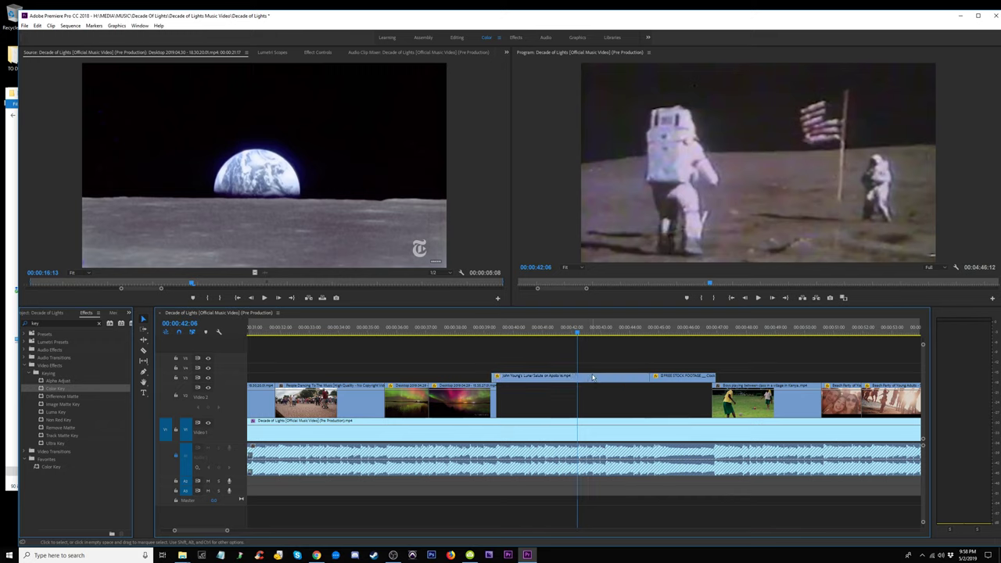
Trim the start of the astronaut clip and drop it into the Video 2 gap.
left_click_drag(487, 327, 494, 327)
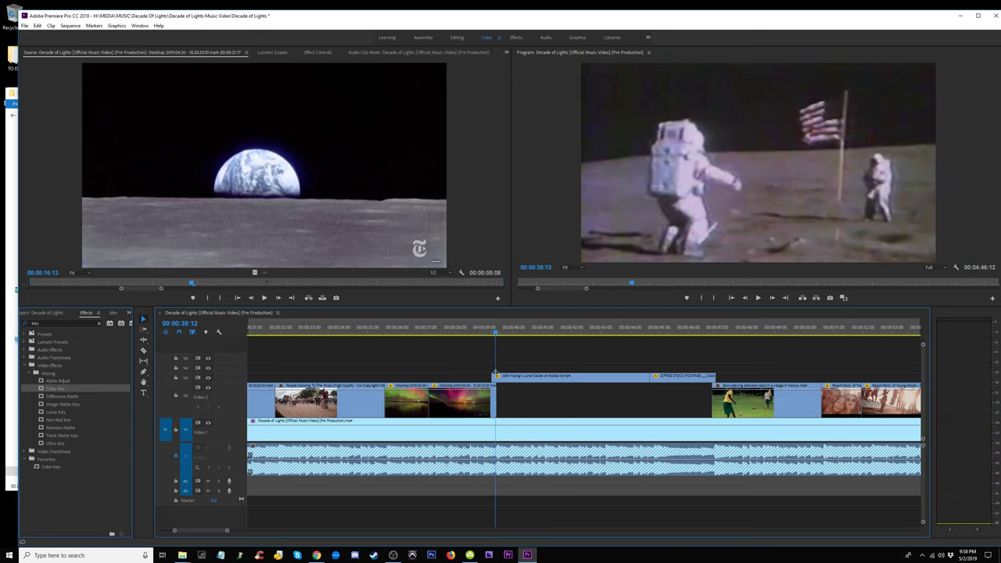
left_click_drag(491, 376, 498, 377)
left_click(579, 376)
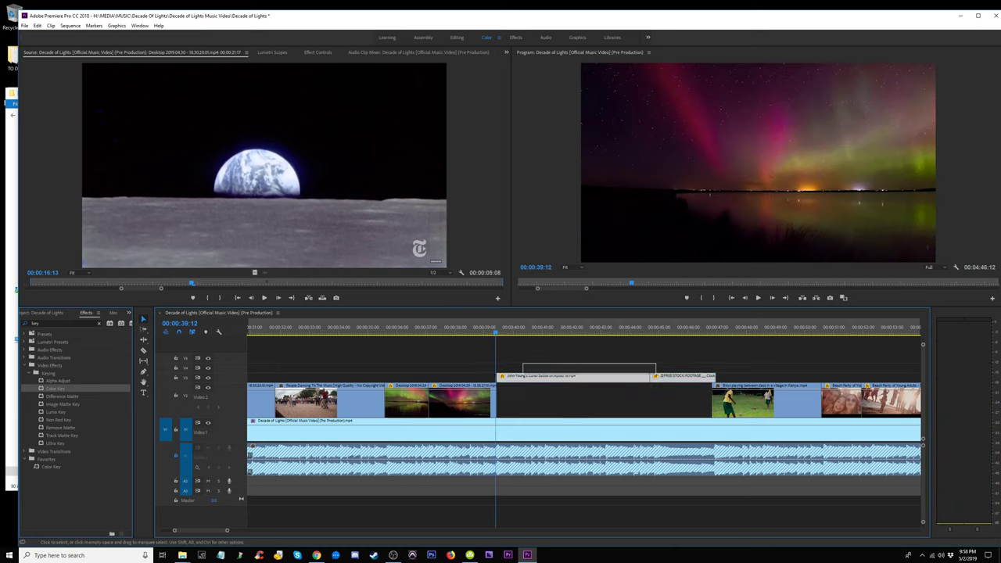
left_click_drag(581, 391, 571, 397)
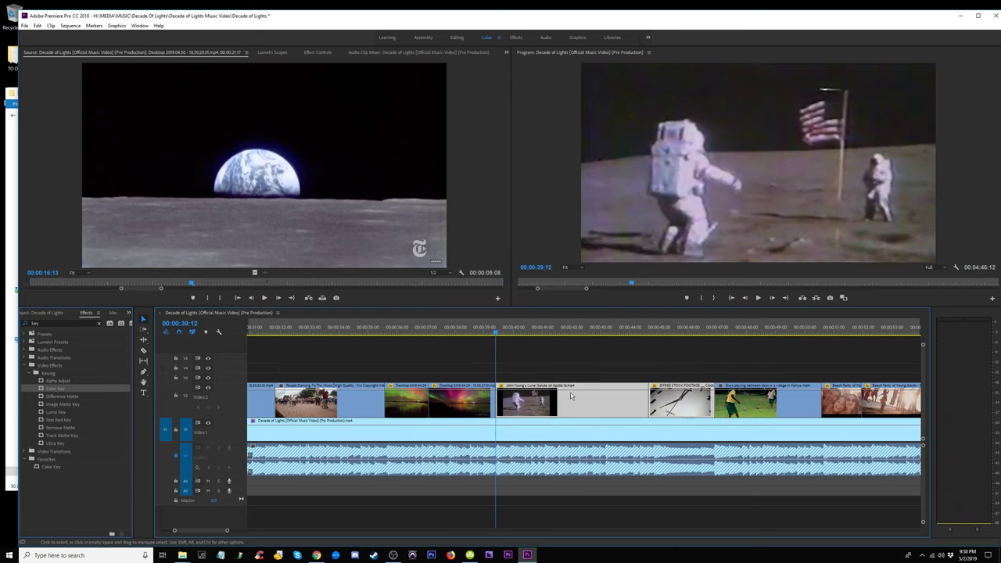
Split the astronaut clip with the Razor at 00:00:41:01 and 00:00:42:29.
left_click(479, 333)
key("space")
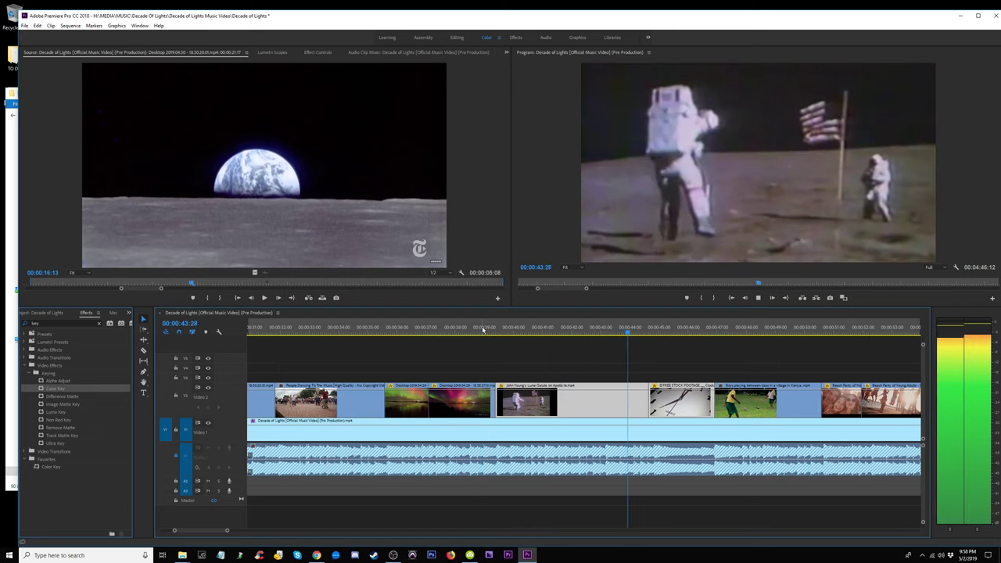
left_click(483, 330)
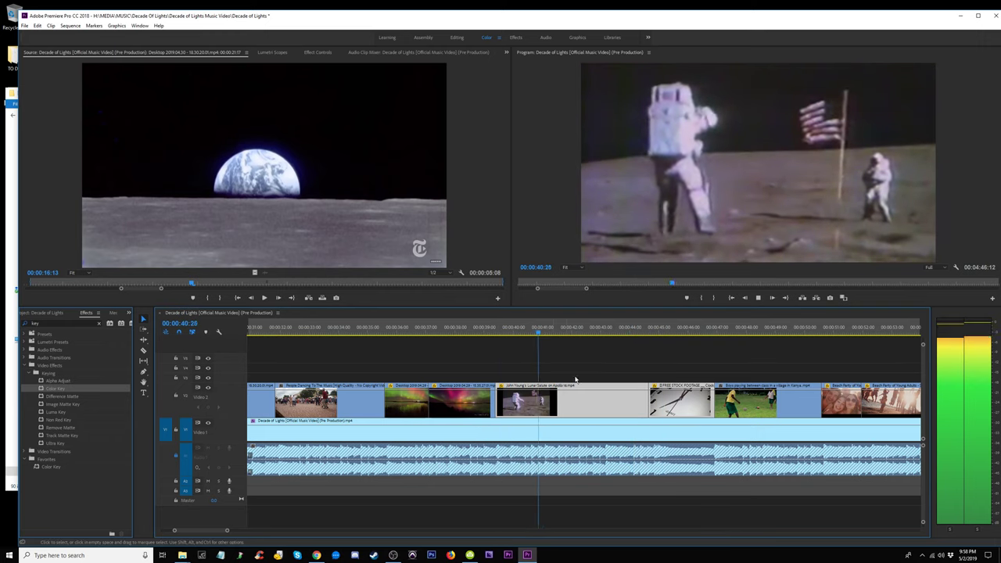
key("space")
left_click(545, 409)
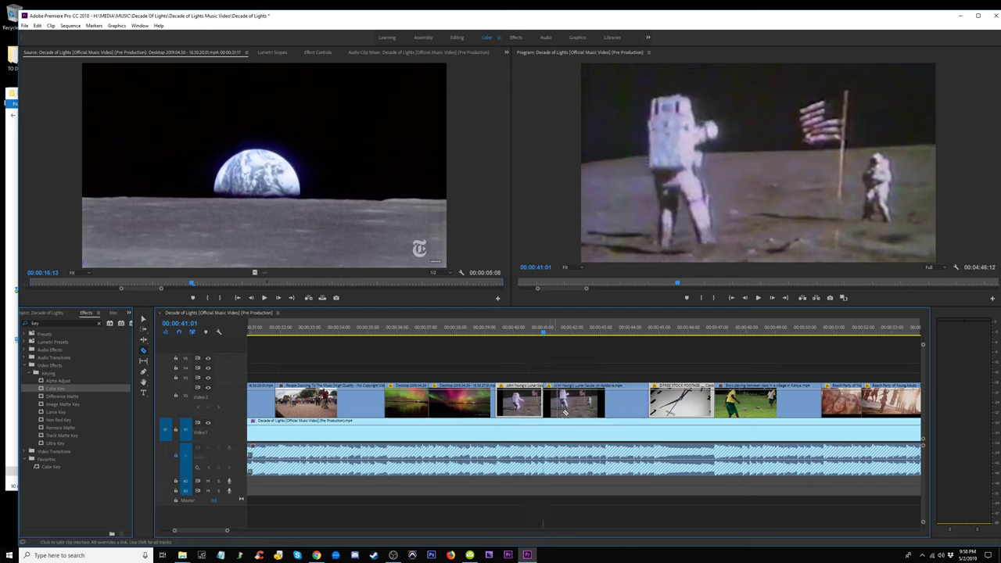
key("space")
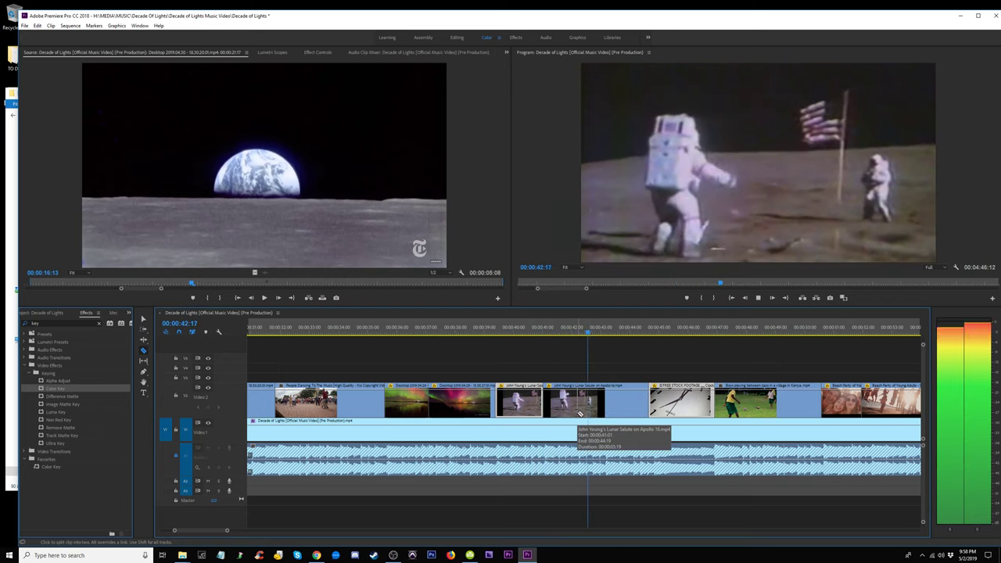
key("space")
left_click(603, 406)
key("v")
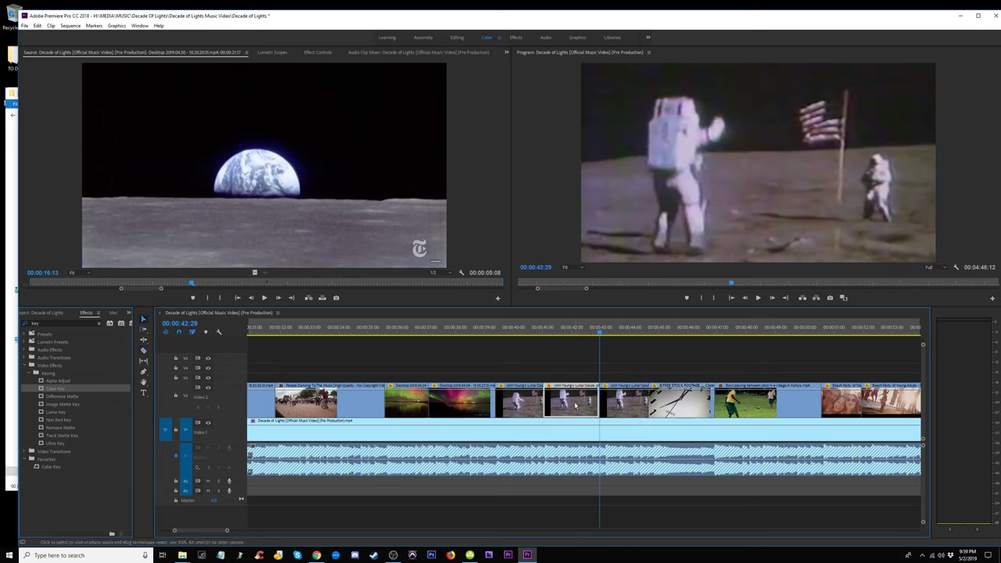
Review the cut and make the later astronaut piece start earlier, around 00:00:42:15.
left_click(485, 338)
key("space")
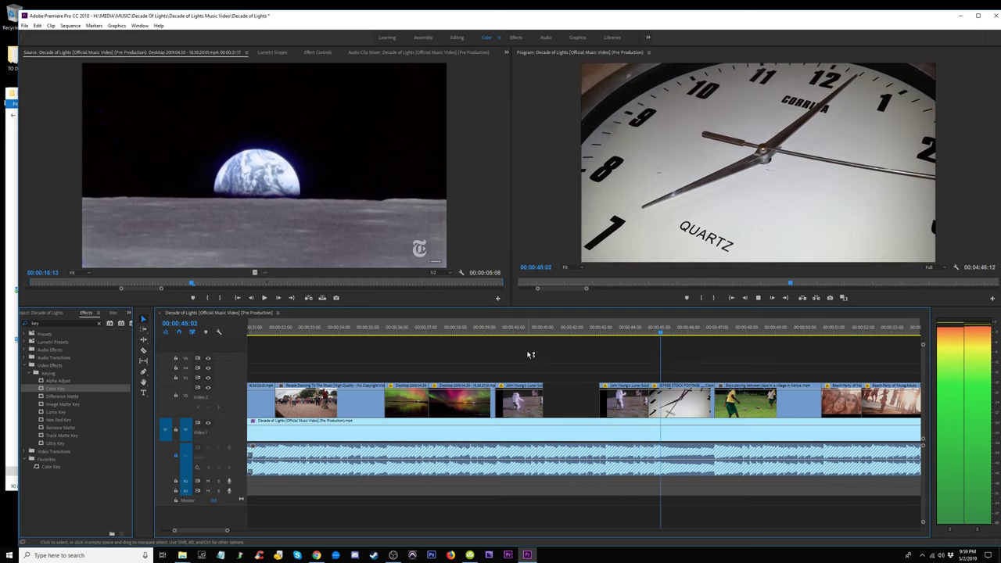
key("space")
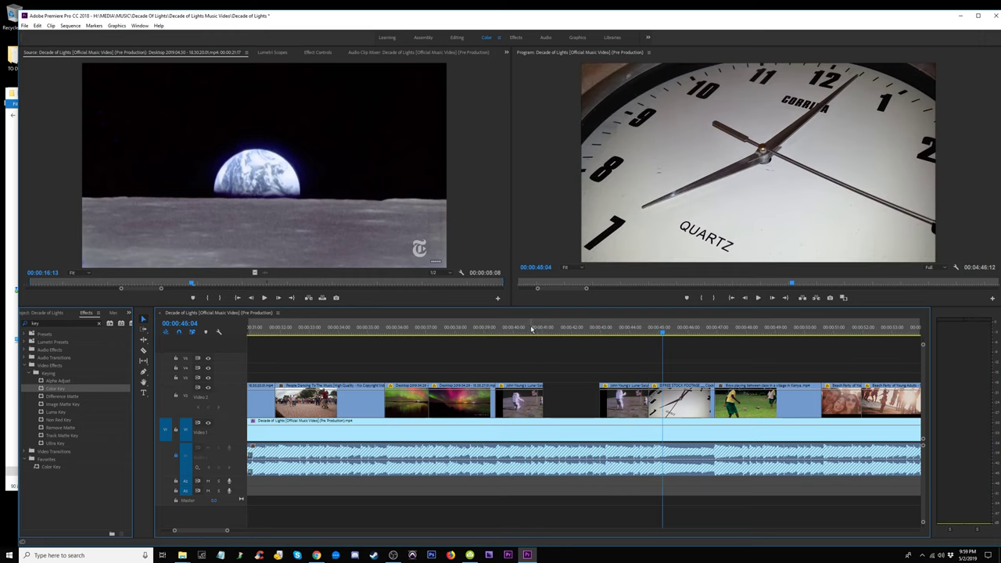
mouse_move(538, 329)
left_mouse_down()
mouse_move(592, 336)
mouse_move(552, 340)
left_mouse_up()
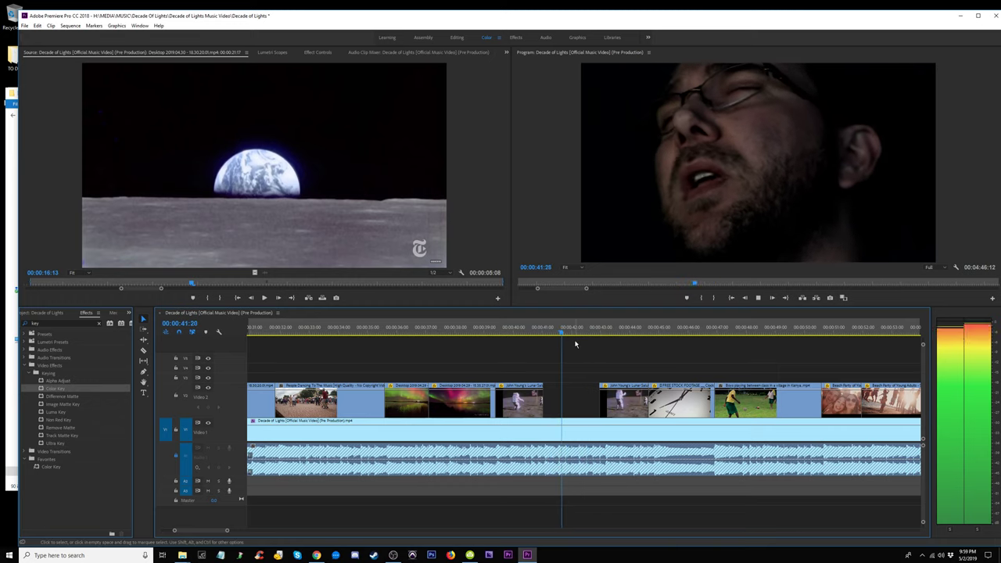
left_click_drag(552, 341, 586, 336)
left_click_drag(600, 399, 586, 399)
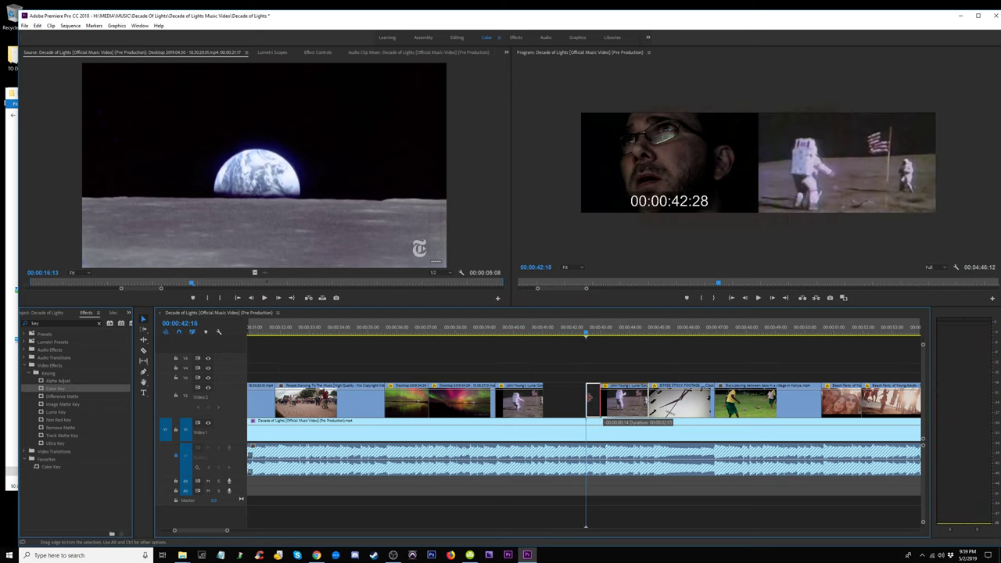
Lengthen the first astronaut piece's end and review the face-shot gap at 00:00:41:18.
left_click(525, 329)
key("space")
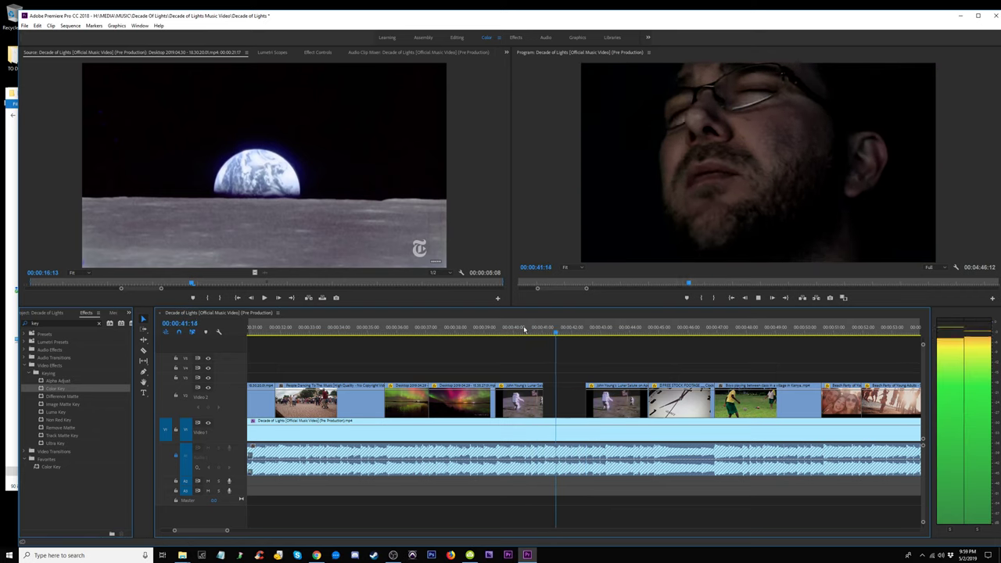
left_click_drag(543, 399, 555, 390)
left_click(531, 329)
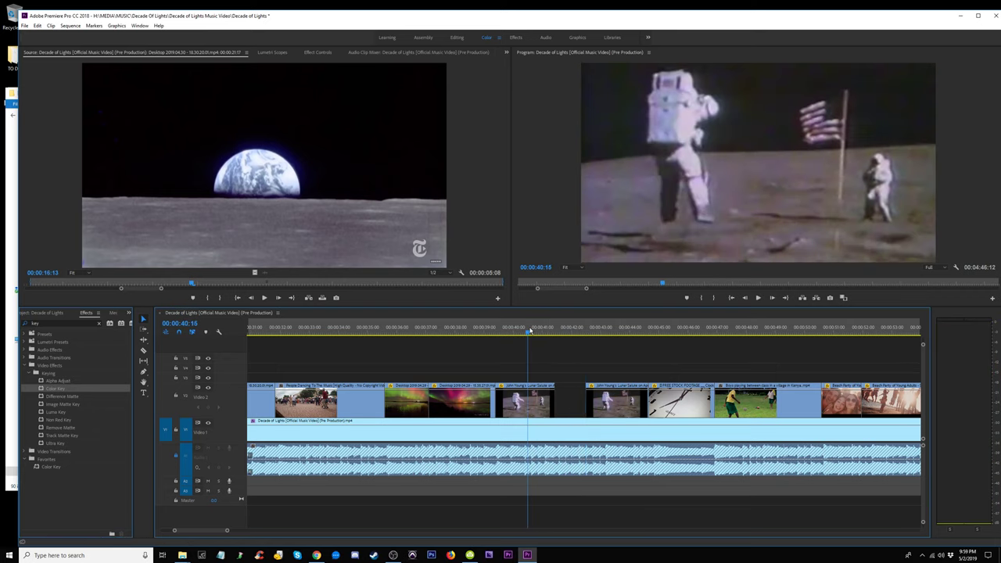
key("space")
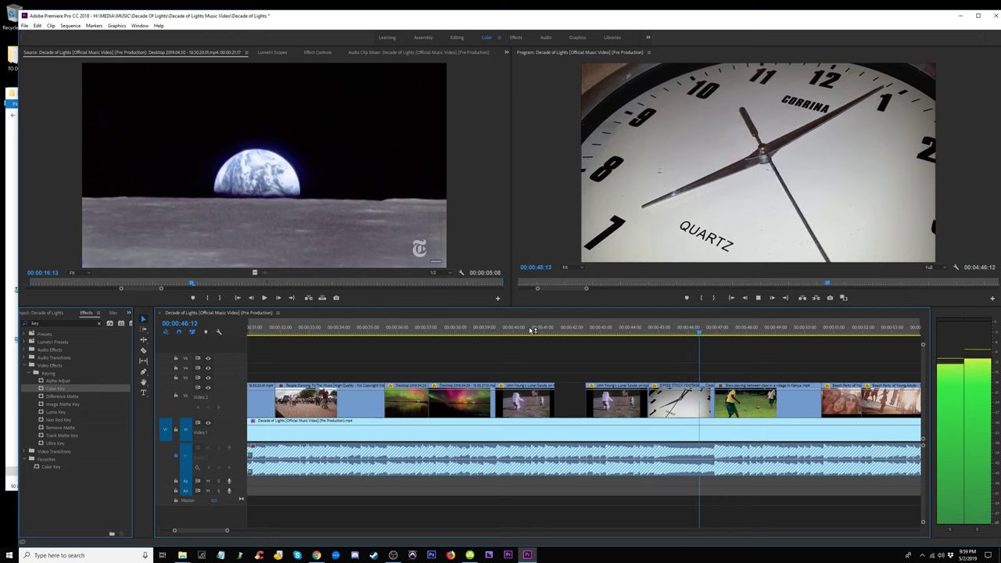
left_click(563, 330)
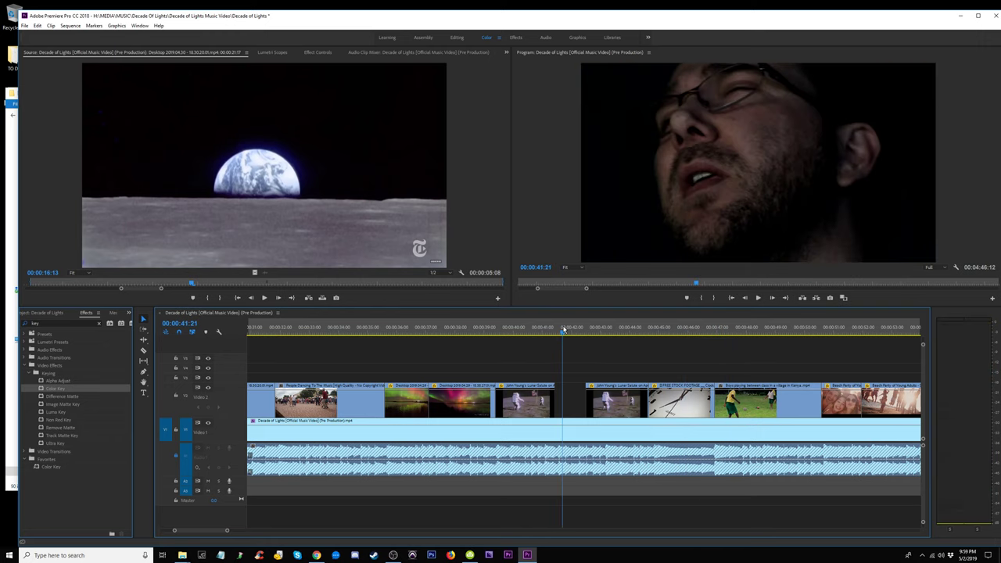
left_click_drag(563, 332, 560, 331)
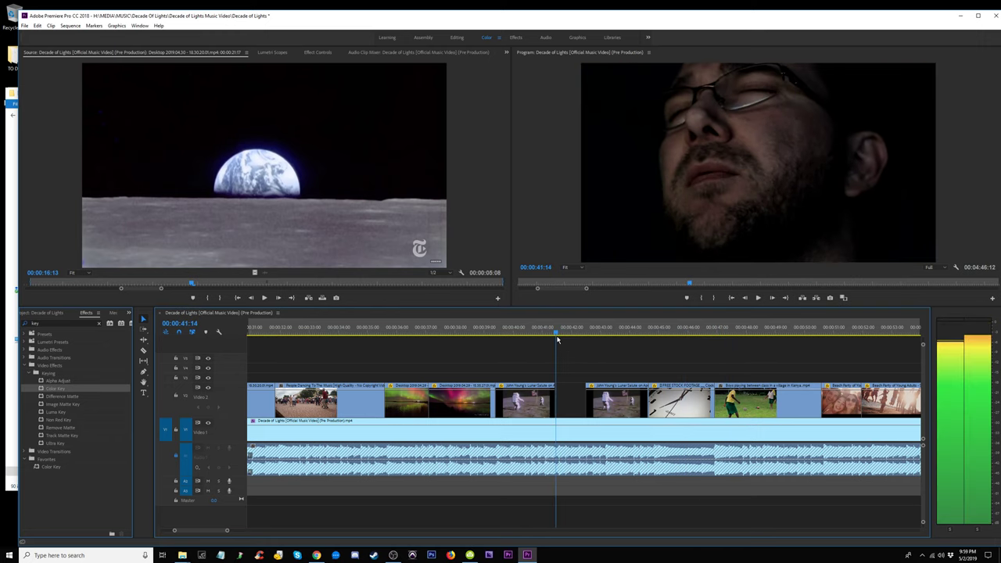
Select the face clip on Video 1 and apply Fast Color Corrector from the Favorites effects folder.
left_click(571, 439)
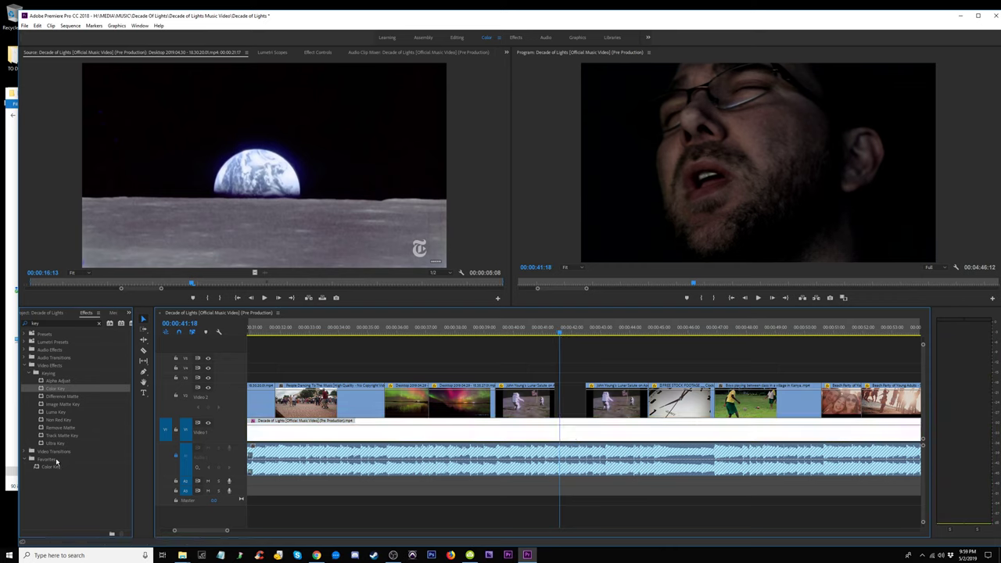
left_click(28, 456)
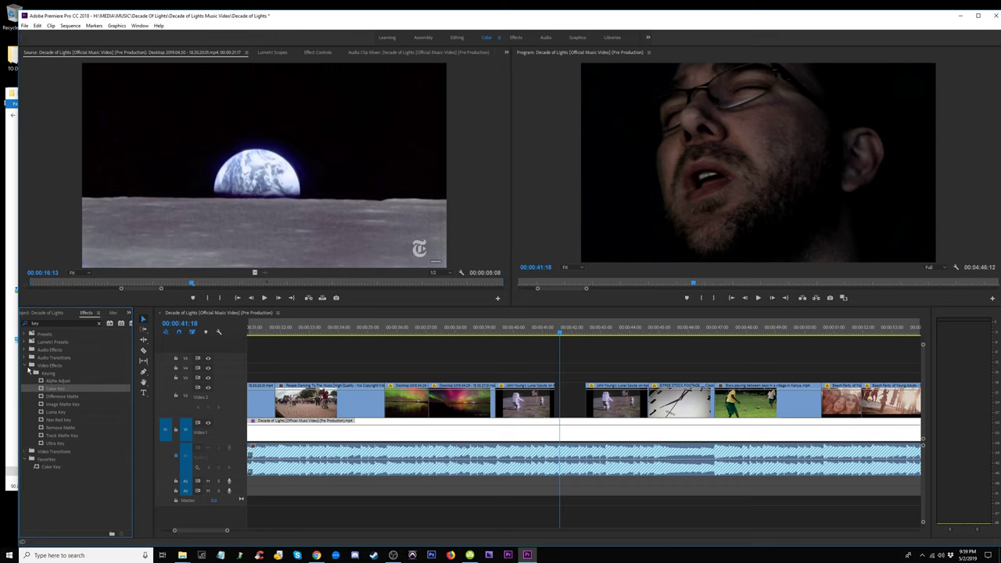
left_click(101, 324)
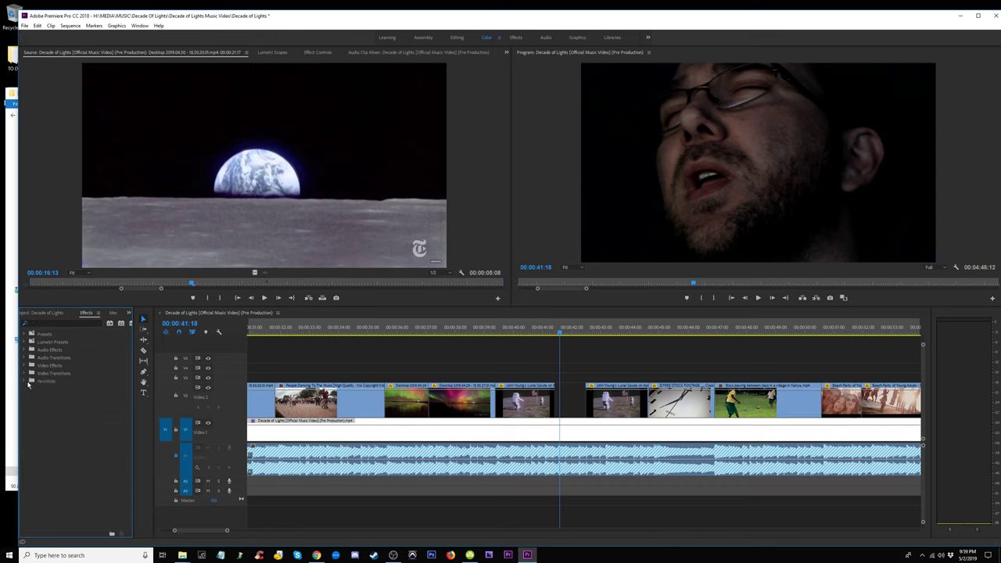
left_click(28, 382)
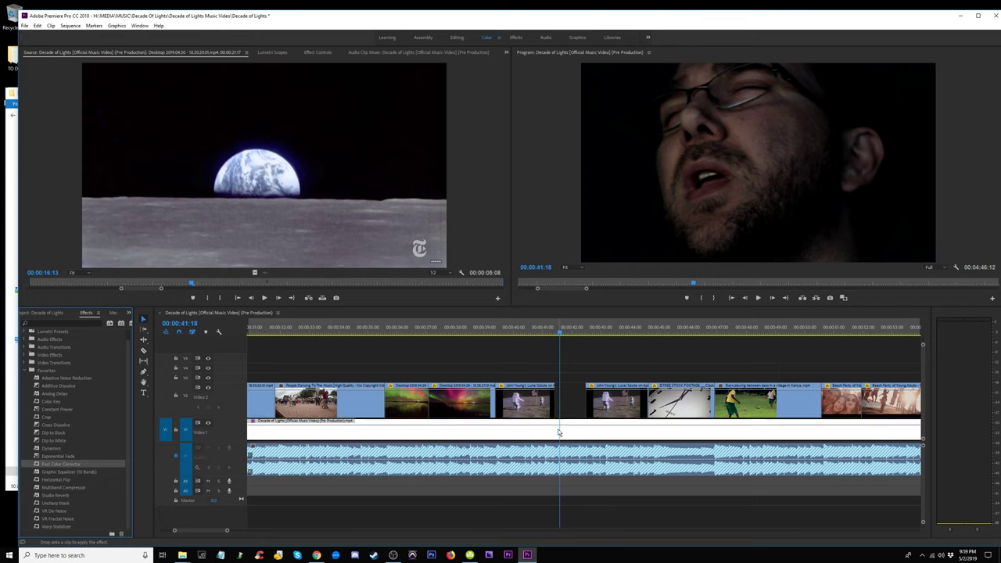
In Effect Controls, lower the Fast Color Corrector's Input White Level to about 128.9.
left_click(316, 52)
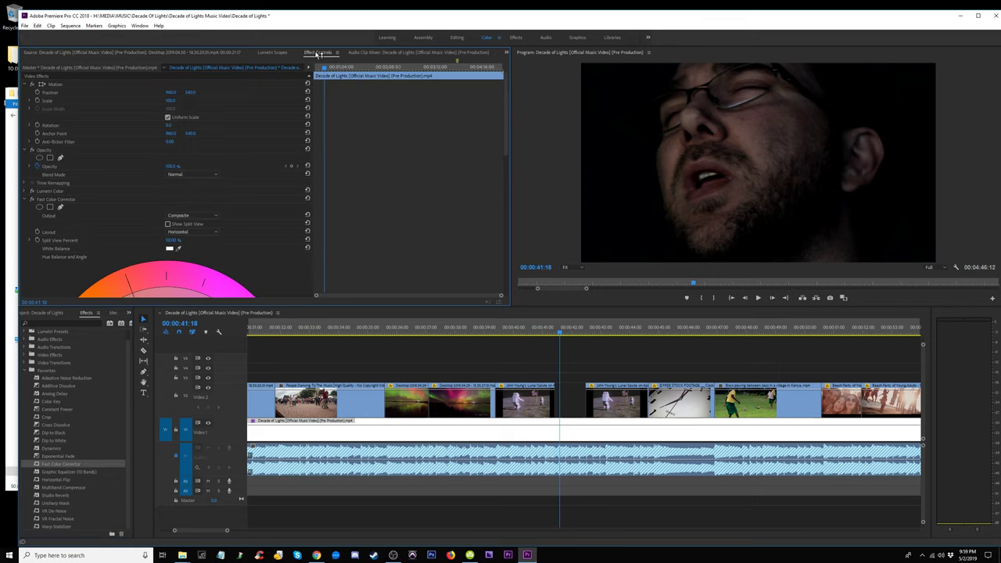
scroll(328, 238, "down", 2)
scroll(328, 239, "down", 2)
scroll(327, 238, "down", 2)
scroll(328, 238, "down", 1)
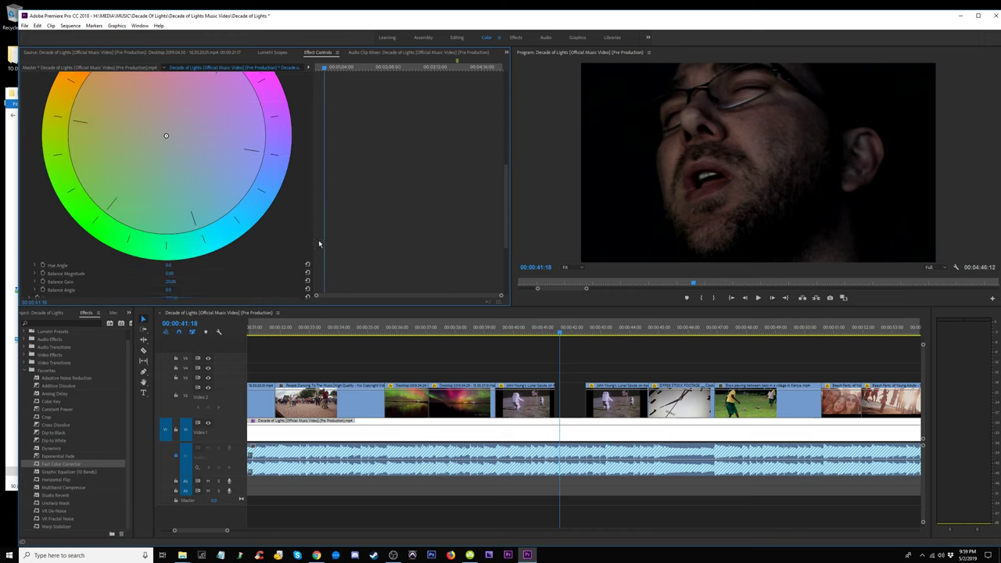
scroll(291, 247, "down", 2)
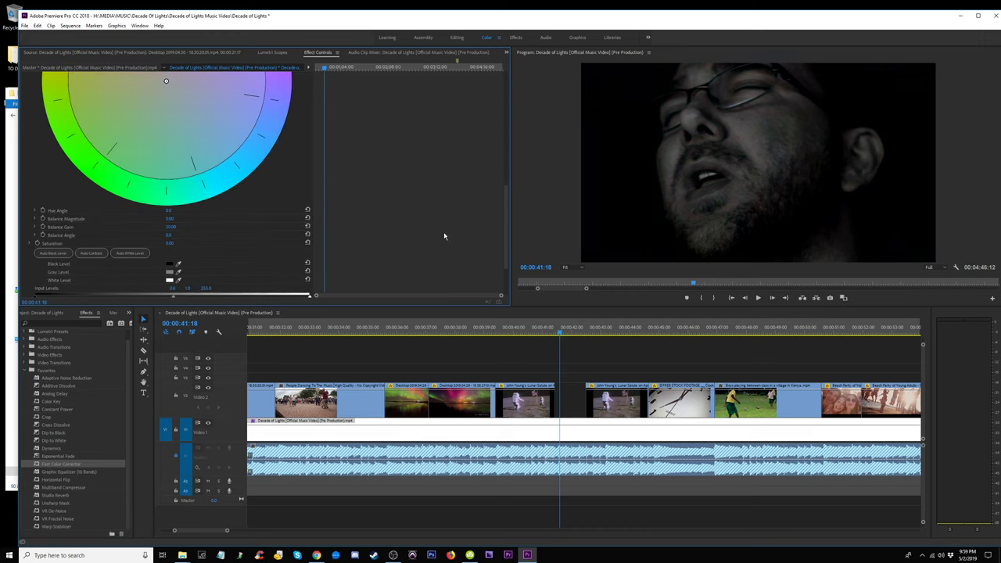
scroll(435, 233, "down", 2)
scroll(328, 236, "down", 1)
left_click_drag(309, 230, 216, 226)
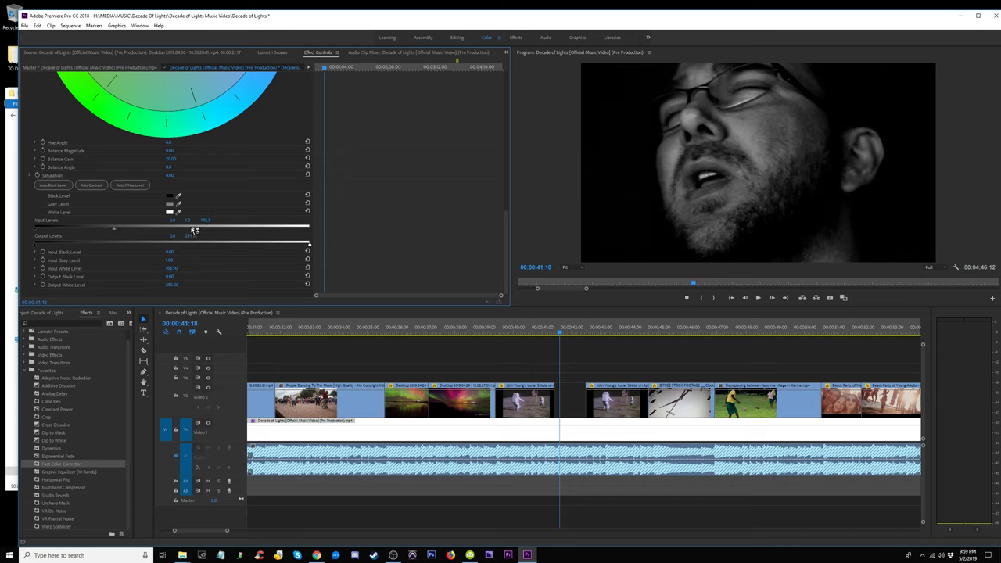
left_click_drag(194, 230, 174, 231)
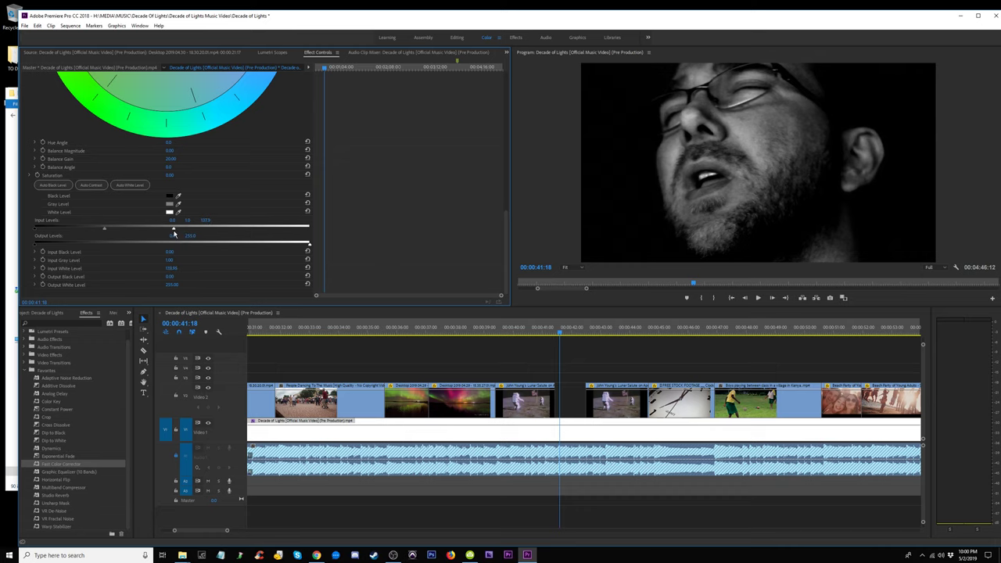
Play back the graded face shot from 00:00:38:28 to 00:00:42:19.
left_click(537, 332)
key("space")
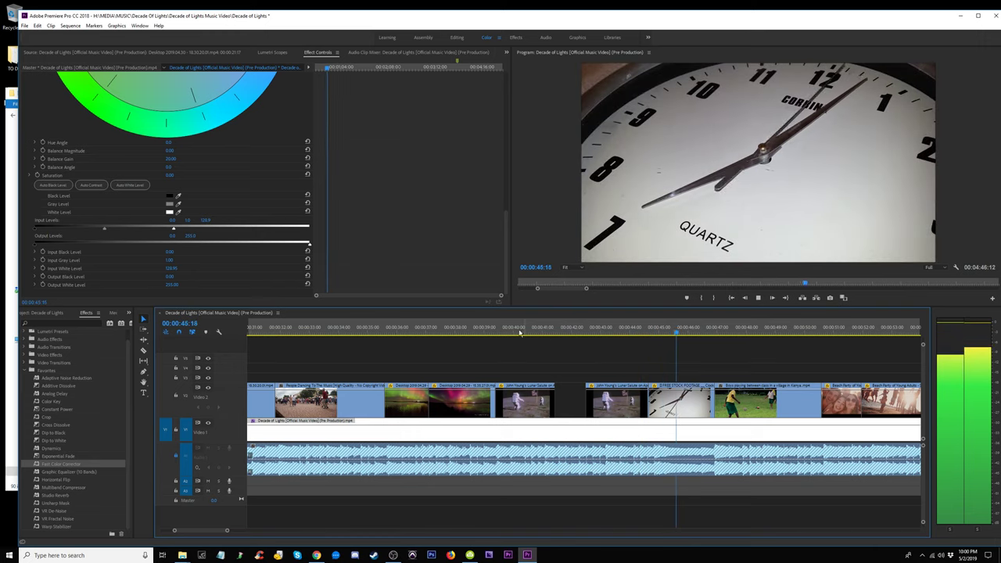
left_click(484, 330)
key("space")
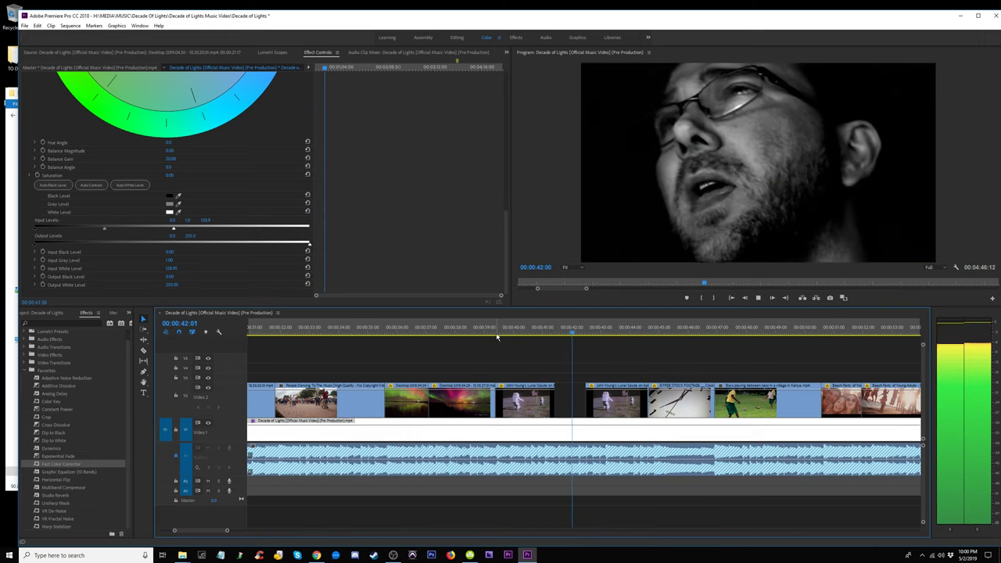
key("space")
Delete the second astronaut piece on Video 2 and trim the start of the clock clip.
left_click(616, 402)
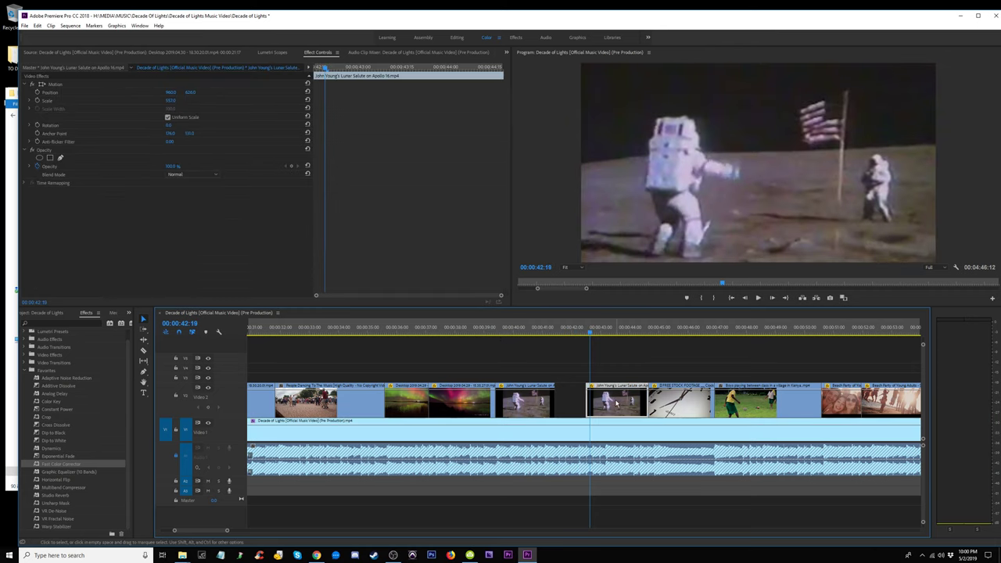
key("Delete")
key("space")
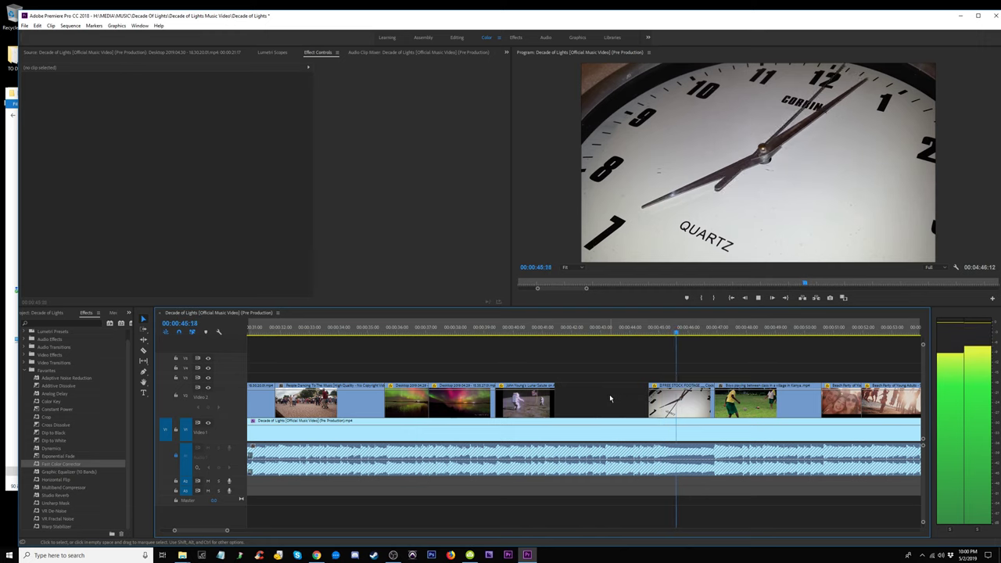
left_click(640, 331)
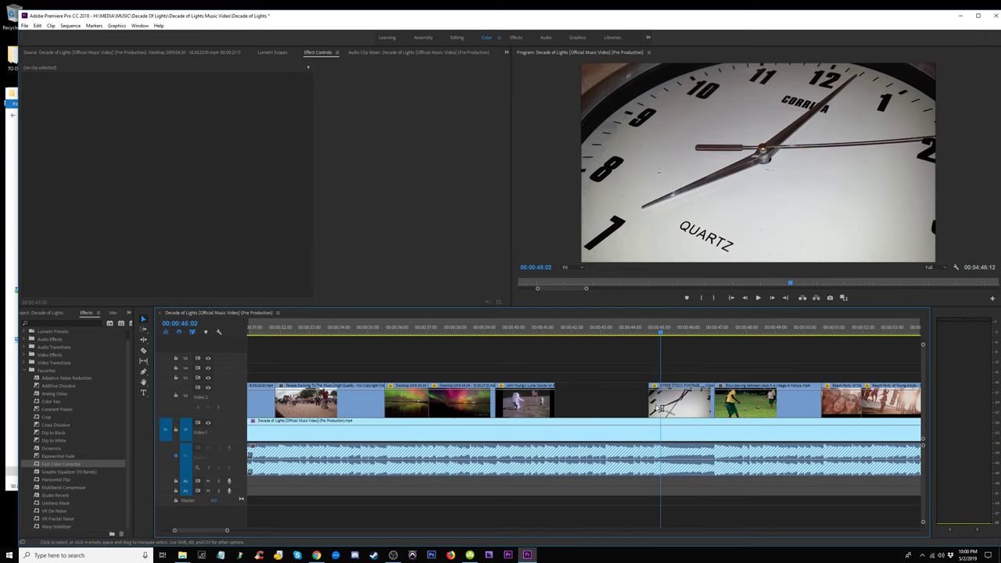
left_click_drag(651, 400, 653, 401)
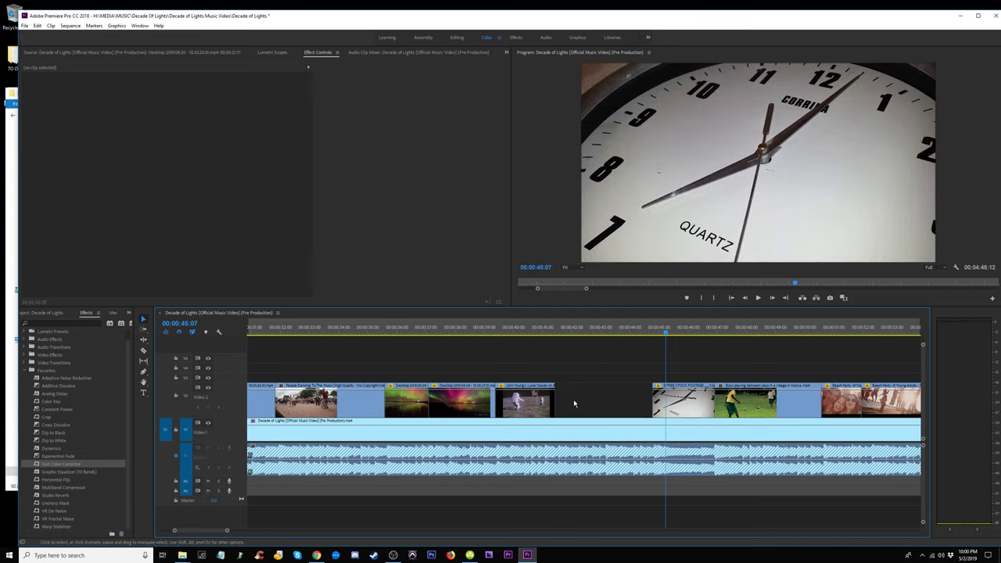
Extend the lunar salute clip's end to 00:00:43:05 and play it back.
left_click(536, 338)
key("space")
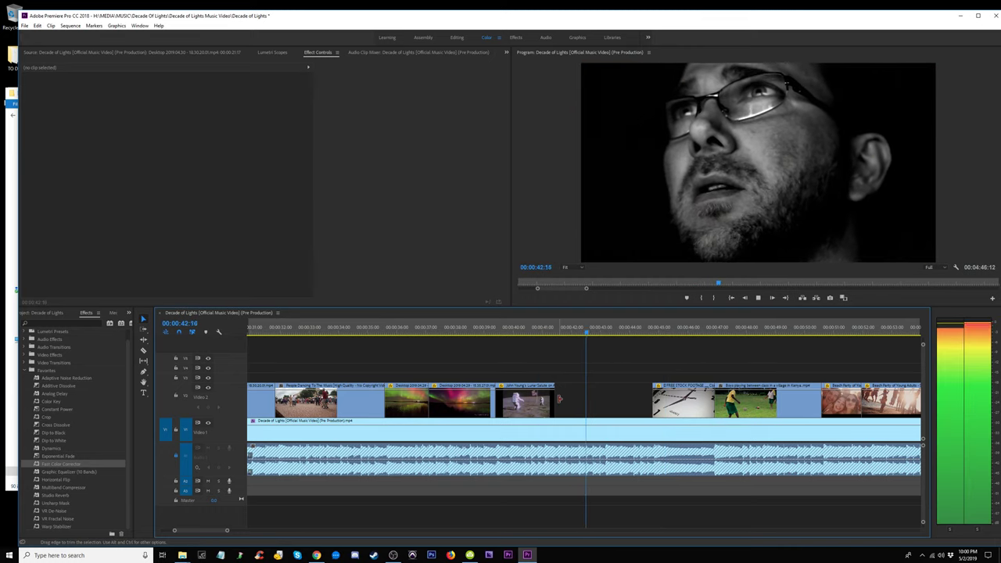
key("space")
left_click_drag(585, 400, 605, 400)
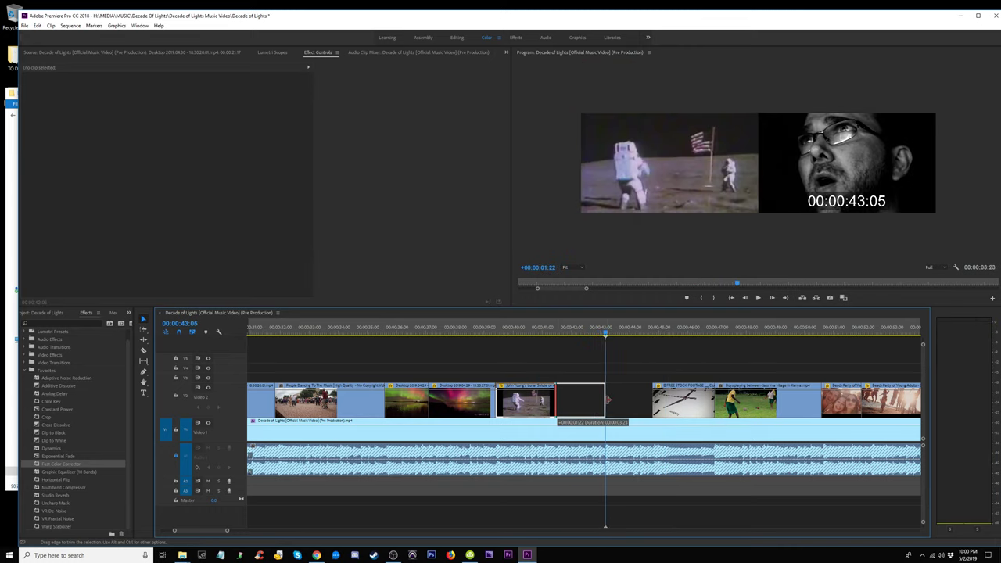
key("space")
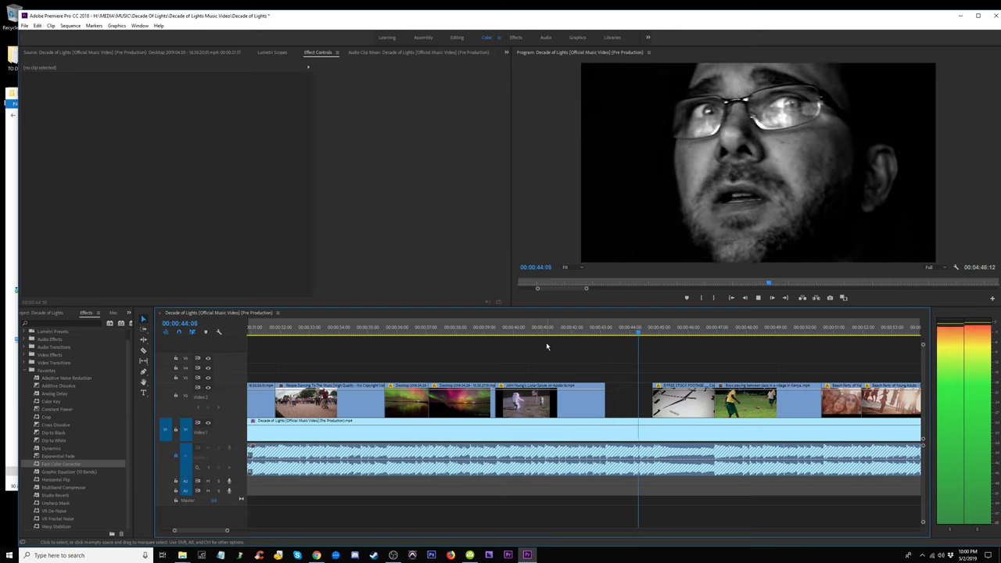
Shorten the John Young clip's end slightly and replay the moon section from about 40 seconds.
left_click(579, 332)
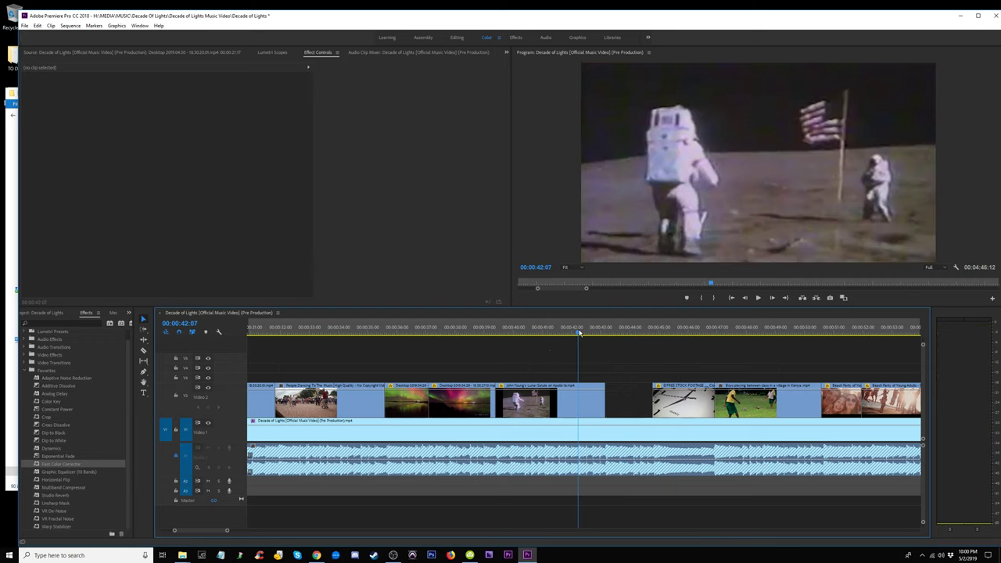
left_click(535, 333)
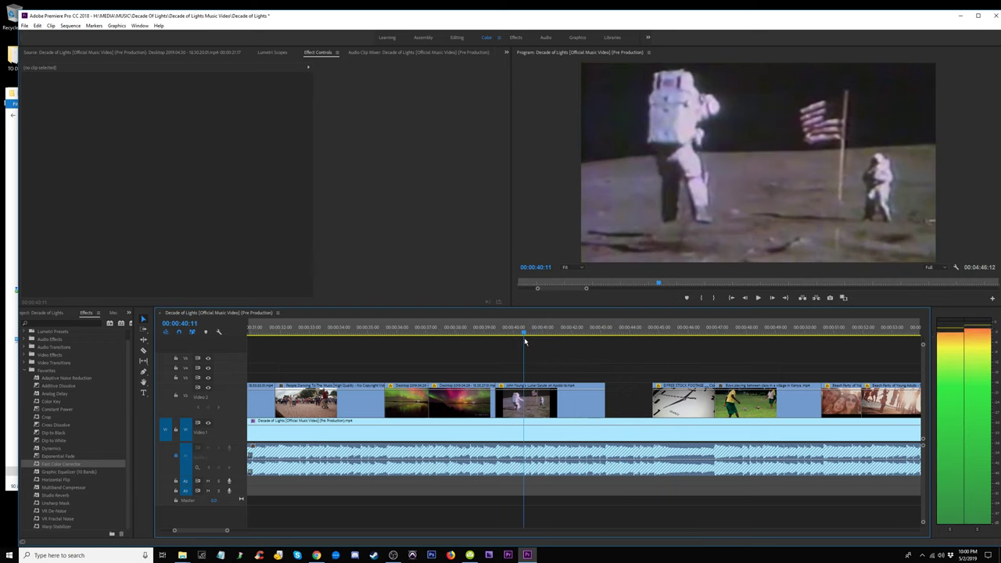
left_click_drag(525, 342, 524, 332)
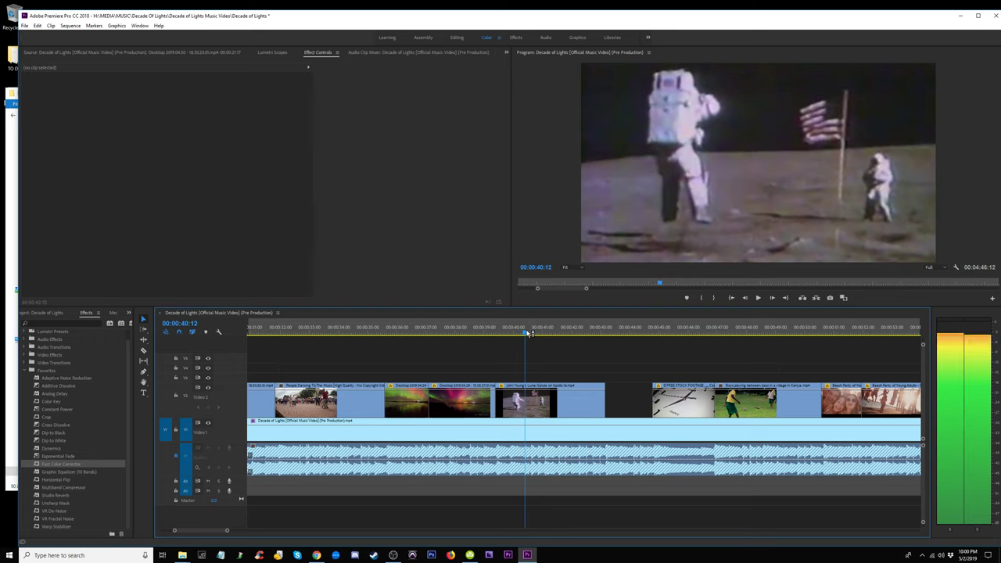
mouse_move(604, 397)
left_mouse_down()
mouse_move(574, 396)
mouse_move(601, 397)
left_mouse_up()
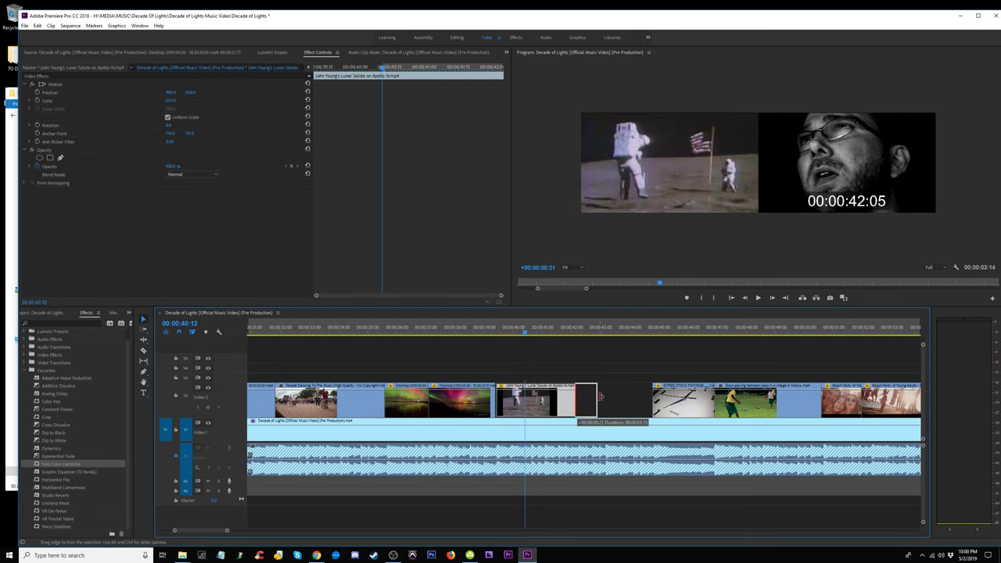
key("space")
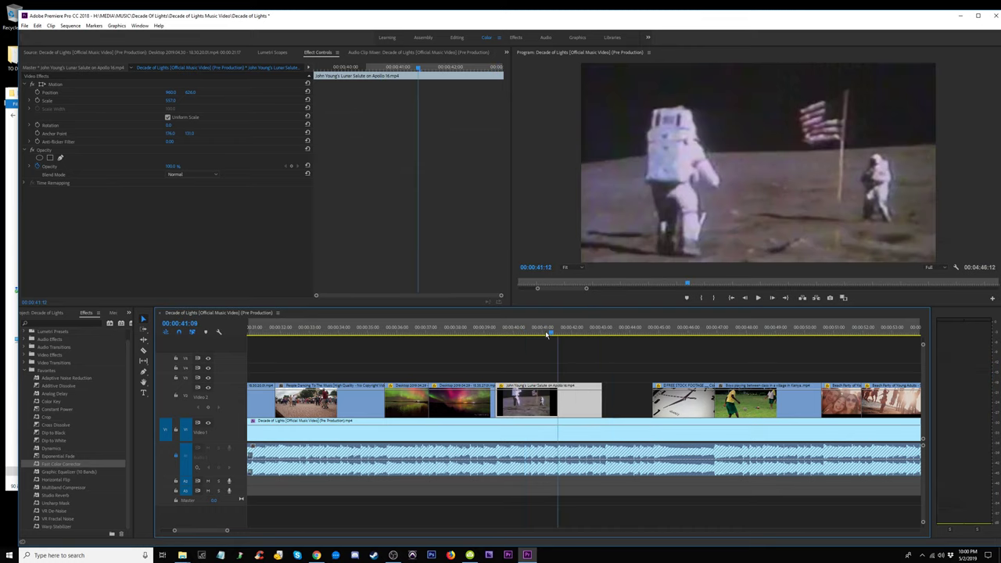
left_click(478, 340)
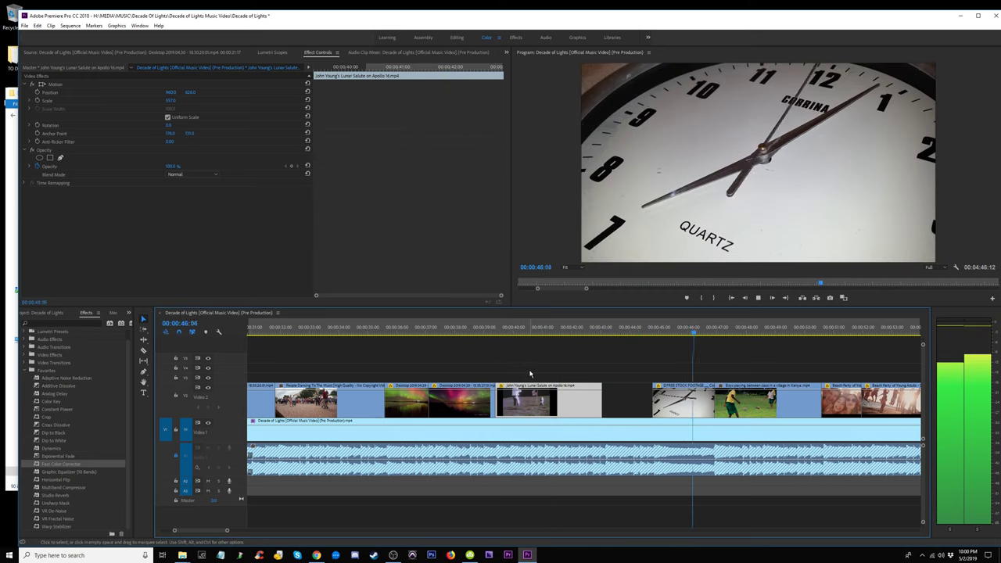
Apply an Additive Dissolve to the start of the clock time-lapse clip.
key("space")
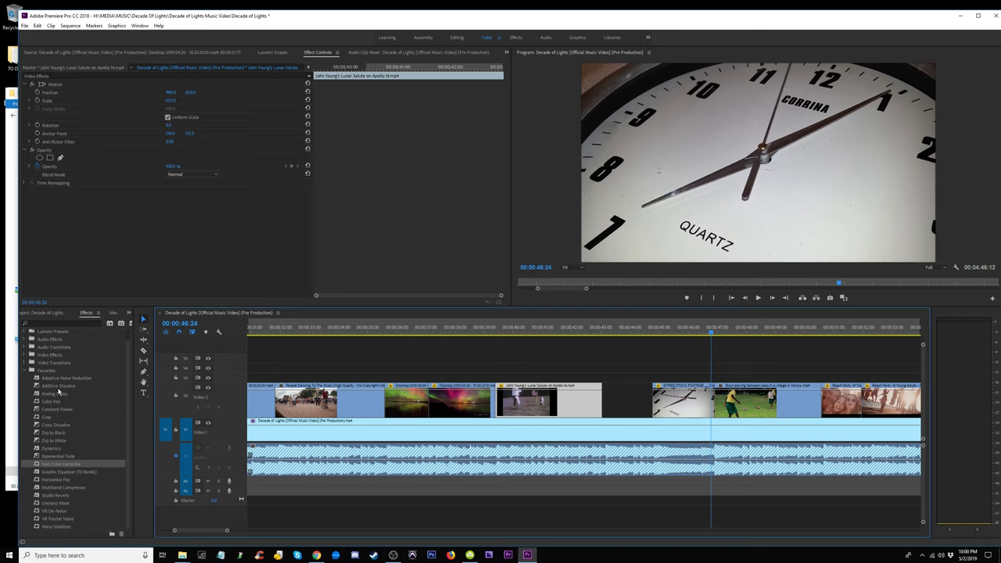
left_click_drag(61, 380, 691, 339)
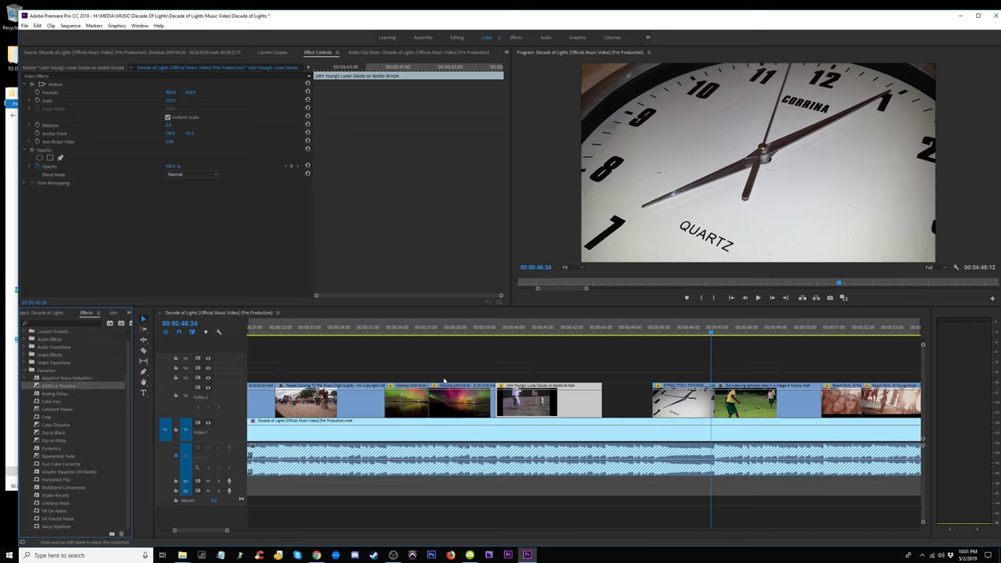
left_click_drag(637, 332, 670, 334)
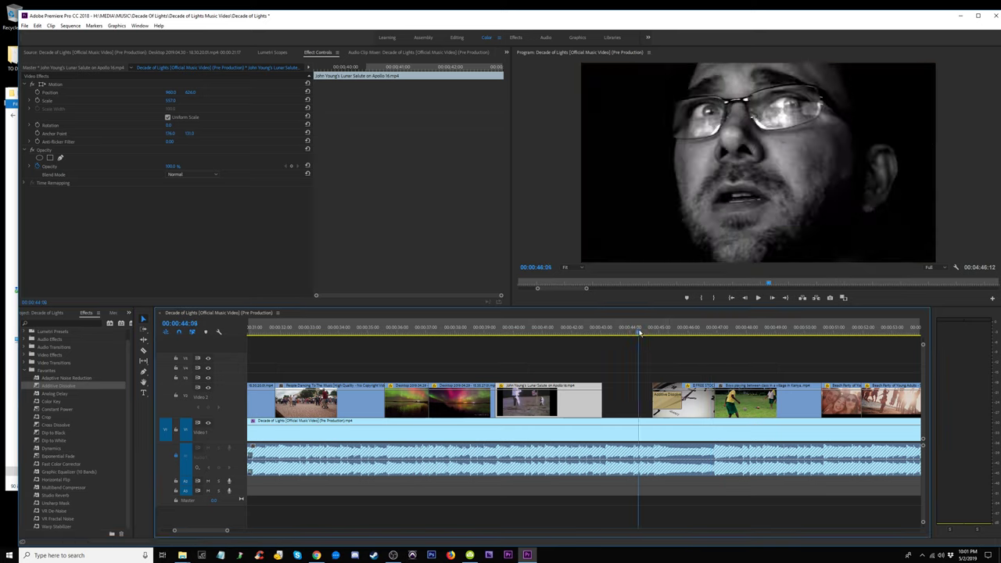
key("space")
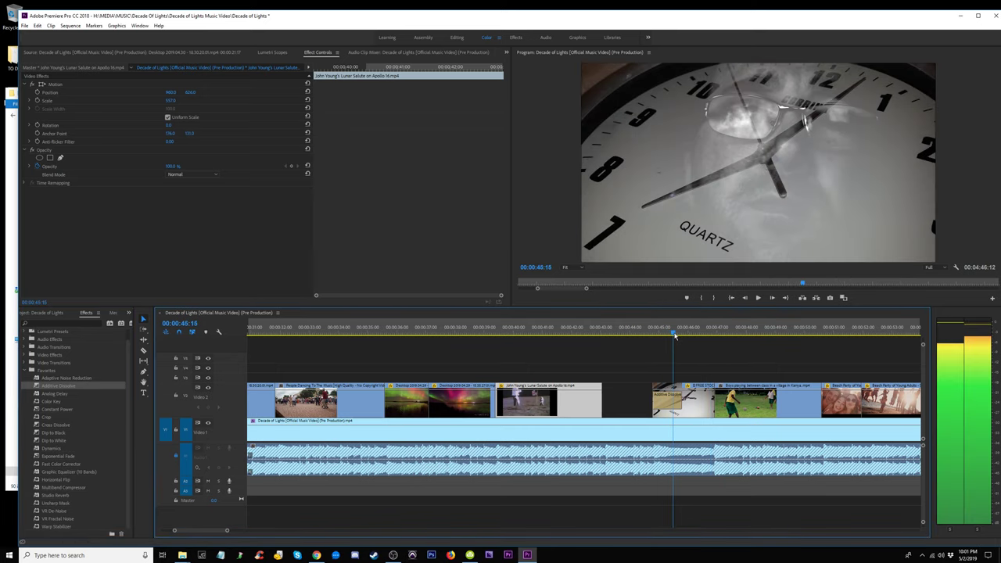
Review around 44:10, zoom the timeline in and shorten the Additive Dissolve.
left_click(628, 337)
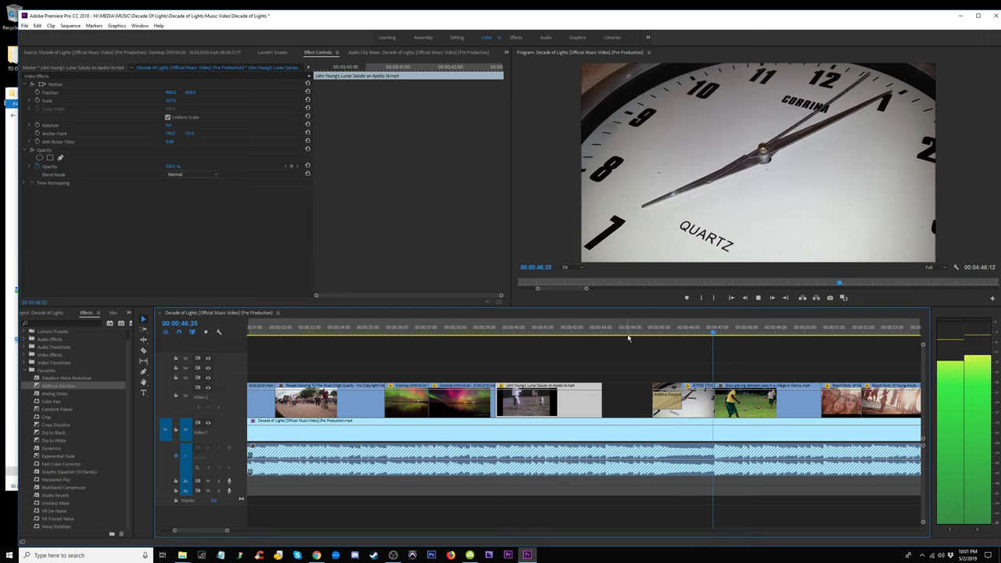
left_click(640, 334)
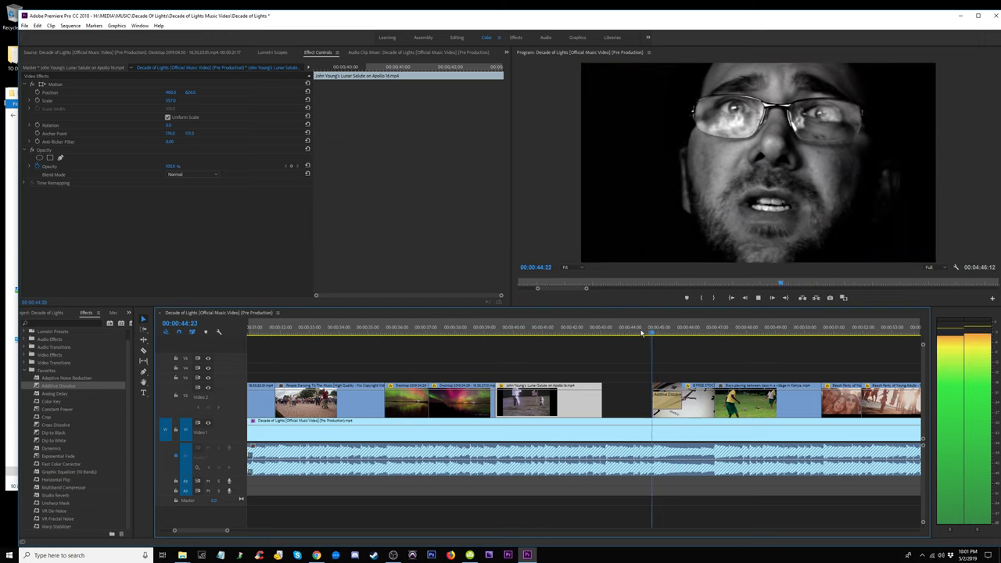
key("space")
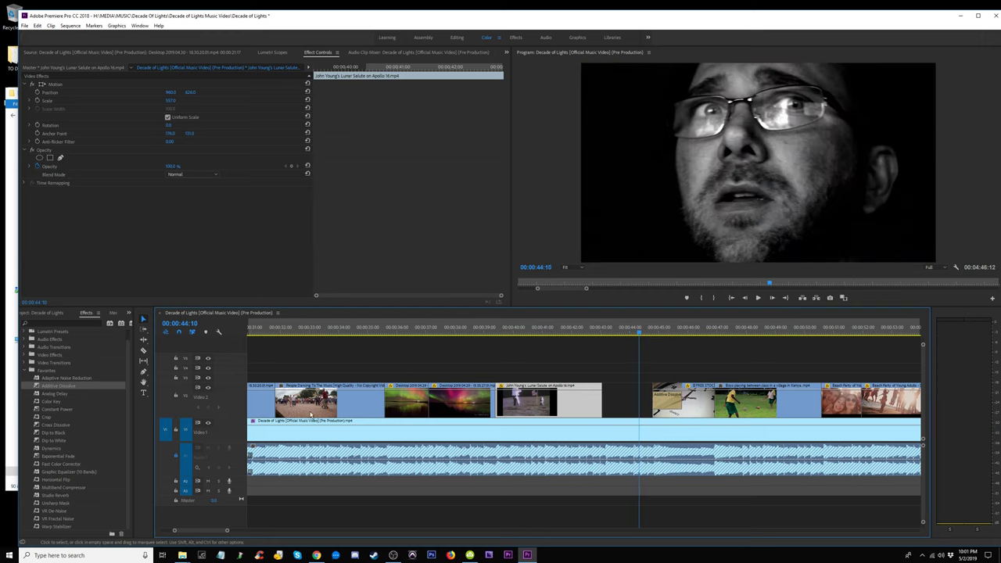
key("space")
key("space")
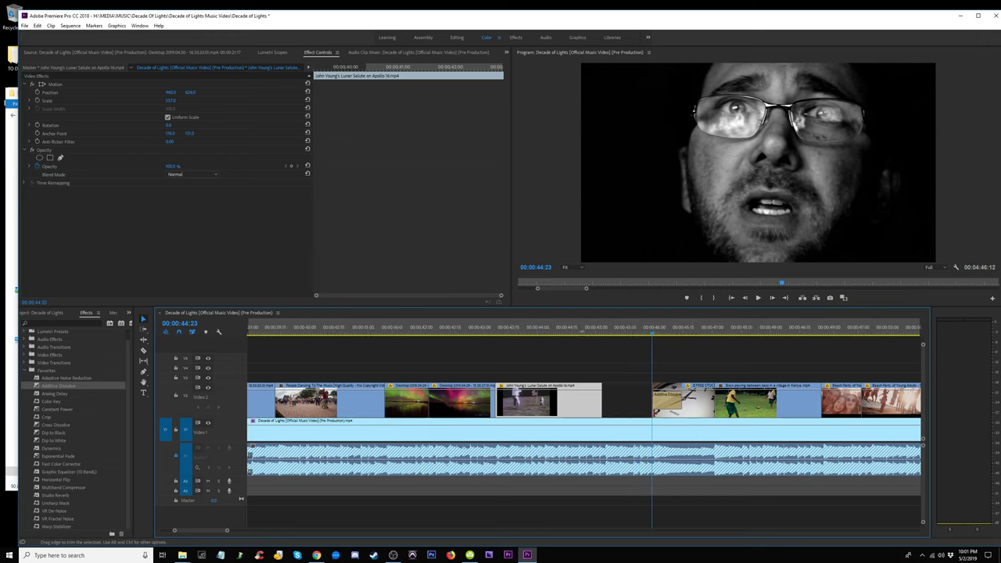
key("=")
key("space")
key("space")
left_click(700, 400)
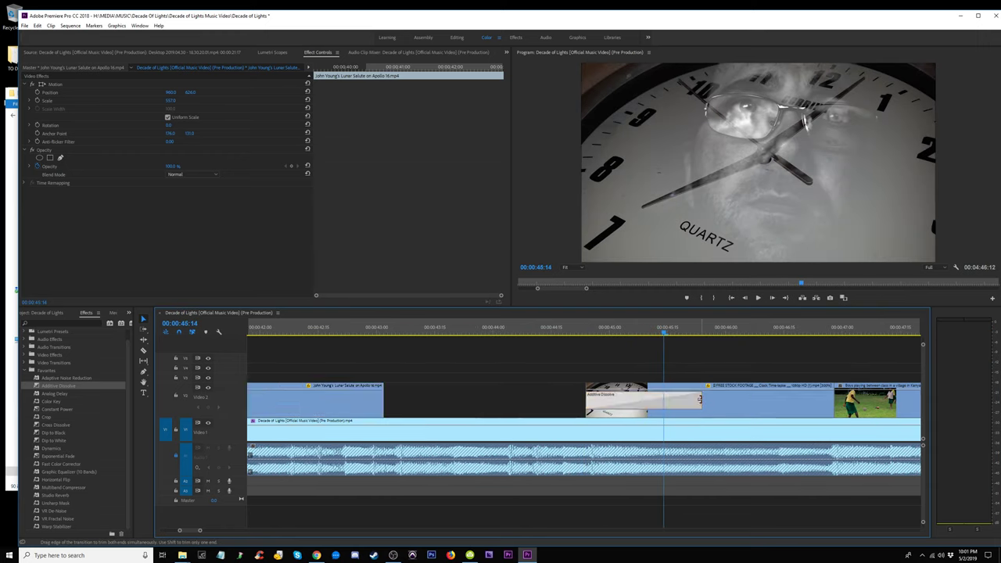
left_click_drag(668, 400, 664, 401)
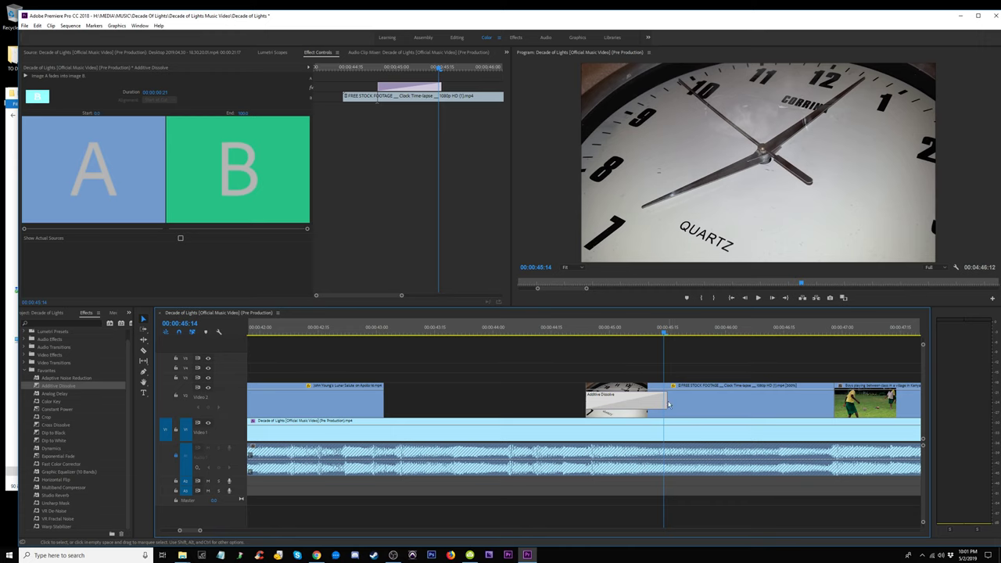
Replace the Additive Dissolve with a Cross Dissolve, review it from 44:05, and zoom back out.
left_click(668, 404)
left_click(551, 332)
key("space")
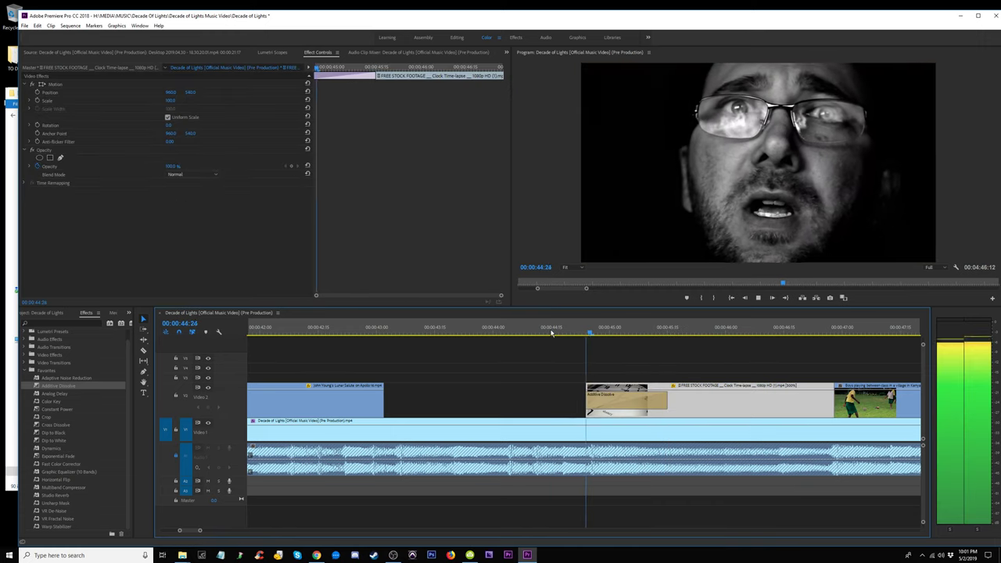
key("space")
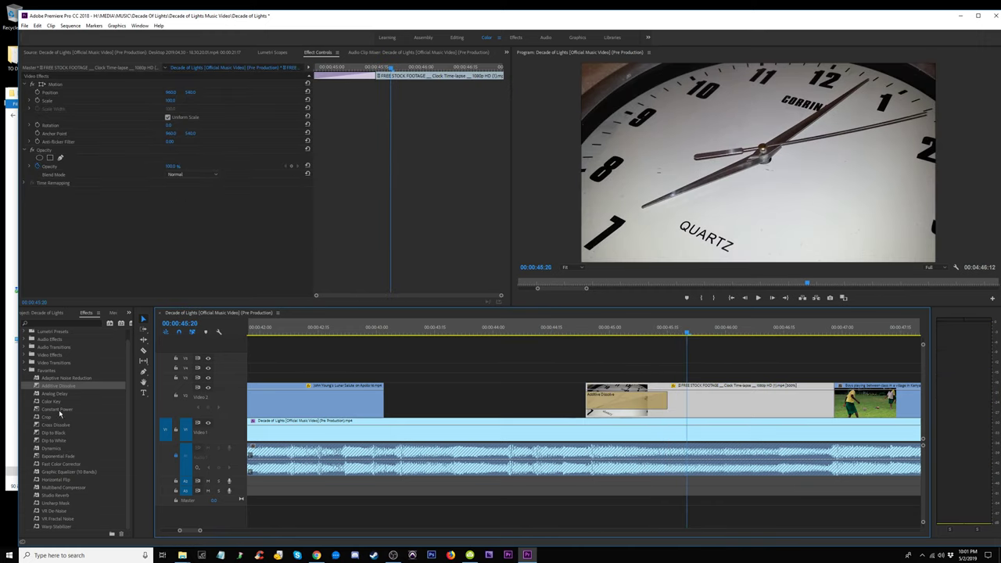
left_click_drag(61, 401, 60, 388)
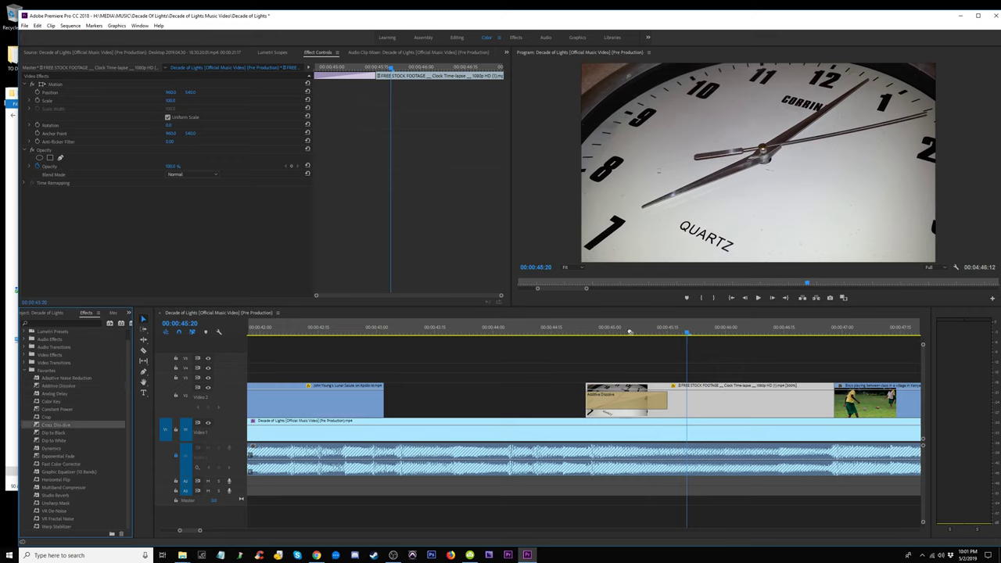
left_click_drag(630, 332, 622, 399)
left_click(537, 332)
key("space")
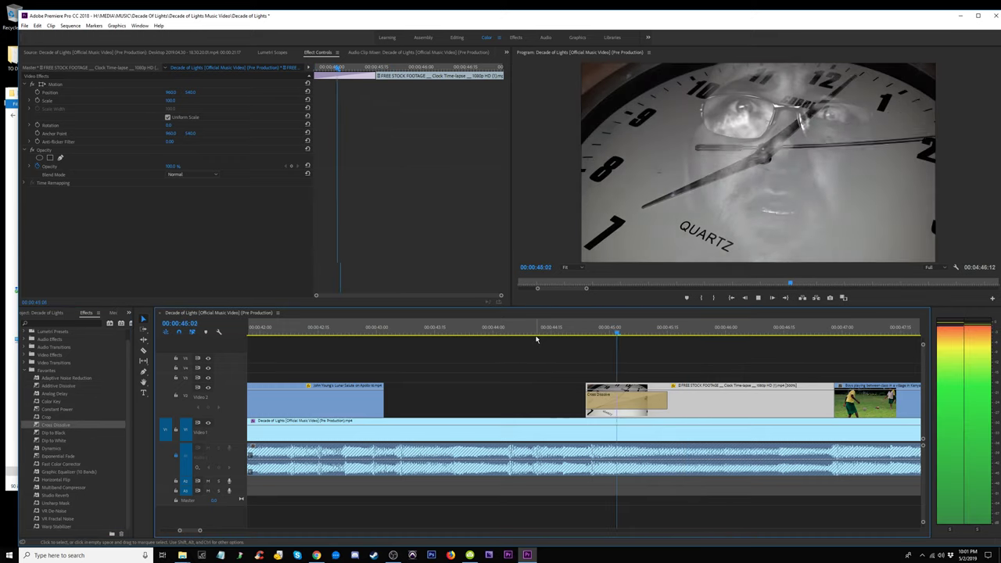
left_click(494, 332)
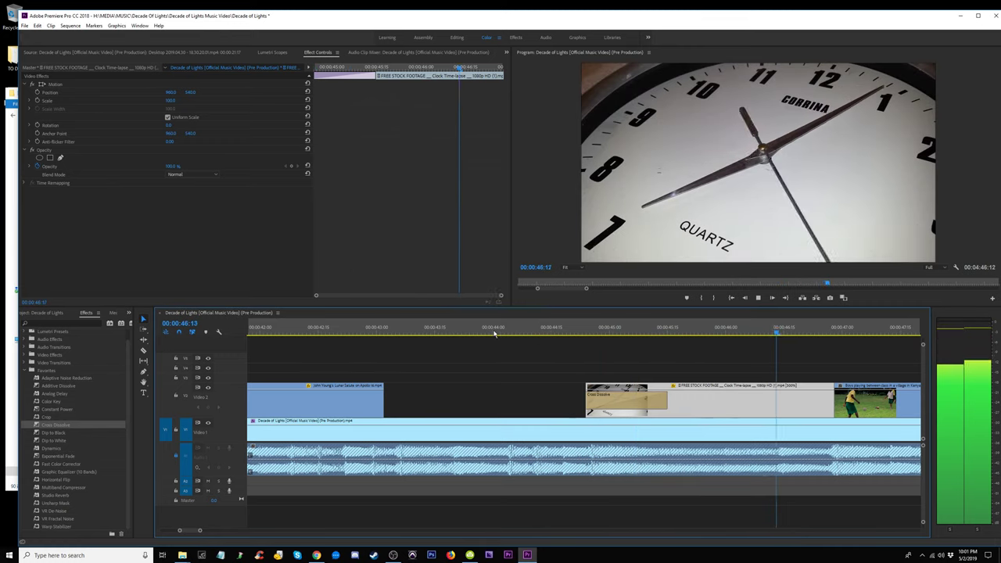
key("minus")
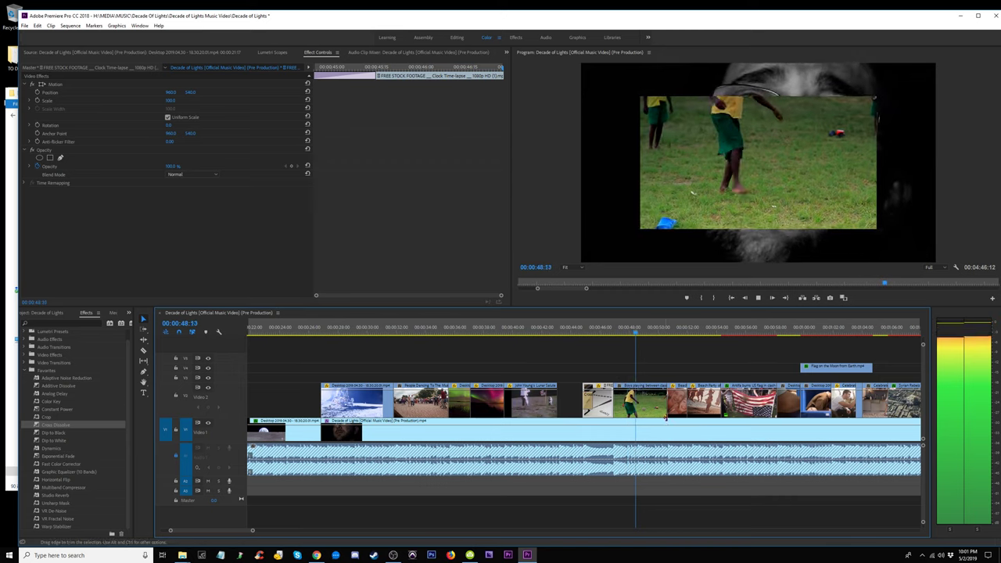
key("space")
left_click(640, 412)
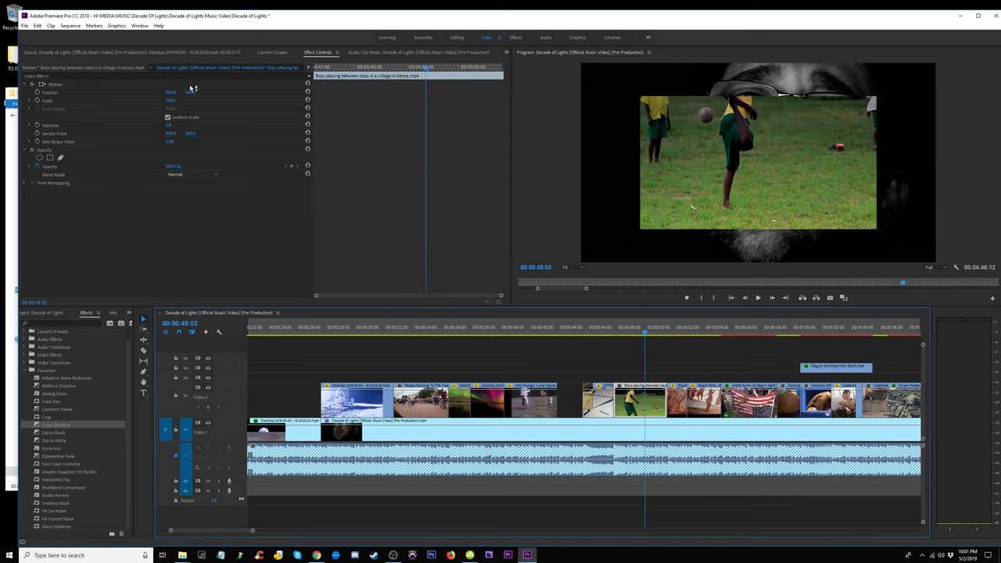
left_click_drag(174, 99, 211, 99)
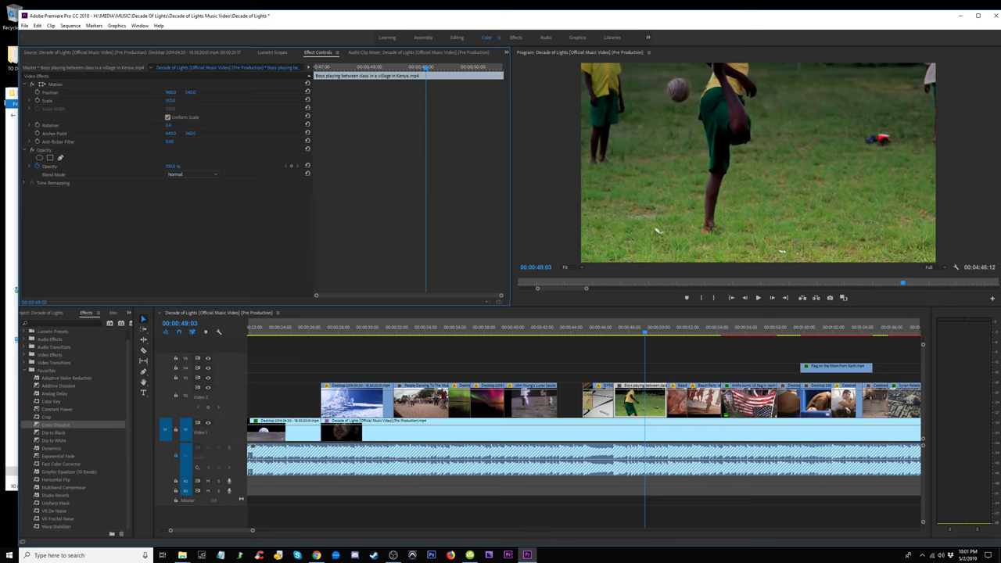
left_click(607, 327)
key("space")
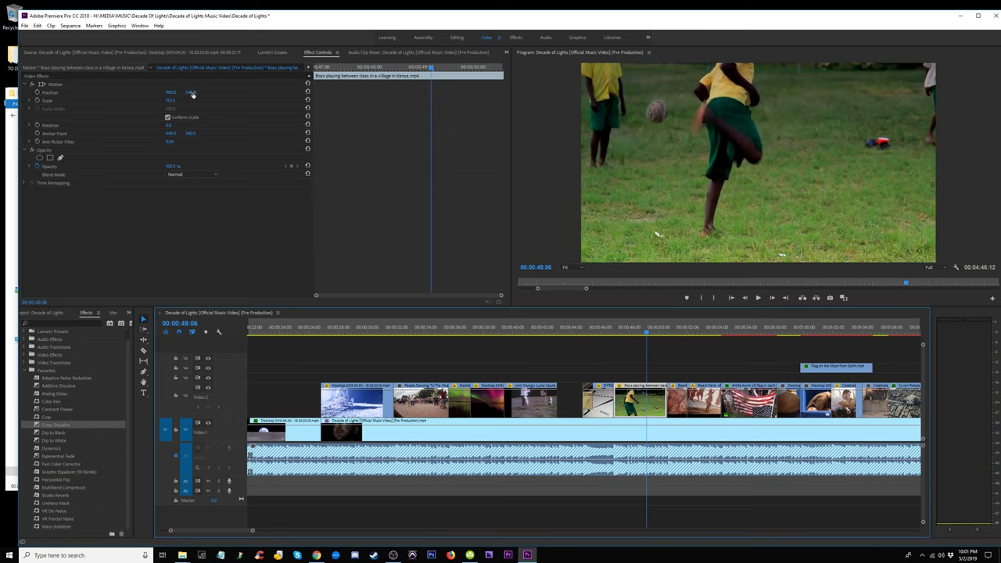
left_click_drag(192, 93, 192, 93)
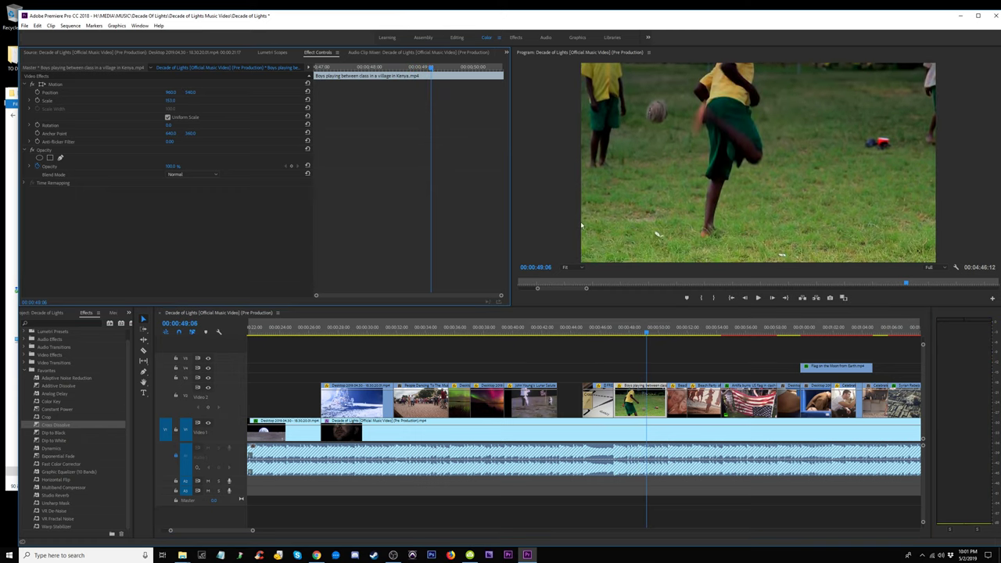
key("space")
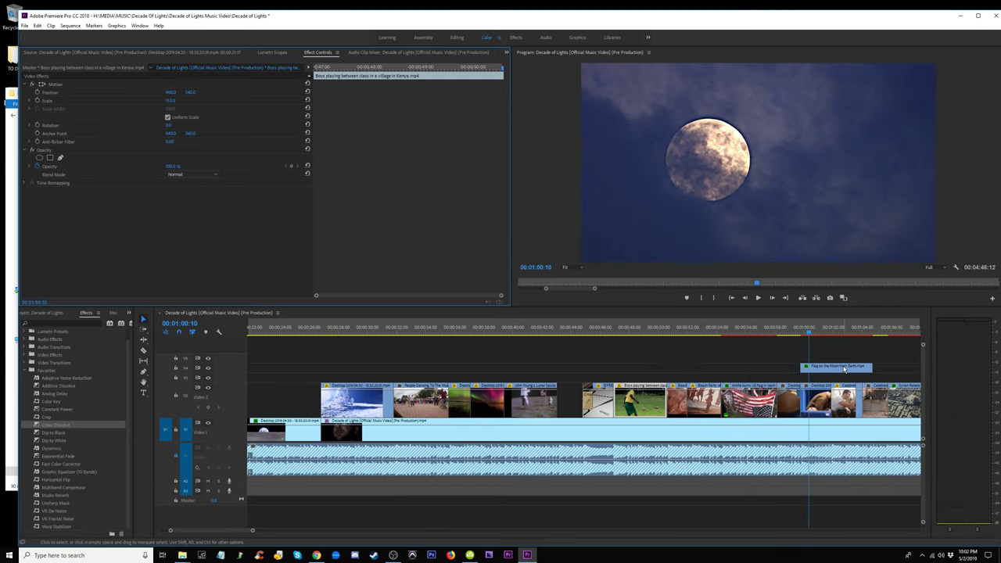
Move the Flag on the Moon clip to about 24 seconds above the earthrise footage and preview the blend.
mouse_move(845, 369)
left_mouse_down()
mouse_move(651, 364)
mouse_move(606, 378)
left_mouse_up()
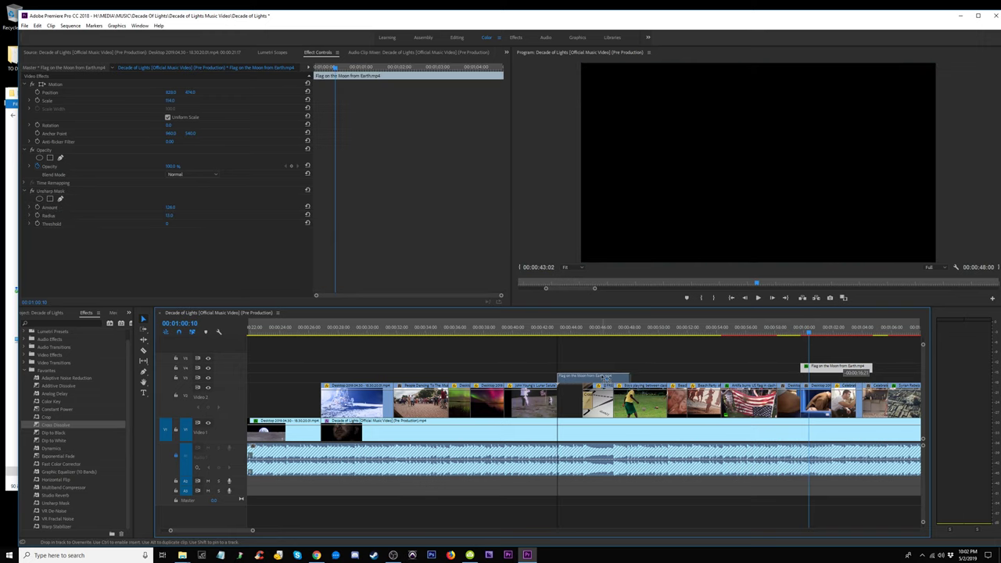
left_click_drag(577, 333, 563, 333)
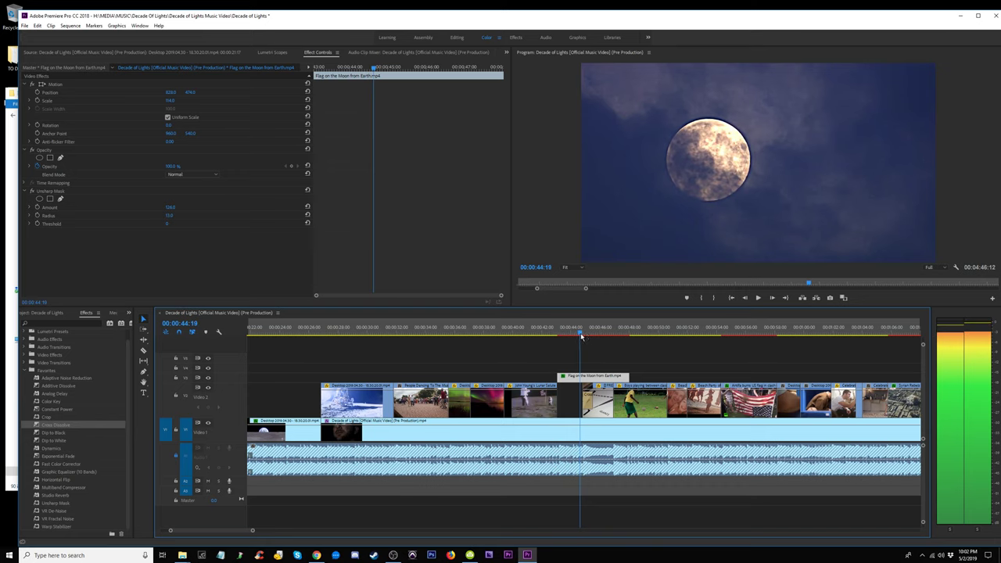
key("Up")
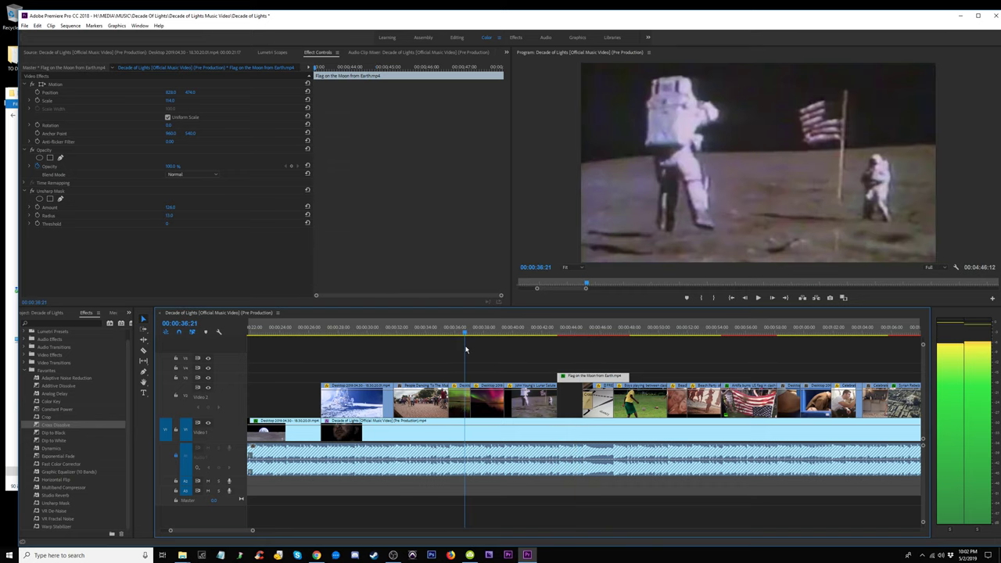
key("Up")
key("Up")
key("Up")
key("Up")
key("Up")
key("Up")
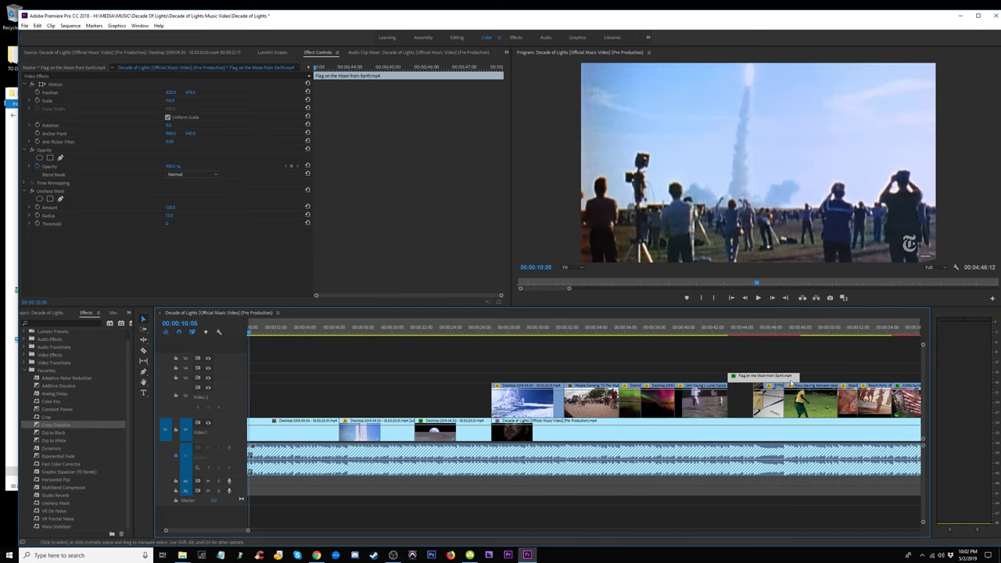
mouse_move(791, 380)
left_mouse_down()
mouse_move(484, 360)
mouse_move(456, 412)
mouse_move(463, 404)
left_mouse_up()
left_click(450, 332)
mouse_move(441, 338)
left_mouse_down()
mouse_move(475, 338)
mouse_move(419, 344)
left_mouse_up()
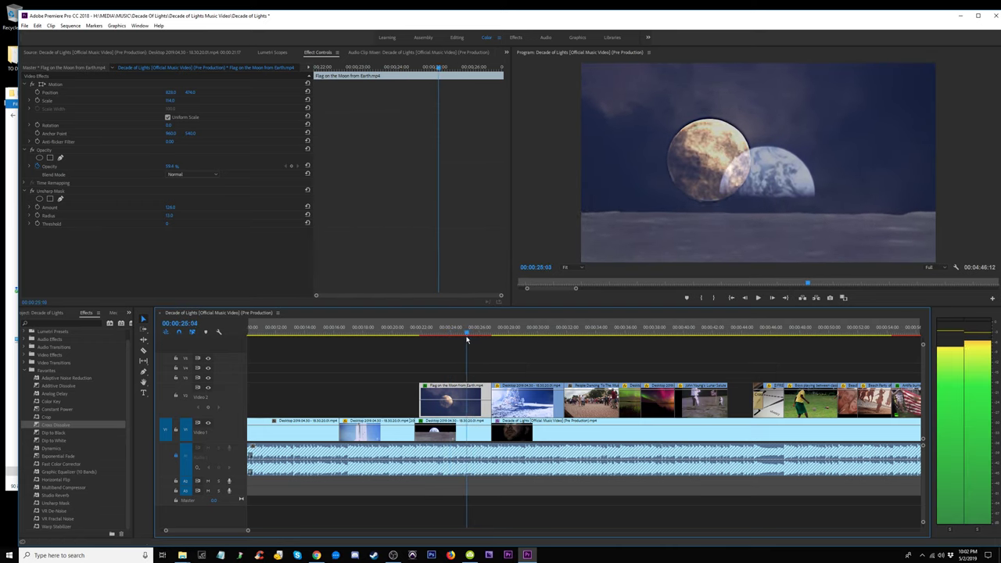
key("space")
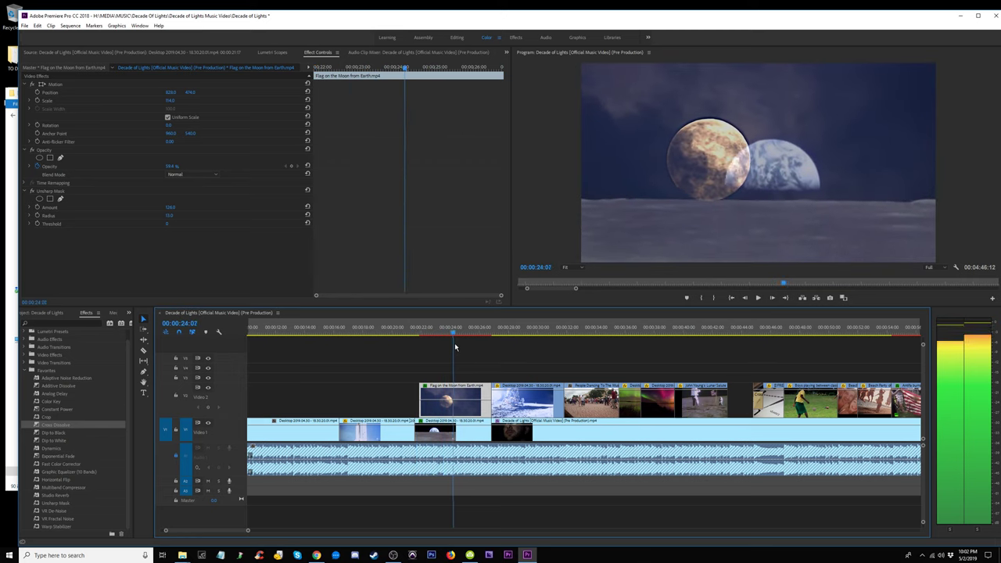
key("Left")
key("Left")
key("Left")
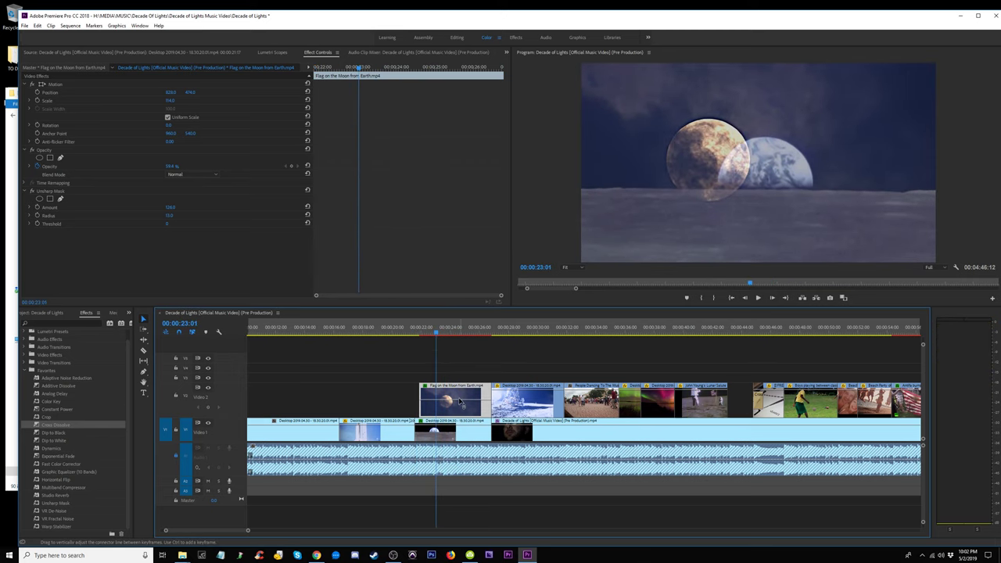
Raise the moon clip's opacity to 100% and shift it earlier on Video 2.
left_click_drag(461, 402, 462, 383)
key("space")
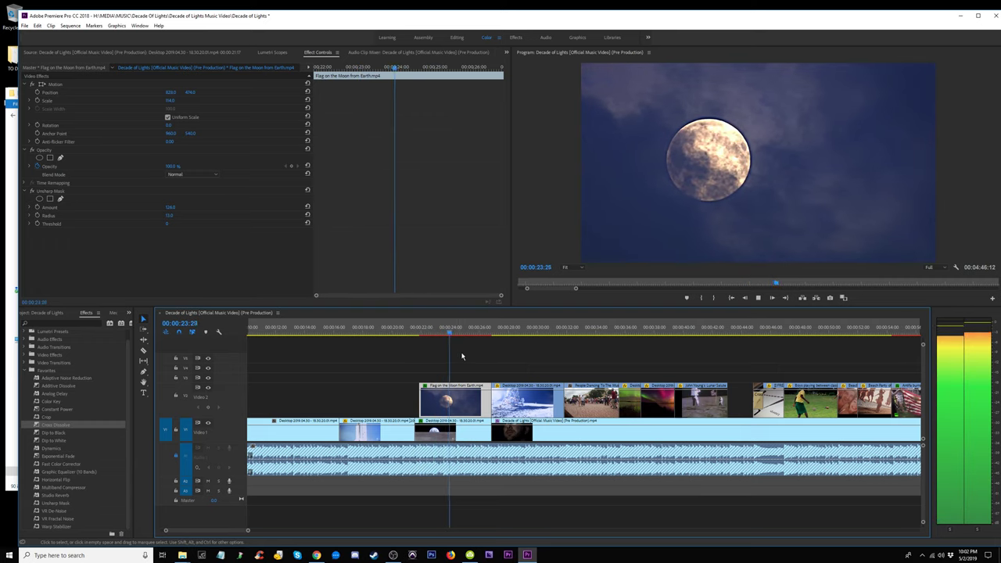
key("space")
left_click_drag(462, 410, 376, 410)
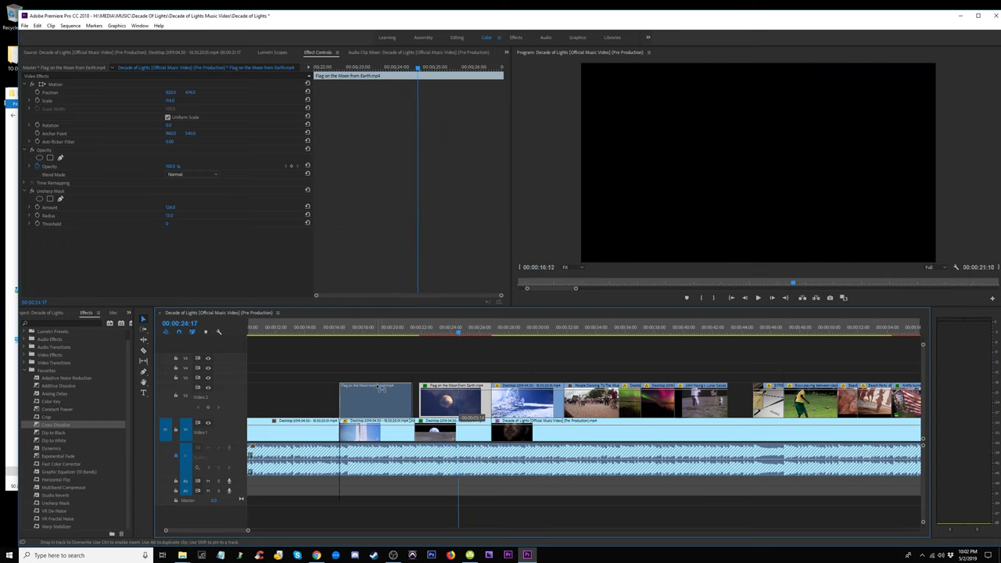
left_click(375, 330)
left_click_drag(376, 330, 384, 331)
Move the moon clip to the start of the sequence and play the opening.
key("minus")
key("minus")
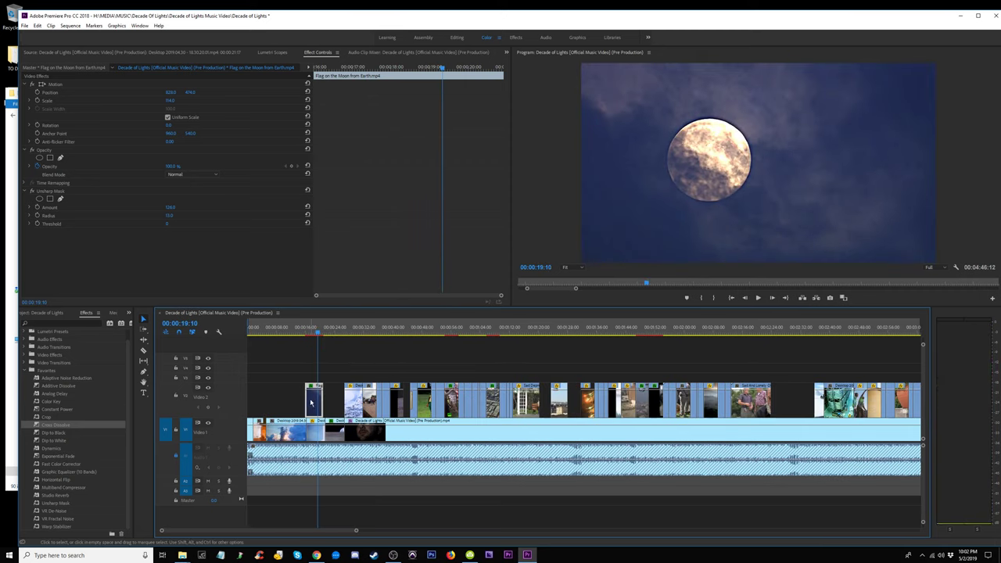
left_click_drag(310, 403, 254, 403)
key("Home")
key("space")
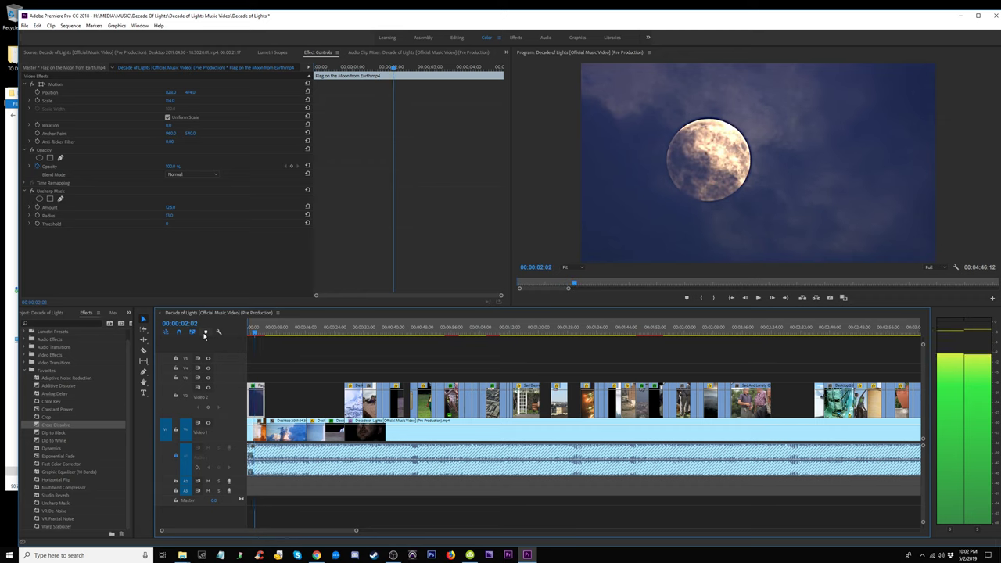
key("space")
key("equal")
key("equal")
key("equal")
key("equal")
key("Home")
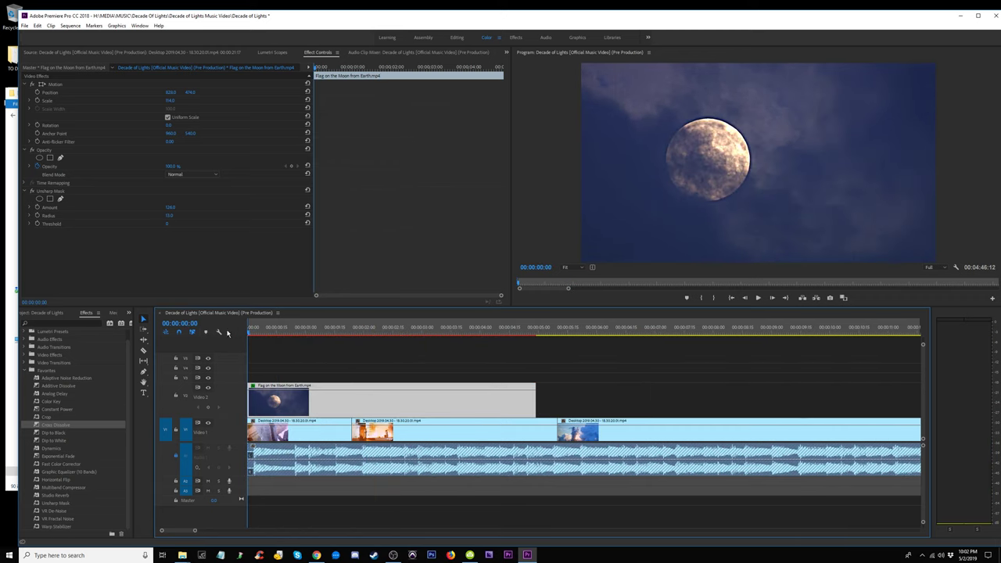
key("space")
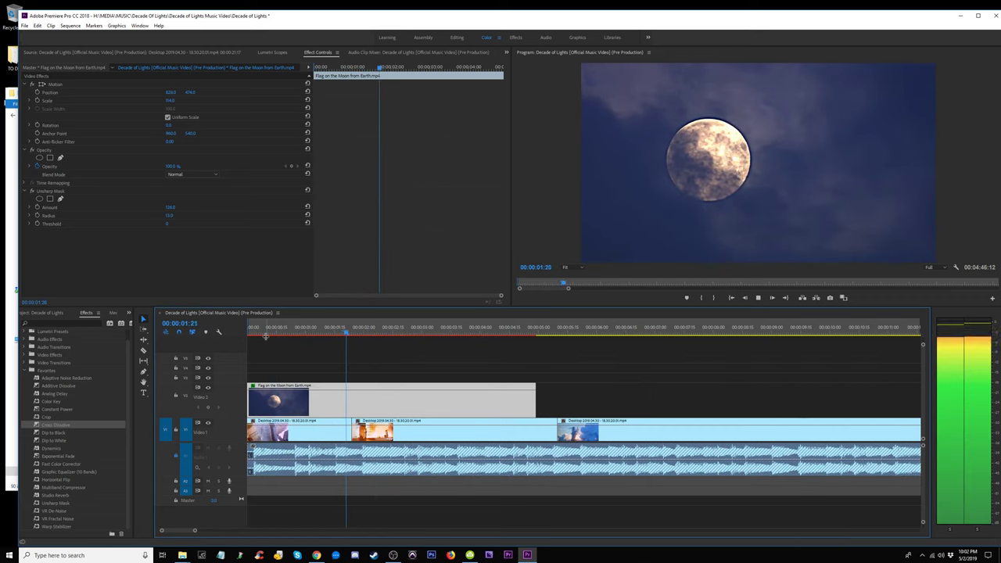
key("space")
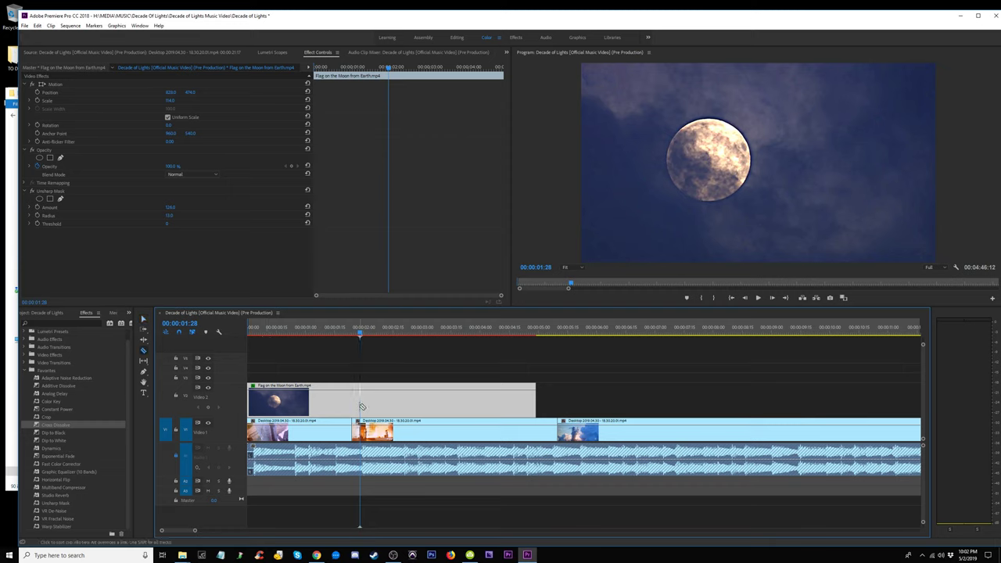
Split the moon clip at 1:28 and place its remainder later on the upper track.
left_click(362, 406)
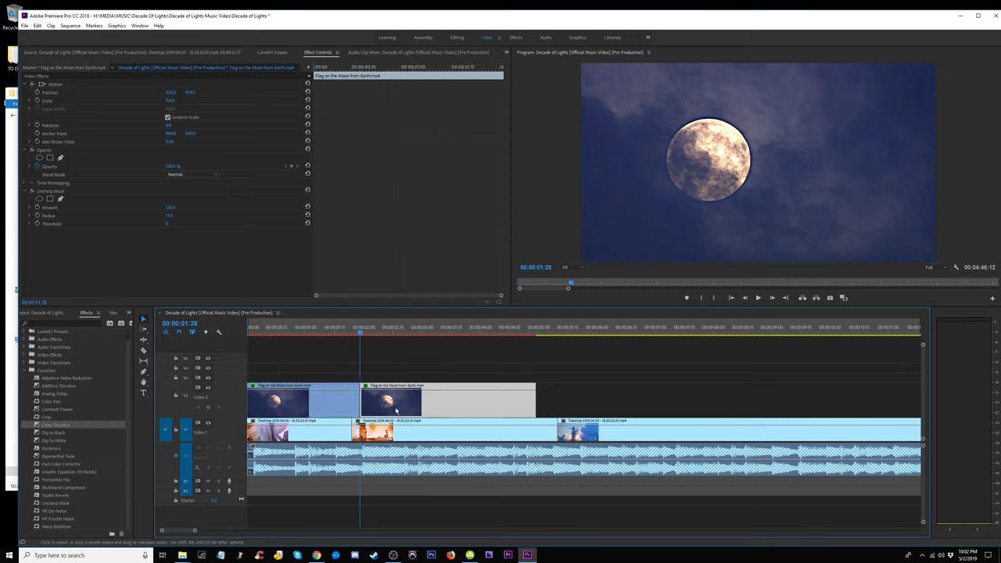
left_click_drag(395, 396, 372, 371)
left_click_drag(294, 368, 691, 365)
key("space")
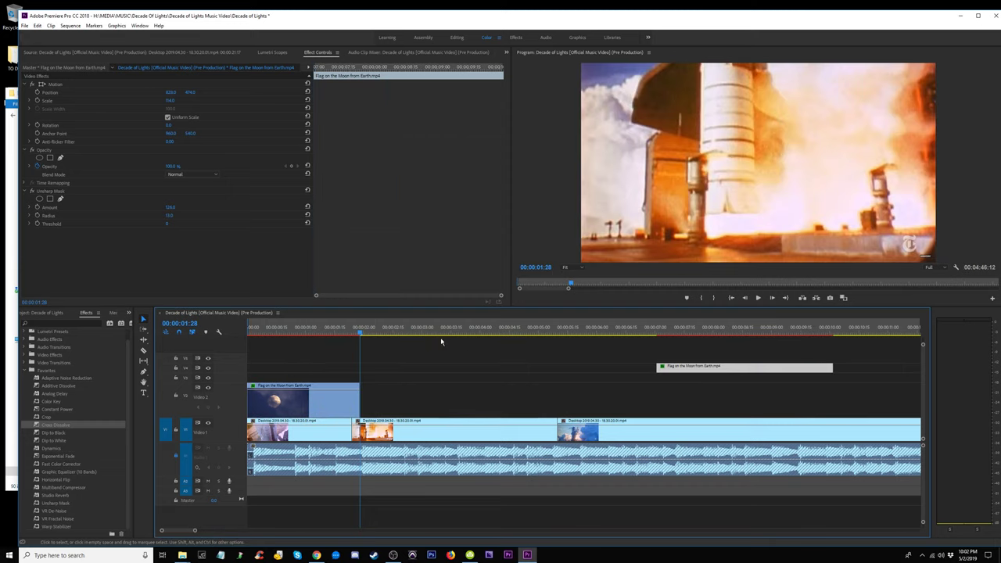
left_click(334, 330)
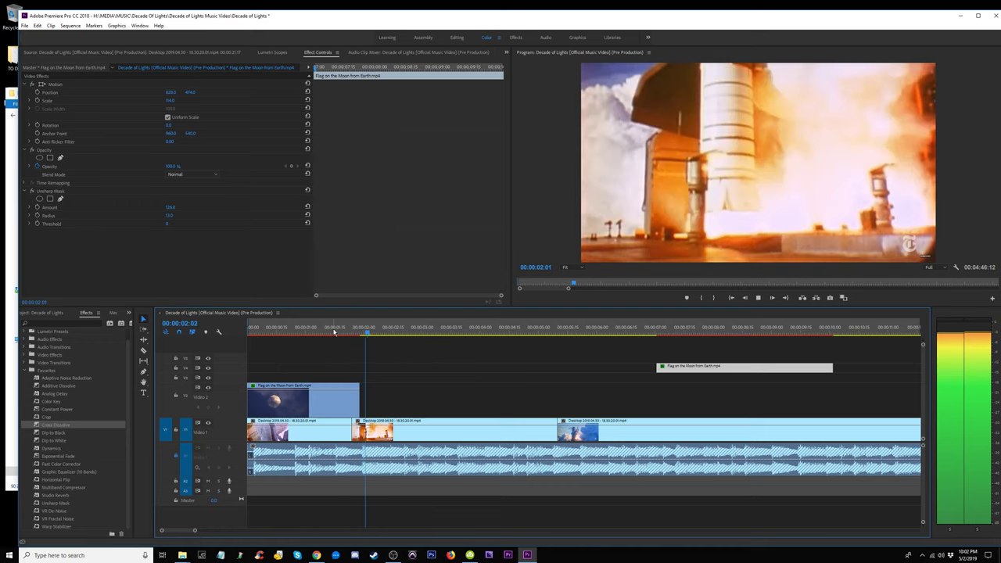
key("space")
key("Home")
key("space")
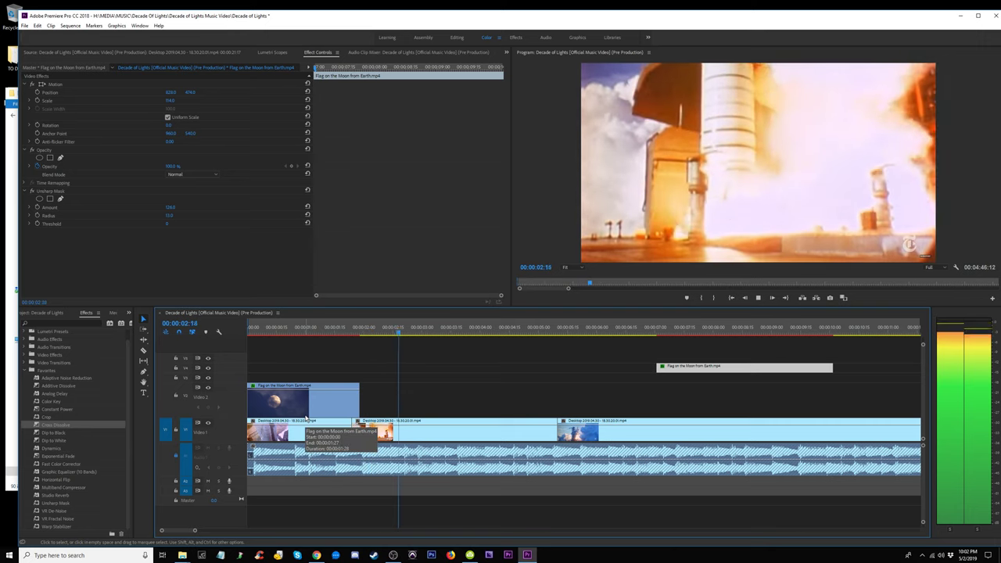
Lift the first rocket launch clip onto an upper track and play the sequence opening.
left_click(295, 430)
left_click_drag(296, 429, 295, 379)
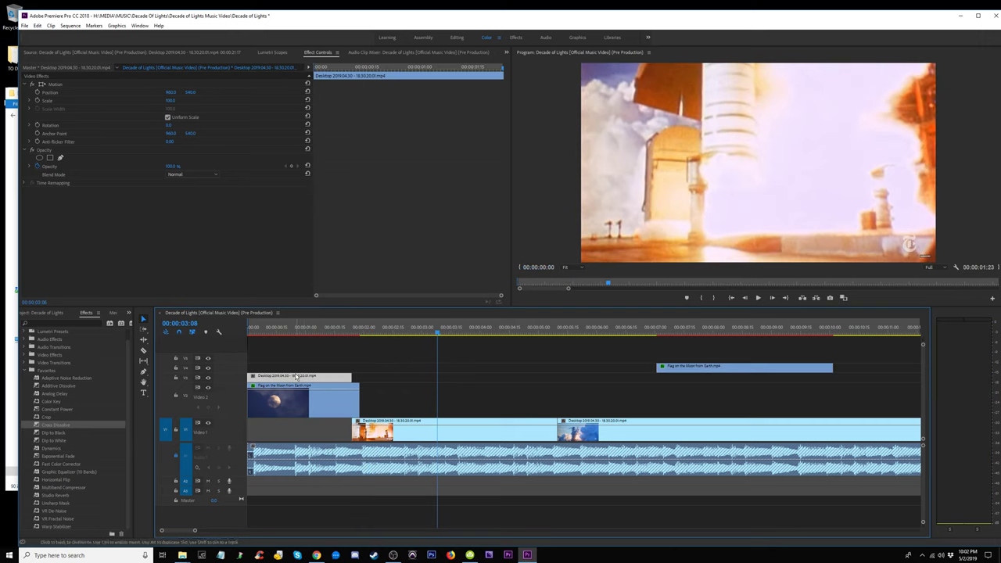
left_click(293, 329)
key("space")
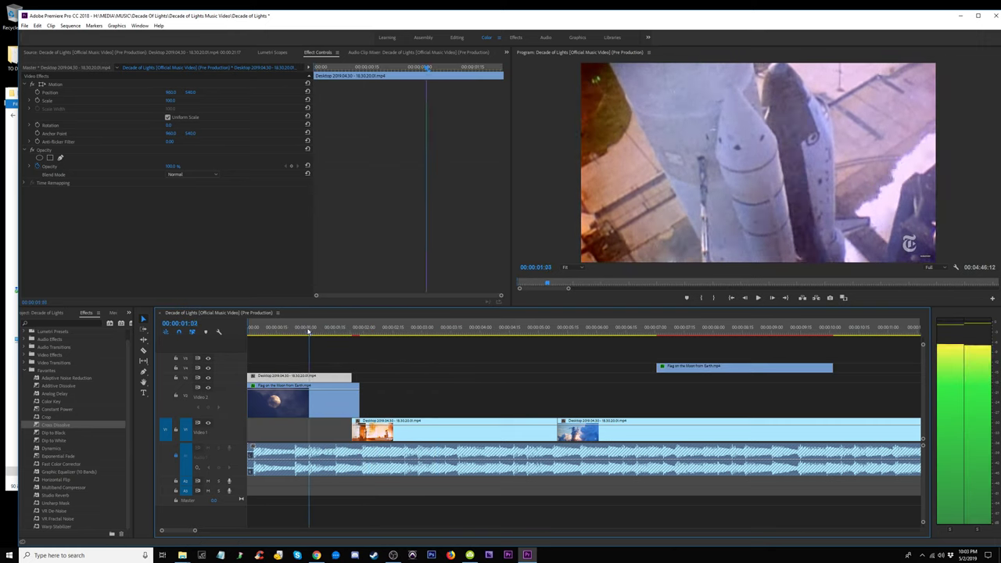
key("Home")
key("space")
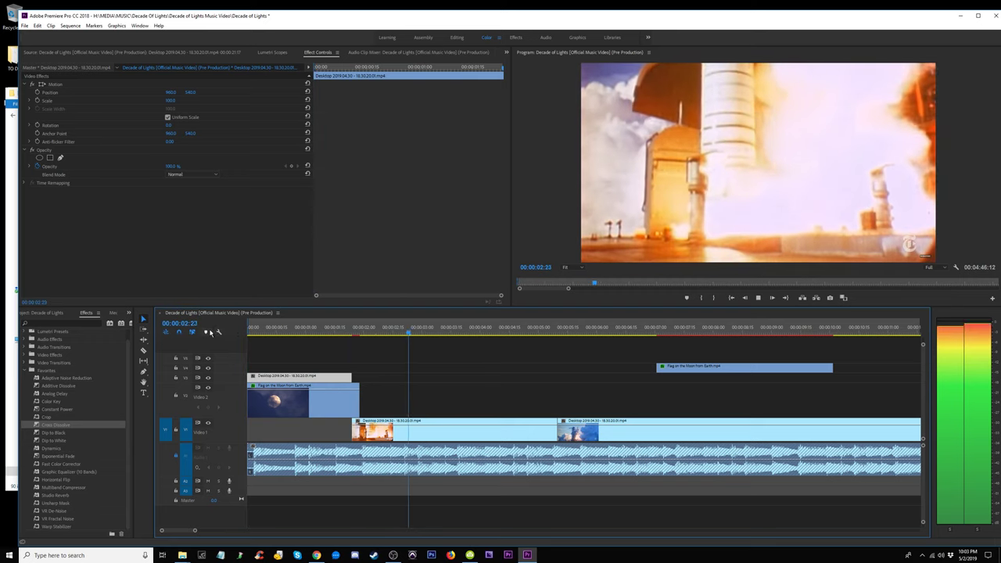
Return the launch clip to the Video 1 start and move the moon clip after it.
mouse_move(330, 378)
left_mouse_down()
mouse_move(313, 409)
mouse_move(360, 430)
left_mouse_up()
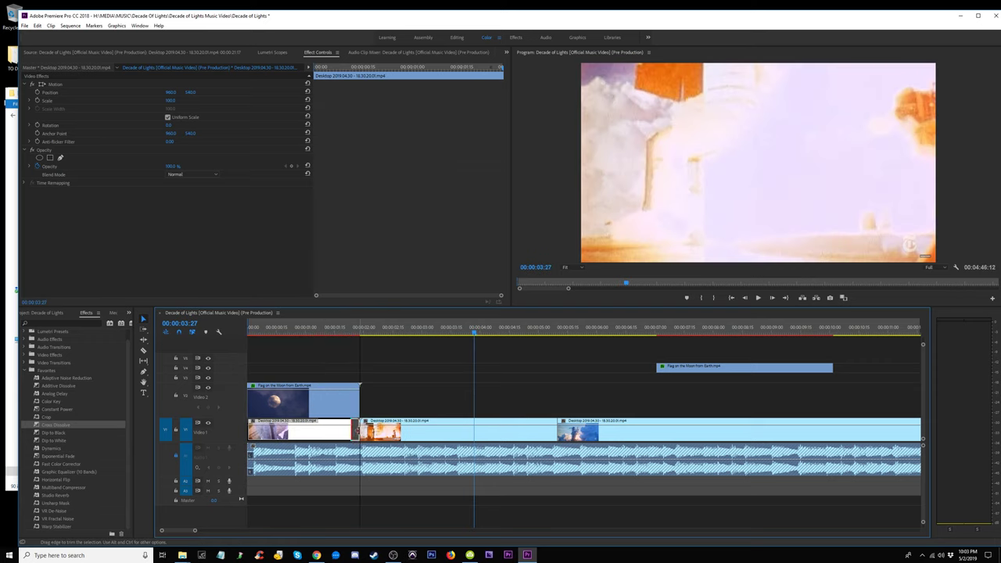
left_click_drag(326, 397, 516, 394)
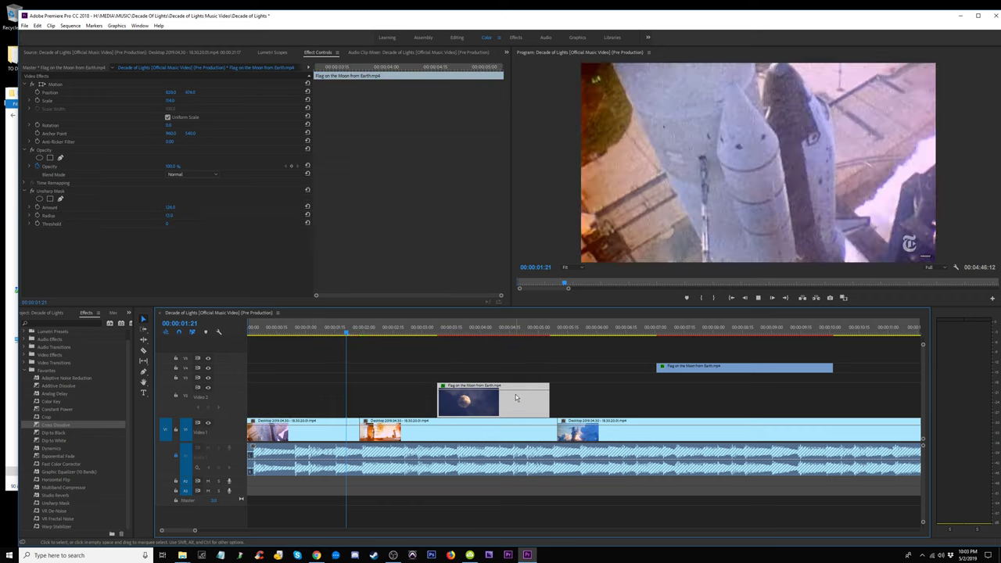
key("space")
left_click(358, 329)
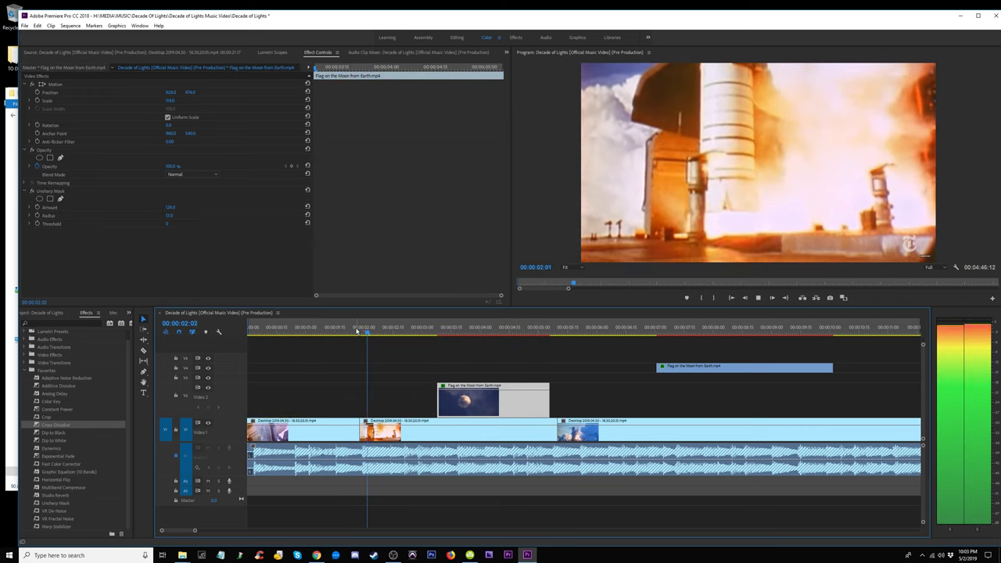
left_click(348, 330)
key("Home")
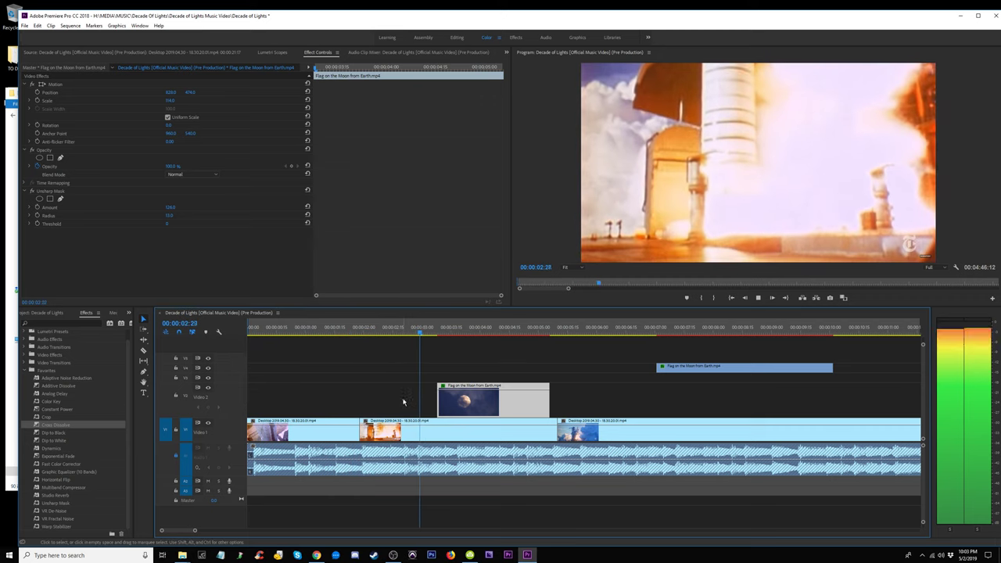
key("space")
key("minus")
key("minus")
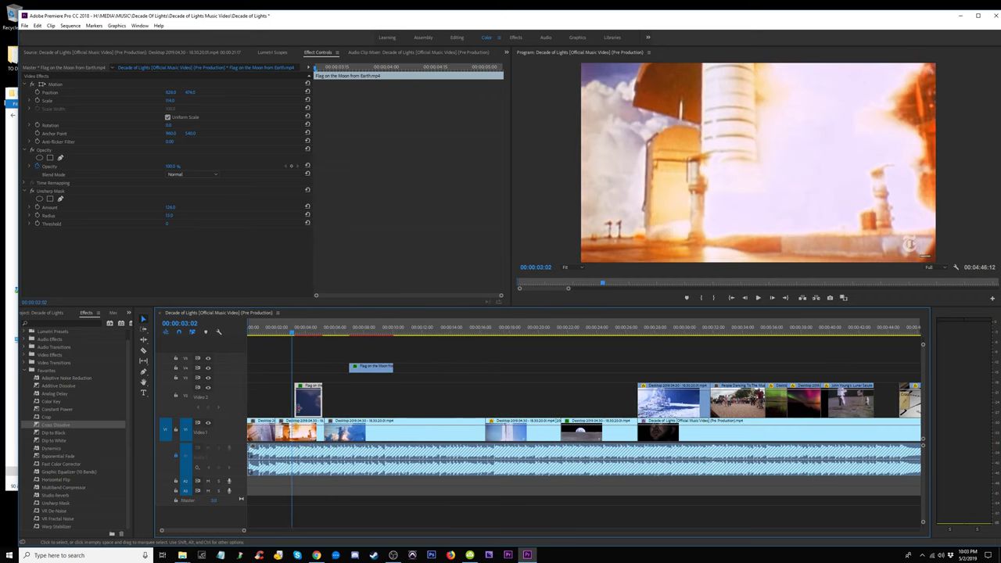
Place the Flag on the Moon clip on track 2 and play back the edited section.
mouse_move(330, 410)
left_mouse_down()
mouse_move(351, 410)
mouse_move(261, 404)
left_mouse_up()
key("Home")
key("space")
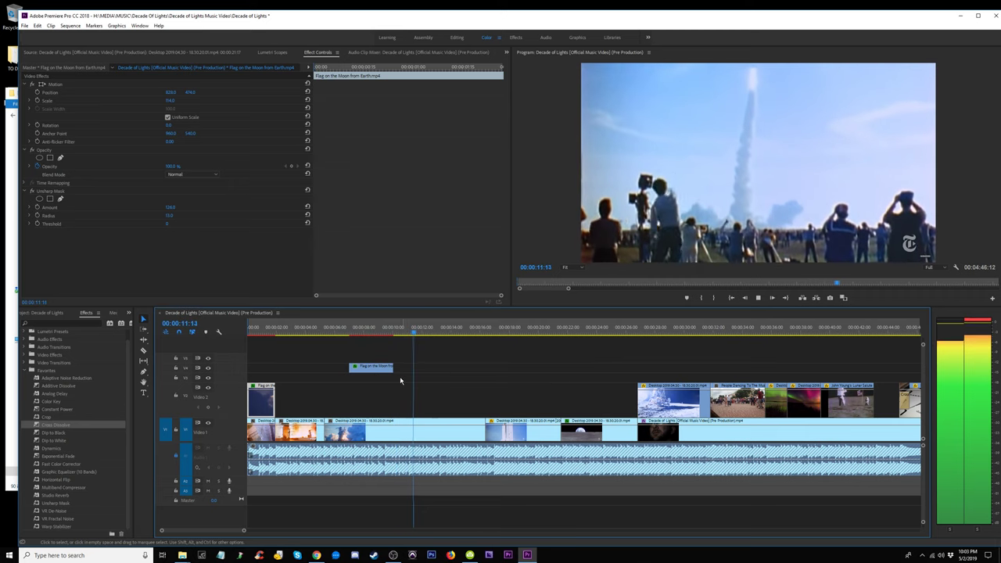
mouse_move(393, 370)
left_mouse_down()
mouse_move(636, 396)
mouse_move(562, 399)
left_mouse_up()
left_click(588, 332)
left_click(568, 331)
left_click(561, 332)
key("space")
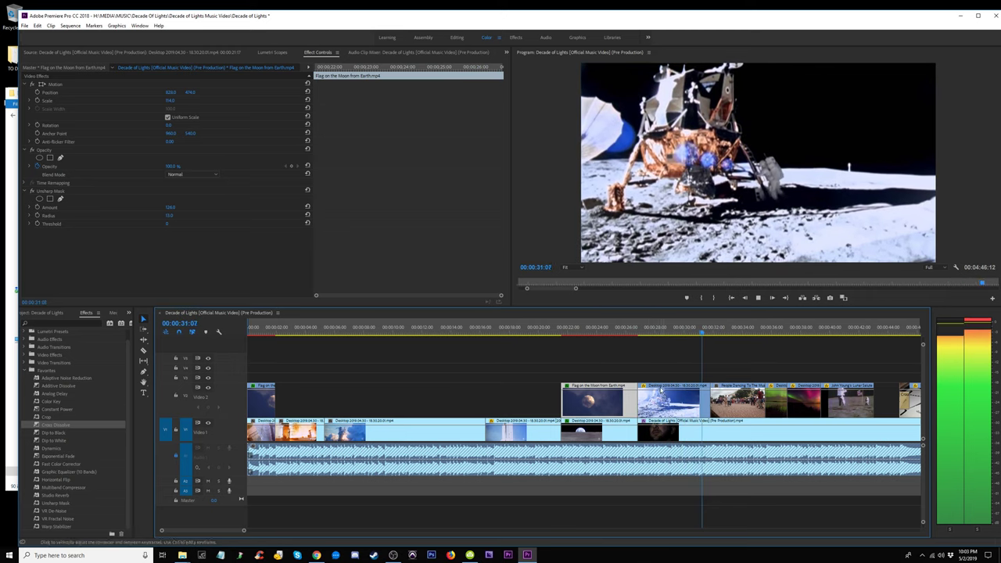
Lift the Desktop, face and Earthrise clips onto higher video tracks.
left_click_drag(675, 391, 711, 362)
left_click_drag(792, 358, 792, 359)
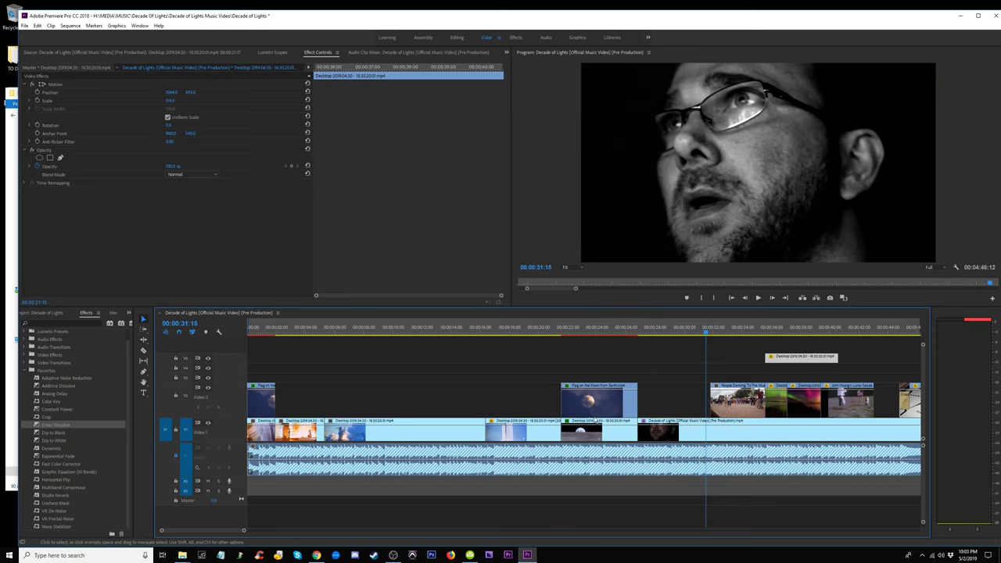
left_click_drag(593, 423, 665, 376)
left_click(630, 332)
key("space")
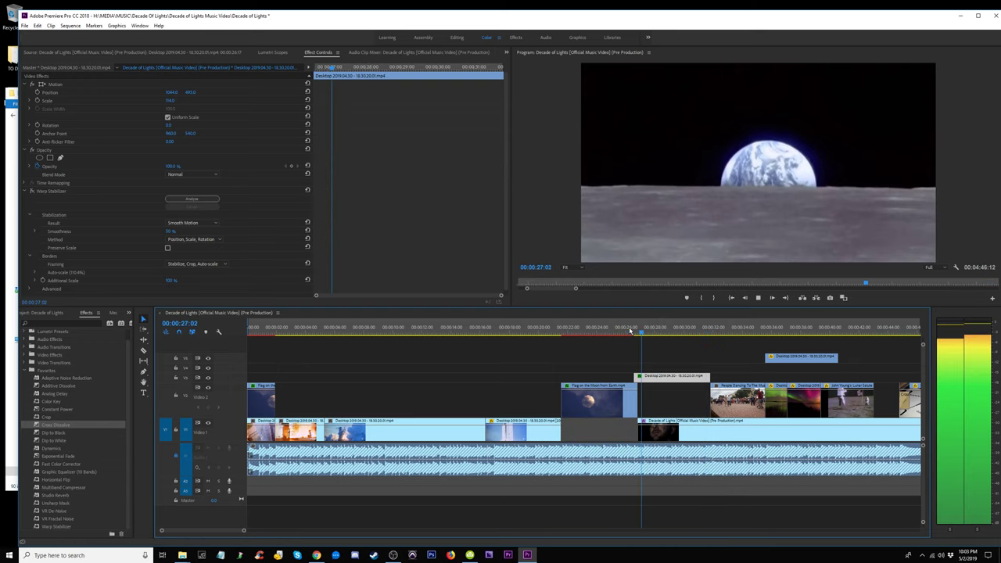
Reposition the upper-track clip, review from 26 seconds, and delete the early Flag on the Moon copy.
mouse_move(661, 377)
left_mouse_down()
mouse_move(625, 377)
mouse_move(600, 414)
mouse_move(657, 395)
left_mouse_up()
left_click(624, 327)
key("space")
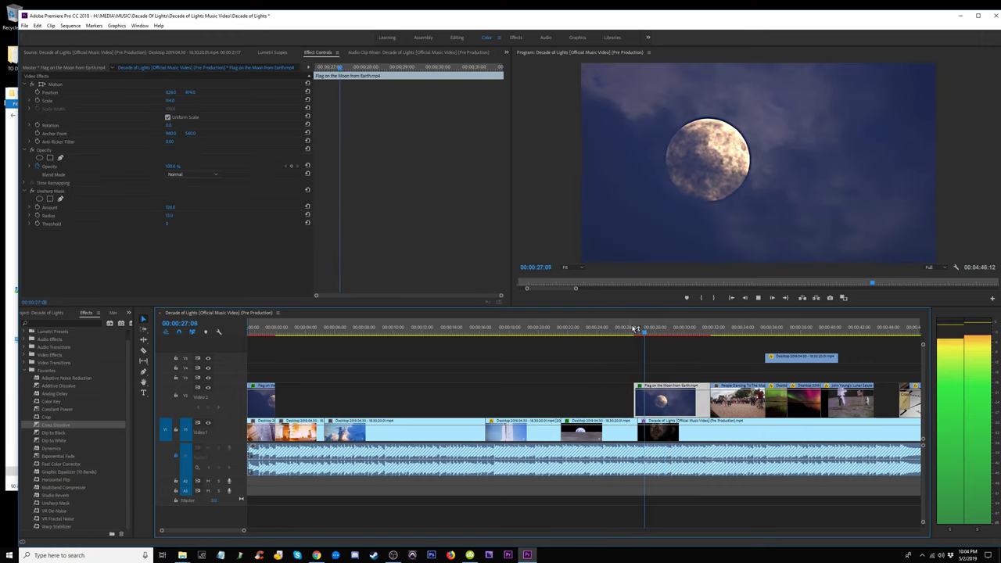
key("space")
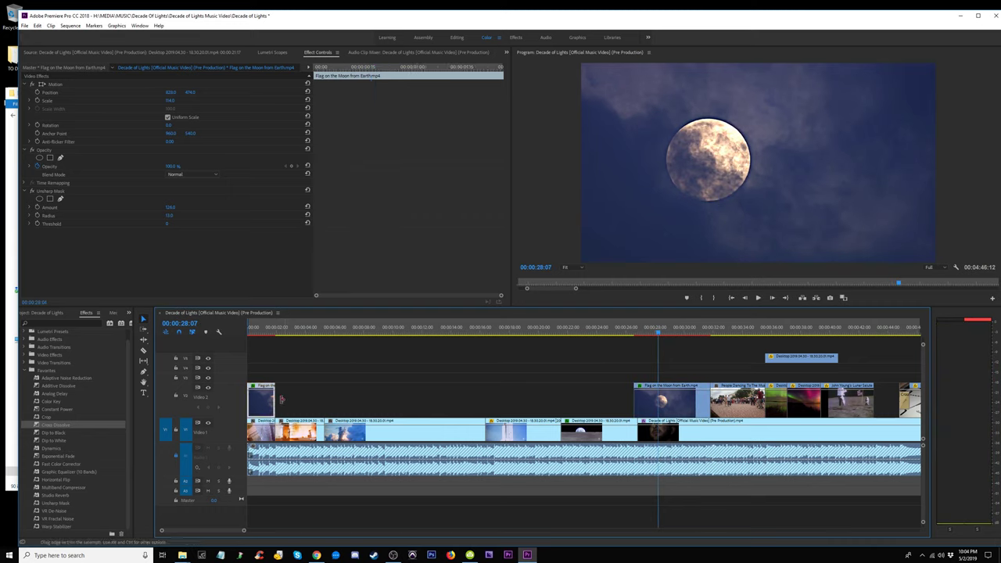
key("Delete")
mouse_move(423, 328)
left_mouse_down()
mouse_move(486, 335)
mouse_move(492, 345)
left_mouse_up()
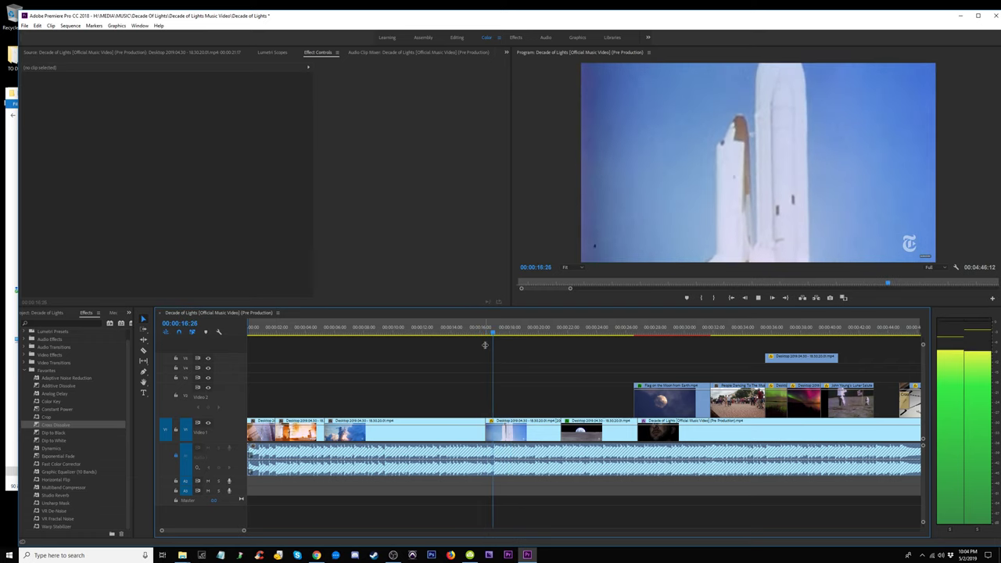
Put the Earthrise clip on Video 2 at 17 seconds and shift the shuttle clip later.
left_click_drag(492, 346, 495, 349)
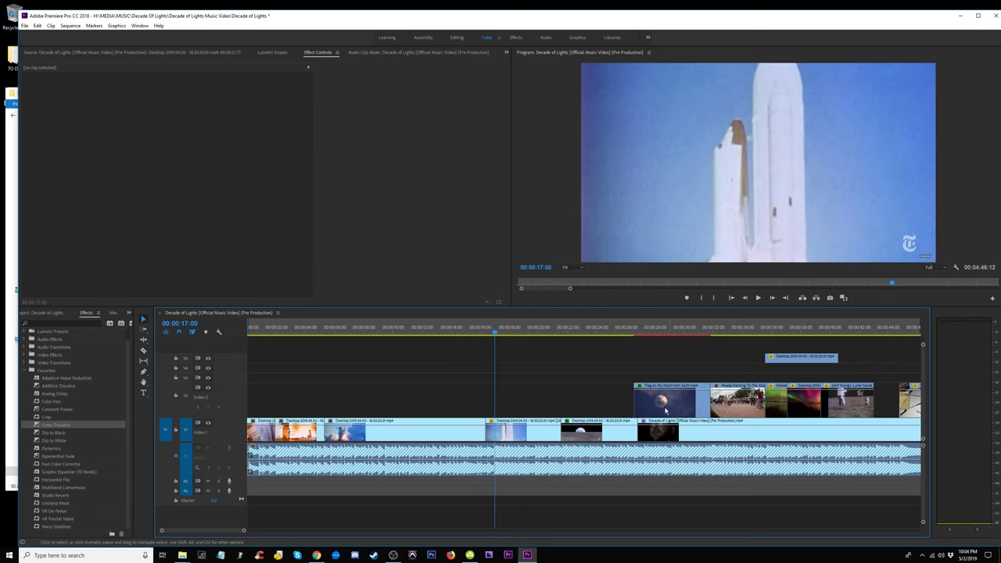
left_click_drag(592, 424, 529, 418)
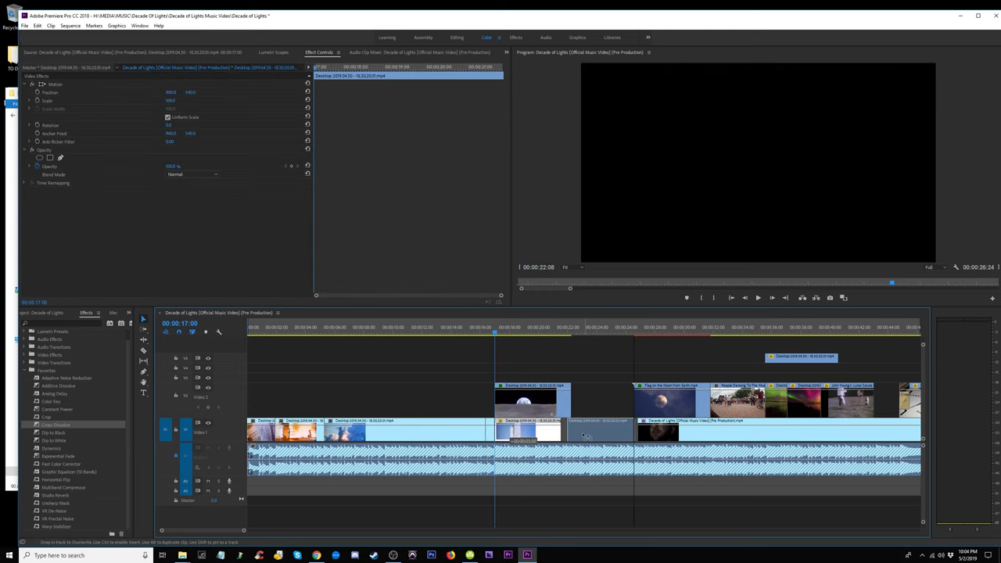
left_click_drag(528, 433, 567, 413)
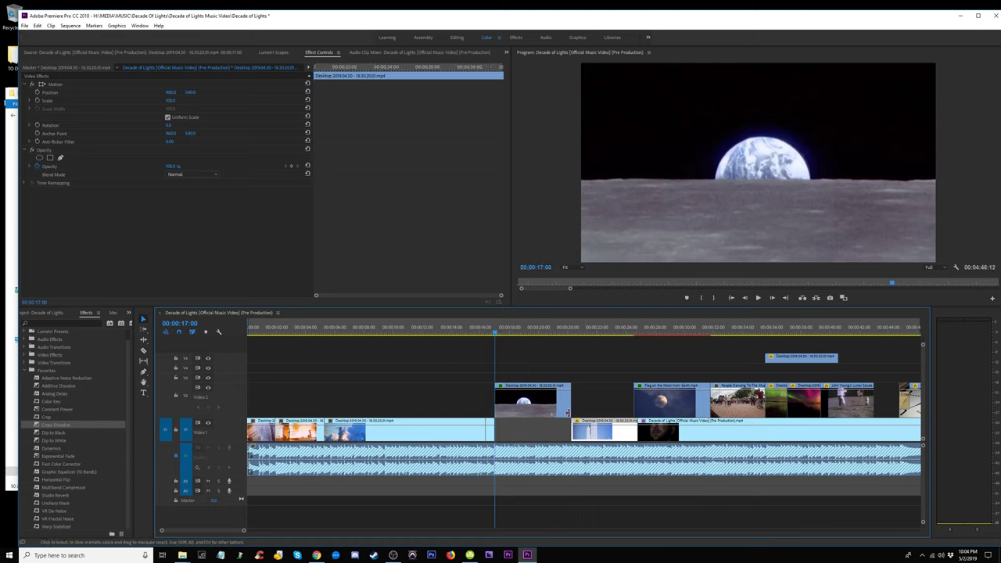
left_click(479, 328)
key("space")
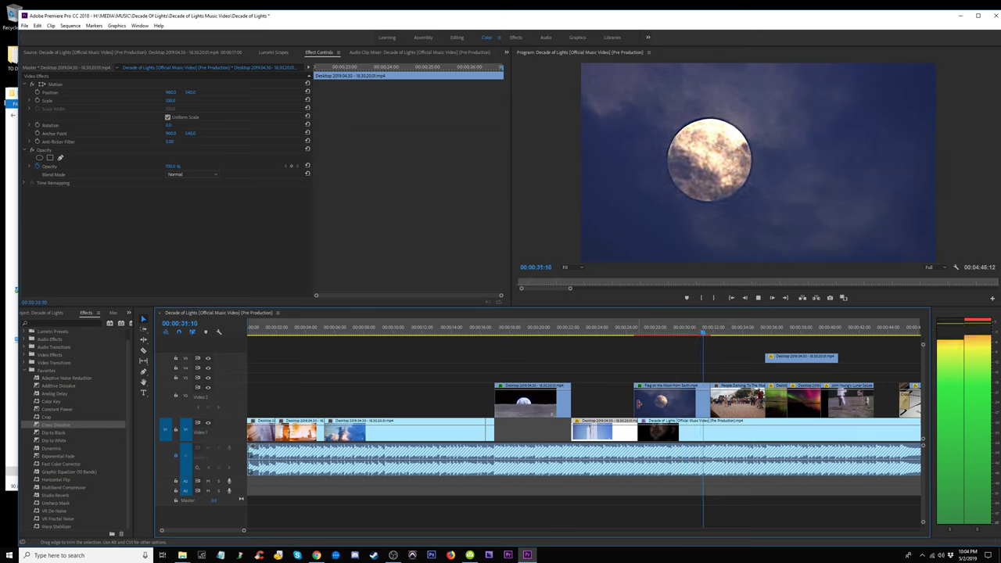
Adjust the Video 1 clip near 26 seconds and review the moon and Earthrise shots.
mouse_move(607, 426)
left_mouse_down()
mouse_move(610, 379)
mouse_move(645, 358)
mouse_move(612, 405)
left_mouse_up()
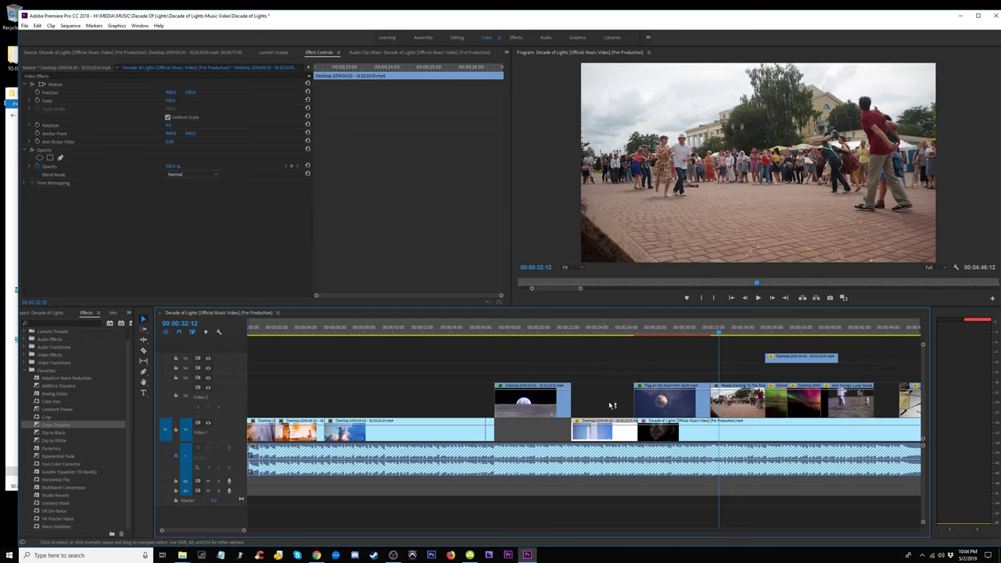
left_click(622, 330)
key("space")
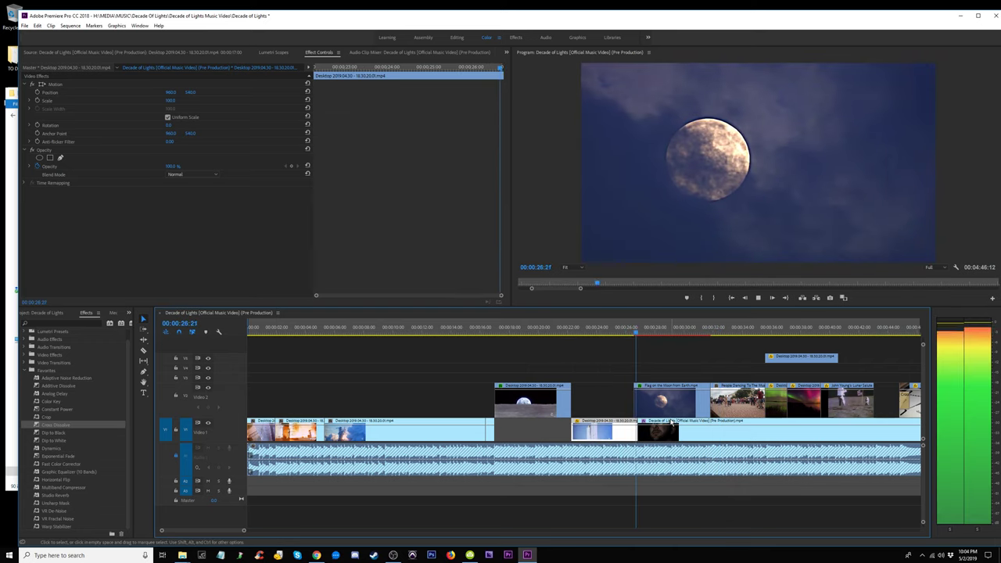
key("space")
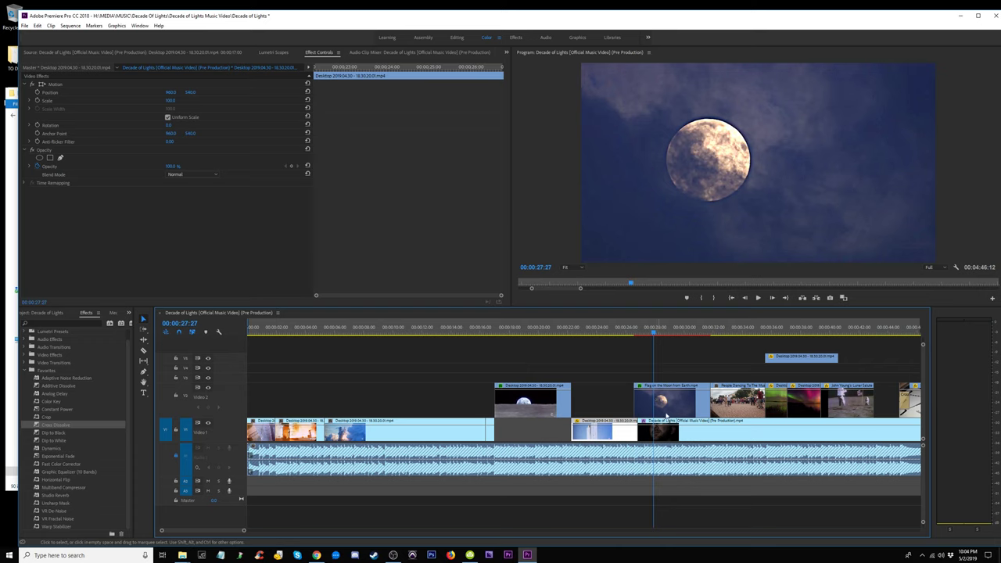
key("space")
key("space")
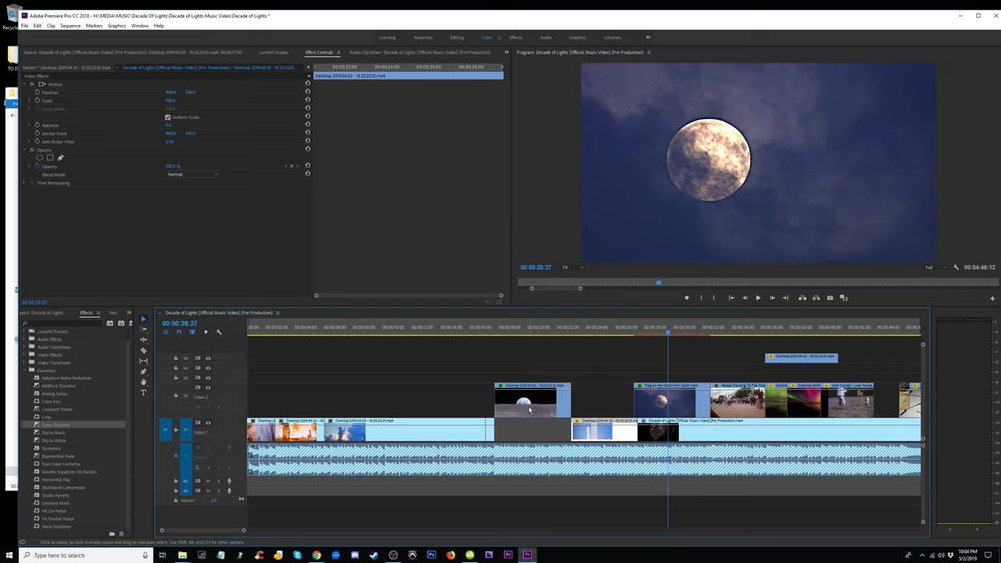
left_click(529, 409)
left_click(517, 332)
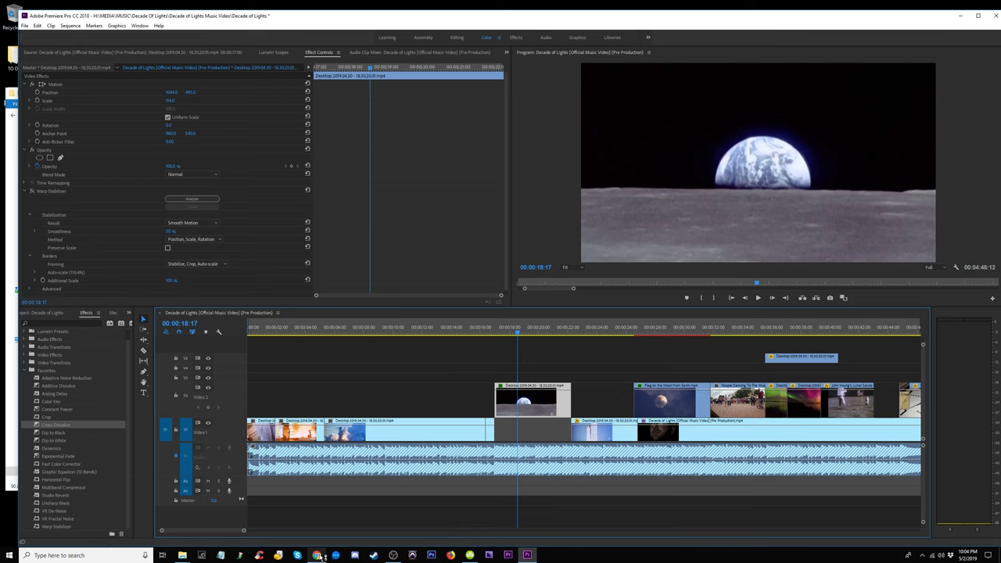
Search 'earth rising moon' in a new Chrome tab and open the Earthrise YouTube video.
left_click(320, 555)
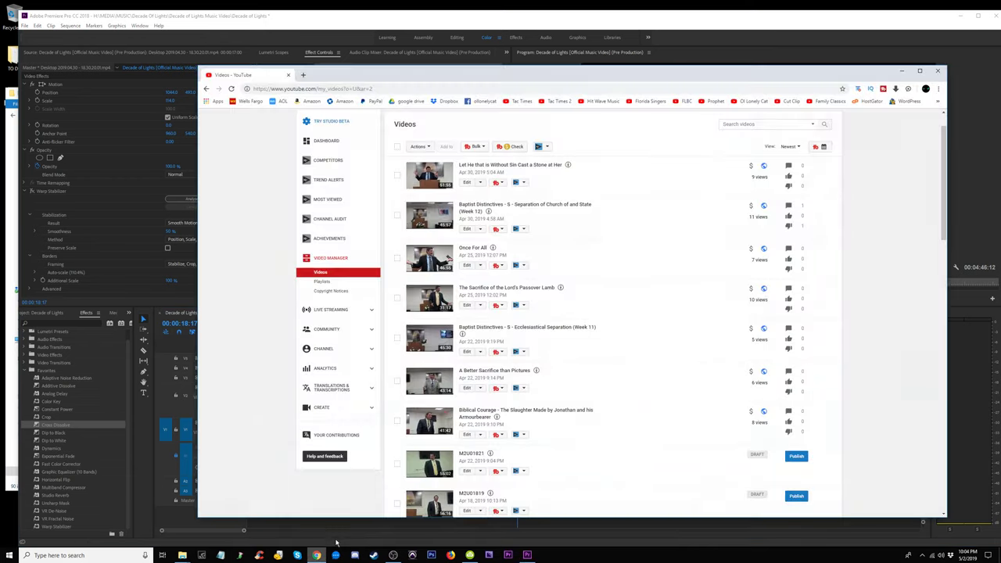
left_click(303, 76)
type("ea")
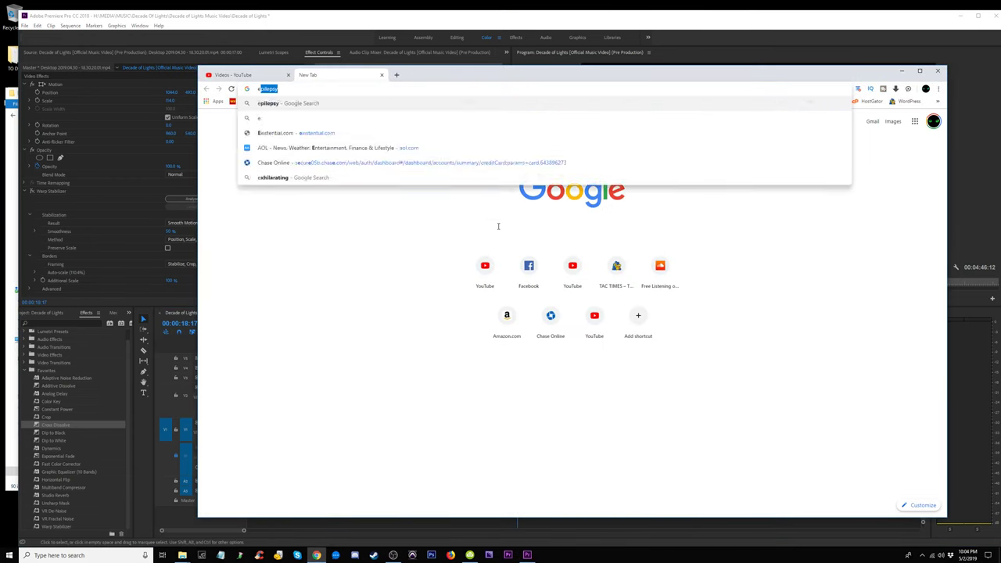
type("rth")
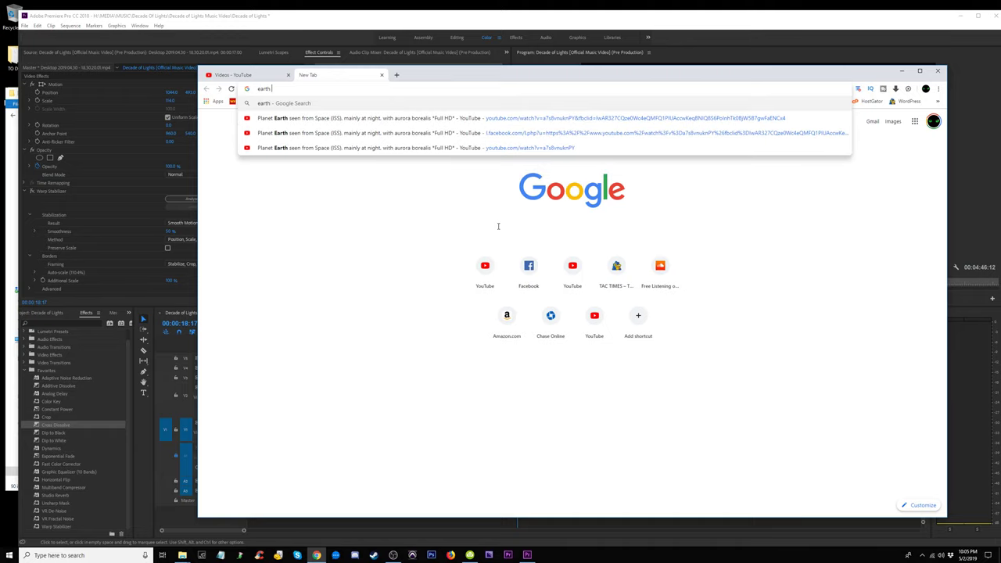
type(" rising moon")
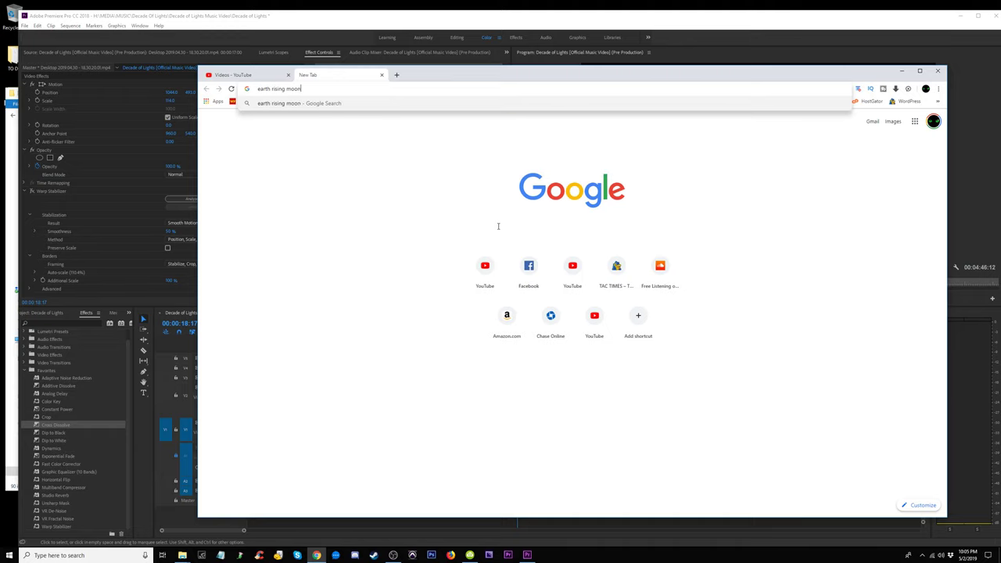
key("Return")
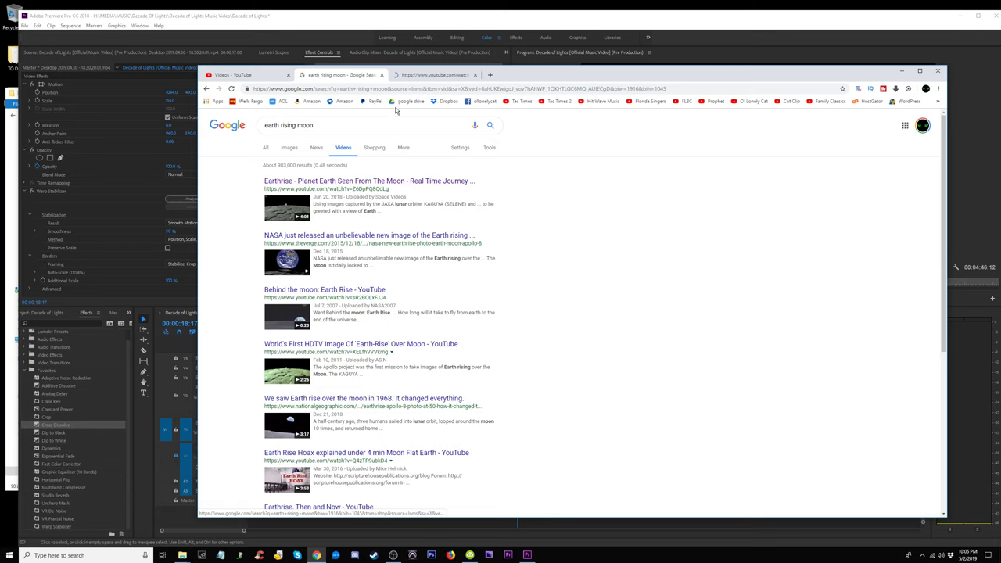
left_click(426, 77)
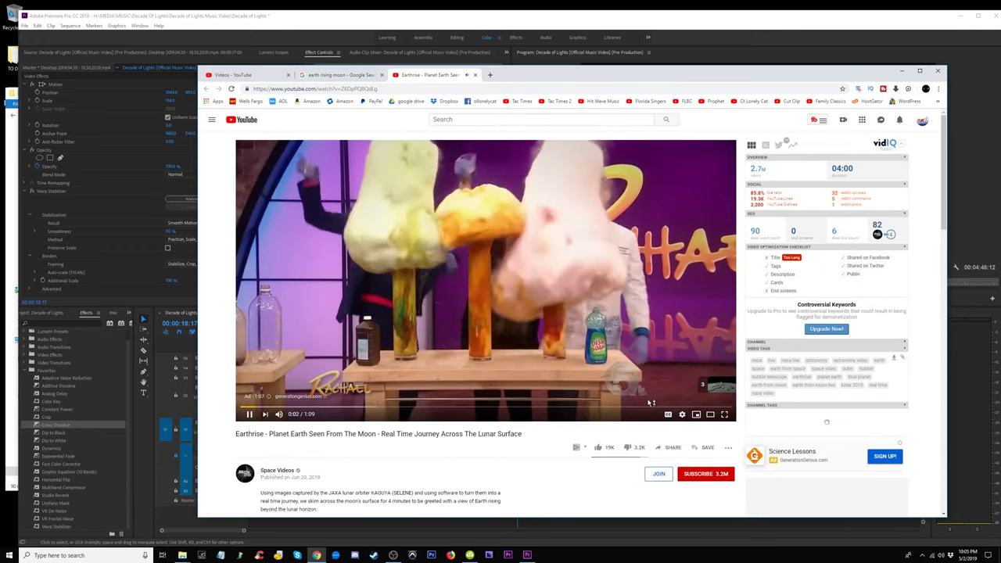
Skip the ad, preview the Earth rising scene, and pause the video.
left_click(720, 390)
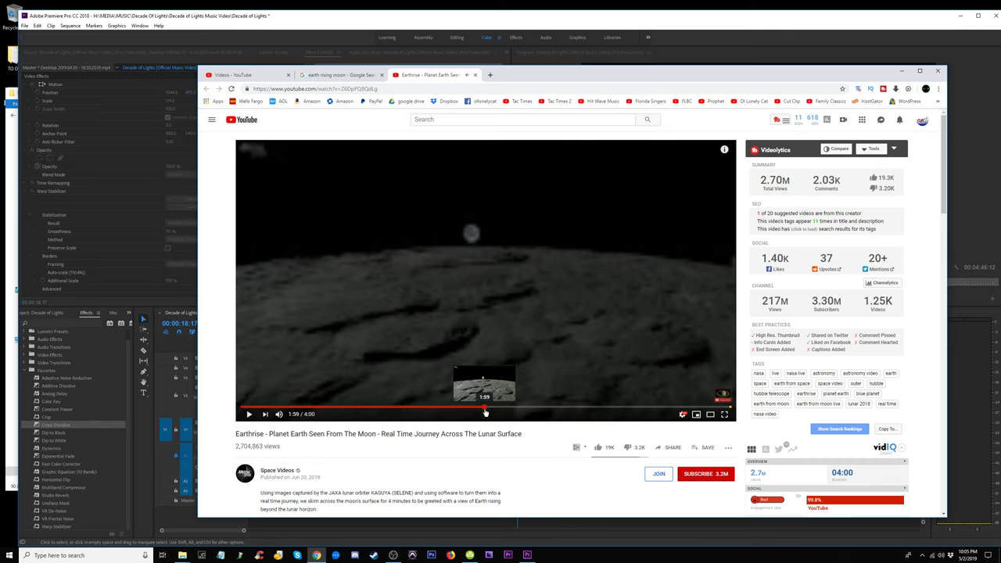
left_click_drag(279, 413, 562, 413)
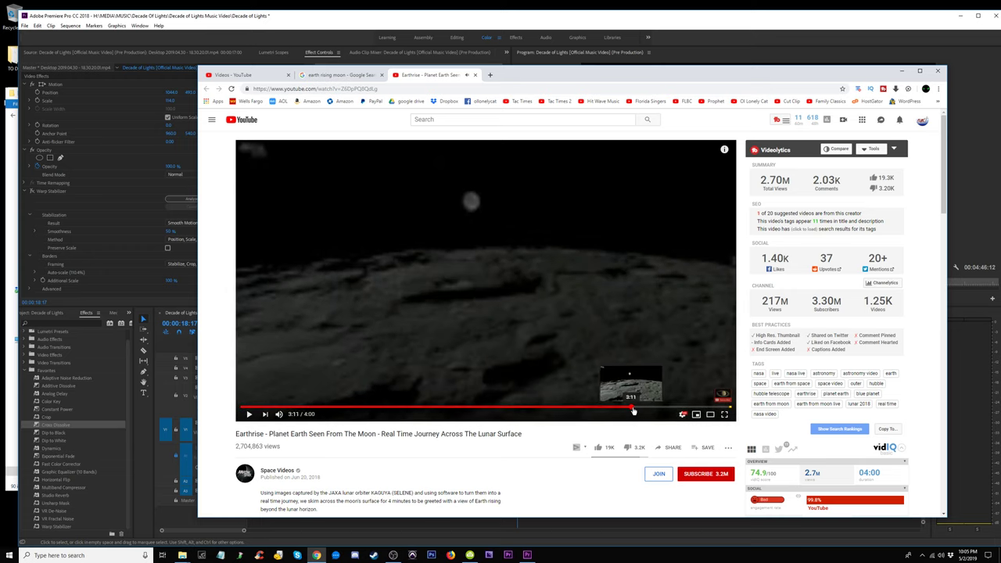
mouse_move(582, 412)
left_mouse_down()
mouse_move(358, 410)
mouse_move(683, 412)
mouse_move(623, 416)
left_mouse_up()
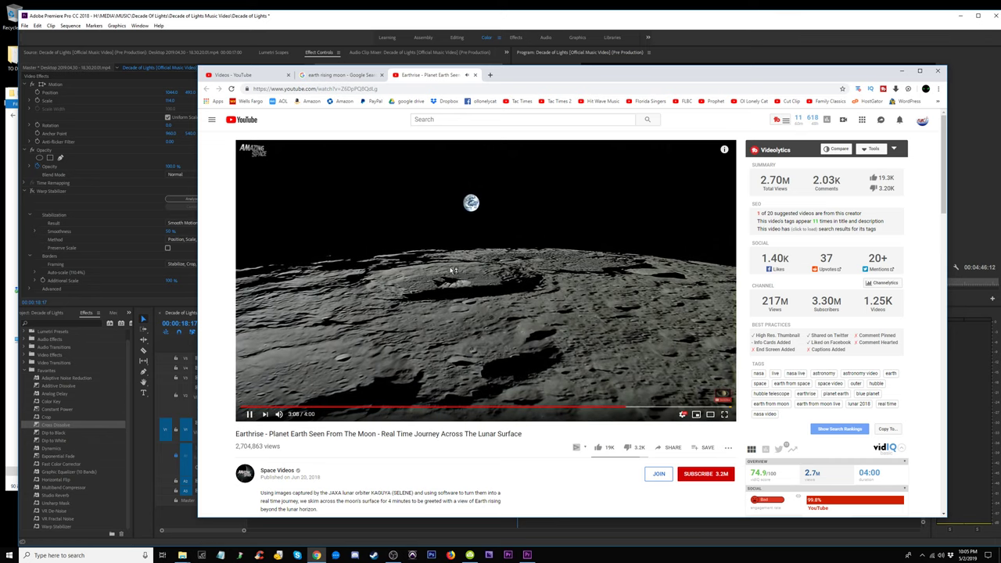
left_click(395, 151)
Copy the video's URL and paste it as a new link in 4K Video Downloader.
left_click(303, 90)
right_click(305, 92)
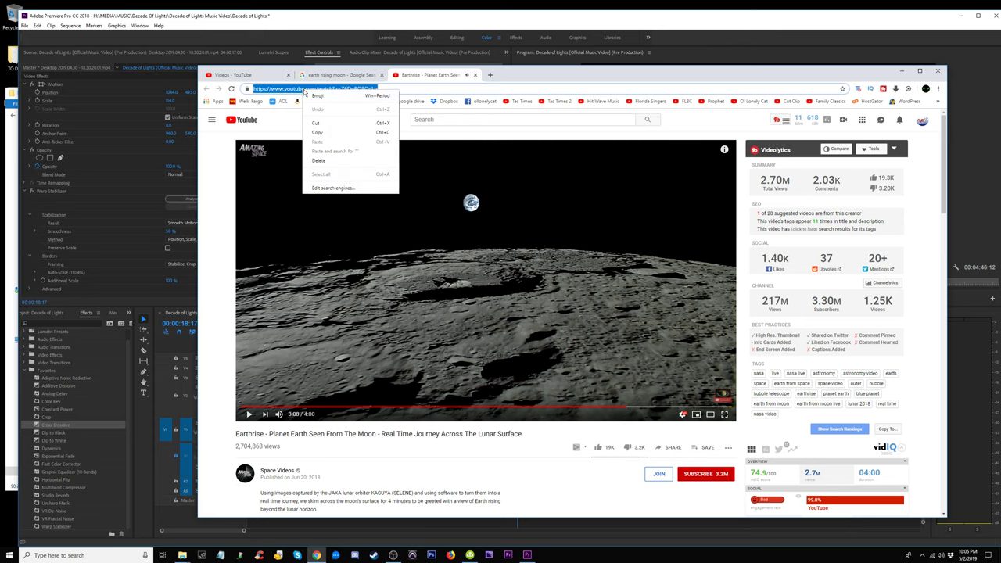
left_click(318, 133)
left_click(470, 555)
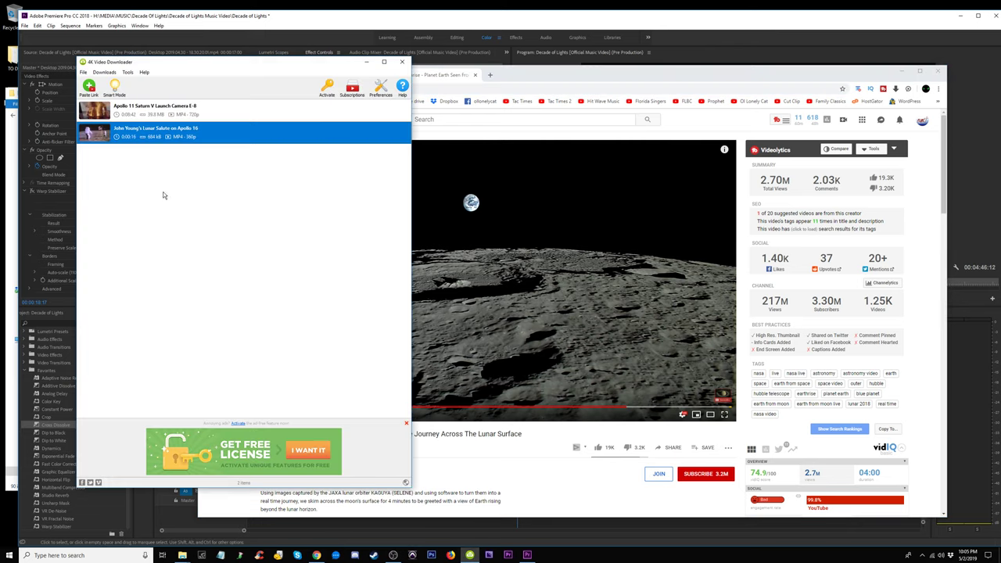
left_click(88, 88)
left_click(526, 483)
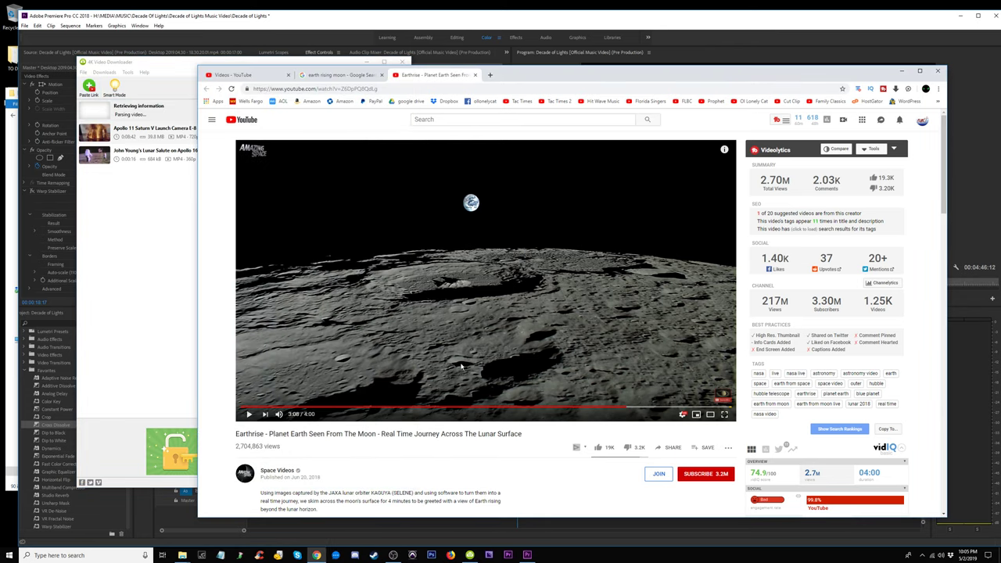
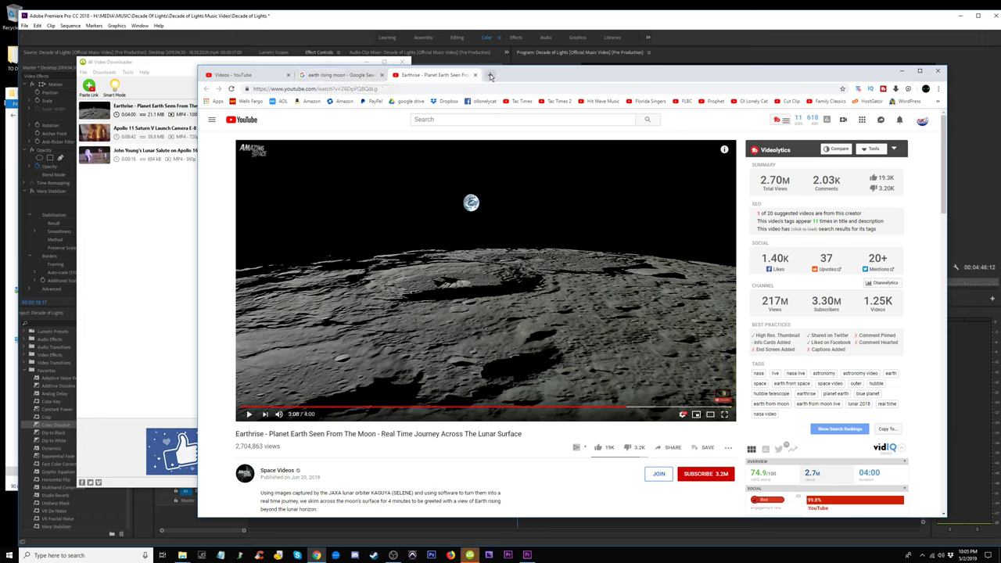
Open the NASA Earth rising article from the earth rising moon results and skim it.
left_click(329, 76)
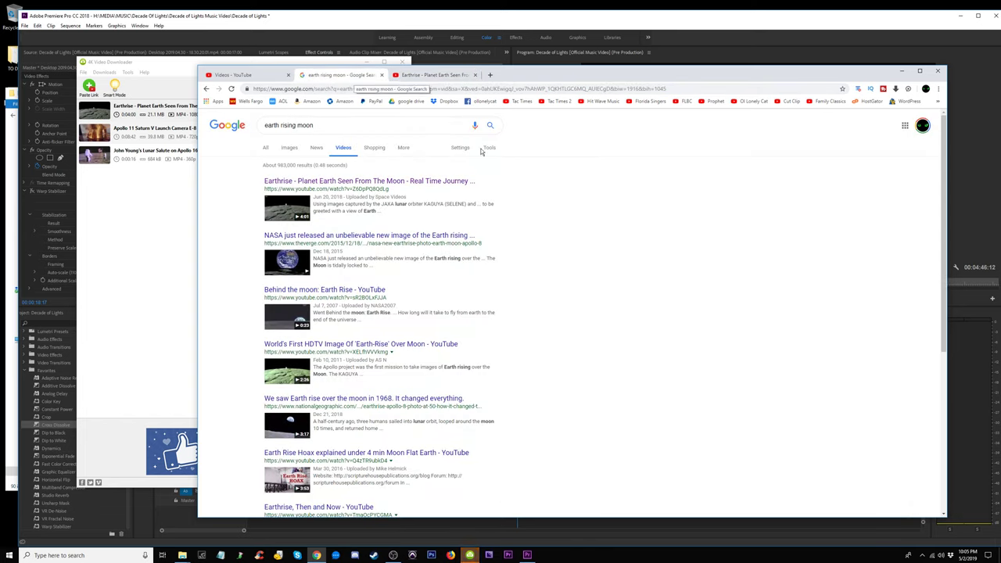
middle_click(329, 240)
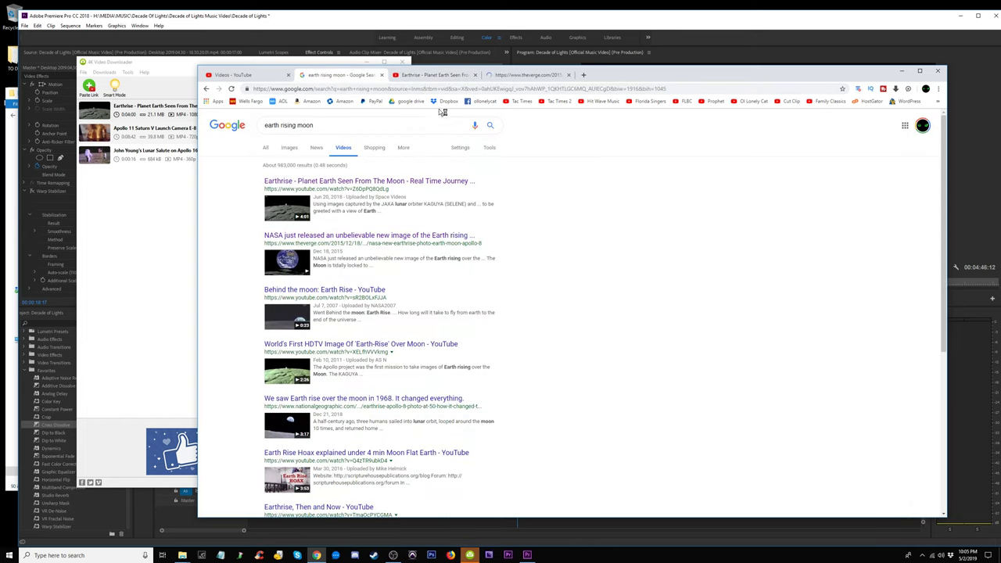
left_click(514, 77)
scroll(526, 403, "down", 3)
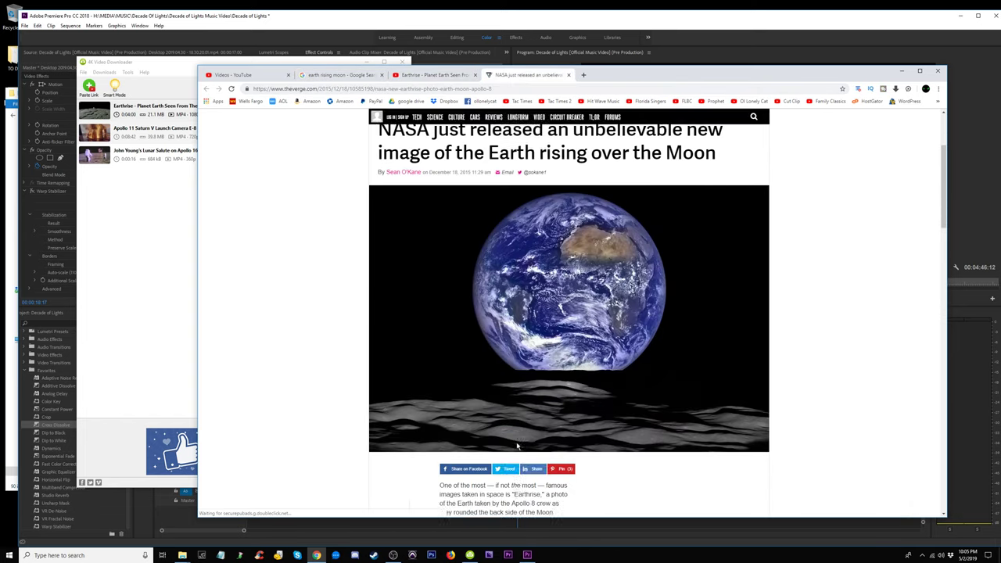
scroll(535, 235, "up", 4)
left_click(429, 75)
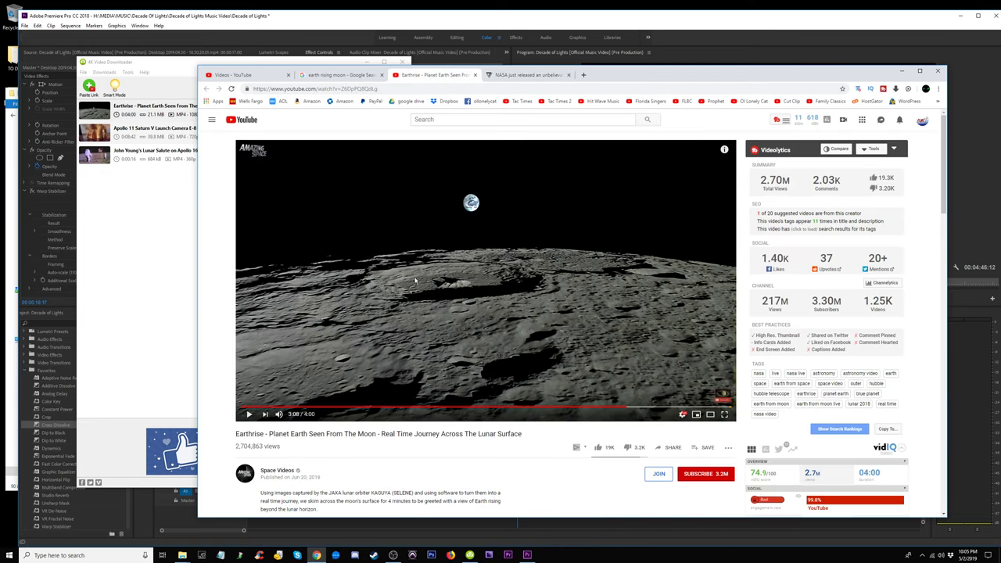
left_click(358, 75)
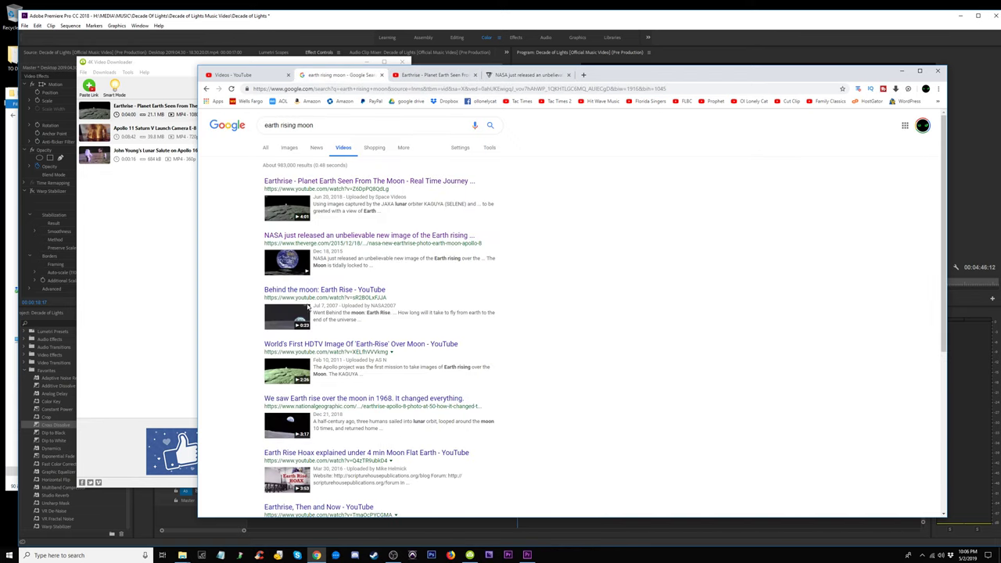
Preview the Behind the moon: Earth Rise video up to 0:21, then close both preview tabs.
middle_click(336, 295)
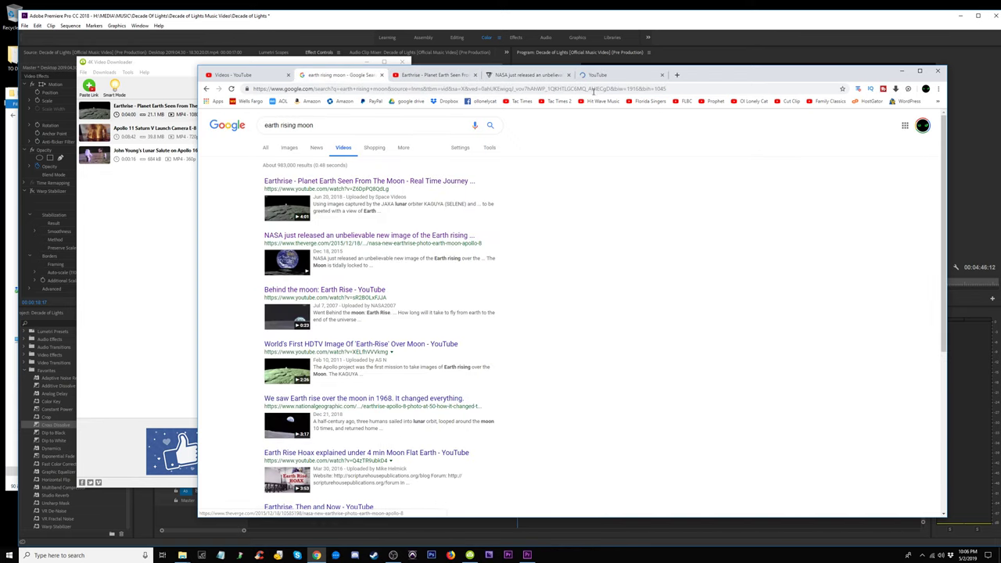
left_click(601, 76)
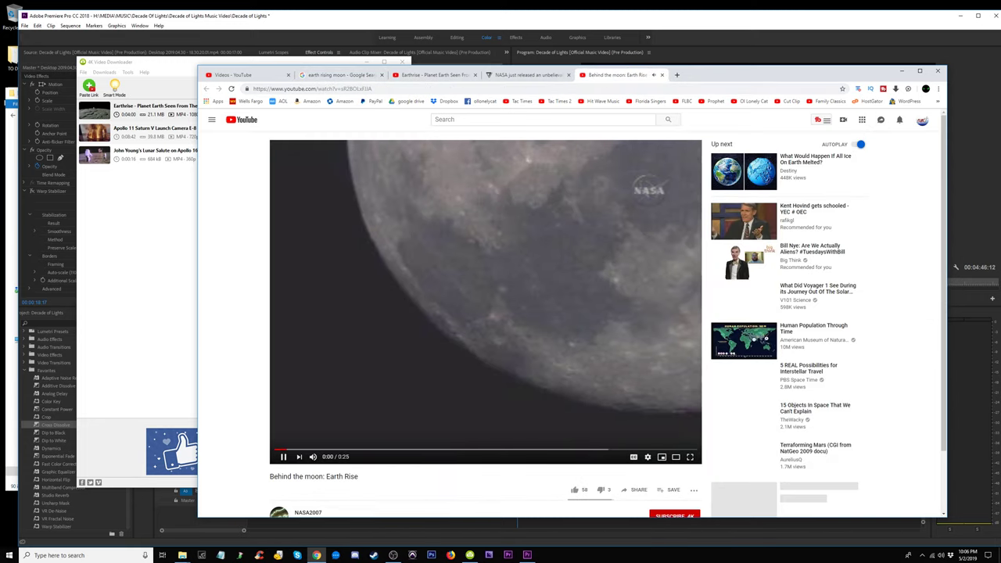
left_click(426, 452)
left_click_drag(443, 453, 556, 453)
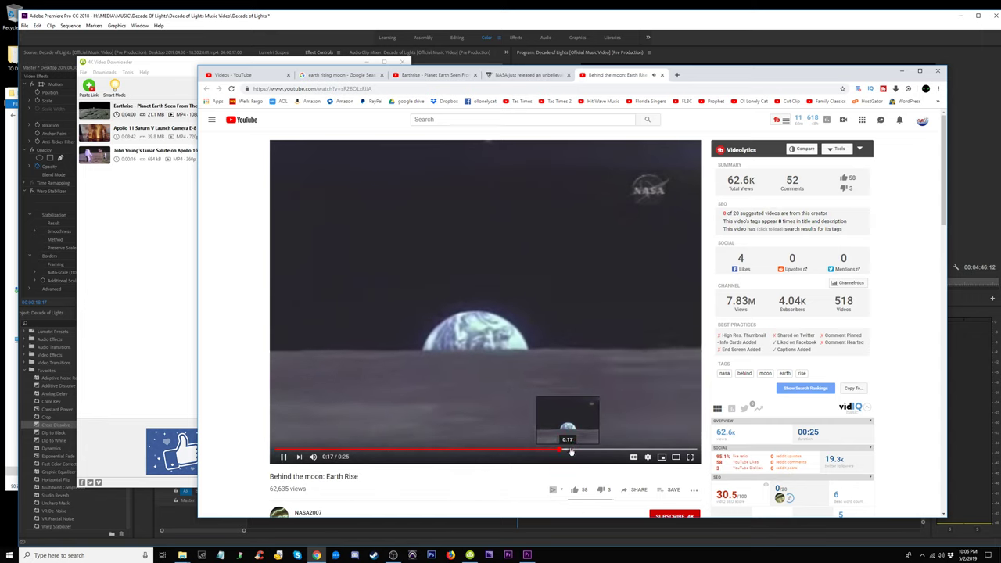
left_click_drag(556, 452, 630, 452)
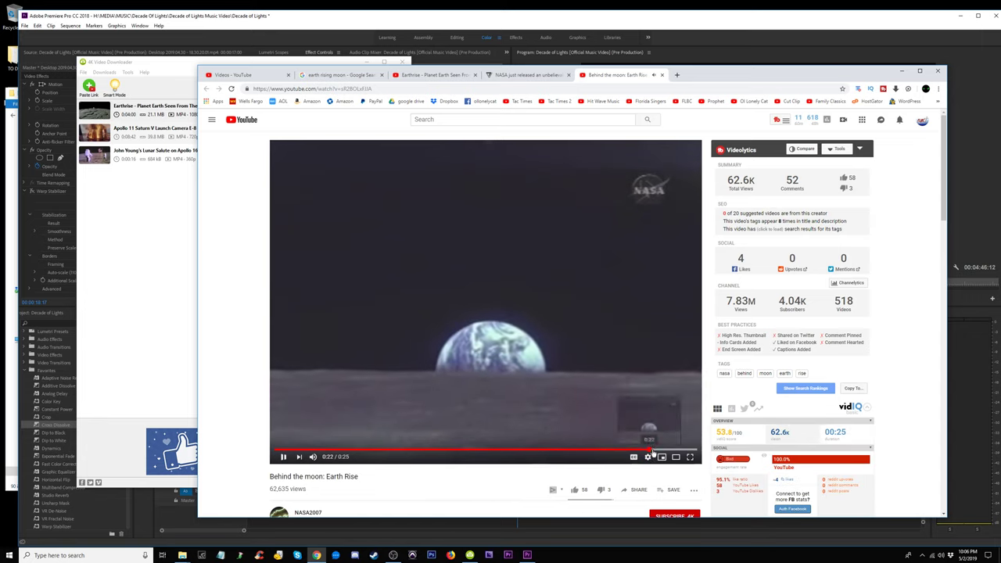
left_click(662, 75)
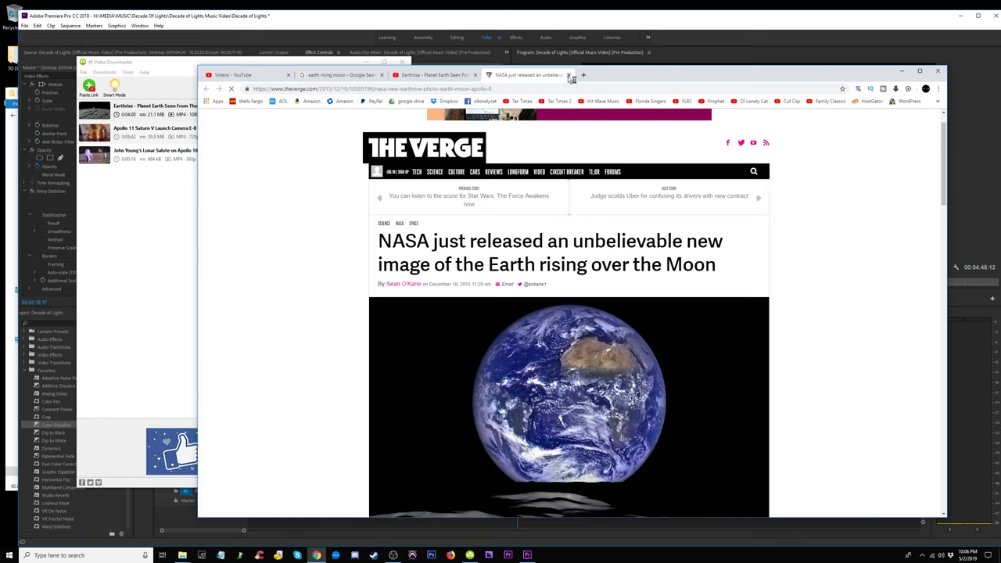
left_click(568, 75)
Open the KAGUYA 'Full Earth-rise' video from further down the results.
left_click(335, 75)
scroll(389, 345, "down", 2)
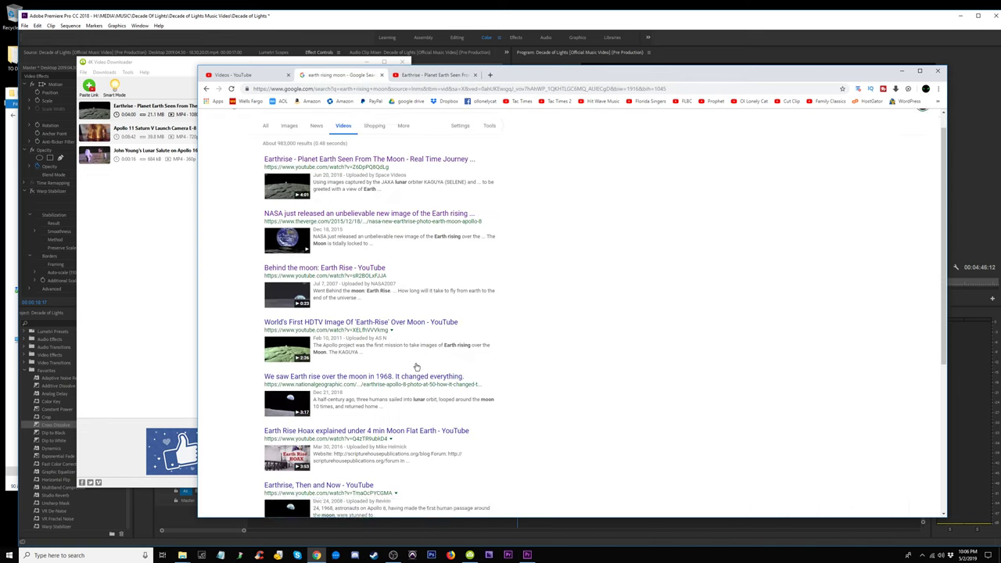
scroll(366, 327, "down", 2)
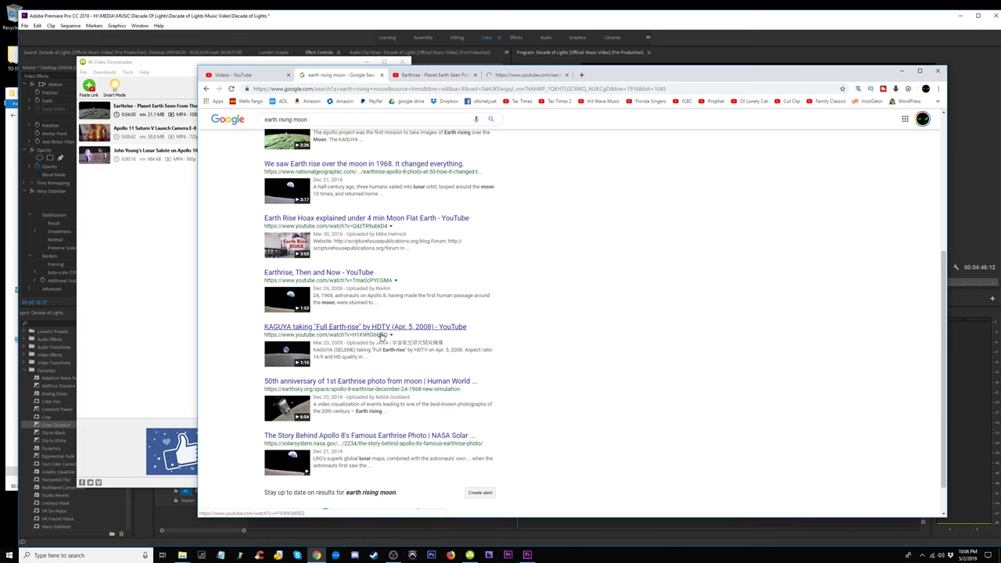
scroll(382, 335, "down", 1)
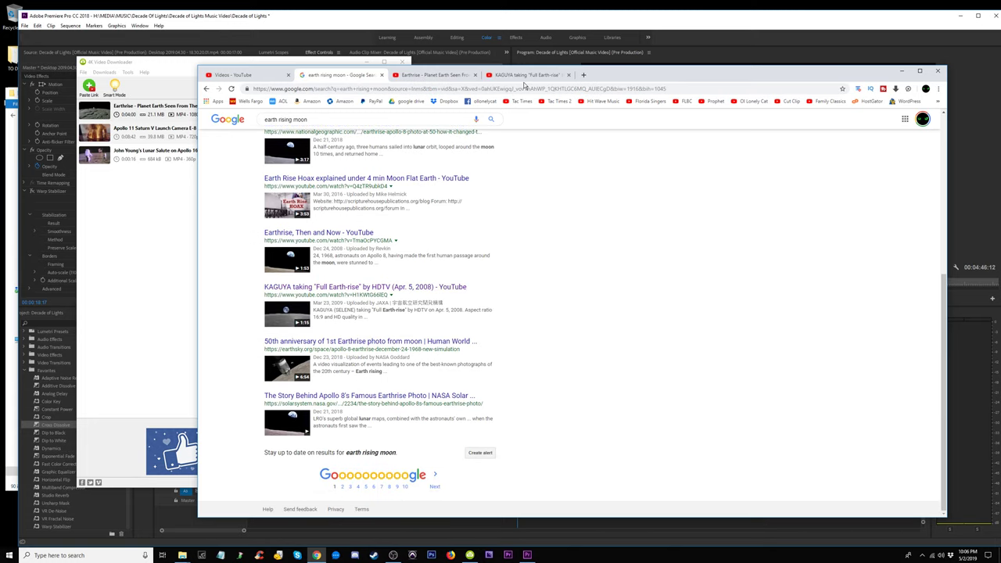
left_click(525, 75)
Scrub the KAGUYA video from 0:12 to 0:40 and expand its description.
left_click(330, 408)
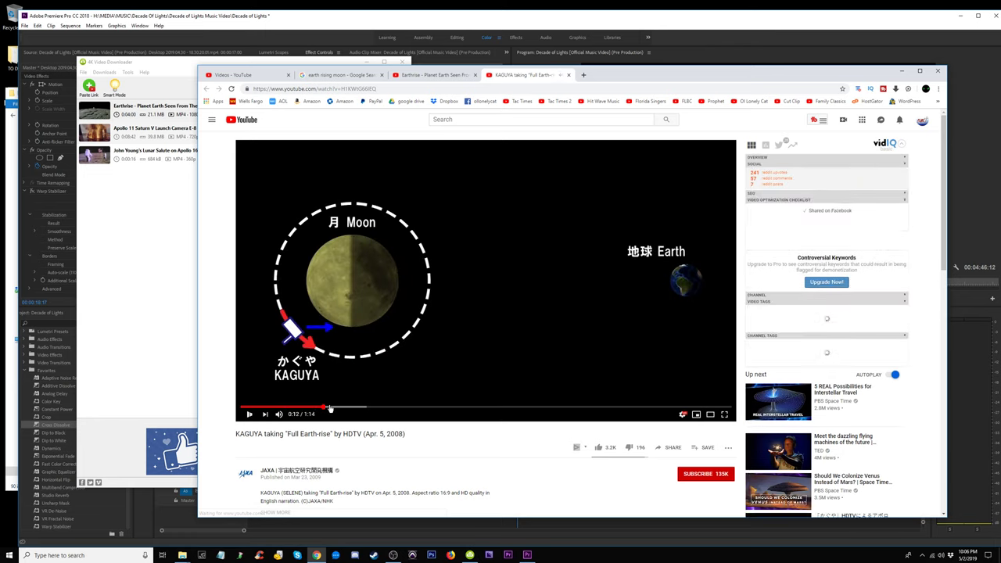
left_click_drag(330, 407, 429, 407)
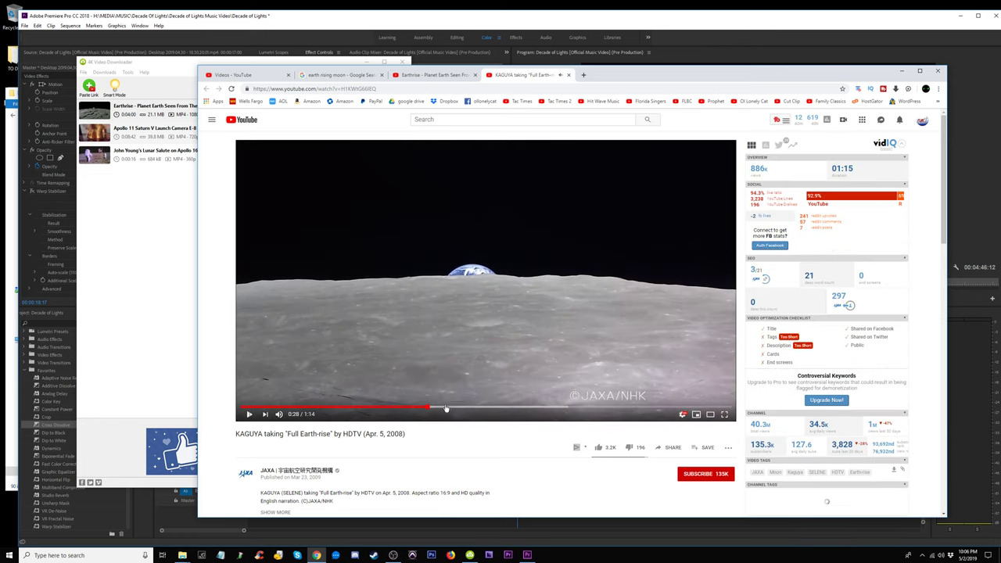
mouse_move(445, 408)
left_mouse_down()
mouse_move(722, 410)
mouse_move(504, 410)
left_mouse_up()
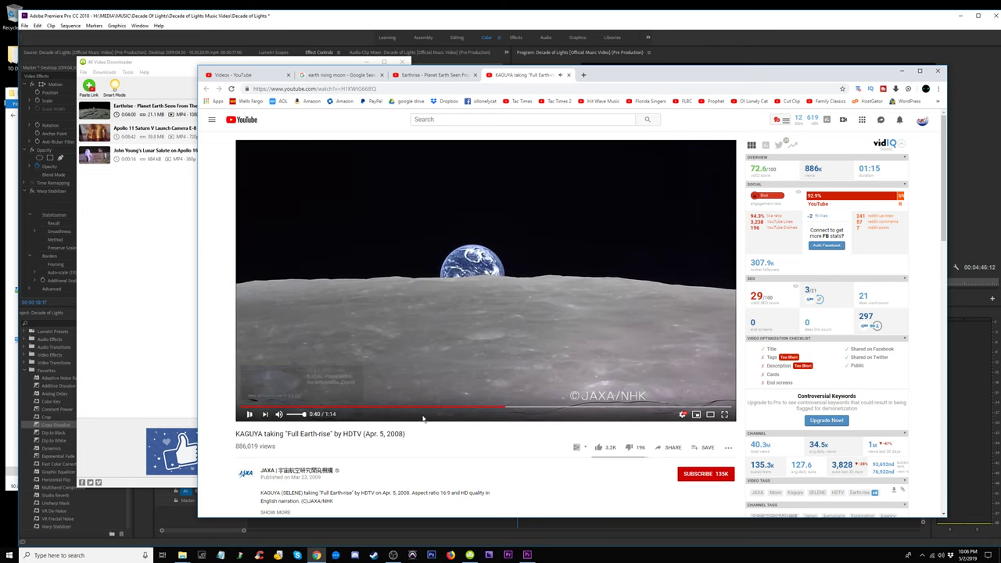
scroll(422, 418, "down", 1)
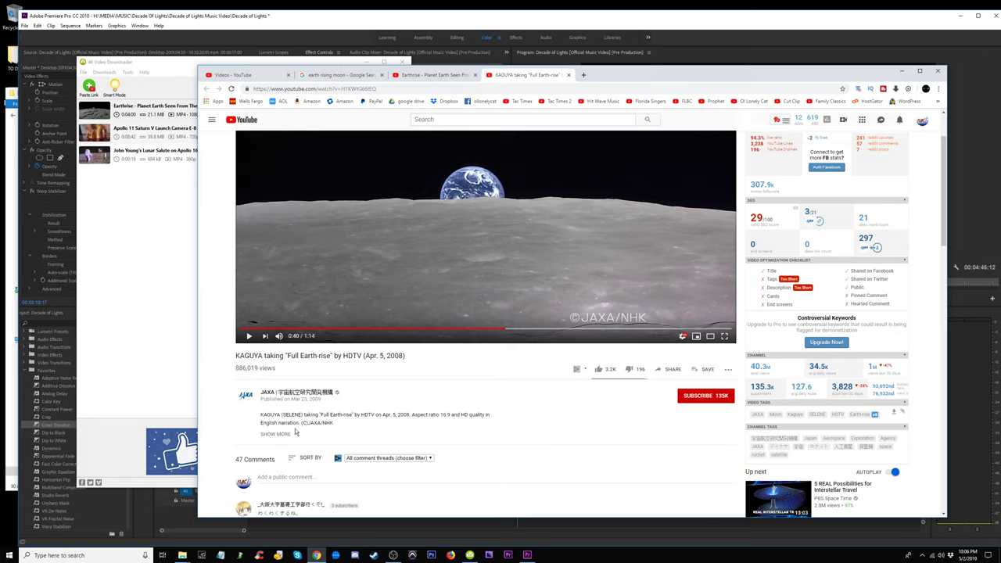
left_click(282, 434)
scroll(435, 430, "up", 1)
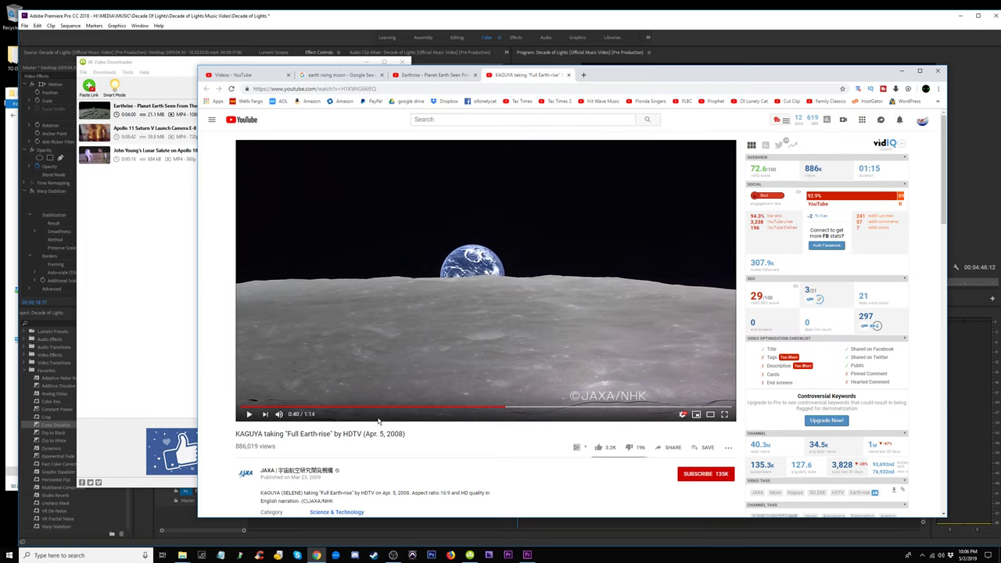
Watch the Earth-rise clip full screen, then pause it at 0:43.
left_click(724, 415)
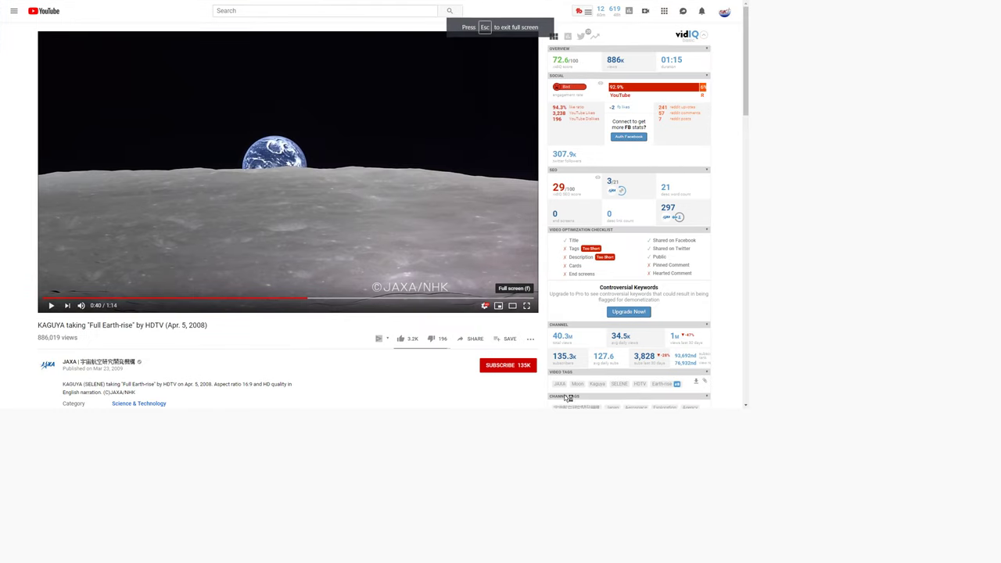
left_click(450, 387)
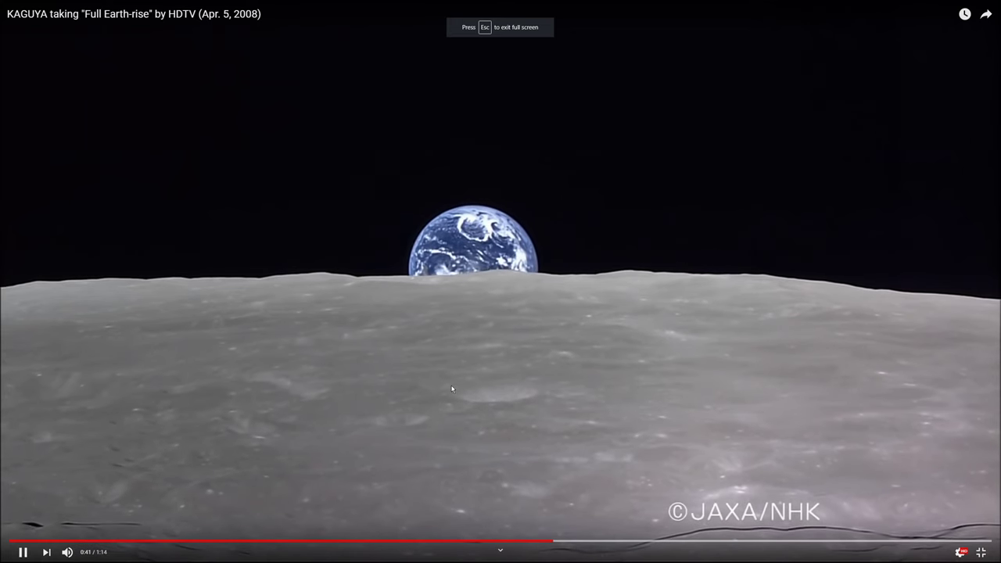
key("Escape")
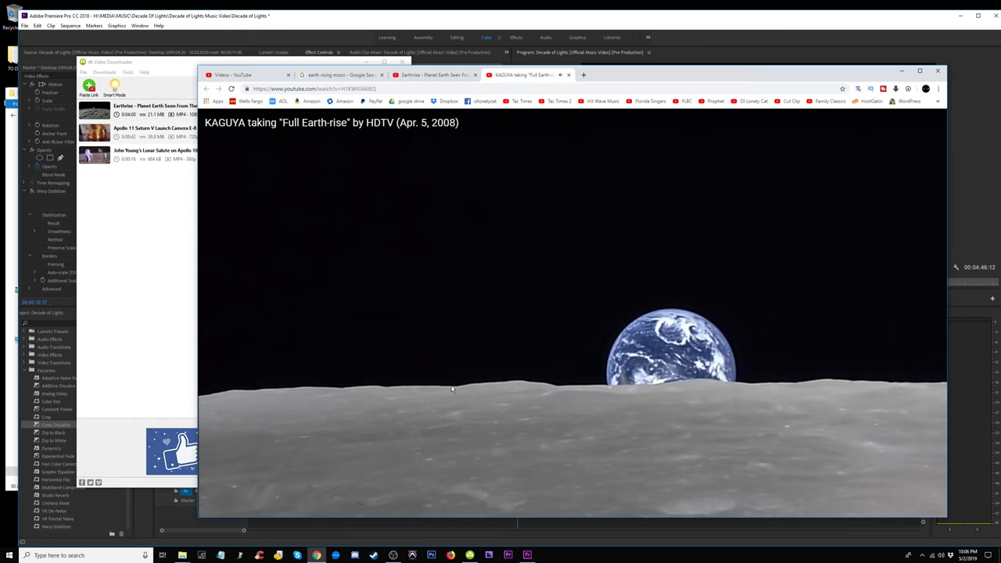
left_click(487, 328)
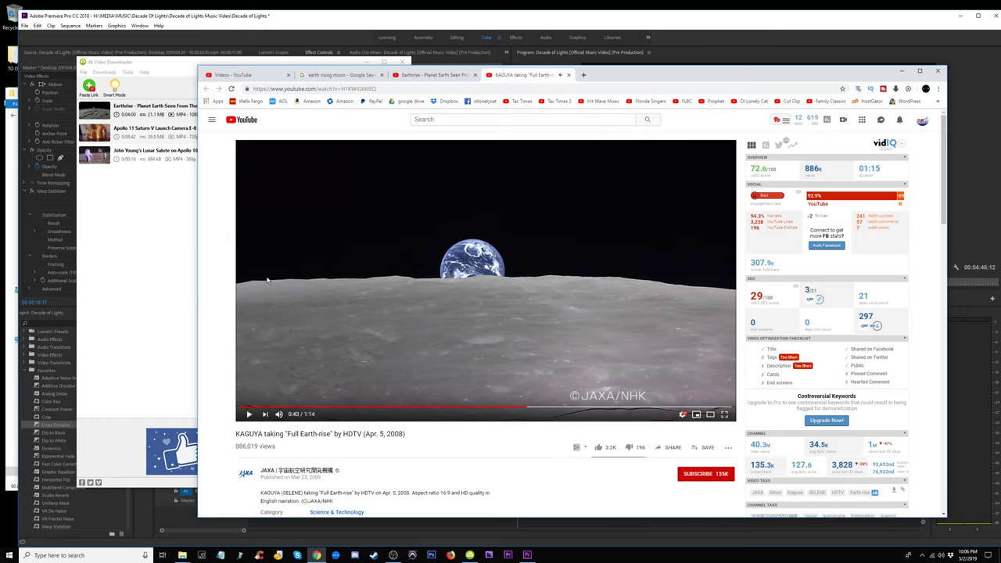
Scrub between 0:15 and 1:03, settle at 0:23, and select the video's address.
left_click(417, 409)
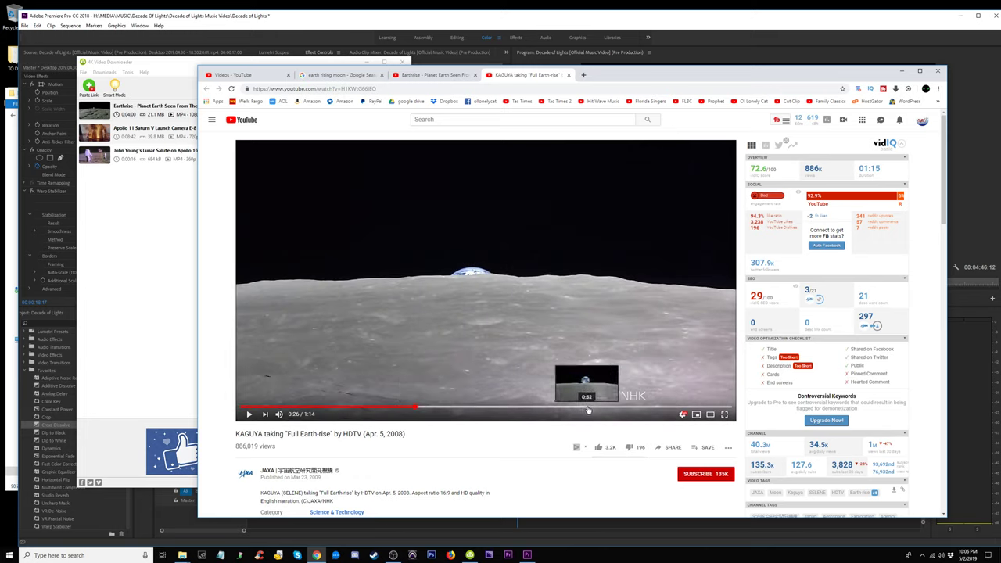
left_click_drag(588, 411, 658, 410)
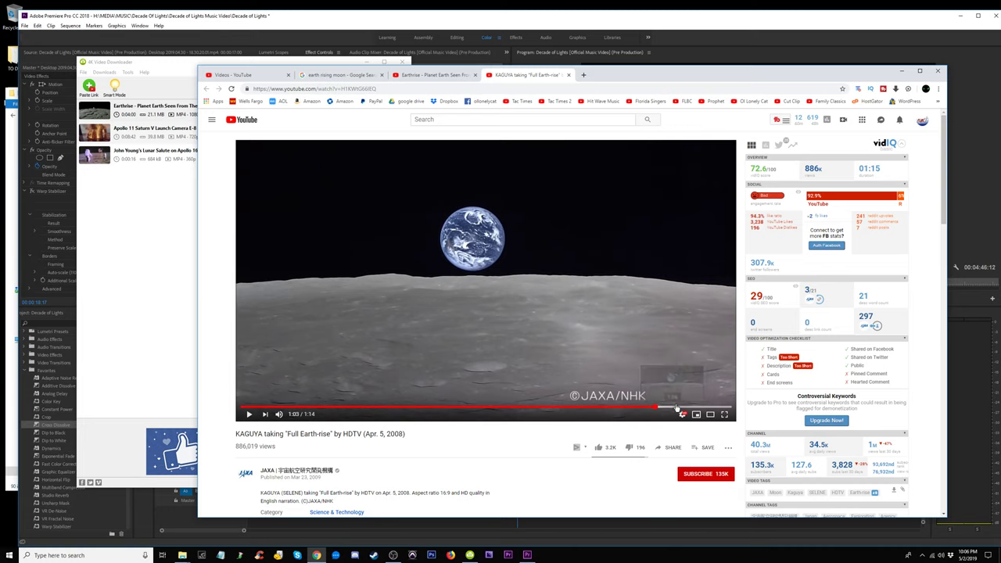
left_click(343, 410)
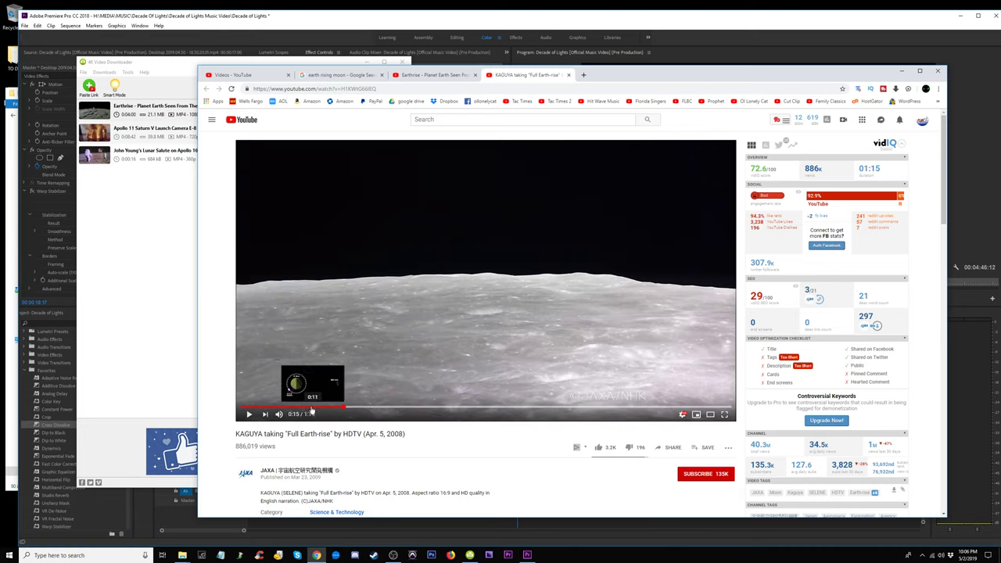
left_click_drag(311, 410, 444, 410)
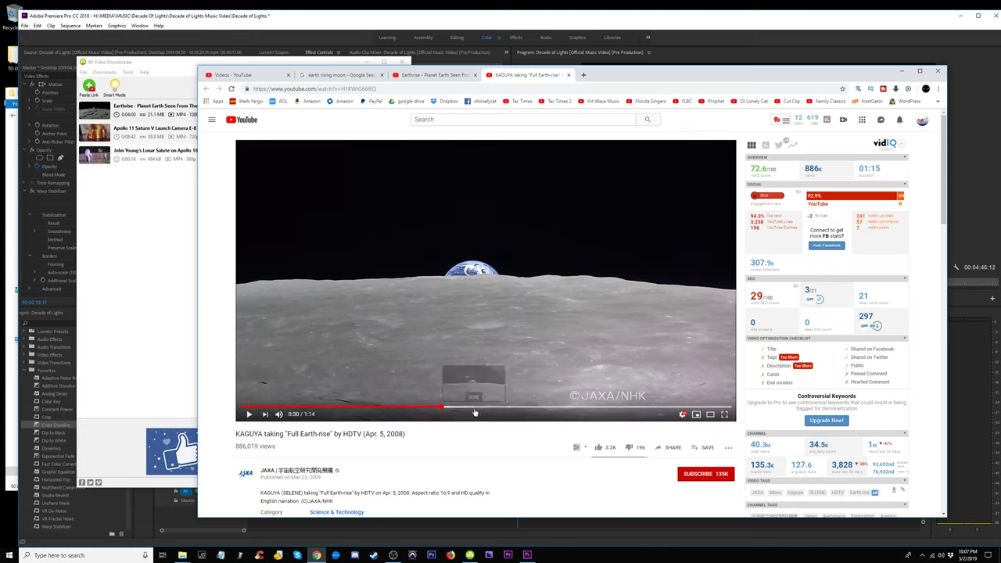
left_click(482, 410)
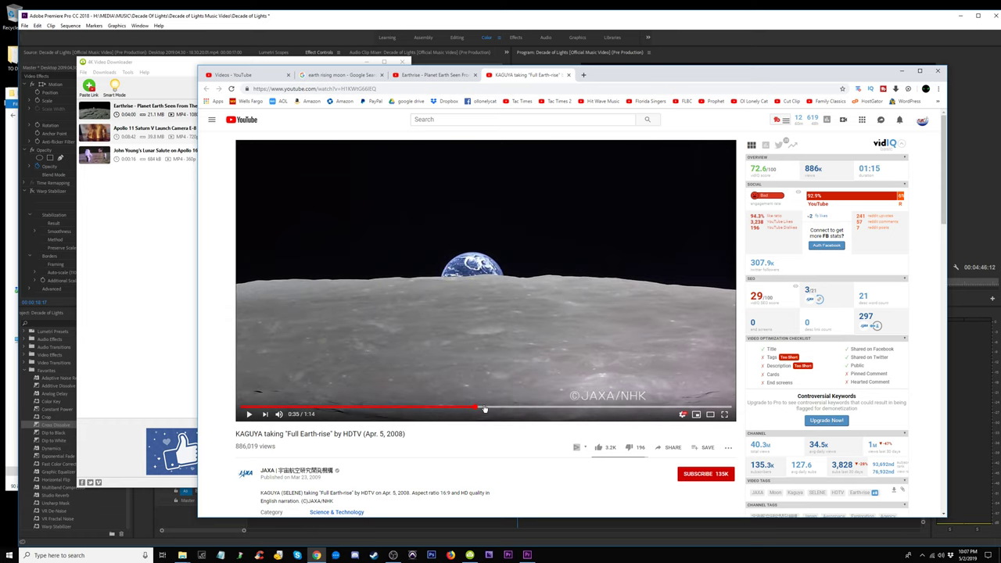
left_click_drag(492, 409, 396, 410)
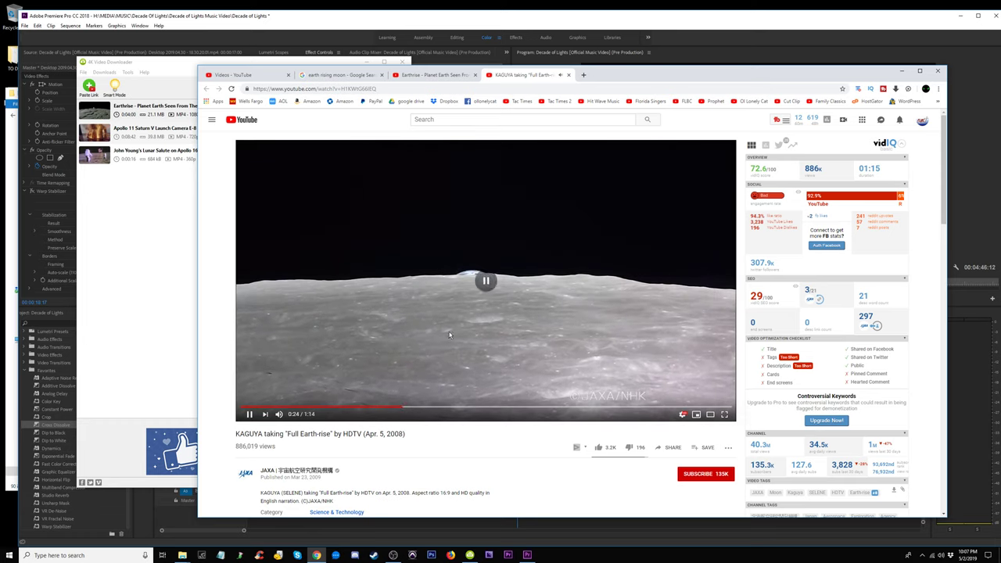
left_click(297, 92)
Copy the KAGUYA video's web address and add it as a download in 4K Video Downloader.
right_click(307, 90)
left_click(326, 134)
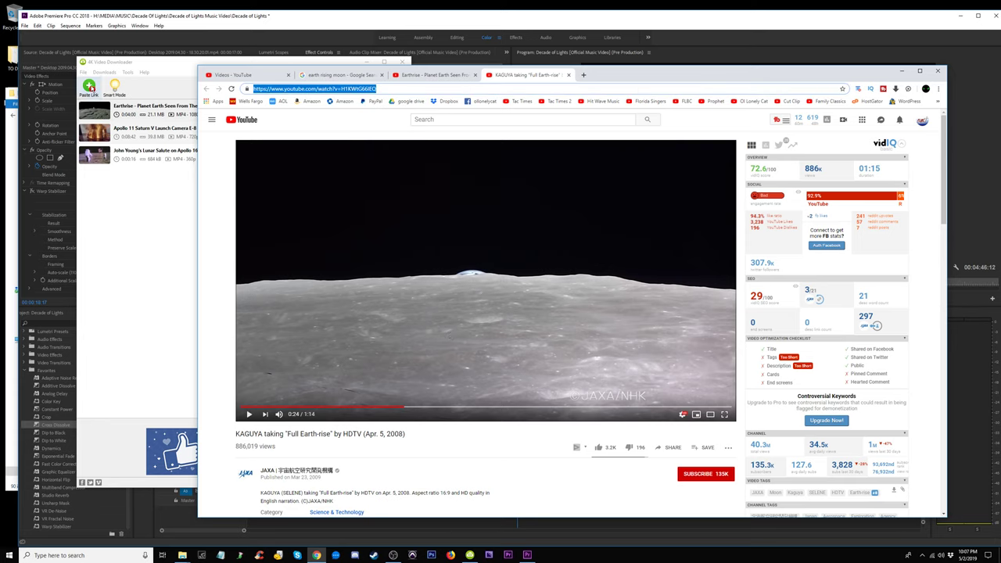
left_click(89, 86)
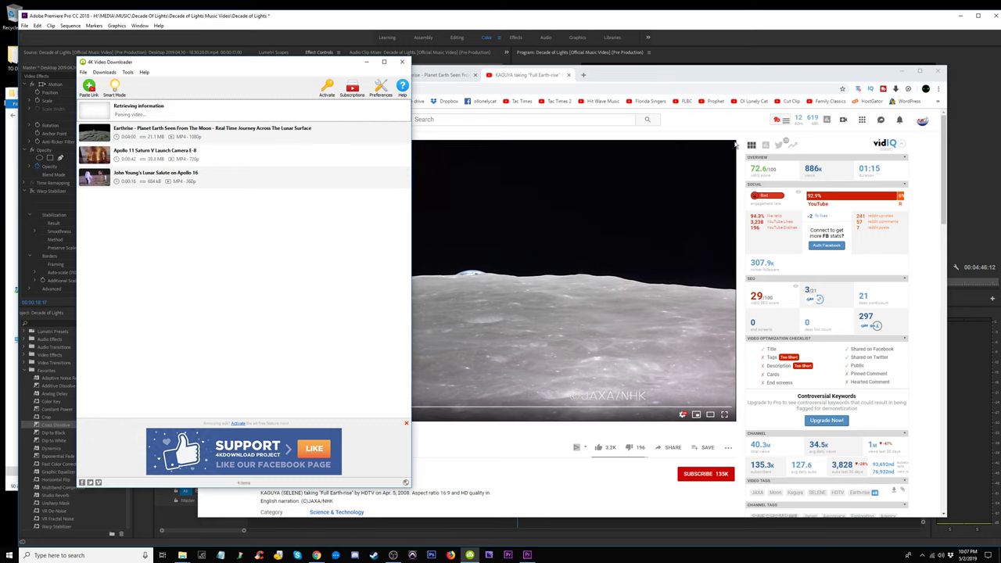
Inspect the Apollo launch download's options and folder, then clear the list selection.
left_click(678, 75)
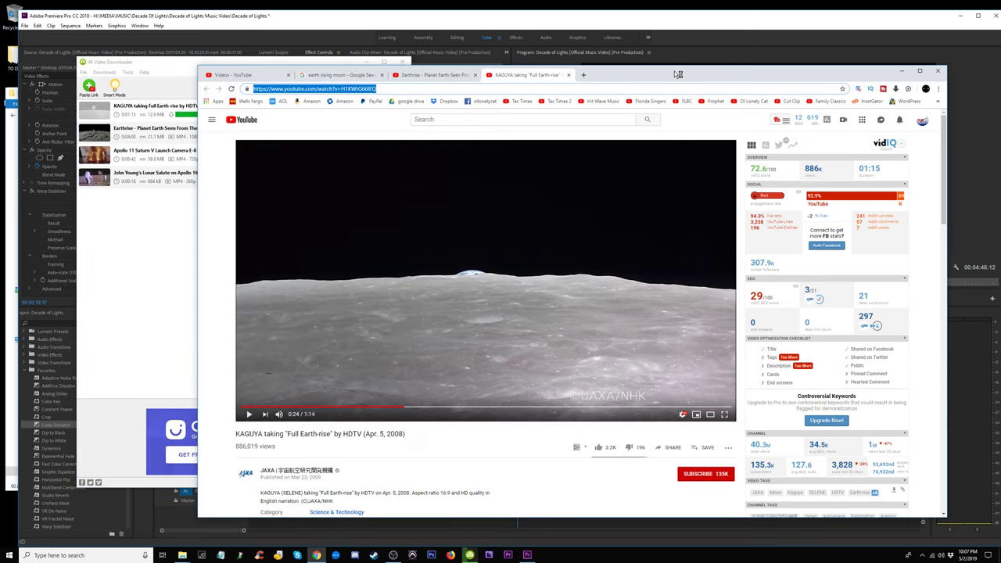
right_click(134, 151)
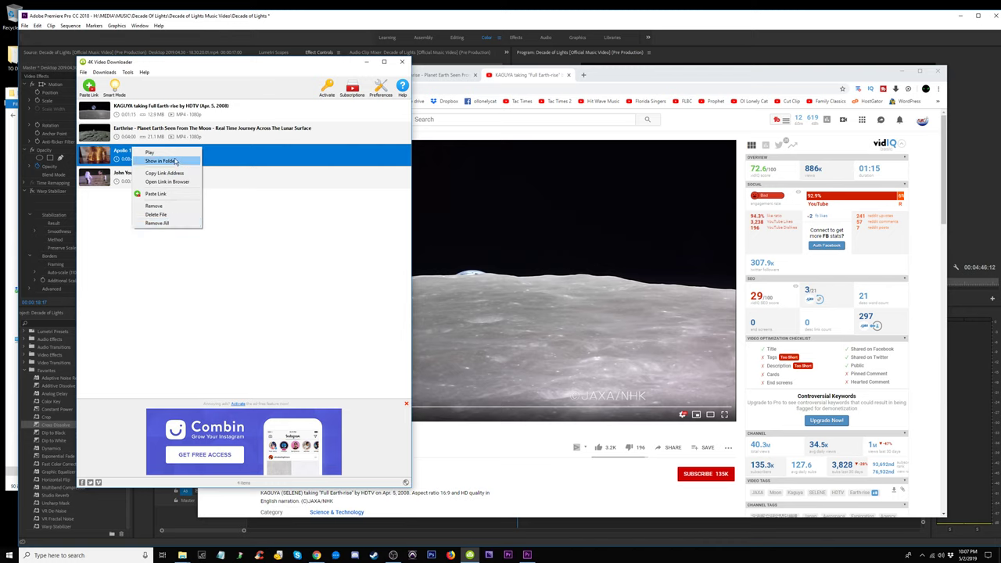
left_click(175, 162)
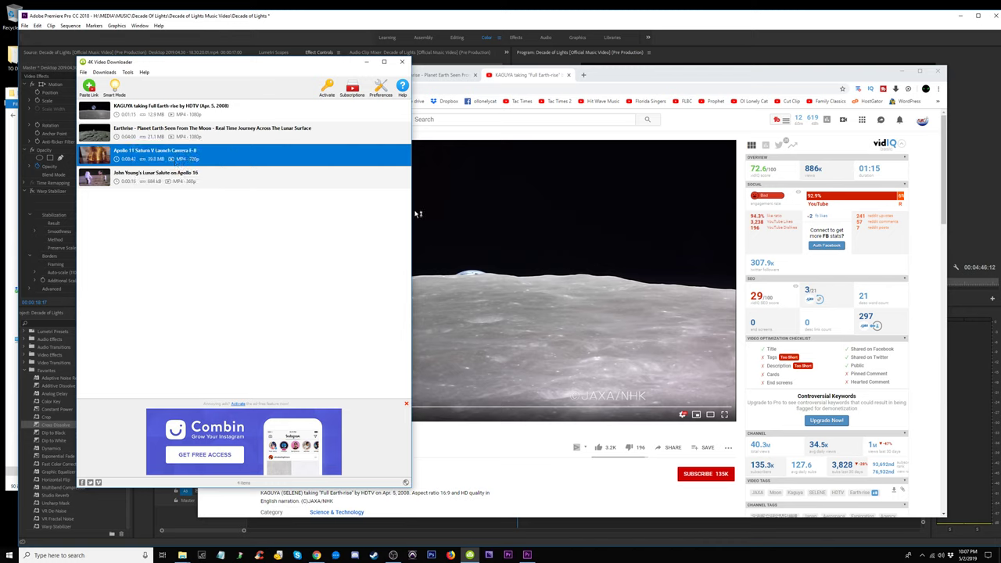
right_click(200, 153)
left_click(226, 162)
left_click(264, 237)
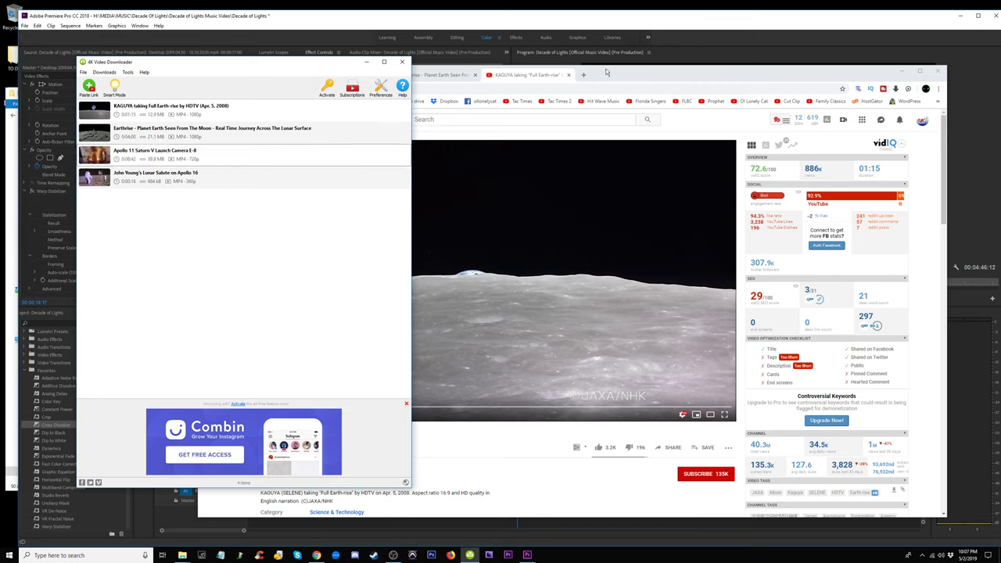
Close the KAGUYA tab, minimize Chrome, and bring up the Earthrise download's options.
left_click(648, 81)
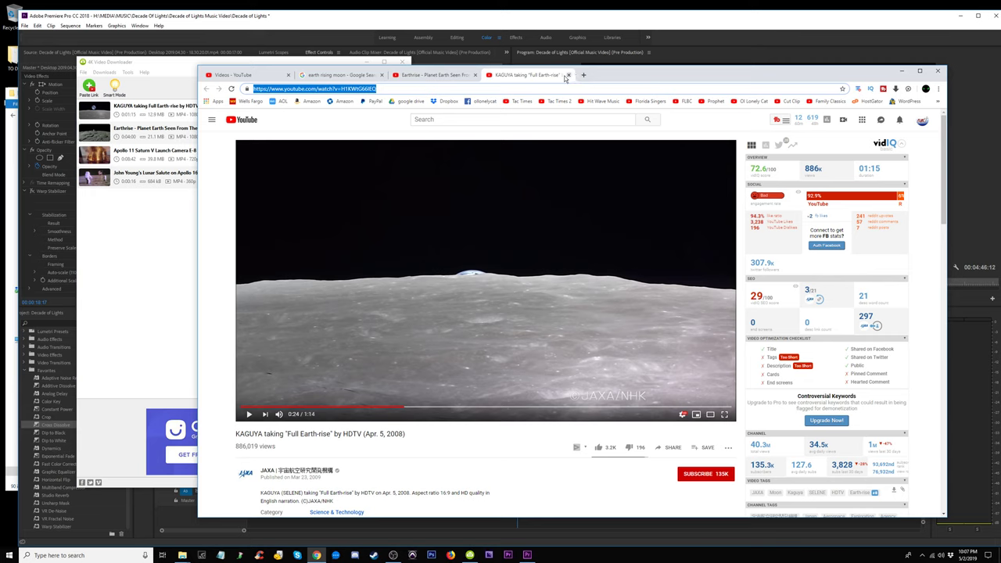
left_click(568, 76)
left_click(905, 73)
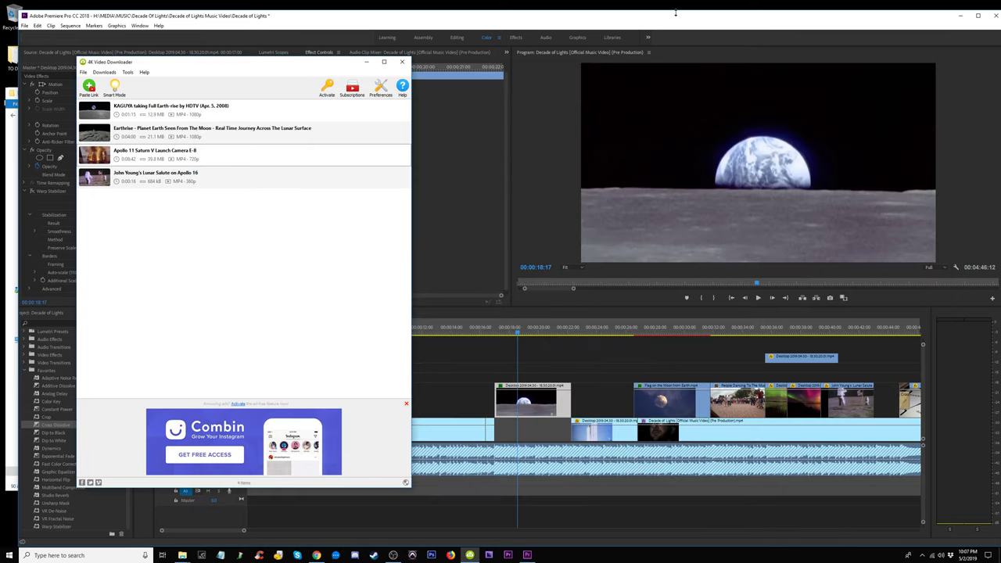
right_click(156, 140)
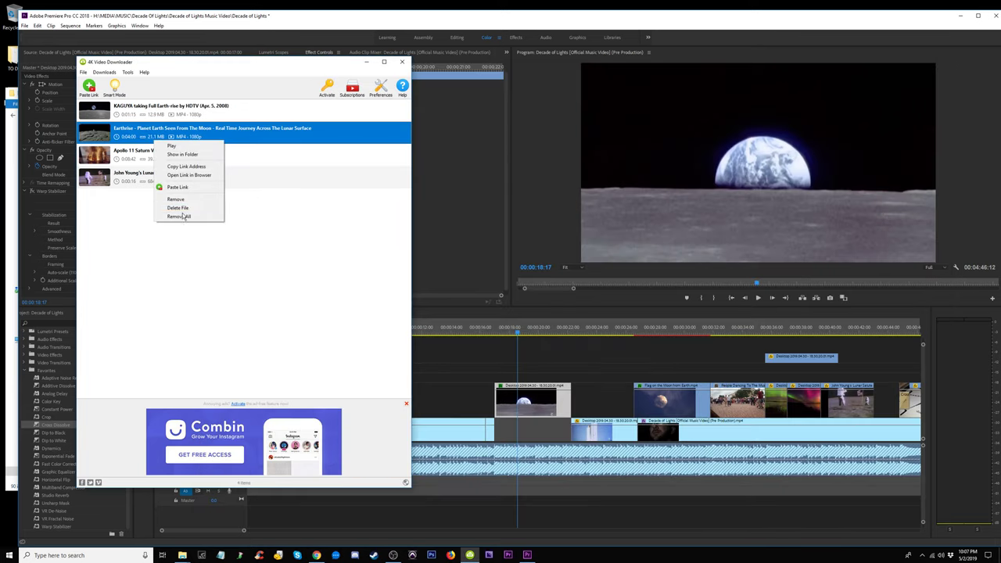
Copy the Earthrise and KAGUYA videos from IMPORTS into the Decade of Lights Music Video folder.
left_click(195, 155)
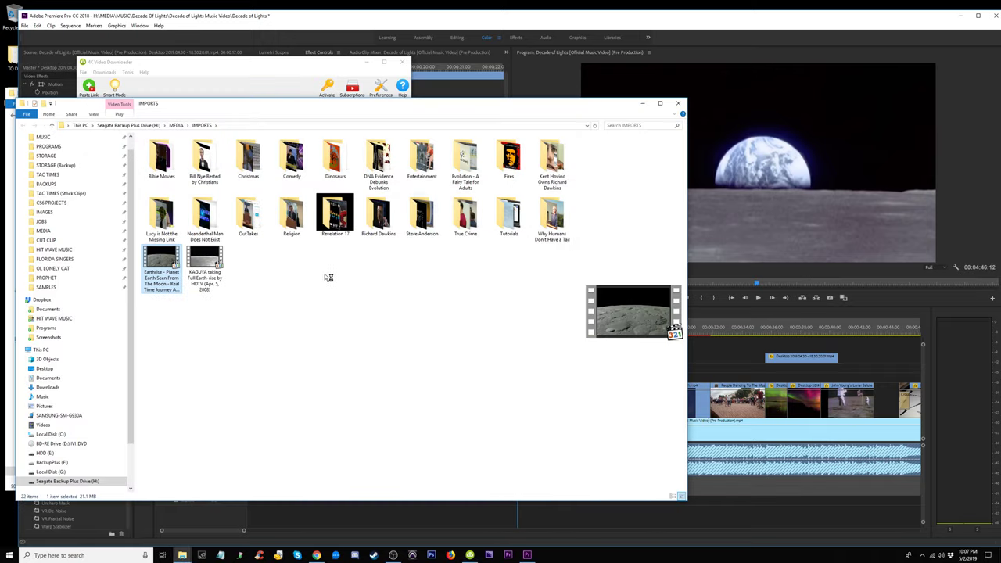
left_click(205, 270, "ctrl")
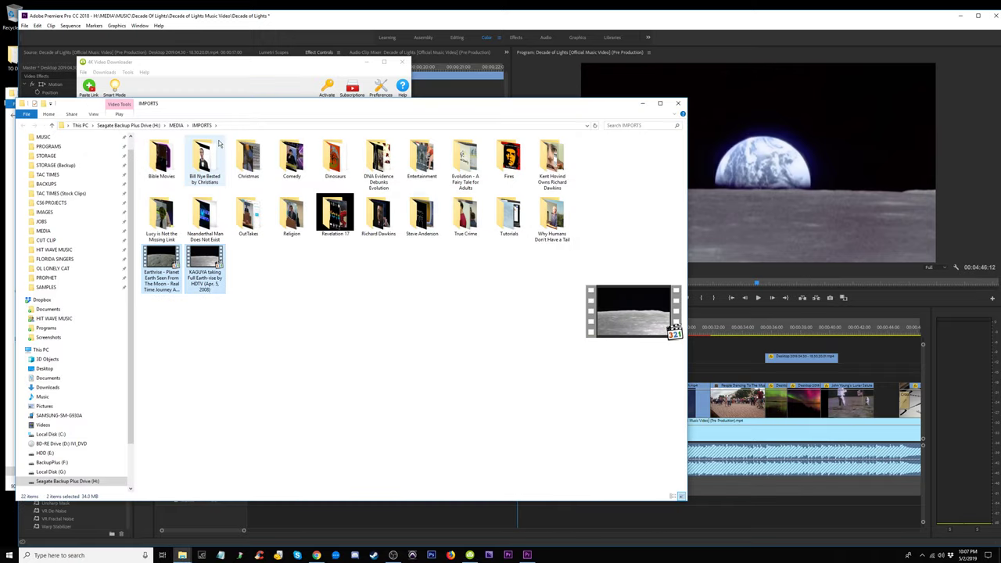
left_click_drag(196, 102, 477, 110)
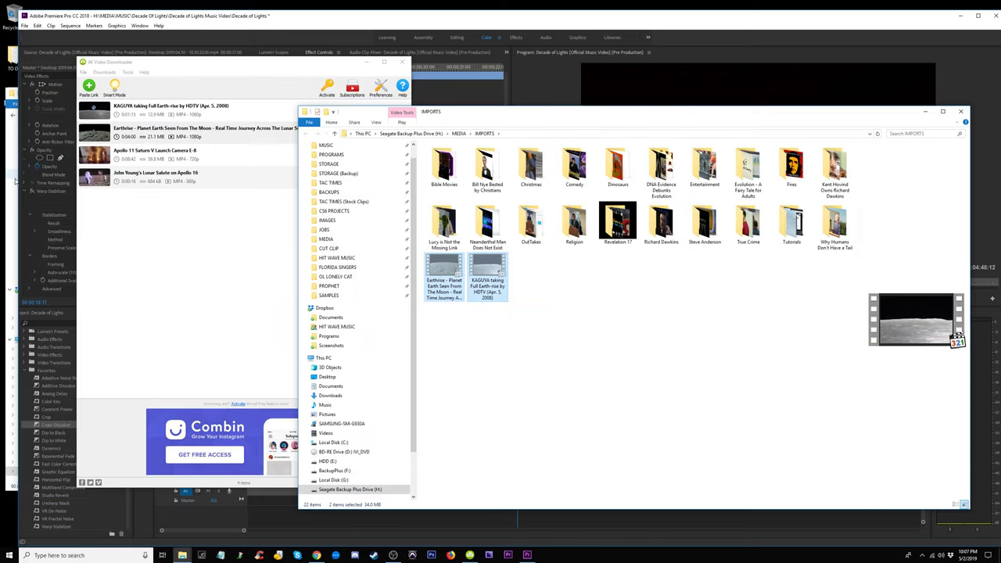
key("alt+Tab")
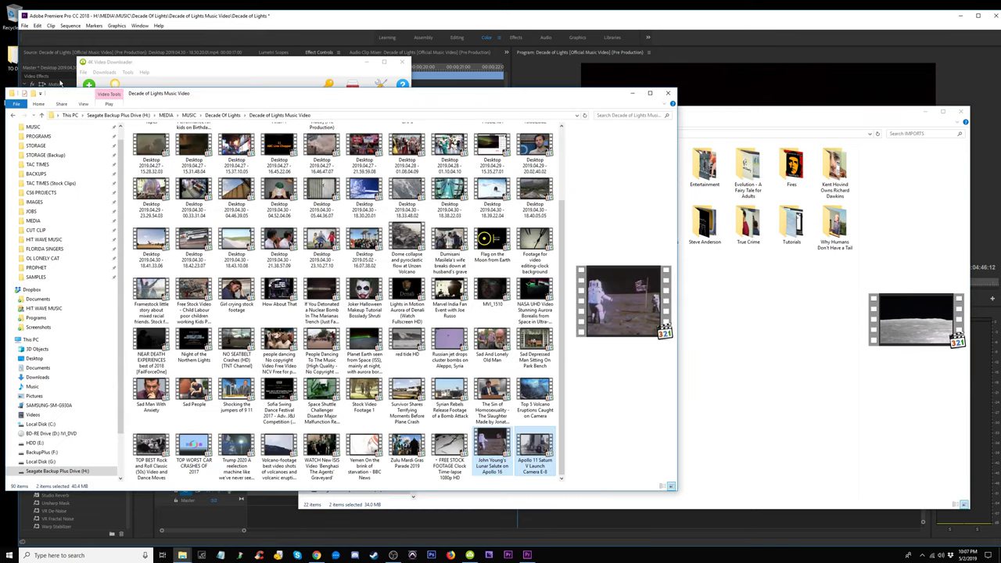
key("ctrl+v")
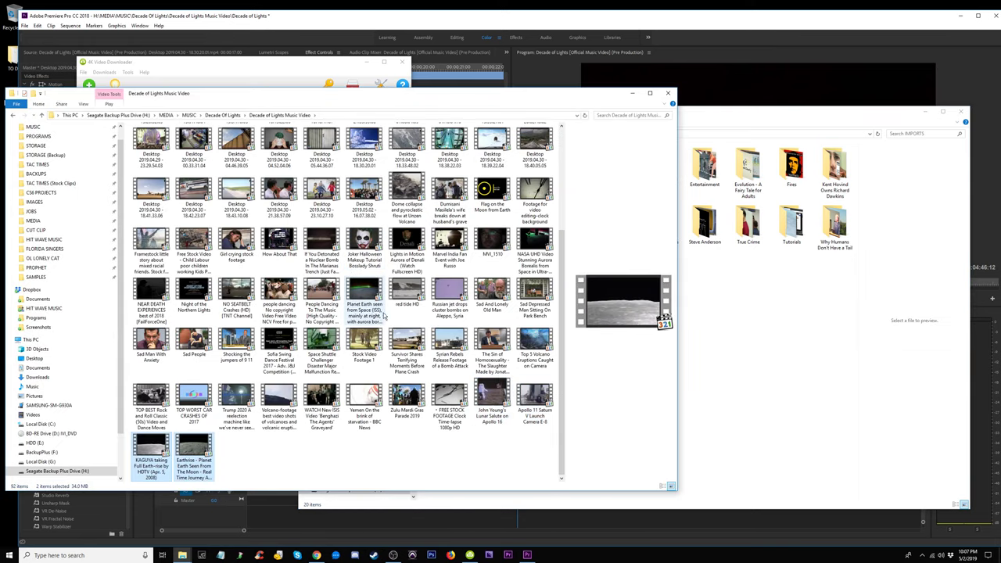
left_click(923, 114)
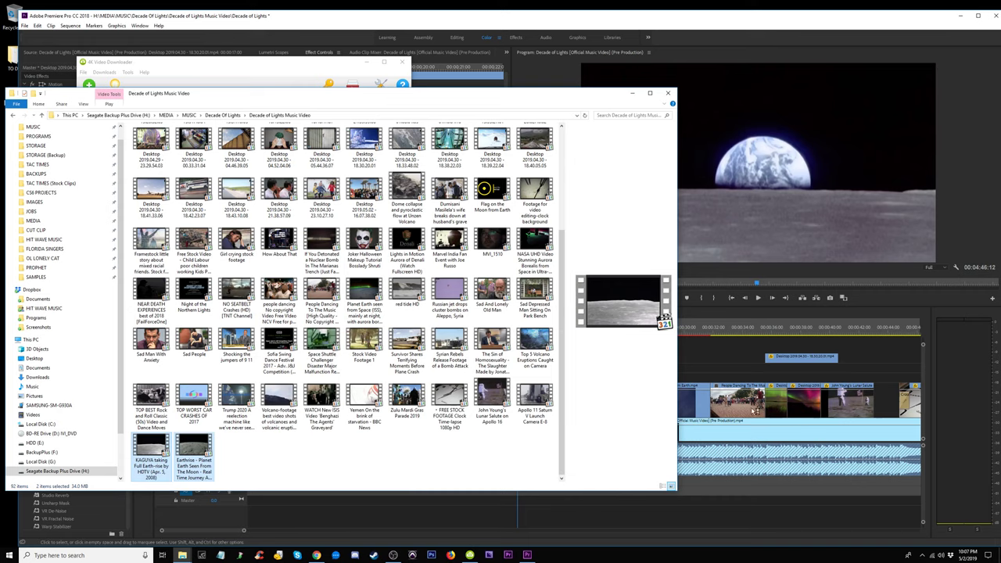
left_click(864, 328)
Drag the Earthrise and KAGUYA videos from Explorer onto the Premiere timeline.
scroll(303, 430, "down", 3)
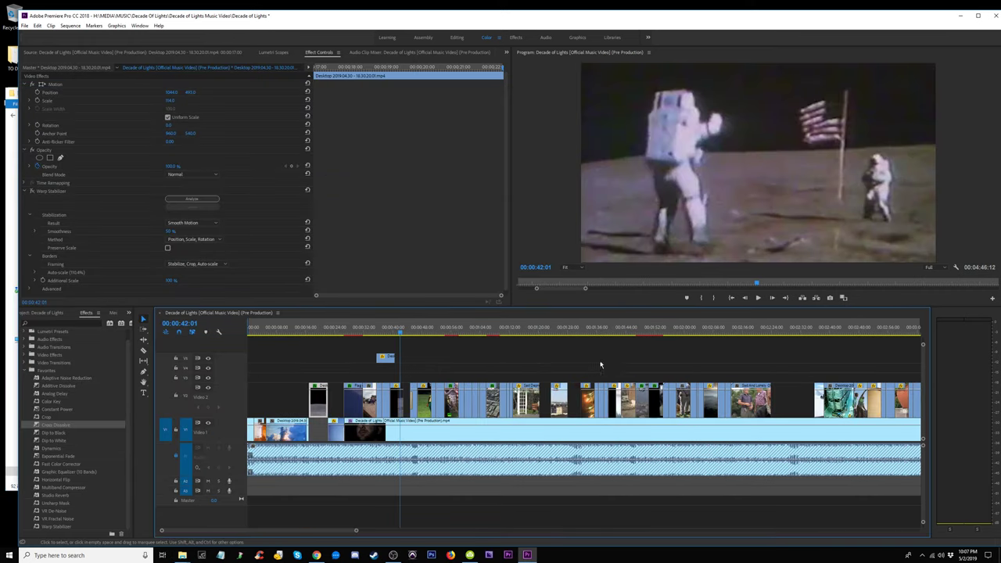
scroll(303, 430, "down", 3)
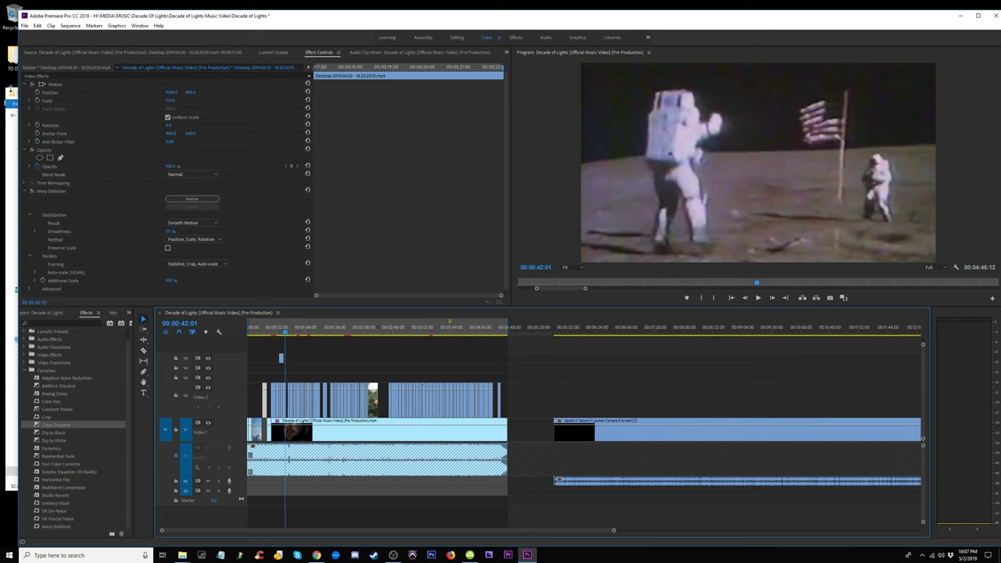
left_click(182, 556)
mouse_move(156, 454)
left_mouse_down()
mouse_move(862, 422)
mouse_move(868, 380)
left_mouse_up()
Move the Earthrise clip later past the Apollo footage and delete both new clips' audio.
scroll(637, 436, "down", 2)
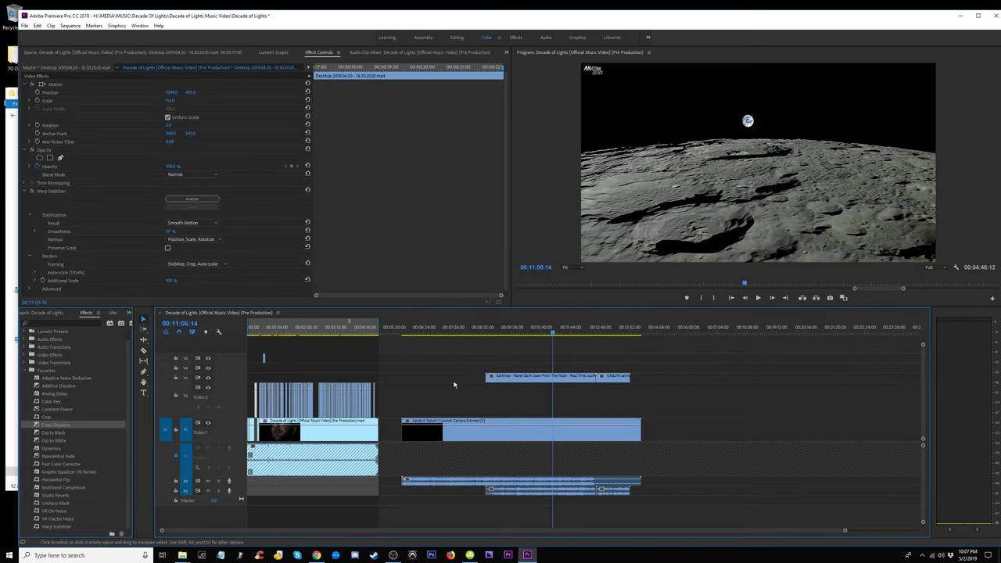
left_click(435, 337)
mouse_move(460, 333)
left_mouse_down()
mouse_move(484, 334)
mouse_move(467, 334)
left_mouse_up()
left_click_drag(532, 377, 700, 406)
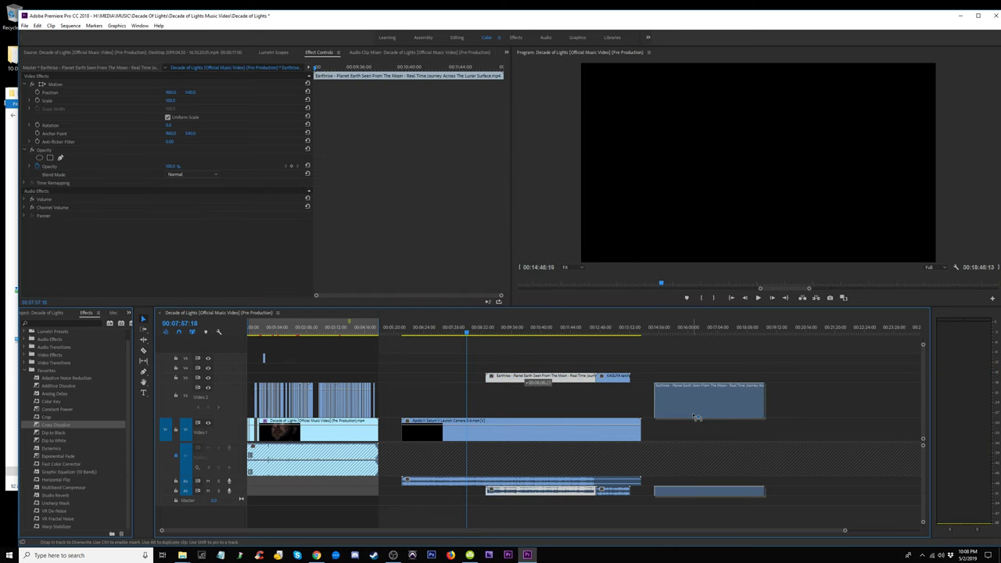
left_click_drag(603, 331, 613, 331)
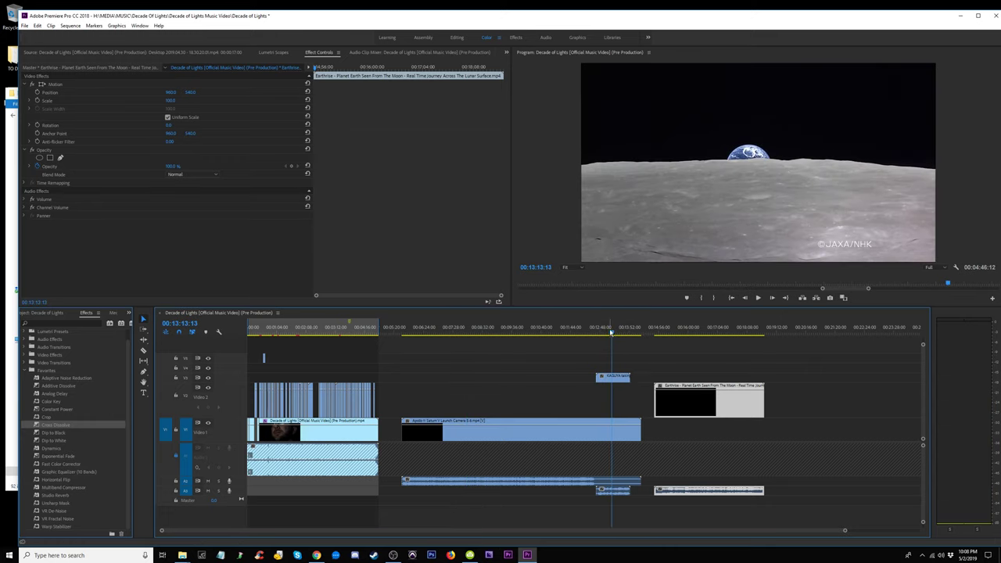
key("equal")
key("equal")
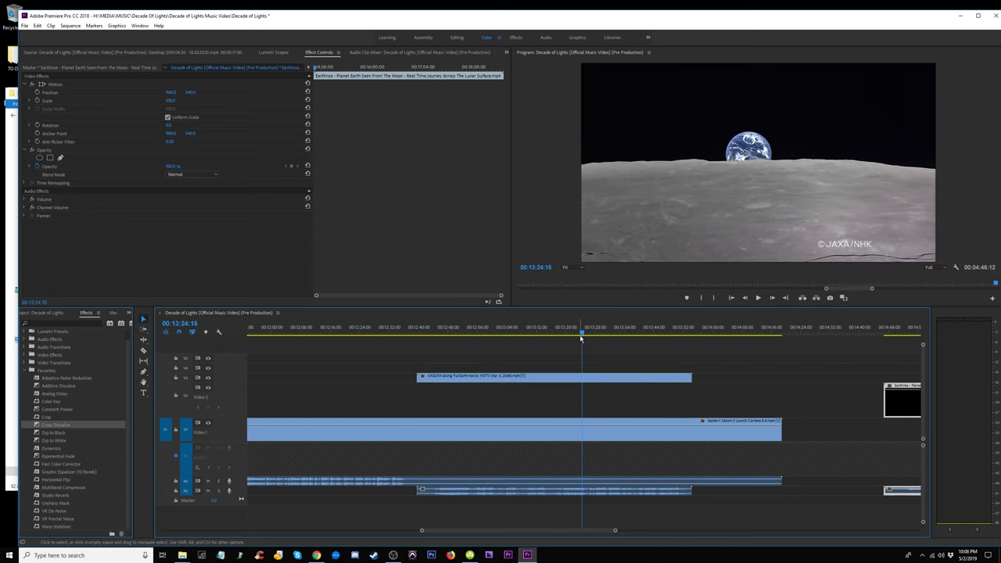
mouse_move(580, 337)
left_mouse_down()
mouse_move(828, 338)
mouse_move(740, 345)
mouse_move(582, 334)
mouse_move(769, 341)
mouse_move(826, 332)
left_mouse_up()
key("minus")
key("minus")
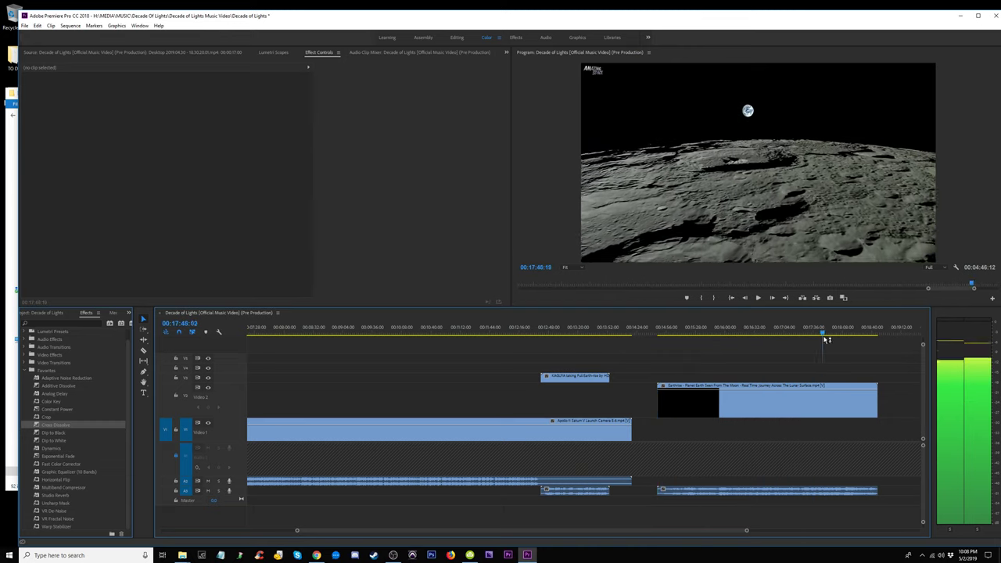
left_click_drag(707, 505, 616, 495)
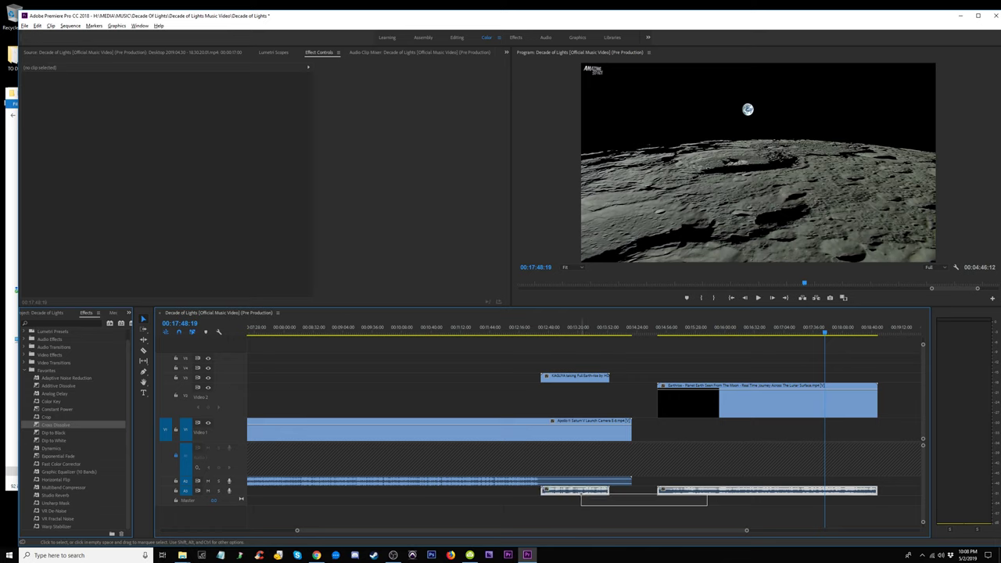
key("Delete")
Set the Earthrise clip's speed to 1000% and scrub through the result.
right_click(721, 397)
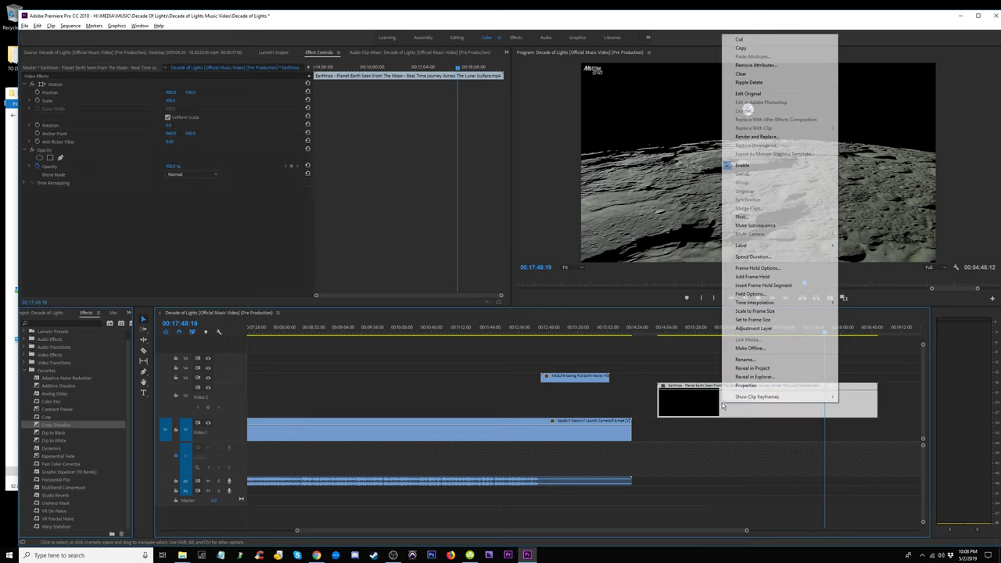
left_click(771, 258)
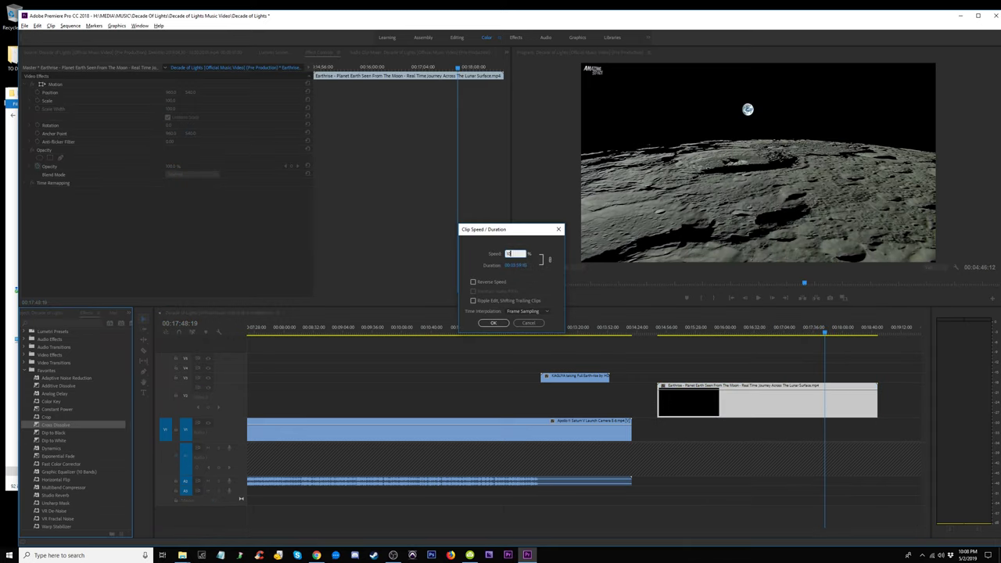
type("1000")
key("Return")
left_click(662, 327)
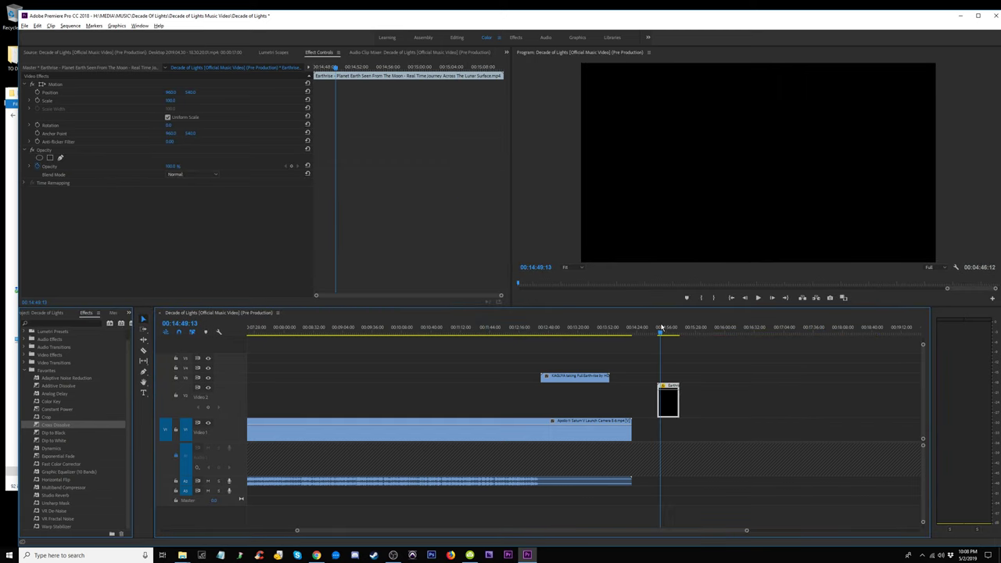
key("space")
key("=")
key("=")
key("=")
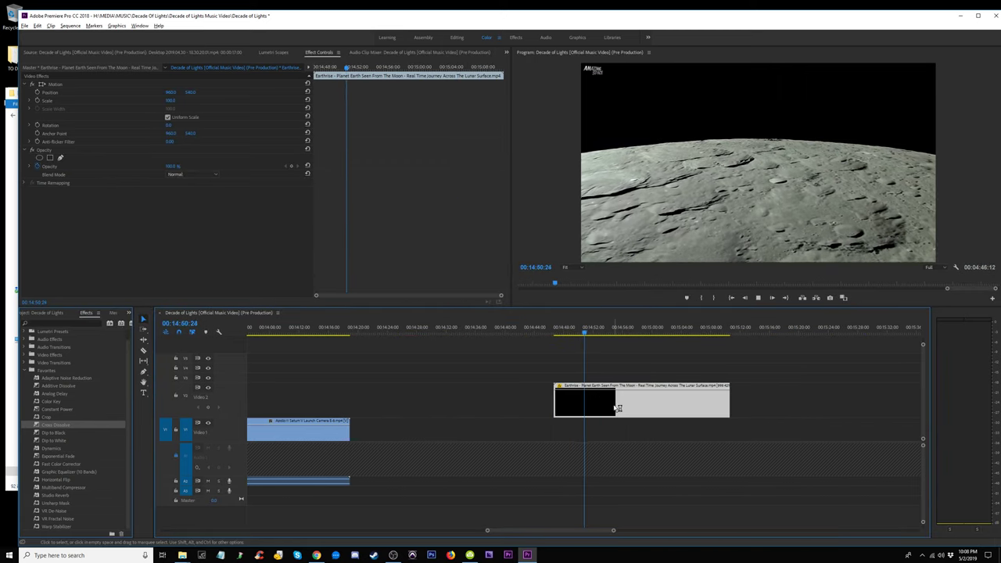
key("space")
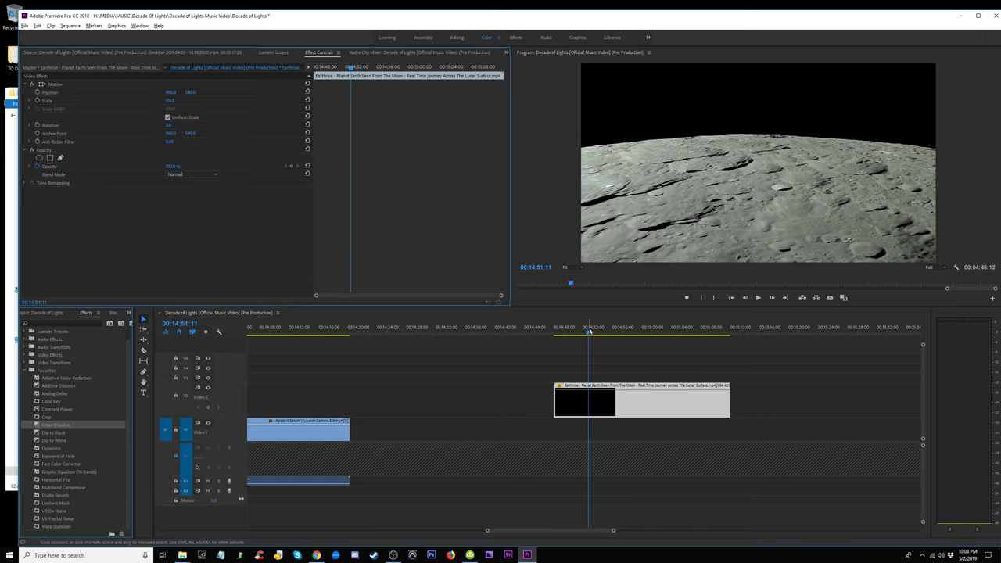
left_click_drag(590, 331, 735, 329)
left_click_drag(711, 329, 679, 329)
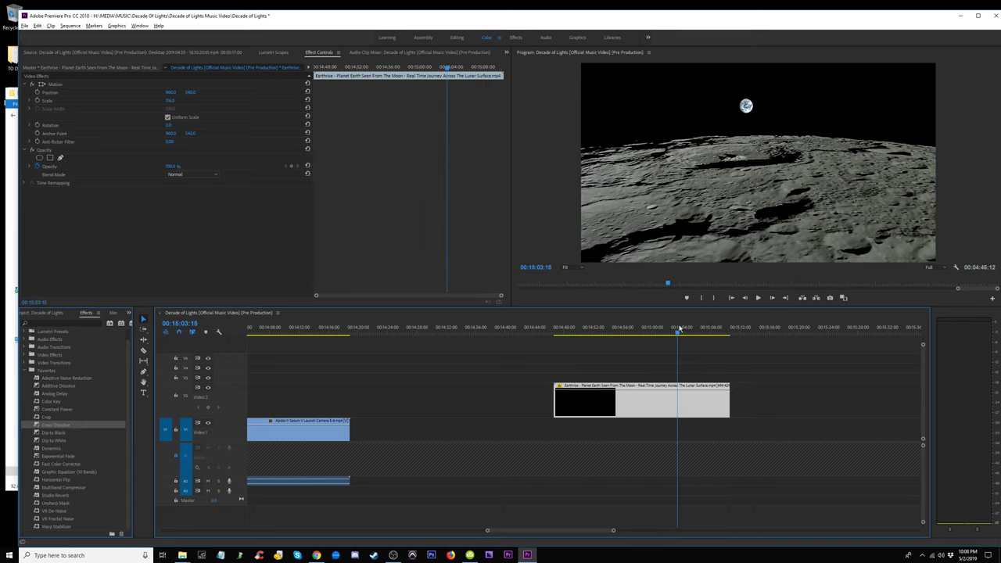
Raise the Earthrise clip's speed to 2000% and trim its start.
right_click(657, 403)
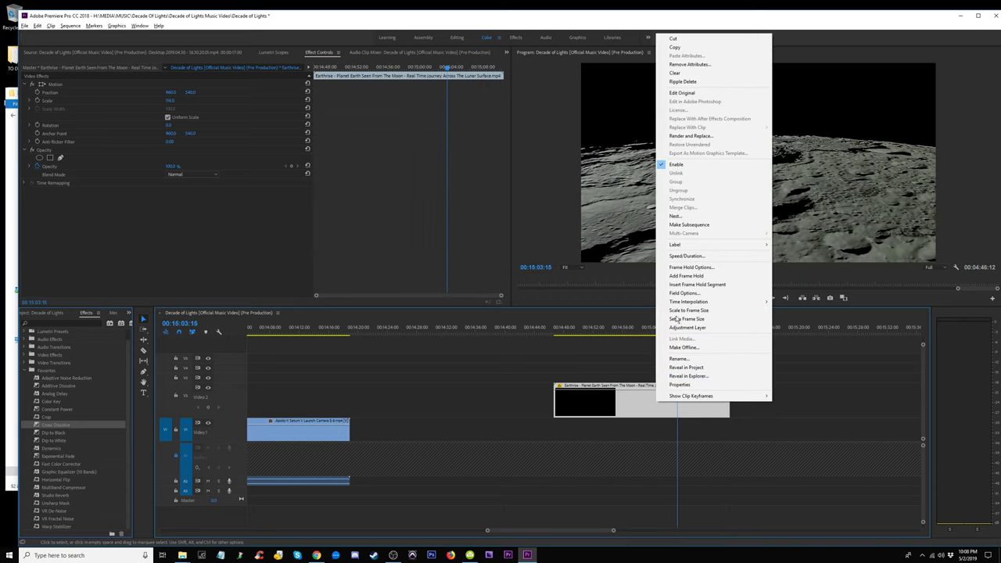
left_click(686, 257)
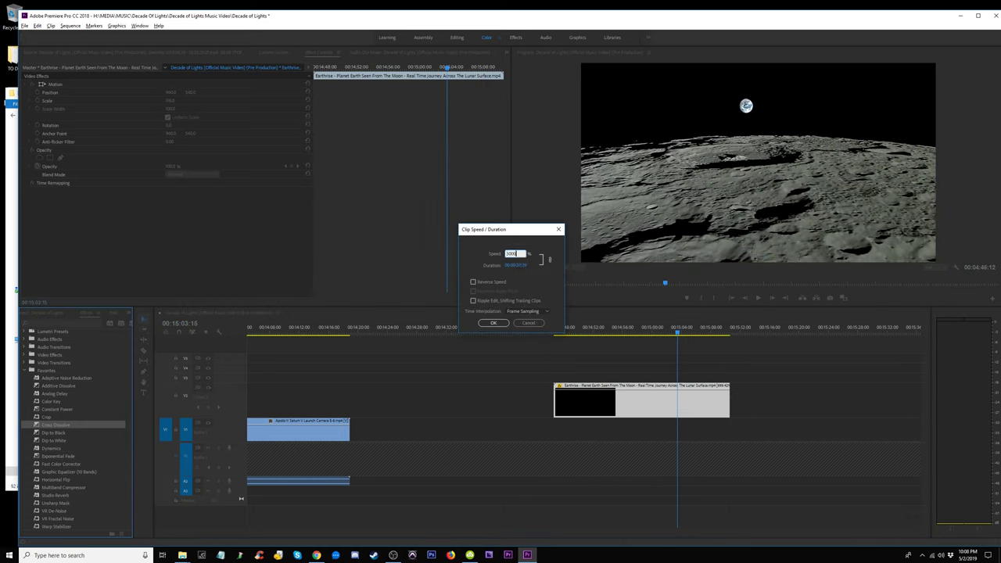
key("Return")
left_click(559, 327)
key("space")
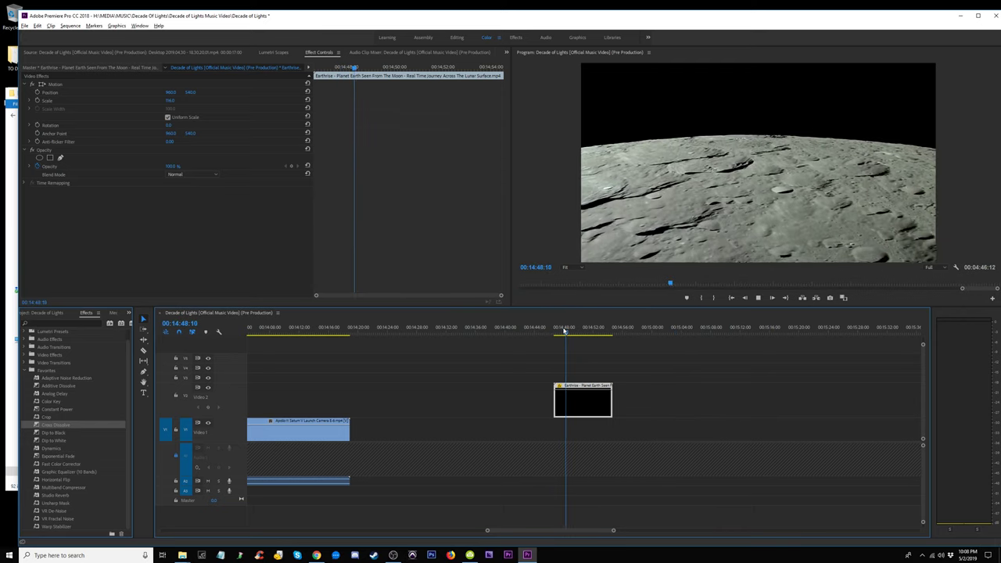
left_click(569, 327)
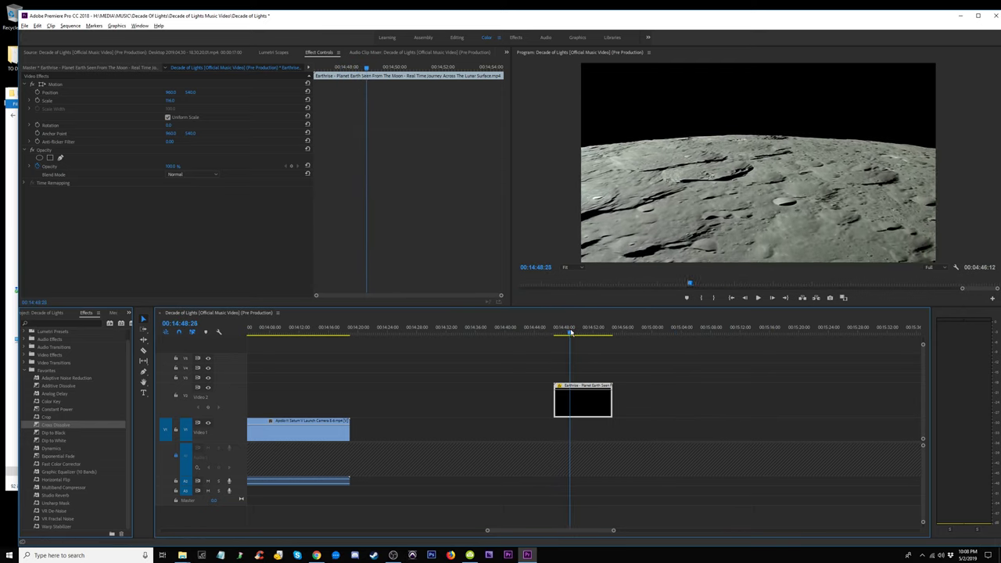
left_click_drag(555, 402, 569, 402)
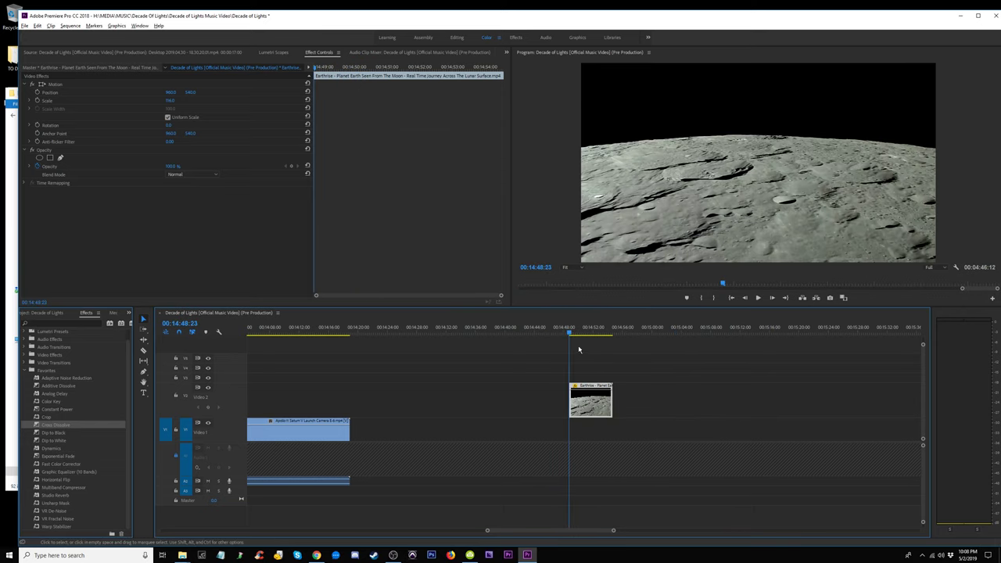
key("space")
Zoom out to the whole sequence, drag Earthrise toward the start, and return to the launch footage.
key("minus")
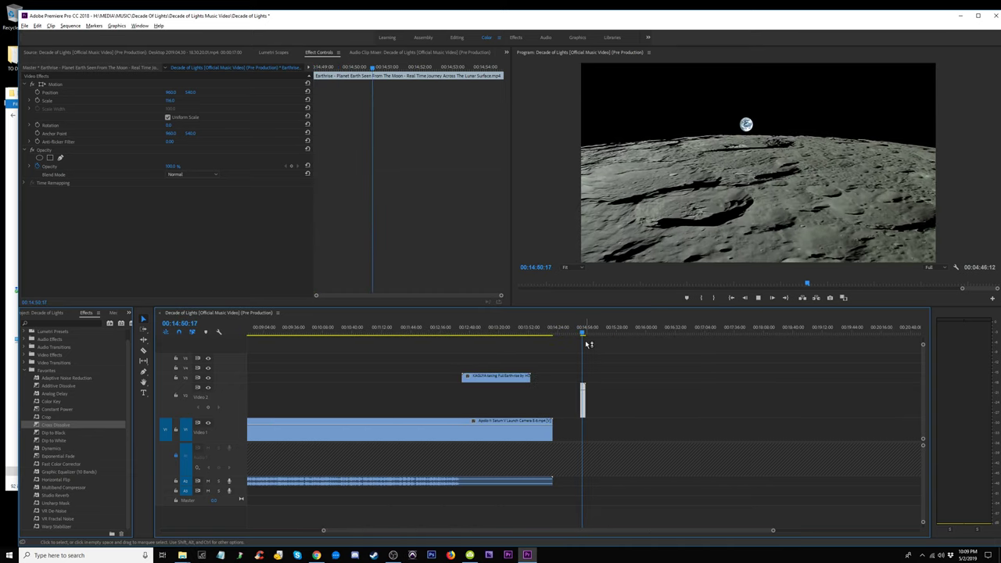
key("minus")
key("minus")
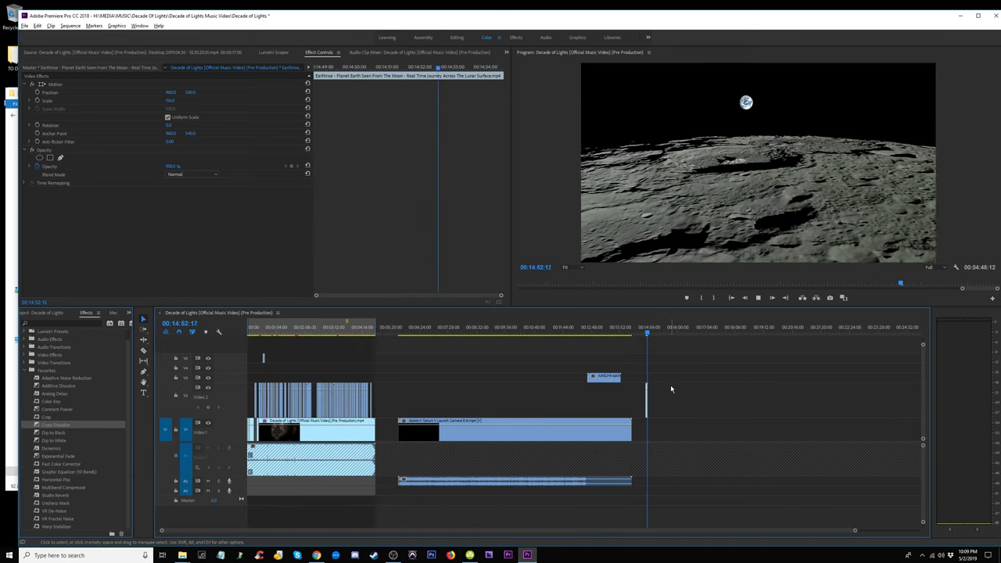
key("space")
left_click_drag(647, 403, 311, 361)
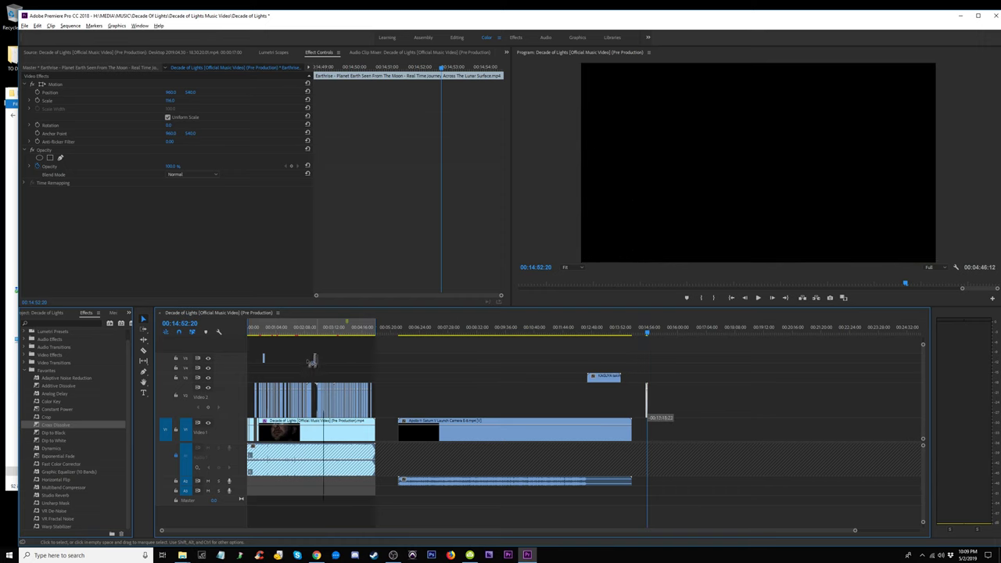
left_click(258, 329)
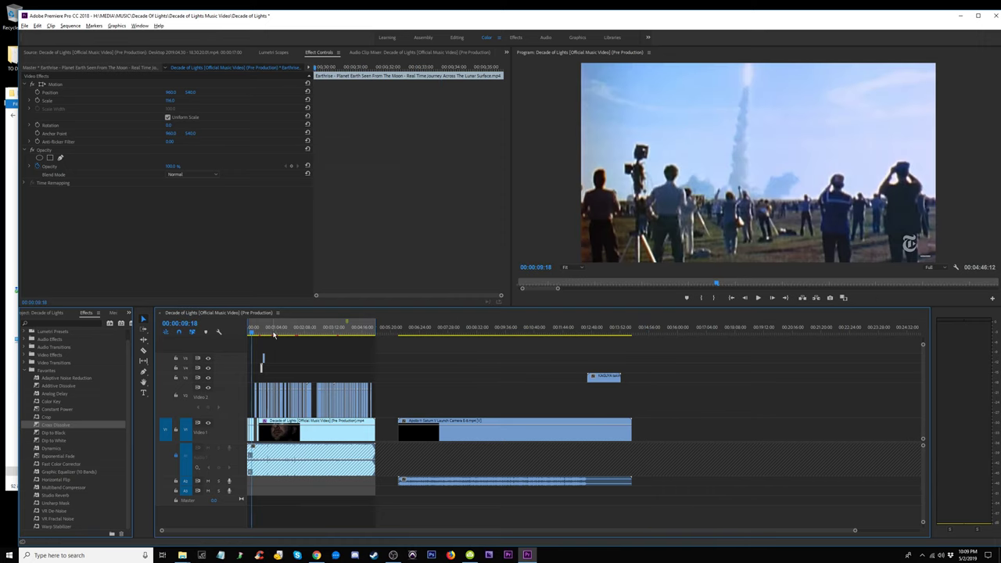
Move the V3 Earthrise clip earlier, review it, then delete it.
key("equal")
key("equal")
key("equal")
key("equal")
key("equal")
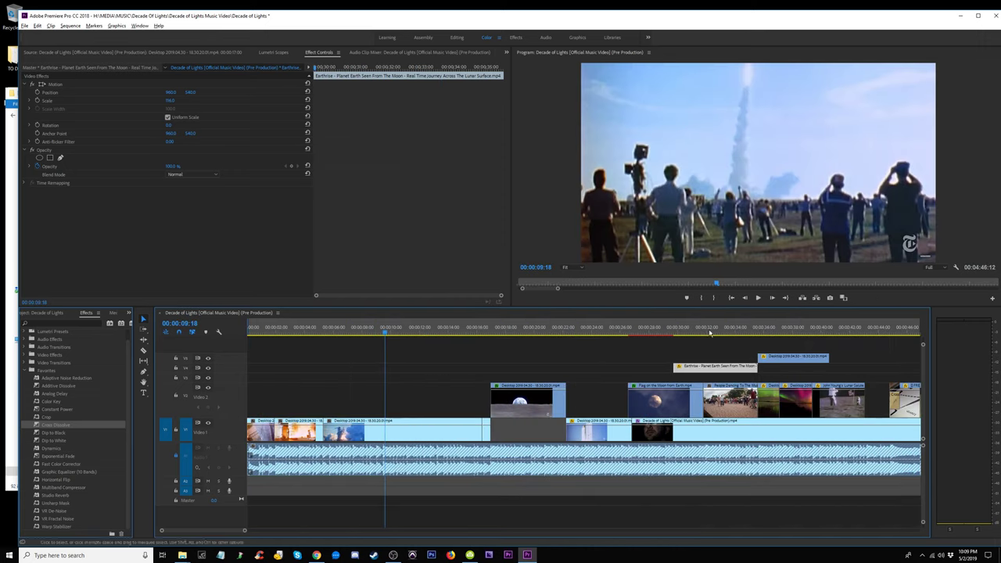
left_click_drag(720, 367, 538, 377)
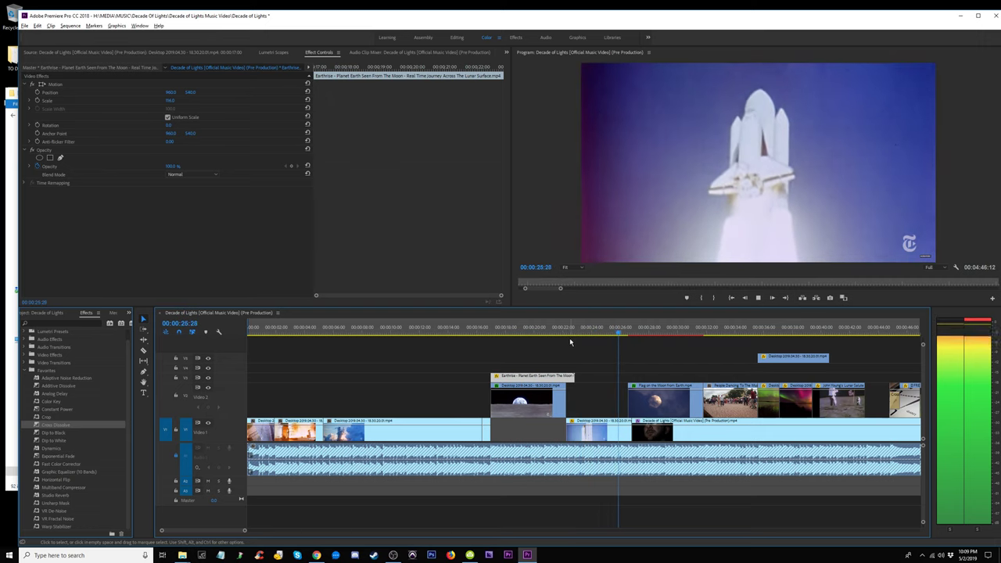
key("space")
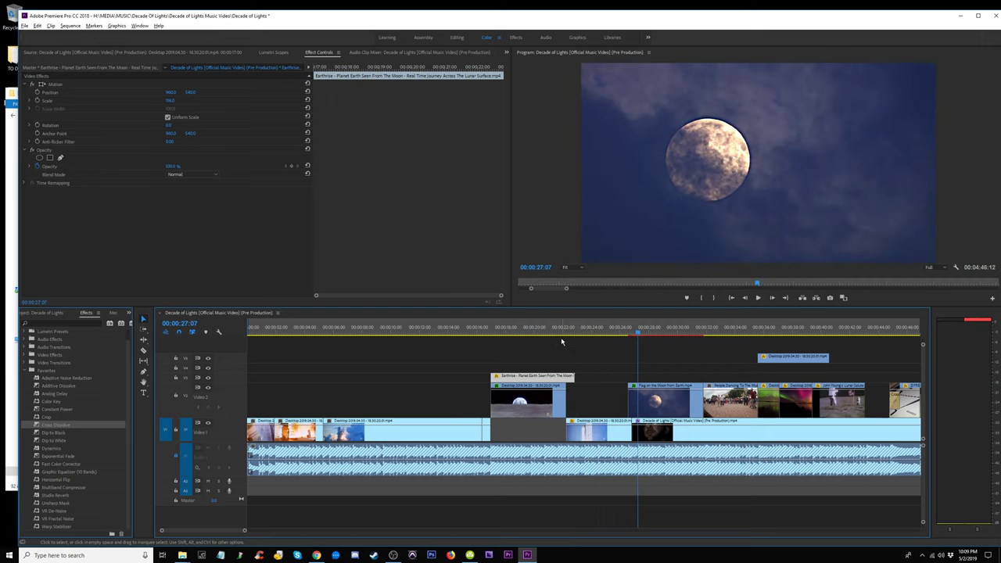
left_click(532, 329)
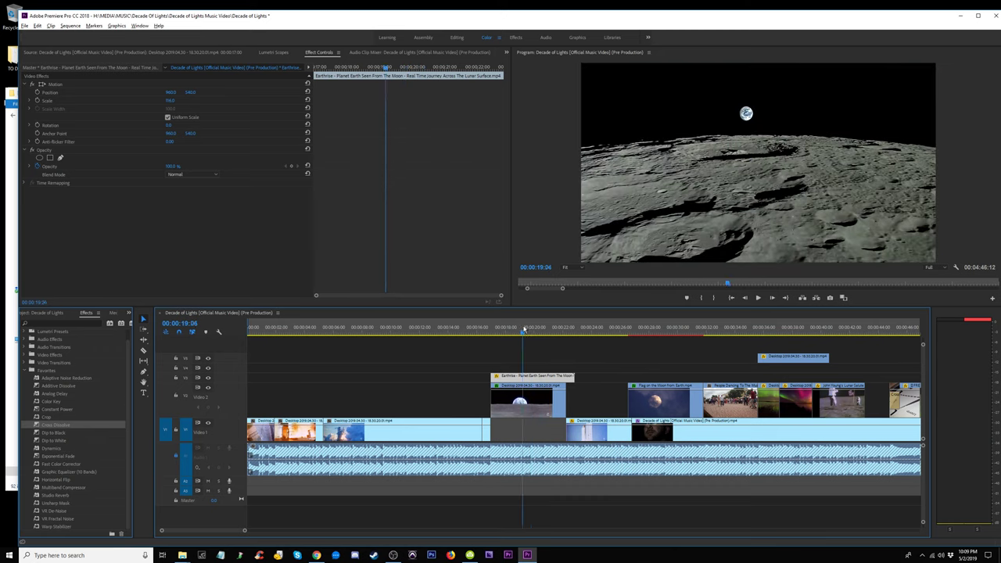
left_click_drag(524, 329, 553, 331)
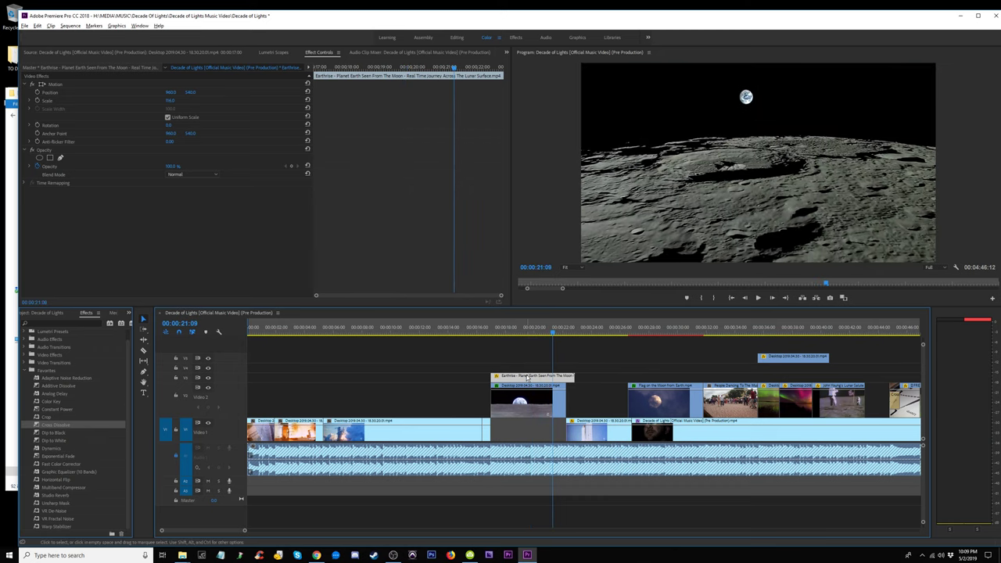
key("Delete")
left_click(511, 329)
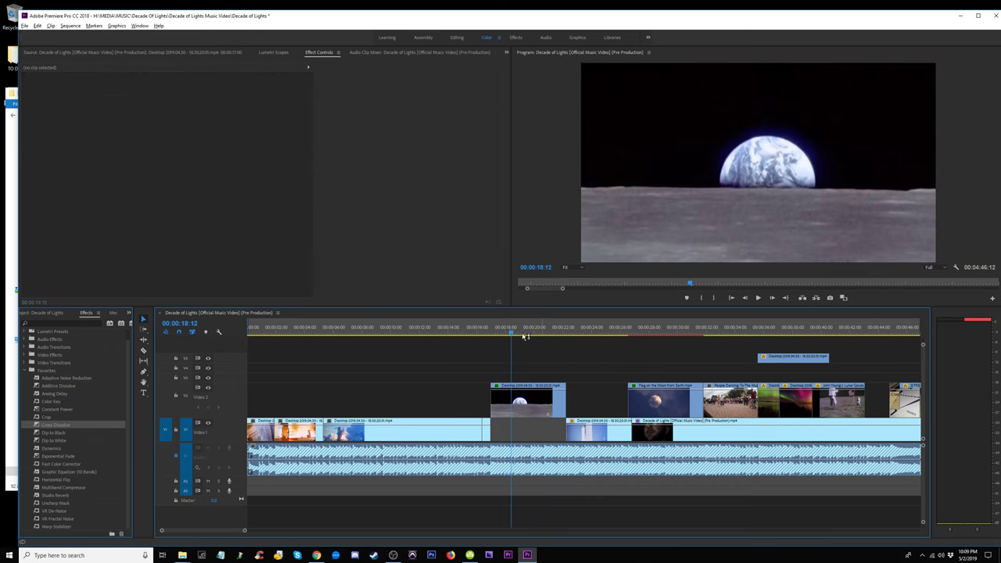
Drop the V2 Earthrise shot down onto V1 and play back the edit.
left_click_drag(516, 410, 516, 432)
left_click(491, 329)
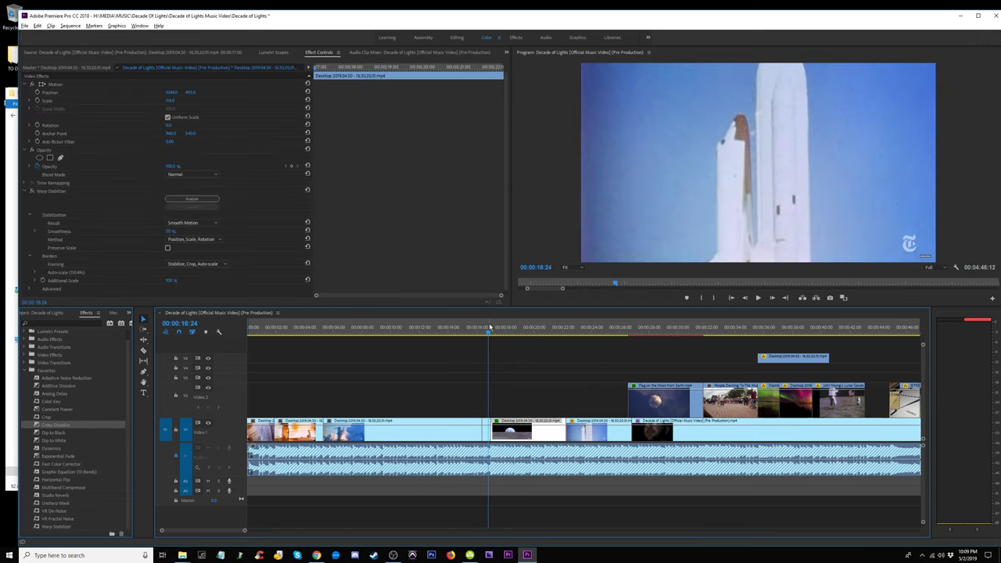
key("space")
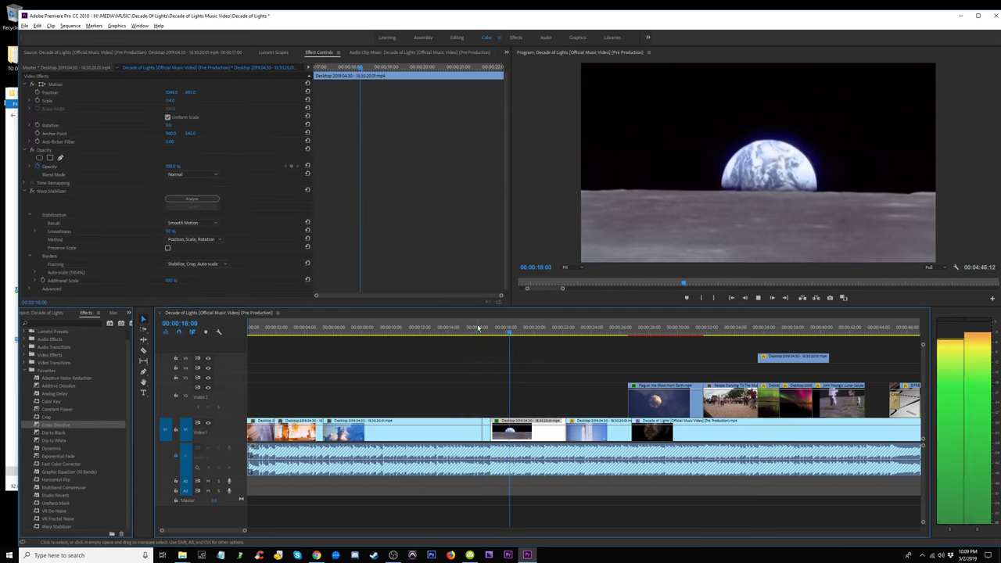
left_click(475, 330)
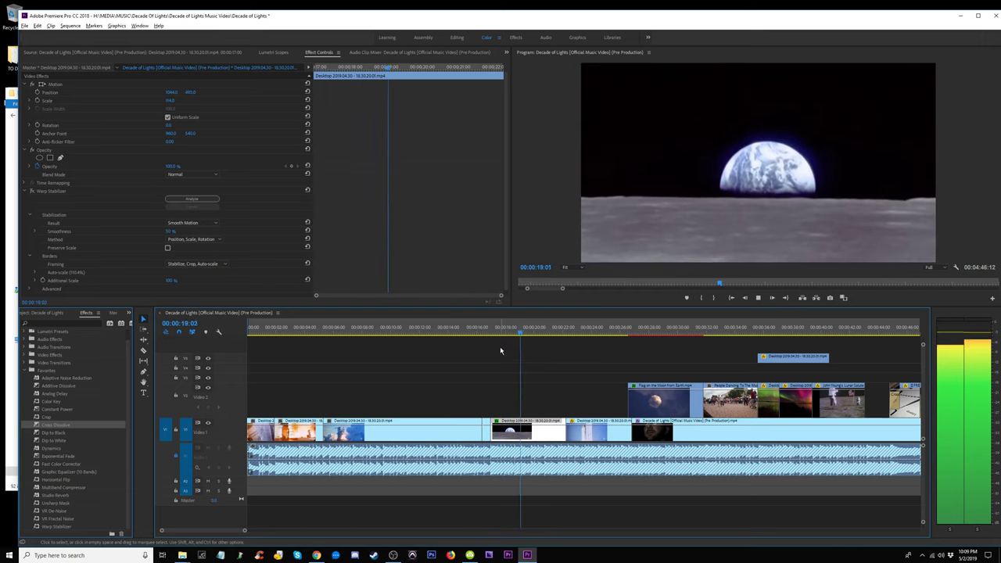
key("space")
Move the Flag on the Moon clip earlier on V2, trim its end, and play it back.
left_click_drag(631, 412, 486, 412)
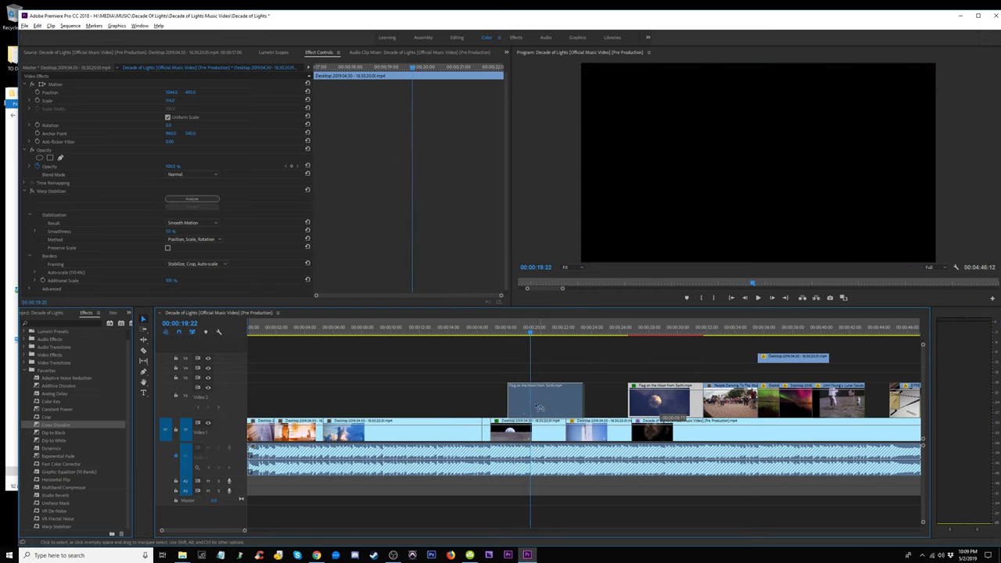
left_click(475, 333)
key("space")
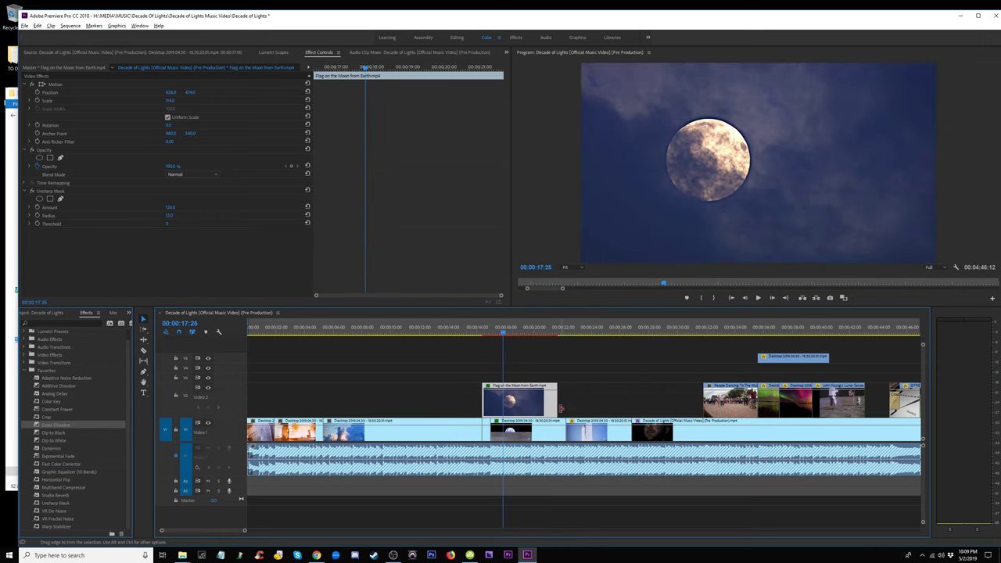
left_click_drag(556, 401, 491, 401)
left_click(476, 330)
key("space")
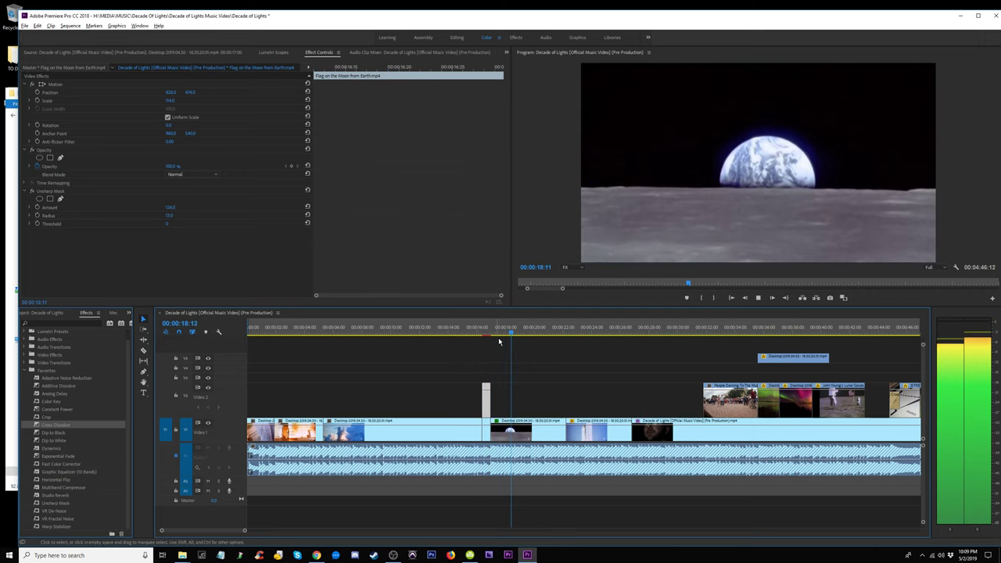
key("space")
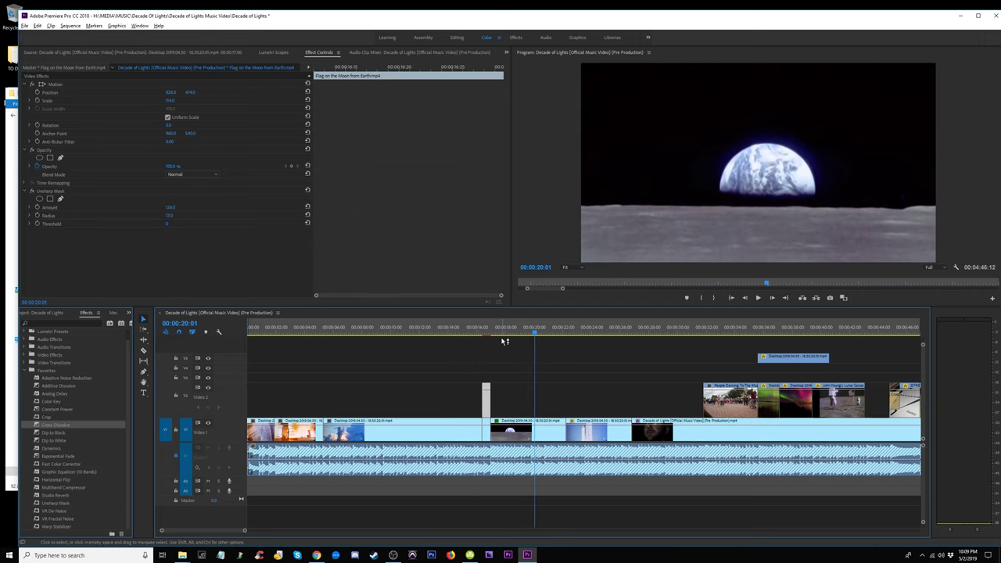
left_click(564, 333)
key("space")
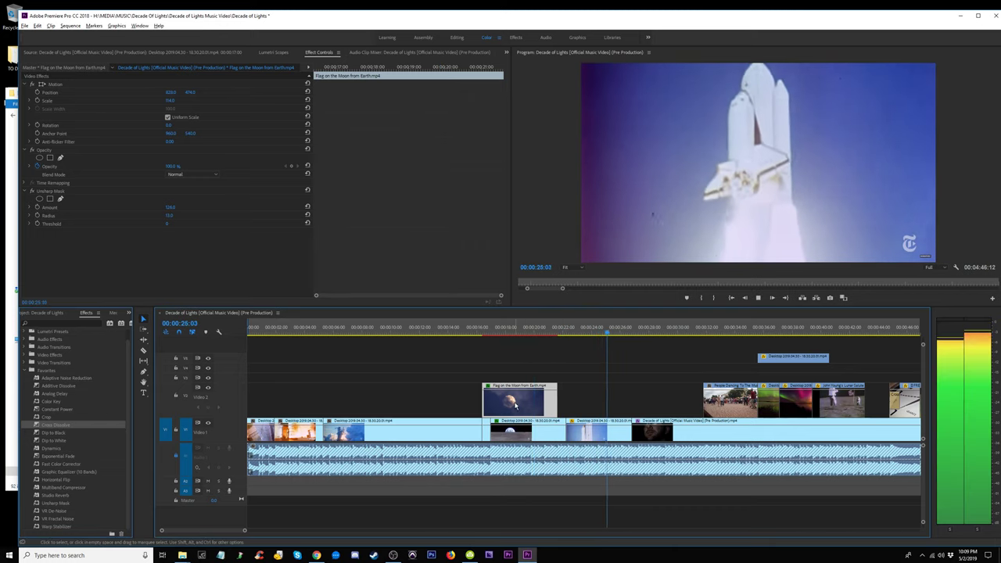
Lift Flag on the Moon to V3 and Earthrise higher, then fill V1 with the 200% launch clip.
left_click_drag(516, 405, 624, 378)
left_click_drag(469, 333, 508, 335)
left_click(532, 437)
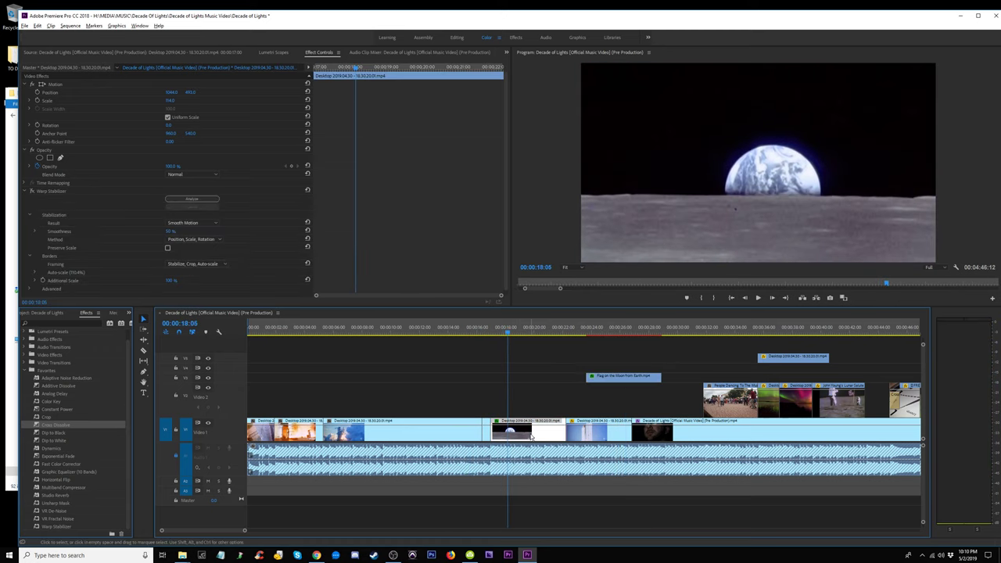
left_click_drag(557, 393, 708, 368)
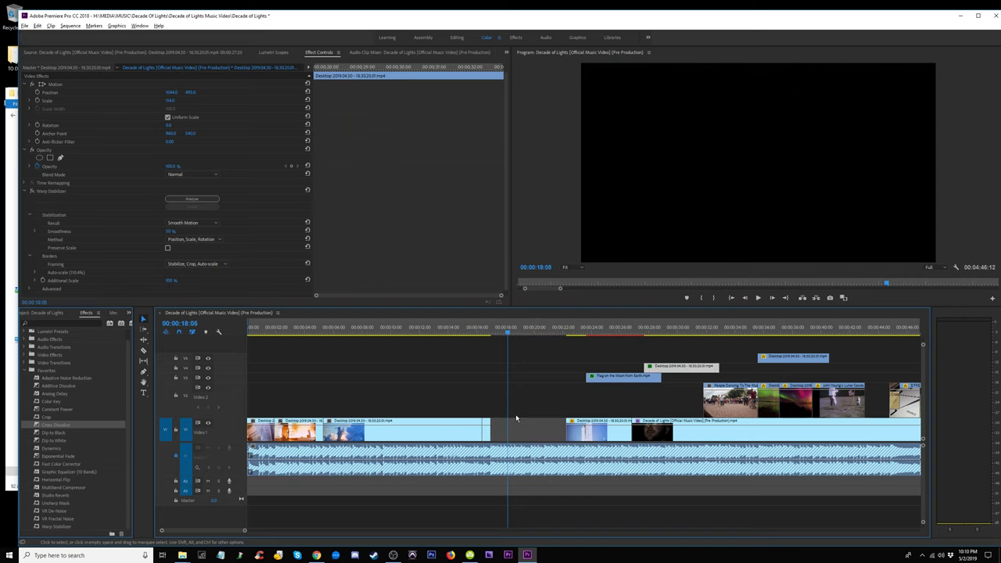
left_click_drag(494, 427, 565, 429)
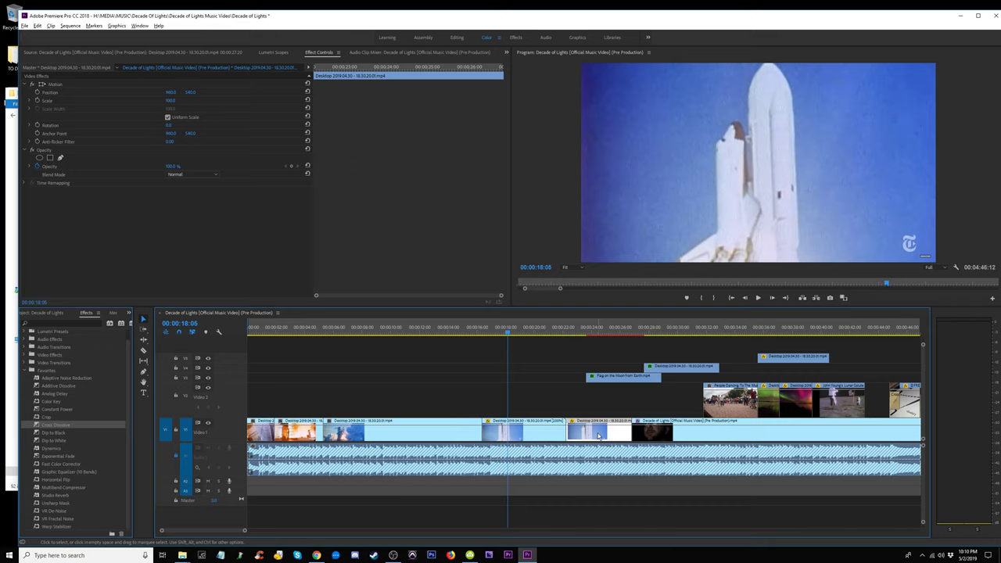
left_click_drag(598, 433, 501, 427)
Trim the V1 launch clip's end to about 21 seconds and play the edit.
left_click_drag(630, 415, 630, 415)
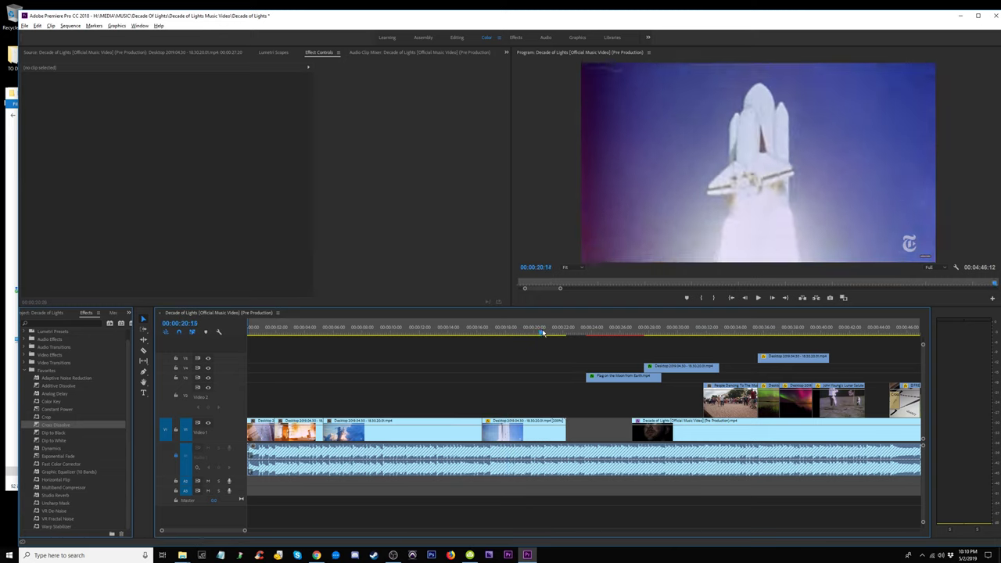
left_click_drag(543, 333, 554, 335)
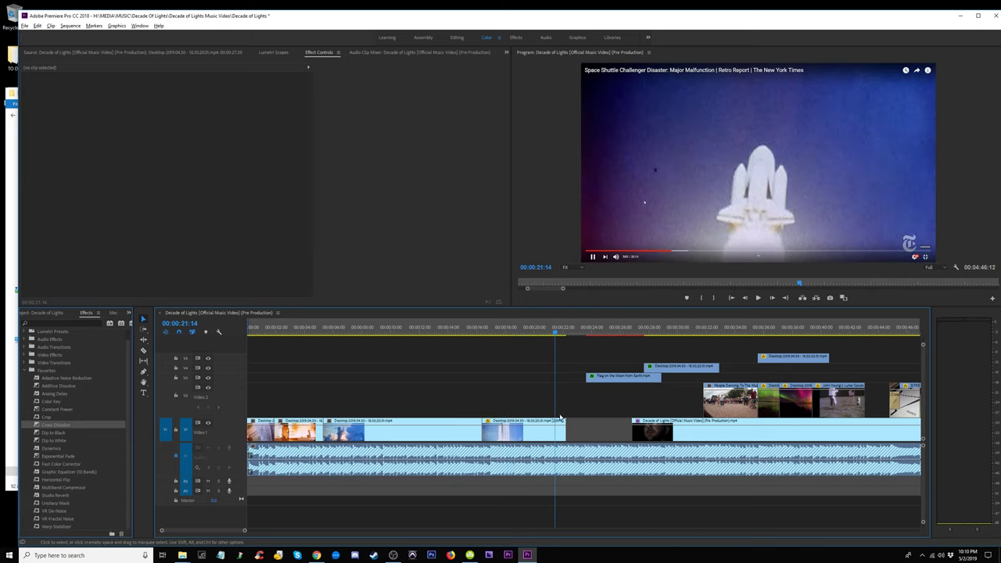
left_click_drag(569, 427, 555, 427)
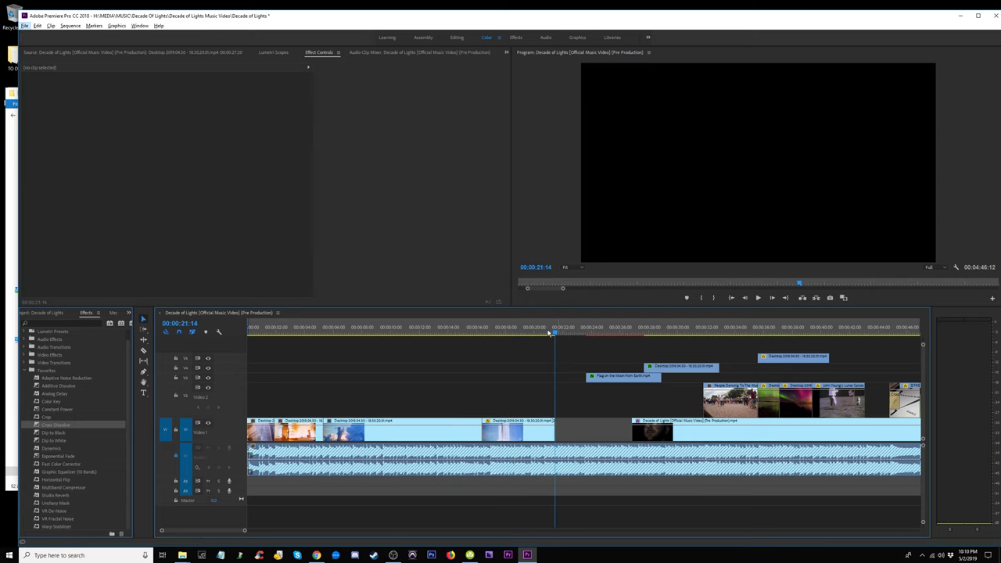
key("space")
Place Flag on the Moon on V1 right after the launch clip and play the cut.
left_click_drag(585, 389, 555, 389)
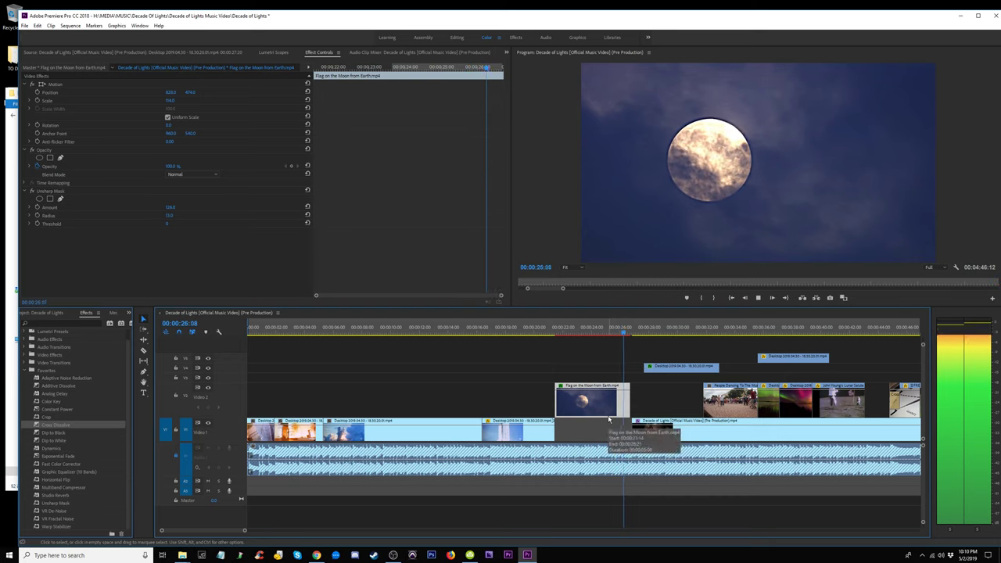
key("space")
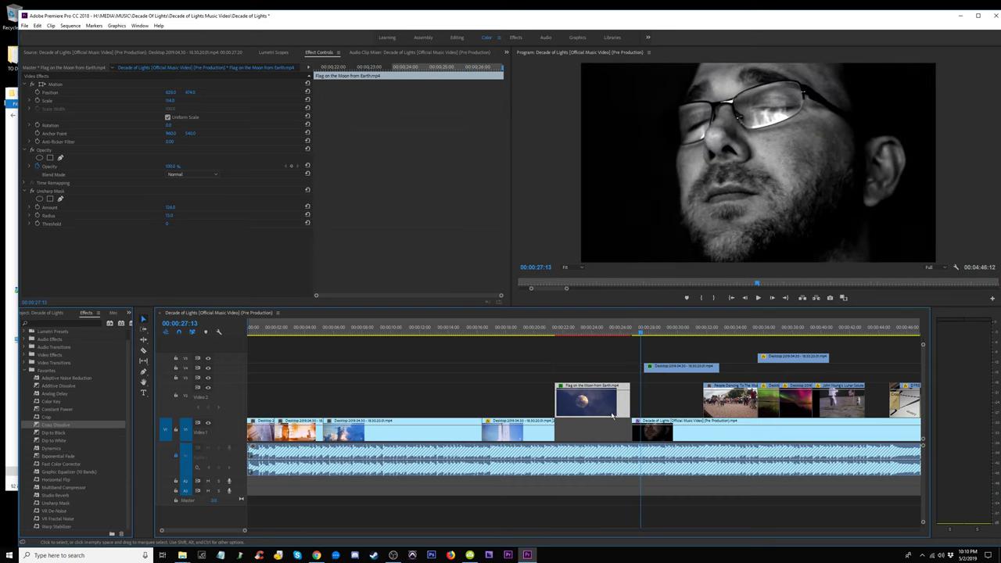
left_click_drag(613, 415, 608, 429)
key("space")
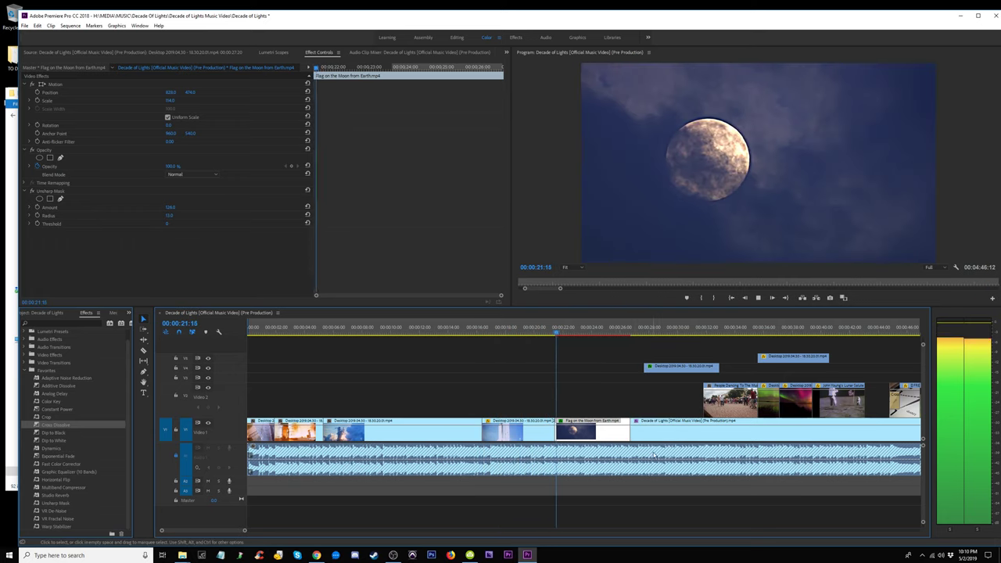
Zoom out and shift the V3 and V4 clips later toward the earthrise shot.
key("minus")
mouse_move(344, 345)
left_mouse_down()
mouse_move(407, 374)
mouse_move(648, 366)
left_mouse_up()
left_click_drag(606, 331, 640, 332)
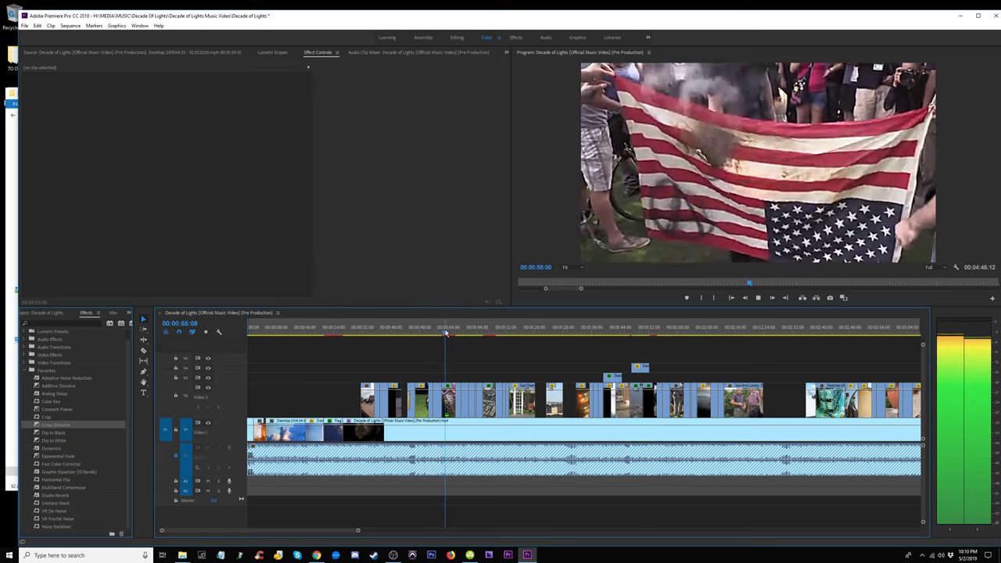
Place the lunar-module clip and small Earth clip (onto V4) at the 43-second playhead, nudging V3 earlier.
left_click(401, 331)
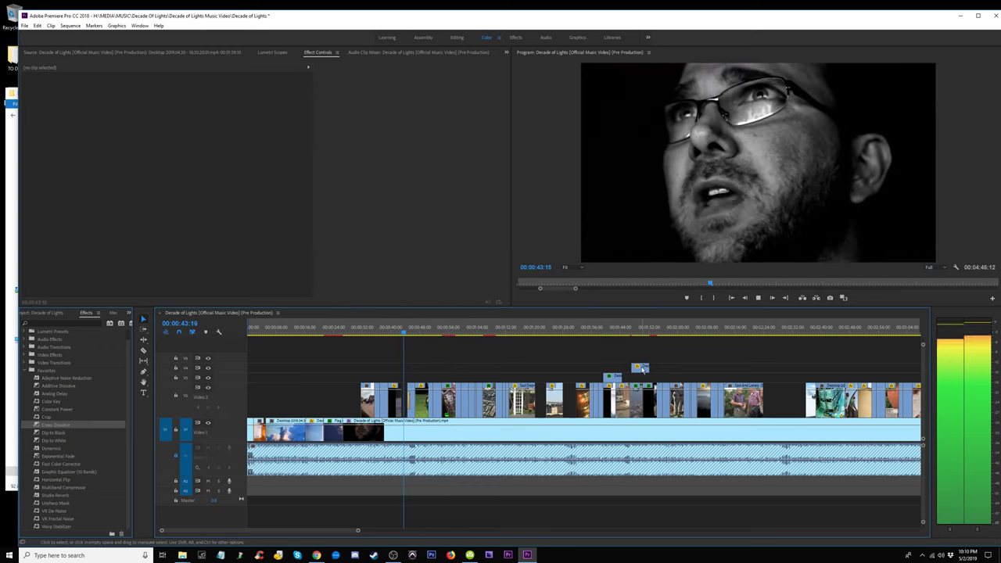
left_click_drag(646, 365, 403, 377)
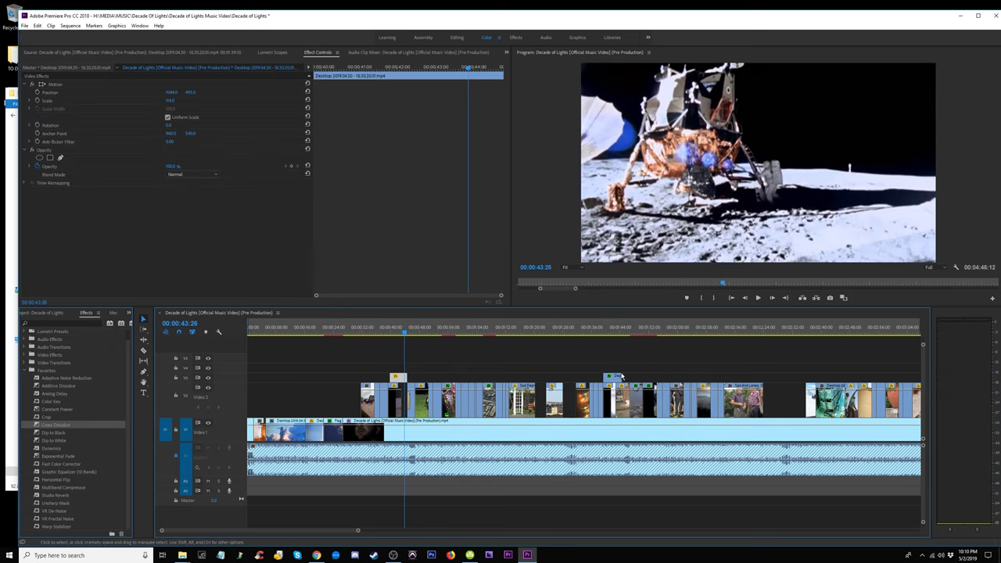
left_click_drag(615, 378, 404, 367)
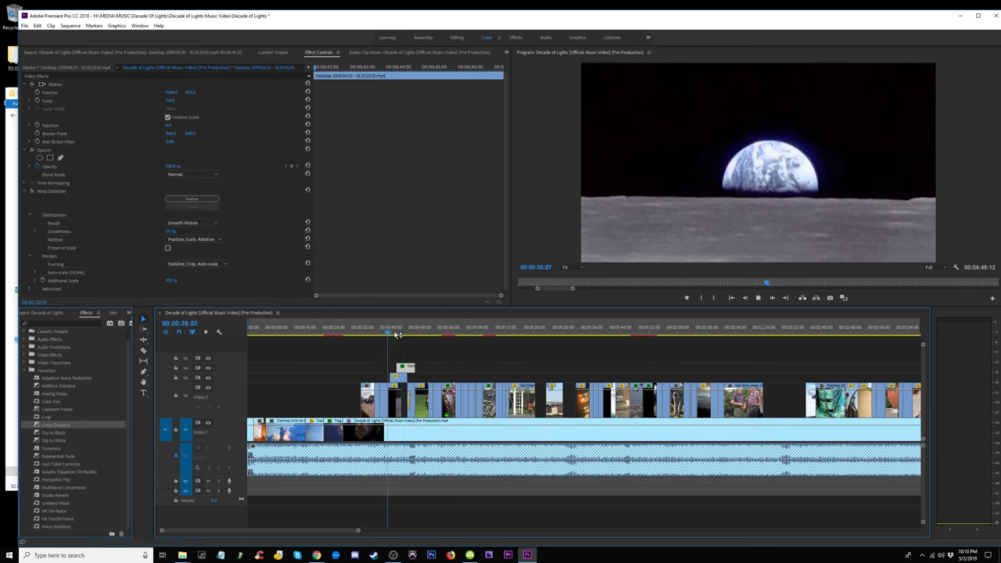
key("equal")
key("equal")
key("equal")
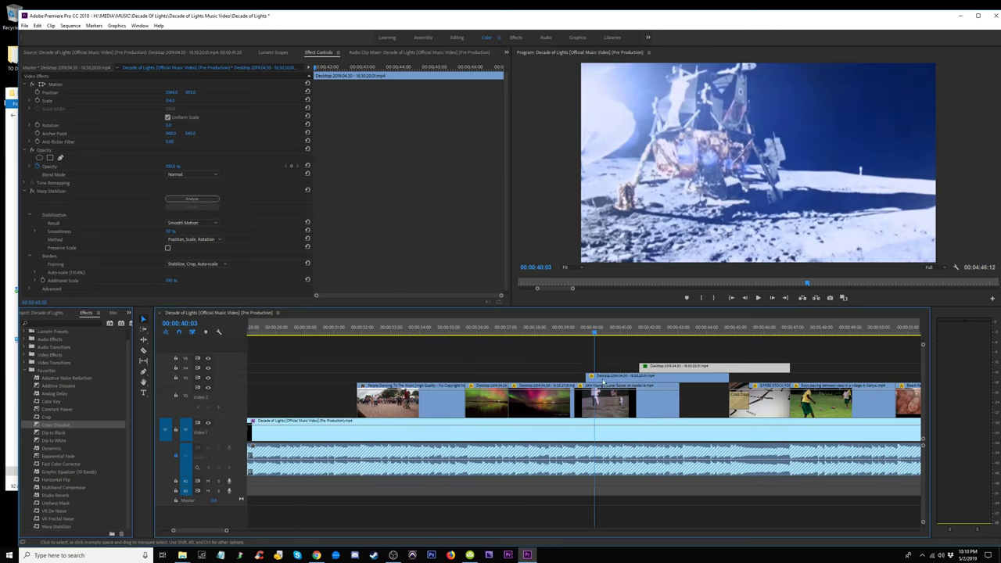
mouse_move(616, 379)
left_mouse_down()
mouse_move(580, 378)
mouse_move(653, 378)
mouse_move(531, 377)
mouse_move(577, 377)
left_mouse_up()
left_click(599, 330)
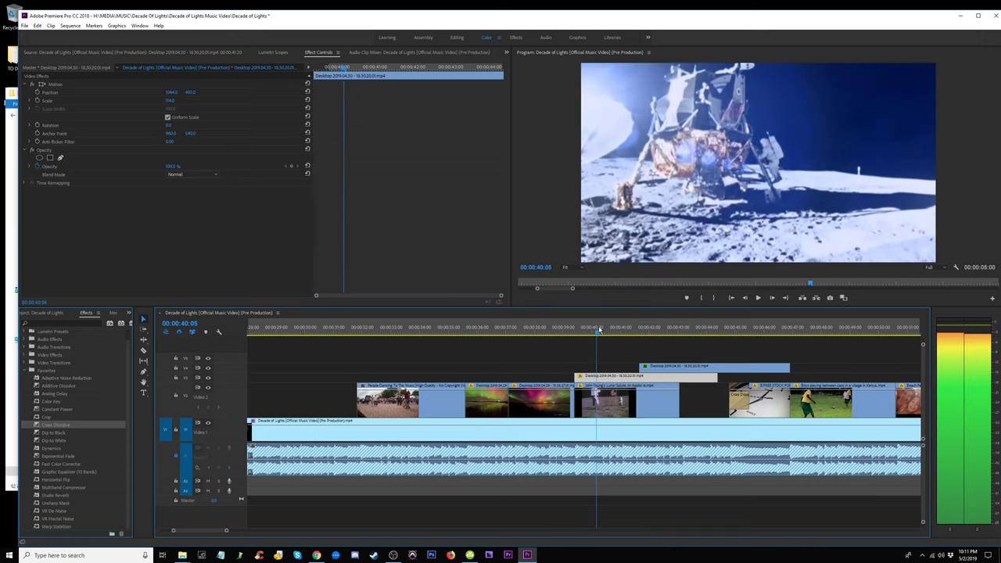
key("space")
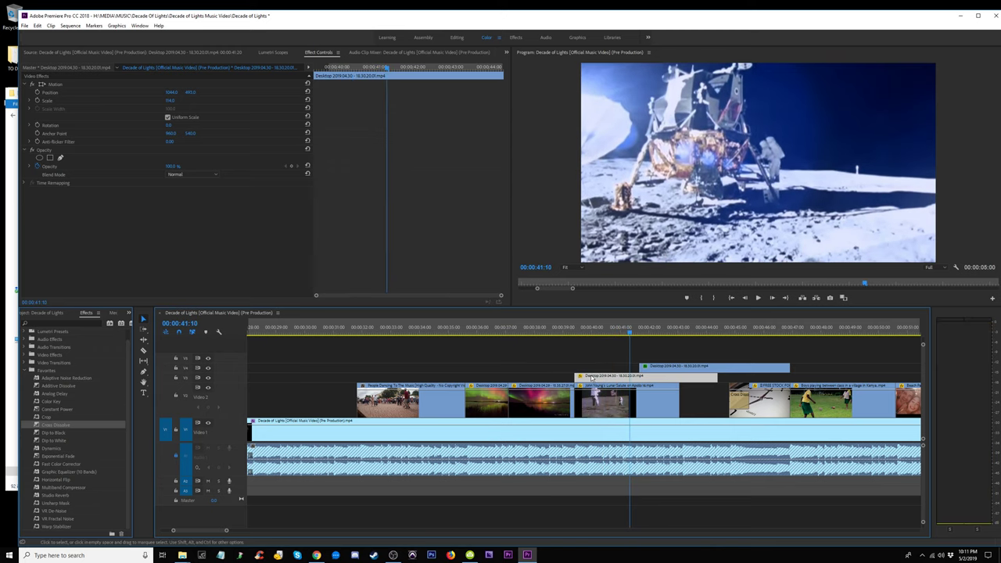
Trim both the end and the start of the short V3 lunar clip, then replay from about 40 seconds.
left_click_drag(599, 373, 656, 374)
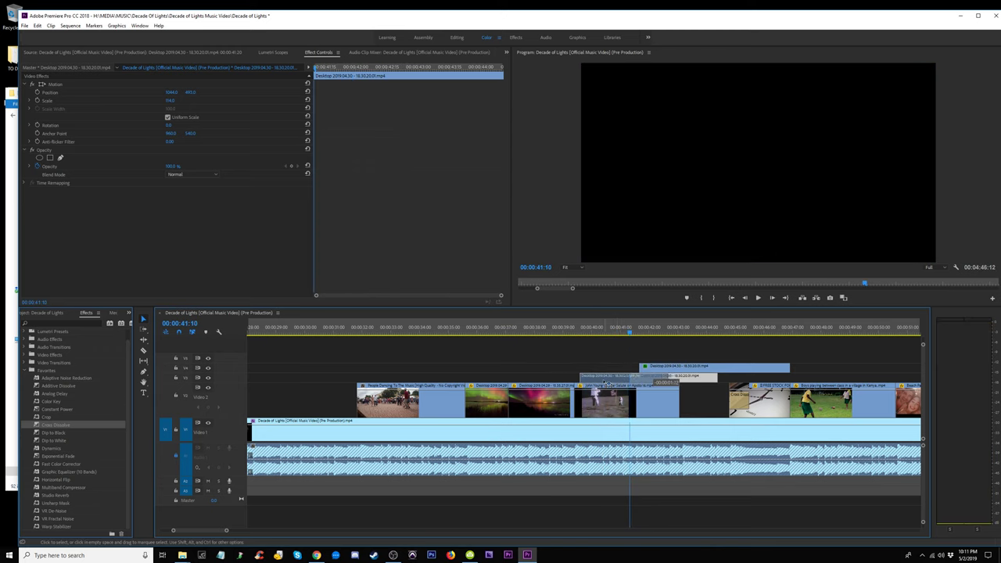
left_click_drag(576, 330, 632, 339)
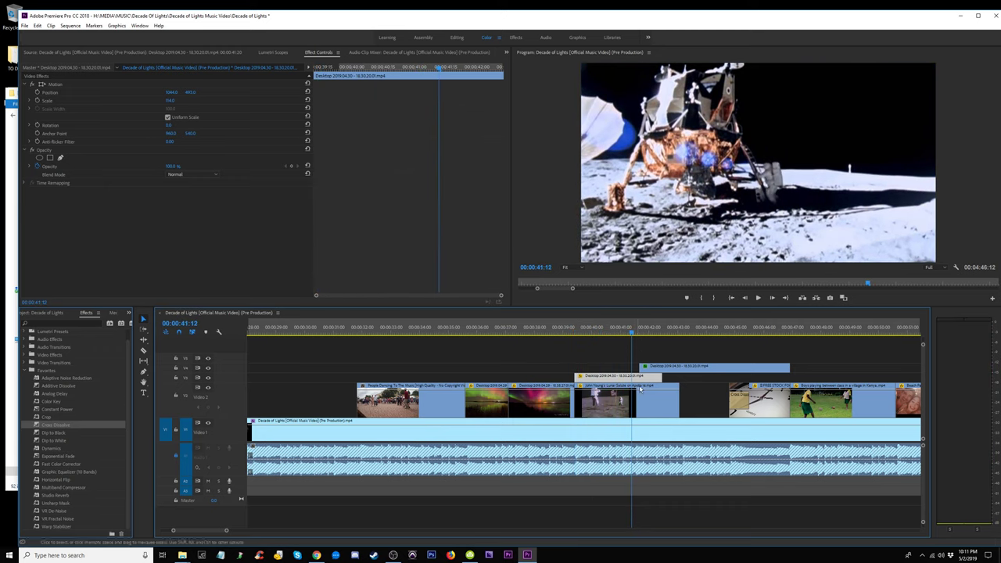
left_click_drag(664, 377, 643, 377)
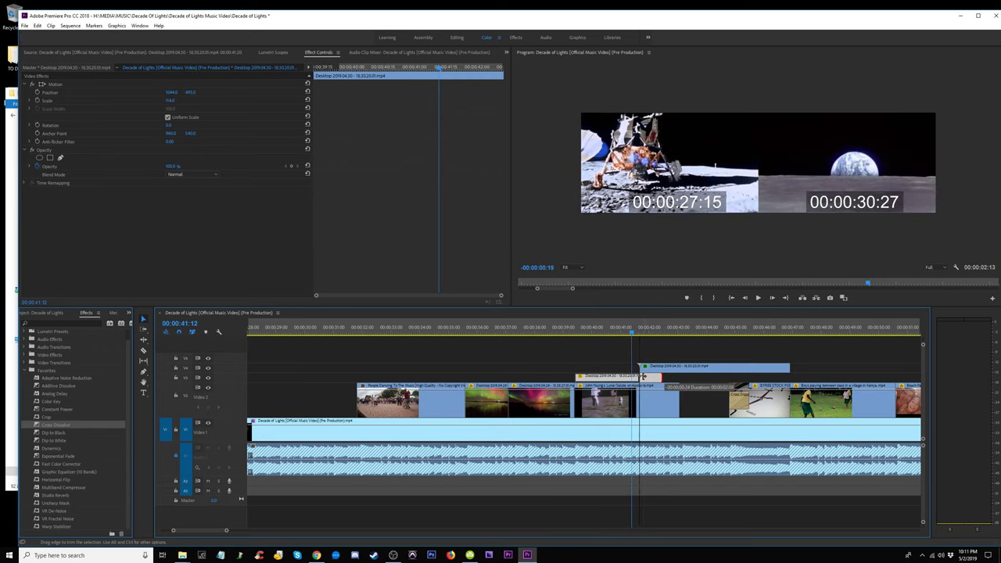
left_click_drag(579, 377, 613, 375)
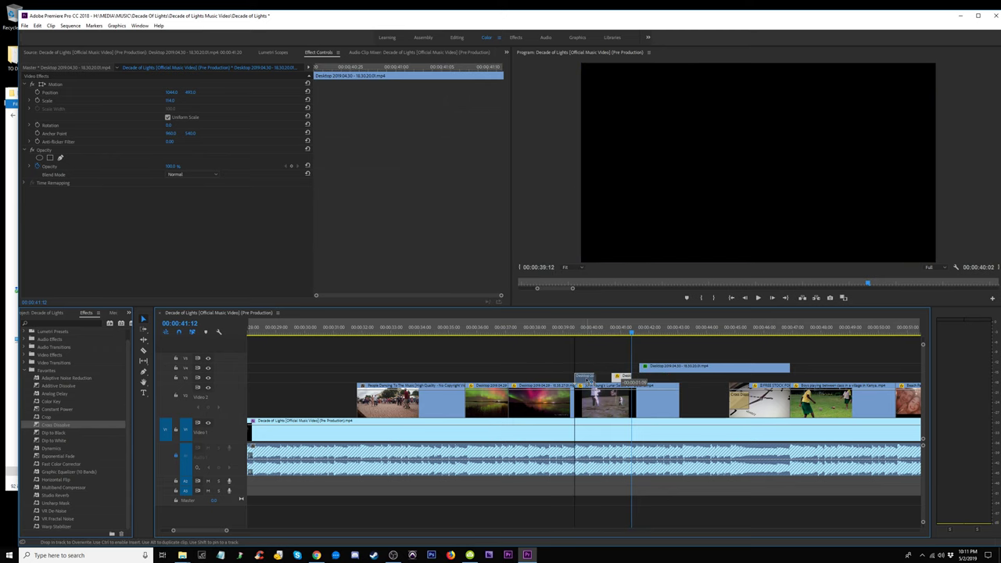
left_click(577, 329)
key("space")
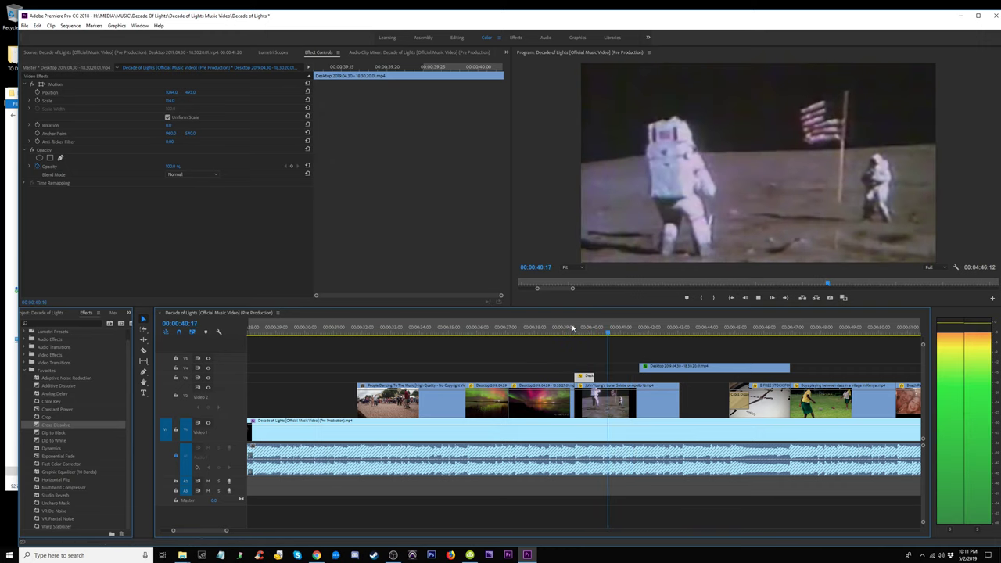
left_click(570, 329)
key("space")
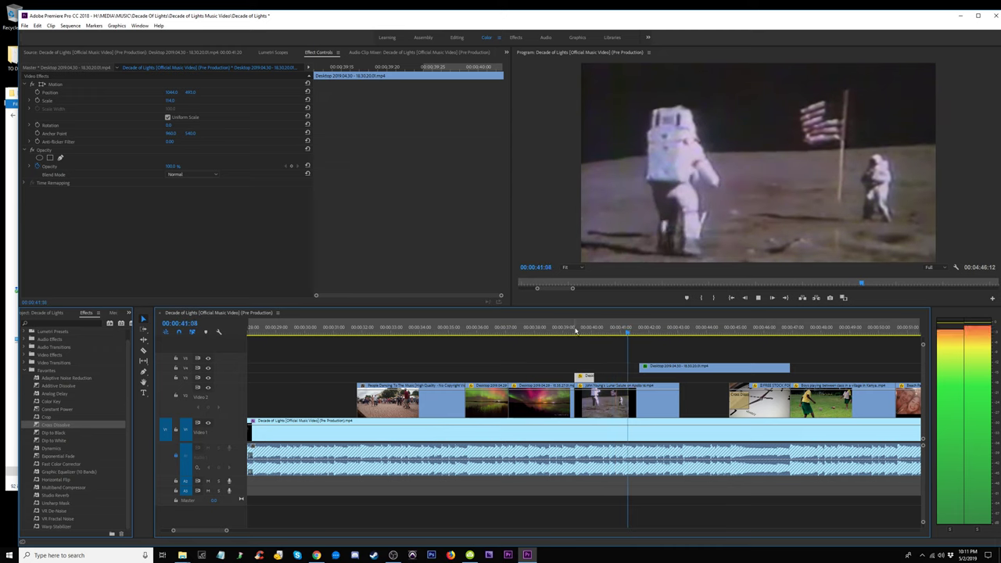
Shift the later V3 Desktop clip slightly right and play back from 39:24.
left_click(693, 367)
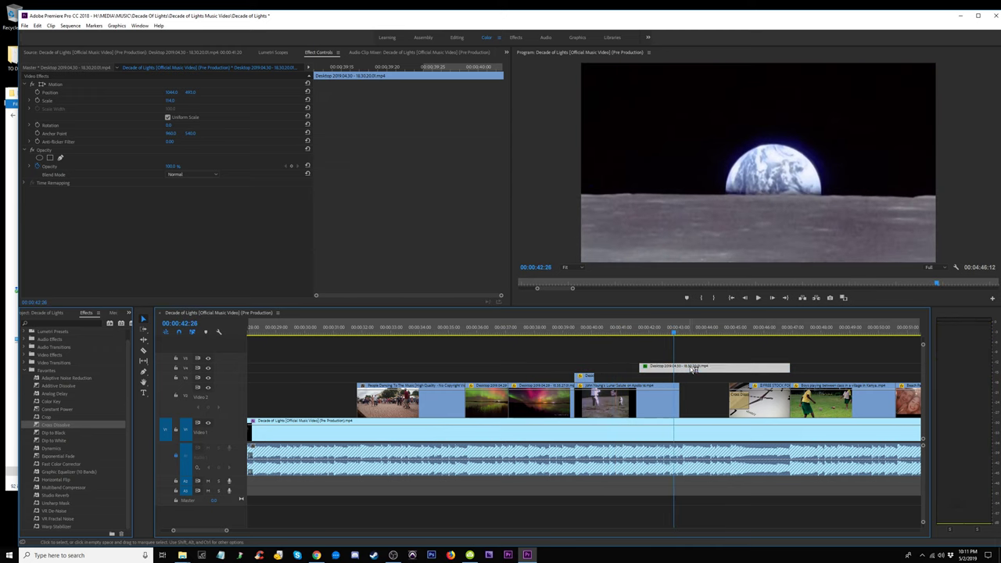
left_click_drag(693, 368, 734, 368)
key("space")
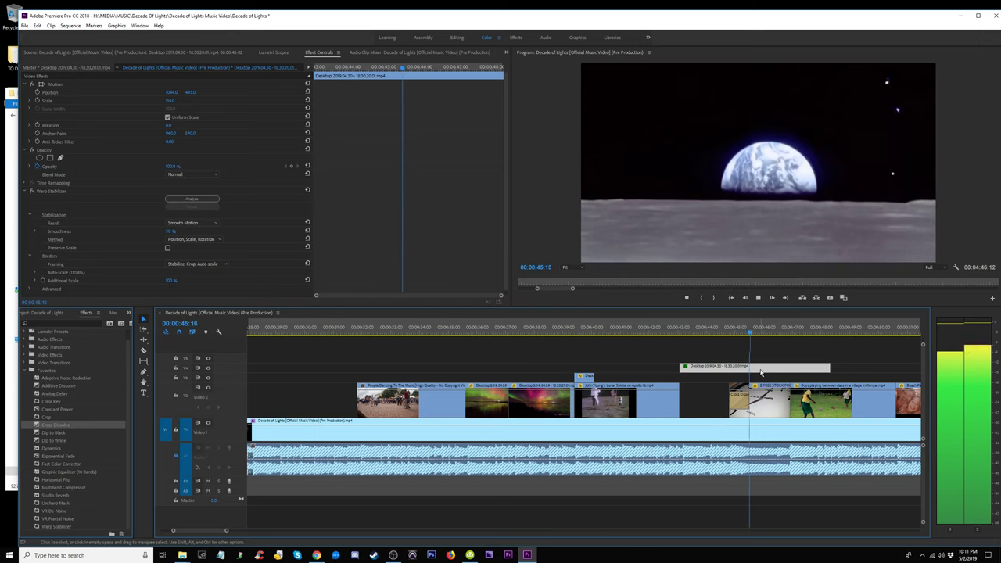
left_click(579, 332)
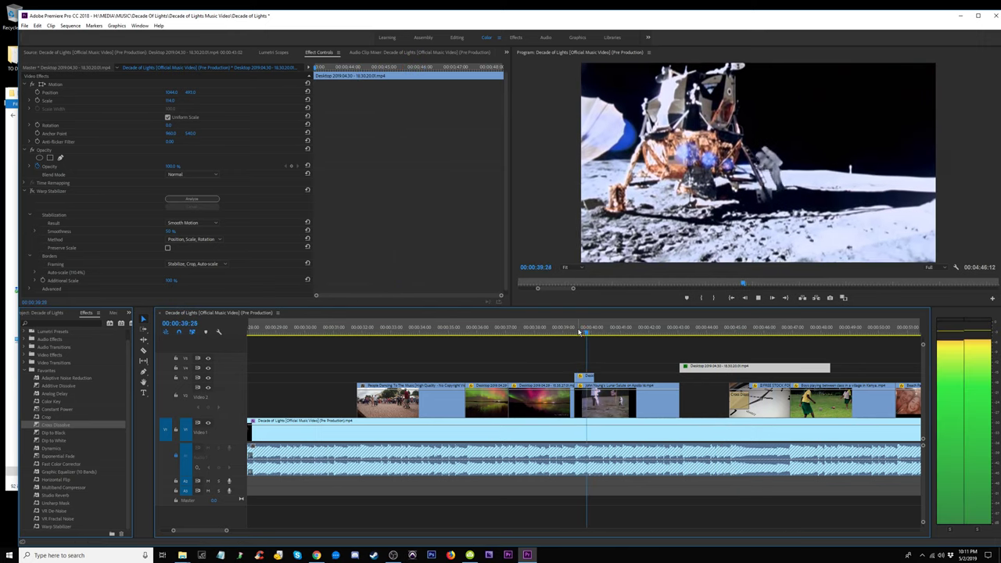
key("space")
Undo the last clip move, enlarge the audio tracks and nudge the short V3 lunar clip earlier.
key("=")
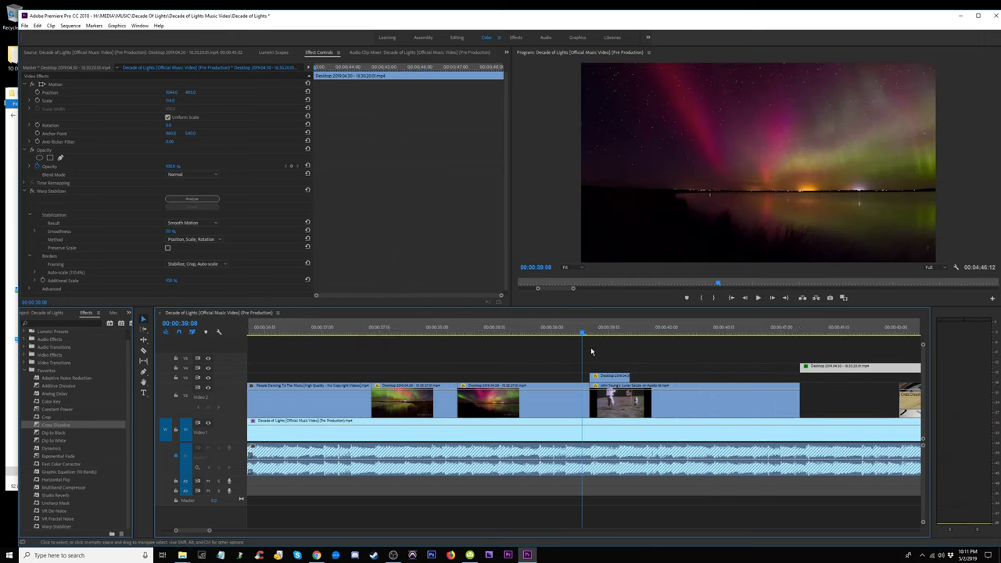
key("ctrl+z")
left_click_drag(606, 328, 674, 338)
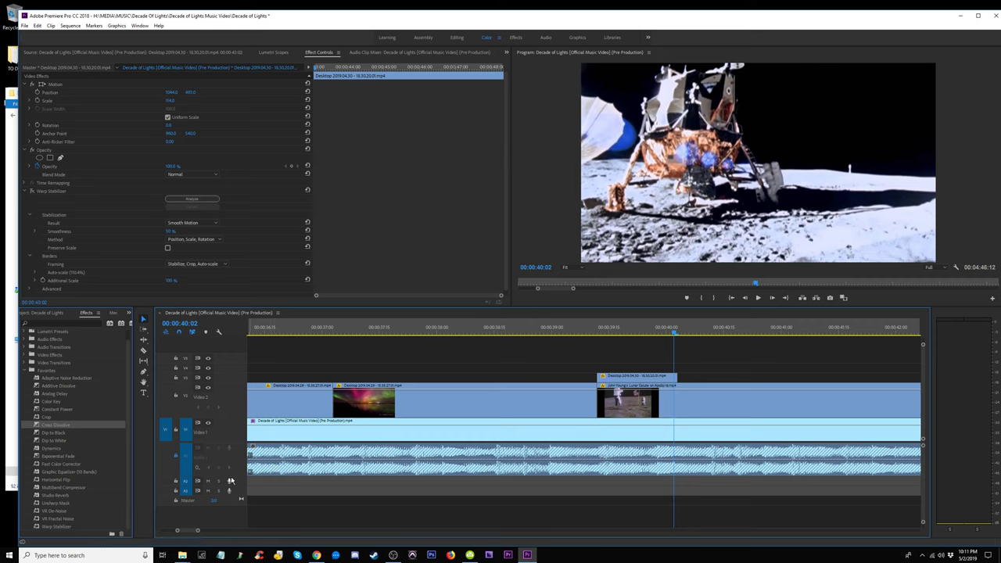
key("alt+equal")
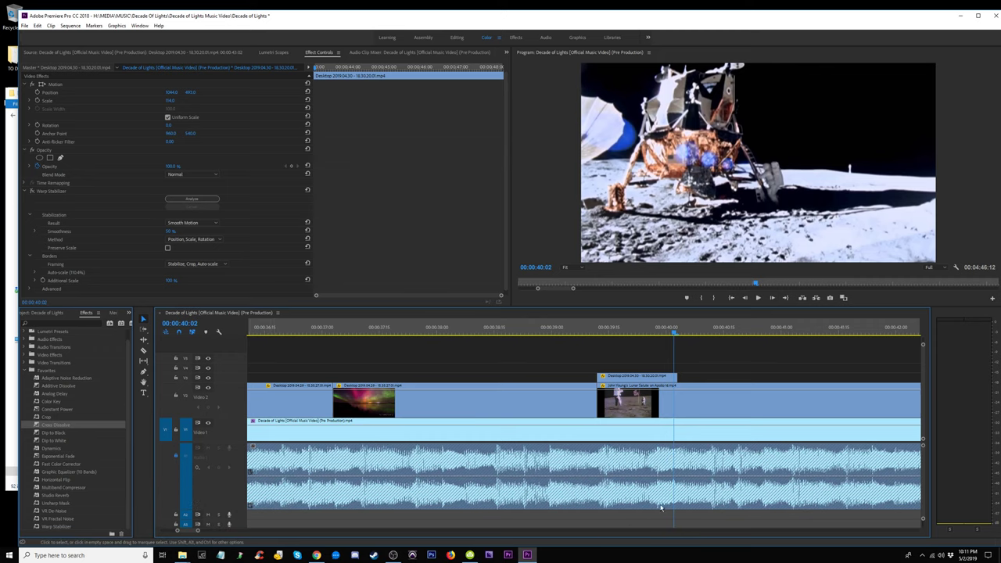
left_click_drag(667, 382, 648, 381)
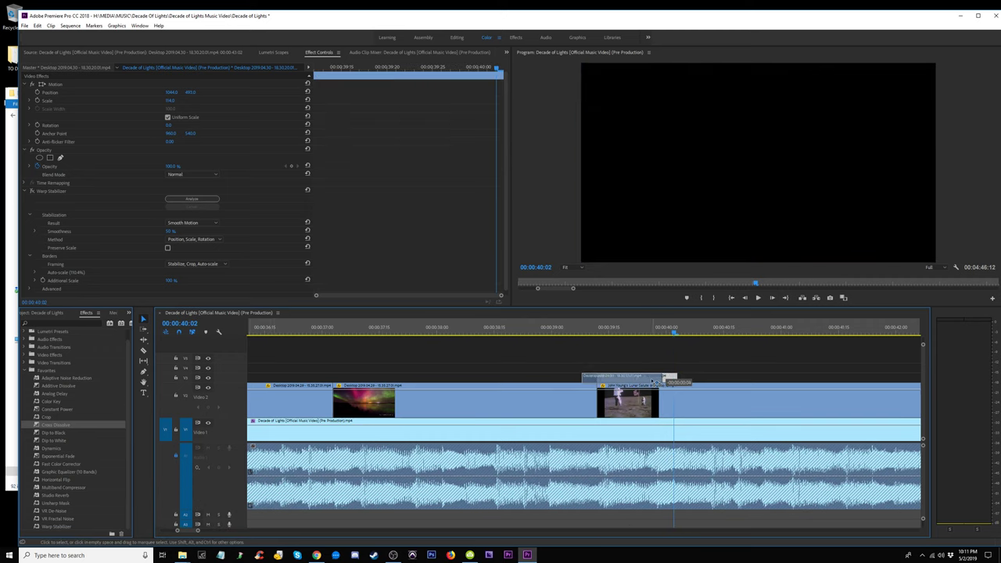
Trim the Lunar Salute clip's start on V2 about 22 frames later and play back from 39:09.
left_click_drag(635, 333, 561, 336)
key("space")
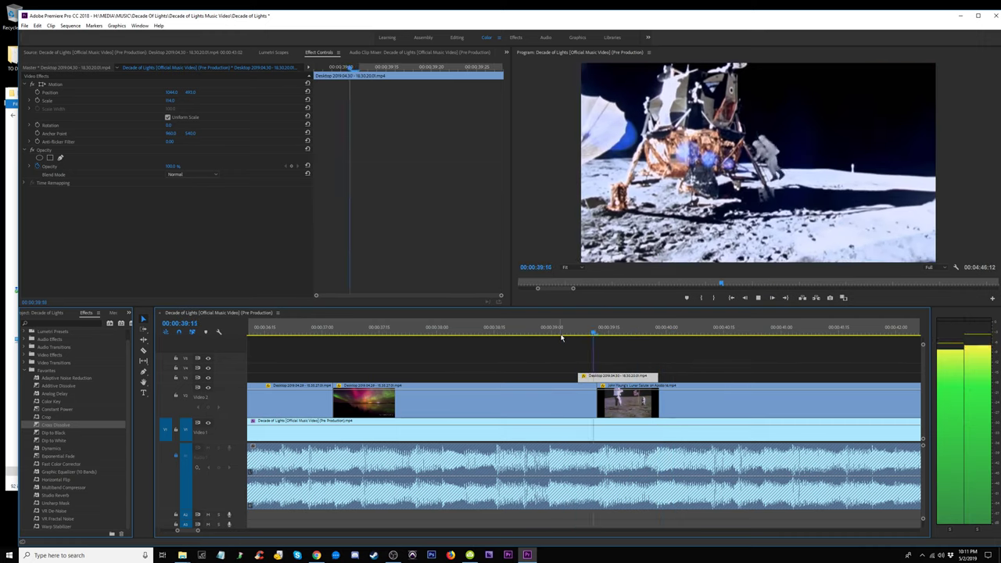
key("space")
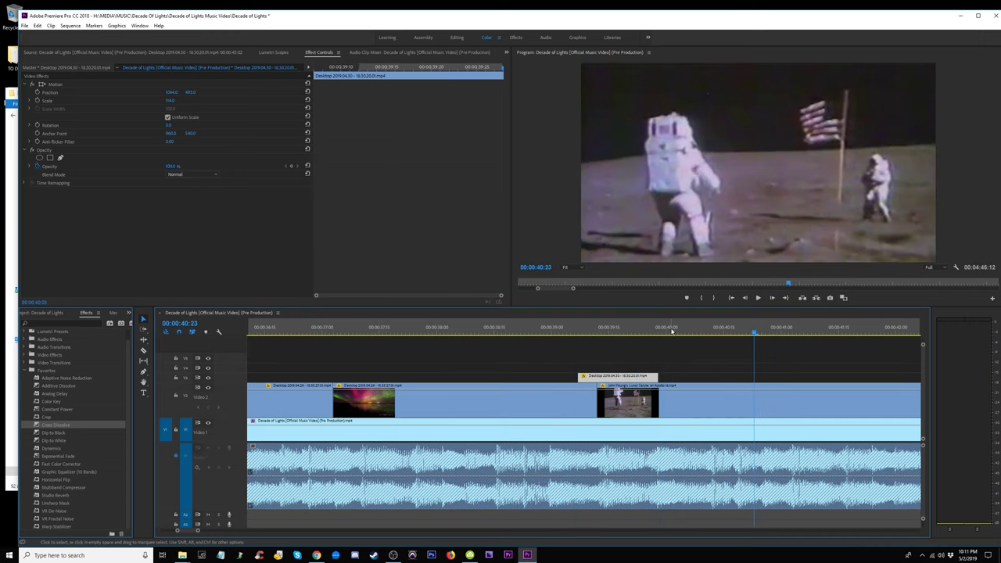
mouse_move(659, 401)
left_mouse_down()
mouse_move(670, 400)
mouse_move(659, 399)
left_mouse_up()
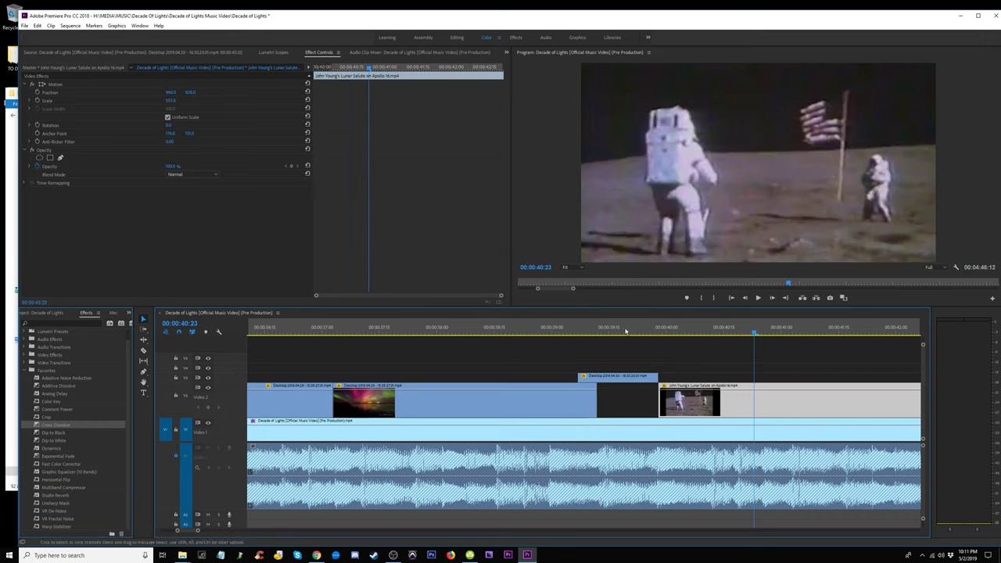
left_click(587, 325)
key("space")
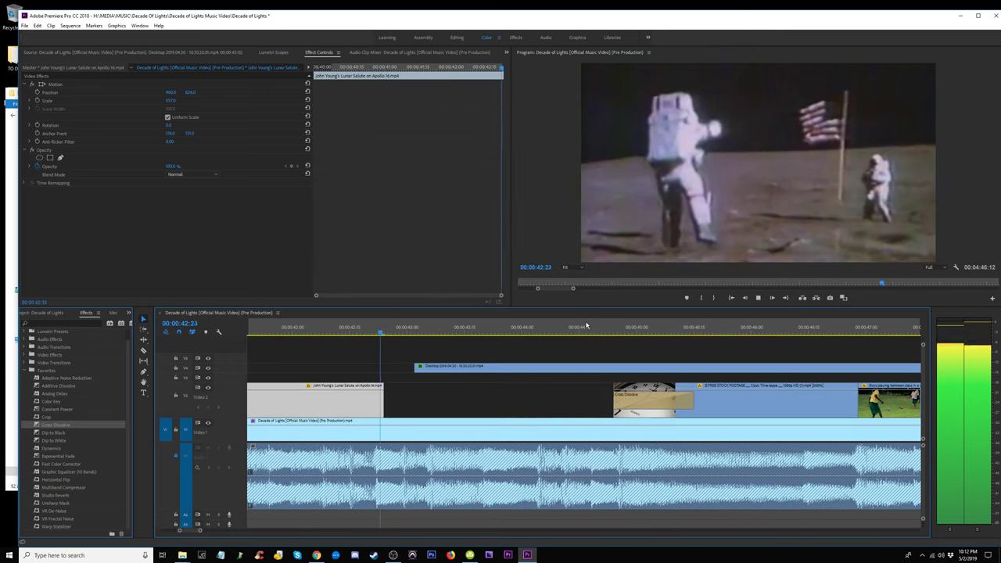
Select the Desktop clip above the aurora footage and set the playhead near 42 seconds.
key("minus")
key("minus")
key("minus")
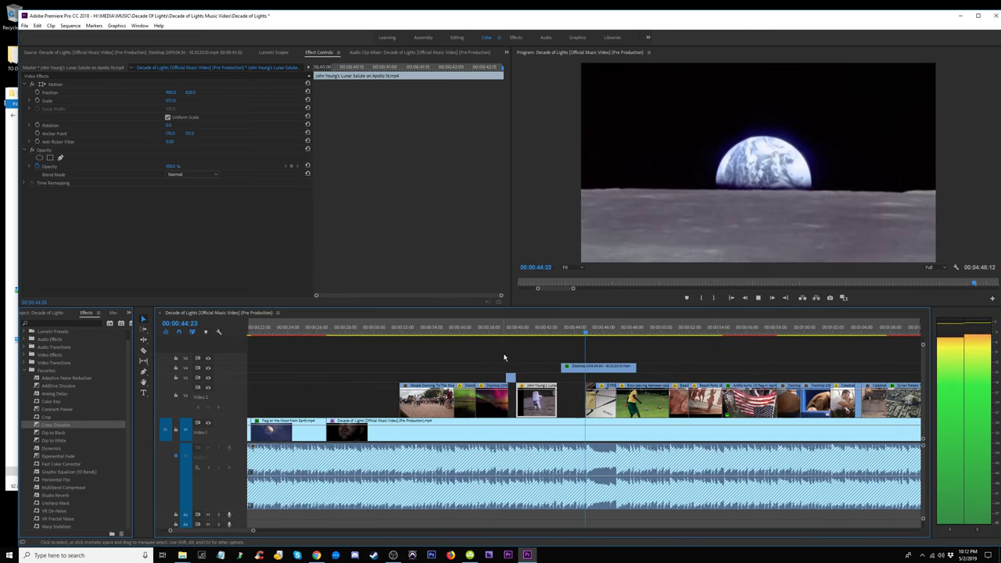
left_click(505, 329)
key("equal")
key("equal")
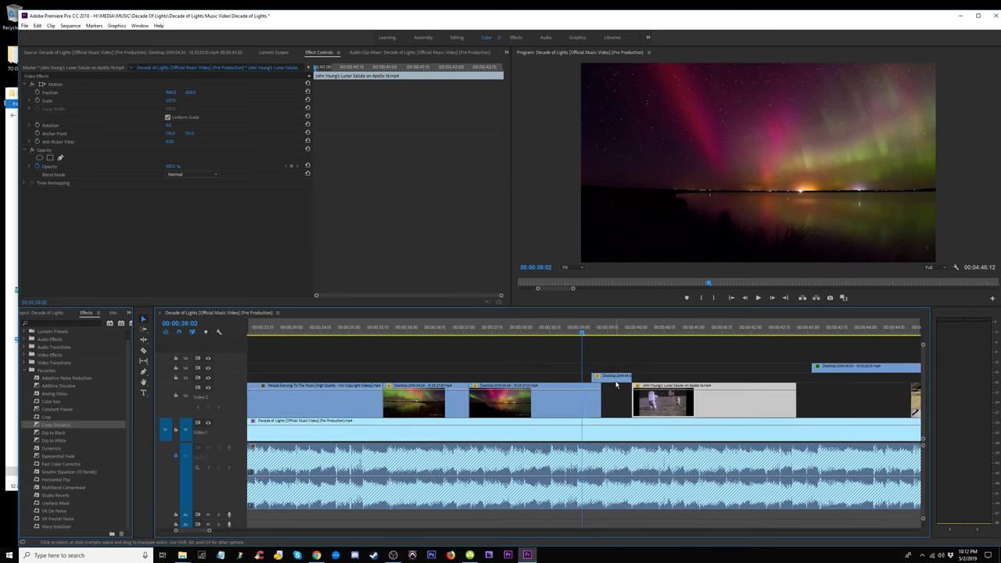
left_click(617, 388)
key("minus")
left_click_drag(650, 366, 595, 360)
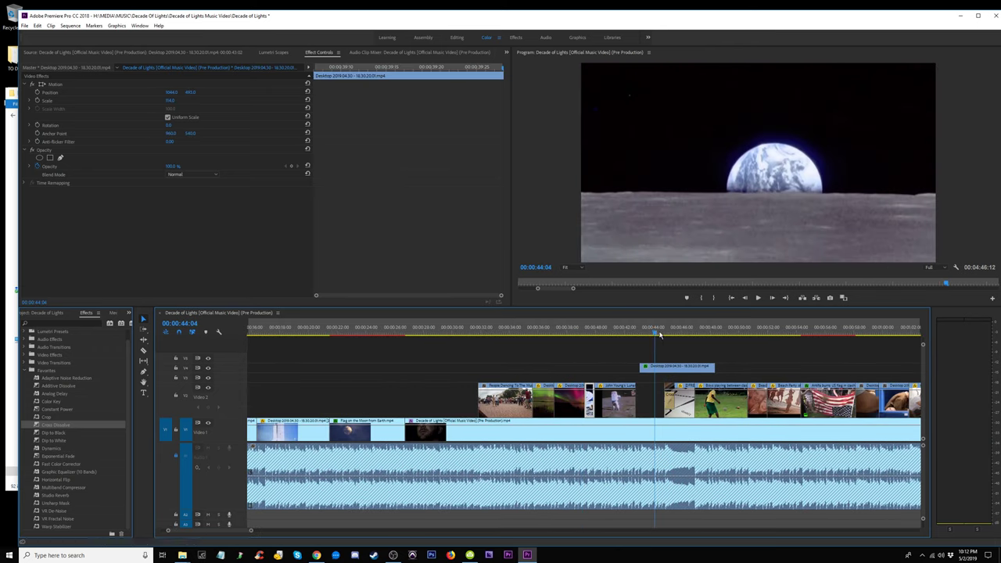
key("=")
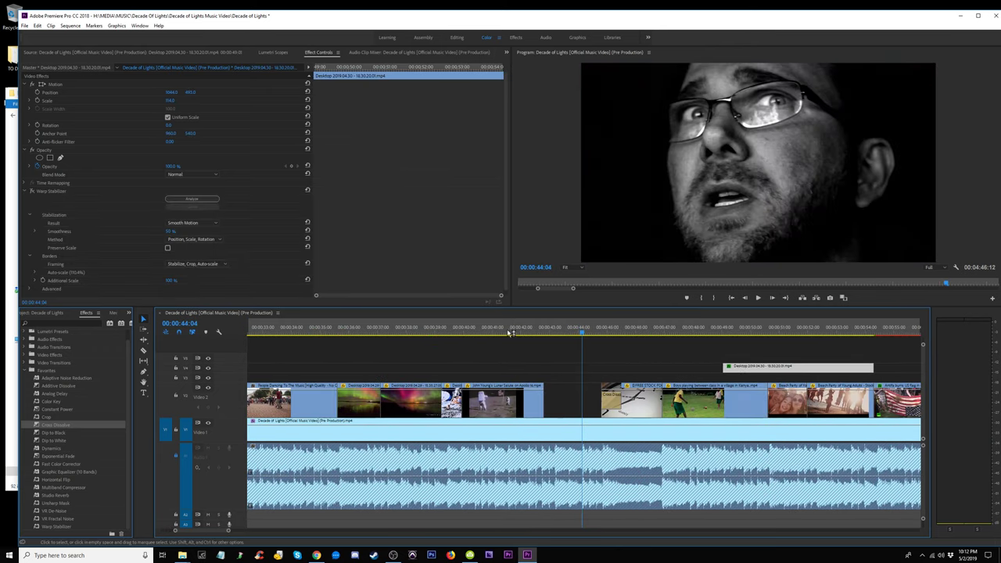
left_click(506, 333)
Extend the V2 clip's end to 43:05 and play back the extended section.
key("space")
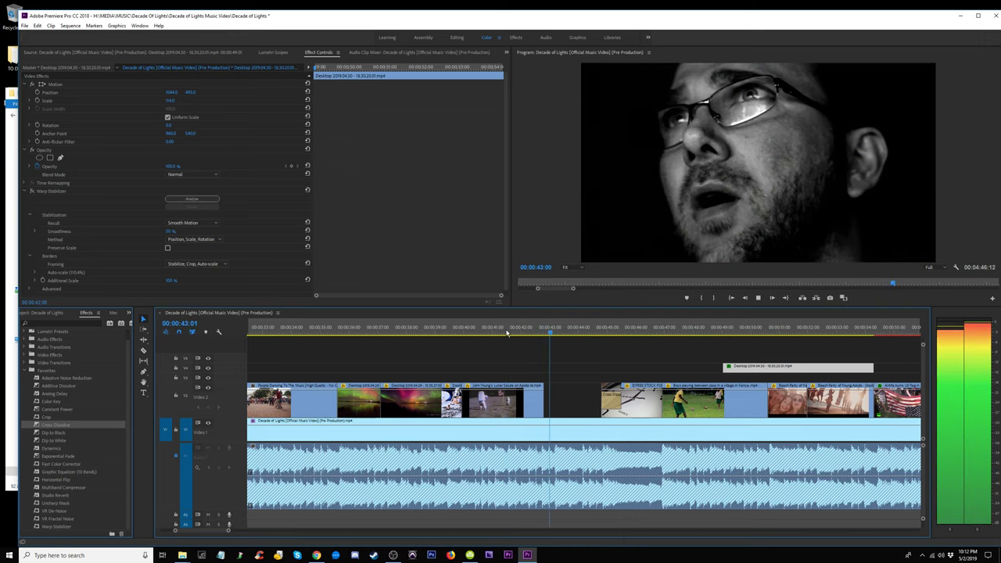
key("space")
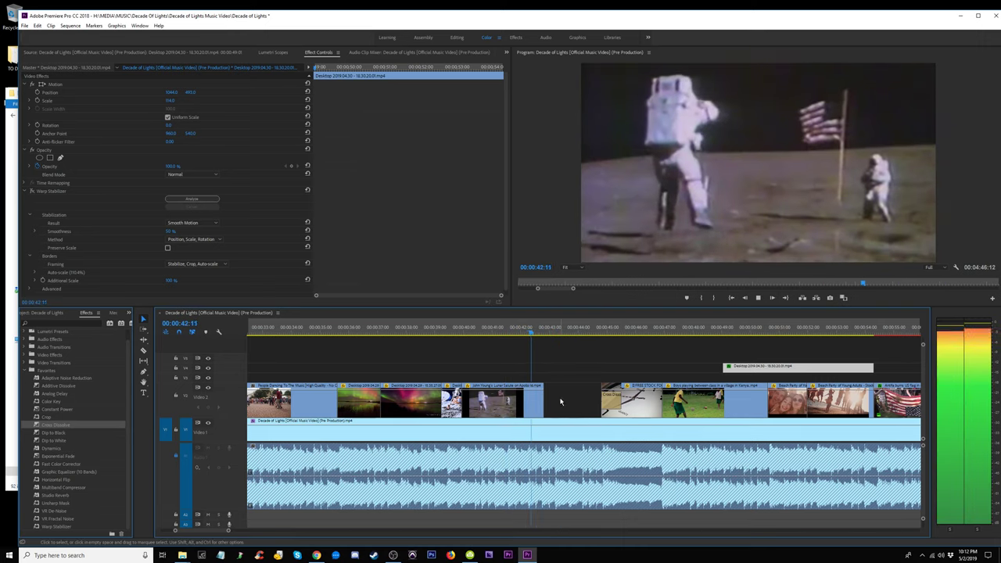
key("space")
left_click_drag(543, 401, 554, 373)
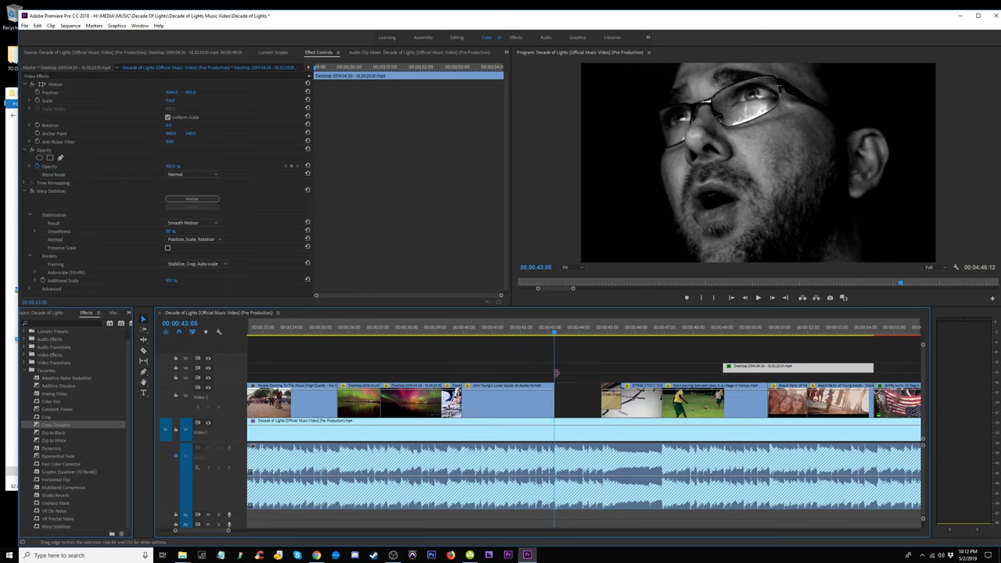
left_click(534, 332)
key("space")
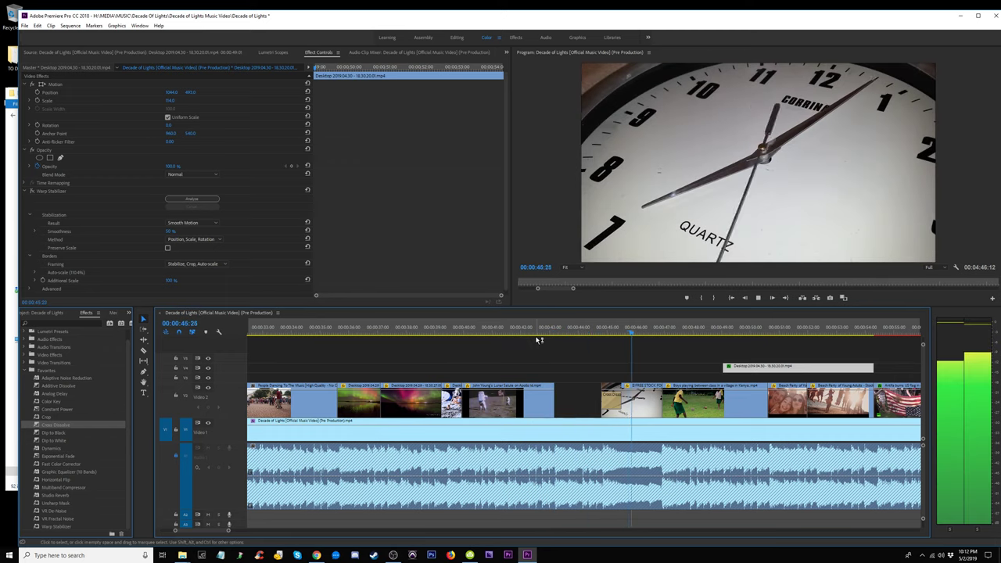
key("space")
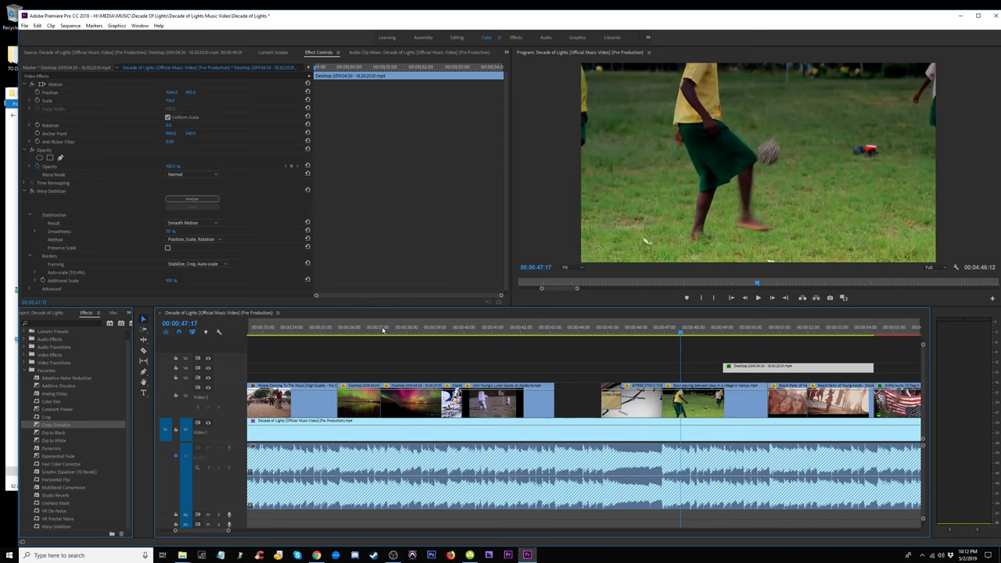
Replay the section around 31–36 seconds, then save the project.
left_click(342, 329)
scroll(395, 343, "up", 5)
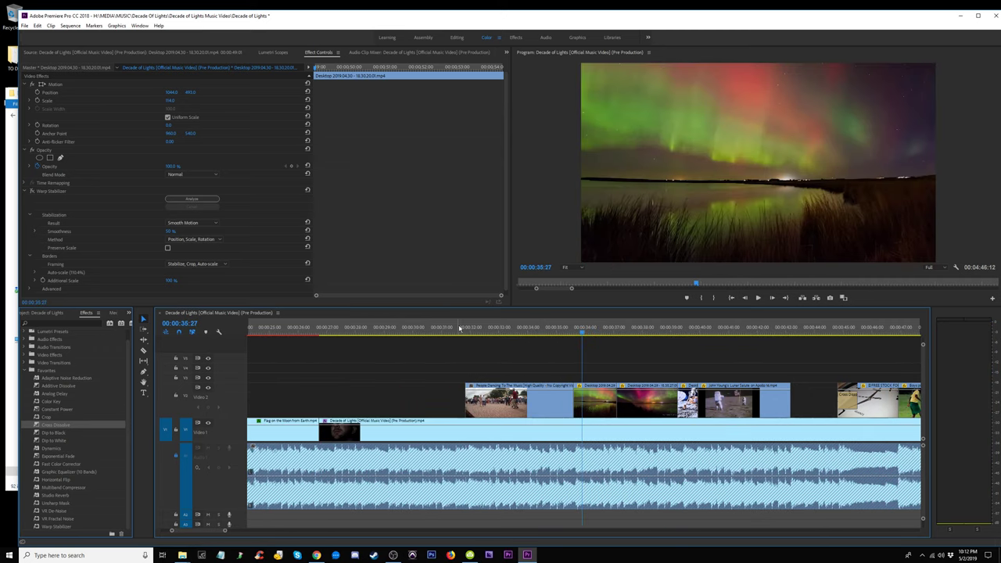
key("space")
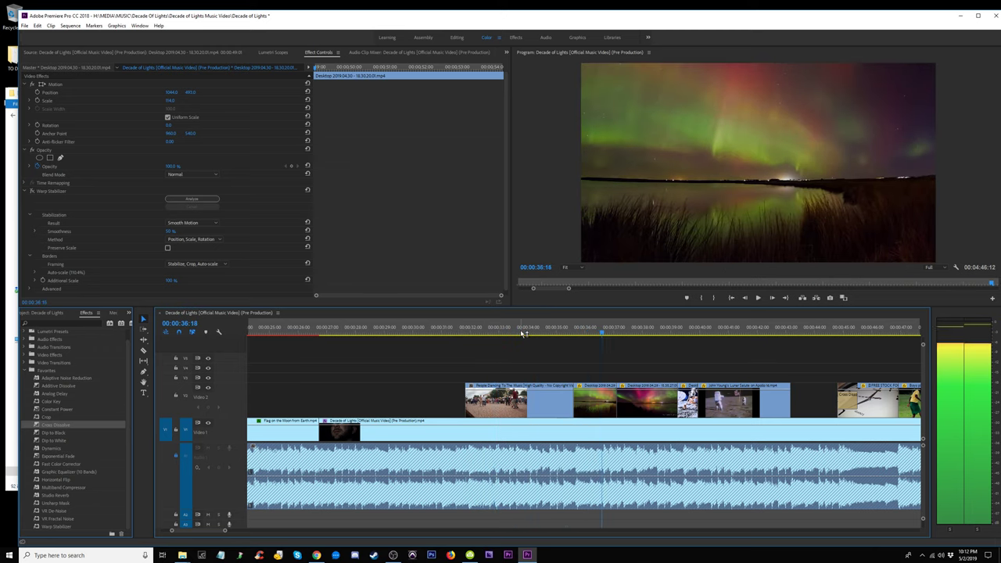
key("space")
key("minus")
key("minus")
key("ctrl+s")
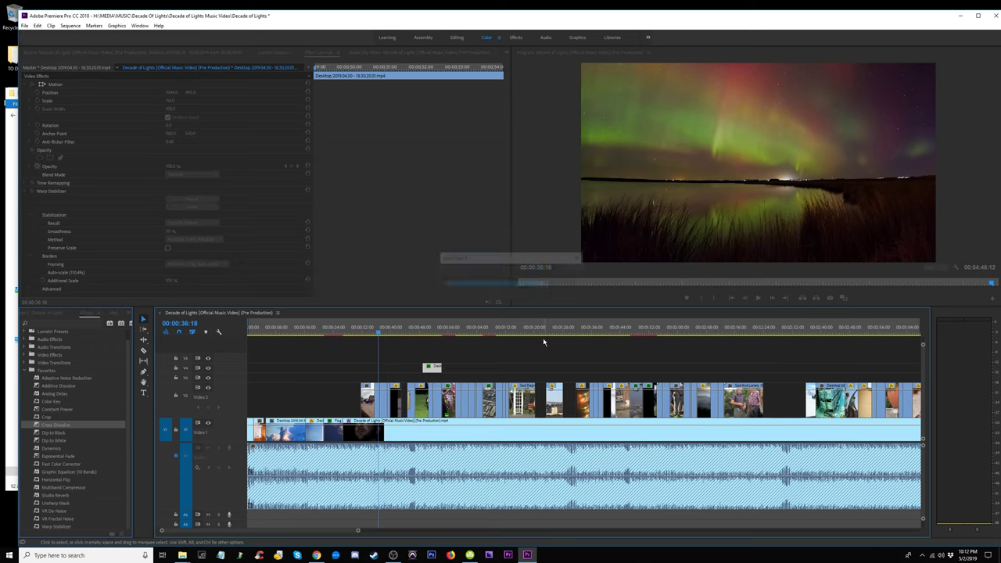
Play the sequence from 32:17 into the Earthrise shot and zoom in there.
key("equal")
key("equal")
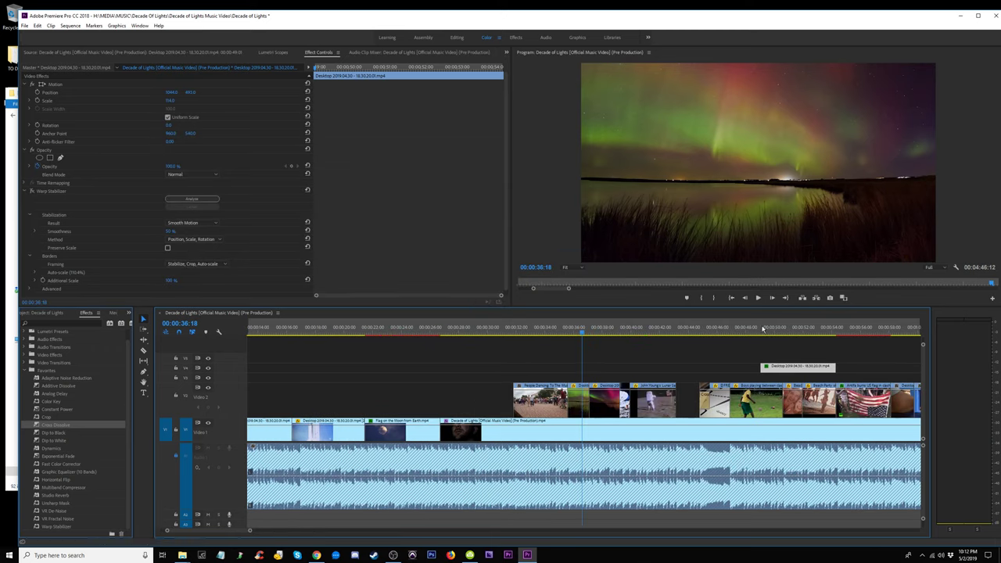
left_click(769, 330)
left_click(525, 332)
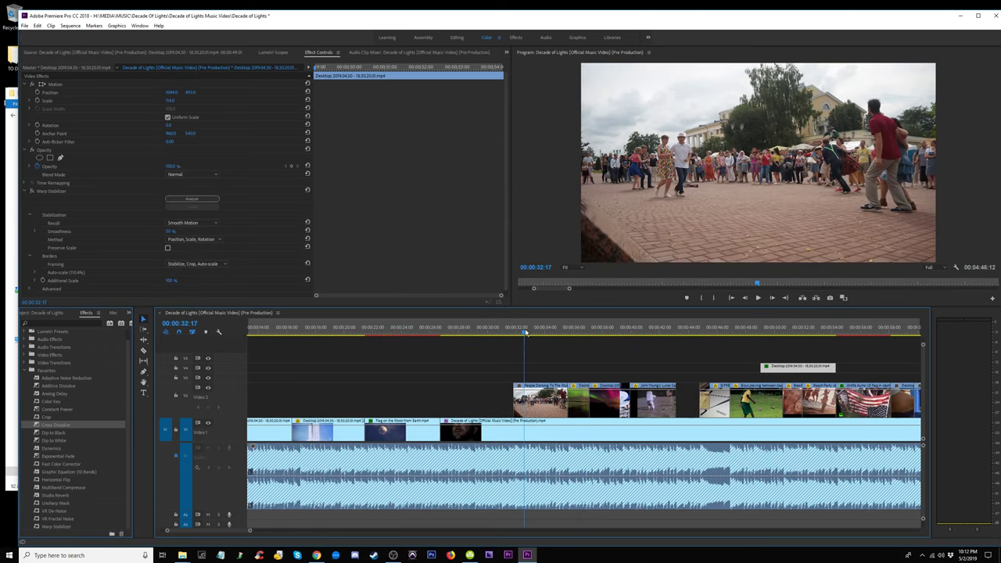
left_click(750, 329)
key("space")
key("minus")
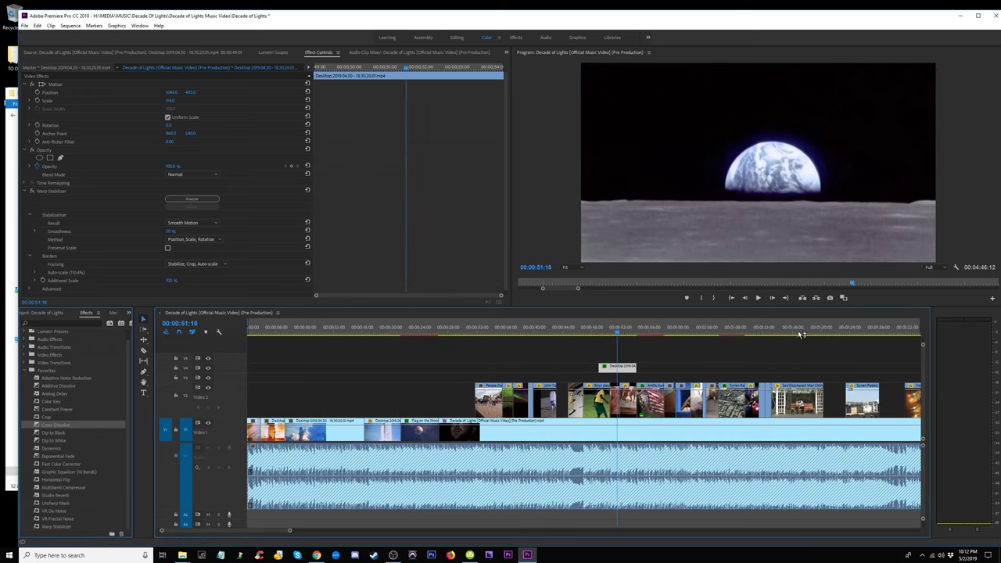
key("equal")
key("equal")
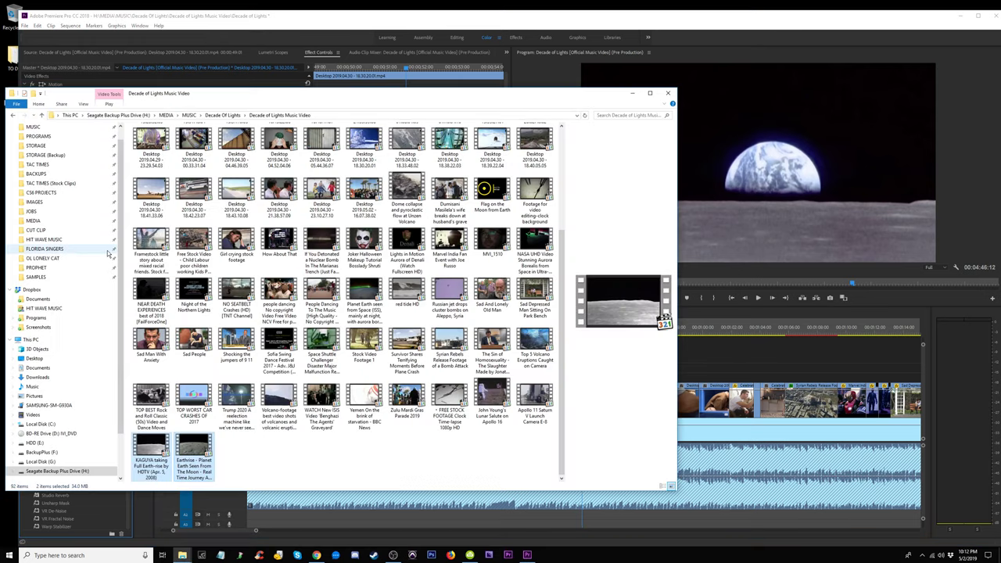
Search the Seagate Backup Plus Drive for 'dancing' and preview the people dancing No copyright video.
left_click(58, 472)
left_click(664, 114)
type("jazz")
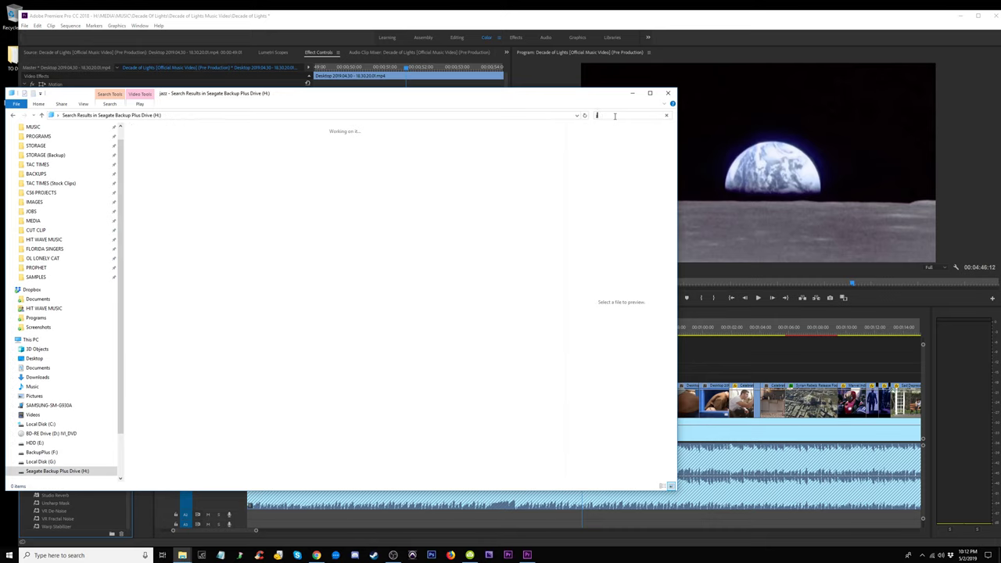
key("BackSpace")
type("swing")
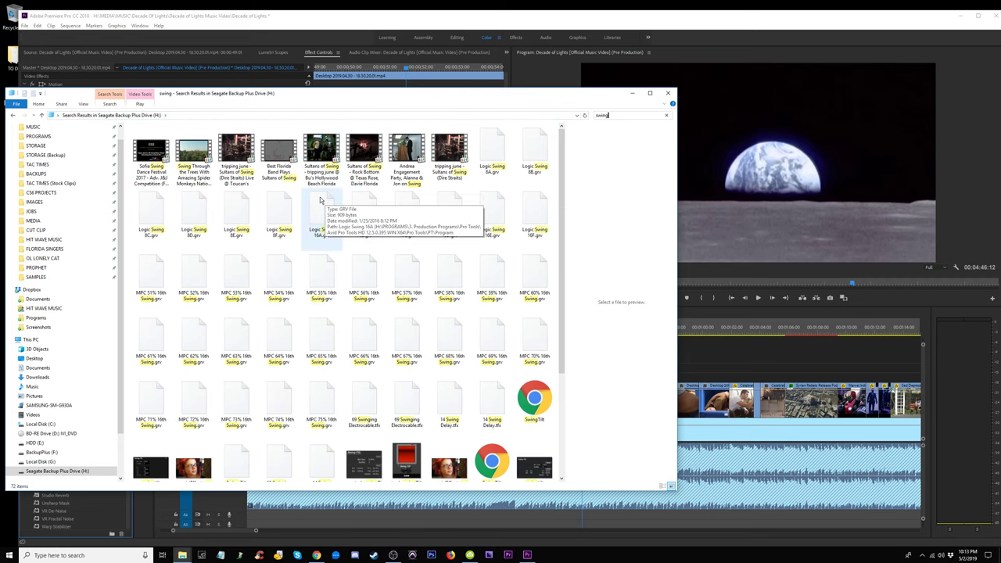
scroll(320, 201, "down", 3)
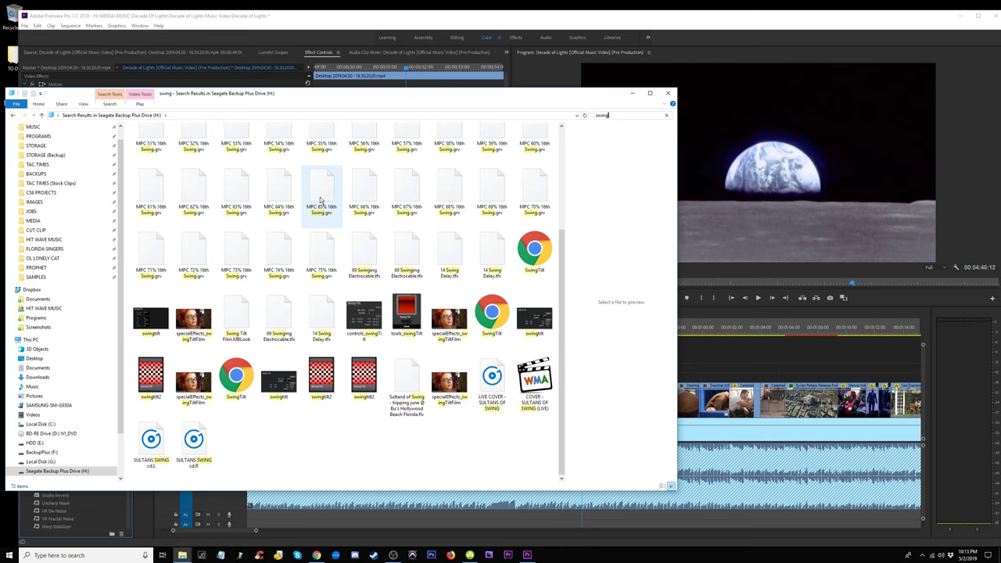
scroll(320, 201, "up", 3)
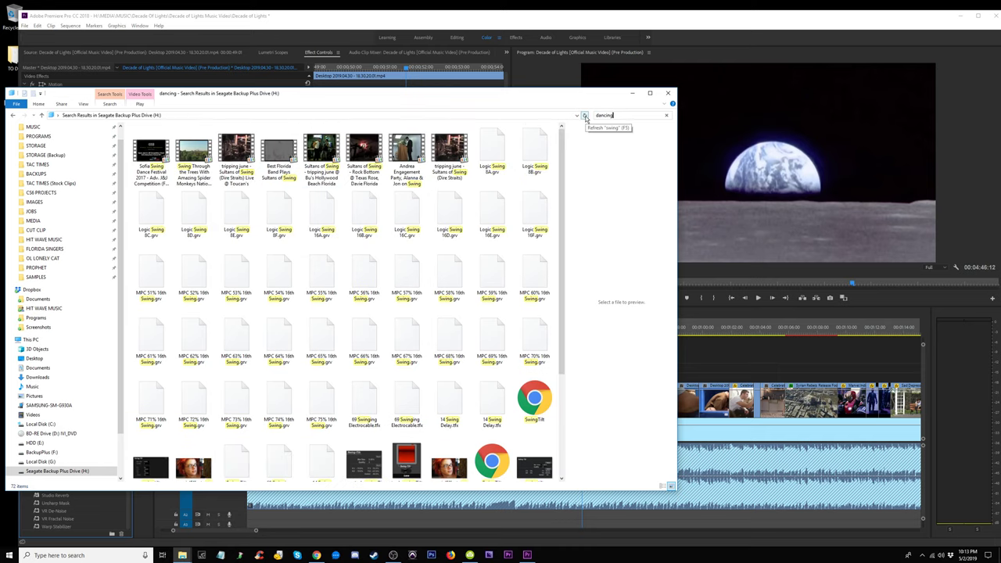
left_click(585, 117)
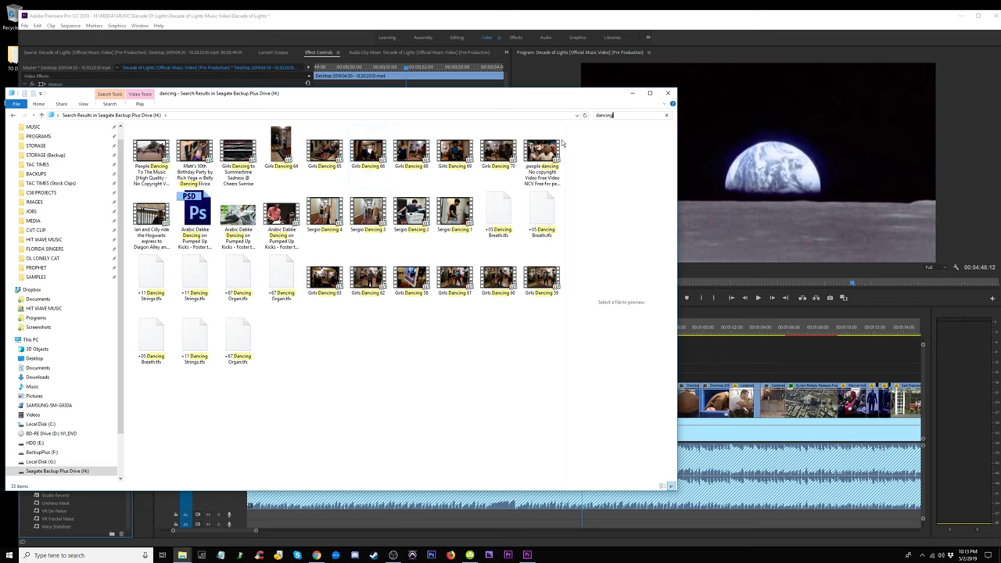
double_click(535, 160)
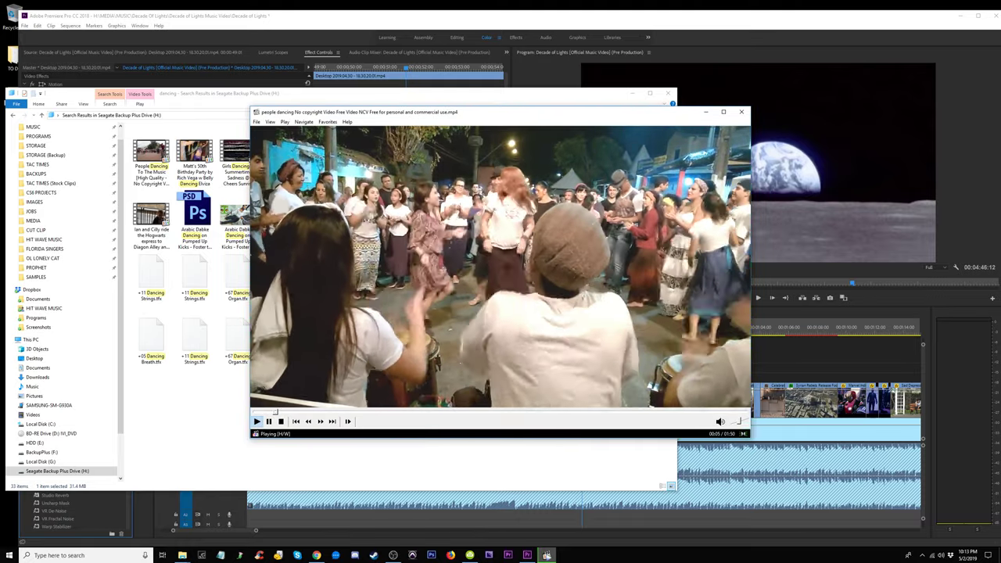
key("alt+F4")
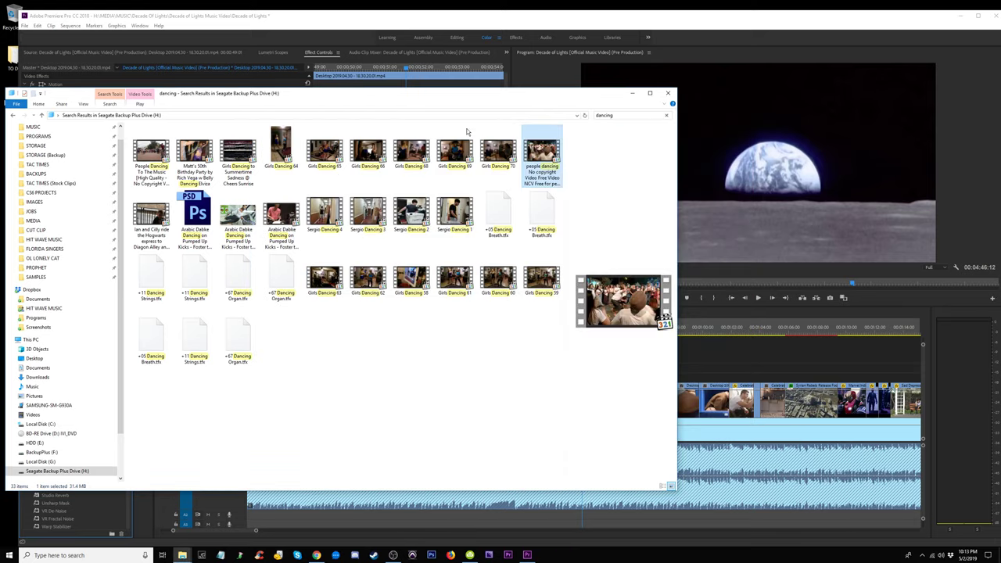
Bring the people dancing video from Explorer into the timeline and place it on V2 above Saturn V.
left_click_drag(492, 96, 243, 107)
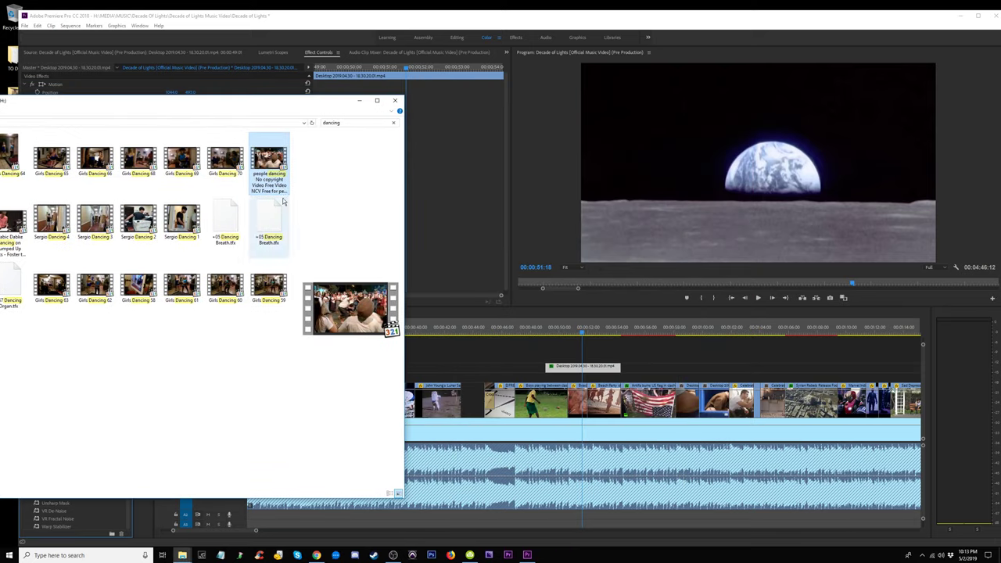
left_click_drag(463, 248, 462, 358)
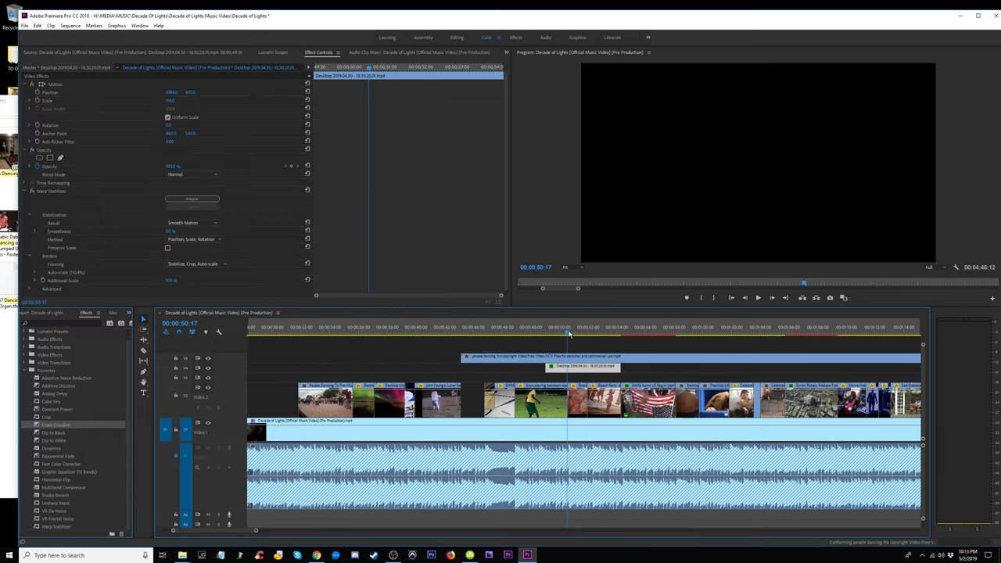
key("backslash")
key("minus")
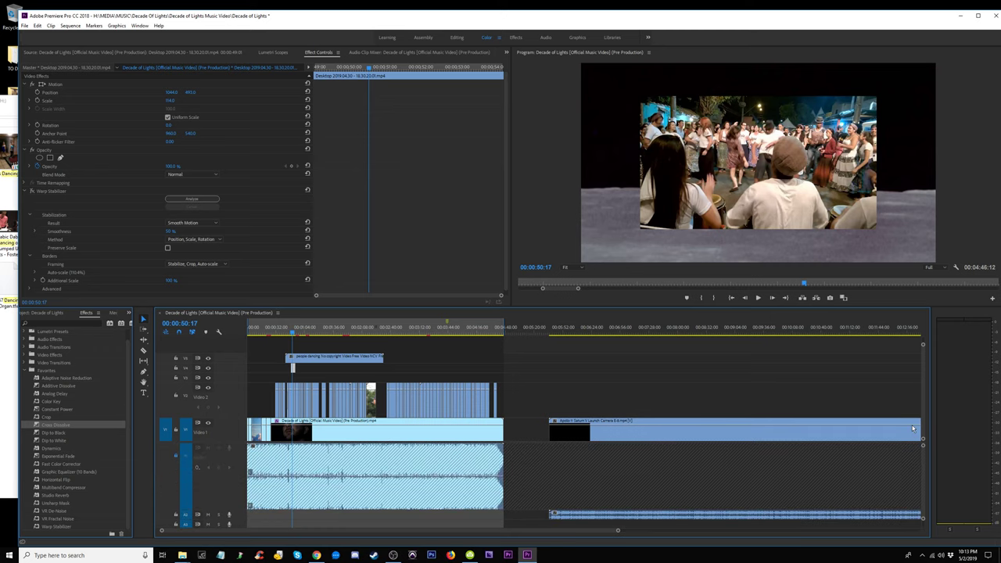
key("space")
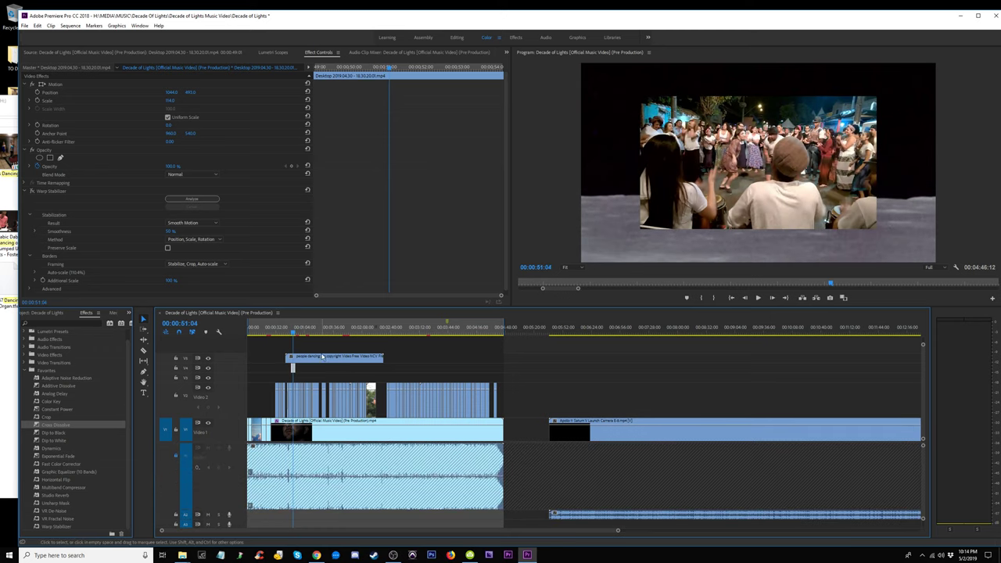
left_click_drag(339, 361, 586, 400)
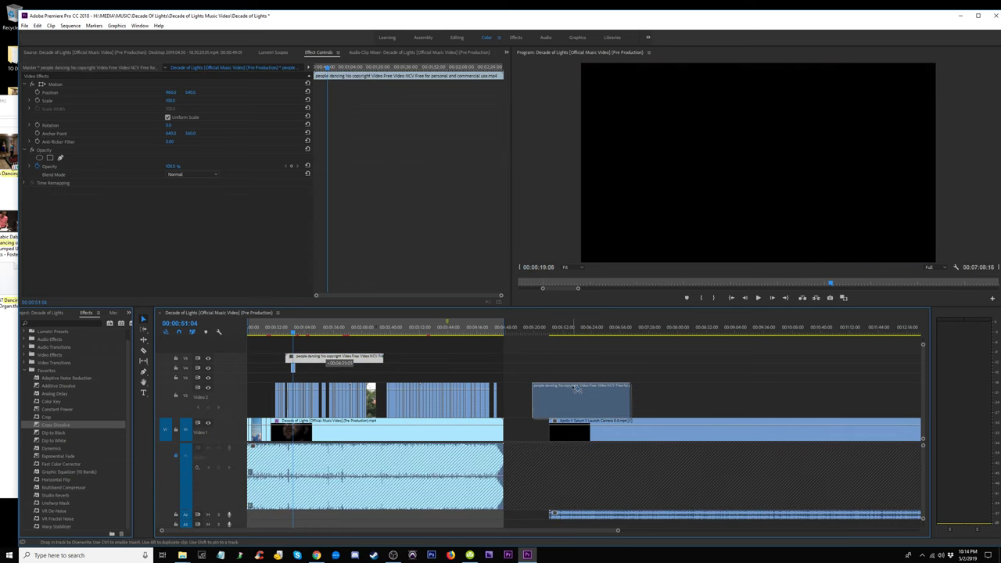
Scale the dancing clip up to 154 so it fills the frame.
left_click(543, 333)
key("space")
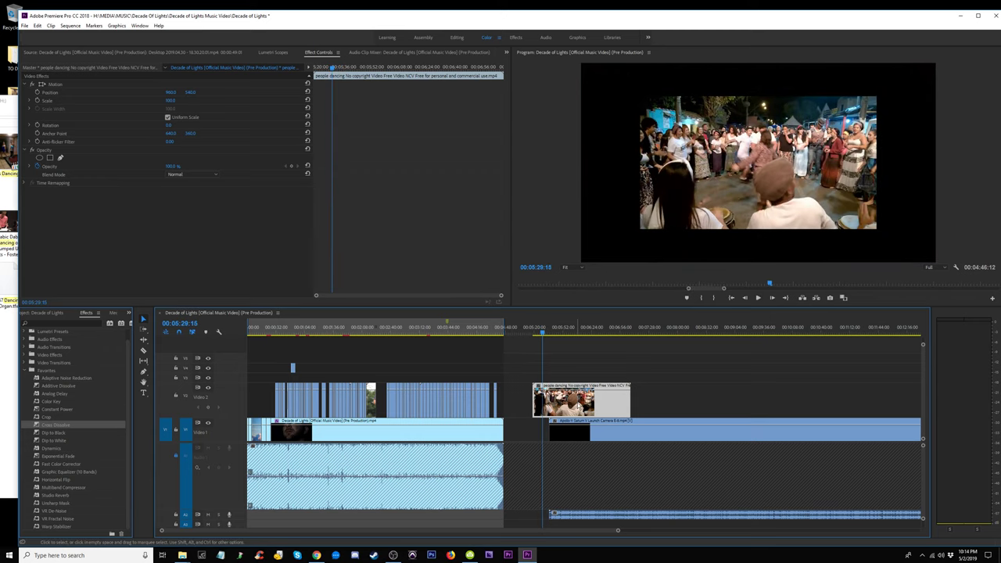
left_click_drag(170, 102, 211, 103)
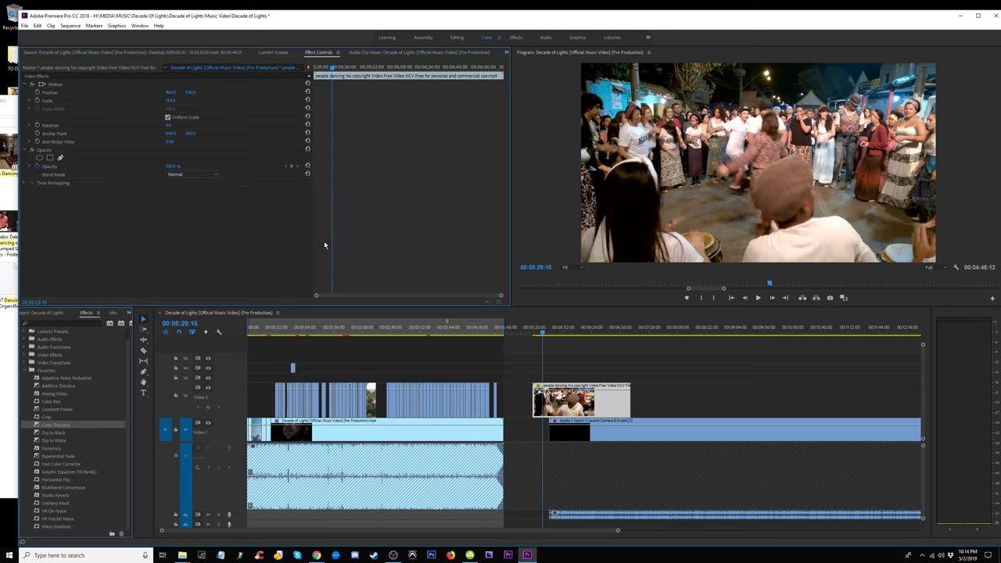
left_click_drag(563, 336, 583, 332)
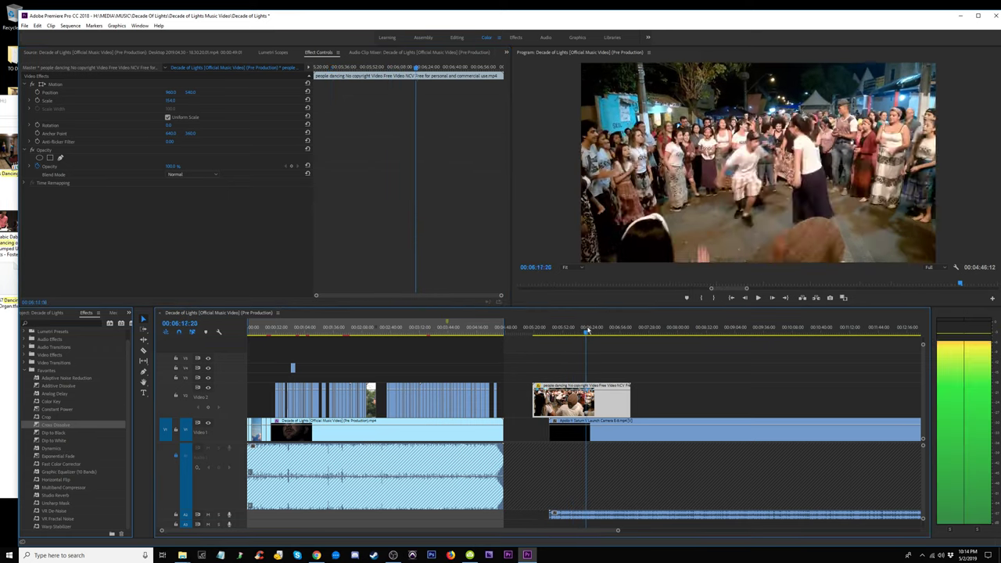
Scrub and play through the people dancing clip on V2 to check it fills the frame.
key("space")
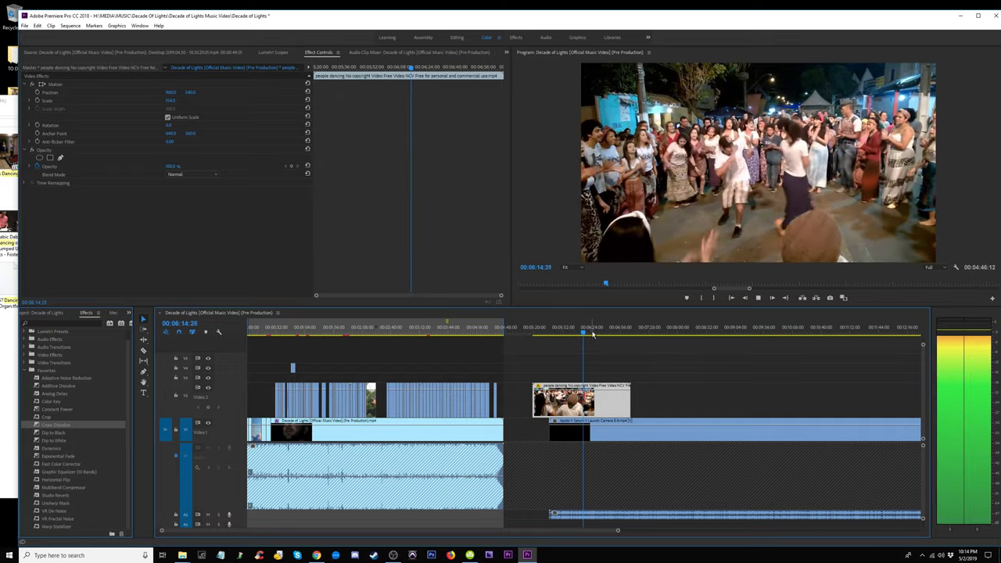
key("equal")
key("equal")
mouse_move(579, 337)
left_mouse_down()
mouse_move(753, 334)
mouse_move(721, 335)
left_mouse_up()
key("space")
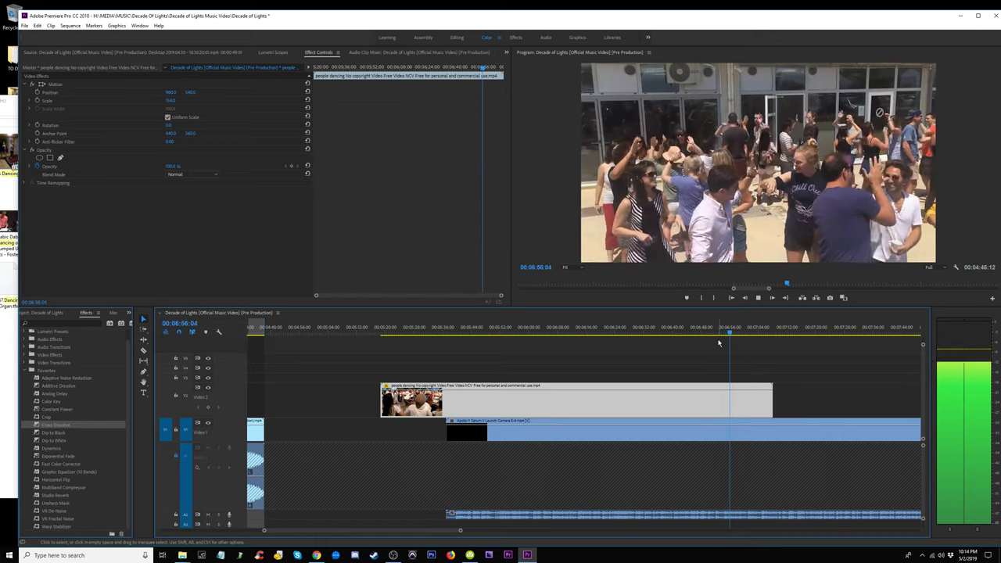
key("space")
Set the dancing clip's speed to 300% and play back the sped-up result.
right_click(664, 422)
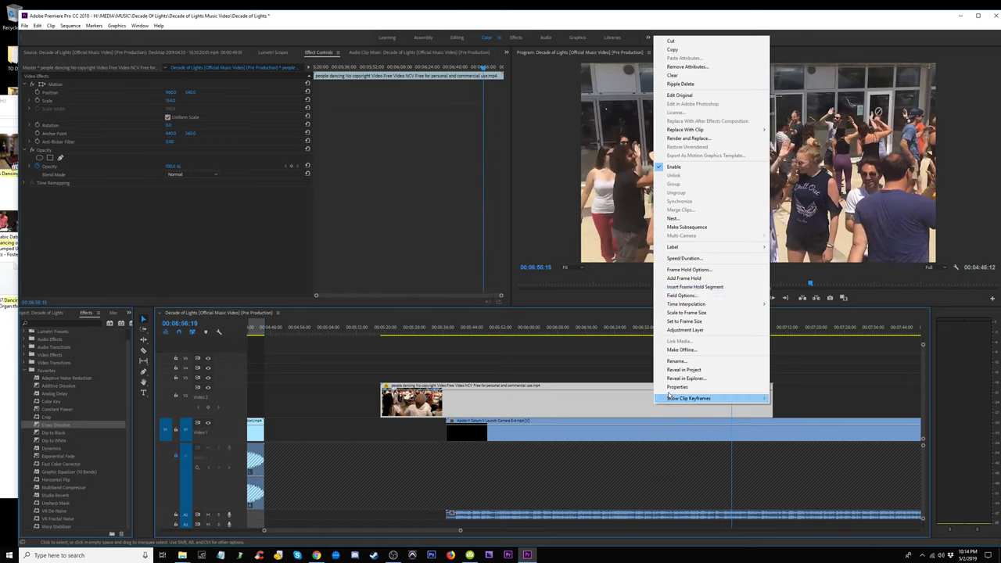
left_click(693, 259)
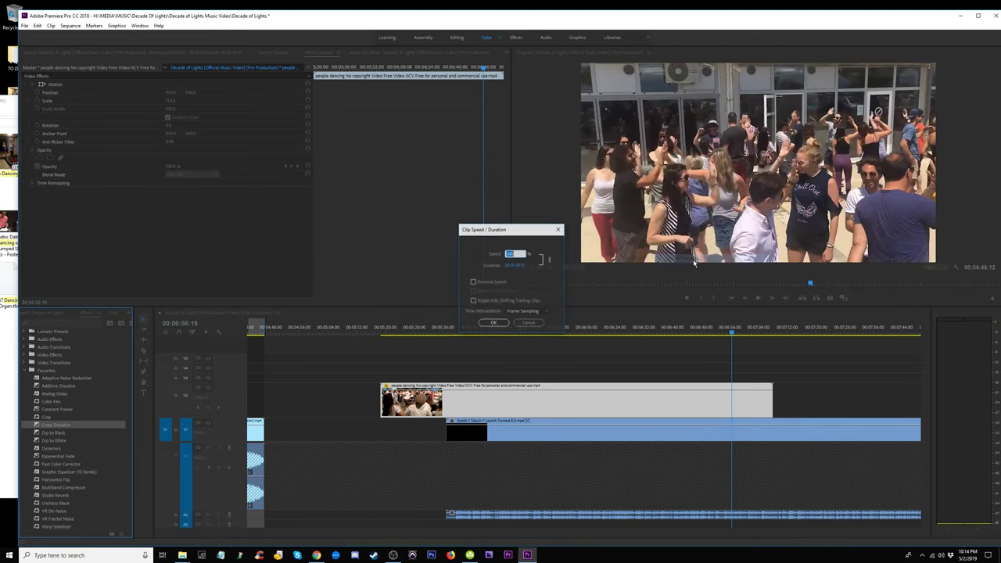
type("300")
key("Return")
left_click(492, 333)
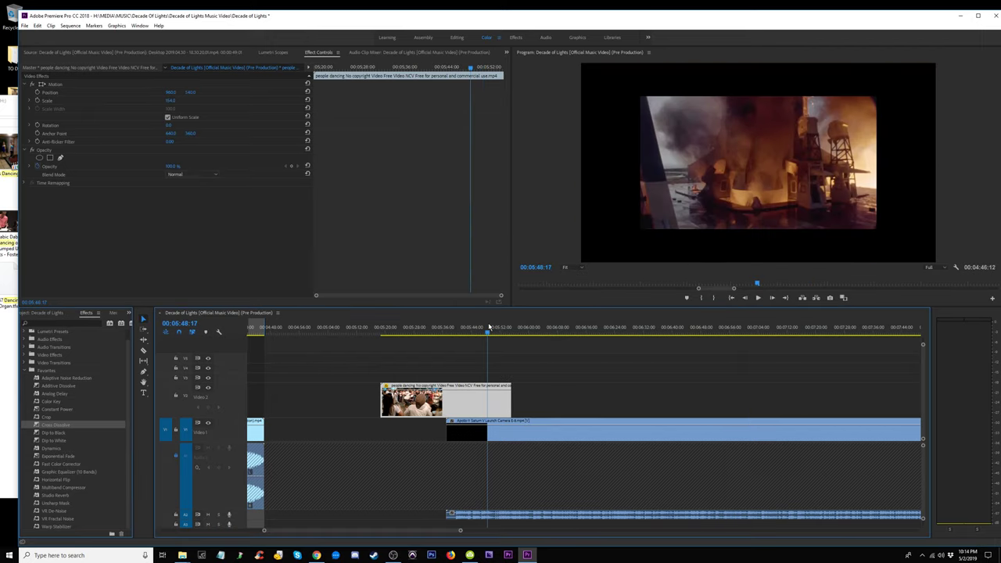
key("space")
key("equal")
key("equal")
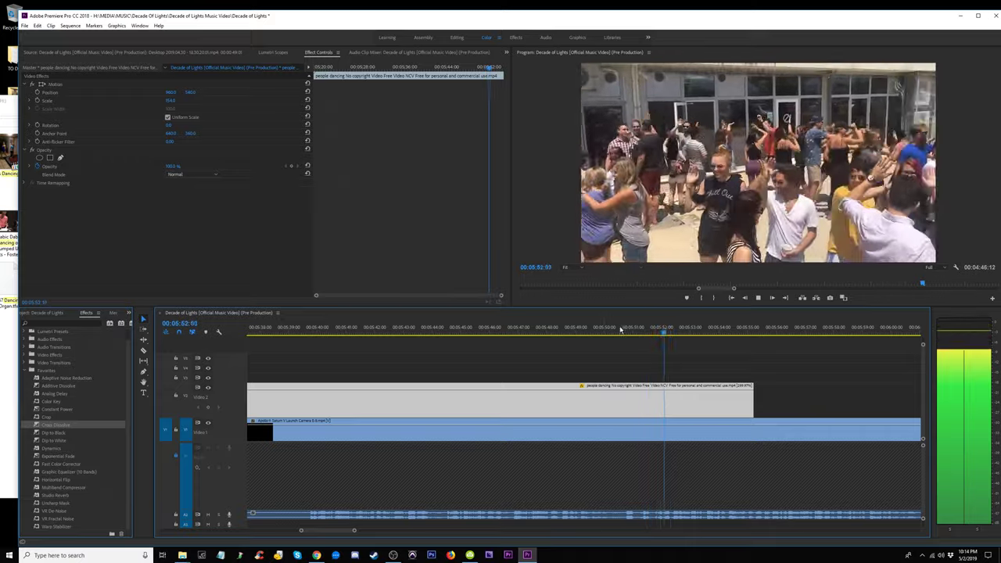
left_click(688, 328)
left_click_drag(386, 330, 340, 330)
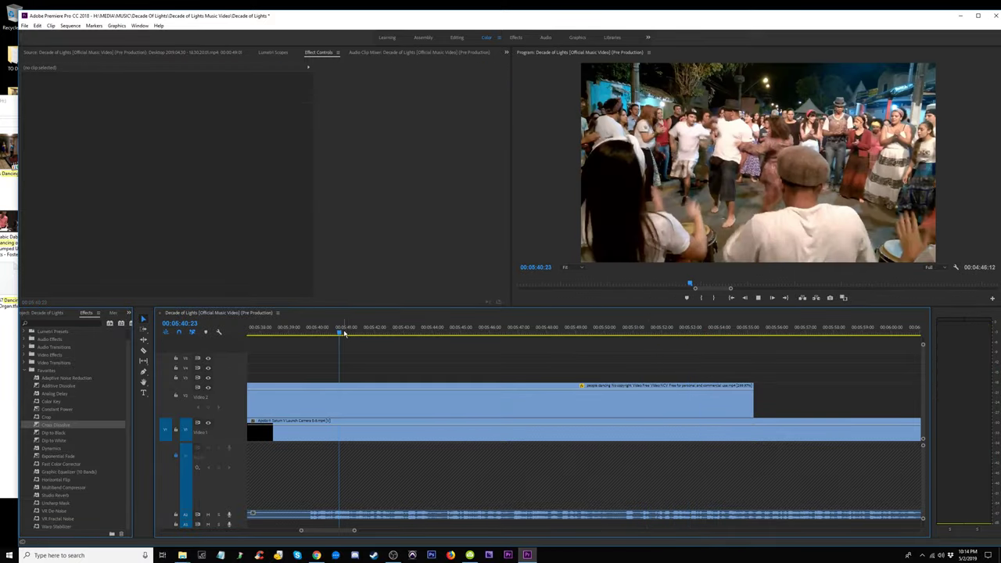
key("space")
key("minus")
left_click(425, 329)
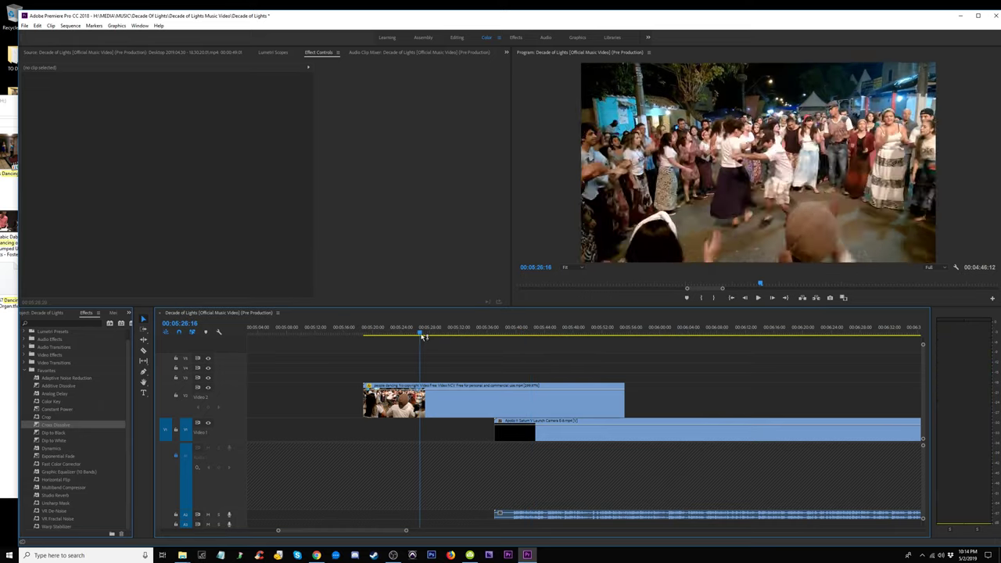
Change the dancing clip's speed to 66% and trim its start later to about 05:25.
right_click(446, 411)
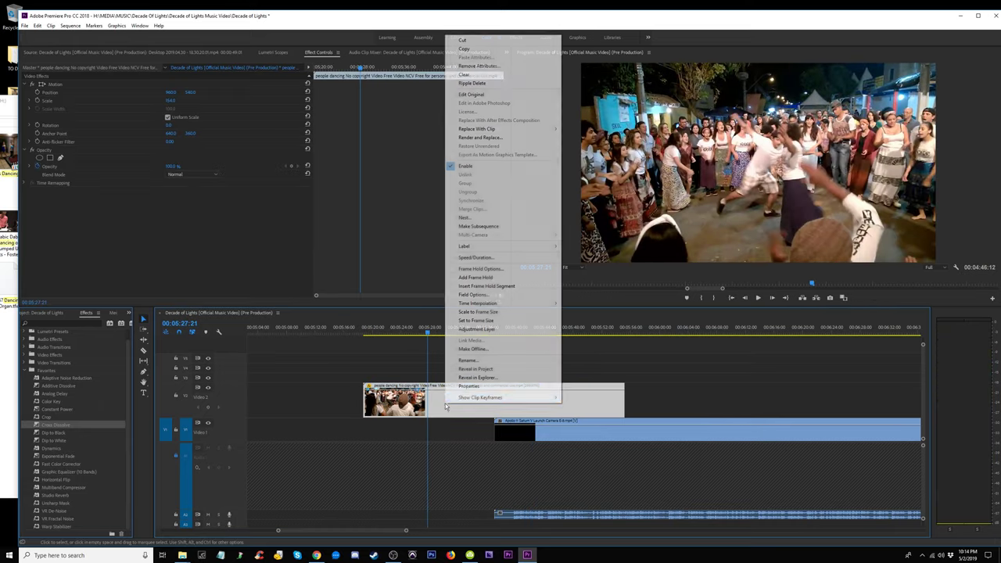
left_click(484, 259)
type("66")
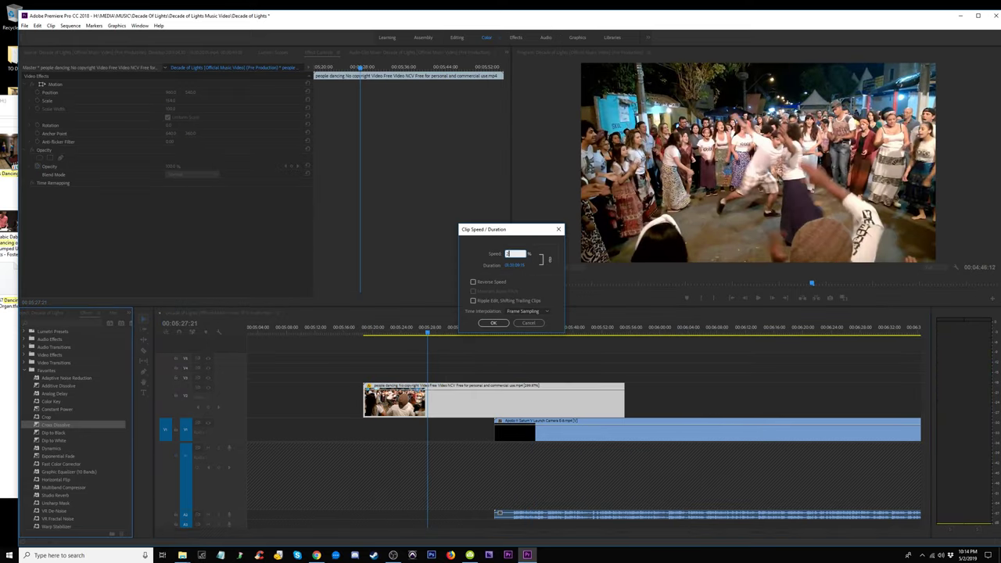
key("Return")
key("space")
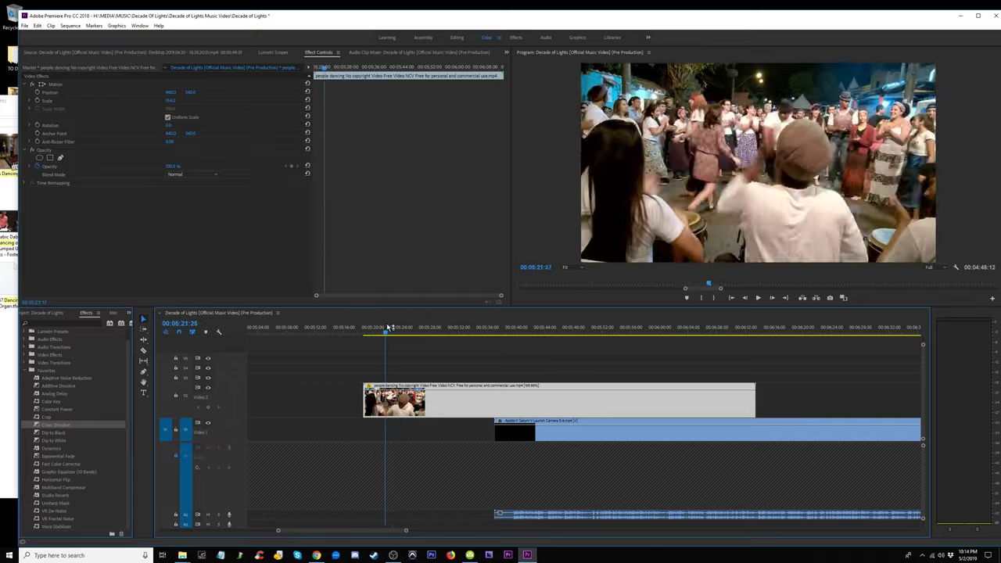
left_click_drag(386, 330, 405, 331)
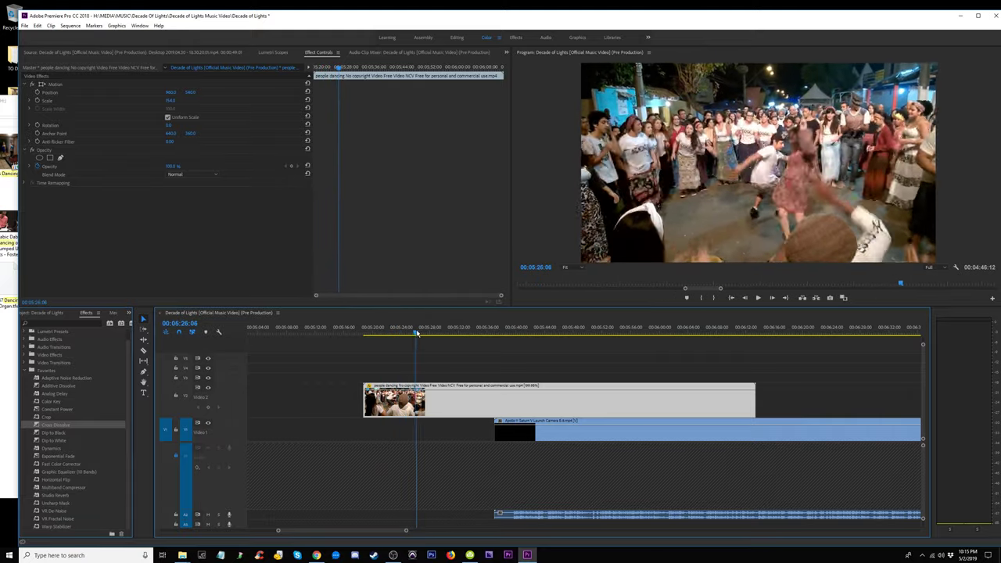
left_click_drag(417, 335, 414, 335)
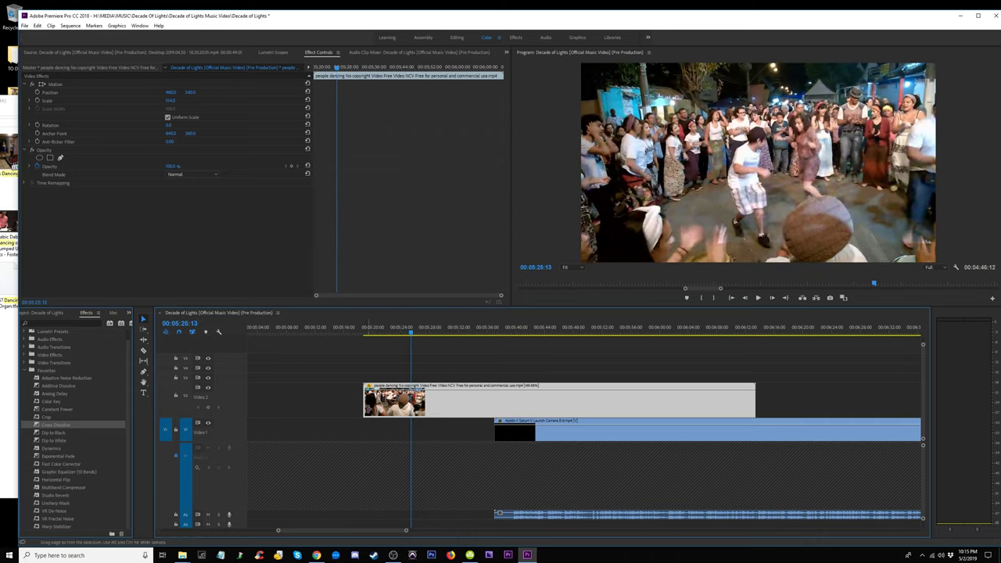
left_click_drag(366, 407, 413, 409)
key("space")
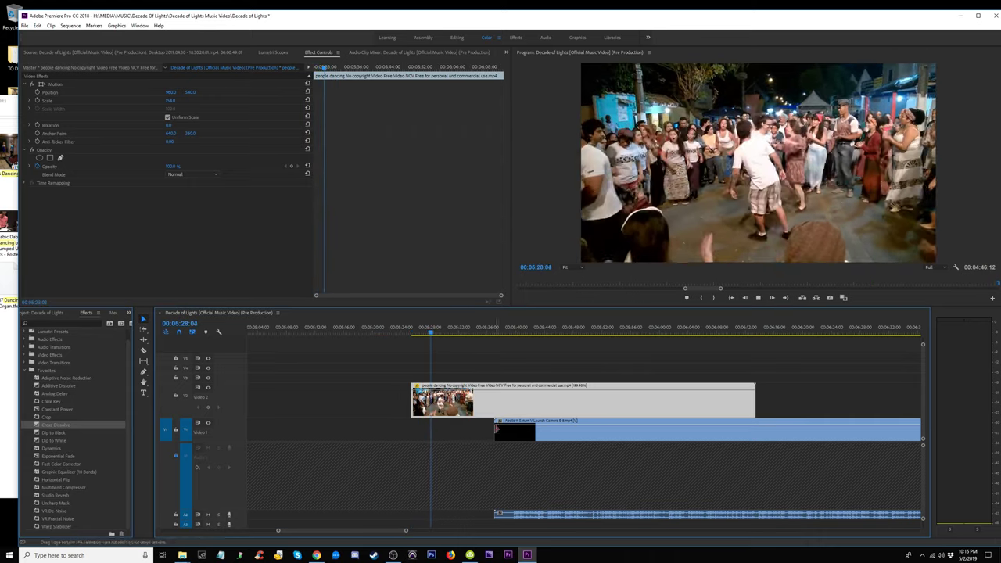
Reapply the clip's Speed/Duration settings and drag its end shorter.
right_click(471, 406)
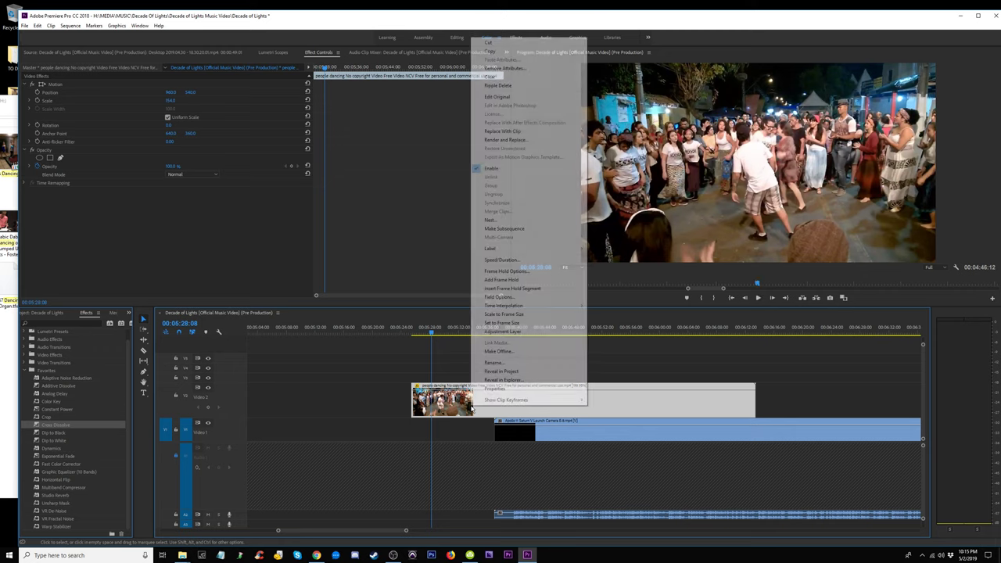
left_click(507, 261)
key("Return")
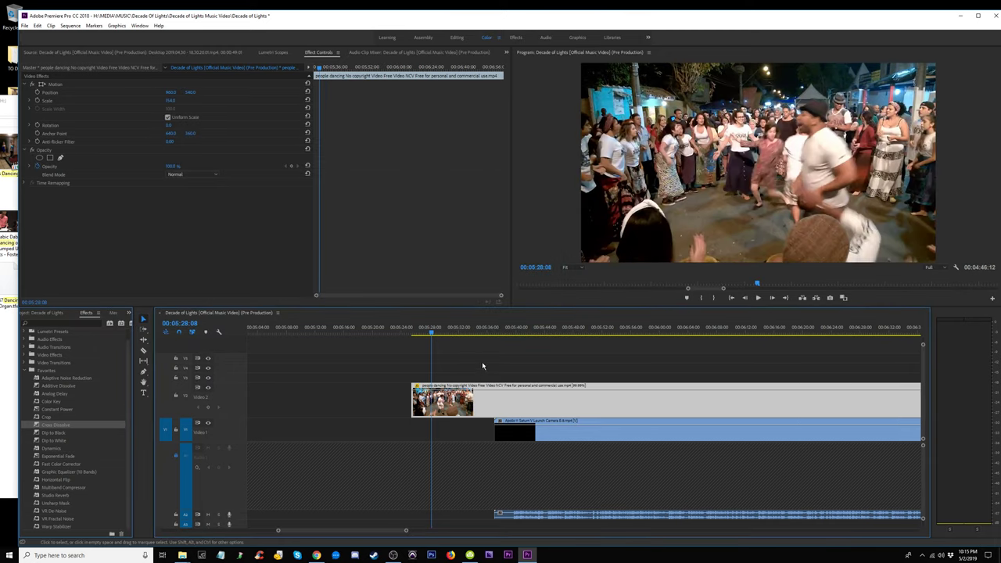
key("minus")
key("minus")
left_click_drag(713, 402, 680, 401)
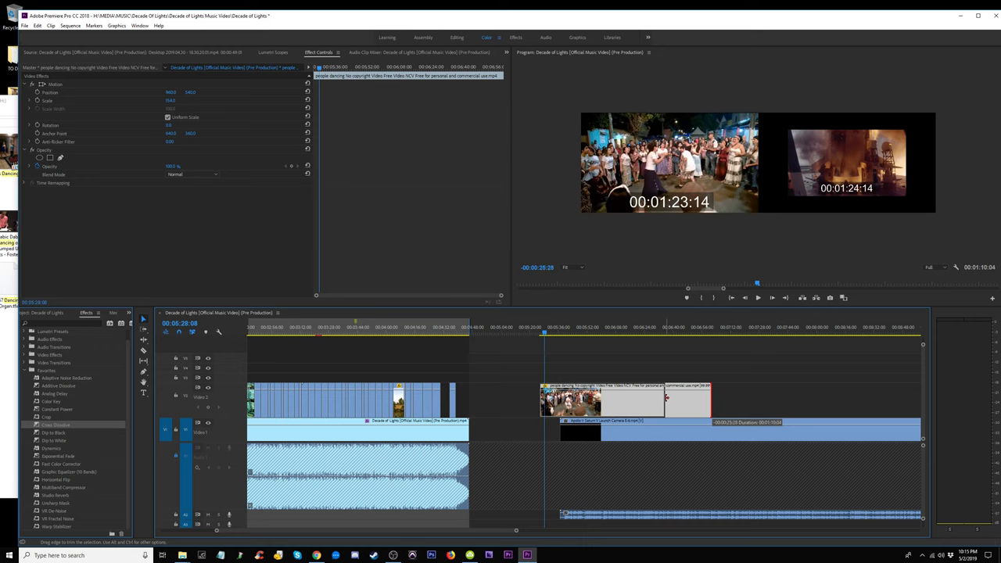
Scrub to pick a section, then trim the dancing clip to start around 00:05:31 with a shorter end.
left_click_drag(661, 333, 657, 332)
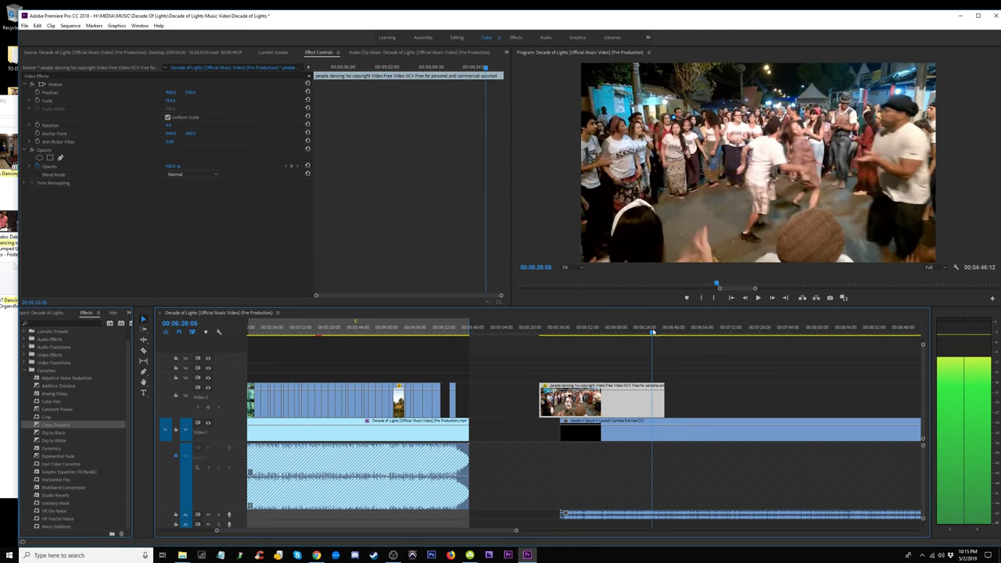
left_click_drag(658, 333, 598, 334)
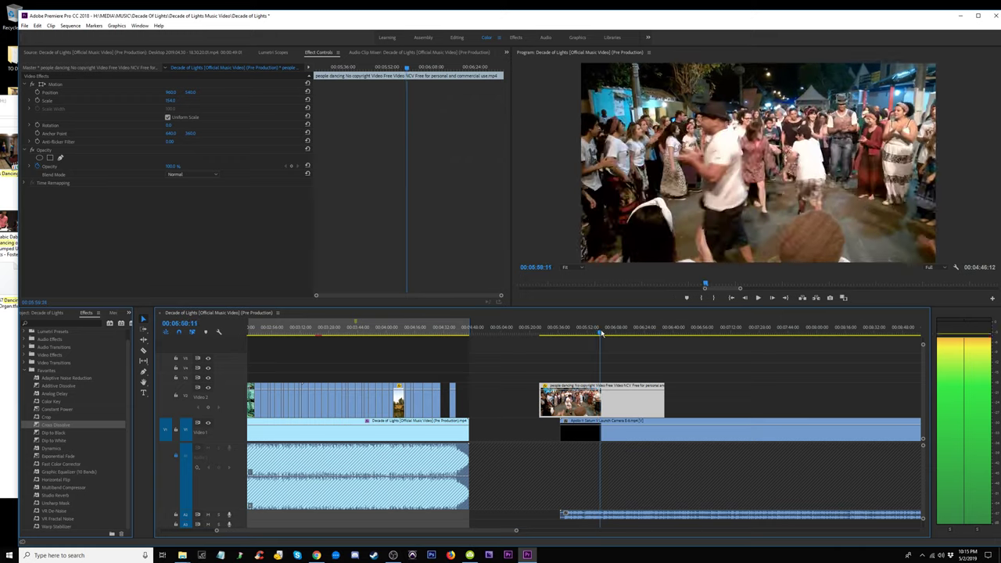
left_click_drag(600, 333, 552, 333)
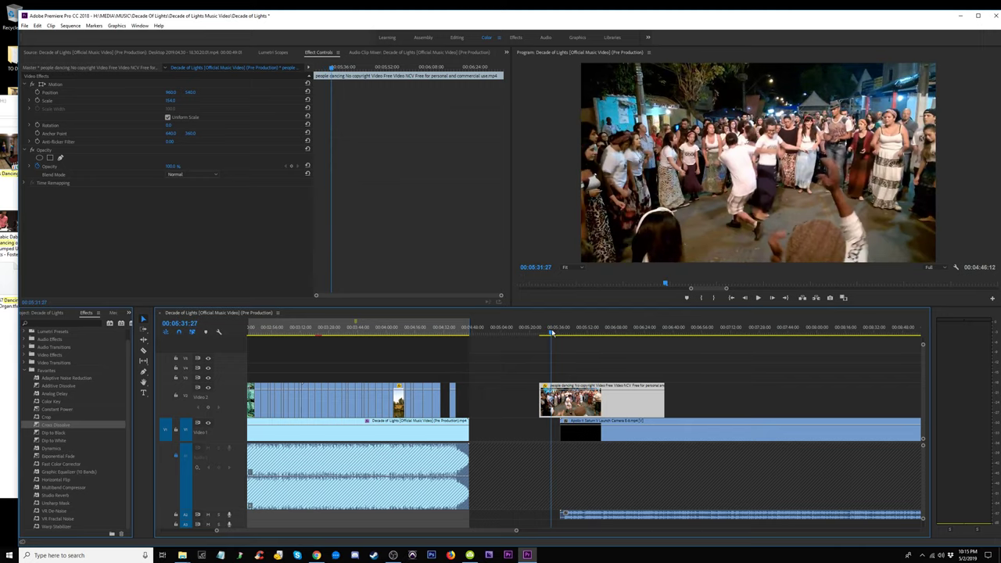
left_click_drag(541, 399, 552, 399)
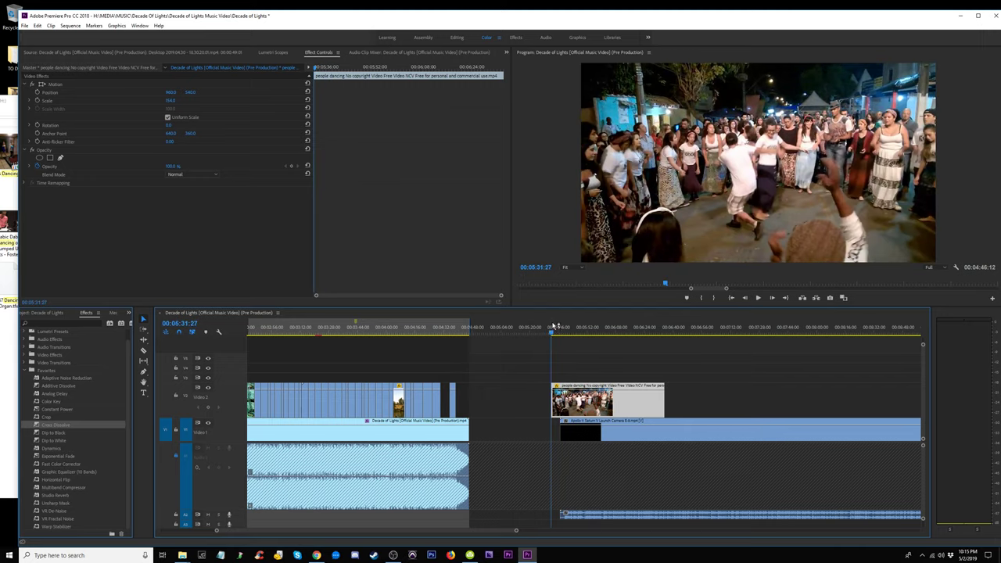
left_click_drag(551, 329, 565, 331)
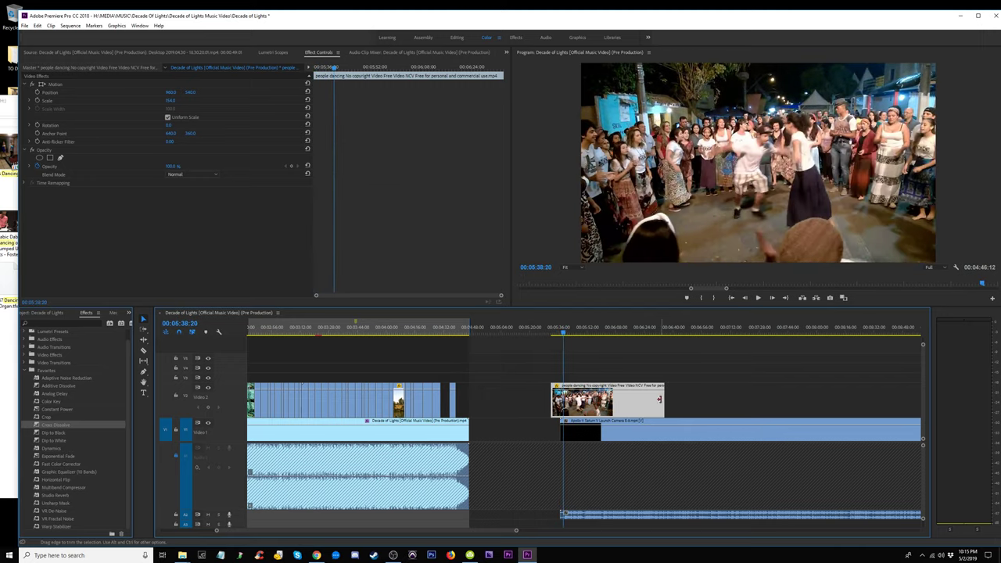
left_click_drag(659, 399, 556, 399)
key("minus")
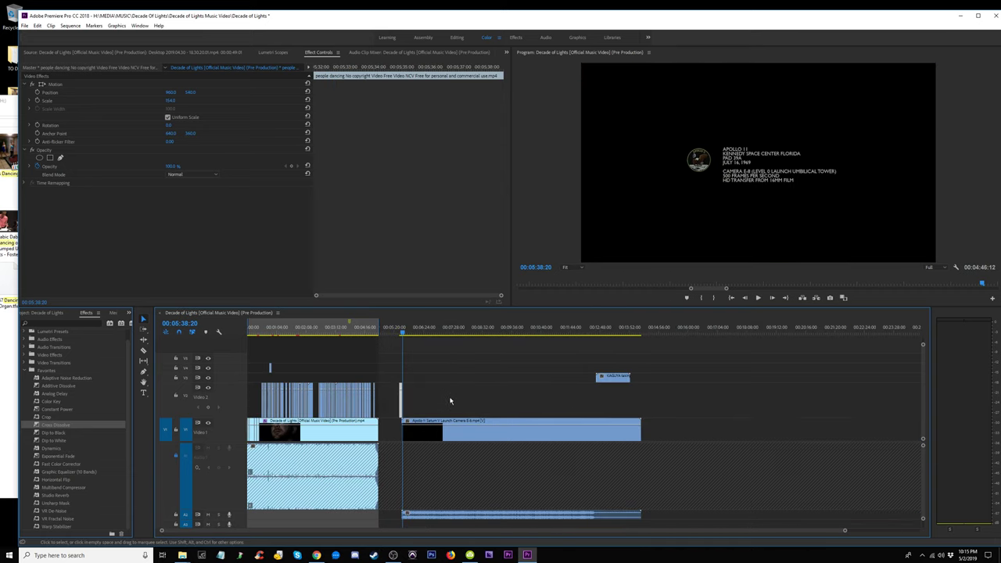
Move the upper-track clip earlier near the start of the sequence and preview it.
left_click(266, 329)
key("equal")
key("equal")
key("equal")
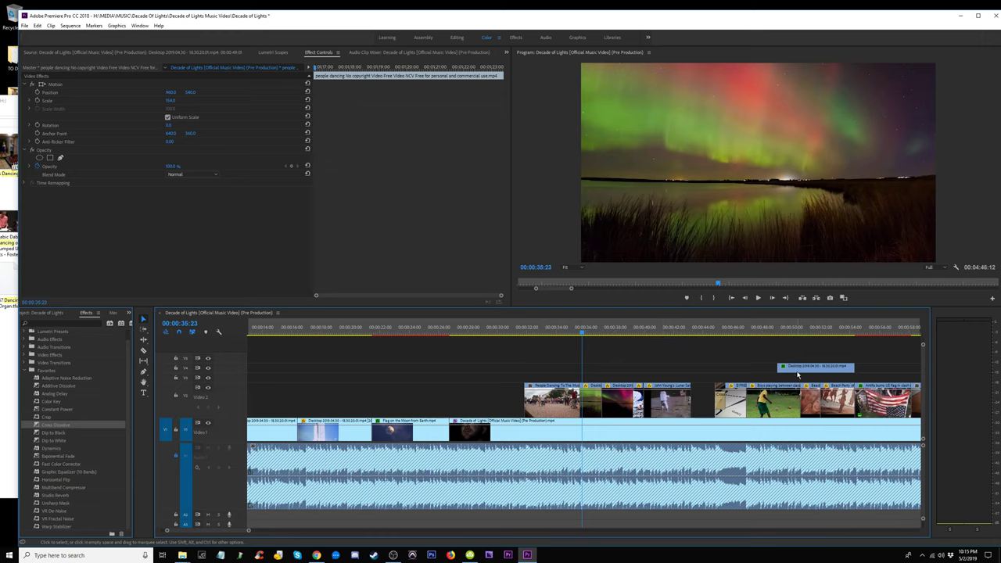
left_click_drag(798, 374, 711, 368)
left_click_drag(592, 378, 553, 374)
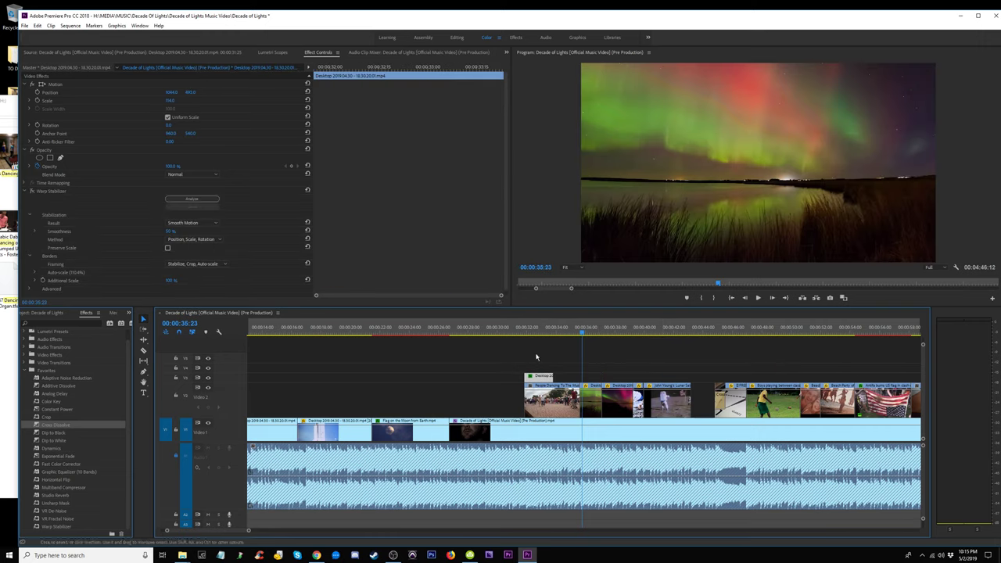
key("space")
key("equal")
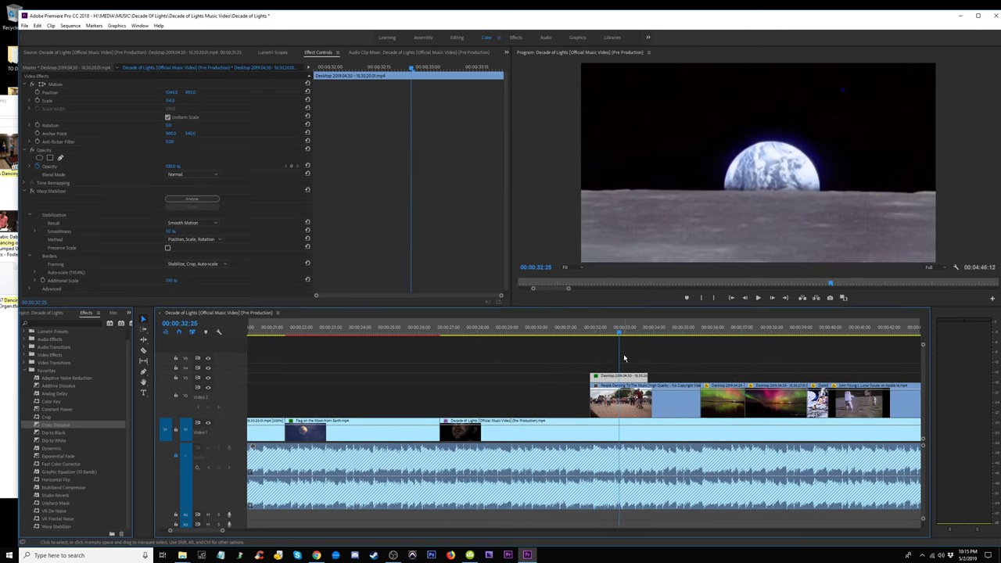
Move the short people dancing clip onto V4 near 00:00:32 and scrub to 00:00:31:21.
key("minus")
key("minus")
key("minus")
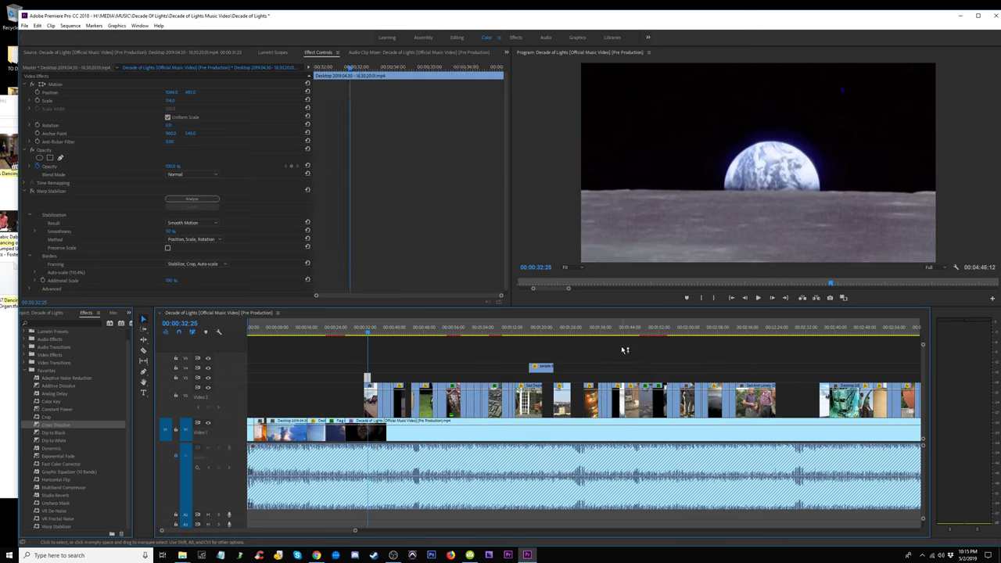
left_click(539, 330)
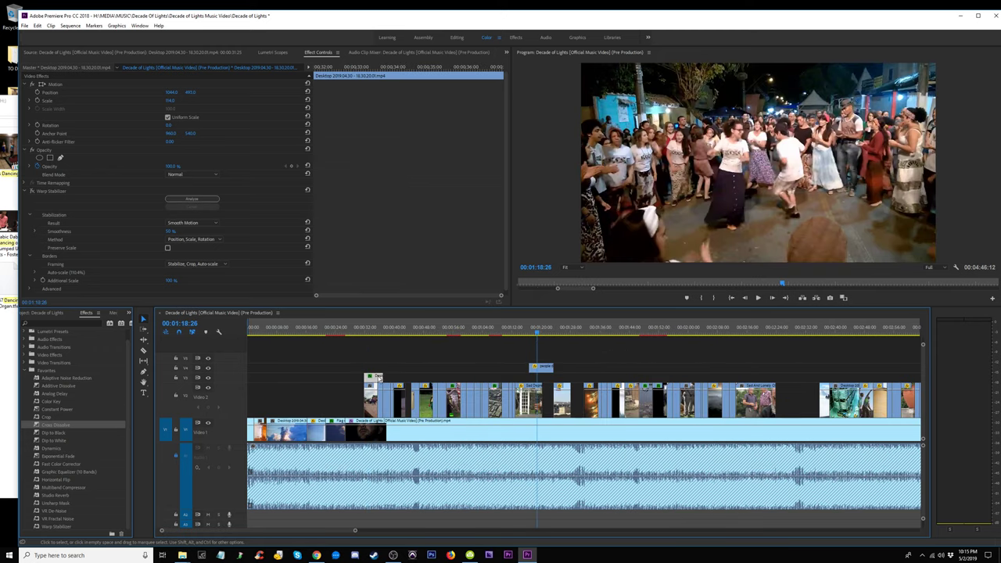
mouse_move(379, 378)
left_mouse_down()
mouse_move(537, 372)
mouse_move(436, 369)
left_mouse_up()
left_click(421, 371)
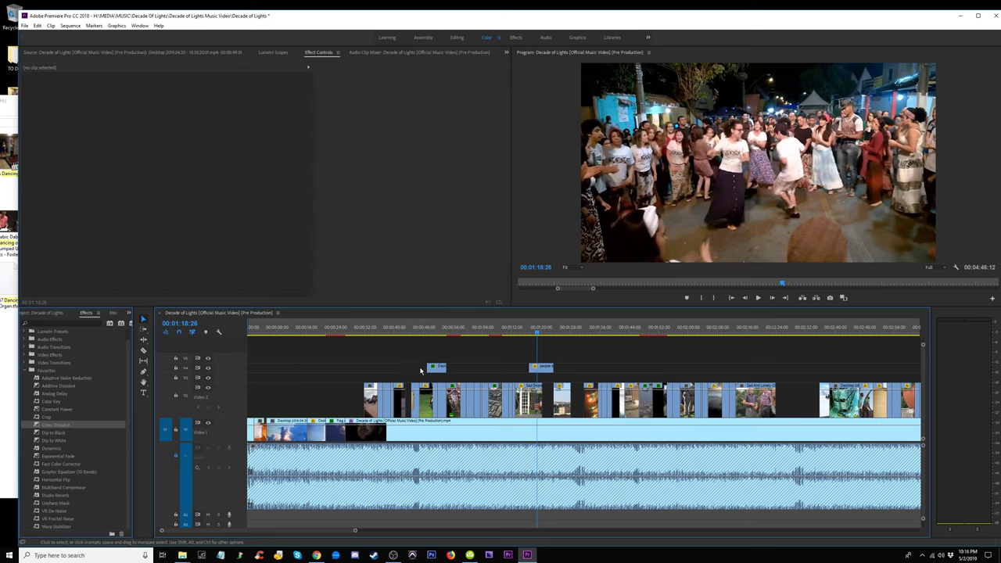
mouse_move(536, 371)
left_mouse_down()
mouse_move(379, 369)
mouse_move(799, 374)
mouse_move(794, 387)
left_mouse_up()
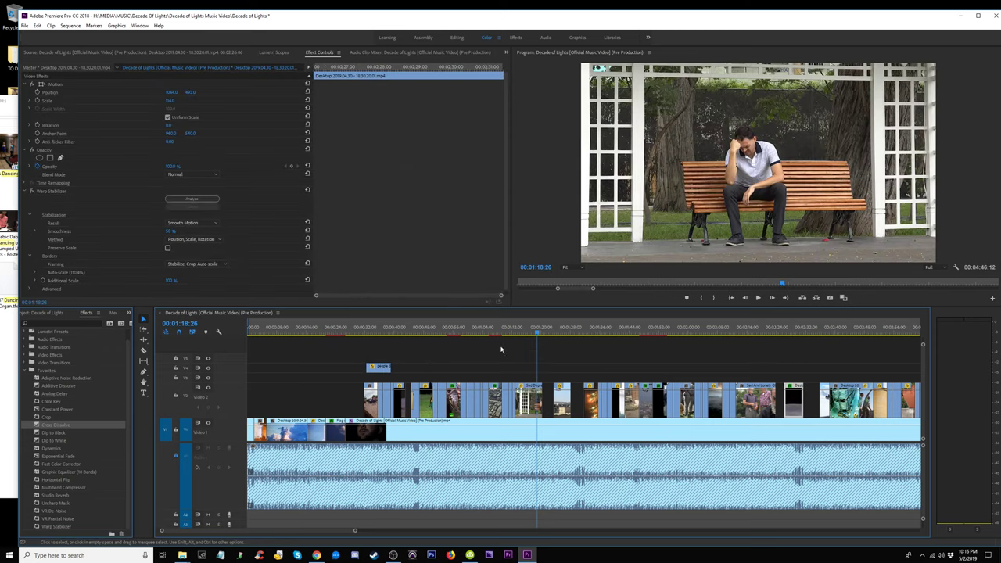
left_click_drag(387, 330, 365, 330)
Snap the V4 dancing clip left to the People Dancing To The Music clip's start and preview.
key("=")
key("=")
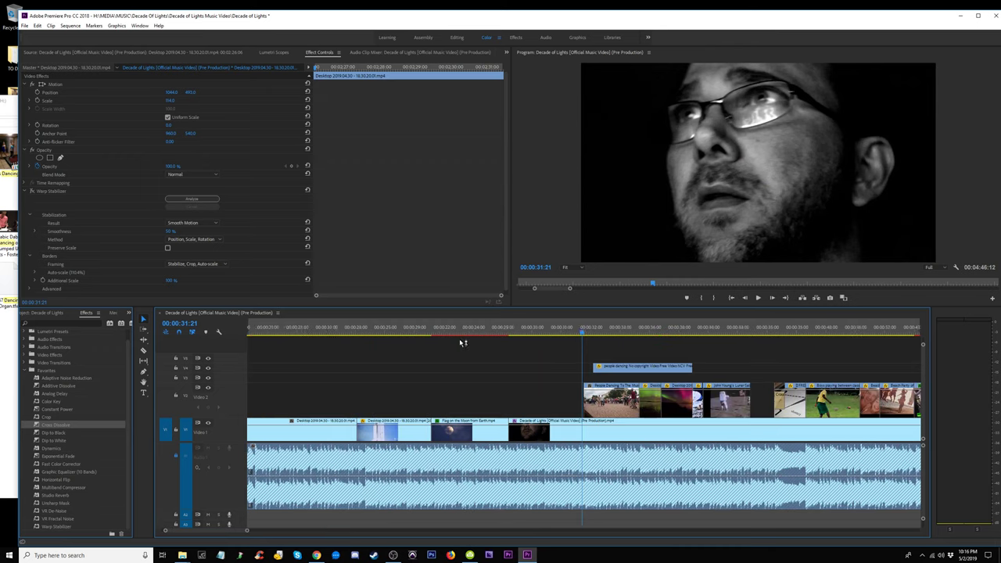
left_click_drag(715, 367, 677, 369)
key("space")
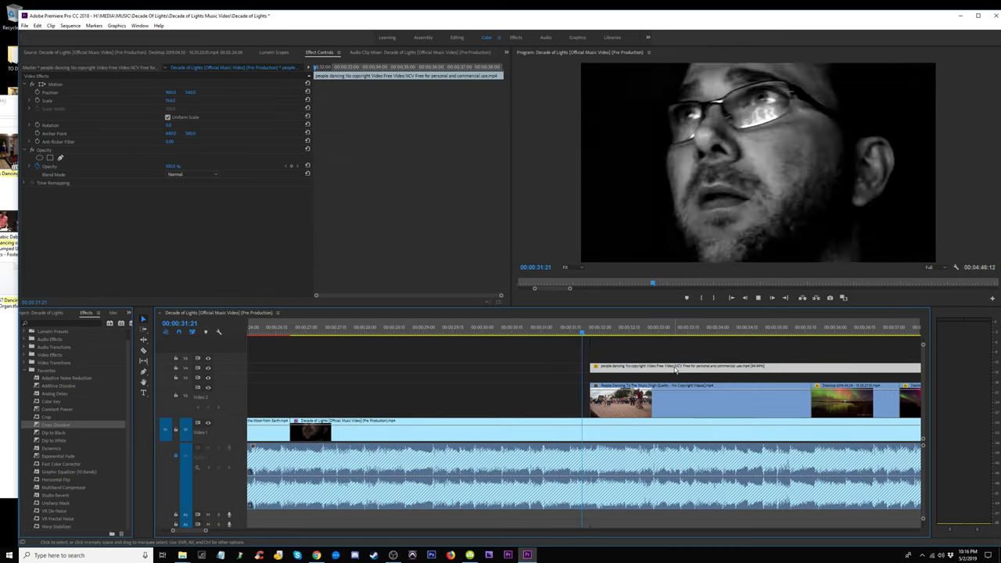
key("-")
key("-")
key("-")
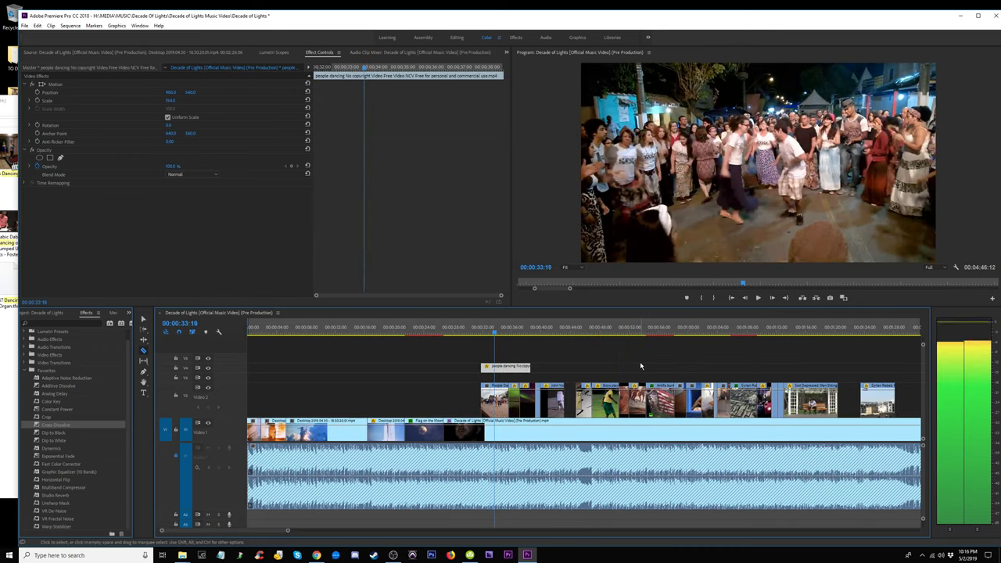
key("space")
key("c")
key("space")
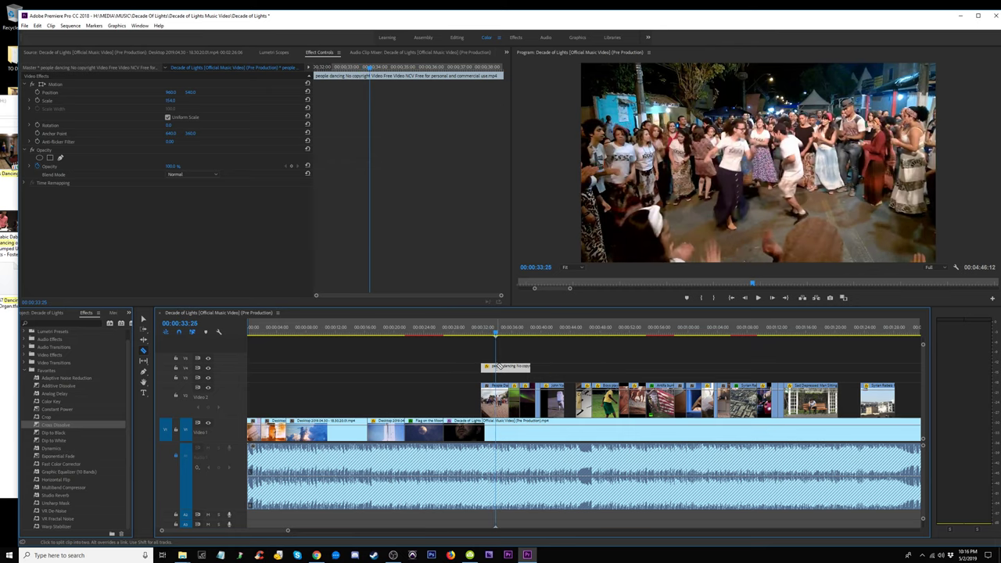
Replay the overlay from 00:00:32:07, then select the People Dancing To The Music clip.
left_click(478, 327)
key("space")
key("=")
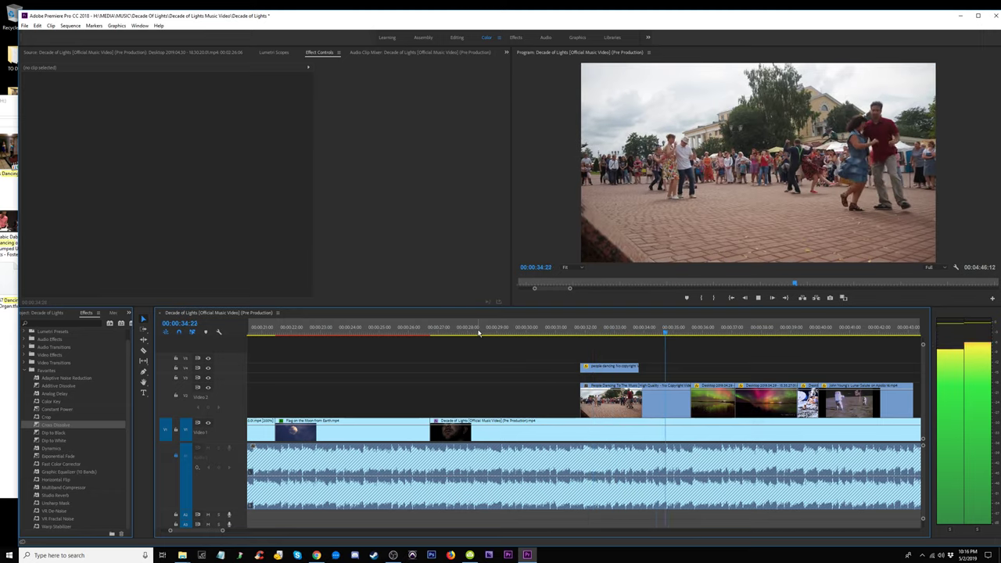
key("=")
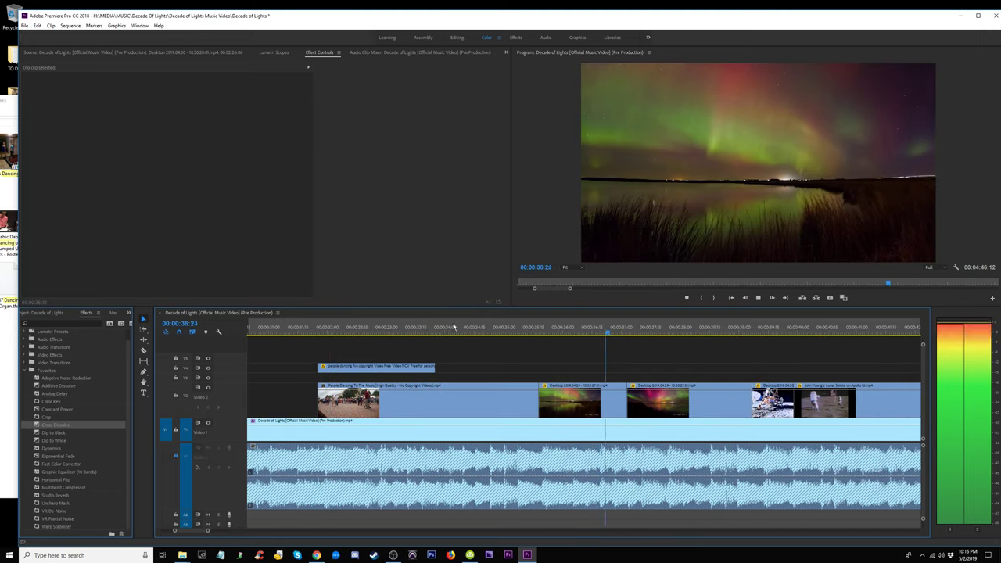
left_click(336, 327)
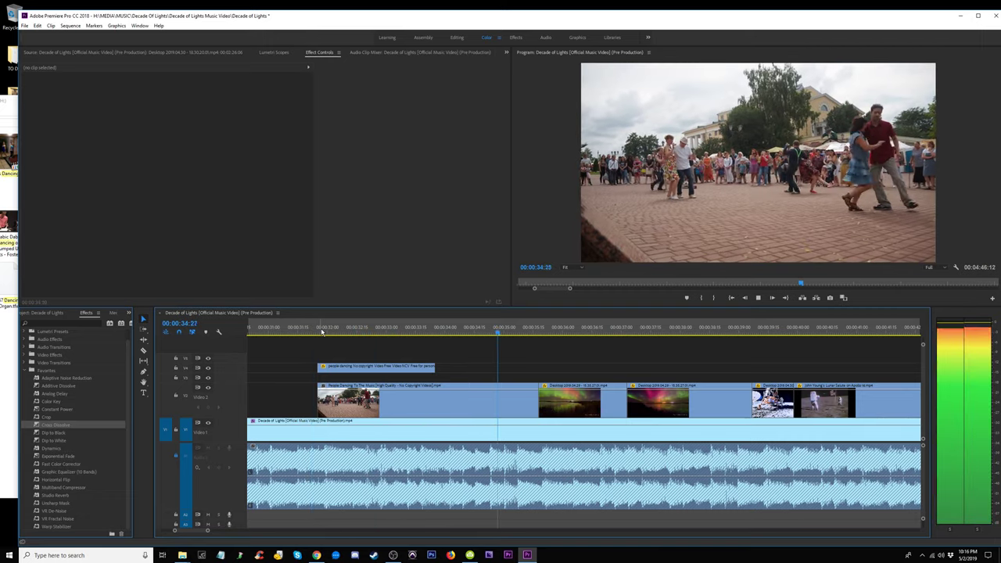
left_click(463, 331)
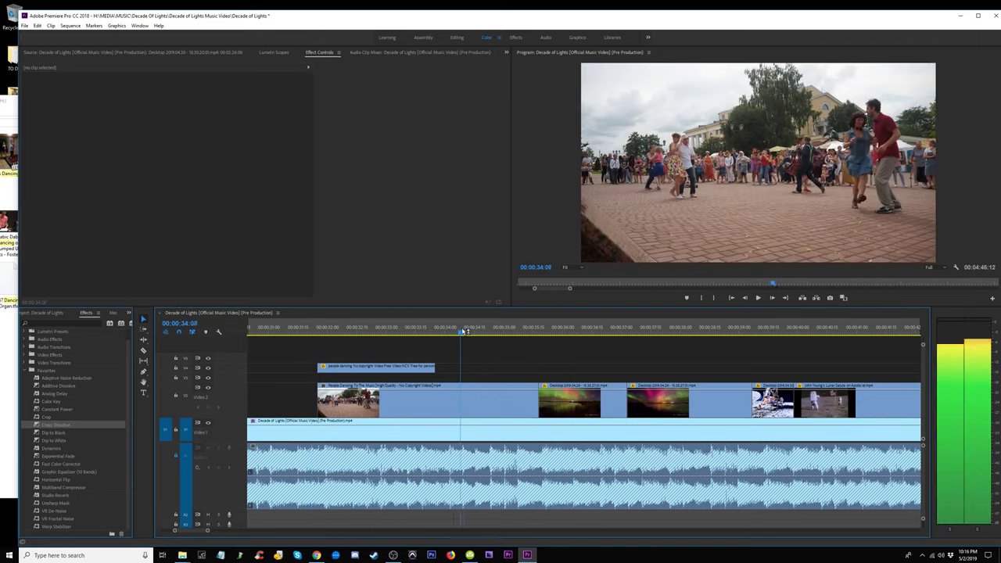
left_click(461, 399)
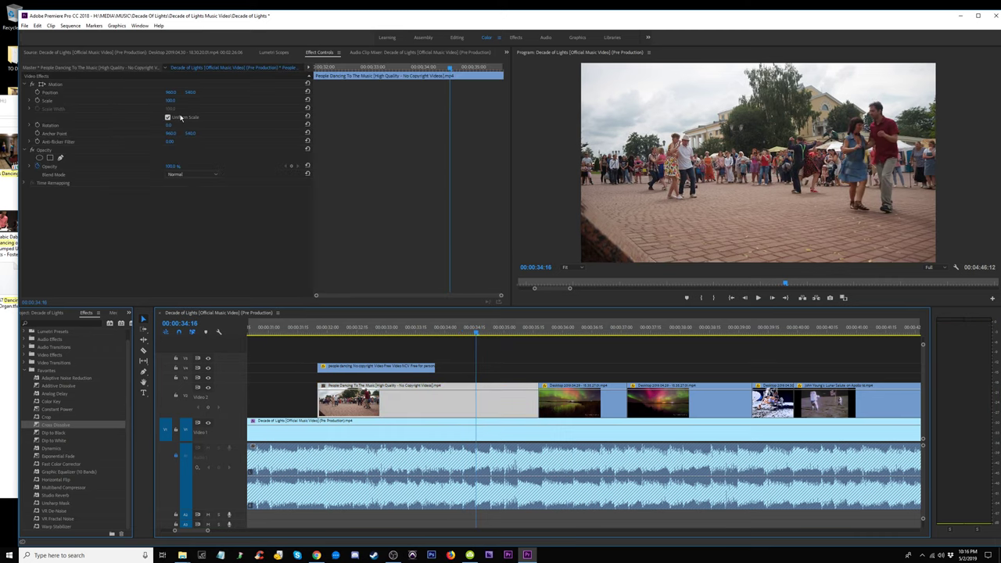
Shift the People Dancing clip left and scale it from 30 up to about 120% to fill the frame.
key("space")
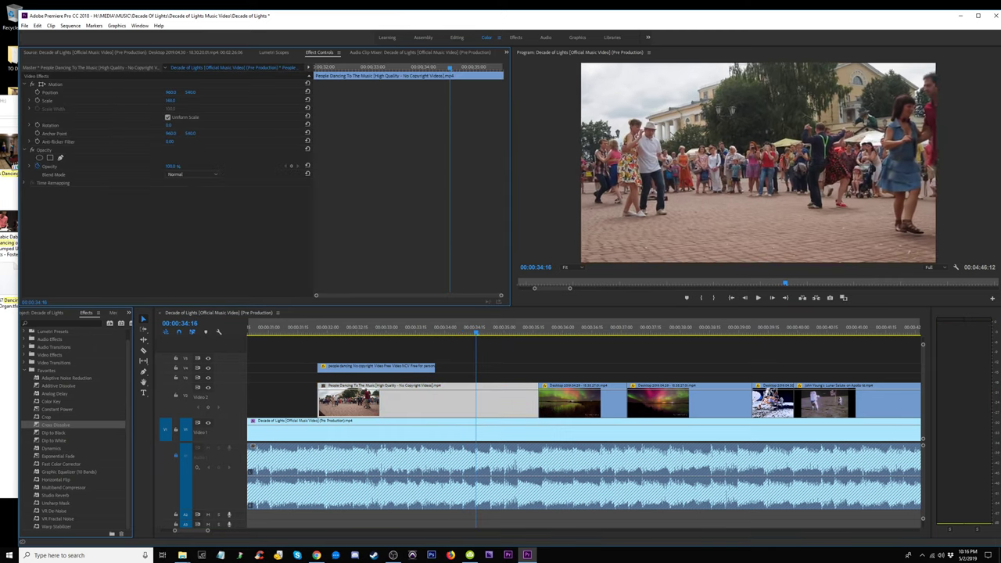
left_click_drag(725, 179, 718, 183)
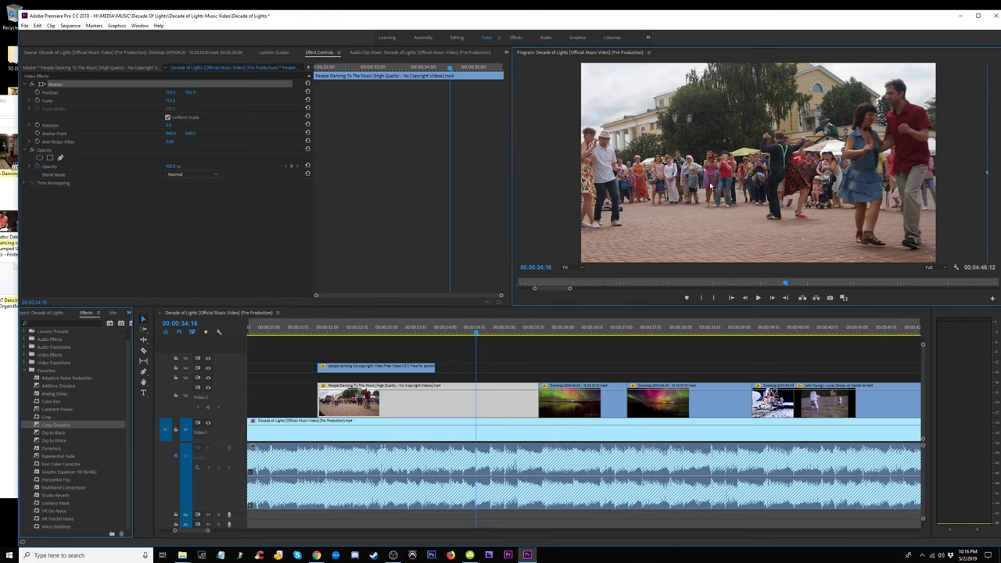
left_click(178, 135)
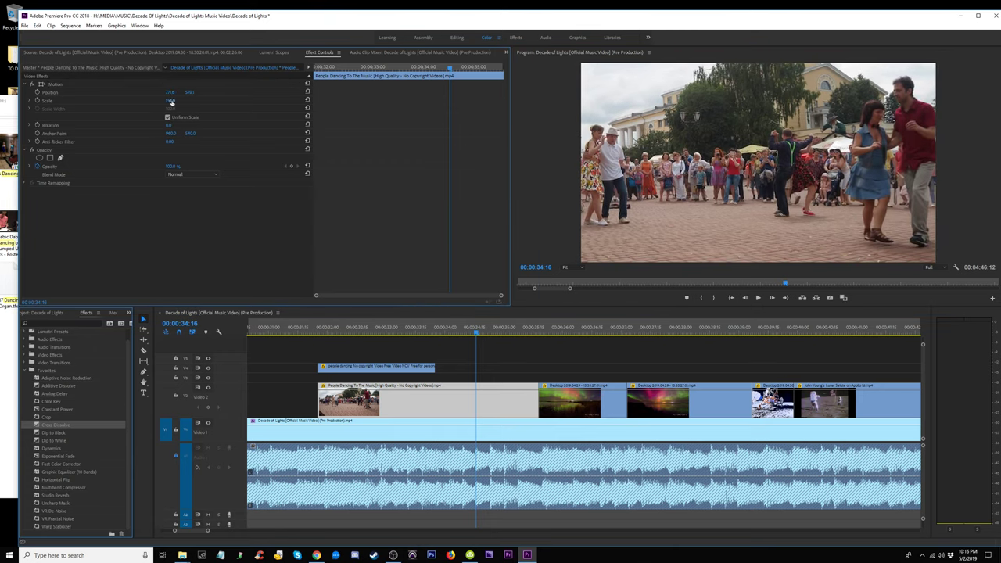
type("30")
key("Return")
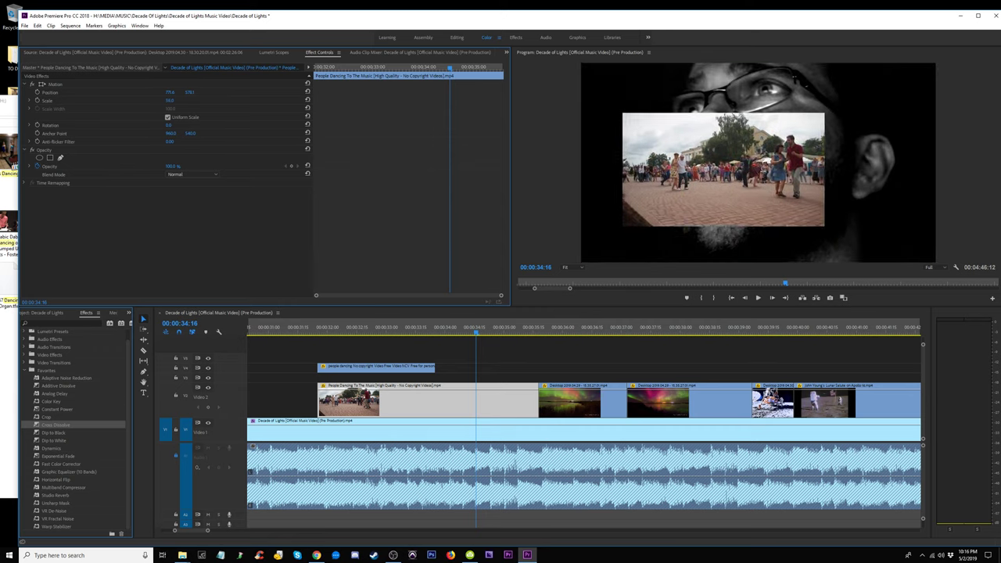
left_click_drag(170, 100, 234, 100)
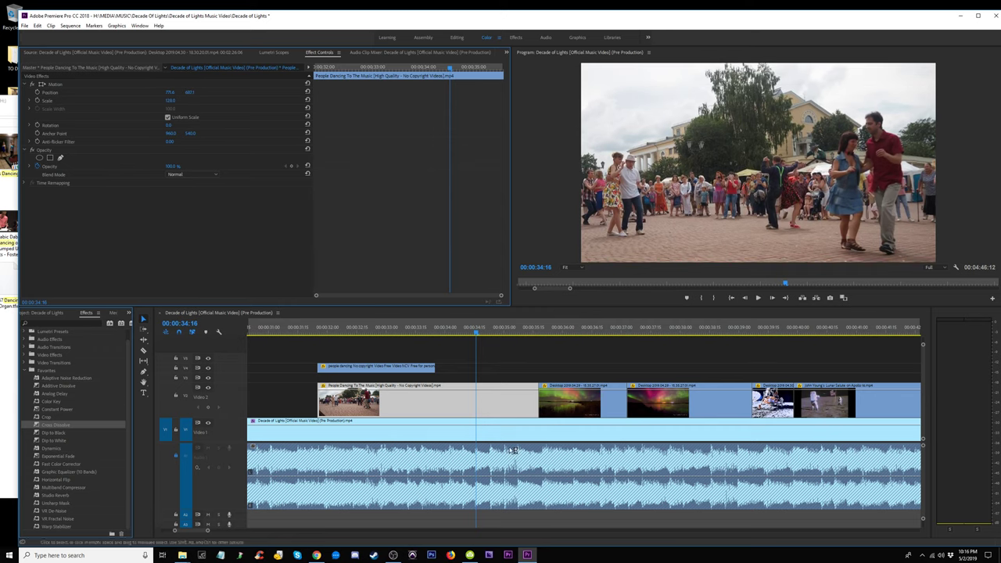
left_click(440, 331)
key("space")
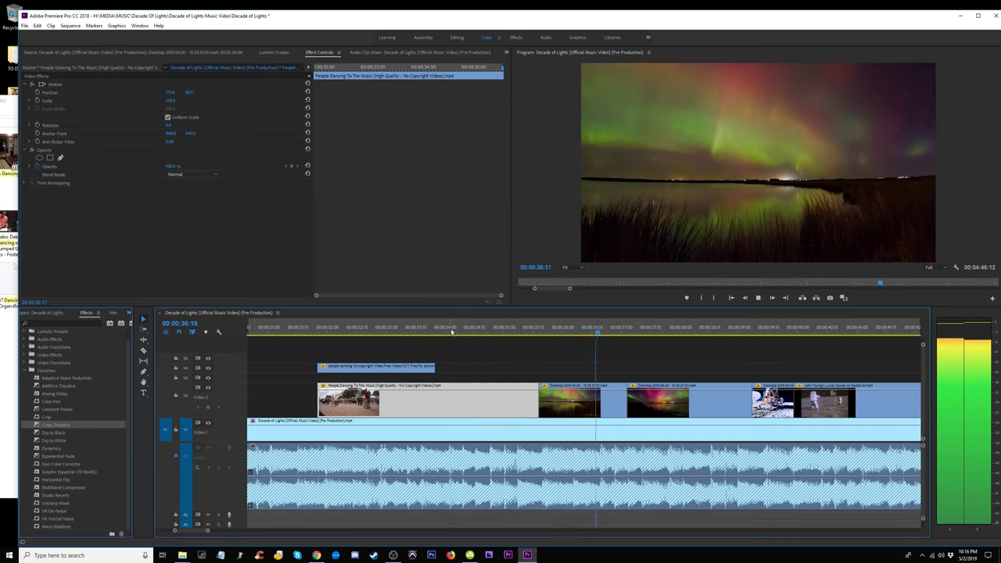
Move the short night dancing clip onto V3 above the first aurora clip near 00:00:35.
left_click(436, 330)
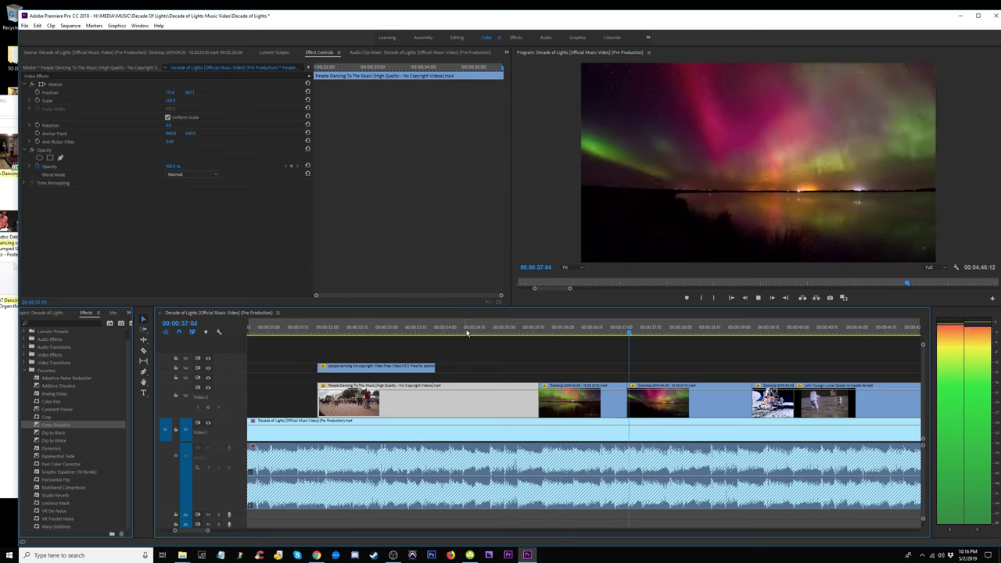
left_click(317, 330)
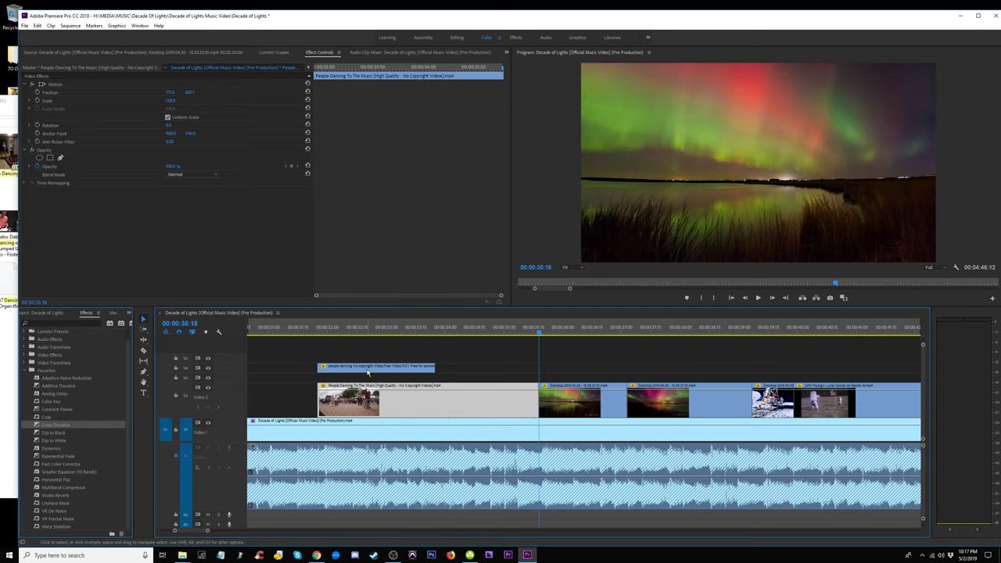
left_click(366, 372)
left_click_drag(468, 368, 579, 382)
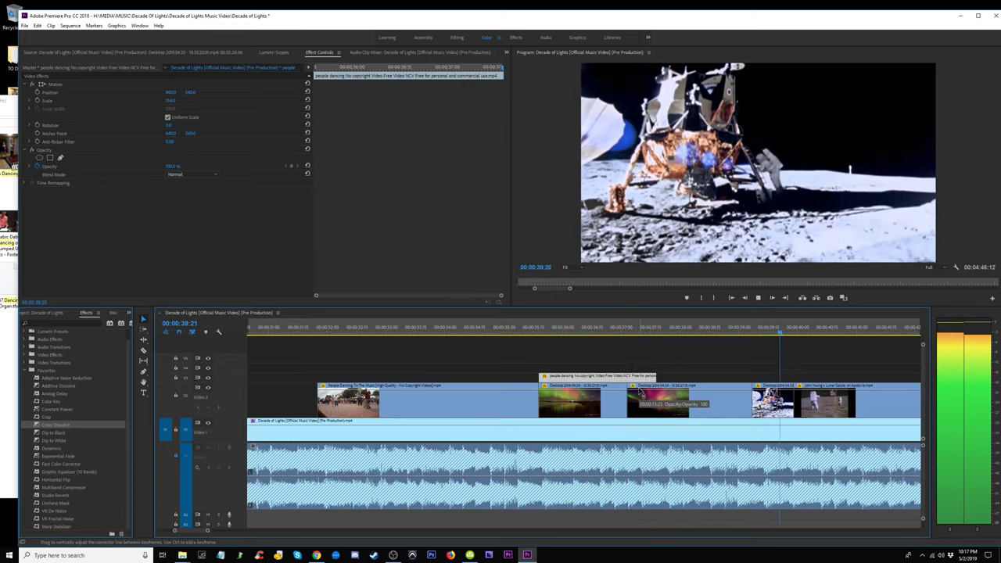
Move the first aurora clip from V2 up to V3 and trim its end shorter.
key("space")
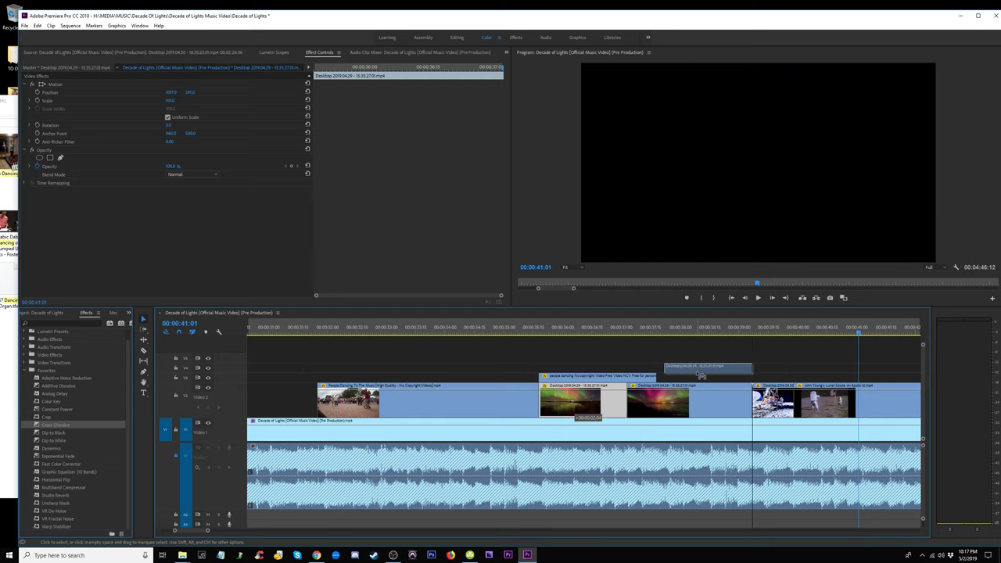
left_click_drag(582, 396, 700, 377)
left_click(653, 327)
key("space")
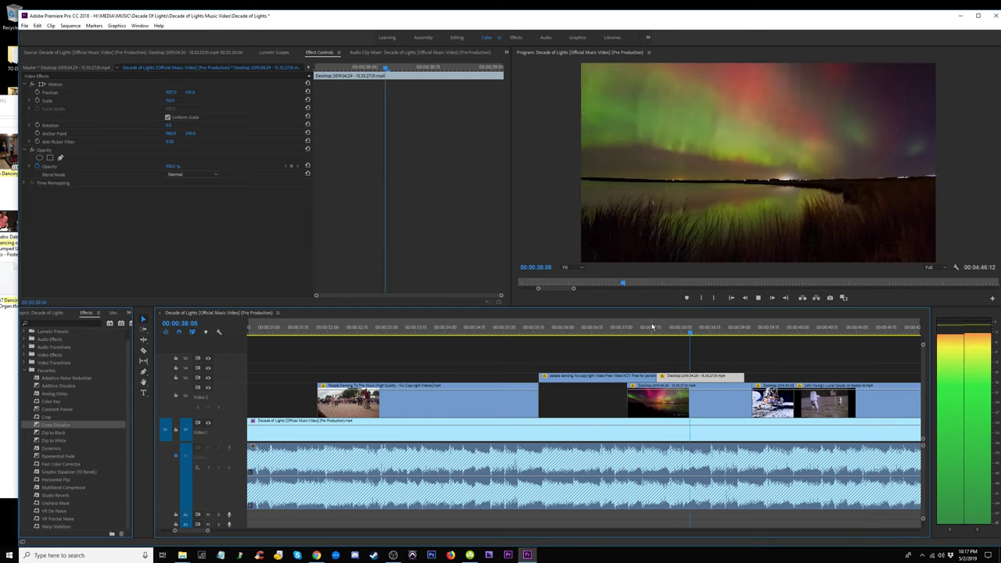
left_click_drag(743, 376, 708, 376)
key("space")
left_click(646, 327)
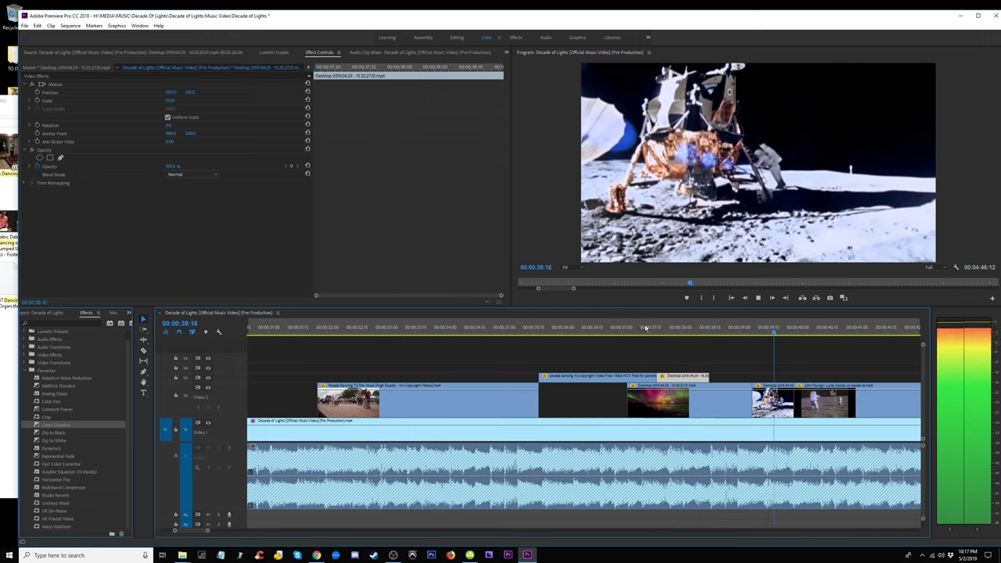
mouse_move(662, 327)
left_mouse_down()
mouse_move(721, 338)
mouse_move(632, 342)
left_mouse_up()
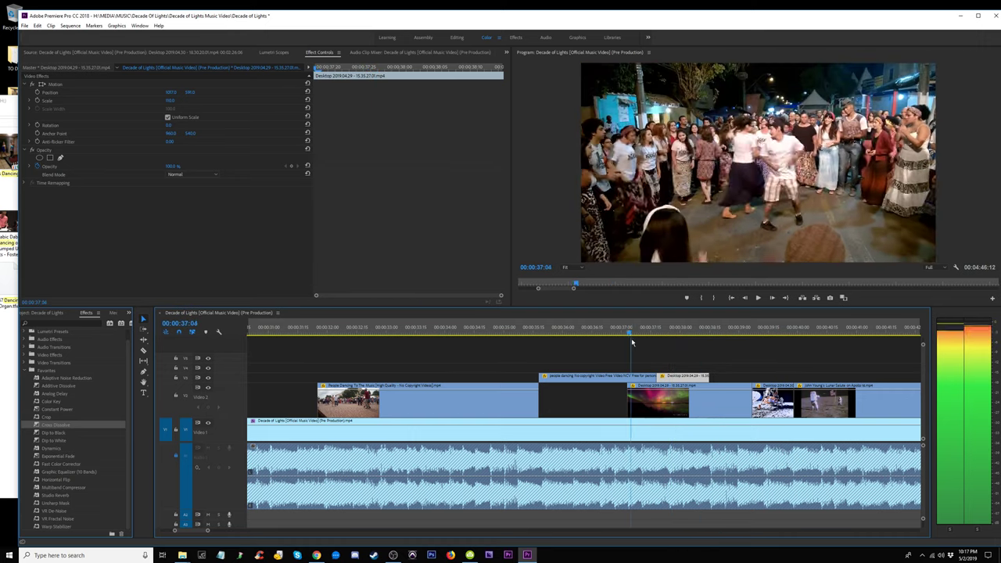
key("space")
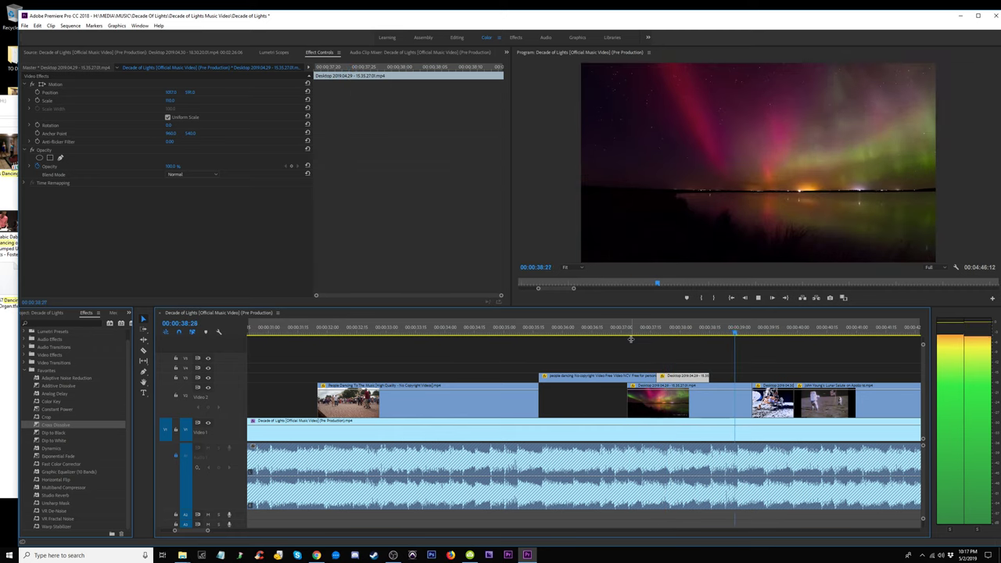
Move the lunar lander clip up to V3 near 00:00:39 and trim its end.
left_click(726, 330)
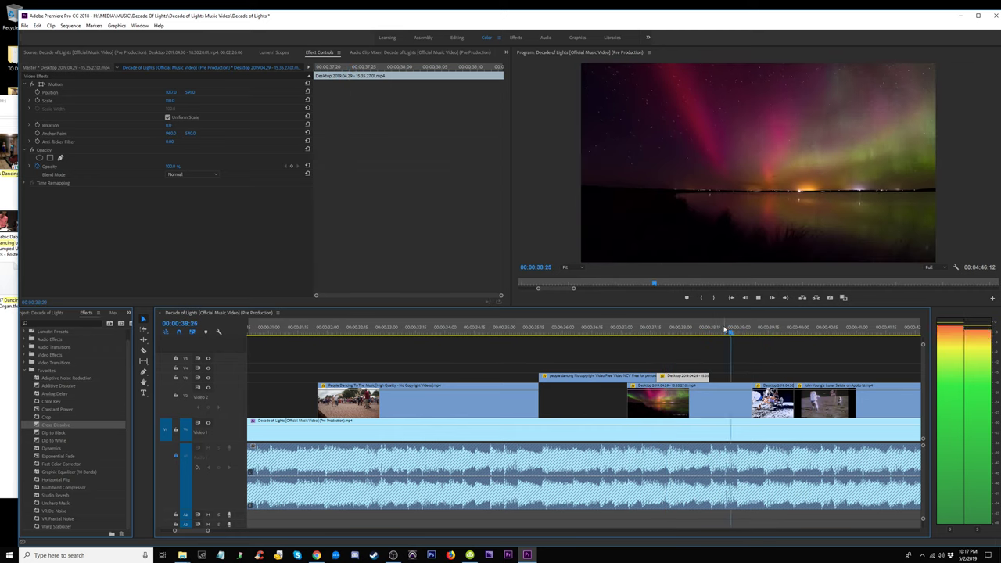
left_click_drag(783, 399, 785, 378)
key("space")
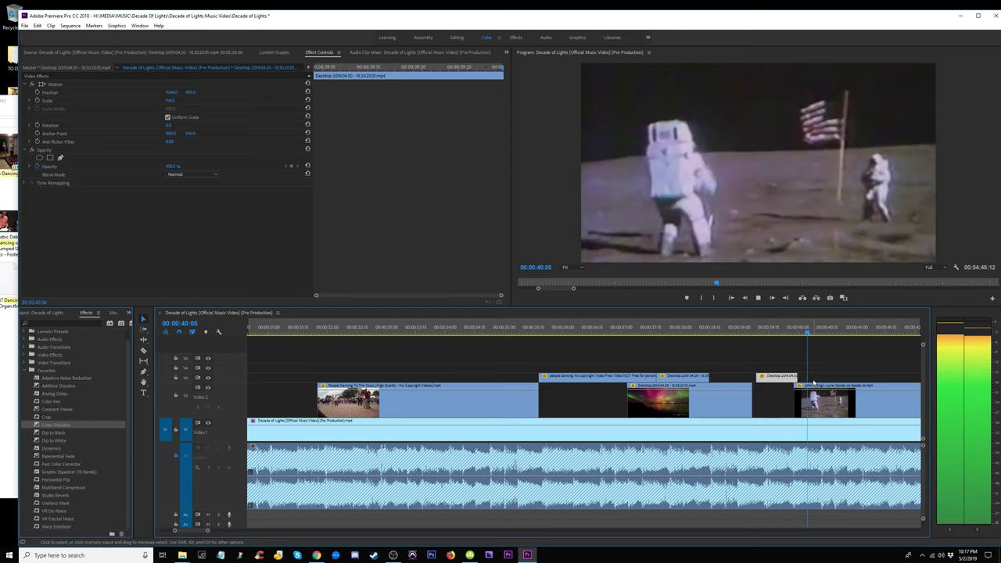
left_click(749, 328)
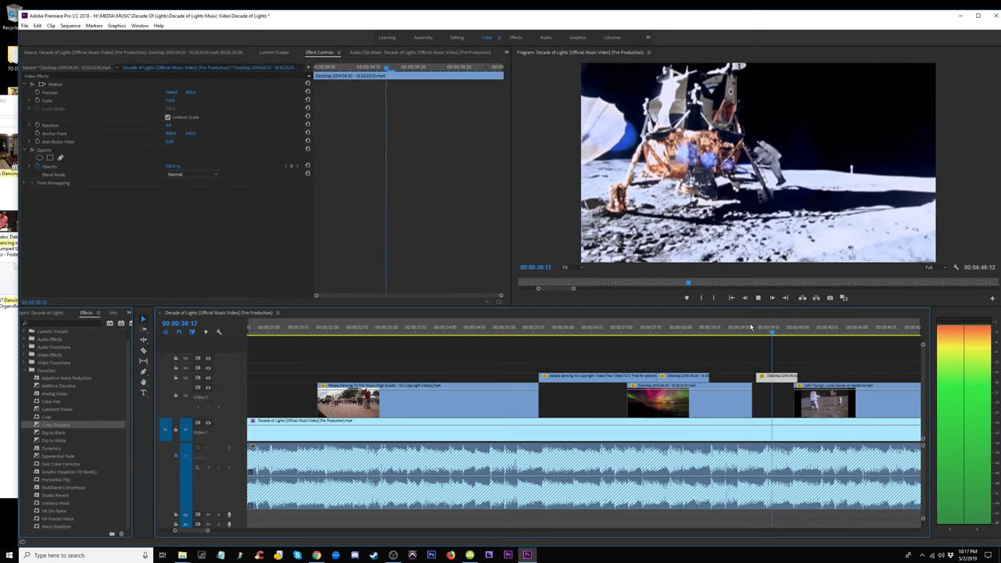
key("space")
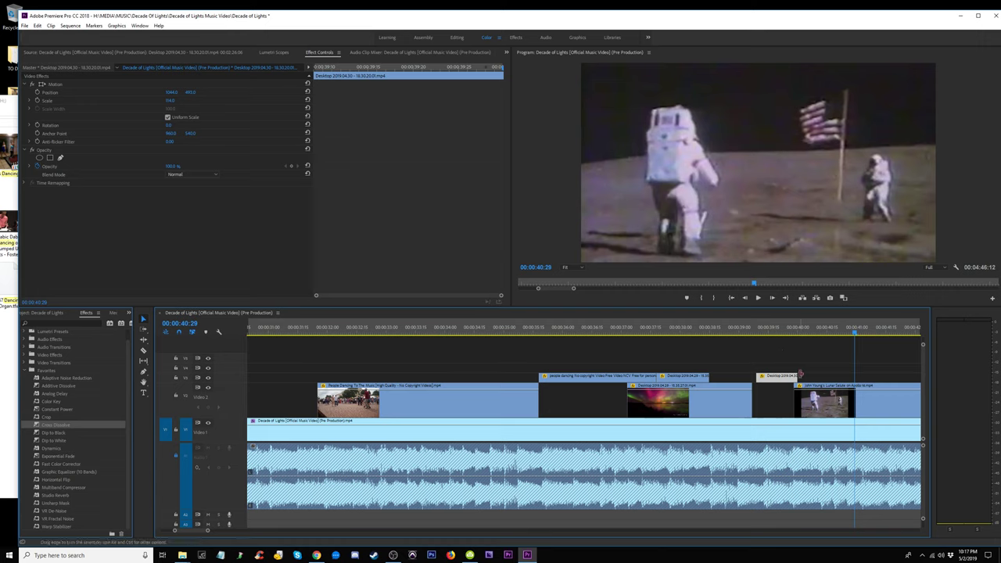
left_click_drag(800, 374, 808, 375)
left_click(771, 329)
Review the trimmed section, replaying from about 00:00:43 and 00:00:34.
key("space")
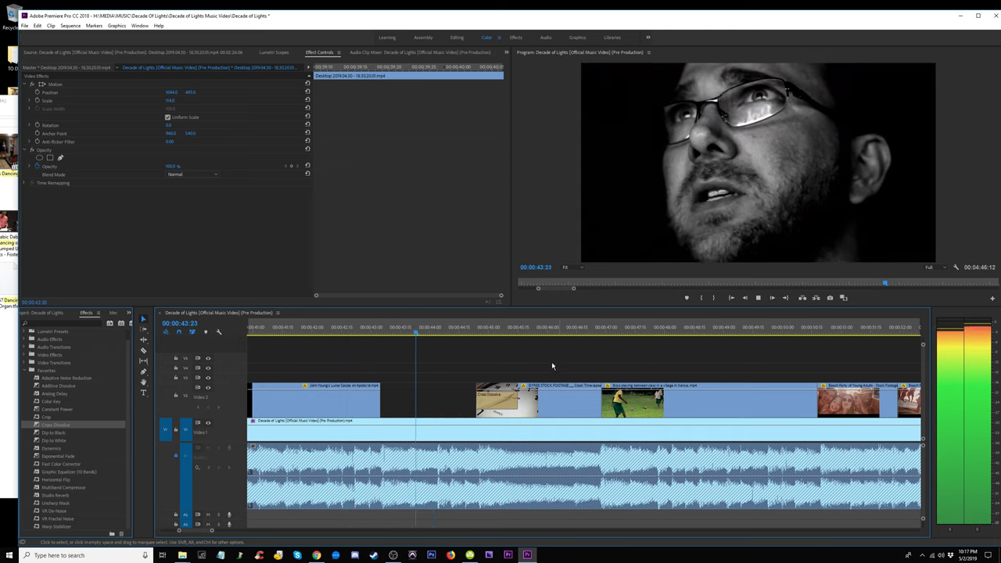
left_click(400, 328)
key("space")
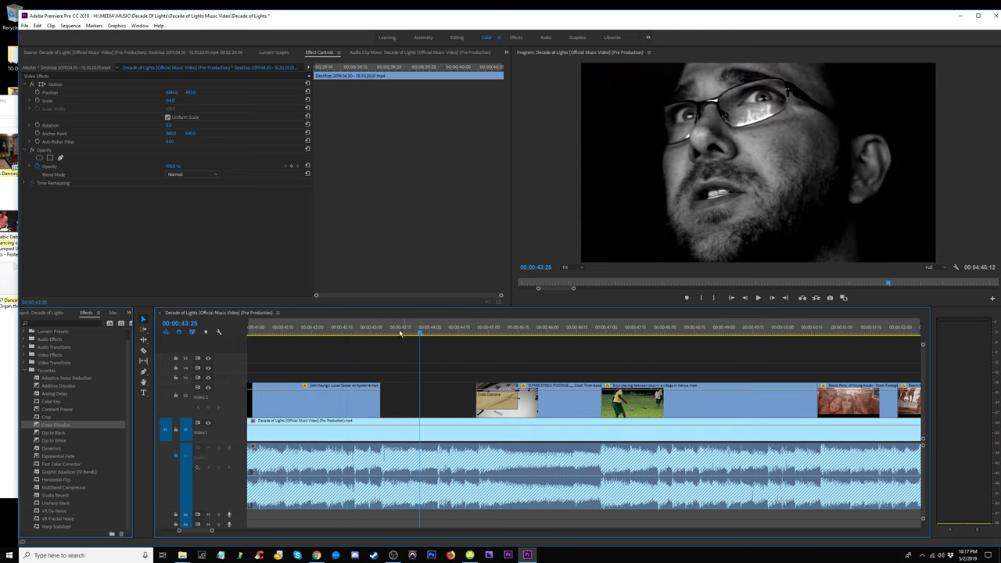
key("space")
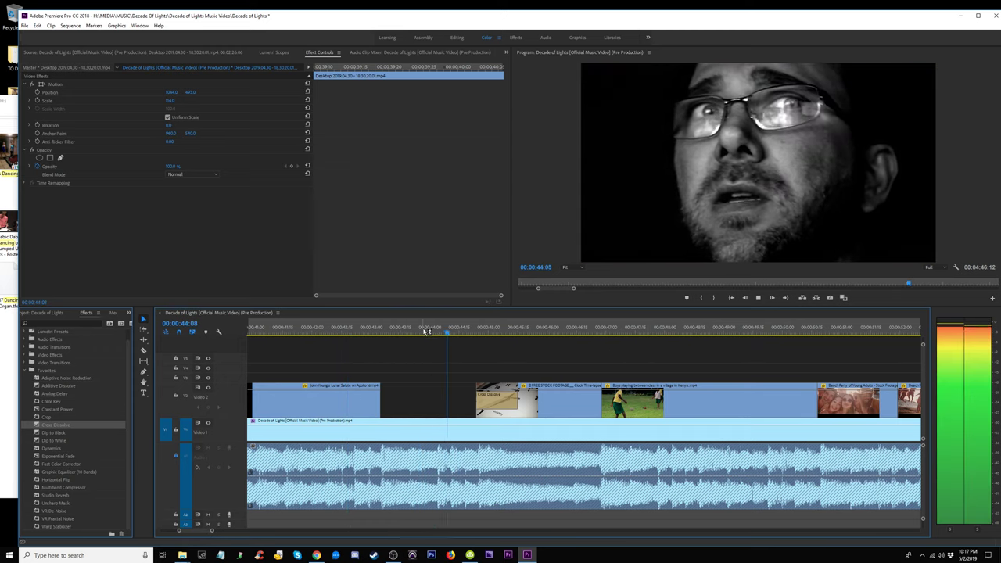
left_click(379, 328)
key("space")
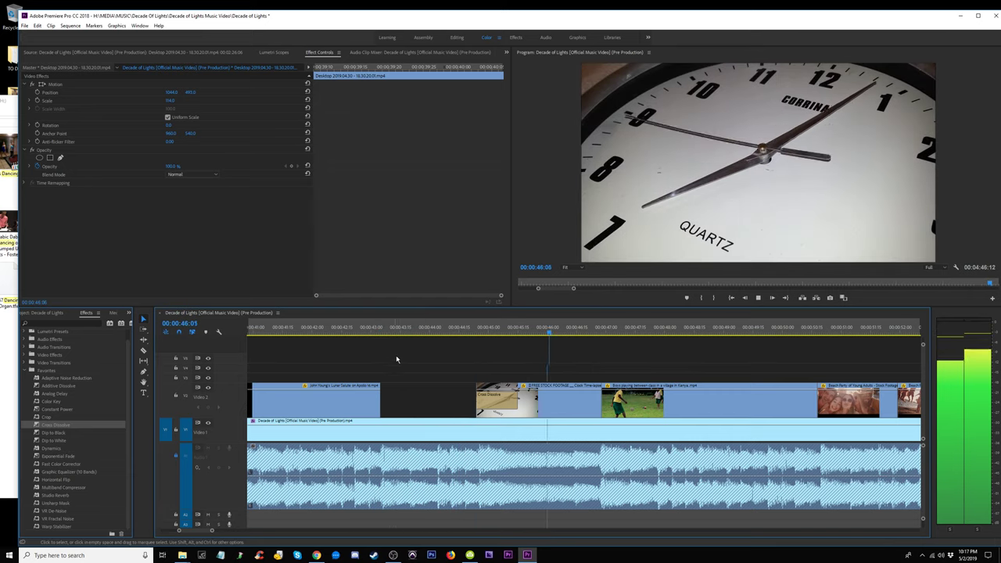
key("minus")
key("minus")
left_click(413, 336)
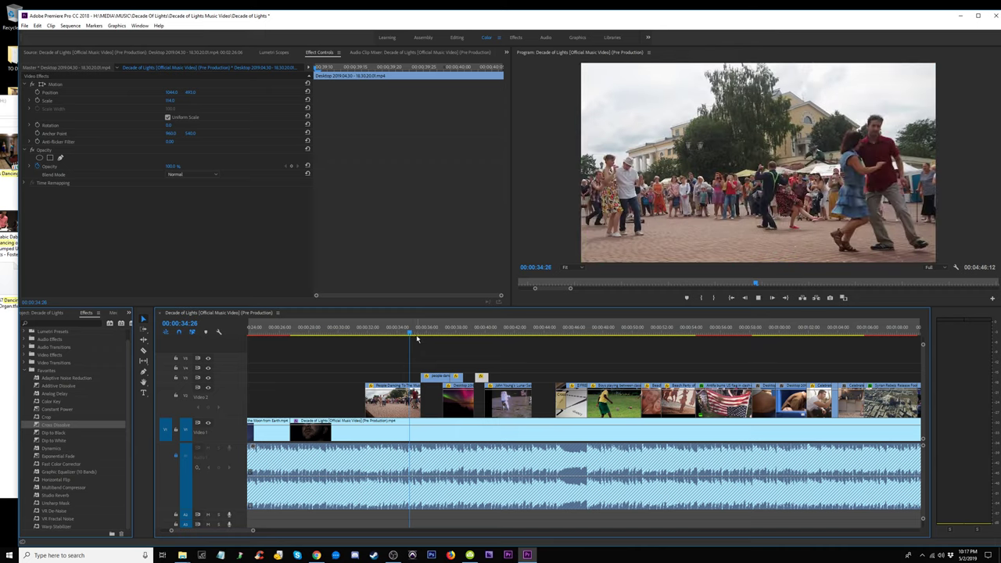
key("space")
key("equal")
key("equal")
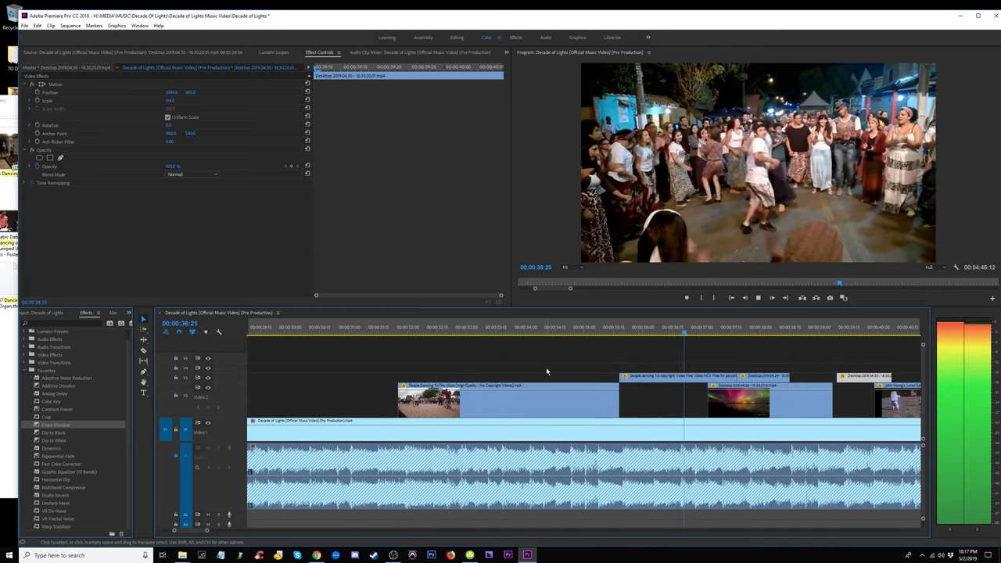
key("space")
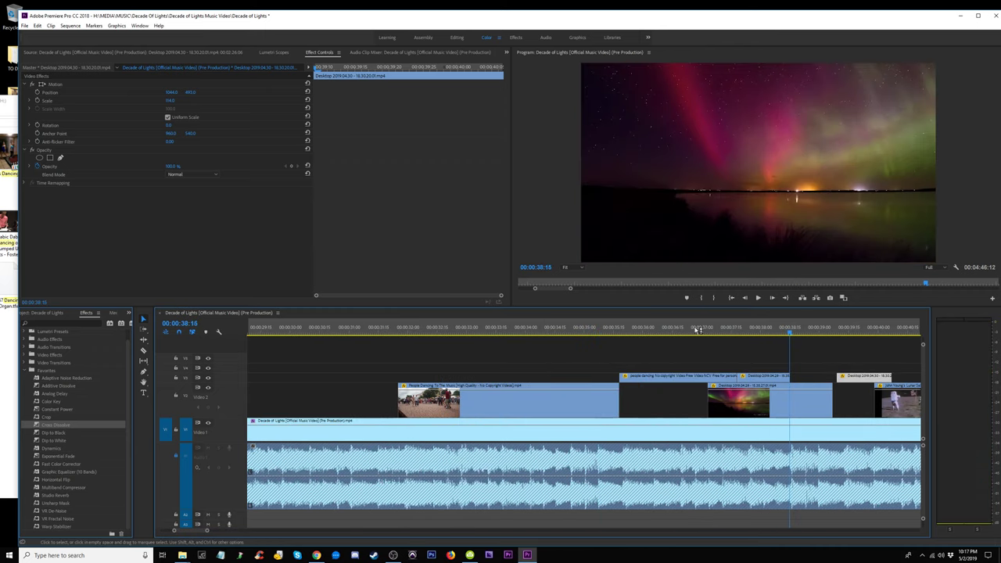
mouse_move(697, 330)
left_mouse_down()
mouse_move(726, 345)
mouse_move(727, 333)
left_mouse_up()
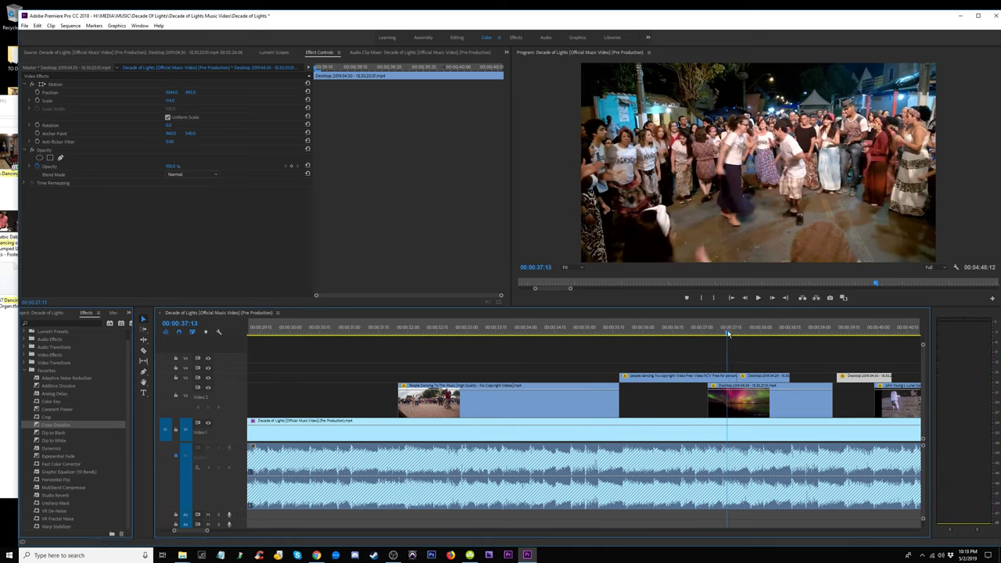
Move the lunar lander and people dancing clips from V3 down onto V2.
left_click(769, 378)
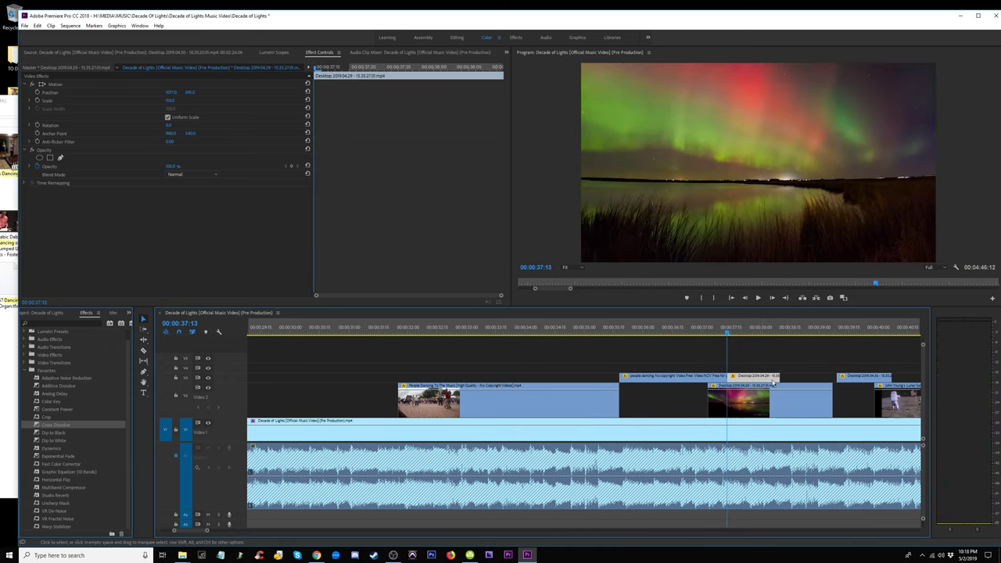
key("space")
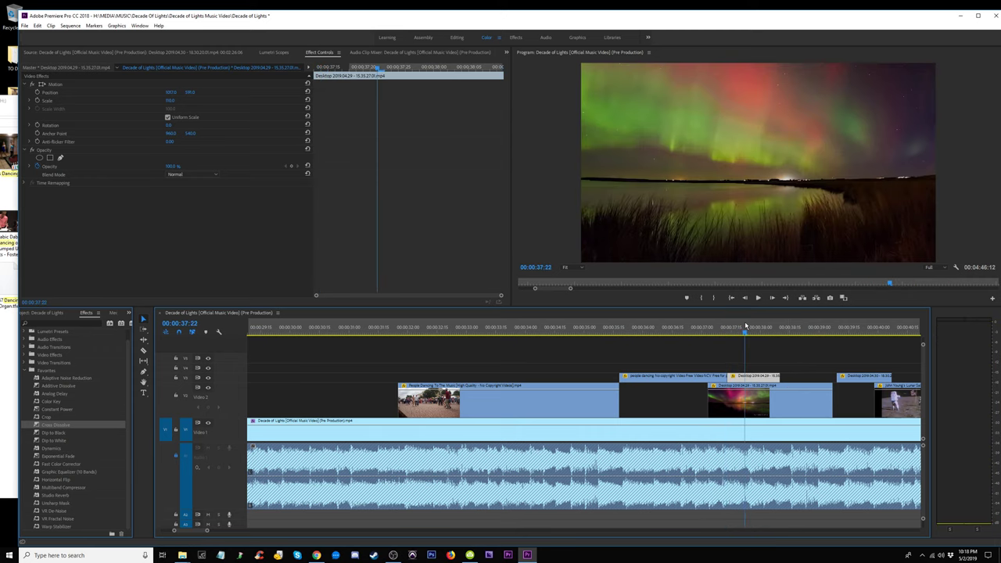
key("space")
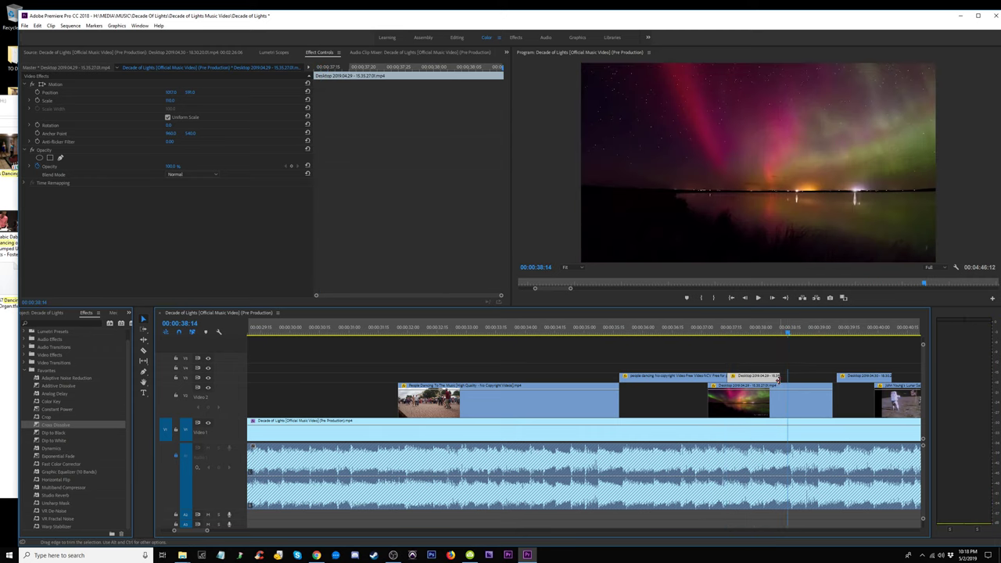
left_click(771, 331)
key("space")
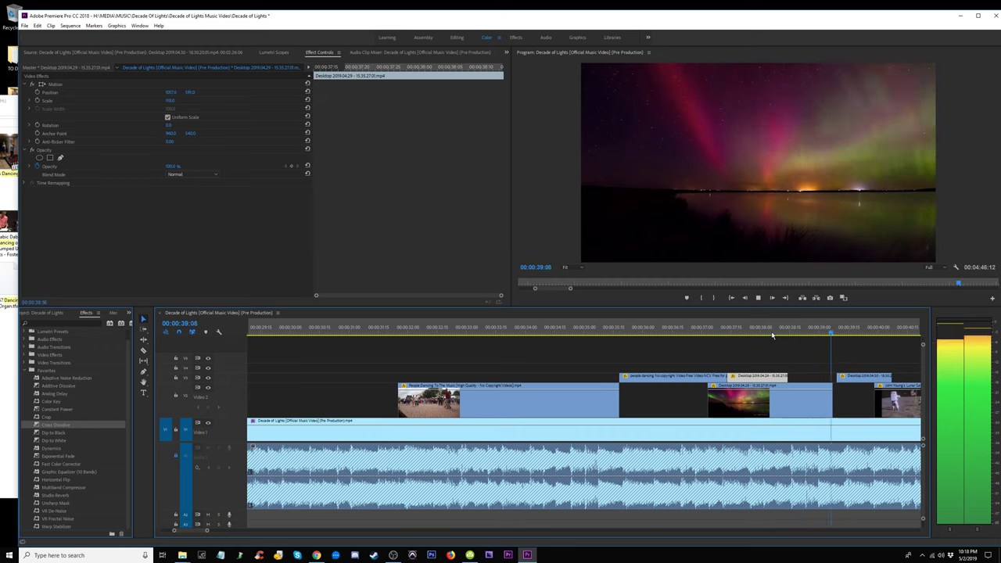
key("space")
left_click_drag(838, 377, 834, 385)
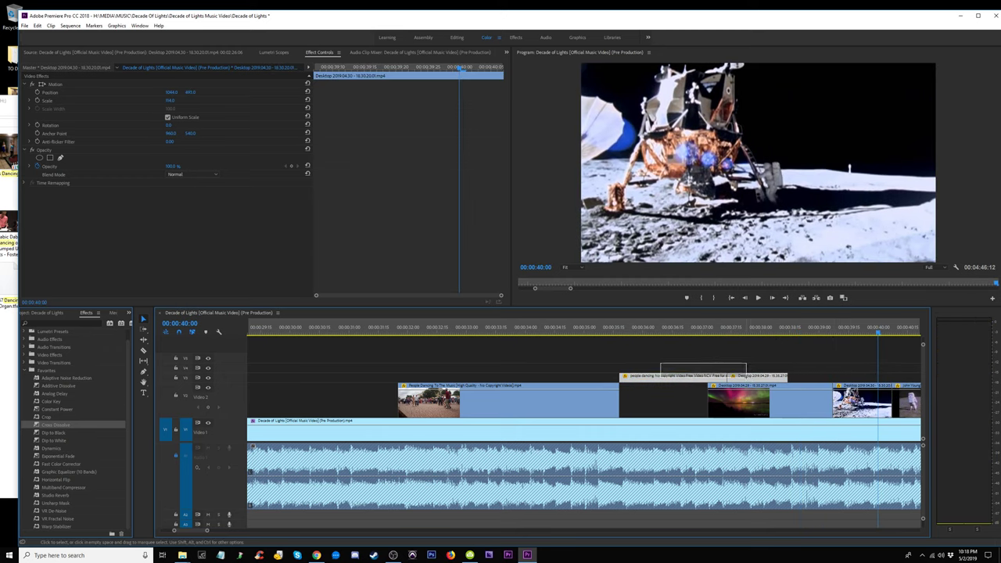
left_click_drag(704, 370, 673, 401)
left_click(368, 332)
key("space")
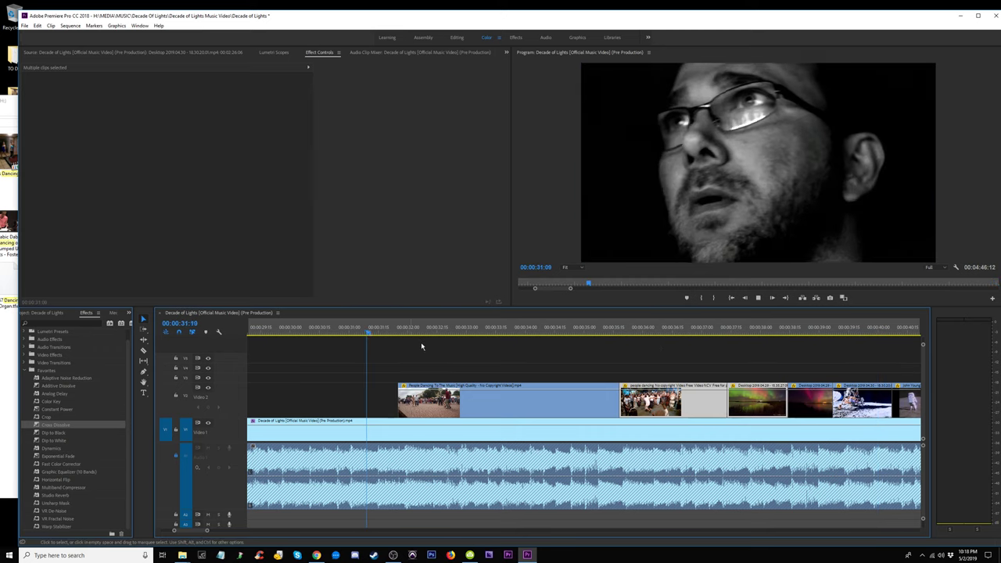
Replay the sequence from about 00:00:30 with the timeline zoomed out.
left_click(332, 334)
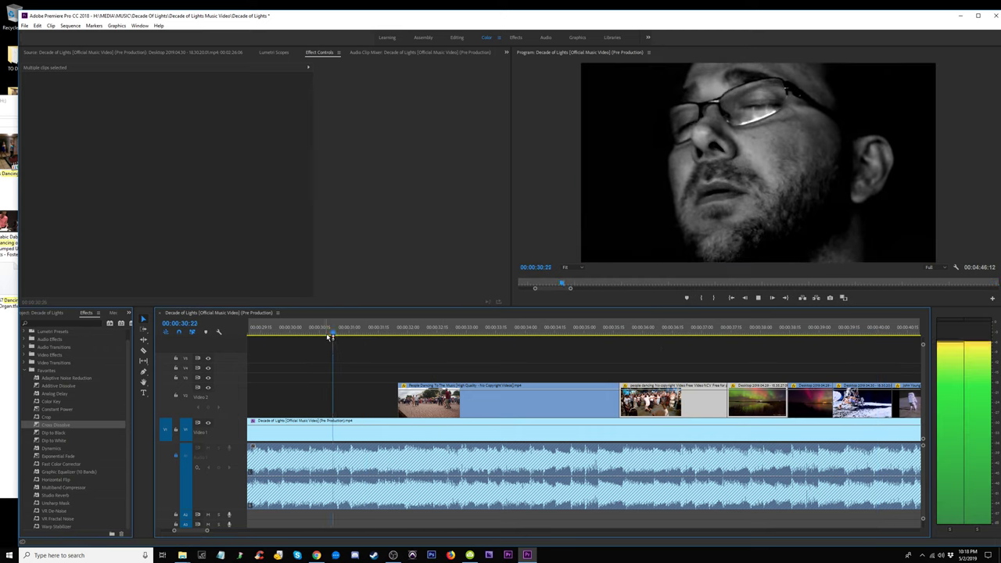
key("minus")
key("minus")
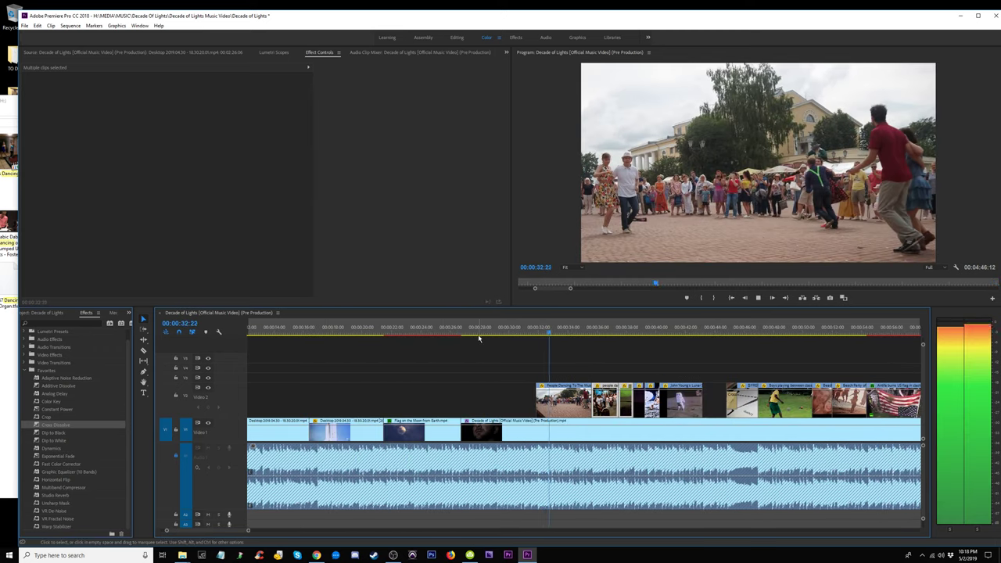
left_click(450, 332)
key("minus")
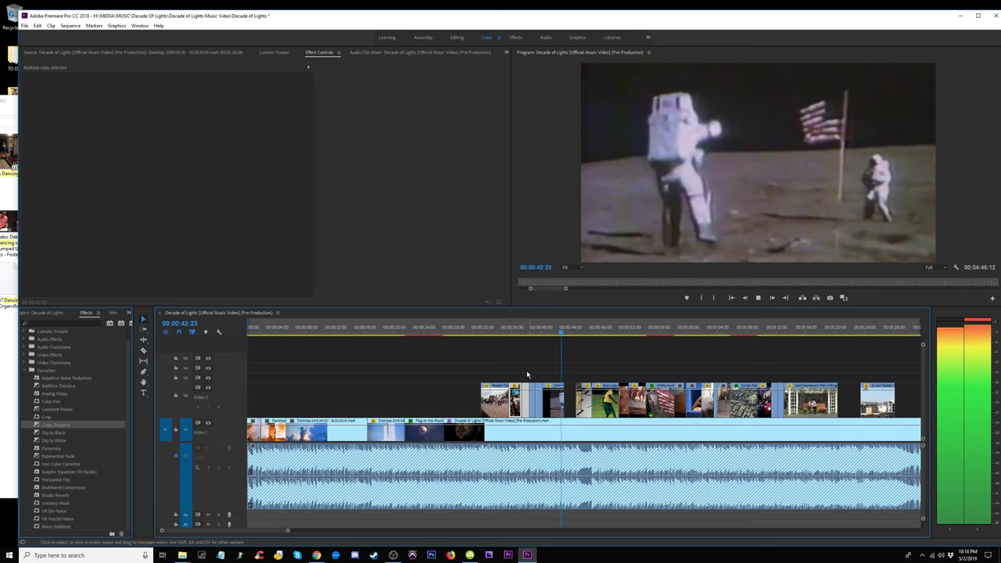
key("equal")
key("equal")
key("equal")
key("space")
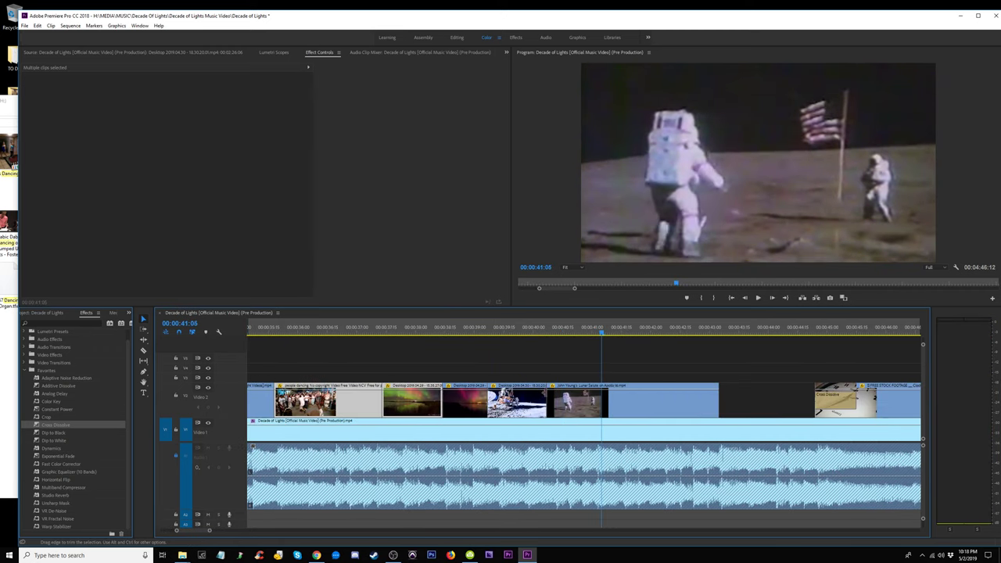
Lengthen the lunar lander clip and trim John Young's Lunar Salute start to close the gap.
left_click_drag(550, 405, 571, 398)
left_click_drag(558, 329, 569, 334)
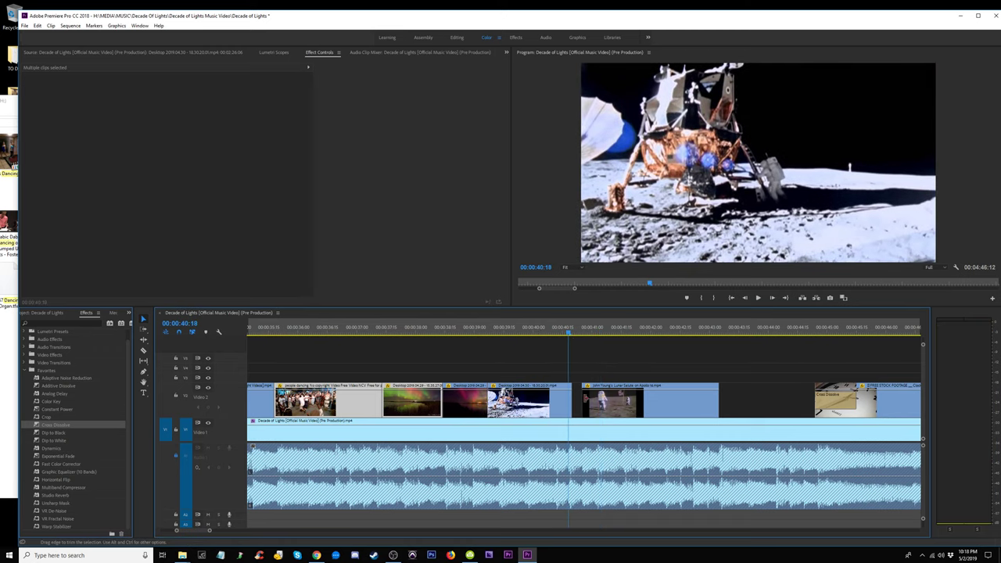
key("space")
left_click(462, 332)
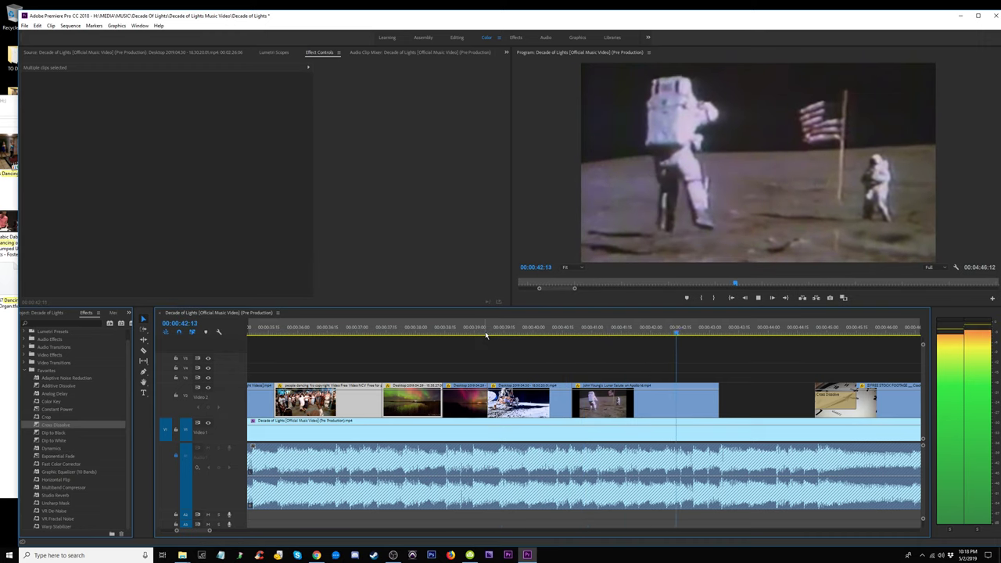
key("space")
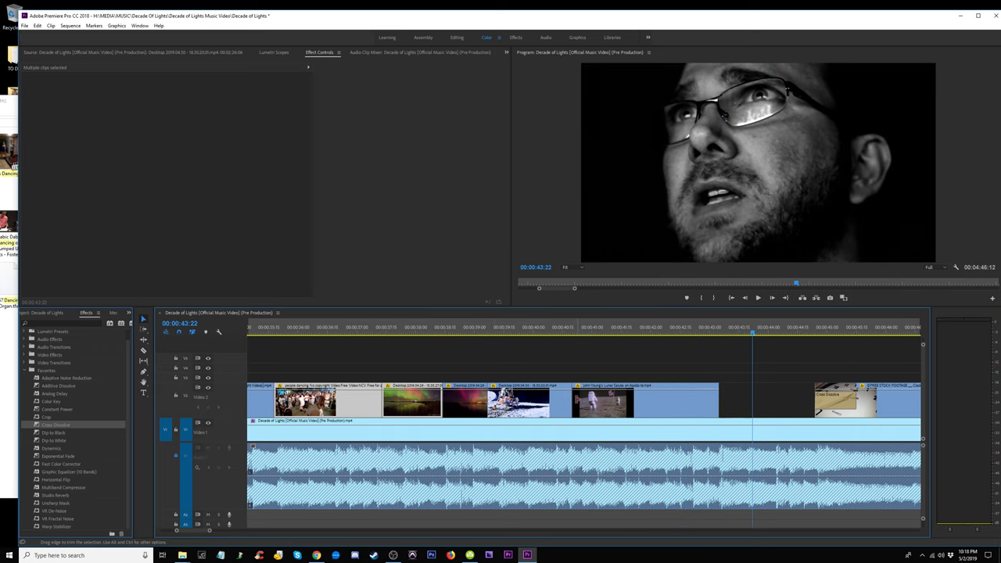
left_click_drag(572, 401, 573, 407)
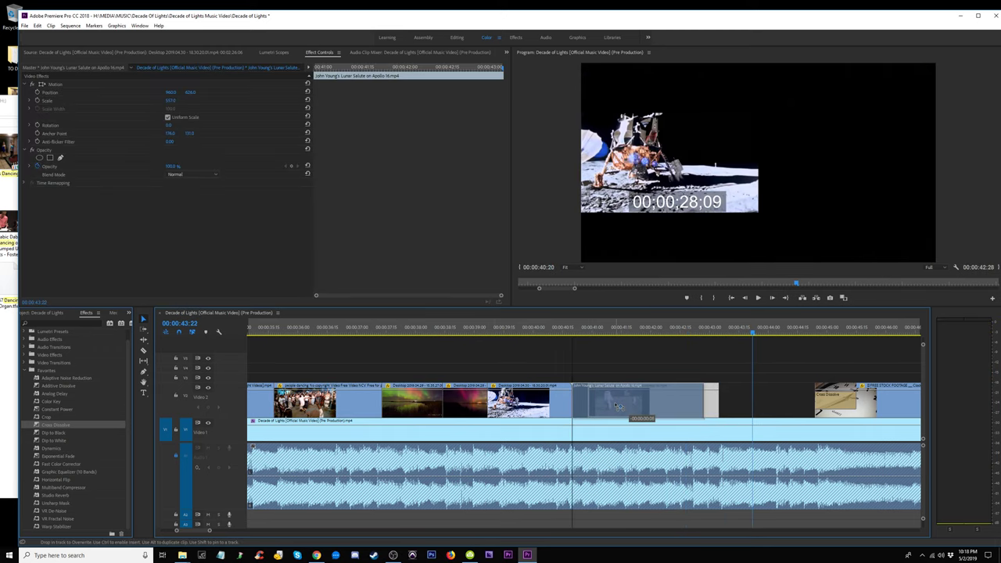
left_click(555, 332)
key("space")
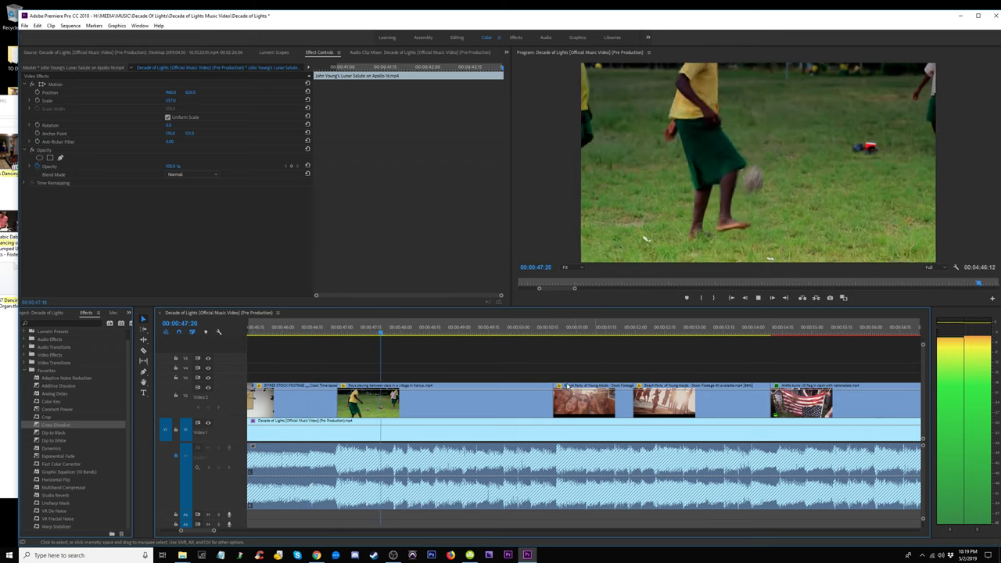
Marquee-select the V2 footage clips and set the playhead at 00:00:32:19.
key("minus")
key("minus")
left_click_drag(448, 366, 305, 407)
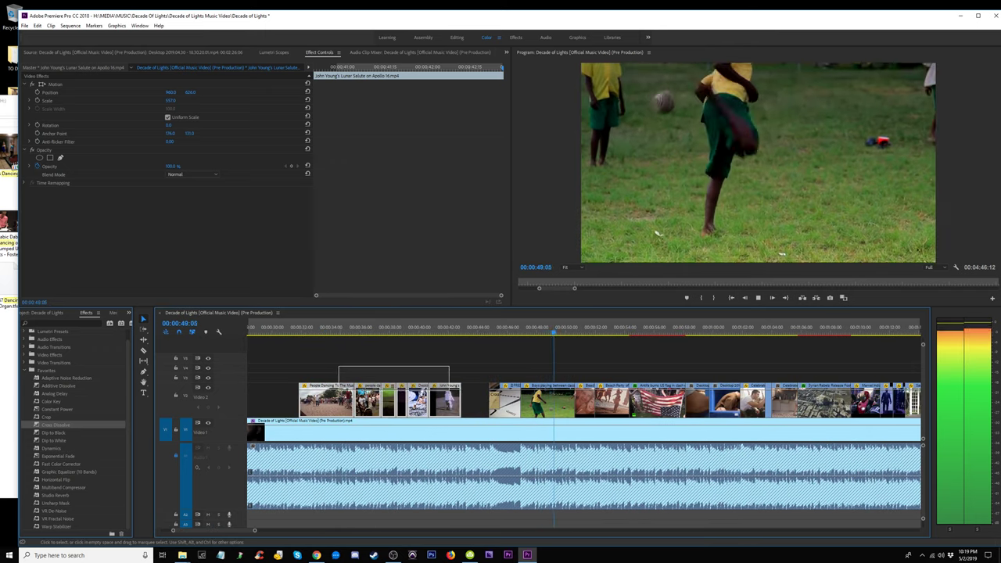
left_click(312, 330)
key("equal")
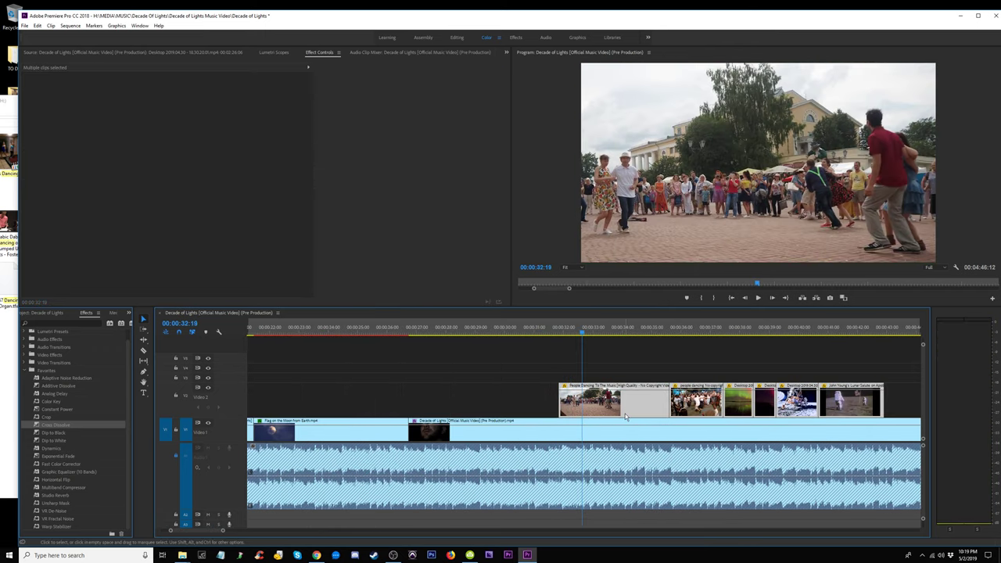
key("minus")
key("minus")
key("minus")
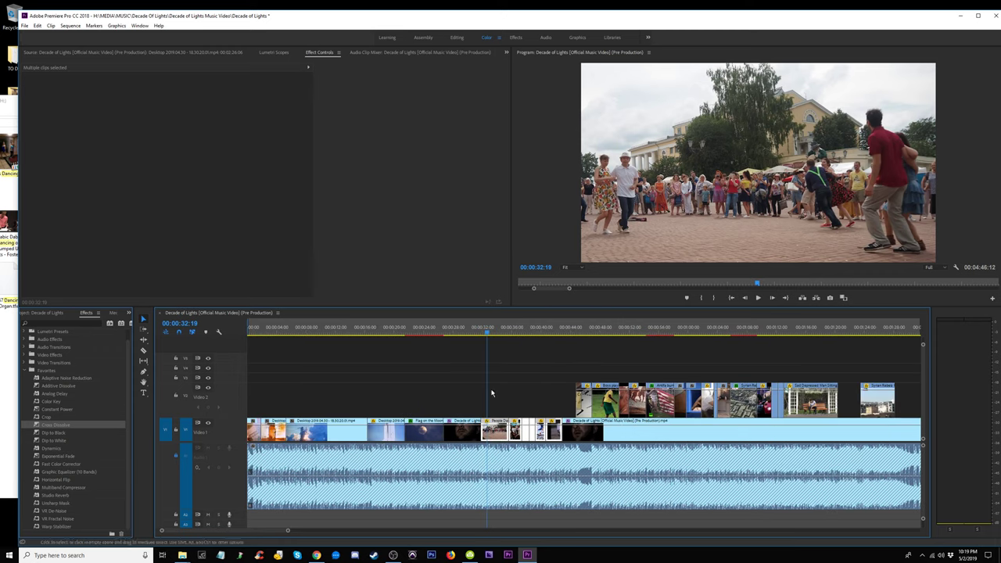
key("minus")
key("minus")
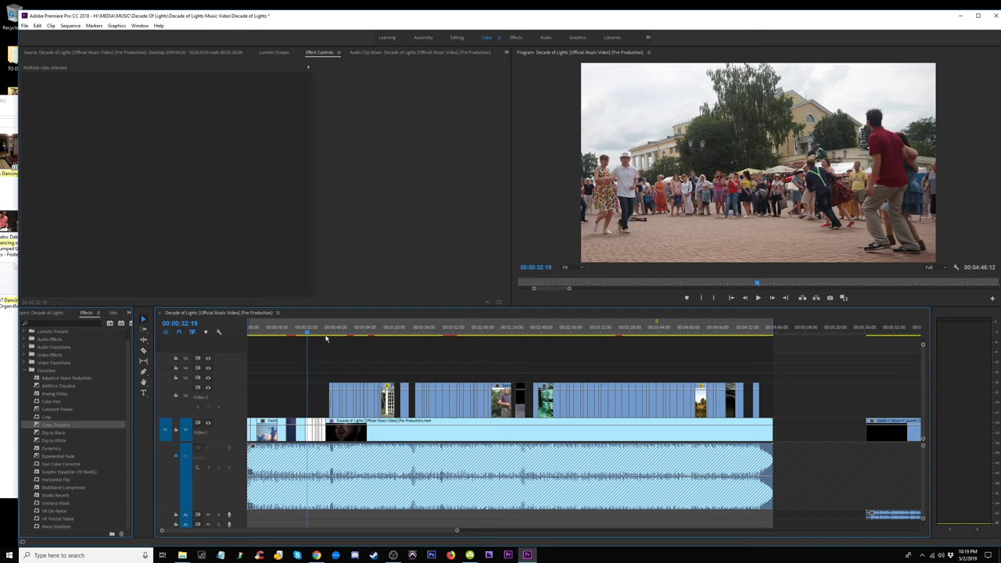
Review the flag footage and save the project.
left_click(868, 332)
left_click(349, 331)
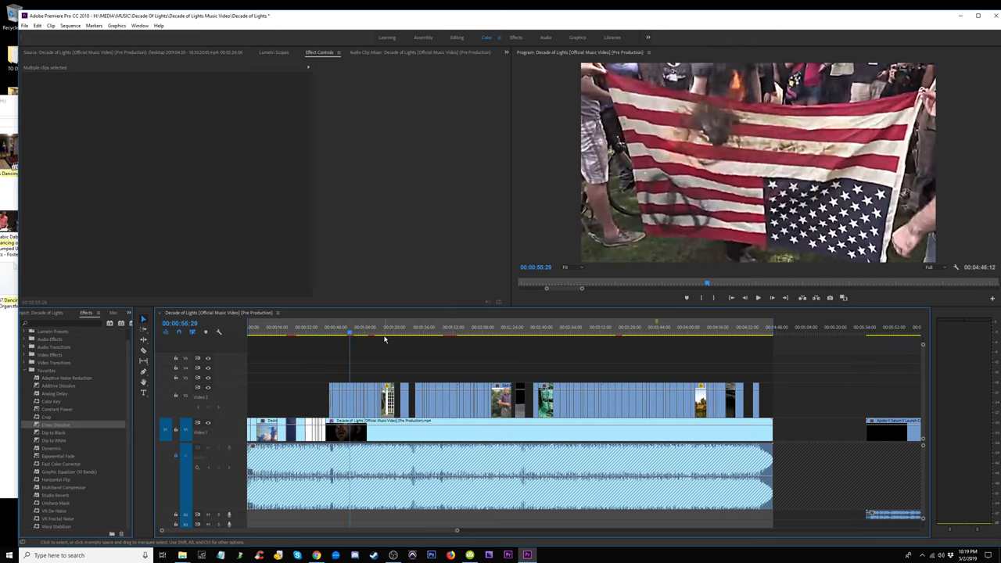
key("minus")
key("ctrl+s")
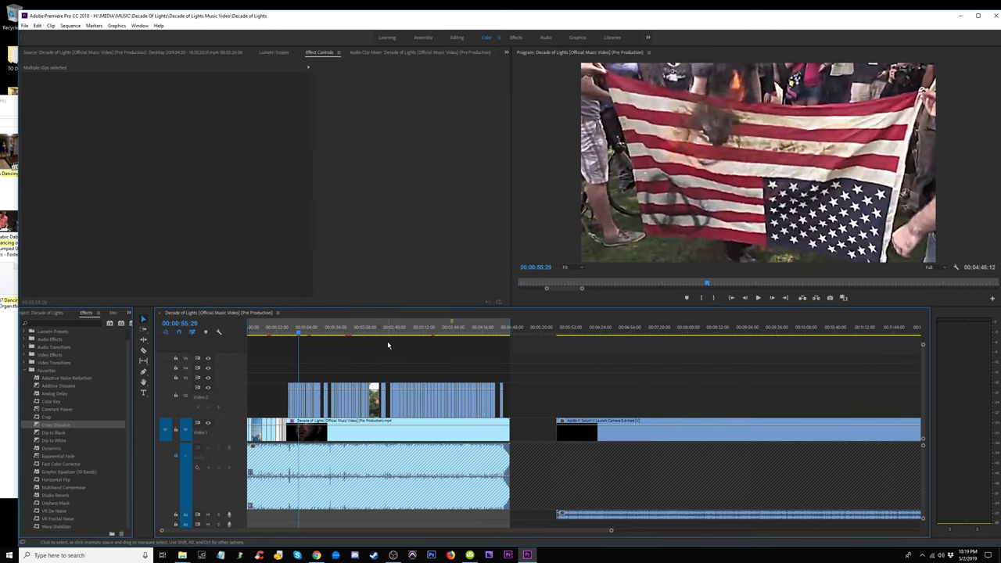
left_click(278, 330)
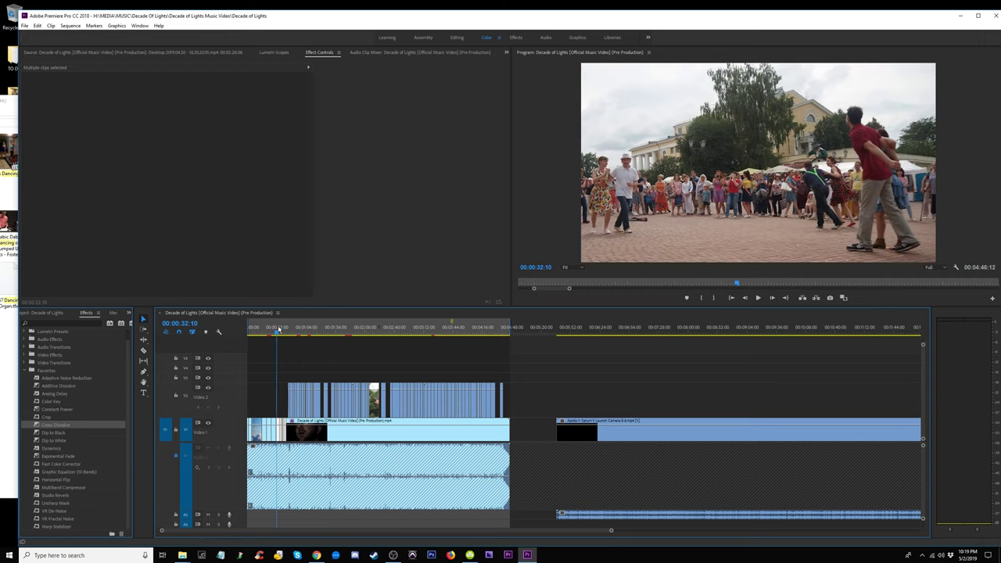
key("Right")
key("Right")
key("Right")
key("=")
key("=")
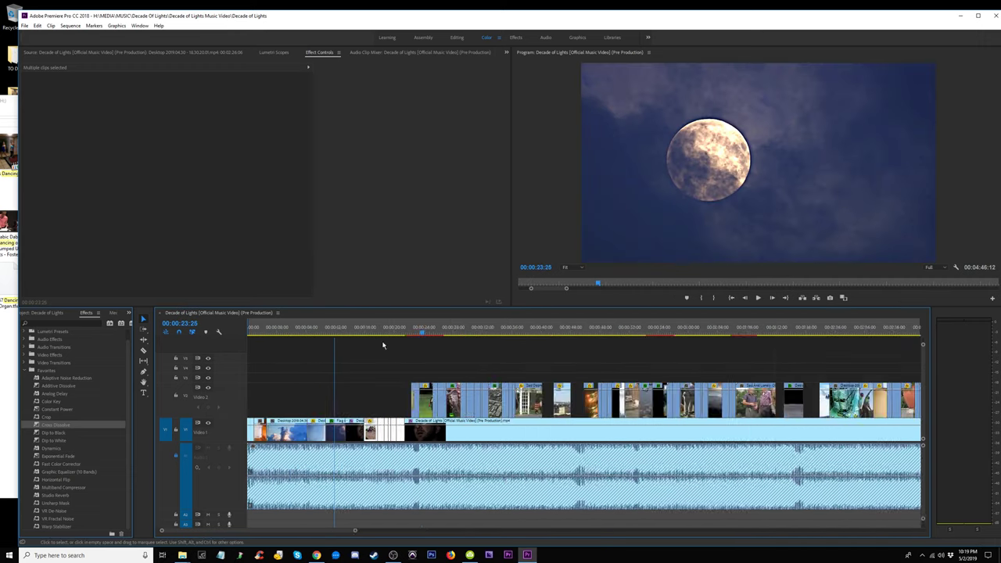
key("=")
key("=")
left_click(638, 335)
Delete the KAGUYA clip from the upper track.
key("minus")
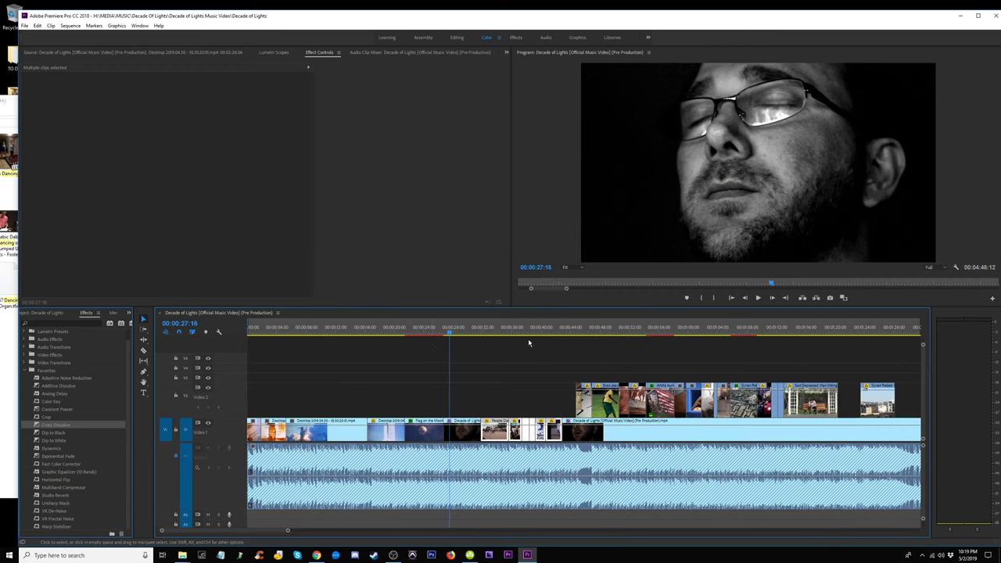
left_click(421, 334)
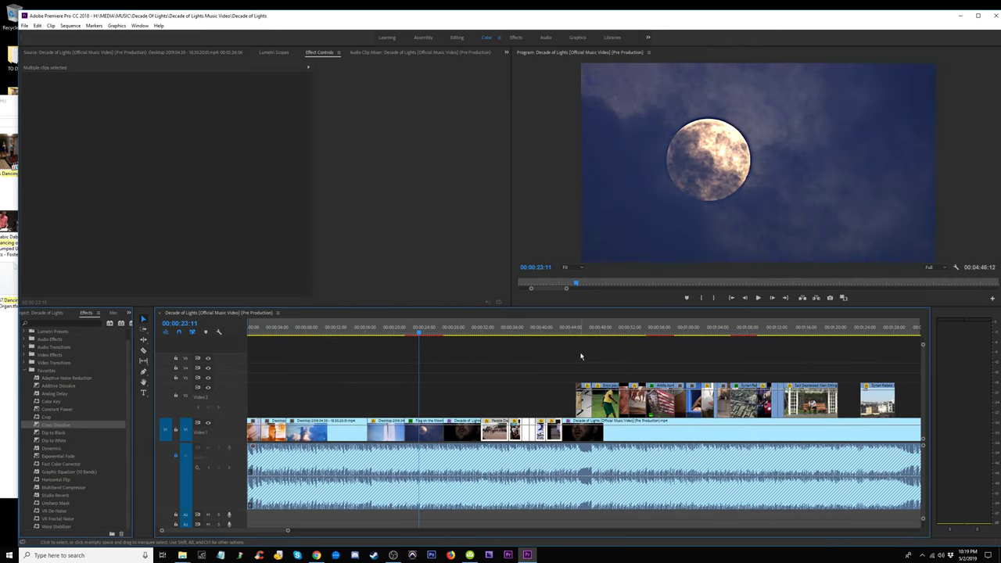
key("minus")
key("minus")
key("minus")
left_click(655, 328)
key("minus")
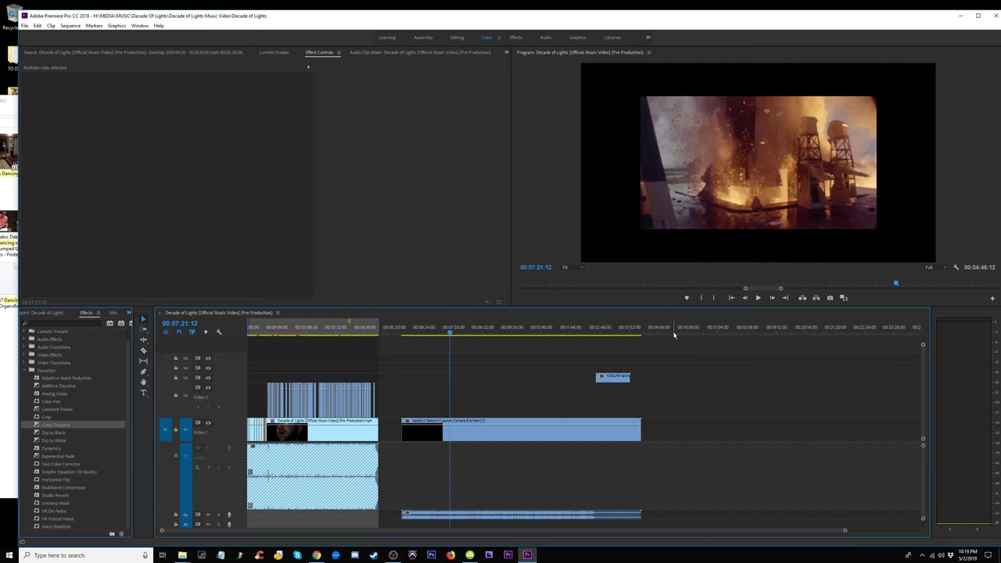
left_click_drag(597, 335, 617, 334)
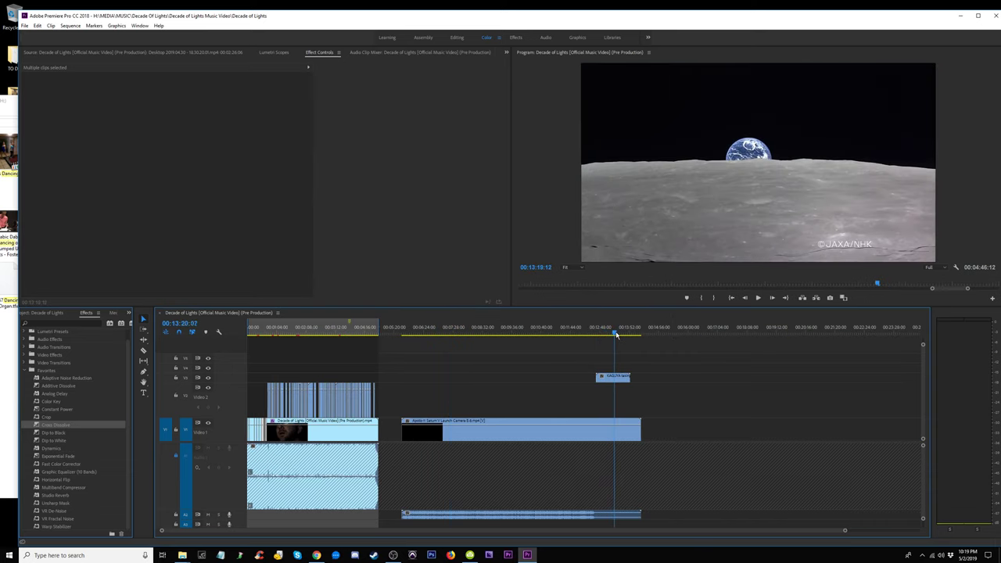
left_click(613, 377)
key("Delete")
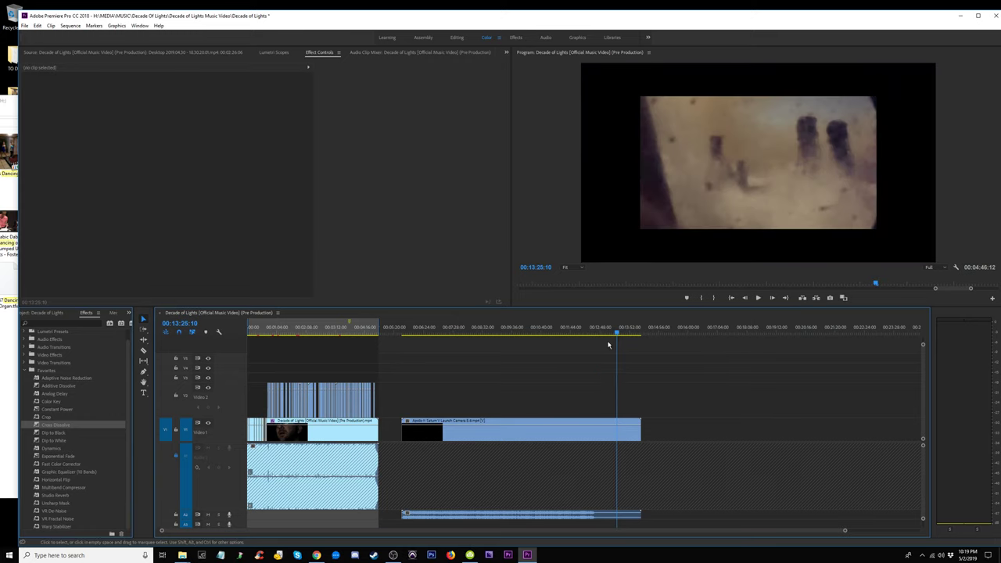
Delete the Apollo launch clip's audio.
mouse_move(618, 336)
left_mouse_down()
mouse_move(638, 335)
mouse_move(505, 338)
left_mouse_up()
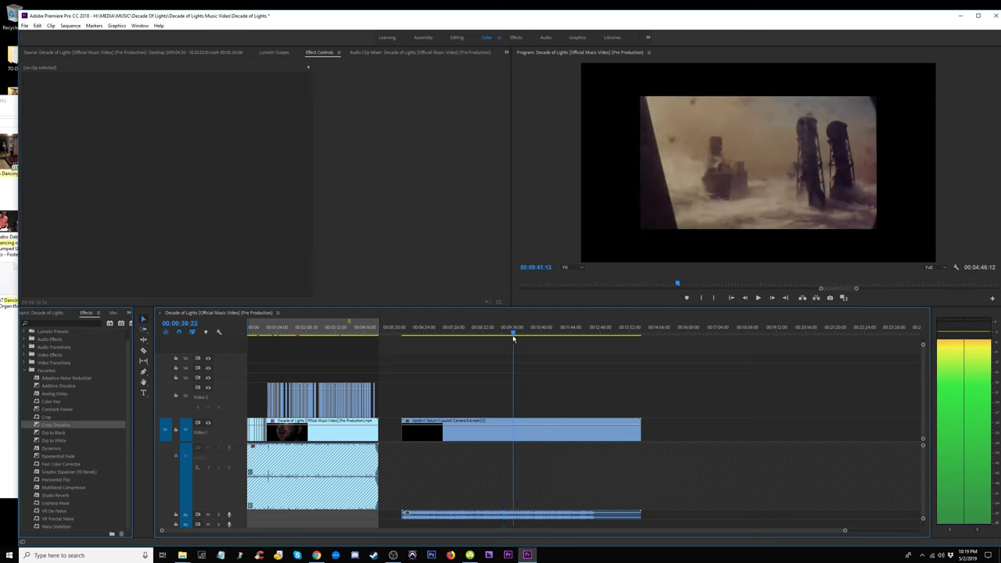
left_click(512, 437)
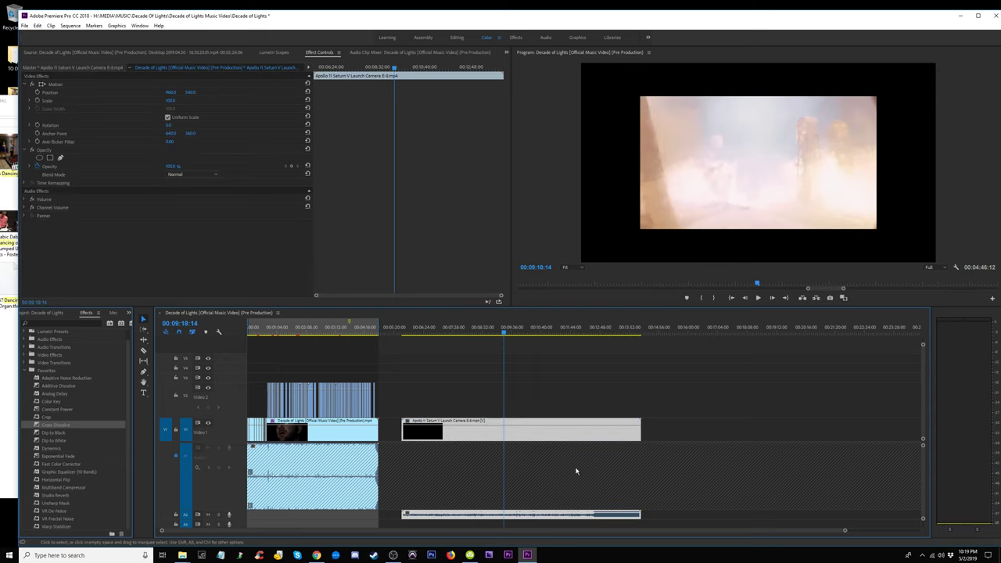
left_click(663, 516)
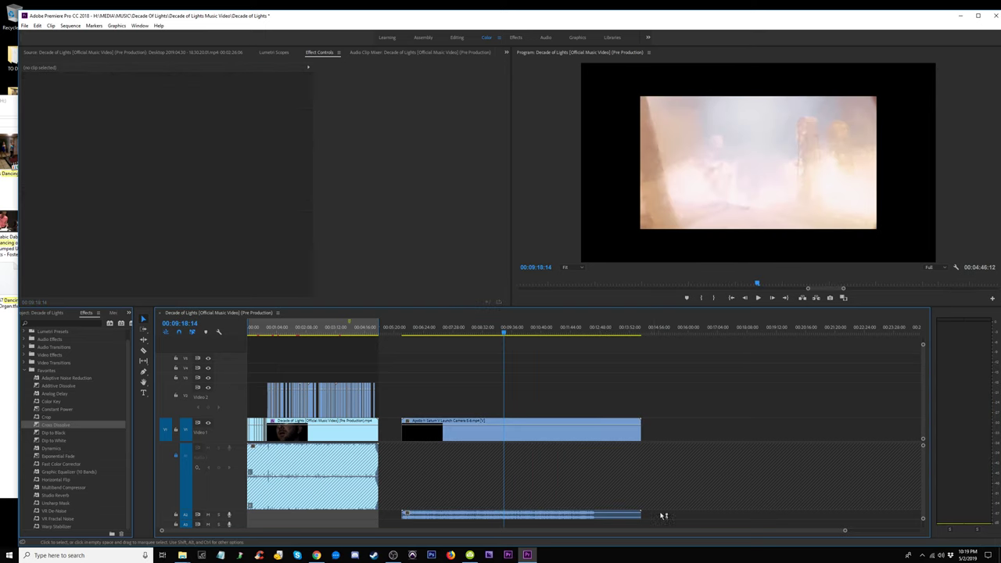
left_click(563, 518)
key("Delete")
Scale the Apollo launch footage up to fill the frame and scrub through it.
left_click(470, 430)
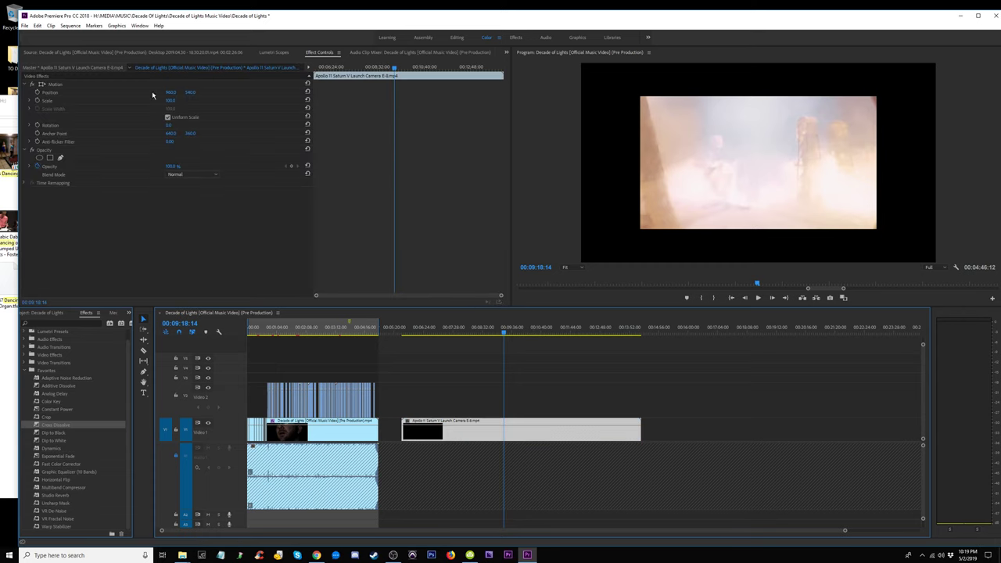
left_click_drag(168, 101, 204, 101)
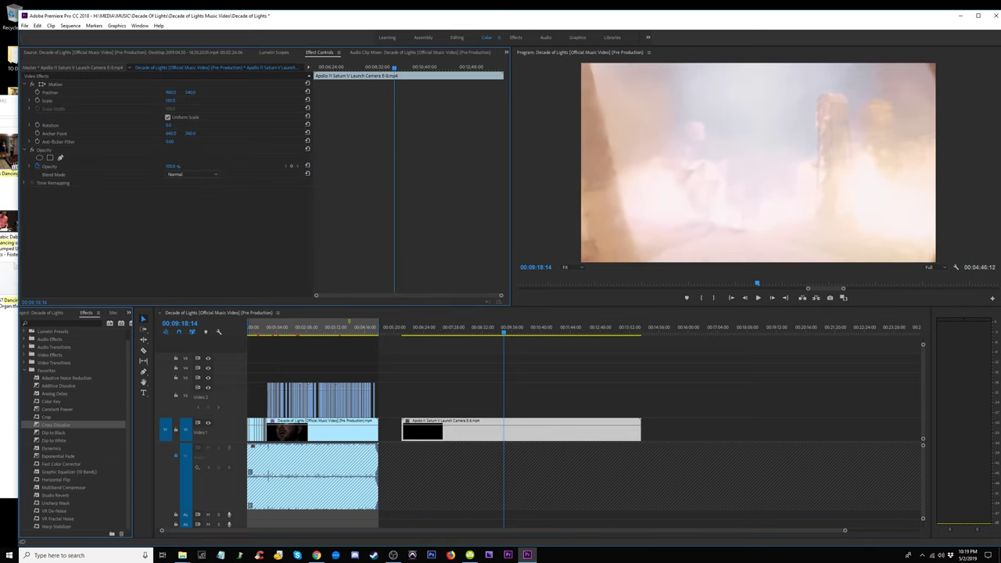
left_click(535, 329)
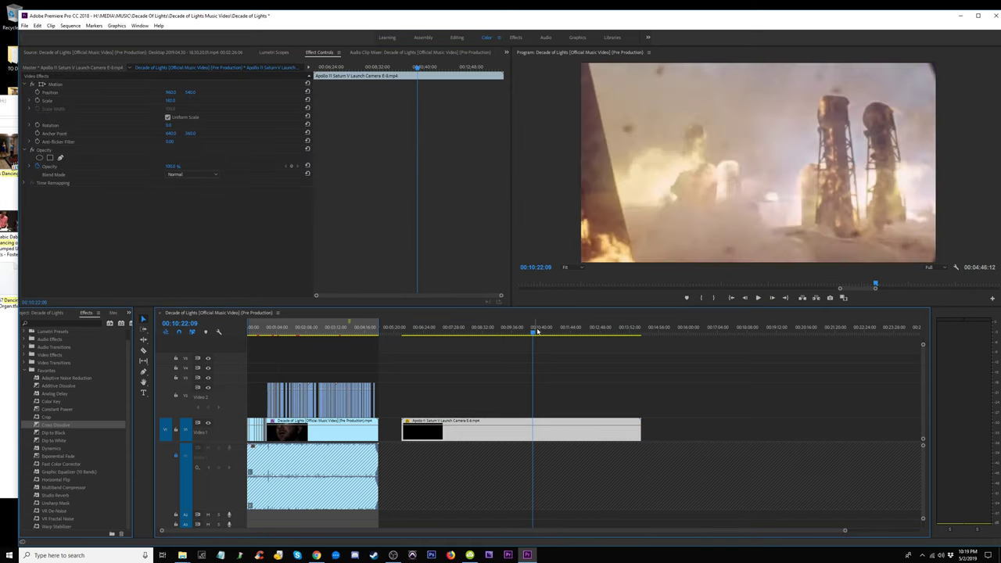
left_click_drag(546, 329, 631, 343)
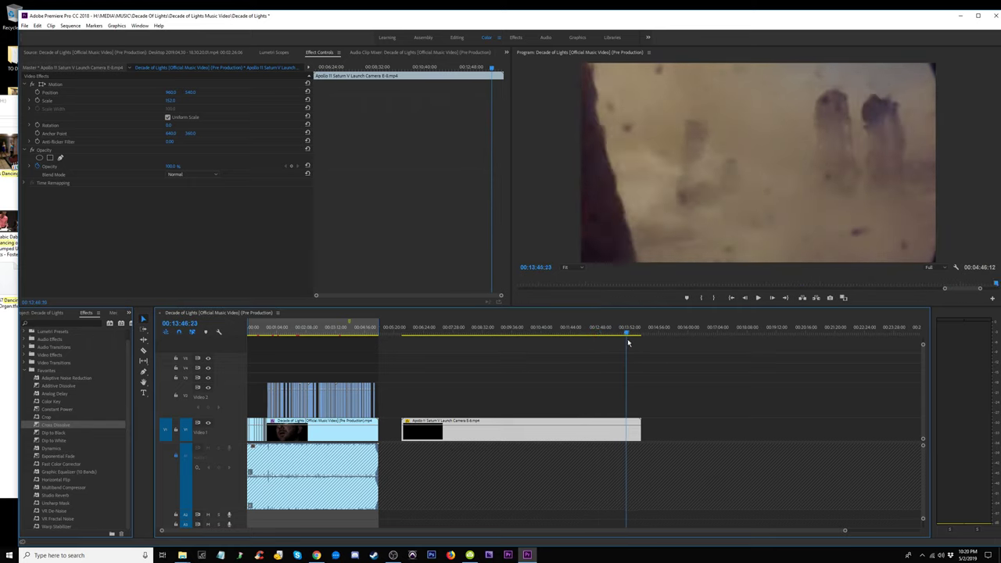
left_click_drag(632, 343, 615, 337)
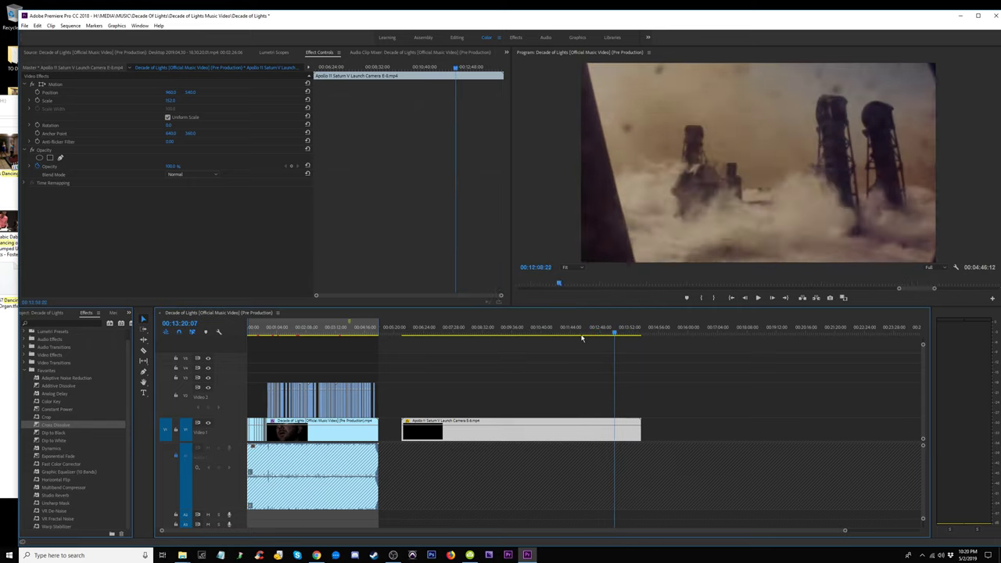
left_click_drag(540, 334, 406, 344)
Trim the Apollo clip's opening up to the playhead at about 00:05:46.
key("space")
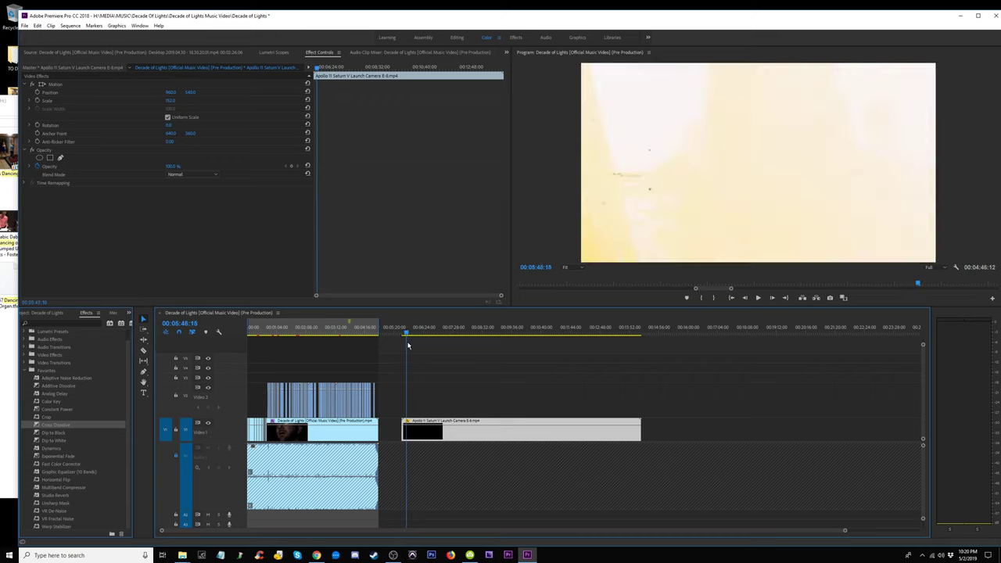
key("space")
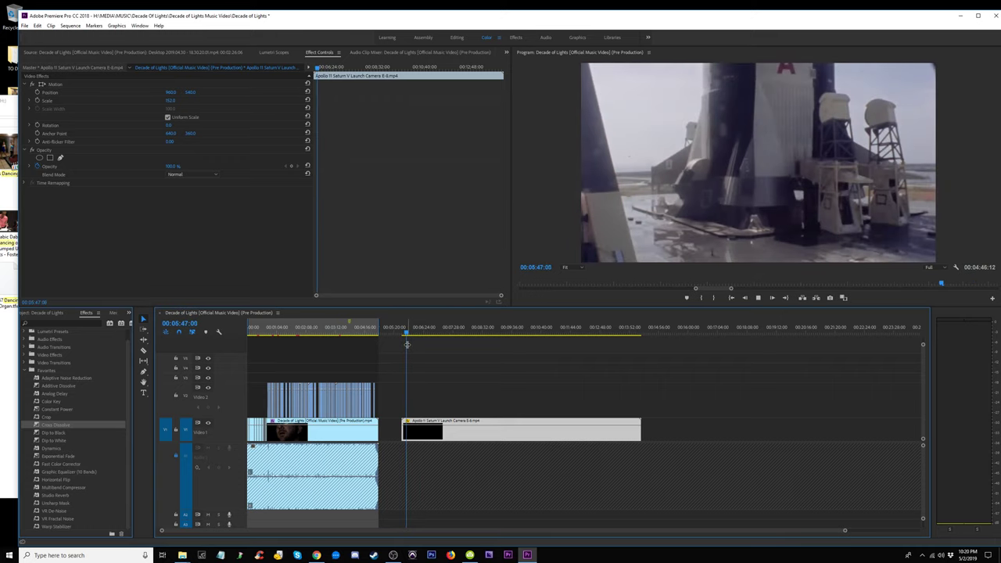
left_click(406, 331)
left_click_drag(402, 429, 404, 429)
key("=")
key("=")
key("=")
key("=")
key("=")
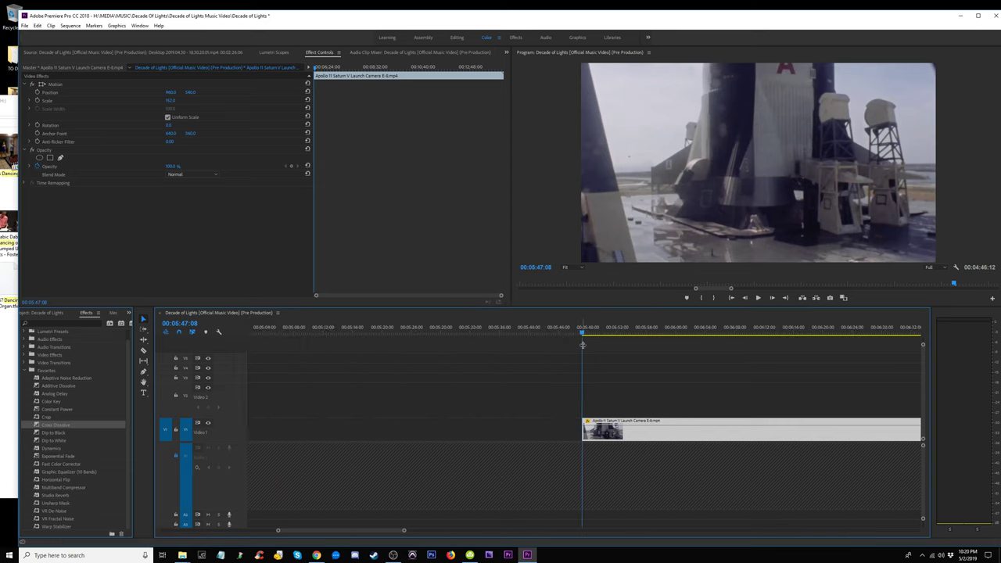
left_click(573, 333)
mouse_move(586, 429)
left_mouse_down()
mouse_move(541, 433)
mouse_move(556, 432)
left_mouse_up()
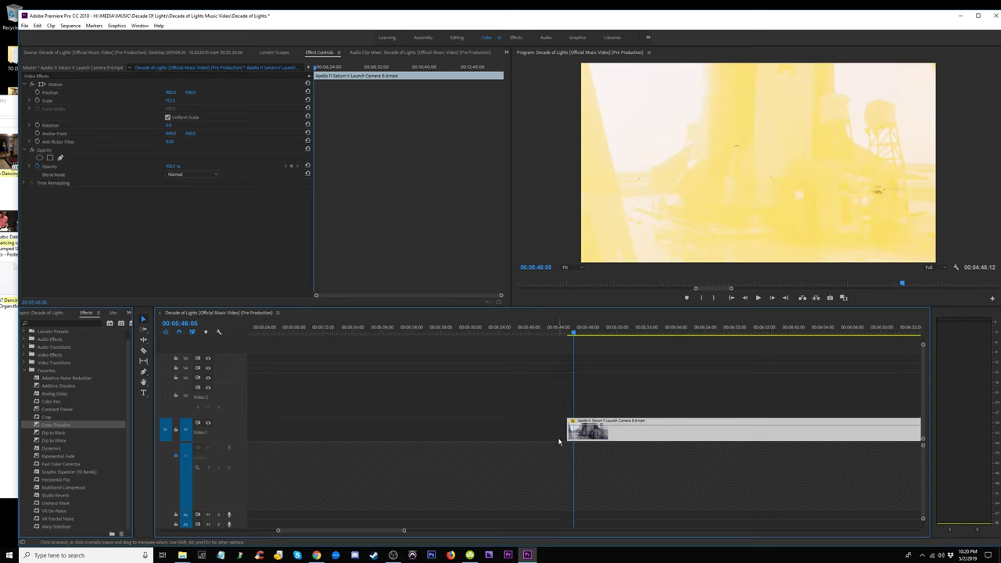
Select the earlier V1 and V2 clips and return to the sequence start.
key("minus")
key("minus")
key("minus")
left_click_drag(393, 399, 252, 425)
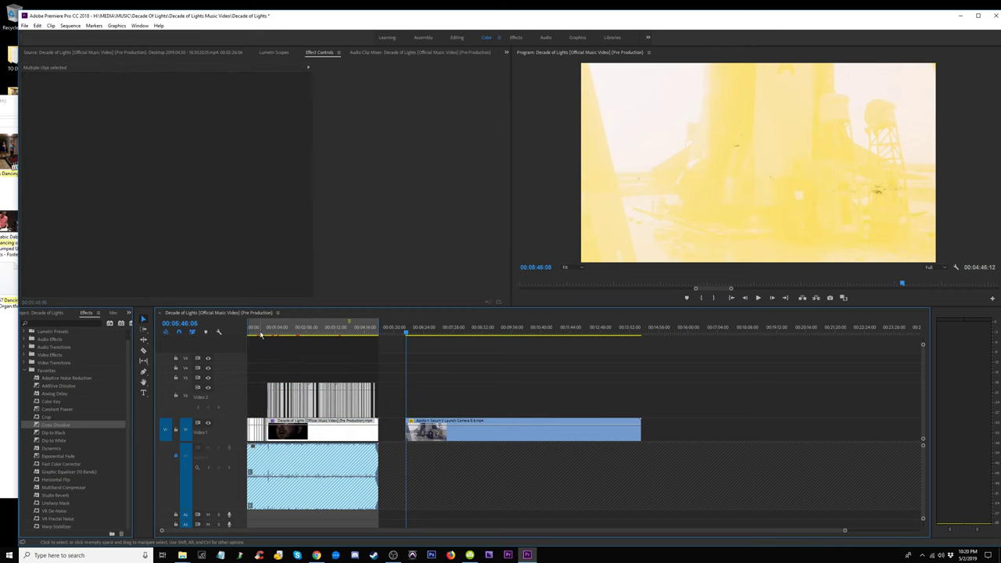
key("Home")
key("equal")
key("equal")
key("equal")
key("equal")
key("equal")
key("equal")
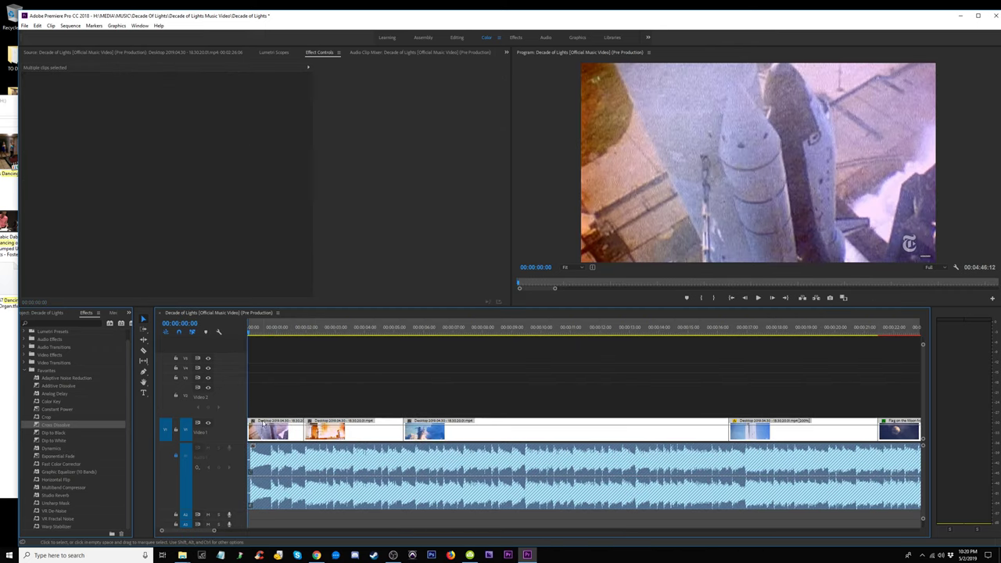
Move the earlier clips up onto V2 and the Apollo launch clip to the start of V1.
left_click_drag(266, 423, 363, 420)
key("minus")
key("minus")
key("minus")
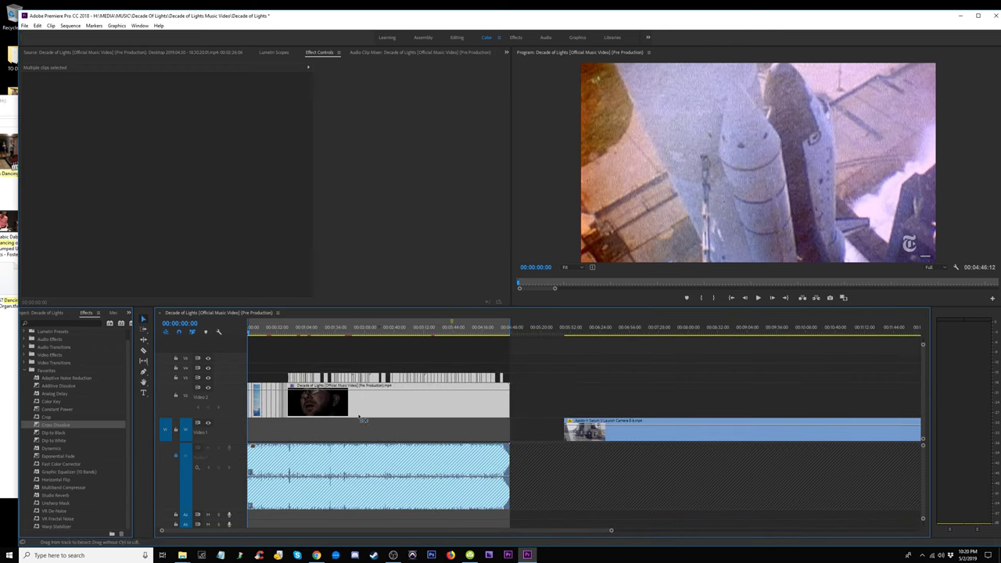
left_click_drag(596, 443, 381, 437)
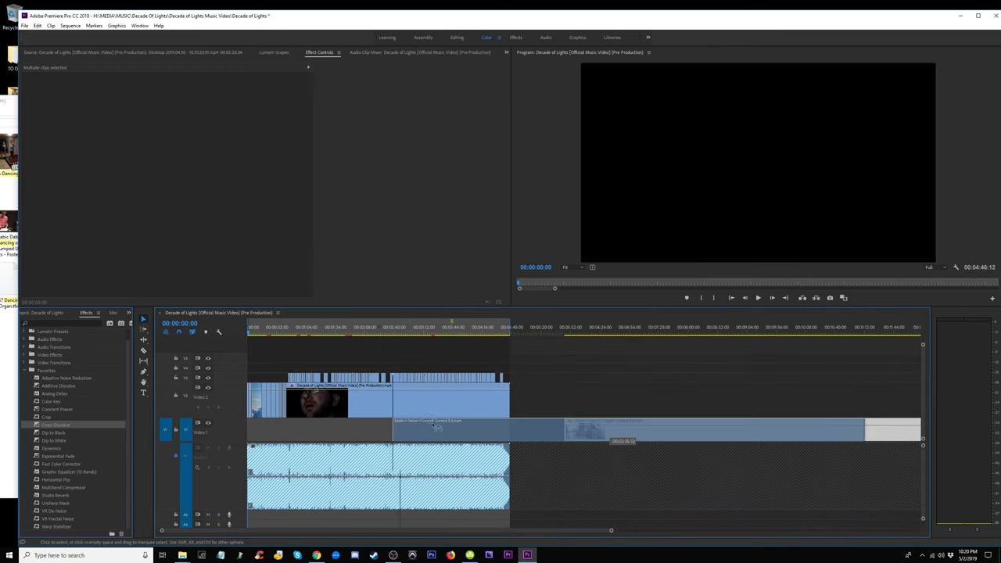
Play the Apollo clip's tail and stop at 00:05:44:01.
left_click_drag(548, 326, 631, 328)
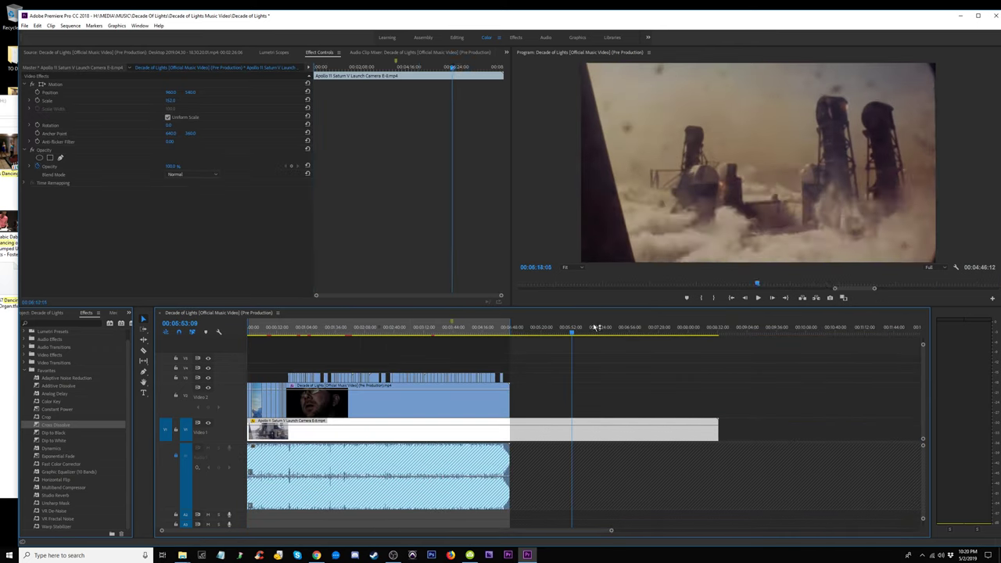
key("space")
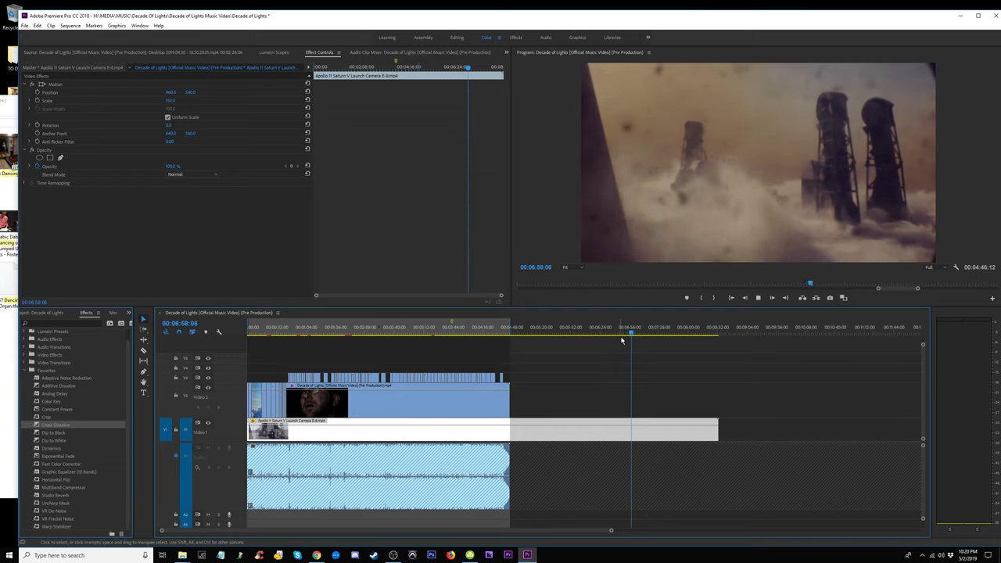
left_click(561, 332)
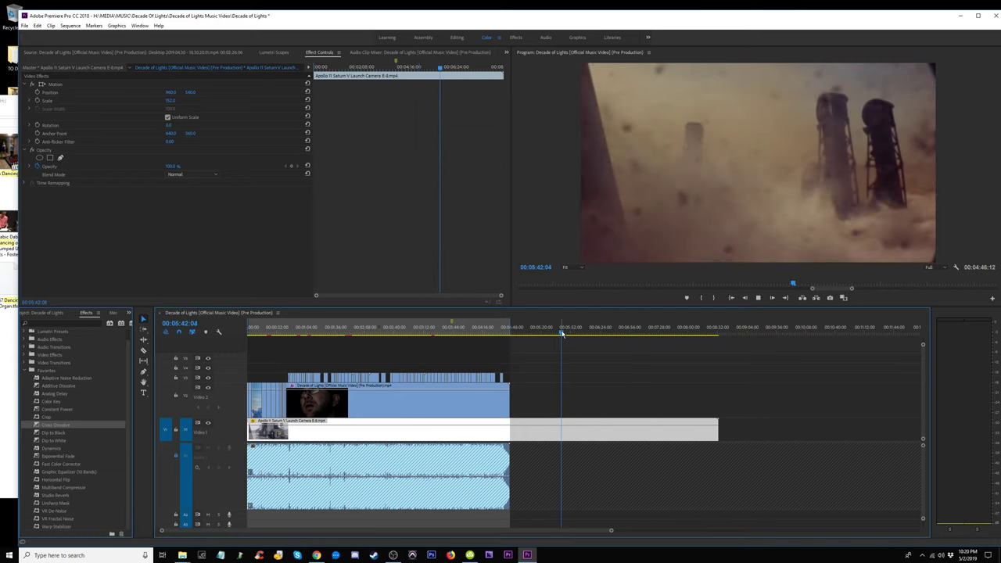
key("space")
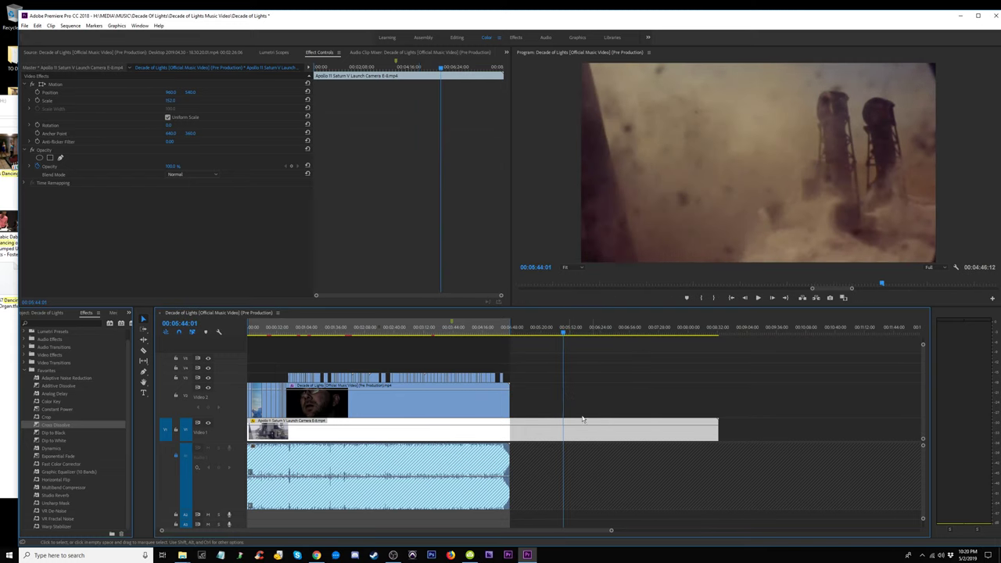
Speed up the Apollo clip via Speed/Duration so it ends with the V2 footage near 00:04:48.
right_click(592, 435)
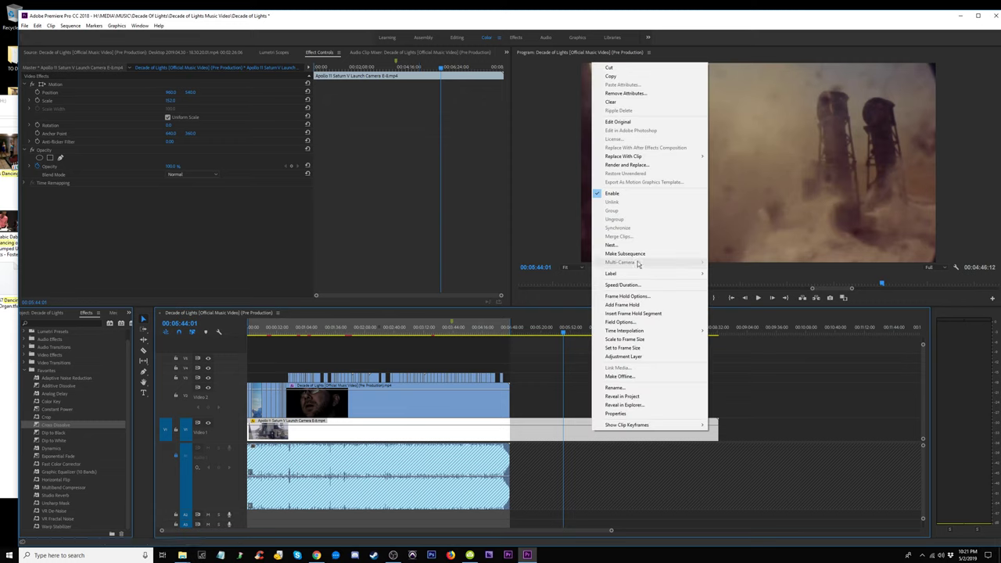
left_click(629, 285)
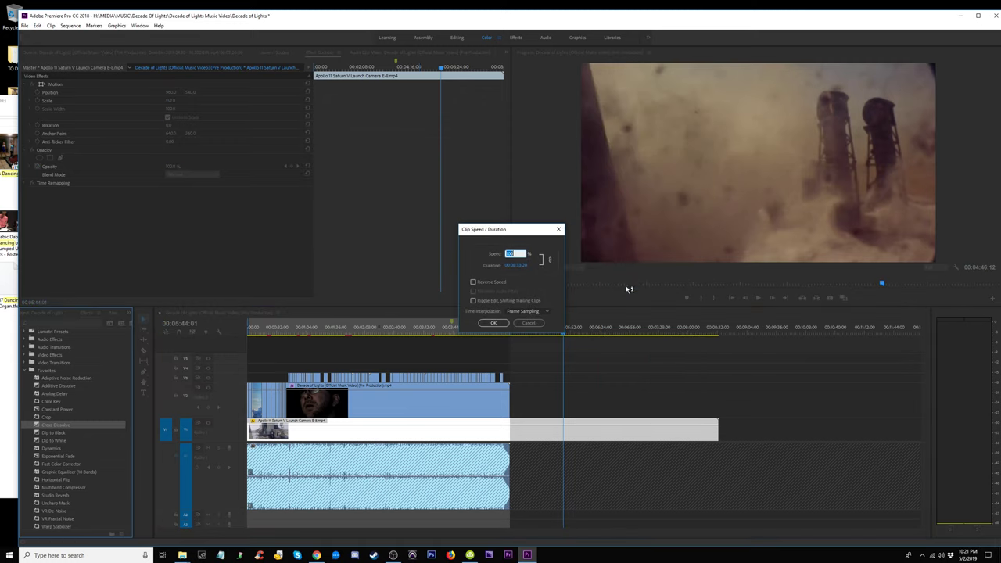
key("Return")
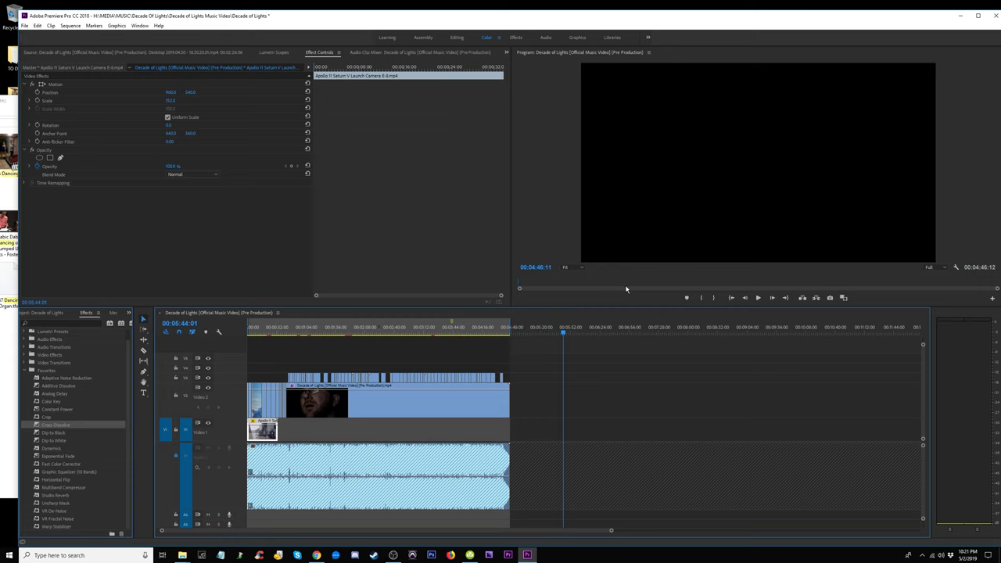
key("ctrl+z")
right_click(593, 434)
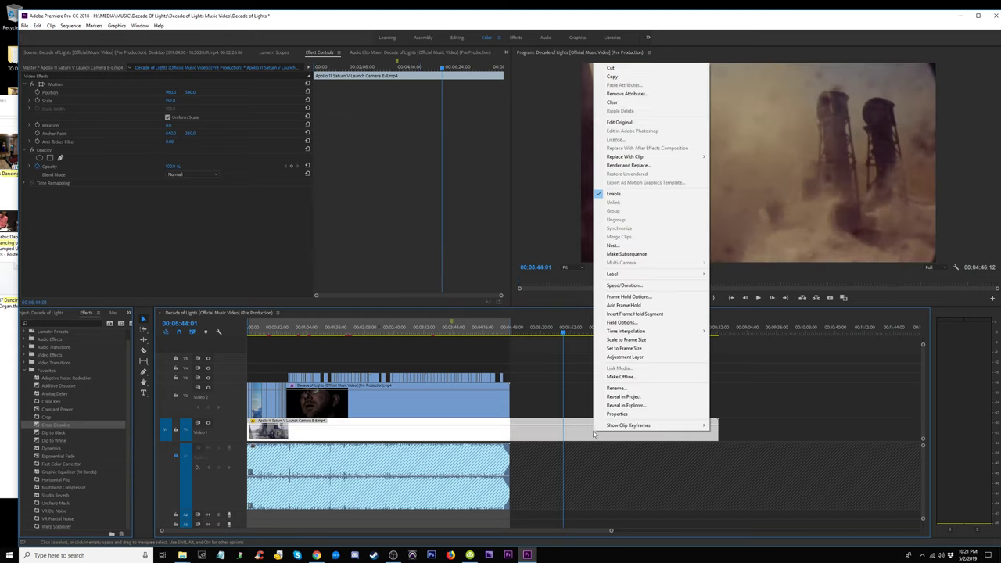
left_click(630, 286)
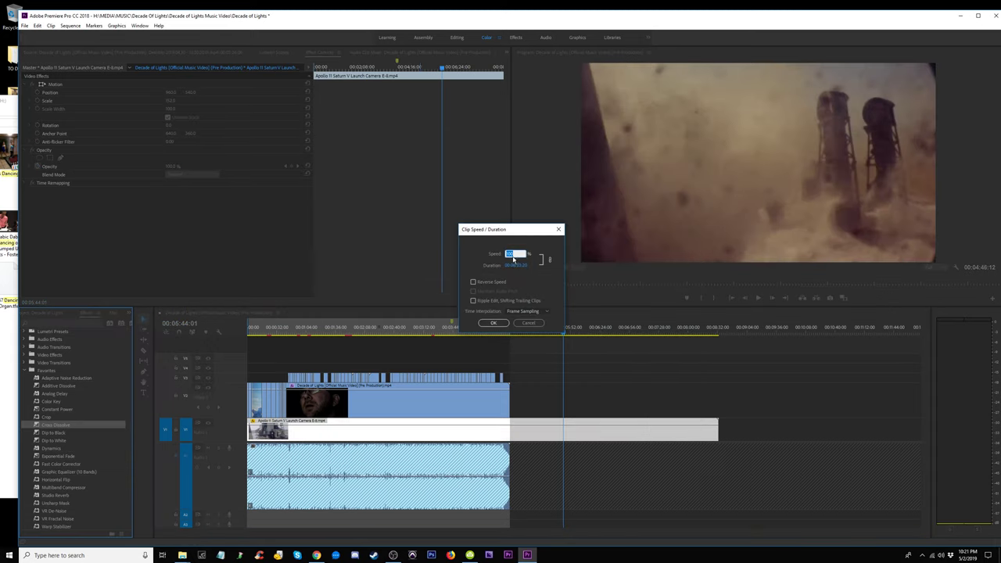
key("Return")
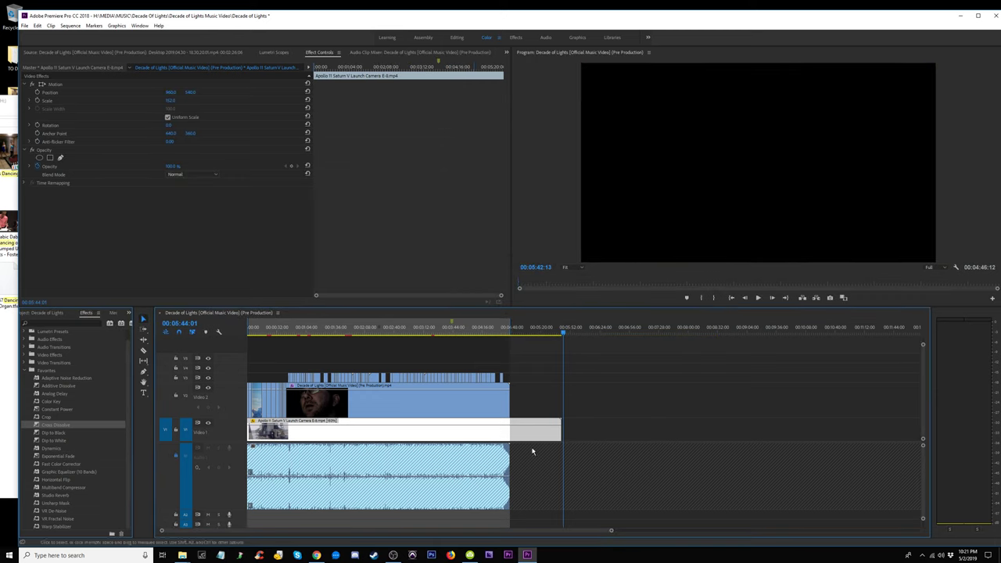
right_click(538, 438)
left_click(582, 291)
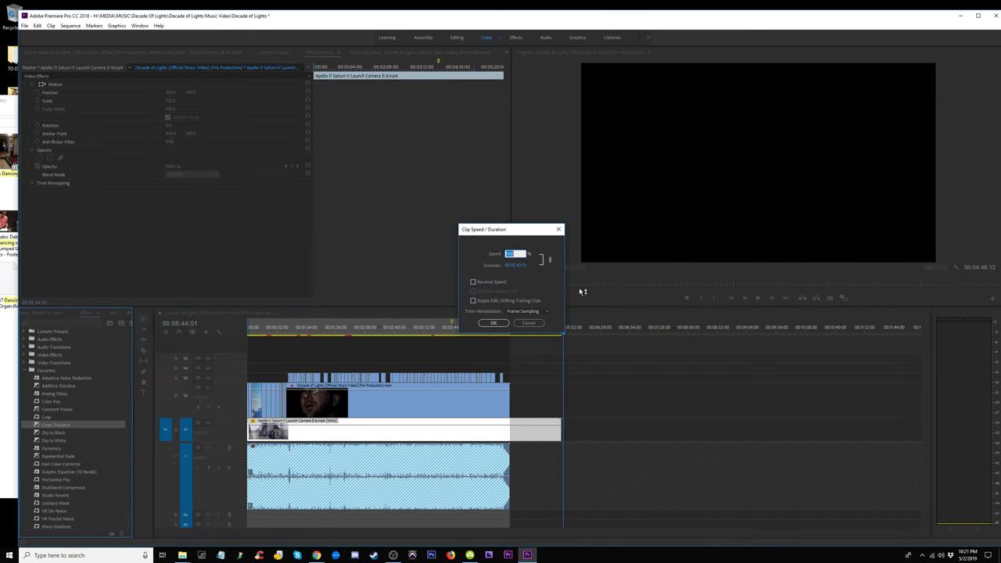
key("Return")
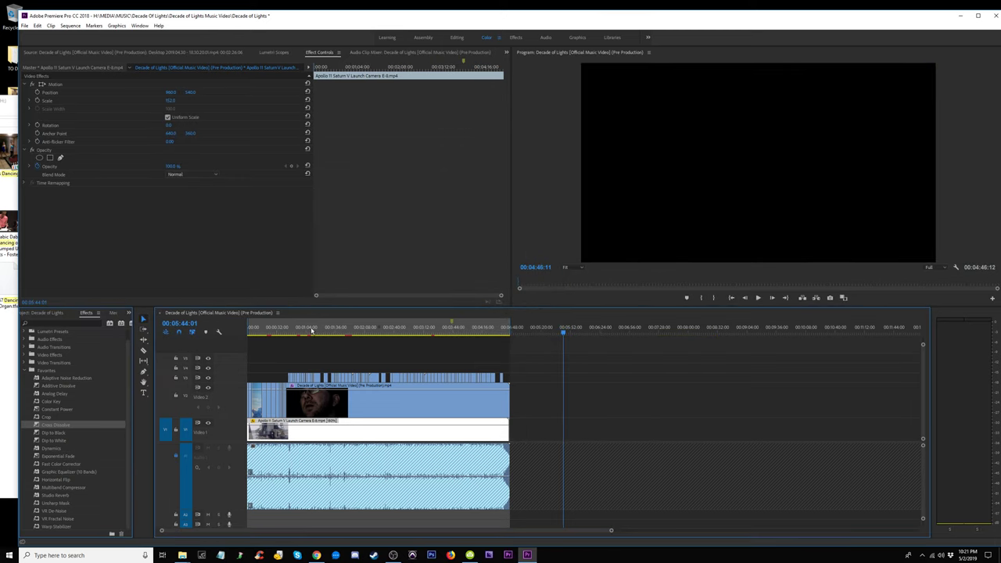
key("Home")
key("backslash")
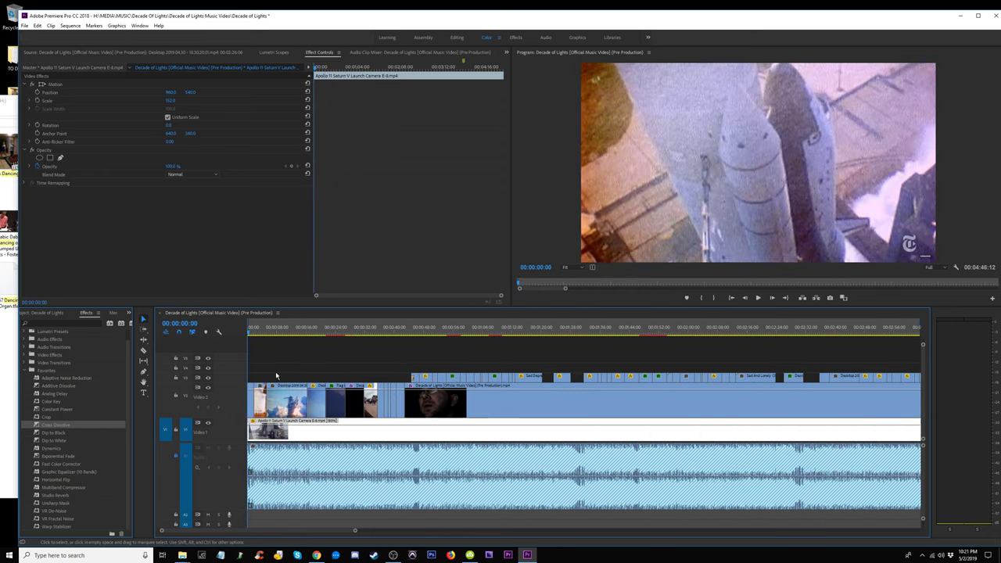
Hide the V2 track and trim the opening off the Apollo launch clip.
left_click(209, 389)
key("space")
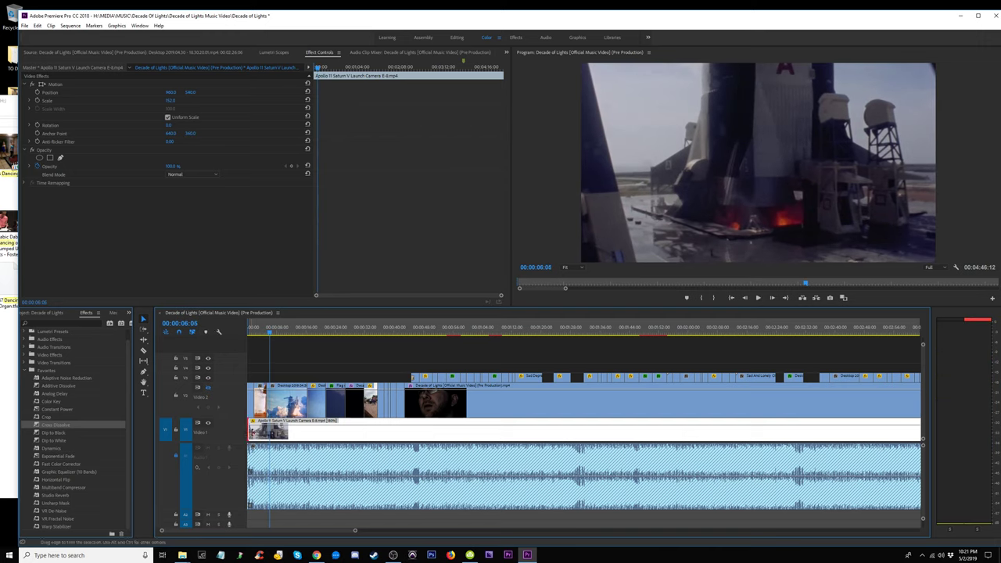
left_click_drag(249, 429, 250, 429)
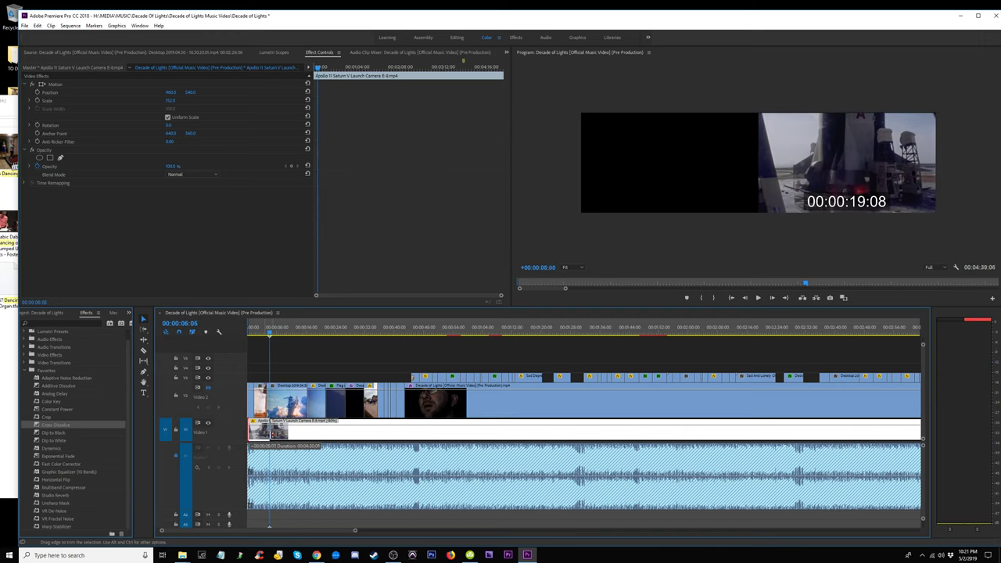
left_click_drag(269, 333, 309, 334)
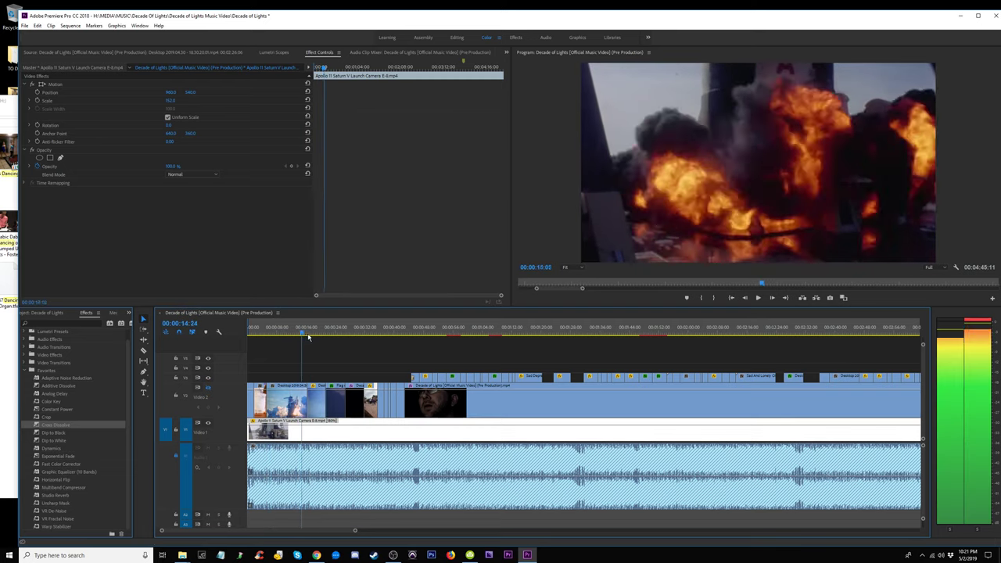
mouse_move(309, 334)
left_mouse_down()
mouse_move(399, 346)
mouse_move(301, 356)
left_mouse_up()
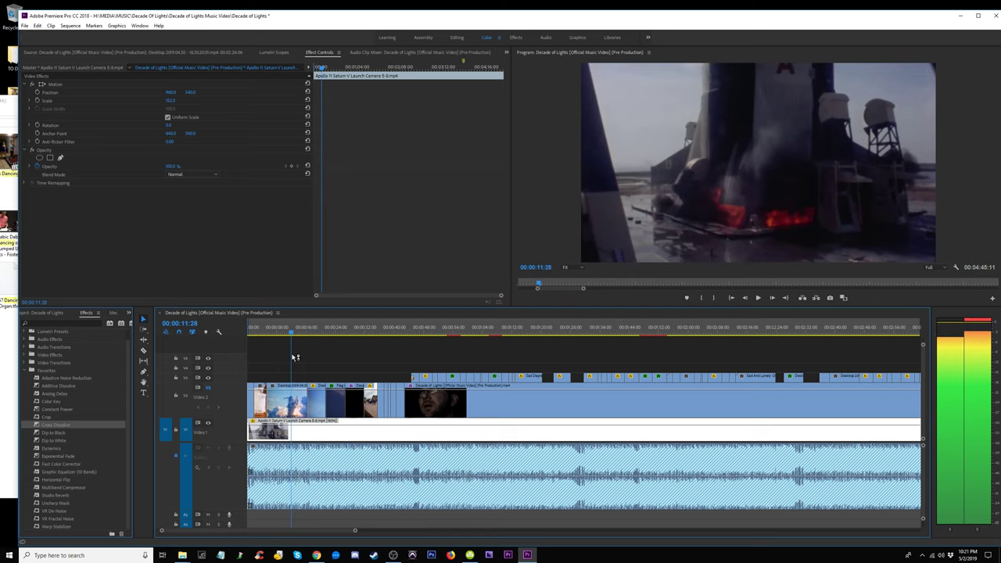
left_click_drag(249, 426, 280, 428)
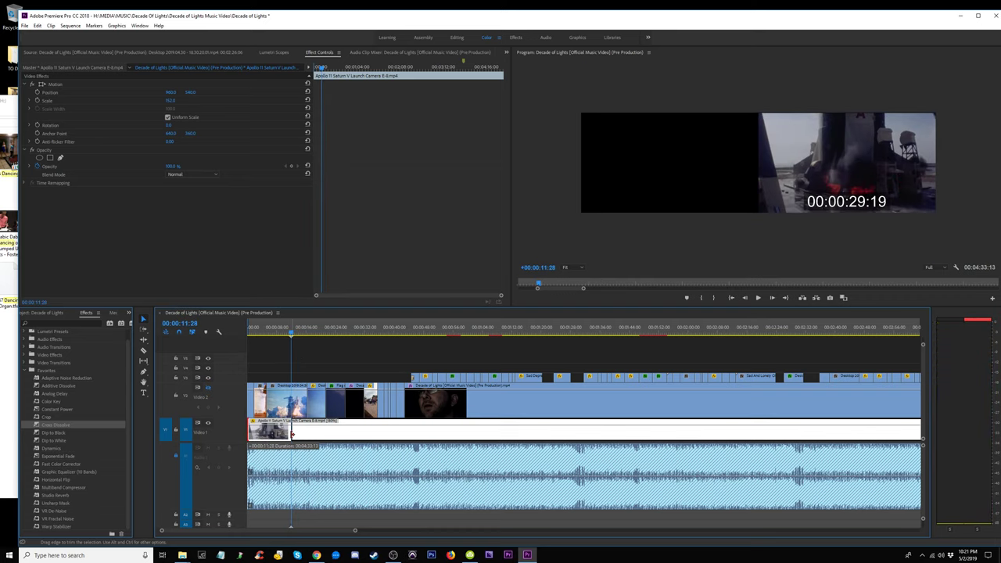
key("Home")
key("space")
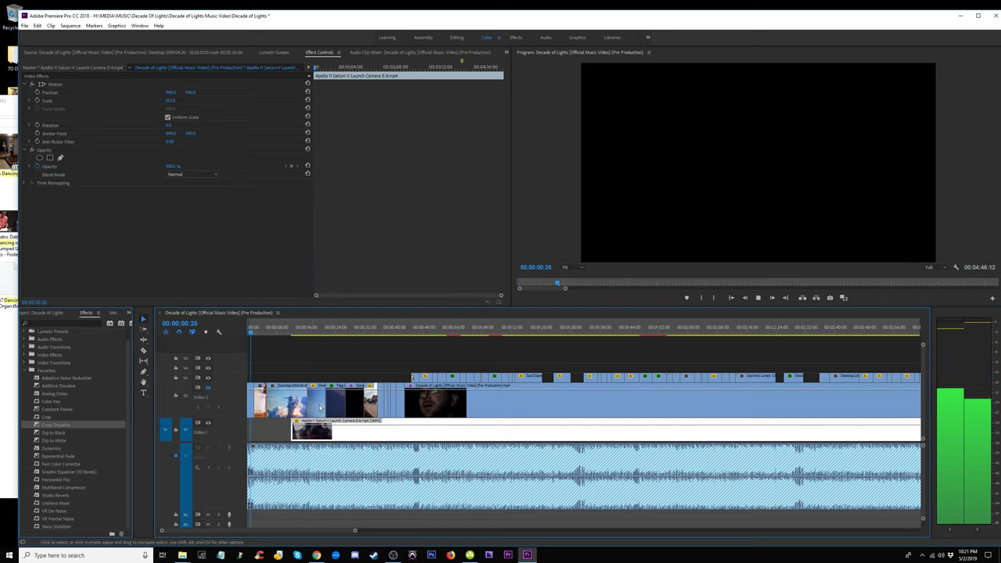
Move the trimmed Apollo clip to 00:00:00 on V1 and preview it to 00:00:42.
left_click_drag(310, 432, 279, 435)
key("space")
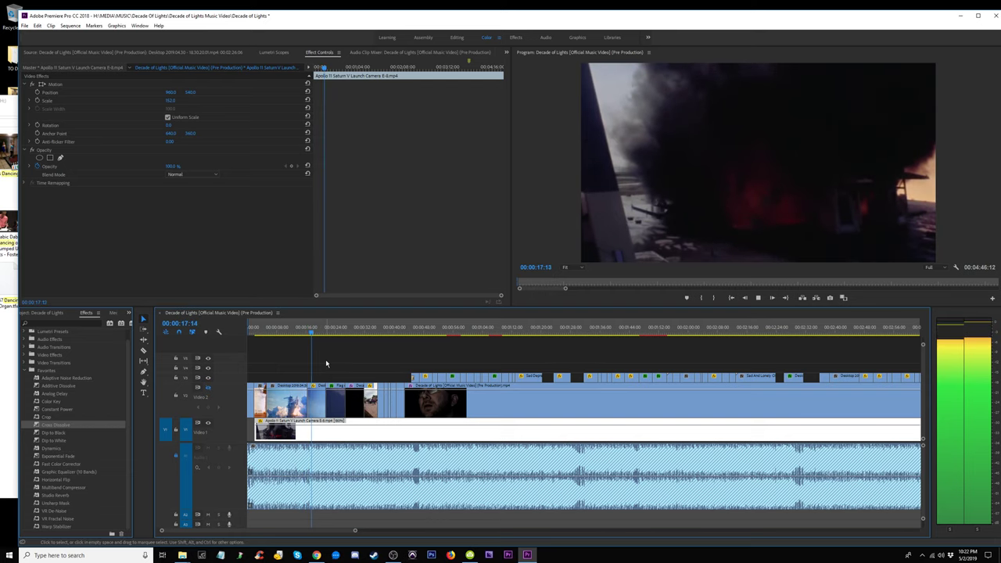
left_click_drag(313, 333, 413, 336)
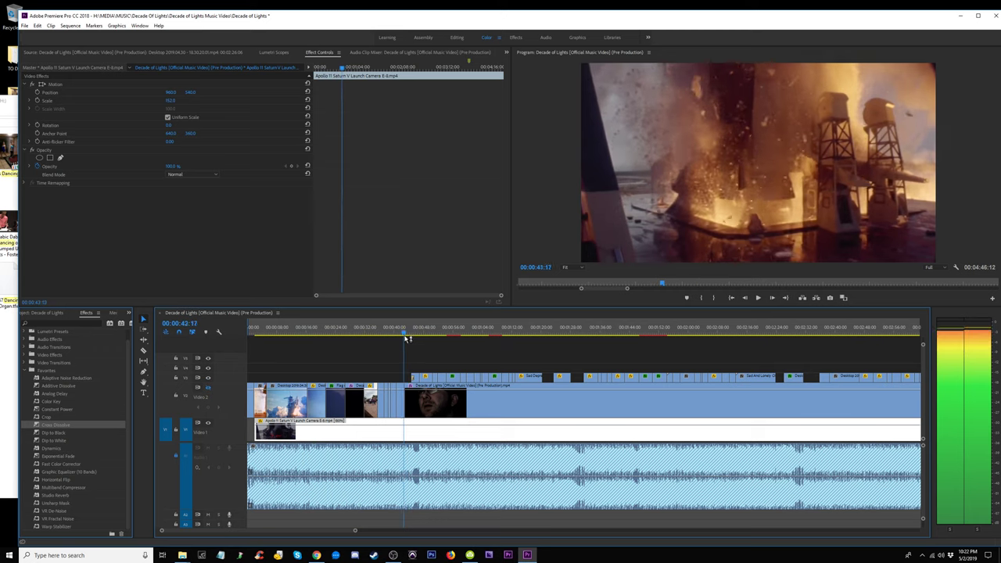
key("space")
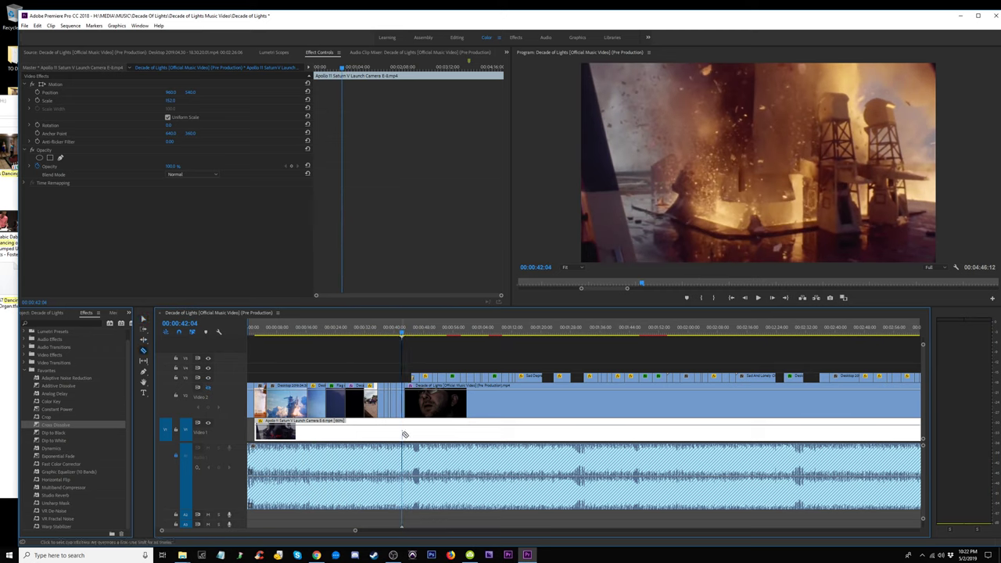
Split the Apollo clip at 00:00:42:04 and apply a new speed to it.
left_click_drag(405, 435, 395, 437)
right_click(379, 439)
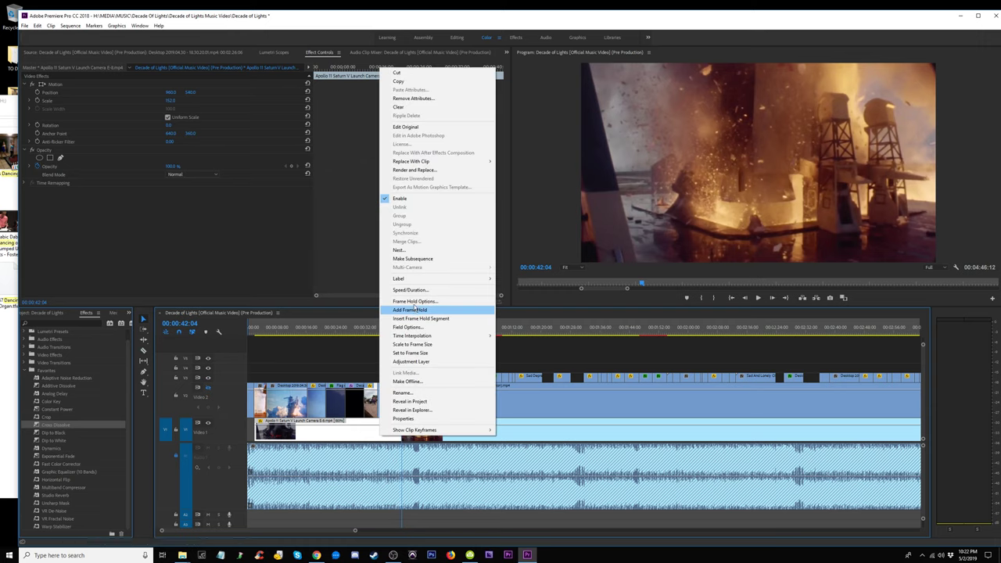
left_click(411, 290)
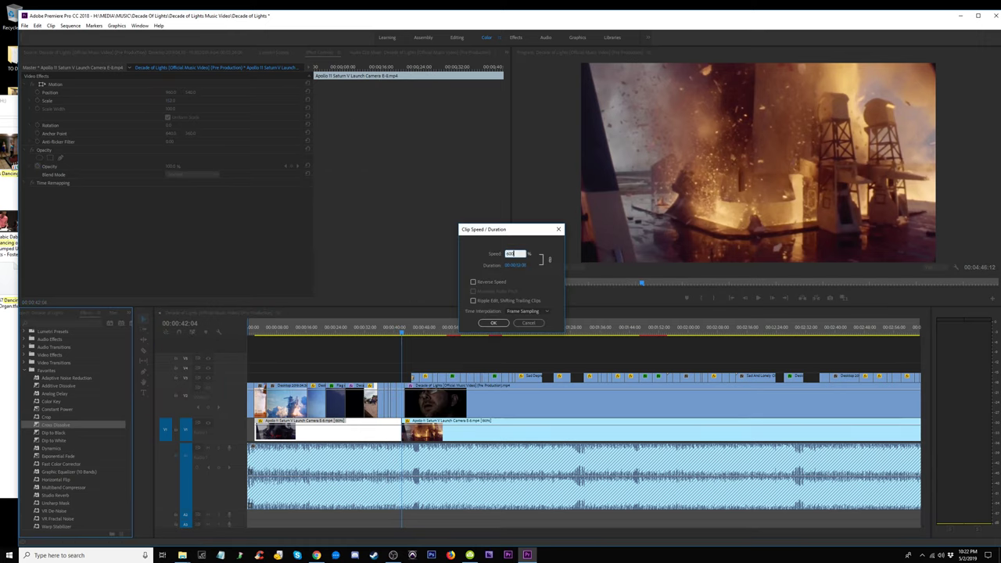
key("Return")
Slide the Apollo clip earlier on V1 to close the gap, previewing up to 00:00:16:26.
left_click_drag(452, 438, 428, 440)
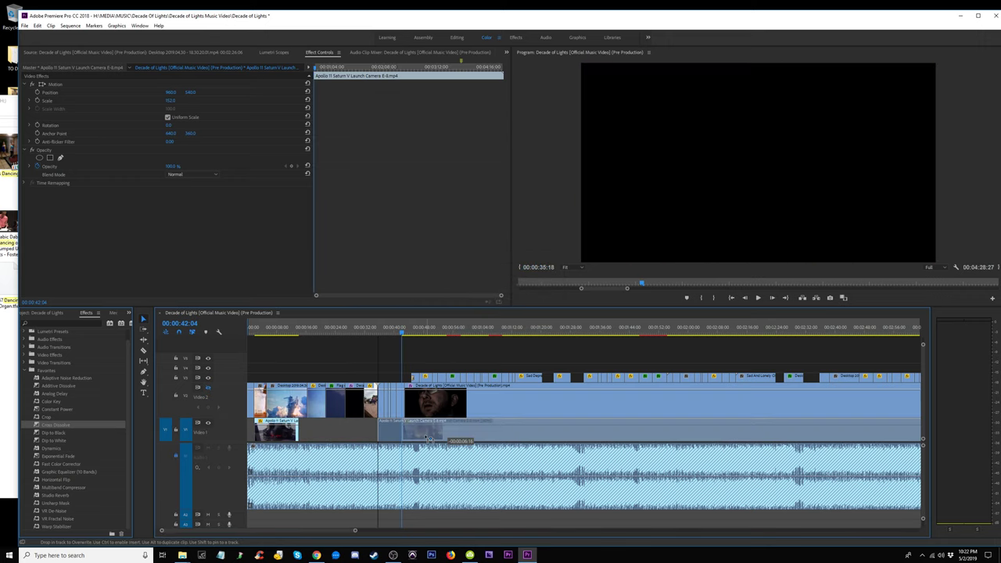
left_click_drag(361, 441, 351, 440)
left_click(292, 329)
key("space")
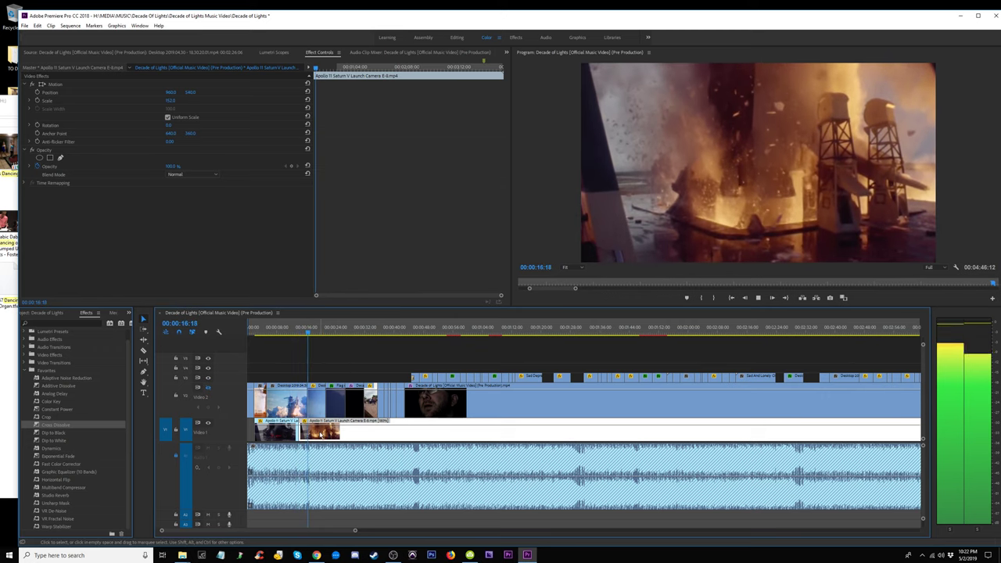
key("space")
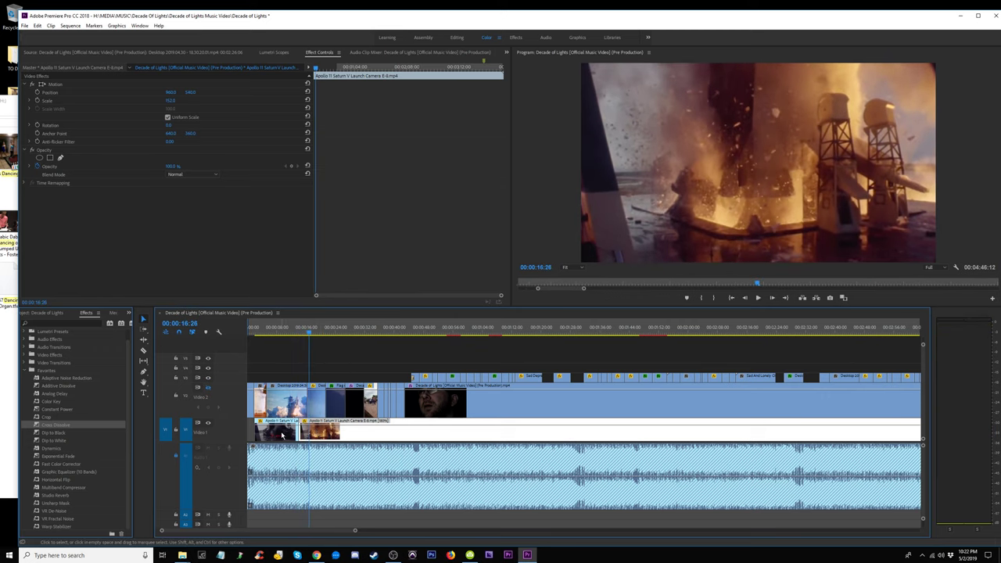
Set the Apollo clip on V1 to 50% speed.
left_click(282, 435)
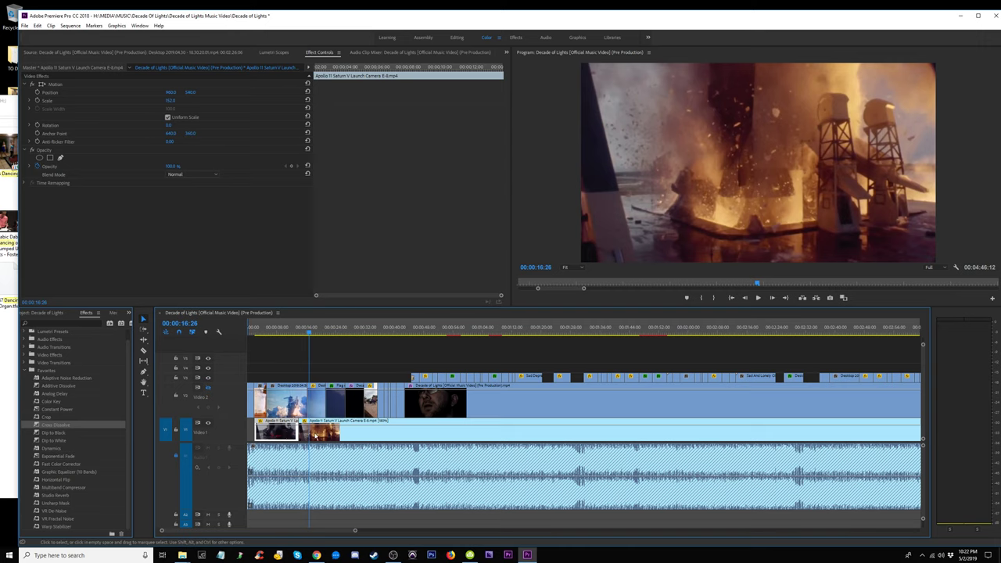
right_click(317, 435)
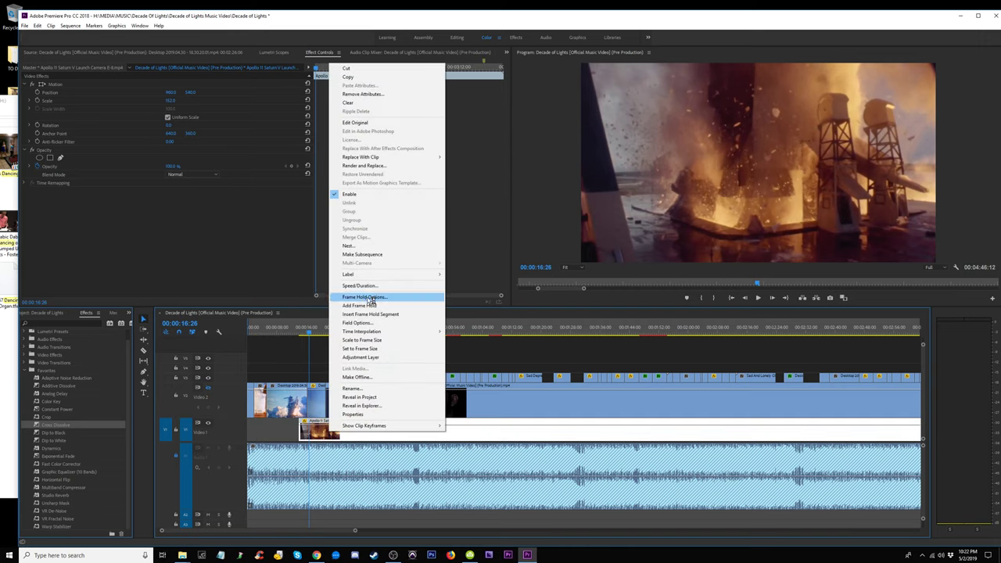
left_click(372, 287)
type("50")
key("Return")
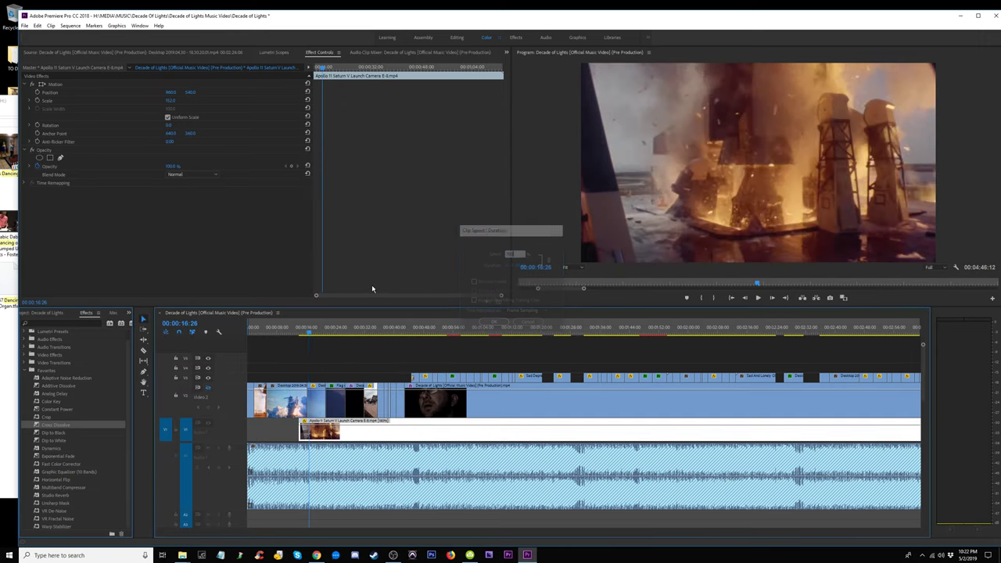
Extend the Apollo clip's start to the sequence start and play from the beginning.
left_click_drag(300, 432, 249, 436)
key("Home")
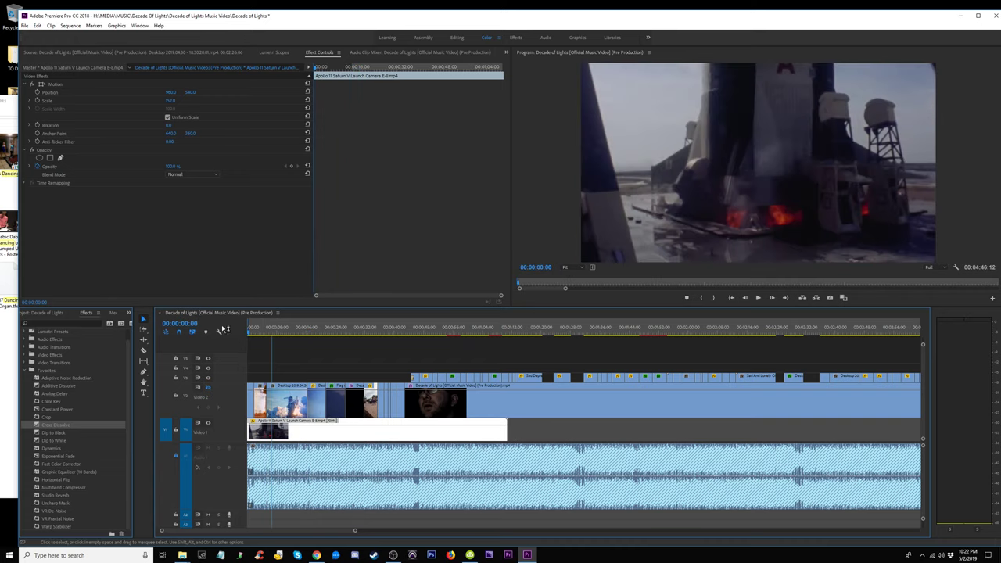
key("space")
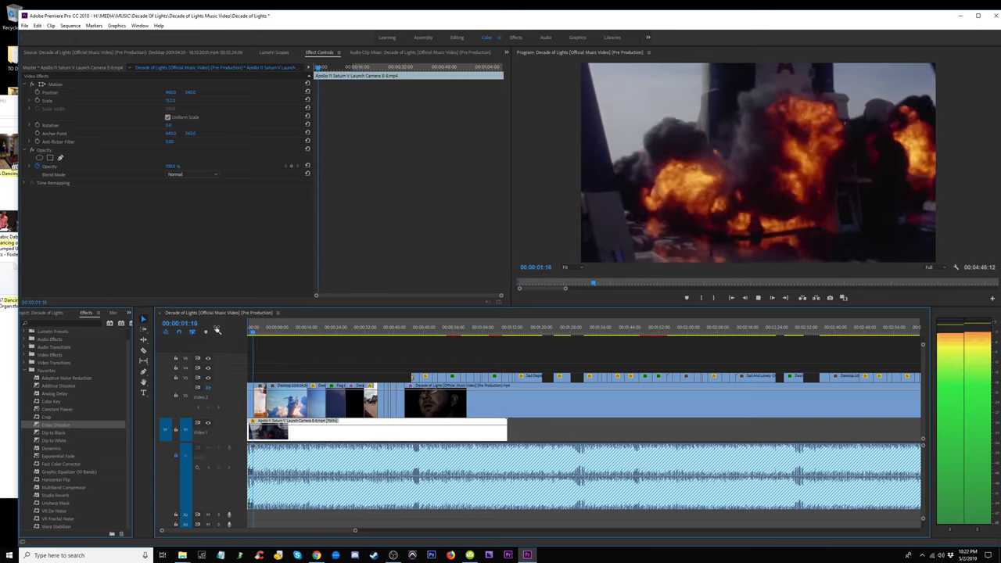
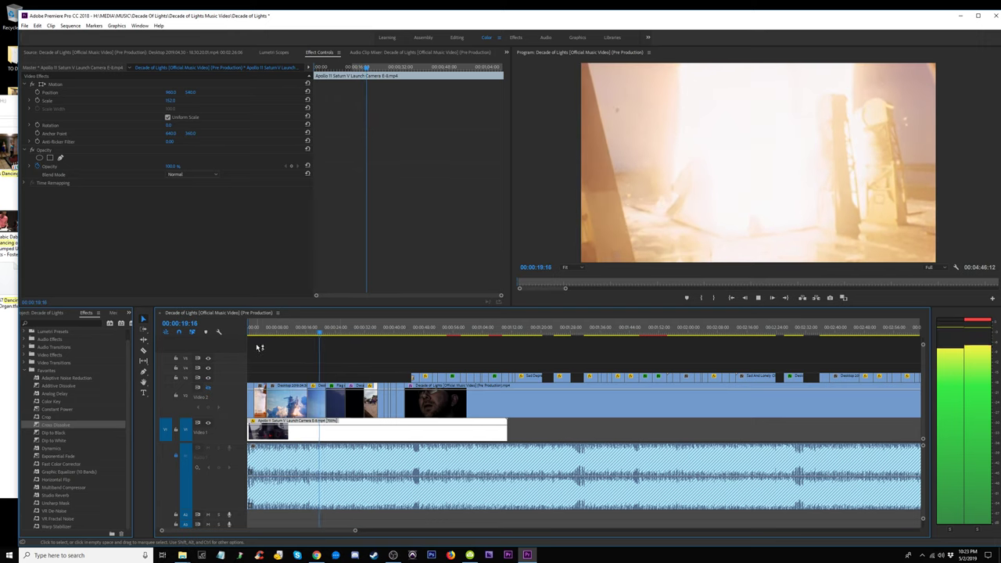
Set the Apollo 11 Saturn V launch clip on V1 to 1000% speed.
mouse_move(337, 336)
left_mouse_down()
mouse_move(348, 338)
mouse_move(334, 345)
left_mouse_up()
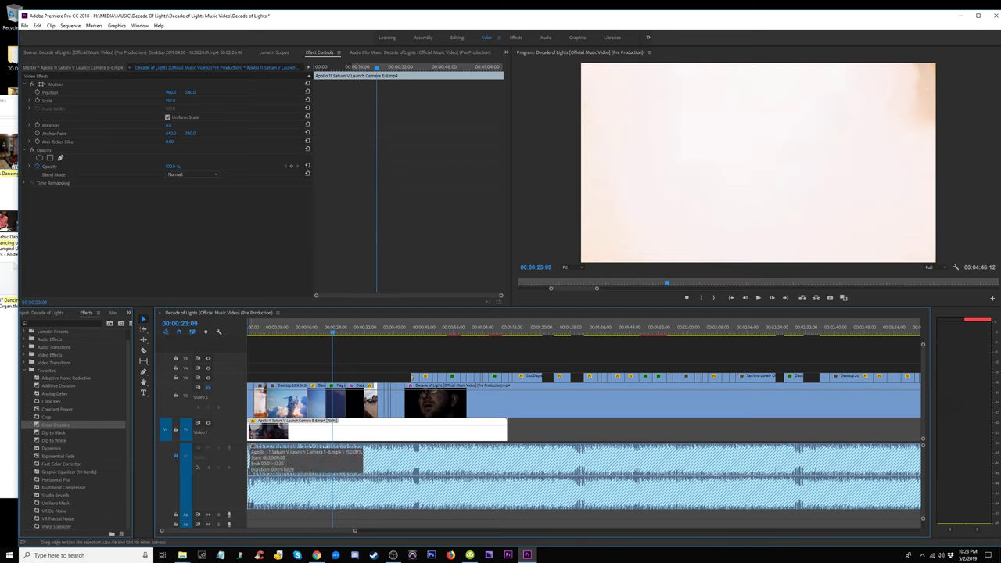
right_click(284, 438)
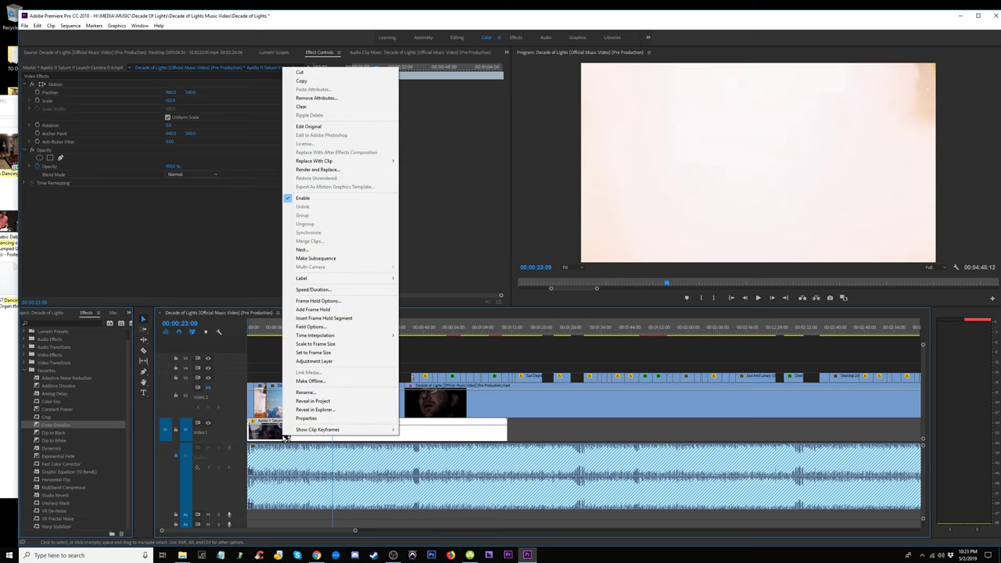
left_click(272, 437)
right_click(322, 439)
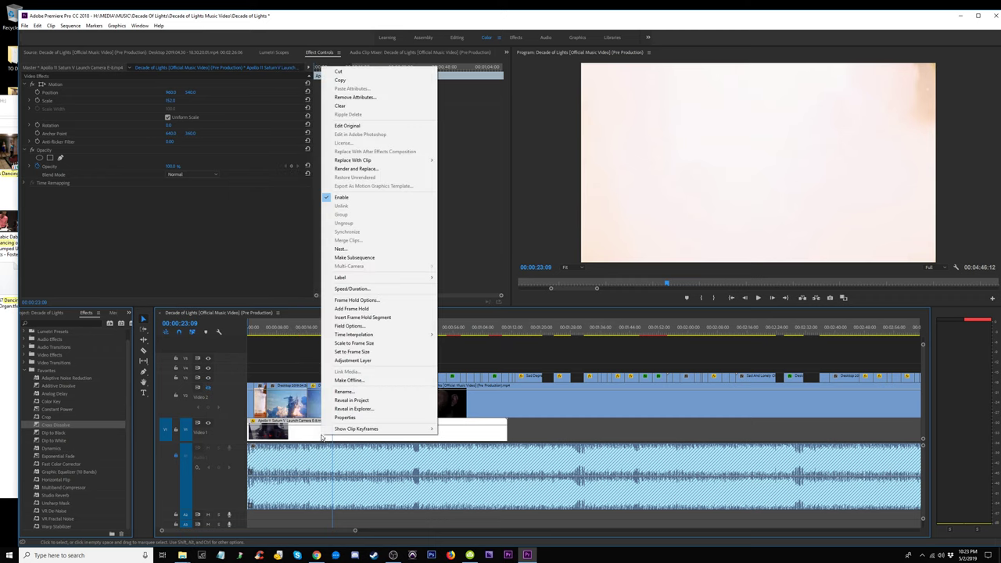
left_click(360, 290)
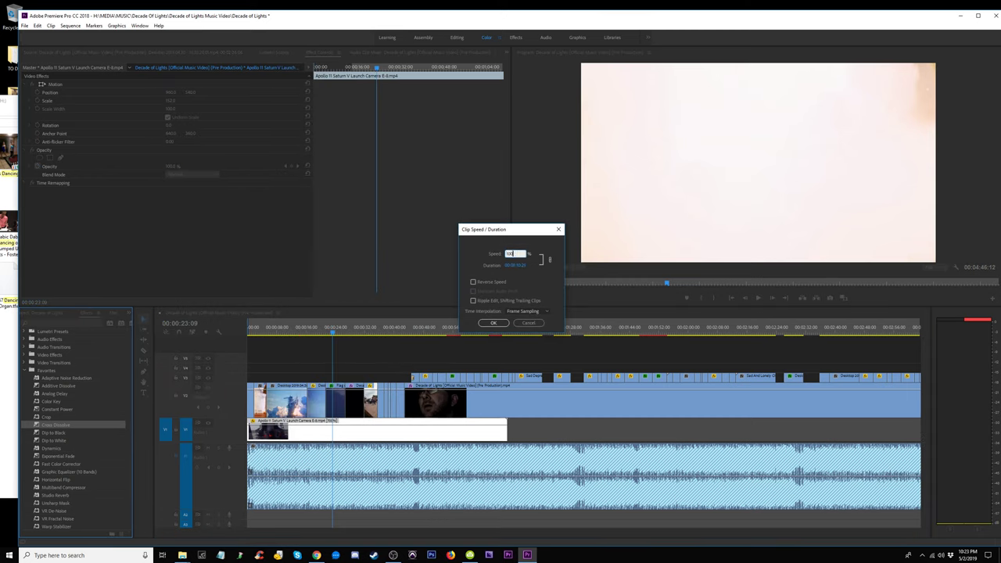
key("Return")
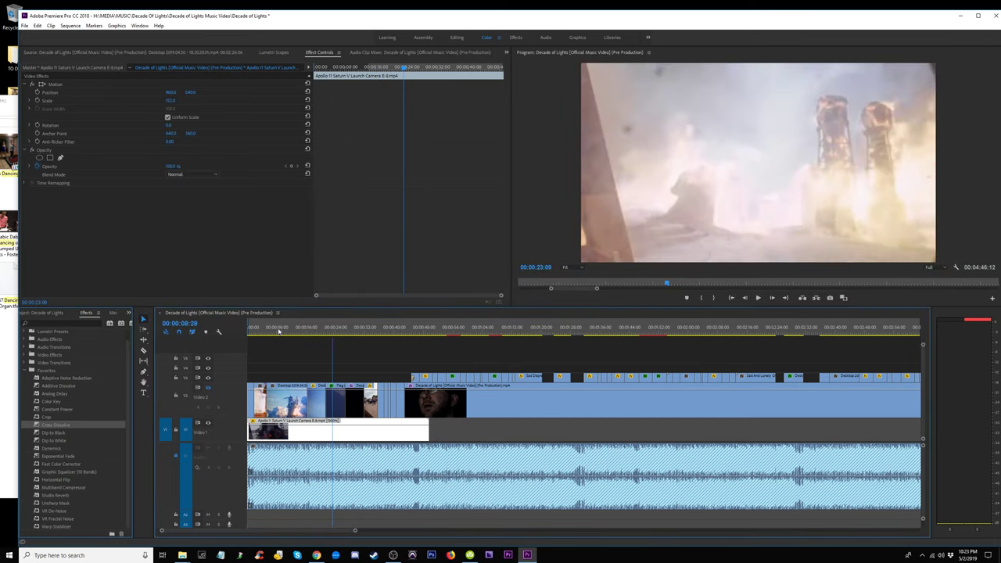
Play the 1000% Apollo clip back from the sequence start.
key("Home")
key("space")
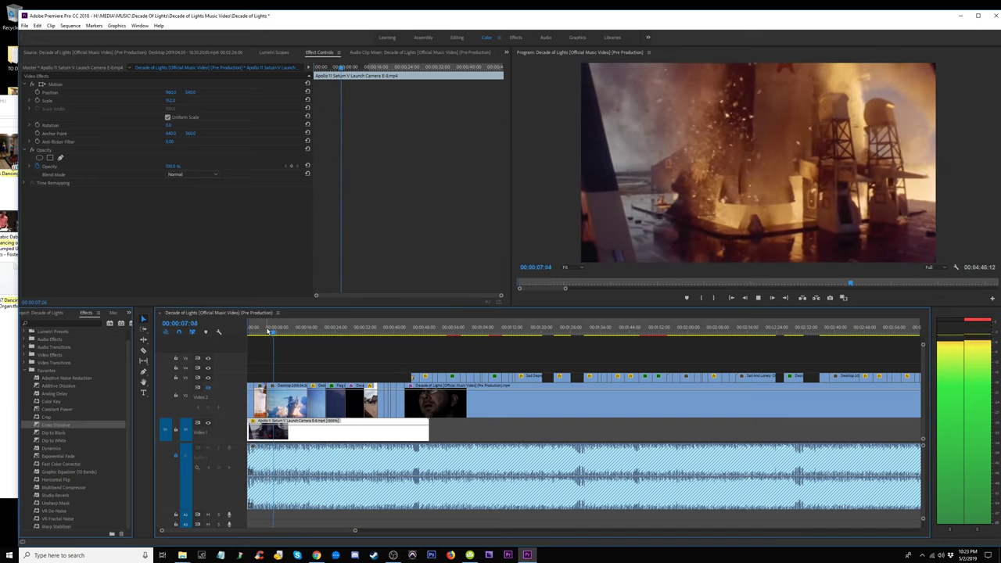
left_click_drag(269, 332, 236, 338)
Ripple-trim the Apollo clip's head on V1, then review playback to about 43 seconds.
key("equal")
key("equal")
key("equal")
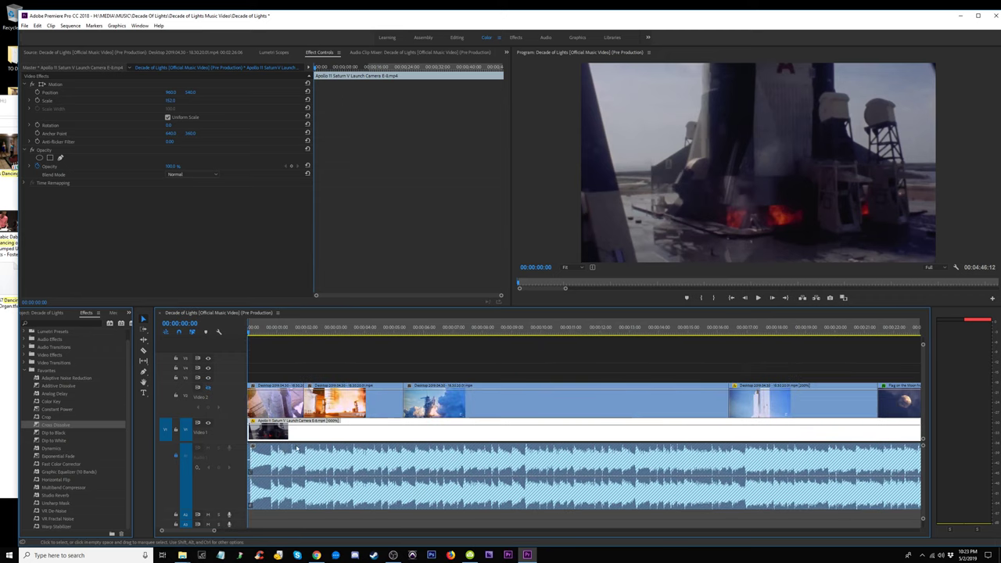
mouse_move(249, 431)
left_mouse_down()
mouse_move(270, 430)
mouse_move(249, 430)
left_mouse_up()
key("space")
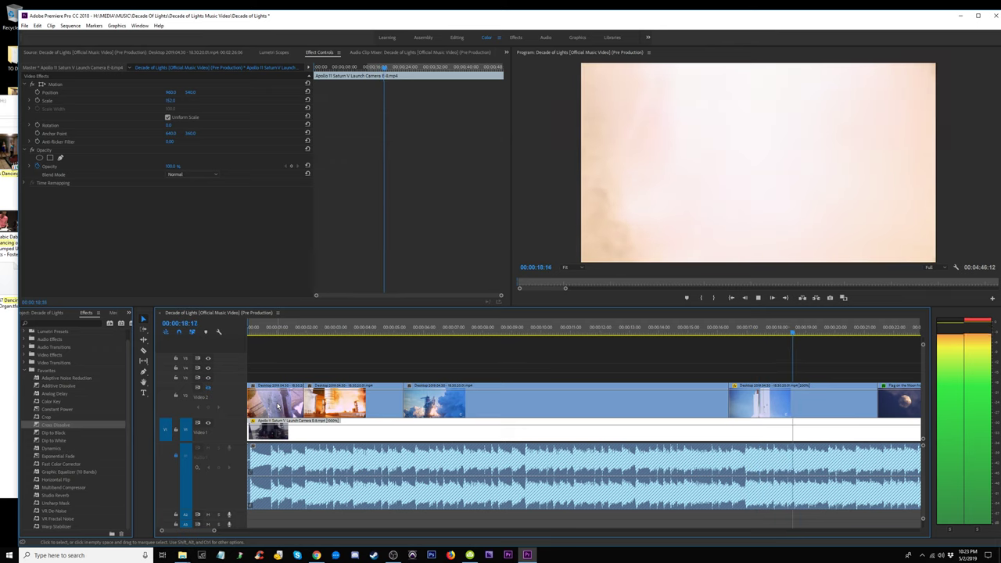
key("minus")
key("minus")
key("minus")
key("minus")
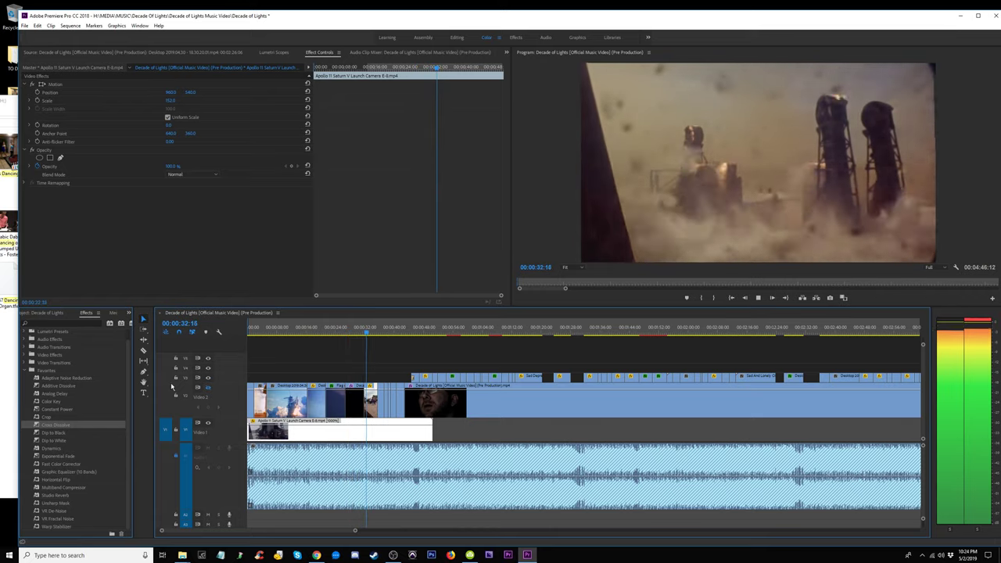
key("space")
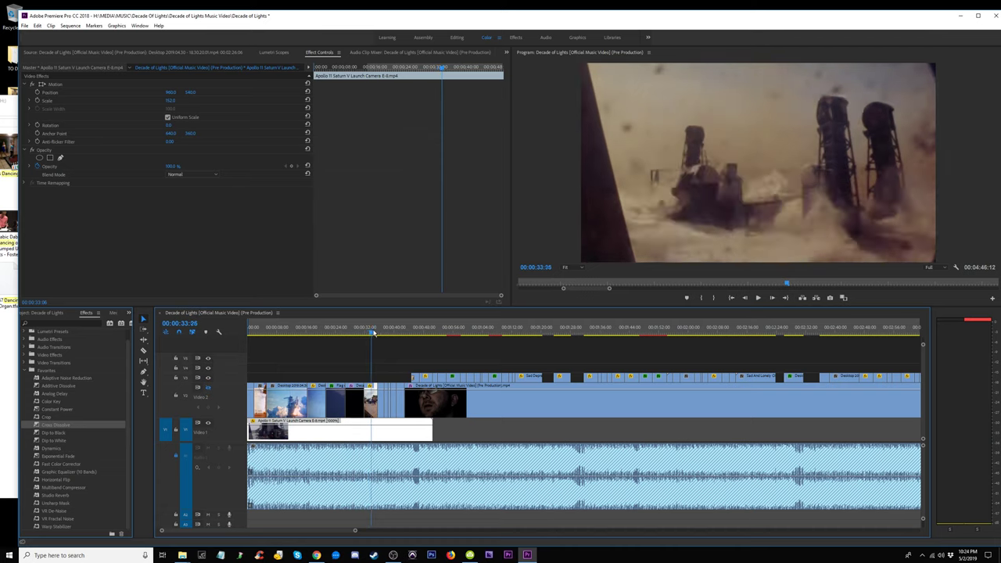
left_click_drag(374, 333, 386, 333)
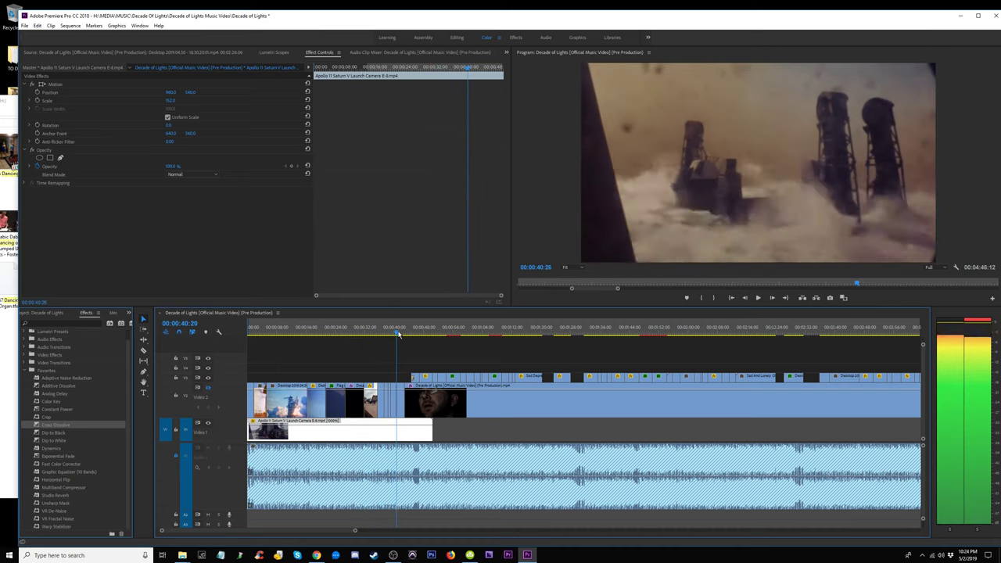
left_click_drag(398, 333, 407, 333)
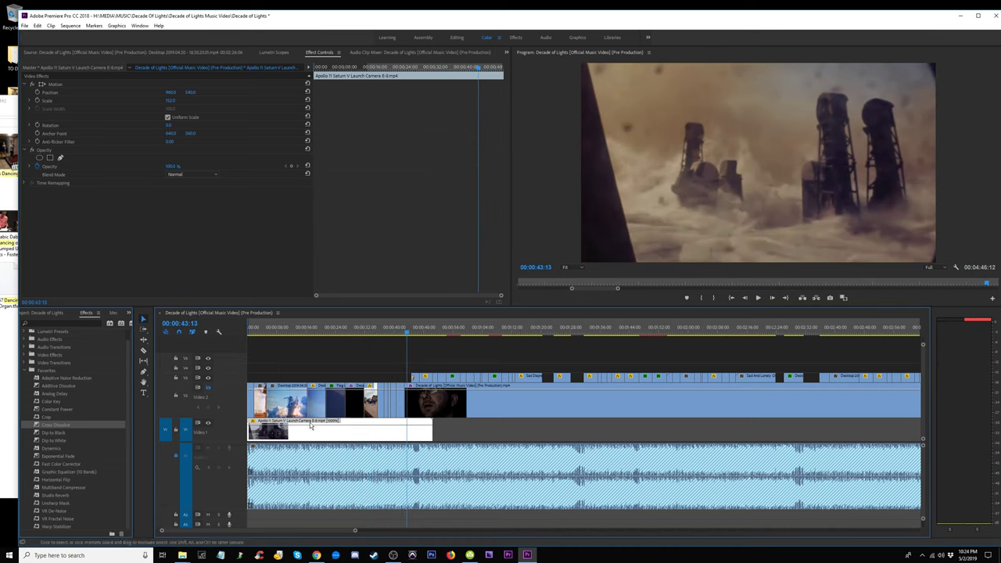
Raise the Apollo clip's speed to 3000% and play it from the start.
right_click(298, 436)
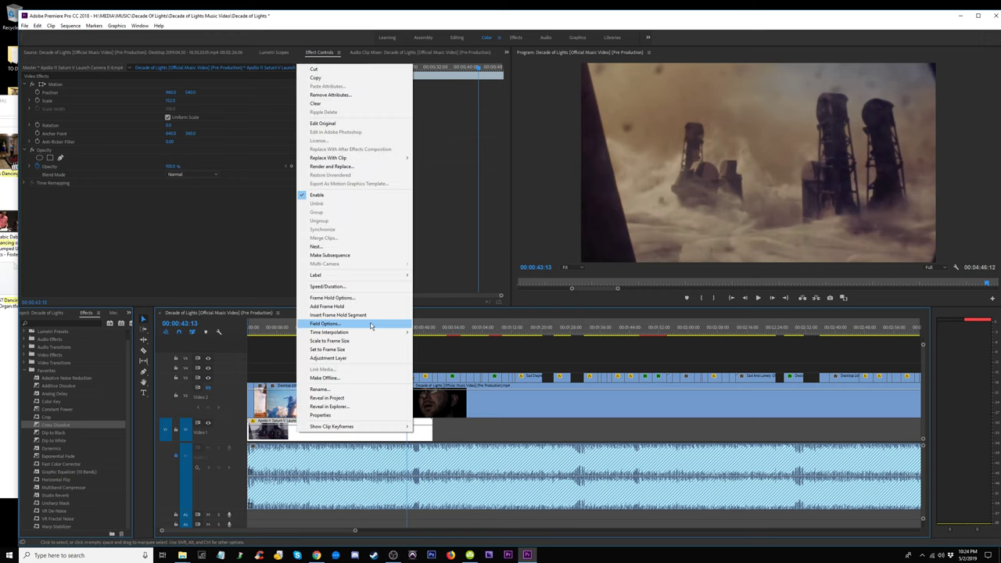
left_click(361, 287)
type("3000")
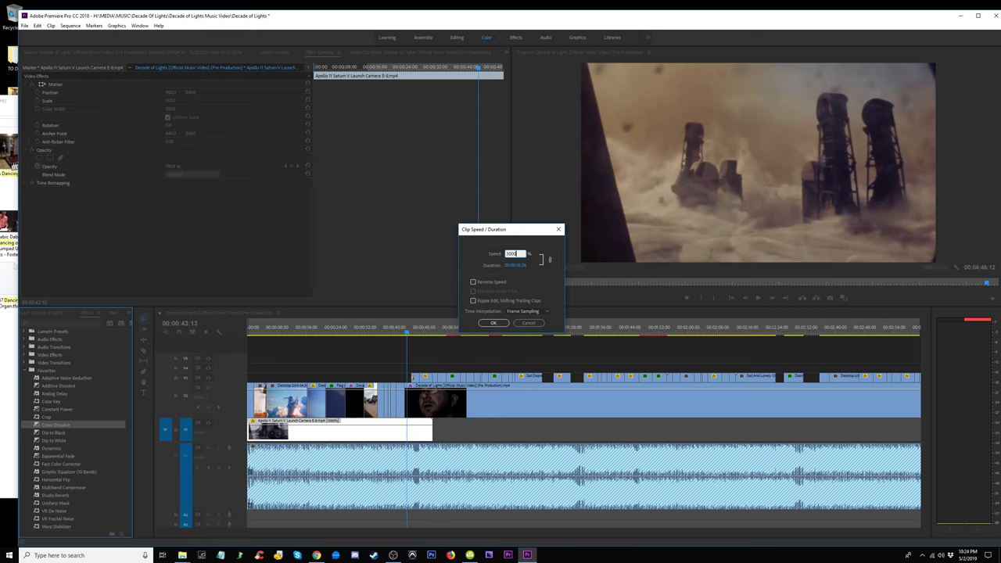
key("Return")
key("Home")
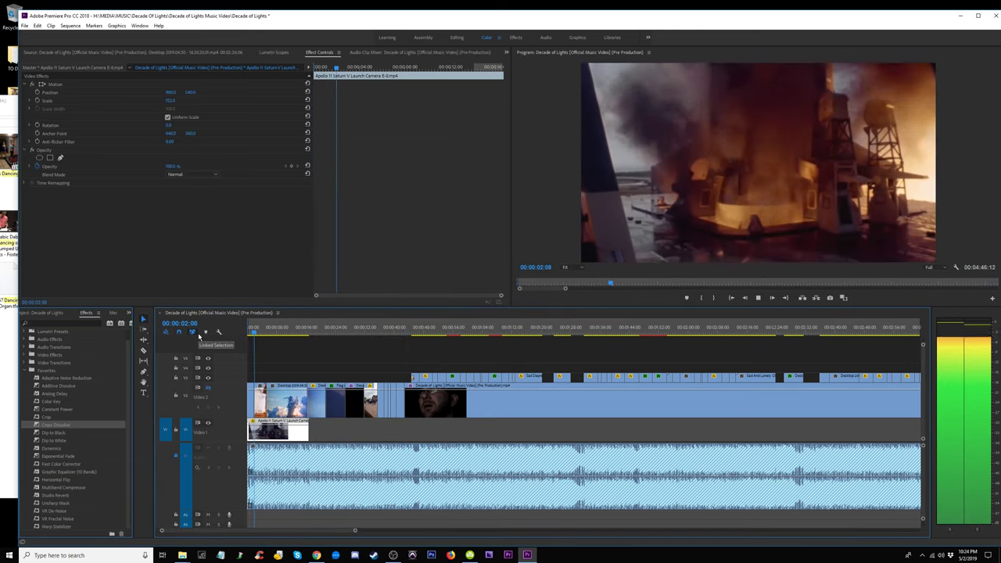
key("space")
Zoom in on the opening and nudge the Apollo clip slightly later on V1.
key("Home")
key("=")
key("=")
key("=")
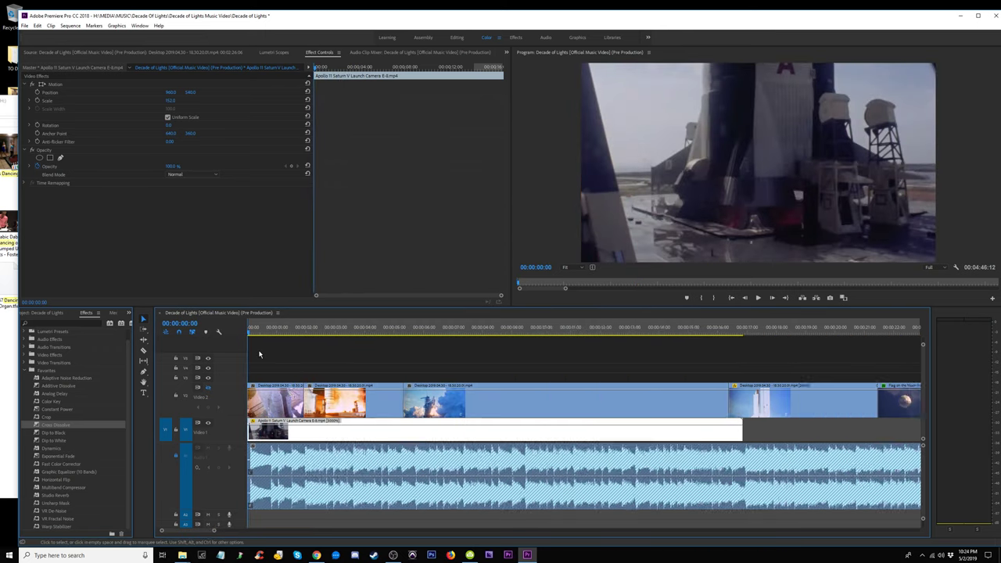
key("=")
key("space")
left_click_drag(296, 430, 323, 435)
key("space")
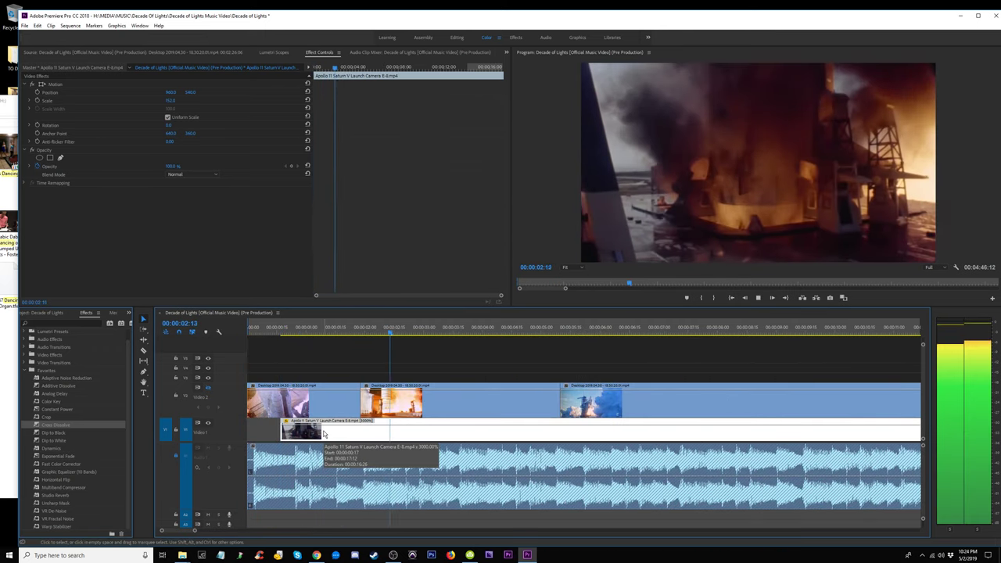
left_click_drag(324, 434, 318, 434)
left_click(268, 329)
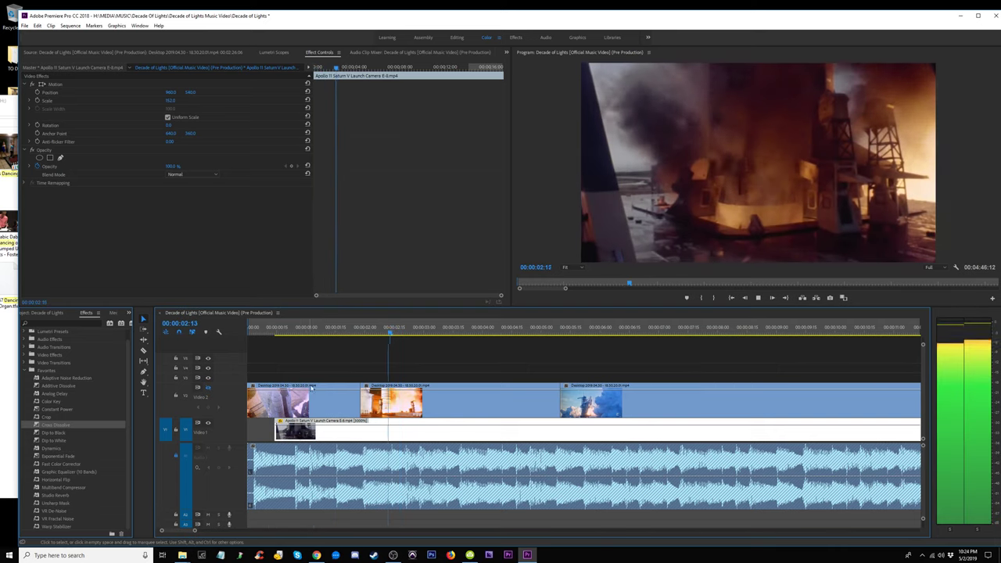
key("space")
Trim the Apollo clip's head to the playhead and close the gap so it starts at zero.
left_click_drag(313, 431, 281, 430)
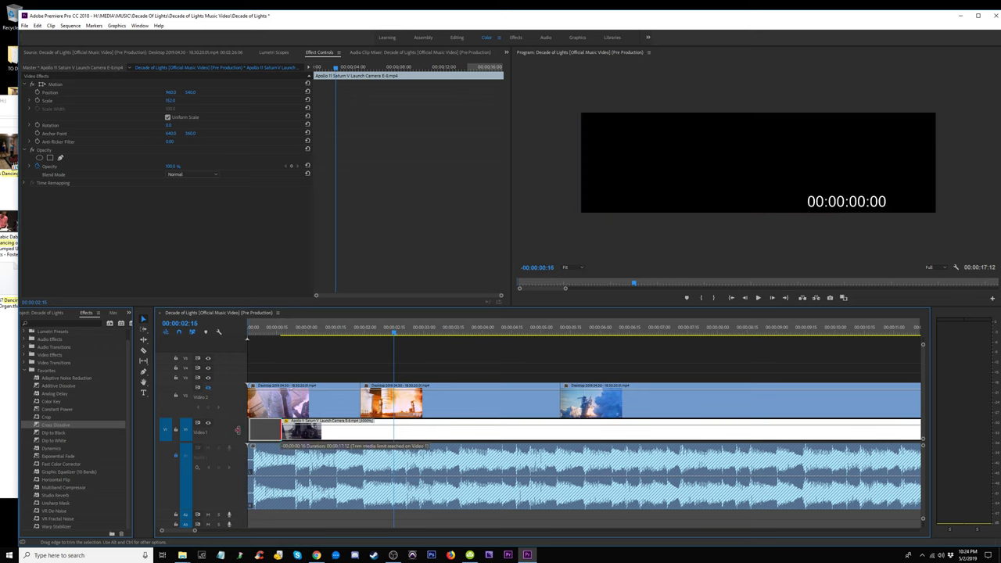
left_click(246, 333)
left_click_drag(250, 334, 267, 334)
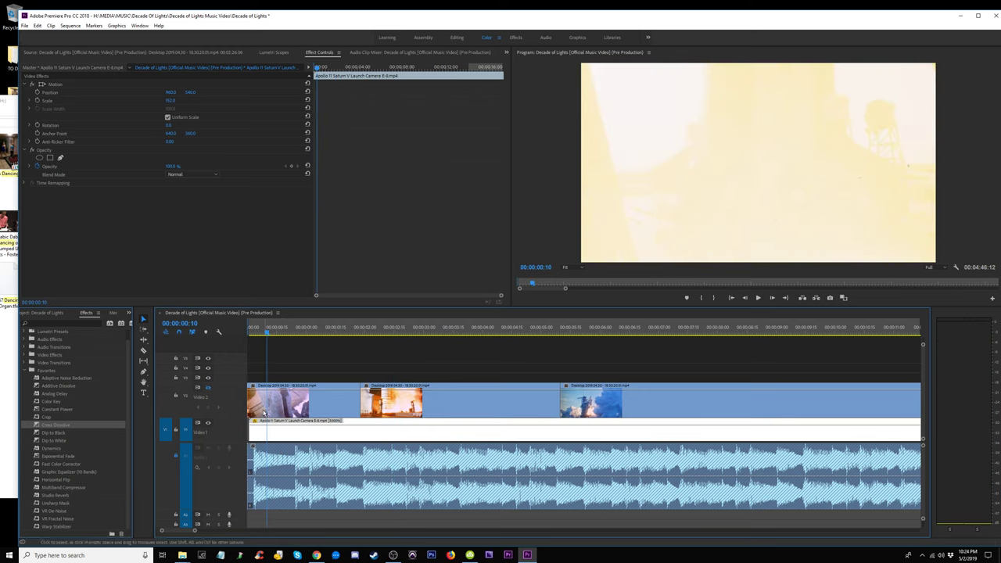
left_click_drag(252, 431, 268, 429)
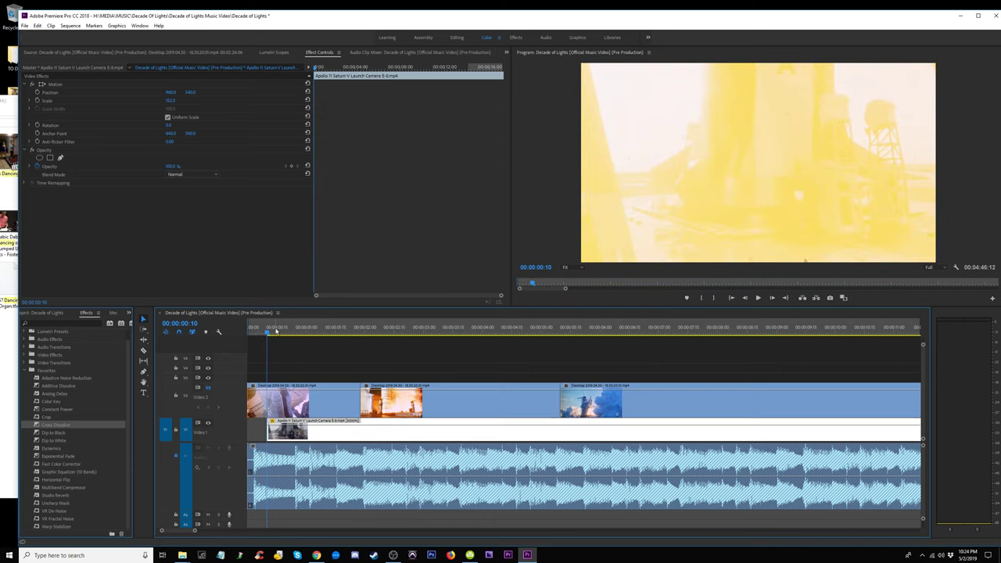
key("space")
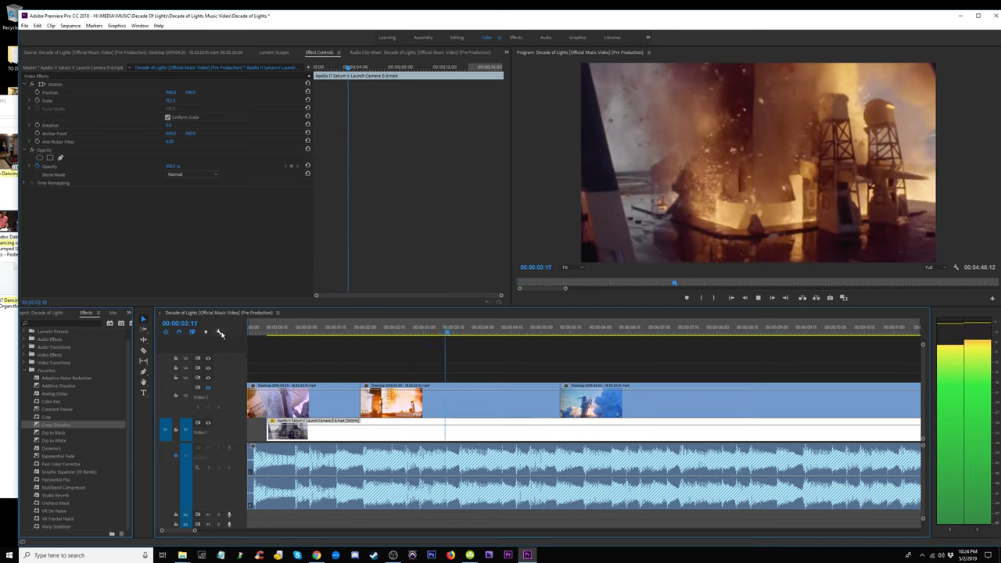
left_click(344, 329)
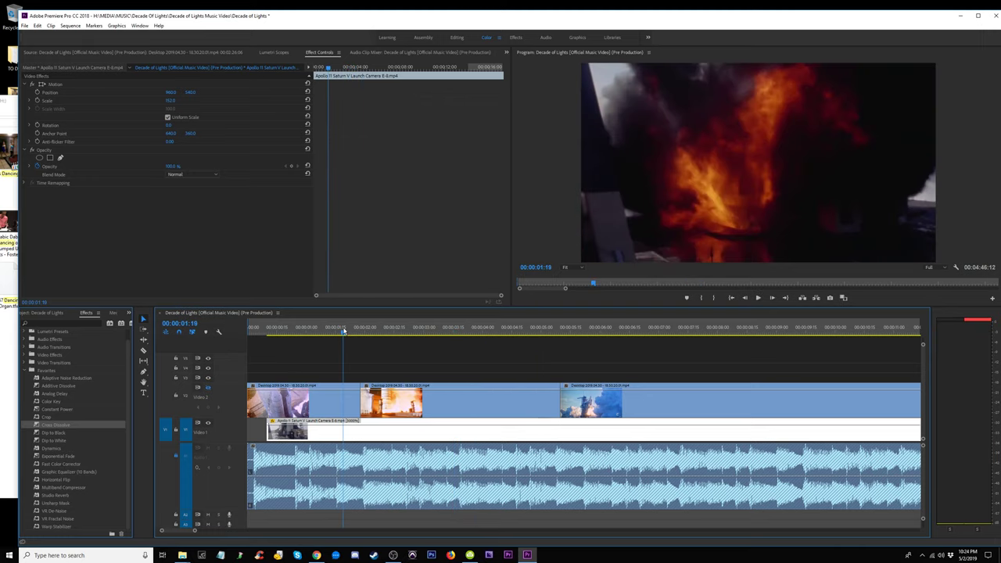
key("space")
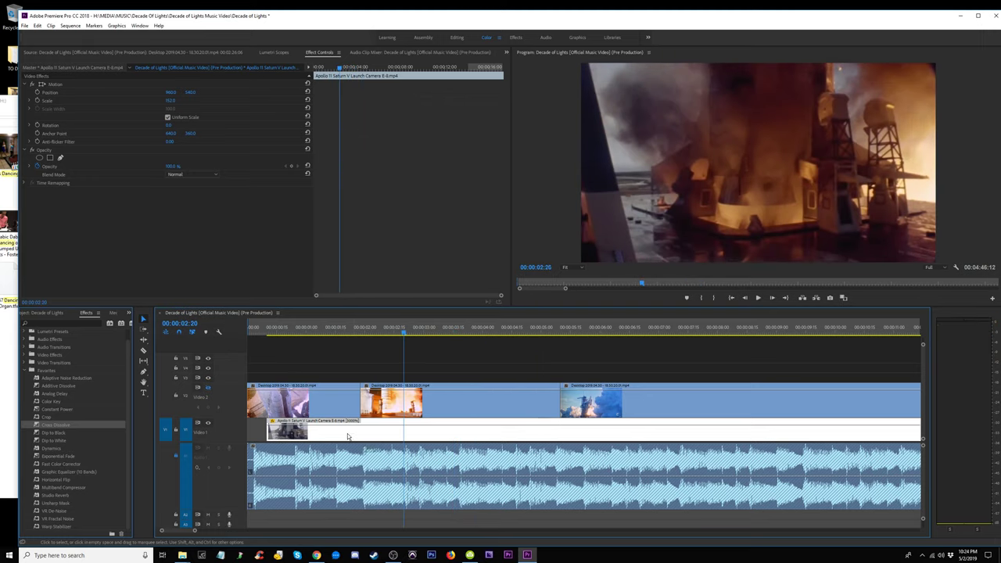
left_click_drag(348, 437, 329, 436)
key("Home")
key("space")
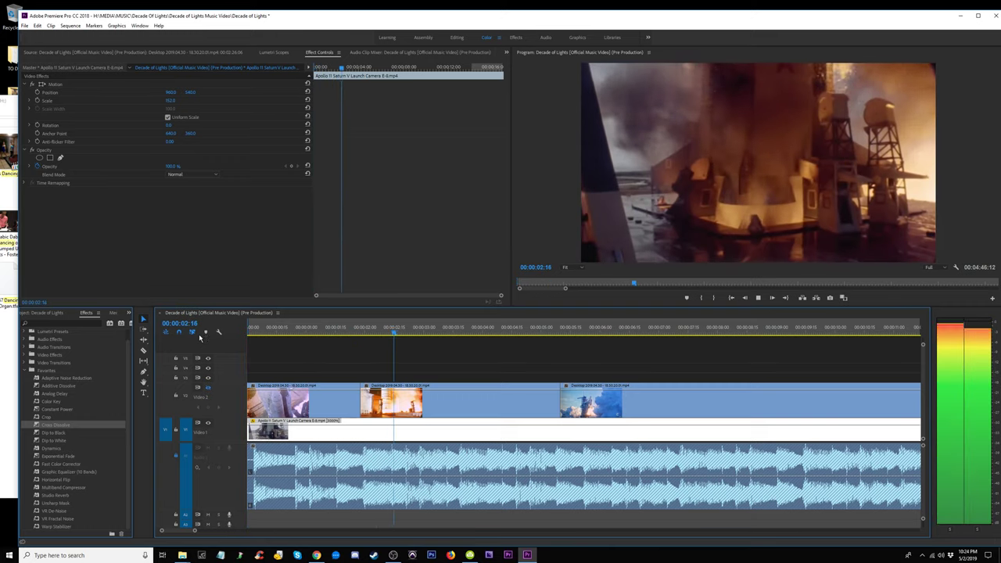
key("space")
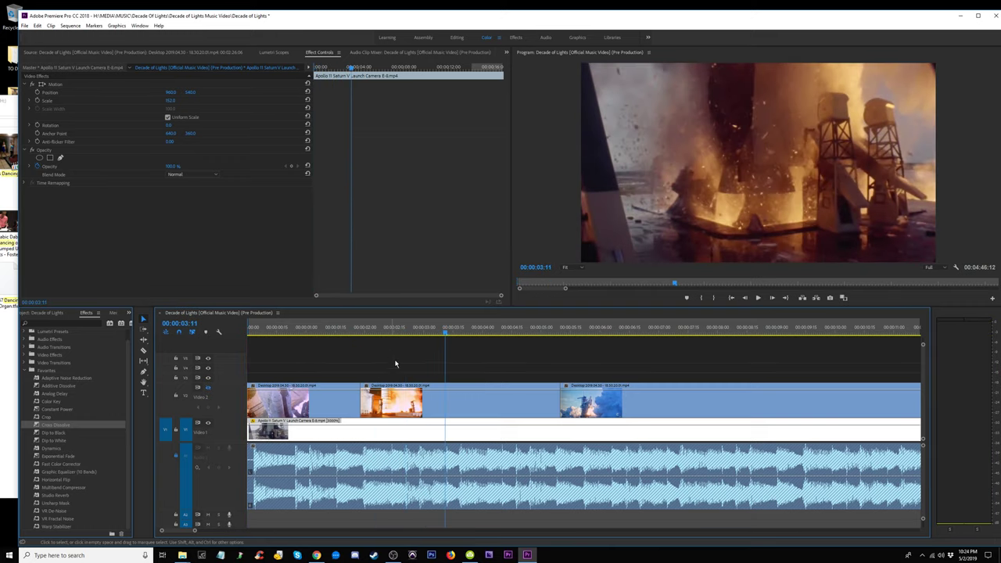
Trim the Apollo clip's edge, move it back to 00:00:00:00, and replay.
left_click_drag(332, 433, 446, 435)
left_click(308, 327)
key("space")
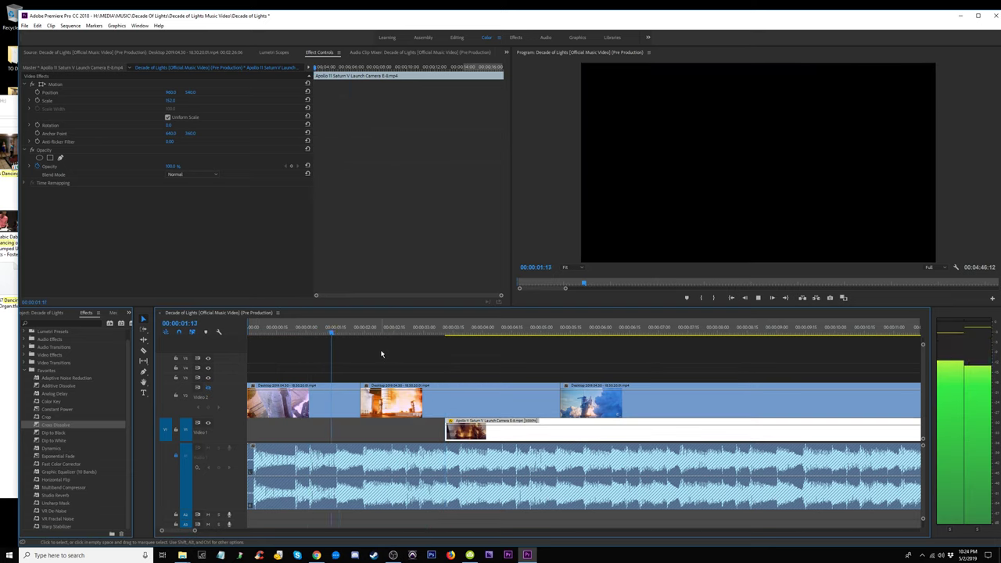
key("space")
left_click_drag(448, 432, 247, 432)
left_click(261, 327)
key("space")
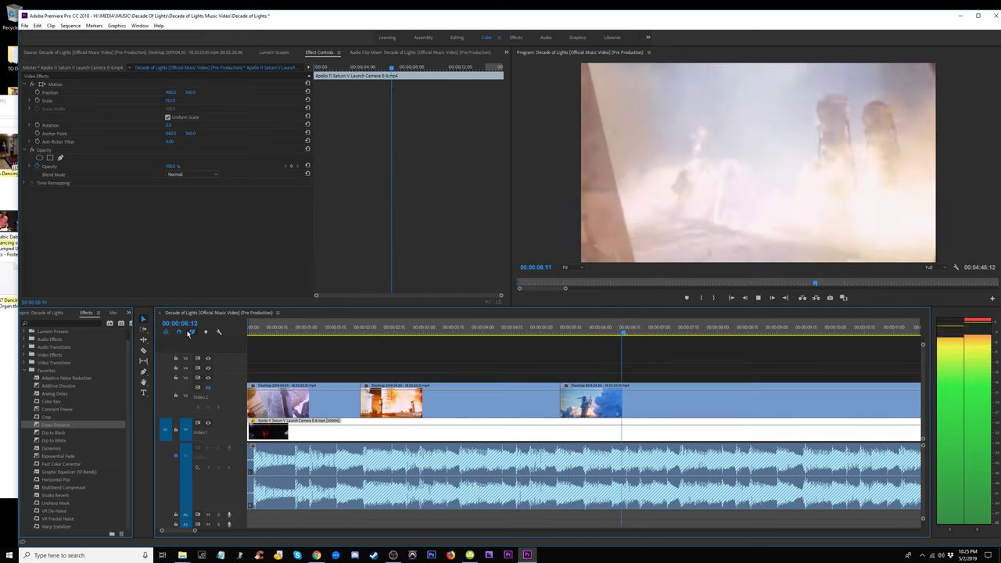
Lower the Apollo clip's Speed/Duration setting and play it from the sequence start.
scroll(266, 356, "down", 3)
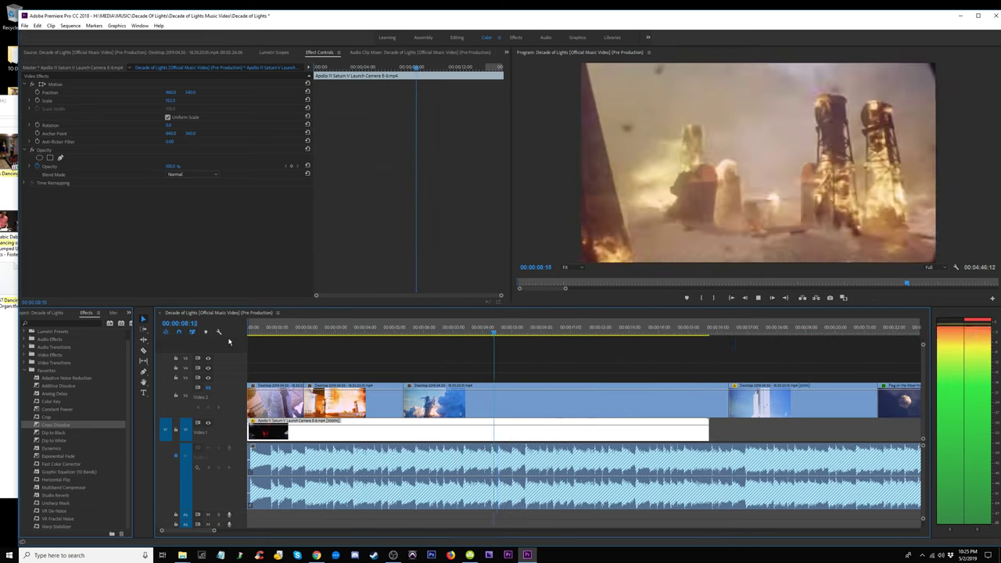
scroll(276, 360, "down", 3)
key("space")
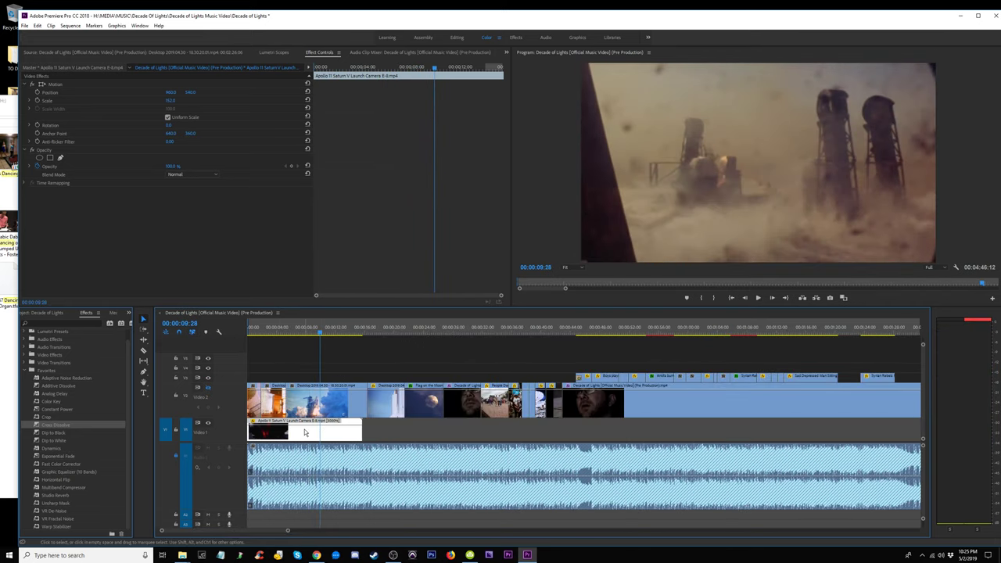
right_click(290, 437)
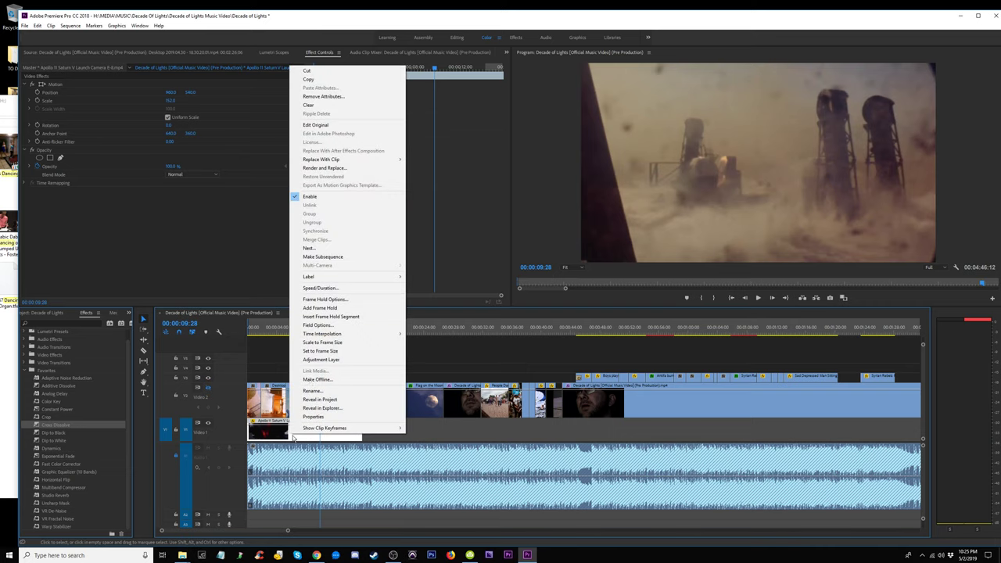
left_click(316, 289)
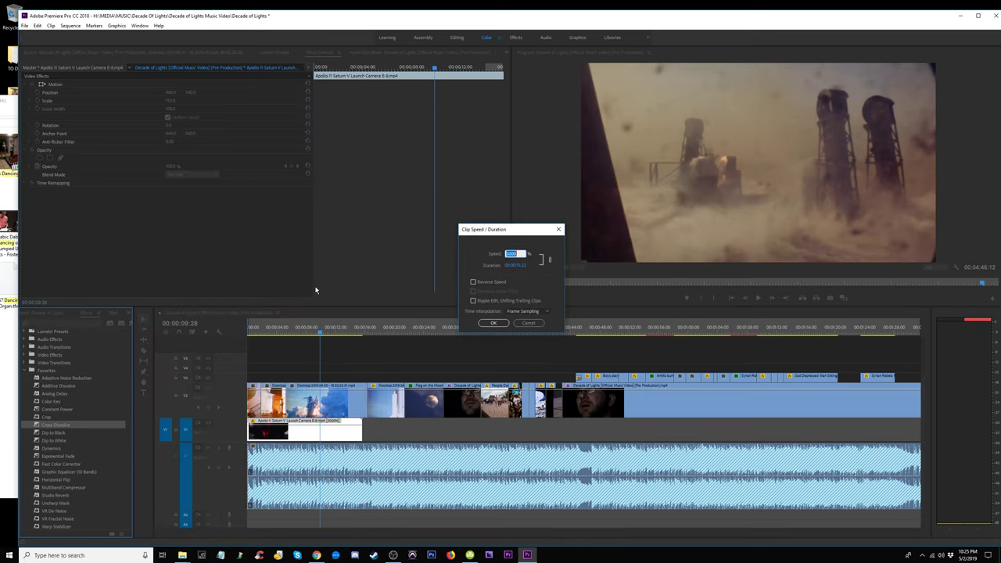
key("Return")
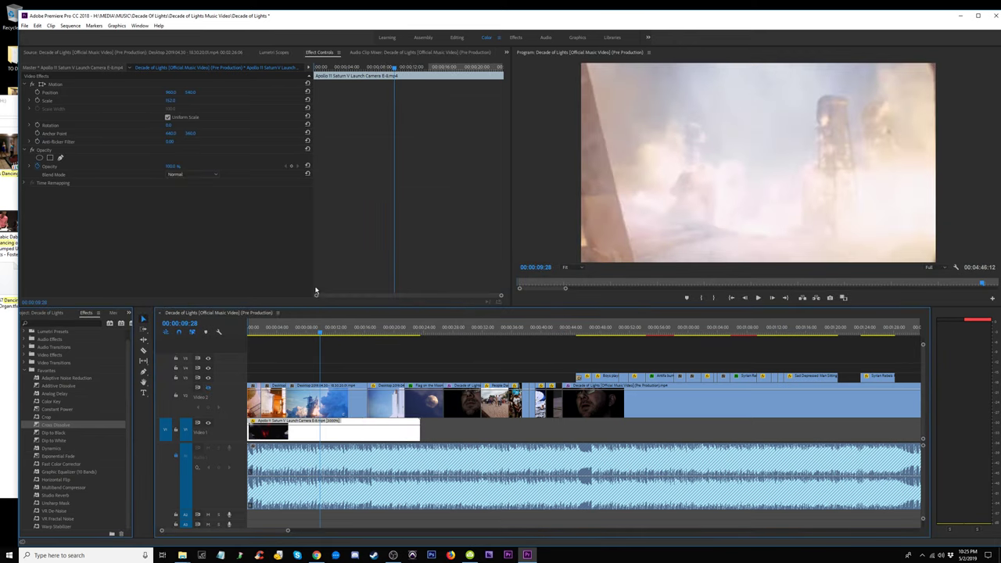
key("Home")
key("space")
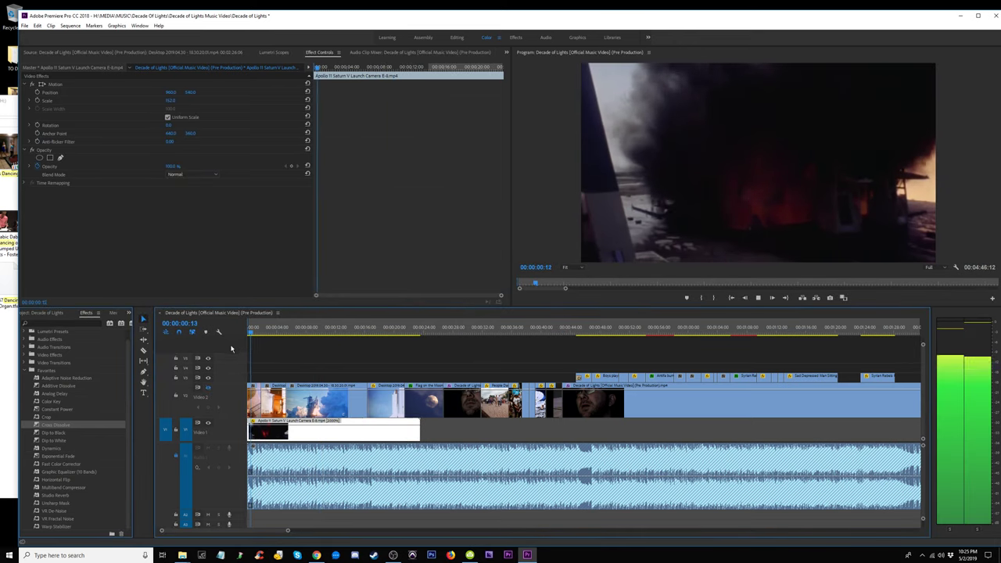
key("equal")
key("equal")
key("equal")
key("equal")
key("equal")
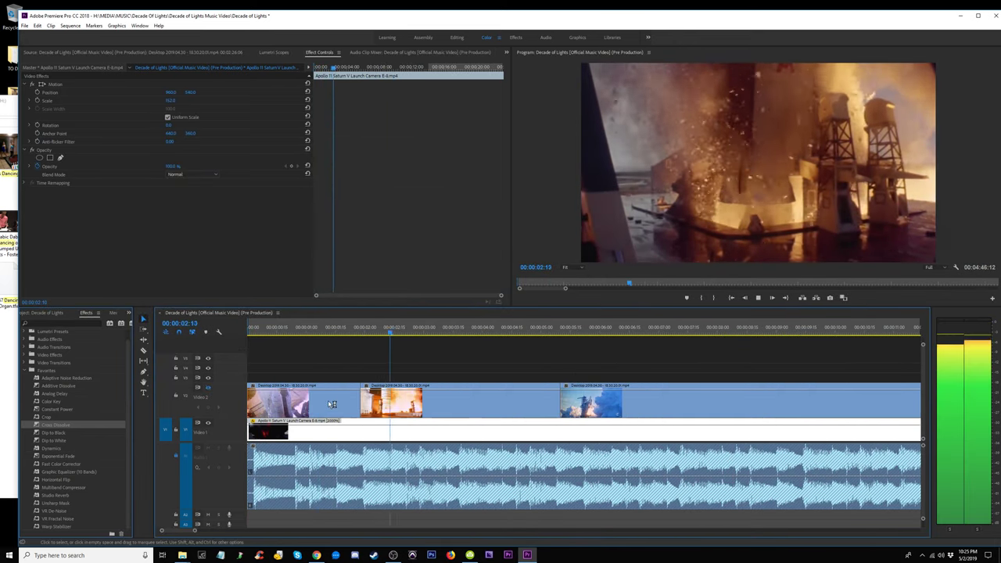
Trim the Apollo clip's head on V1, then undo the change.
key("space")
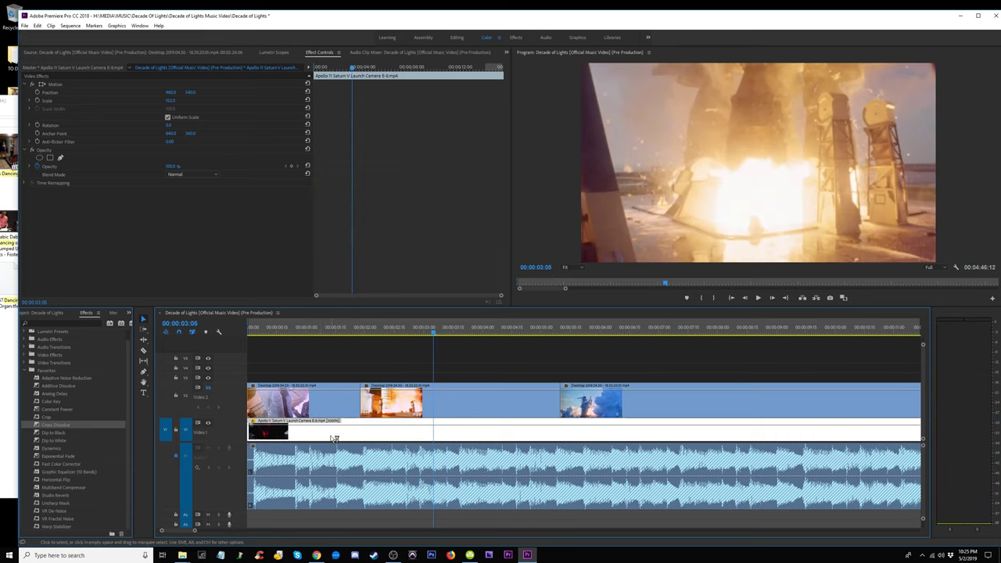
left_click_drag(334, 439, 329, 434)
key("ctrl+z")
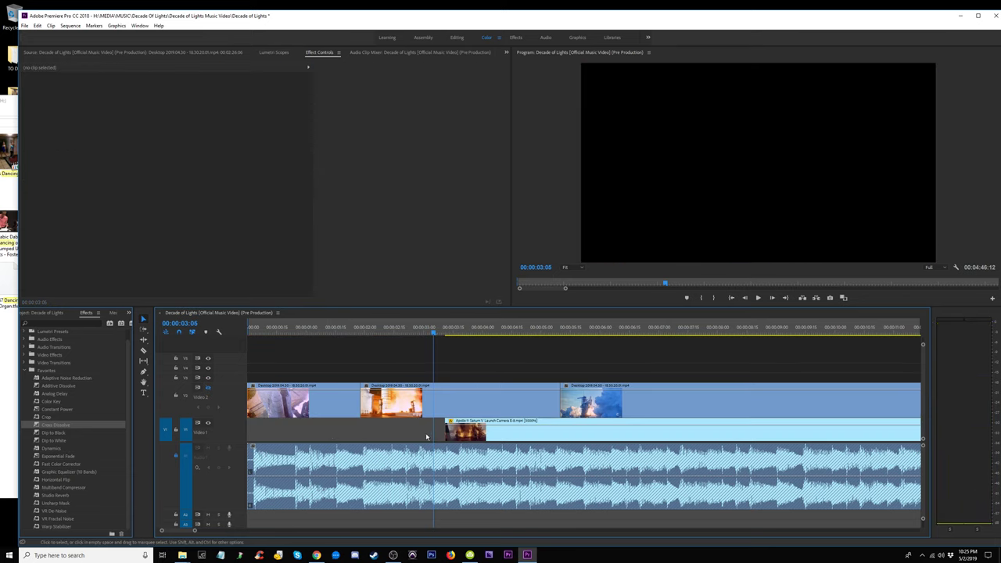
left_click(506, 429)
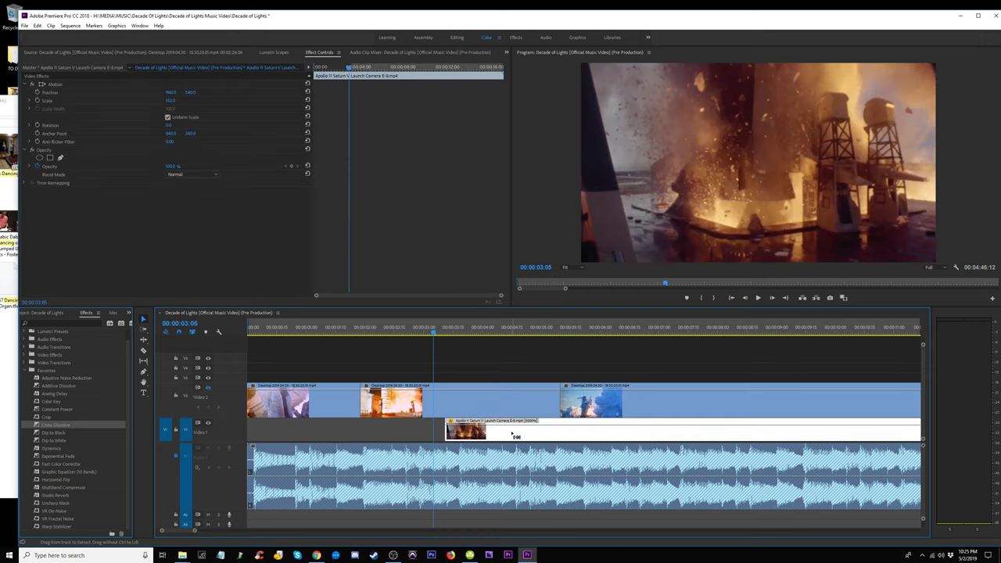
key("ctrl+z")
key("ctrl+z")
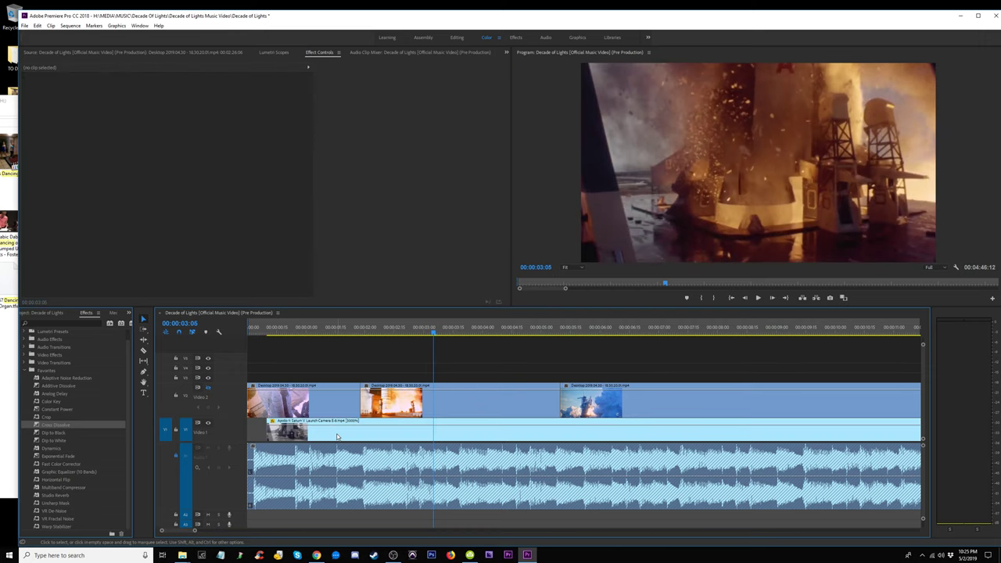
Slide the Apollo clip to 00:00:00:00 and replay the opening.
left_click_drag(337, 437, 328, 438)
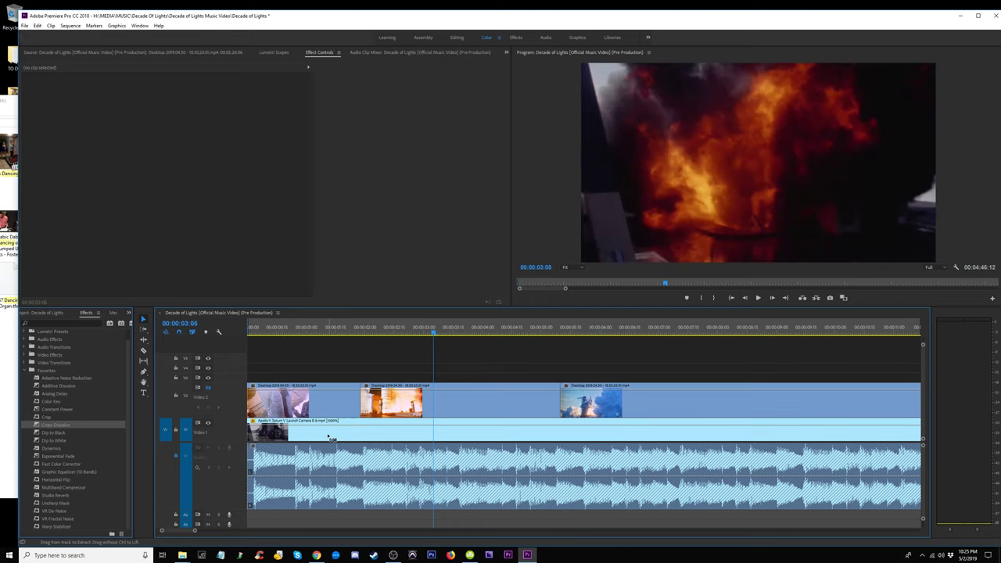
left_click(290, 336)
key("space")
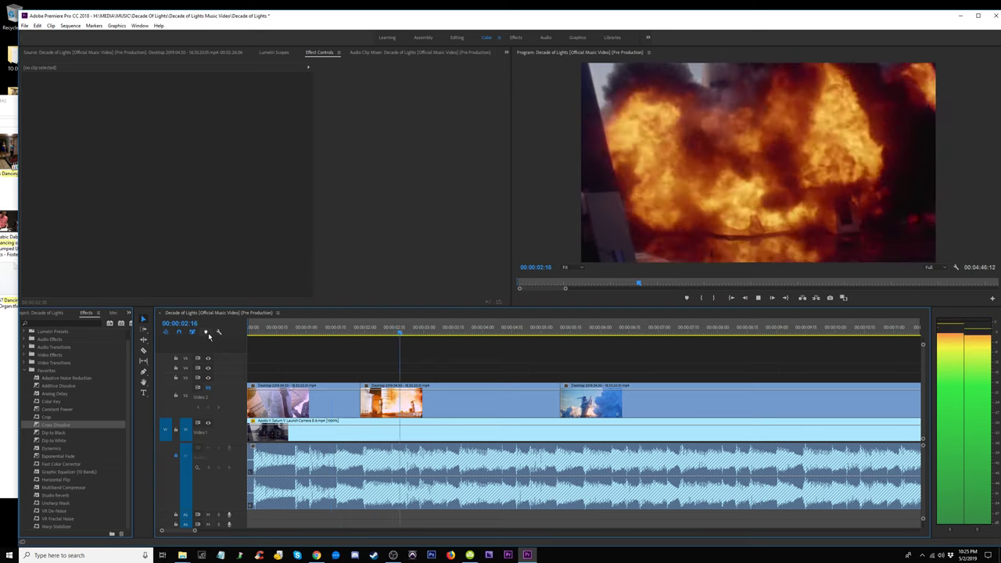
key("space")
left_click(249, 329)
key("space")
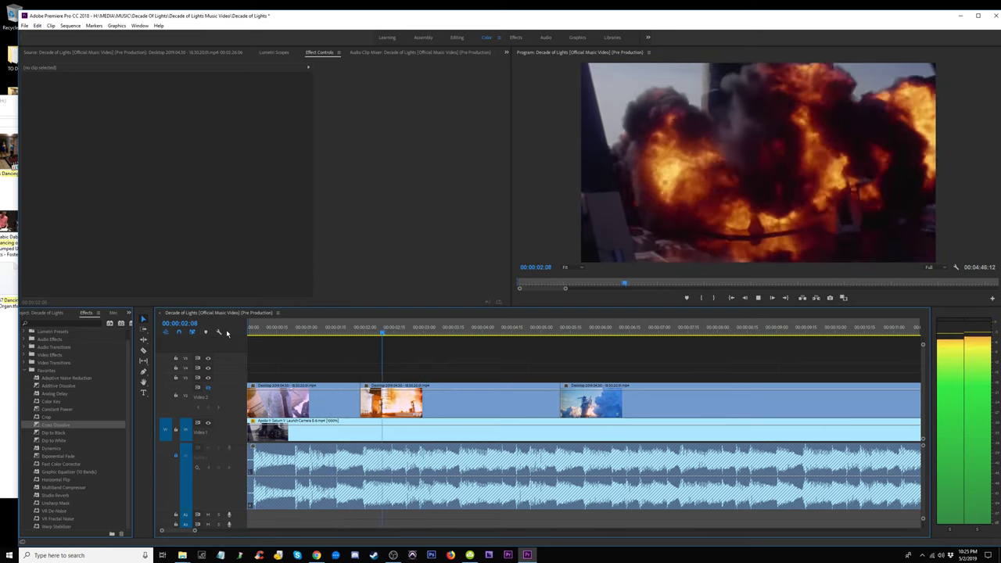
key("space")
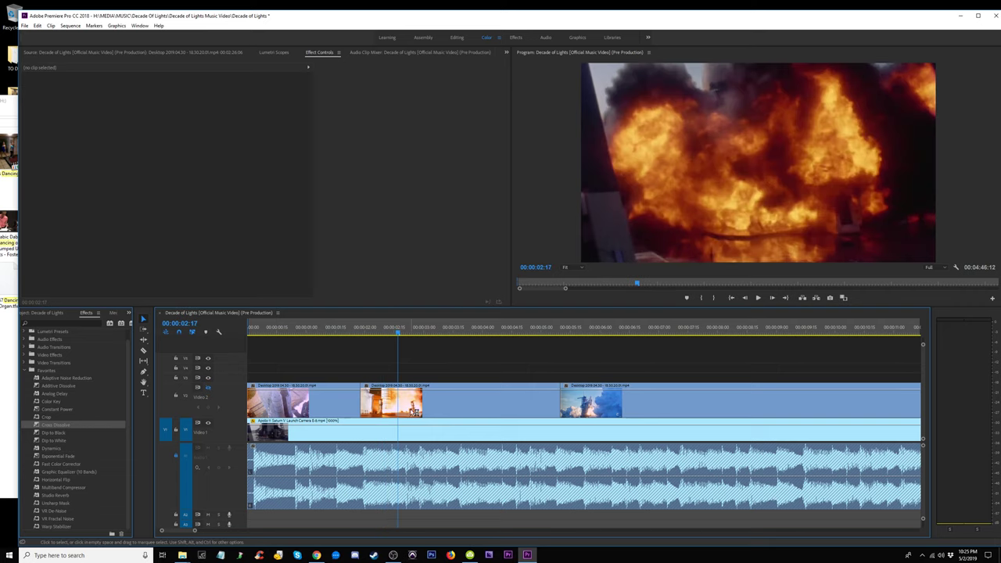
Move the second launch clip on V2 slightly later and play it back.
mouse_move(412, 408)
left_mouse_down()
mouse_move(415, 389)
mouse_move(392, 404)
left_mouse_up()
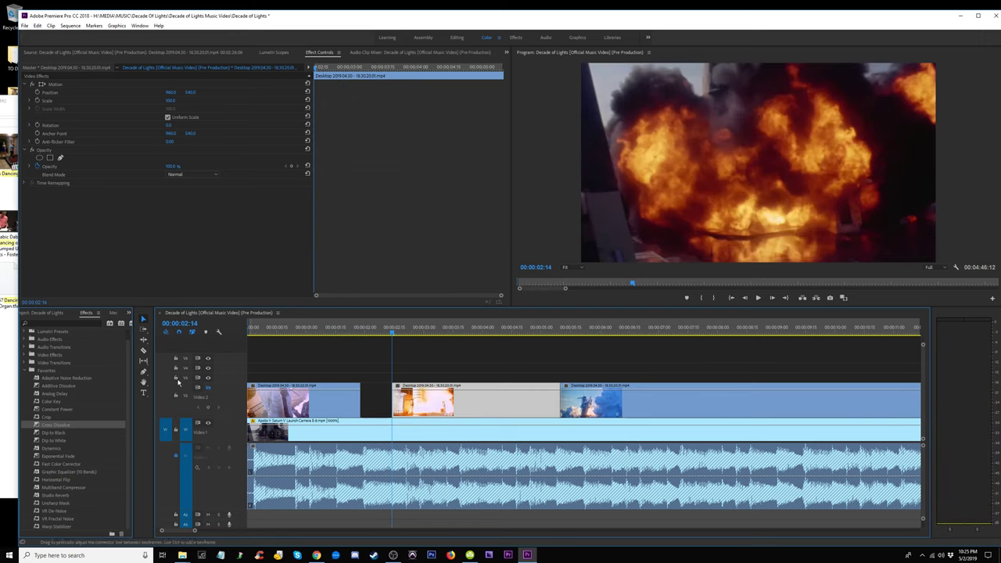
key("space")
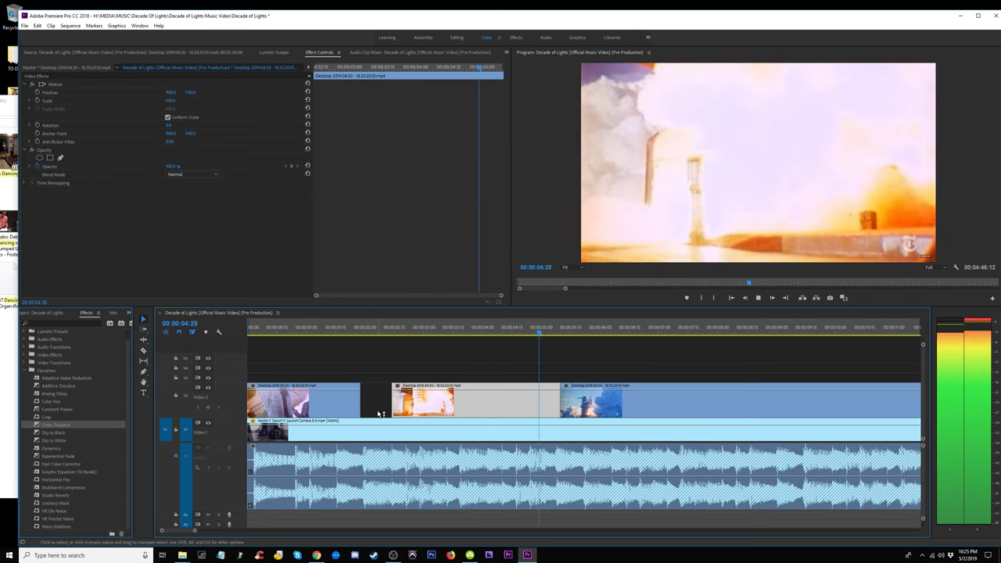
key("space")
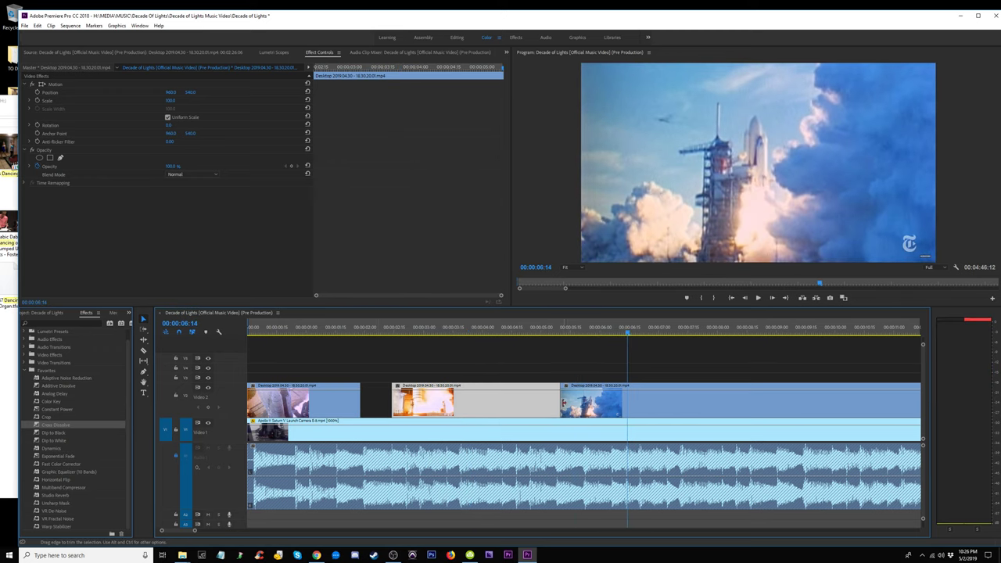
Shorten the end of the first Desktop clip on V2 at the cut point.
left_click_drag(443, 336, 310, 341)
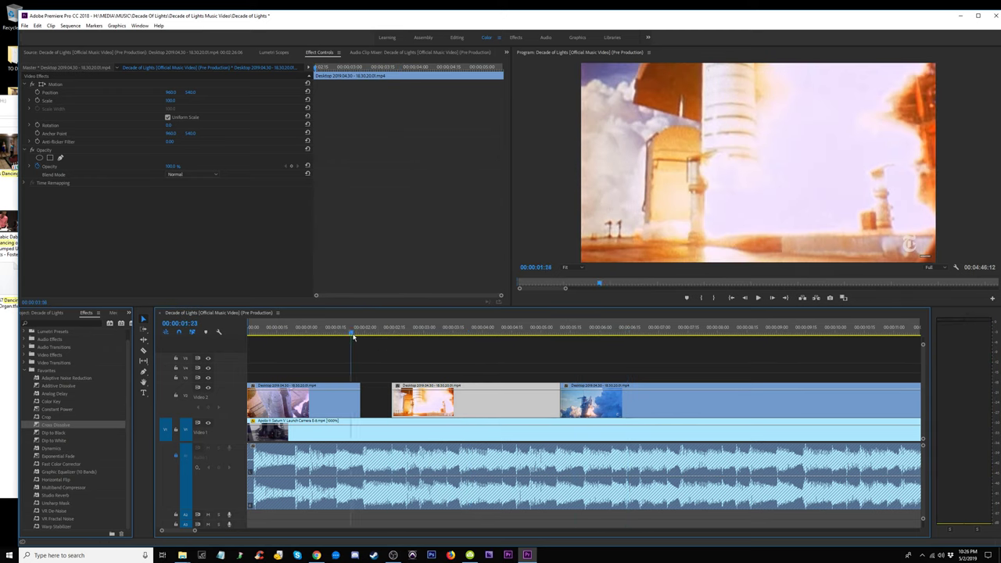
mouse_move(309, 341)
left_mouse_down()
mouse_move(413, 333)
mouse_move(300, 334)
left_mouse_up()
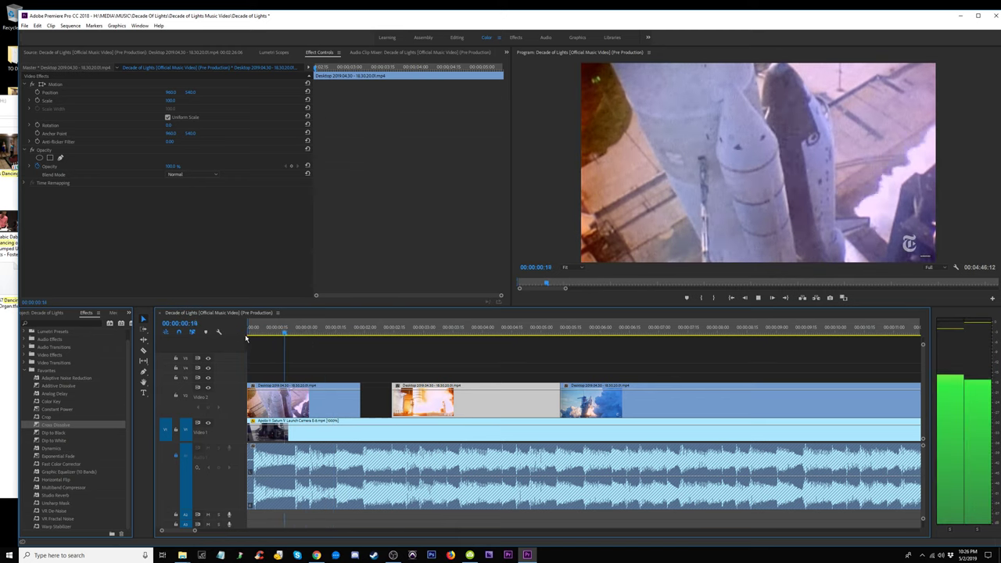
key("space")
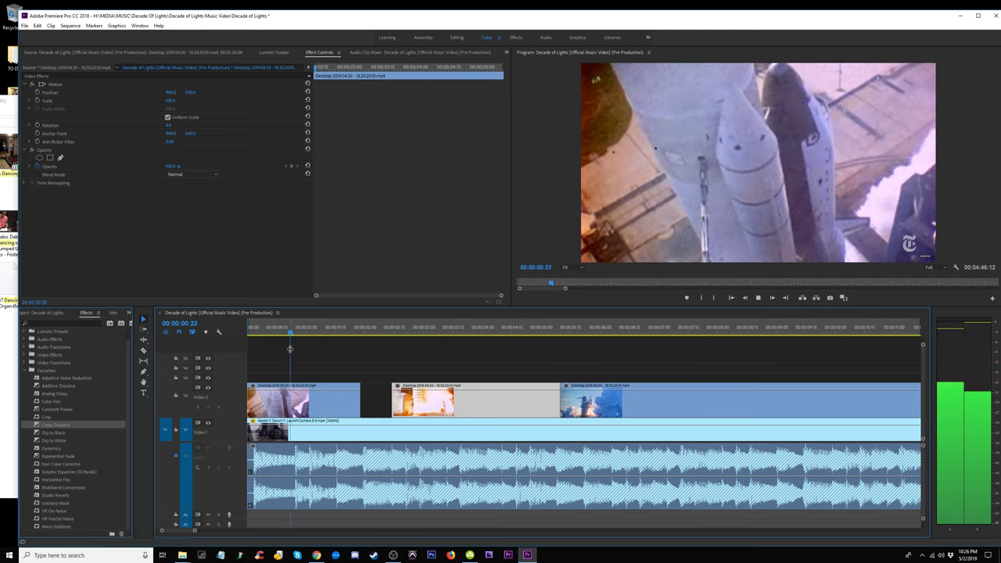
key("space")
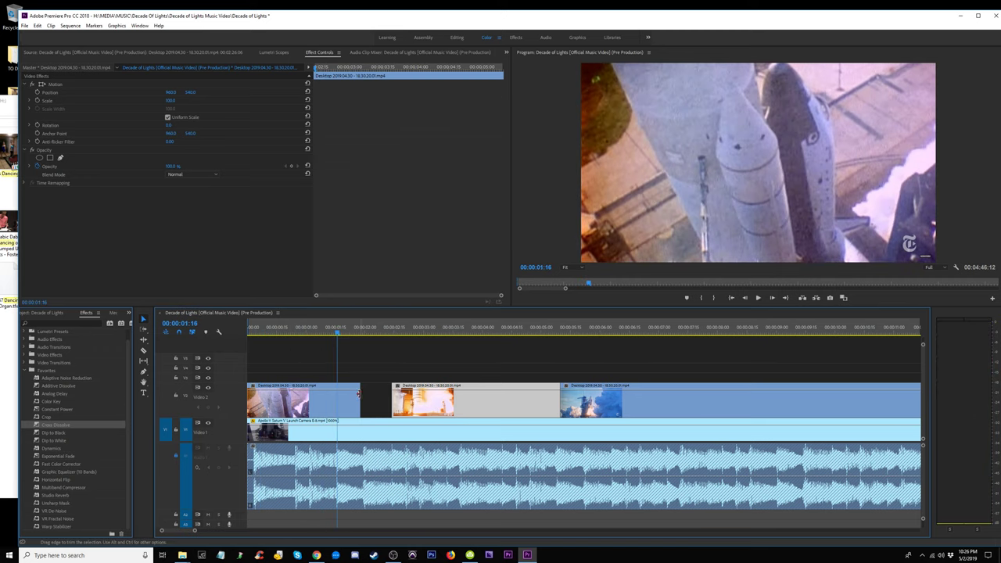
mouse_move(359, 394)
left_mouse_down()
mouse_move(330, 396)
mouse_move(336, 401)
left_mouse_up()
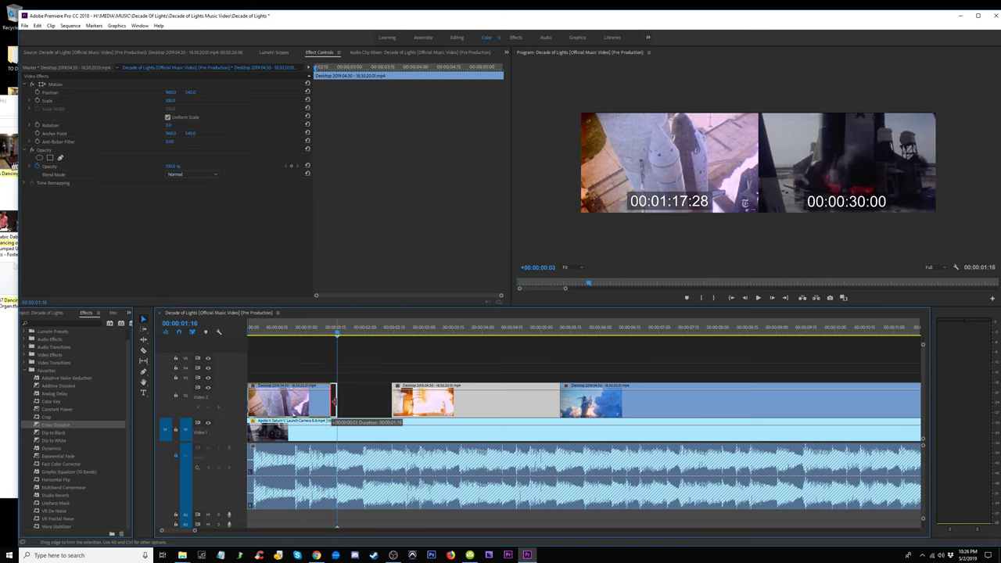
key("space")
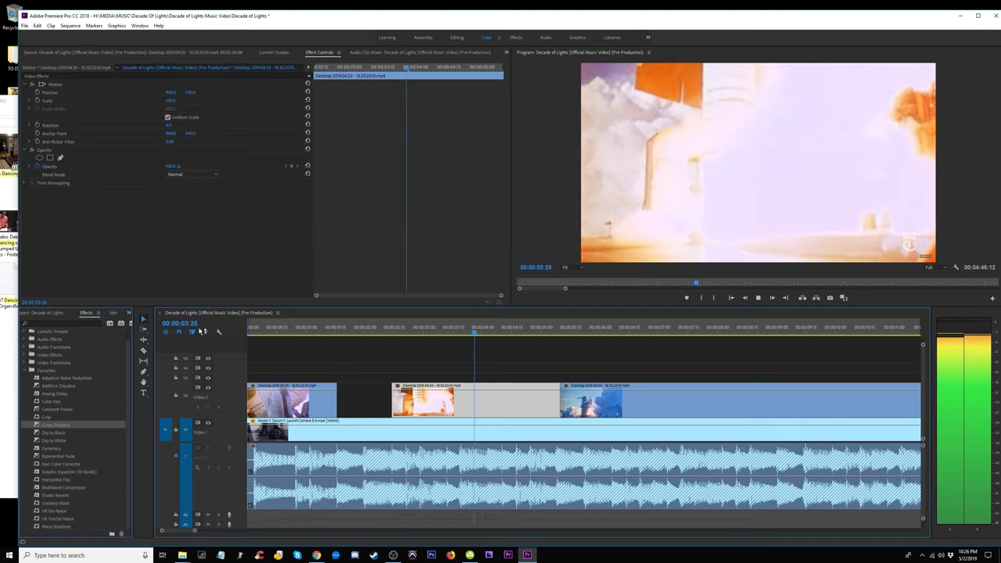
Lift the second launch clip from V2 up onto V3.
left_click(304, 332)
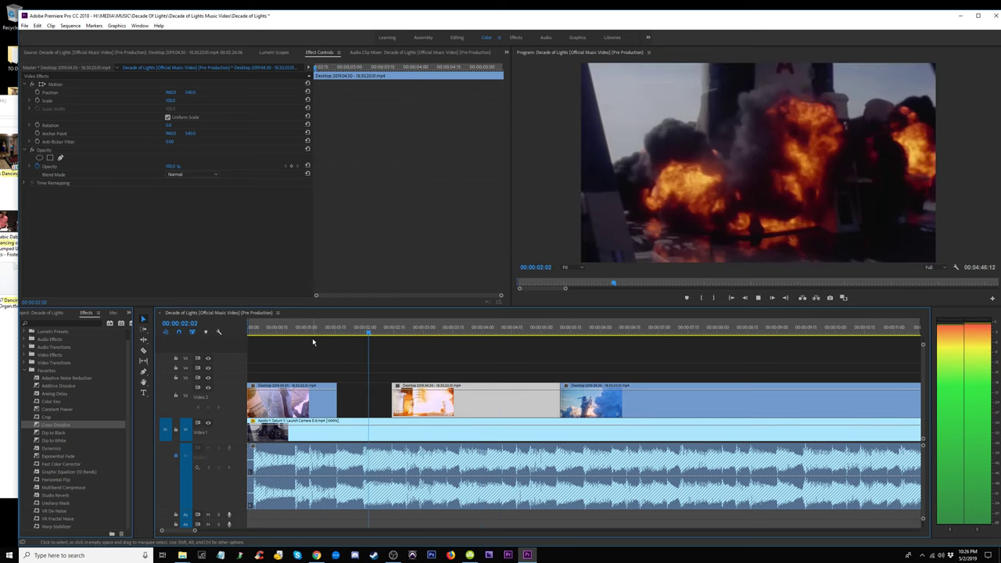
left_click(389, 332)
key("space")
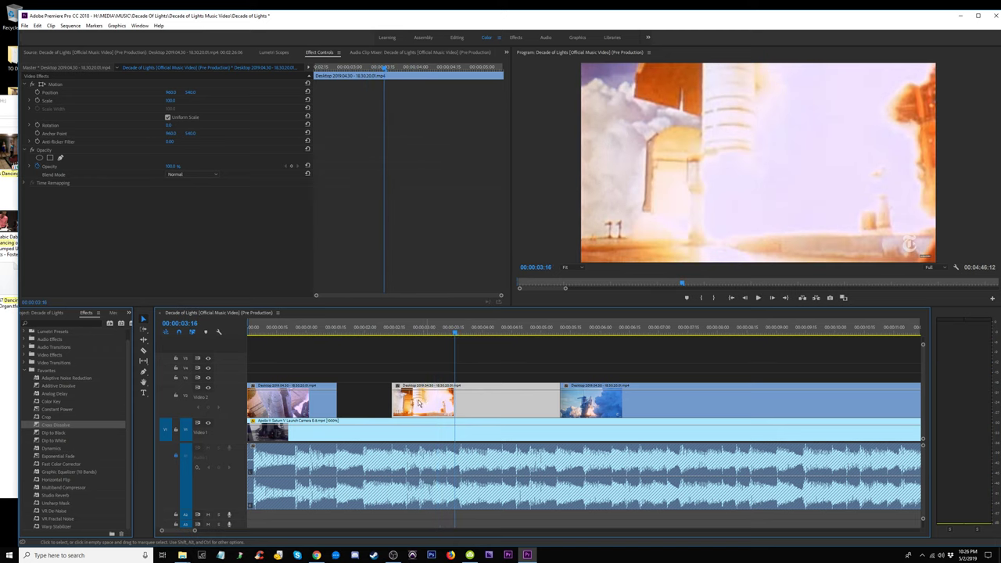
mouse_move(422, 396)
left_mouse_down()
mouse_move(447, 374)
mouse_move(487, 376)
left_mouse_up()
key("space")
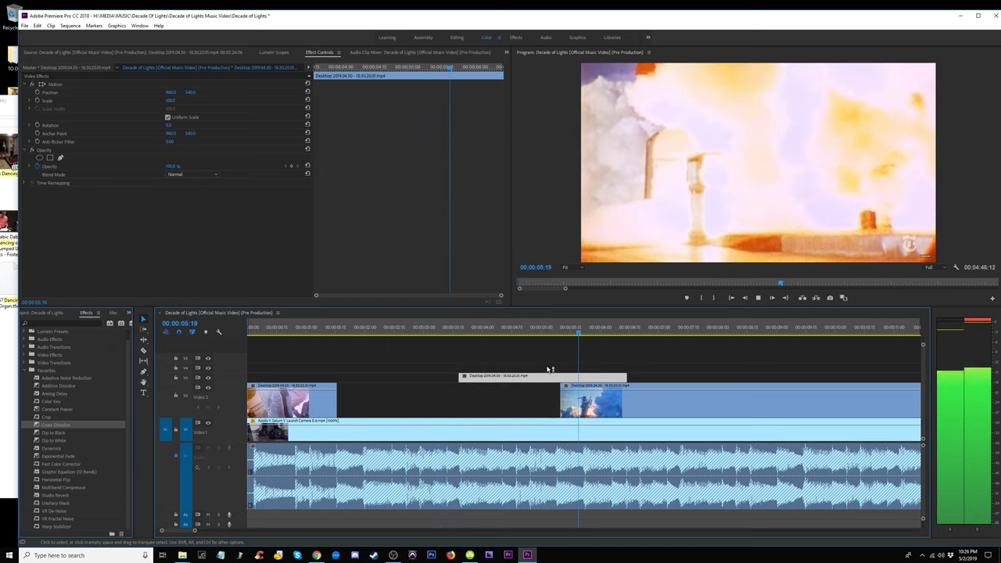
key("space")
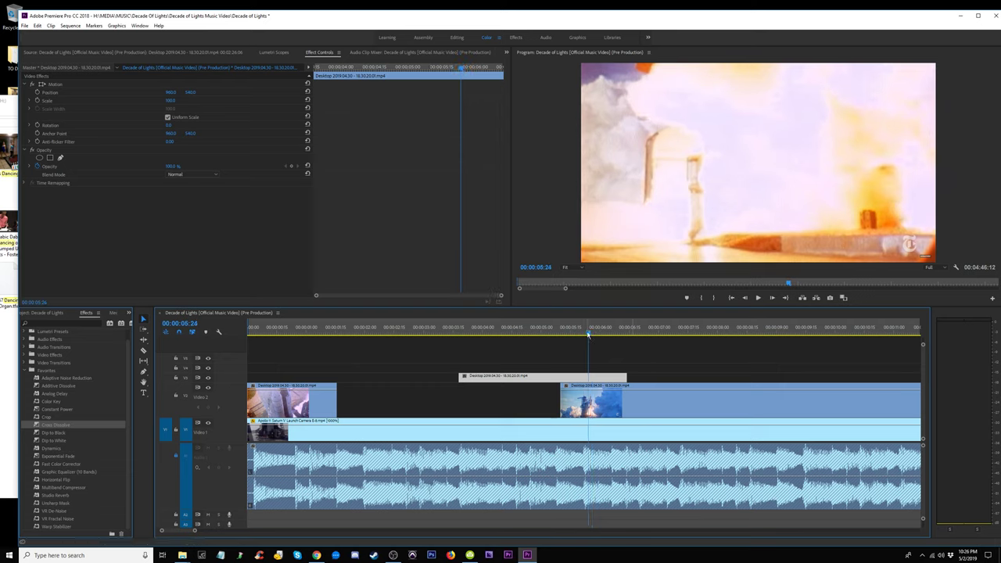
Trim the V3 clip's end back to the playhead and replay.
left_click_drag(609, 376, 583, 377)
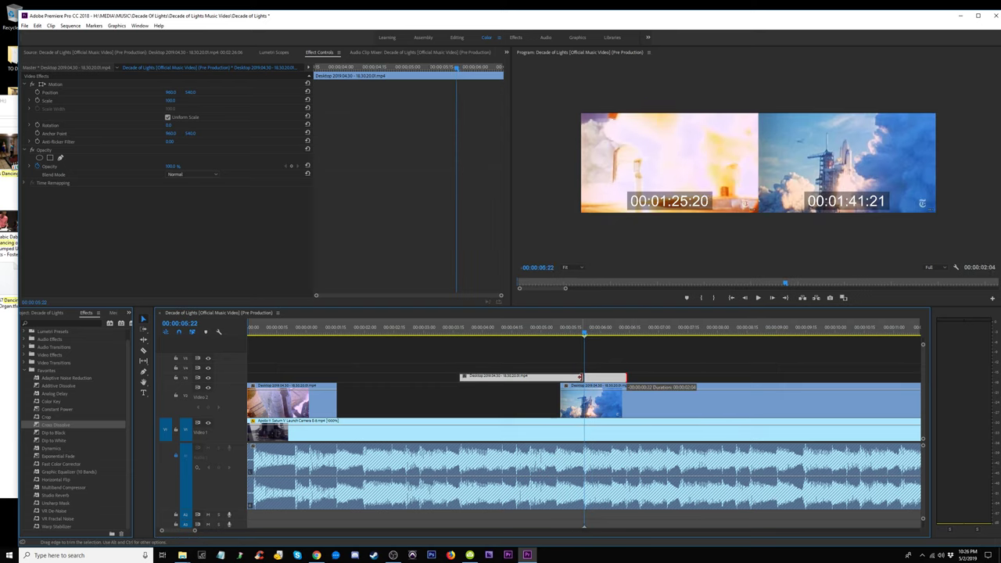
left_click(297, 332)
key("space")
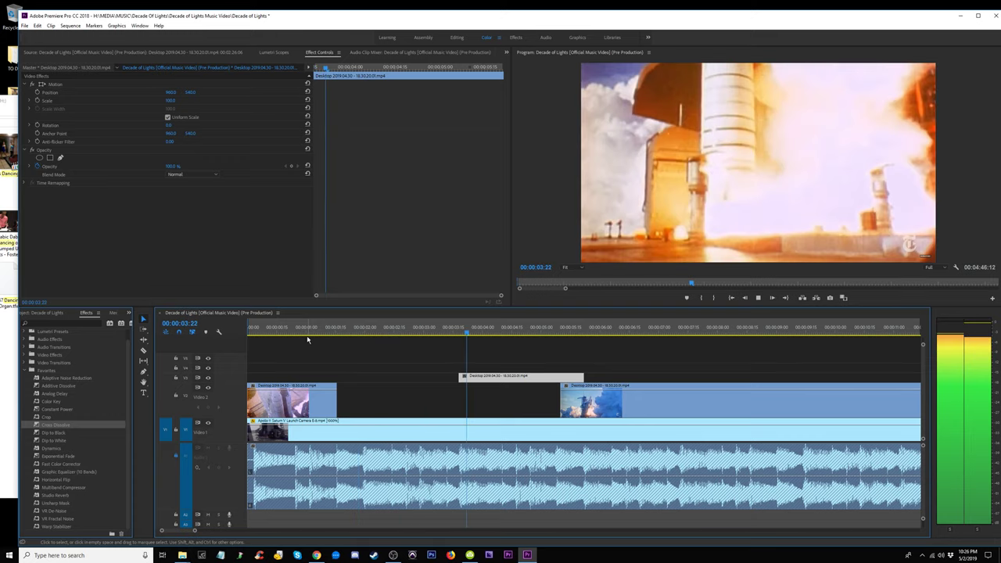
left_click(631, 403)
key("space")
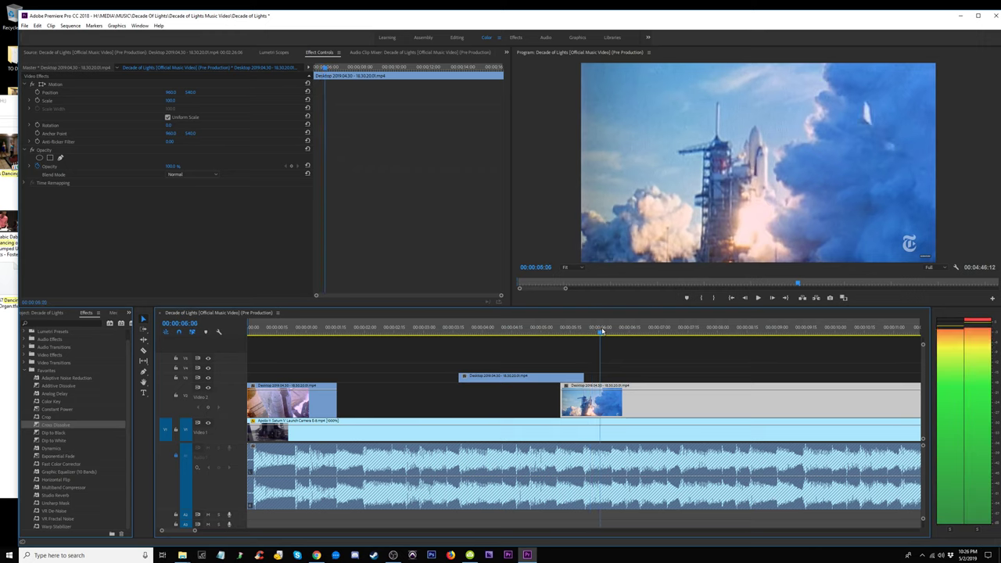
left_click(539, 334)
left_click_drag(539, 334, 216, 341)
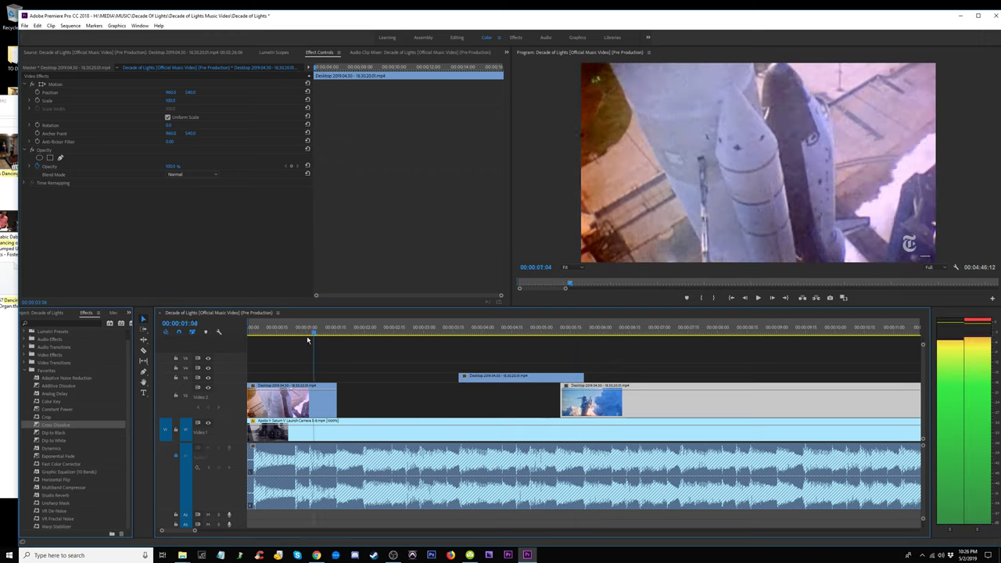
key("space")
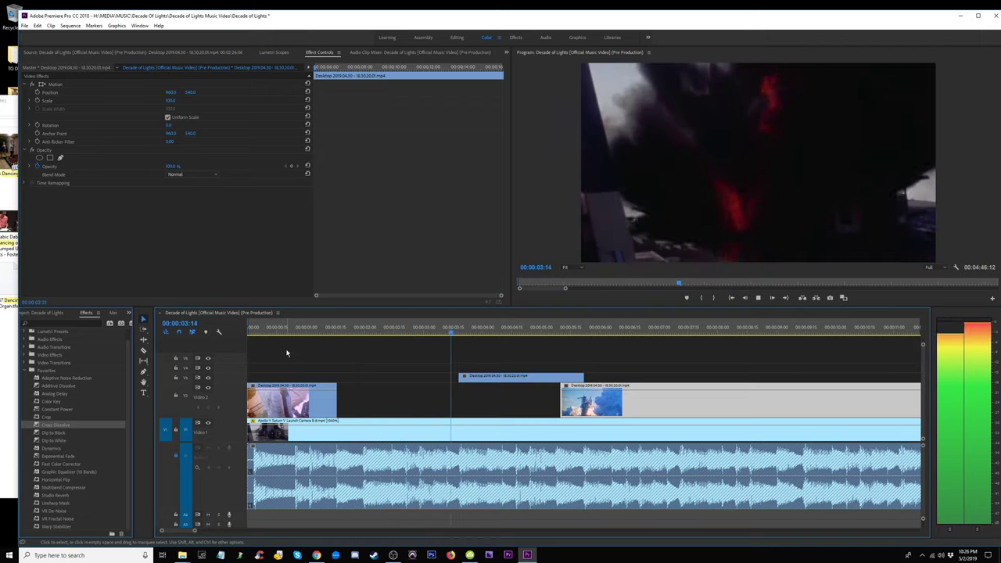
left_click(320, 330)
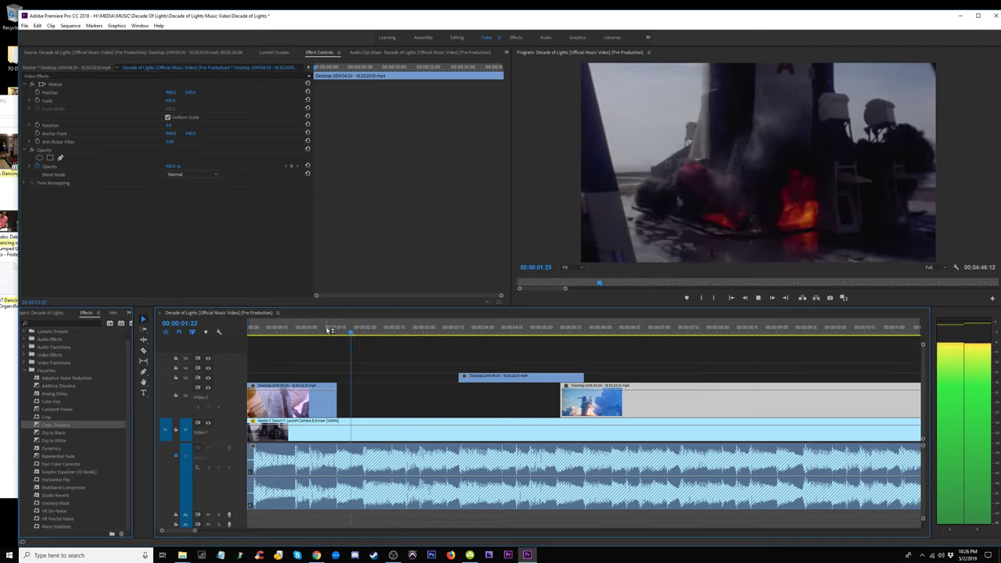
key("space")
Set the V1 Apollo clip's speed to 700% and play it from the start.
left_click(382, 438)
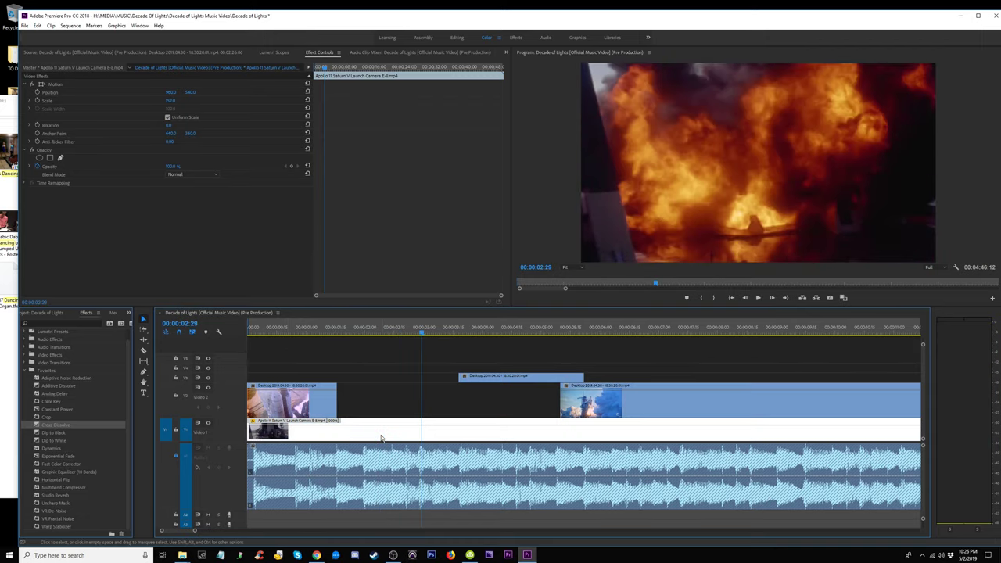
key("minus")
key("minus")
key("minus")
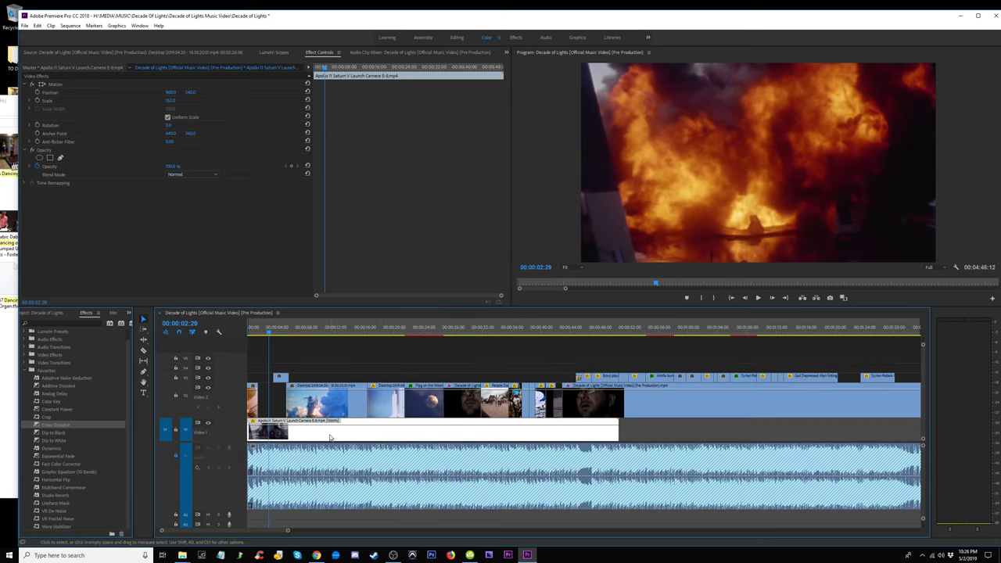
right_click(330, 439)
left_click(368, 289)
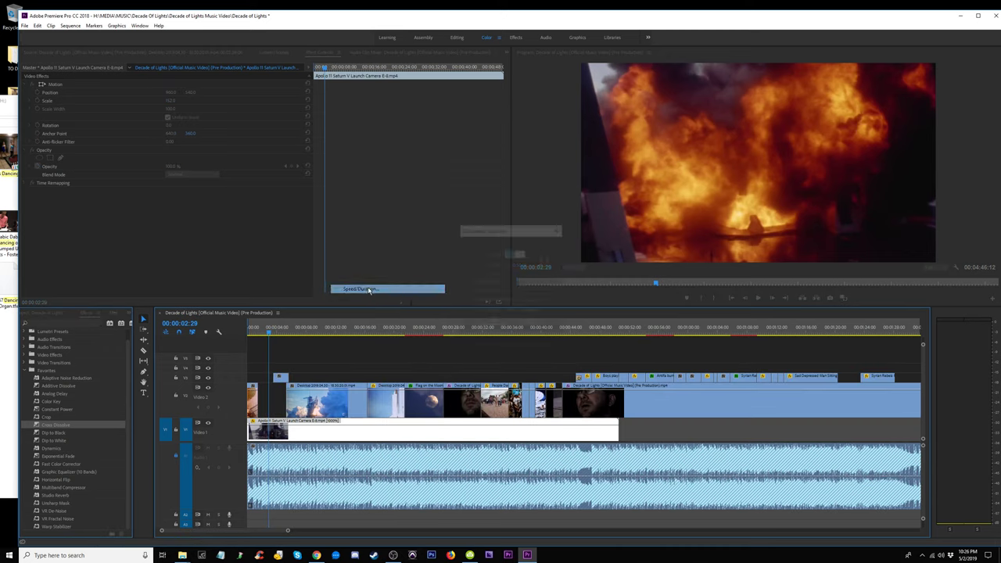
type("700")
key("Return")
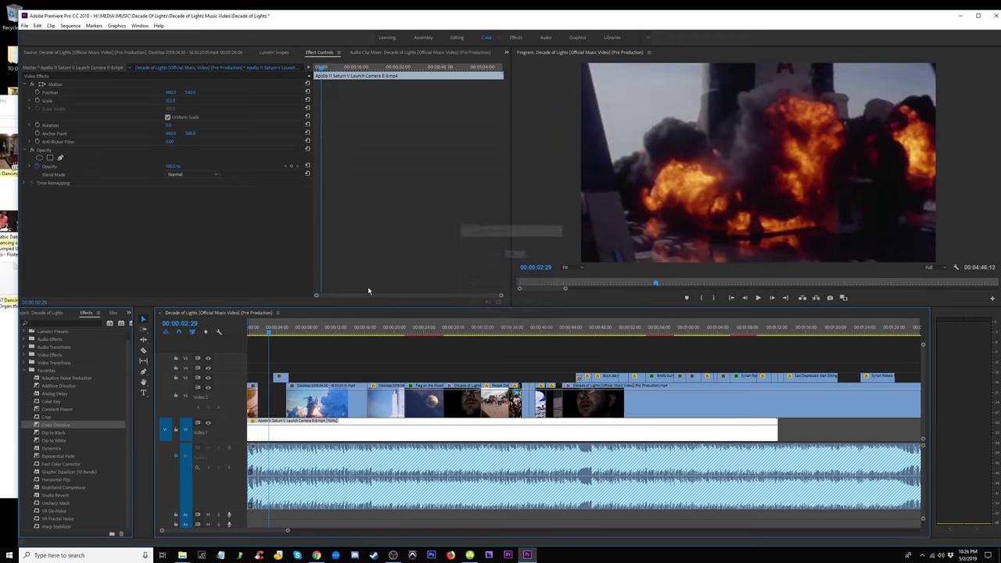
left_click(256, 329)
key("space")
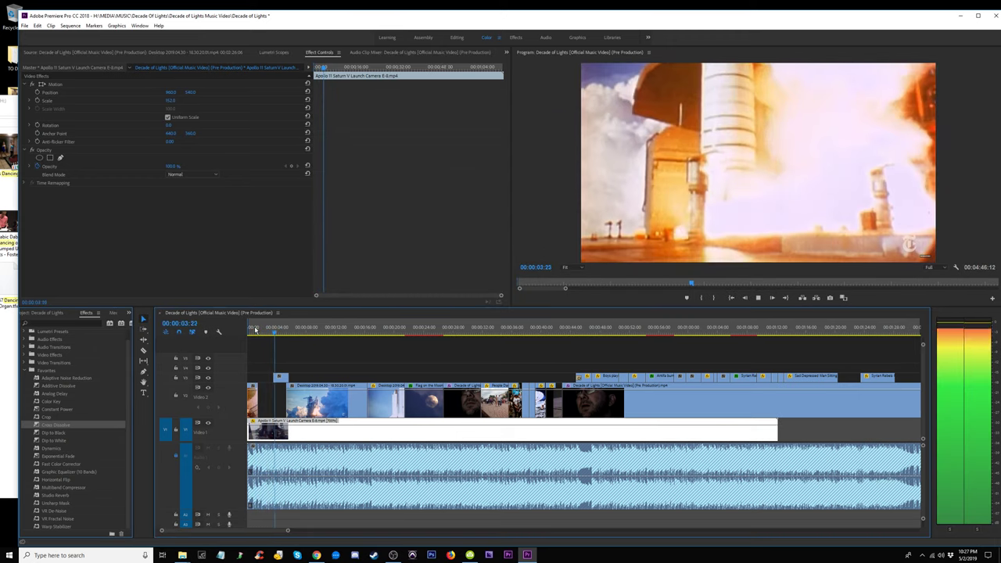
Nudge the Apollo clip on V1 later, then earlier, replaying the opening each time.
key("=")
key("space")
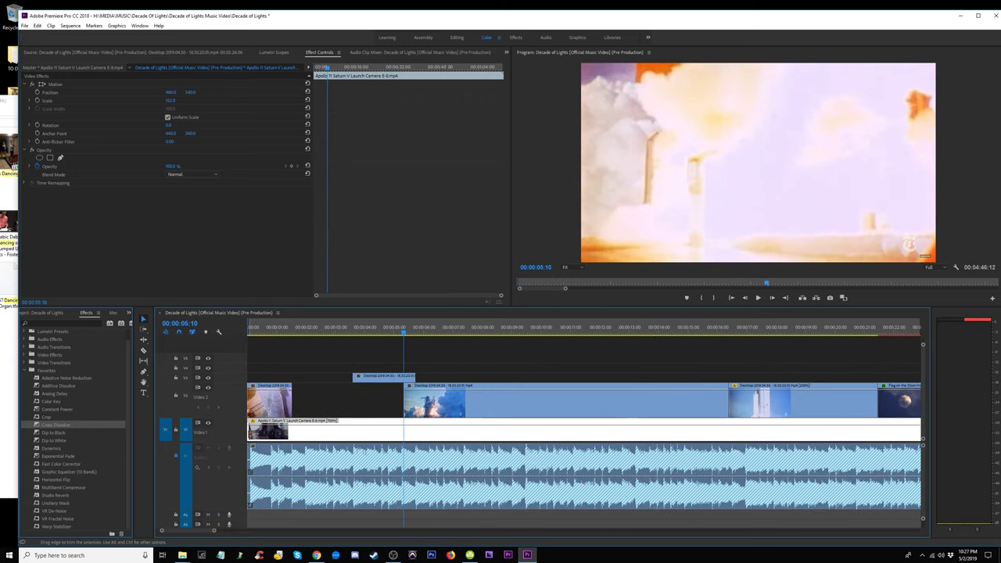
left_click_drag(328, 438, 339, 439)
left_click(288, 328)
key("space")
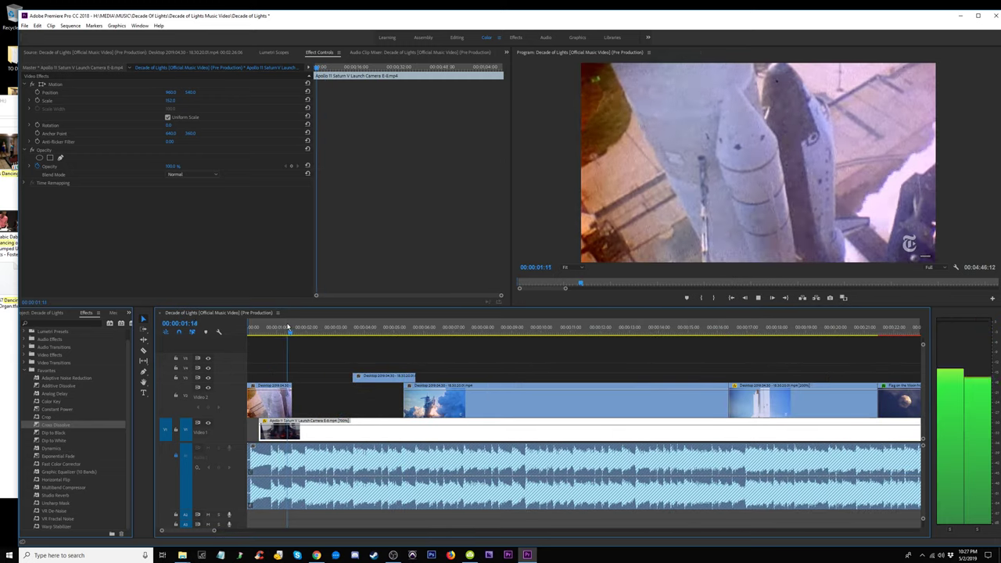
key("space")
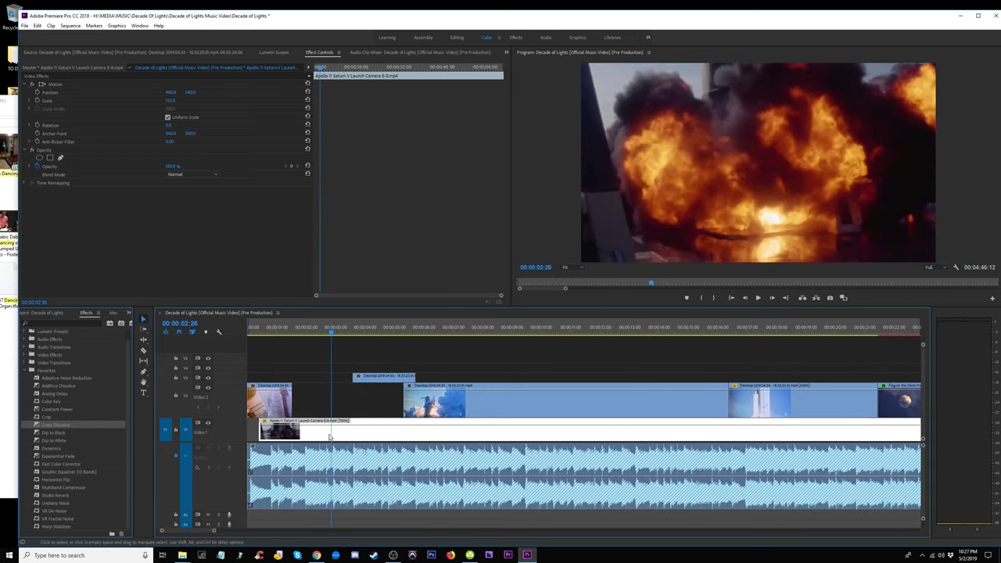
left_click_drag(330, 437, 320, 437)
left_click(290, 329)
key("space")
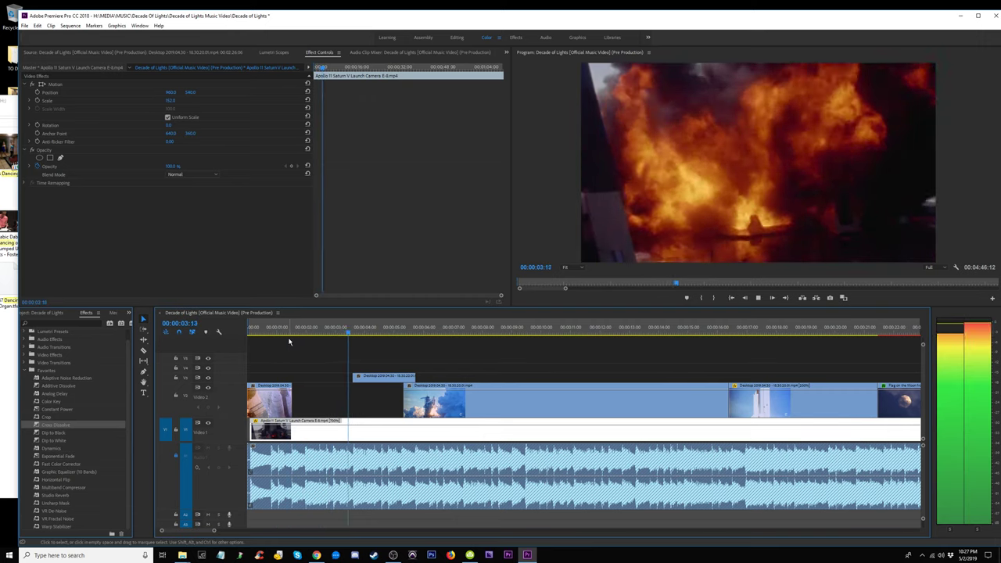
left_click(321, 329)
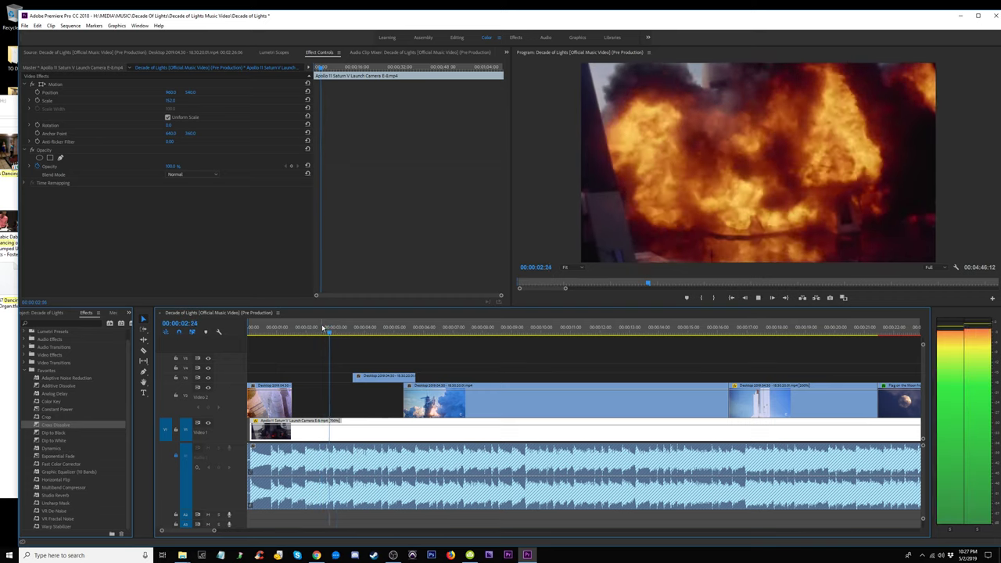
key("space")
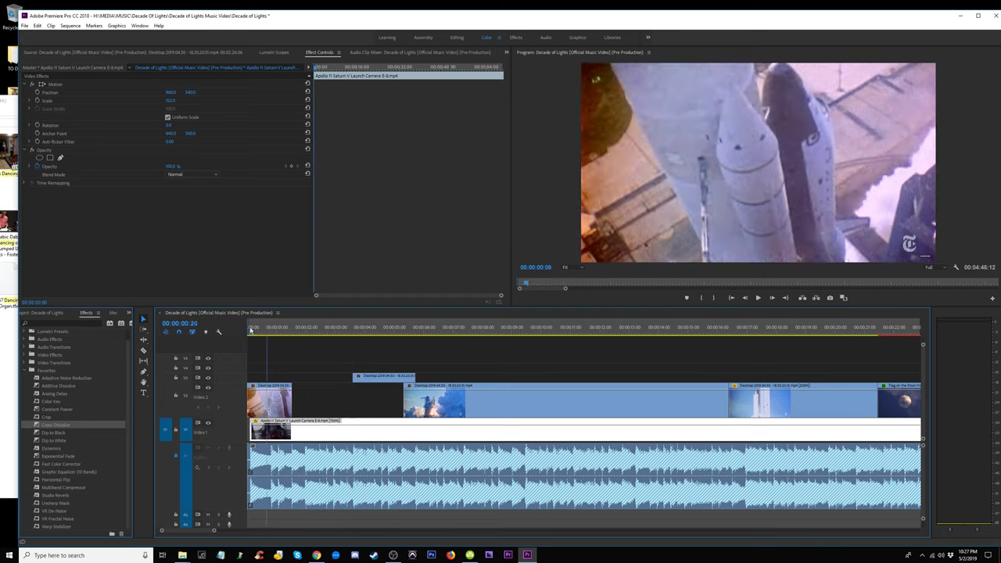
left_click(270, 328)
key("space")
key("space")
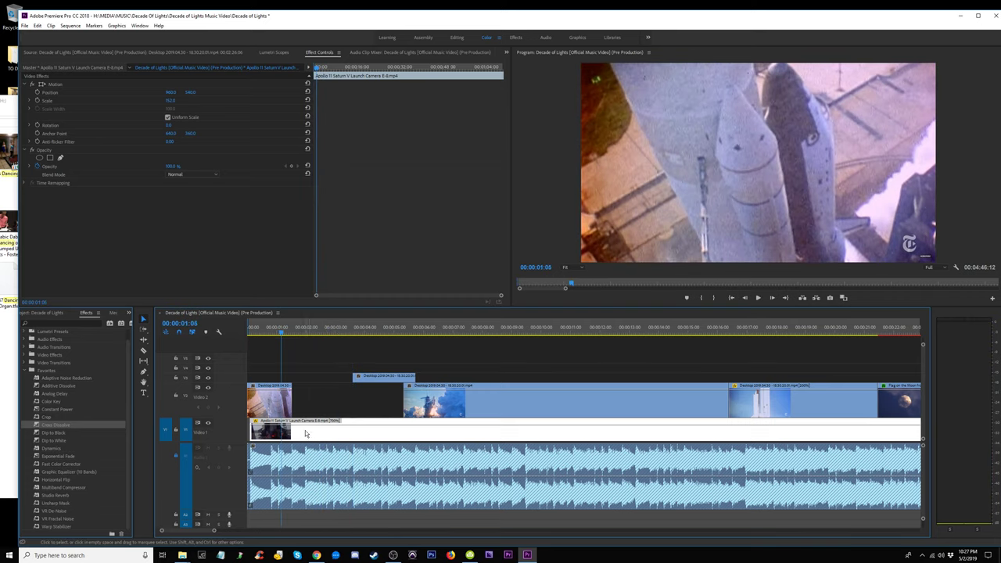
key("=")
Trim the Apollo clip's head so it begins about 1.5 seconds into the sequence.
left_click_drag(252, 432, 331, 432)
key("=")
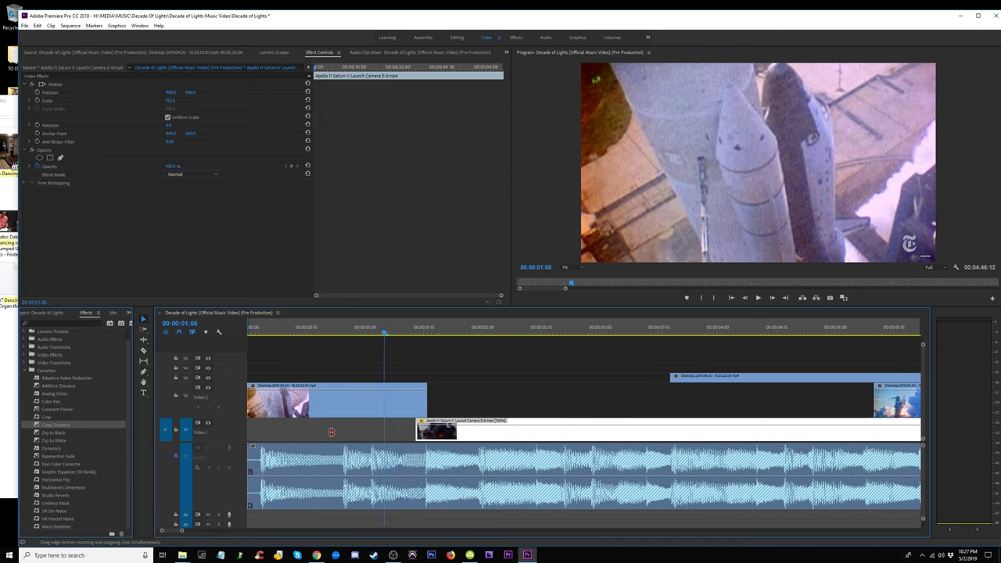
left_click_drag(433, 434, 437, 434)
key("space")
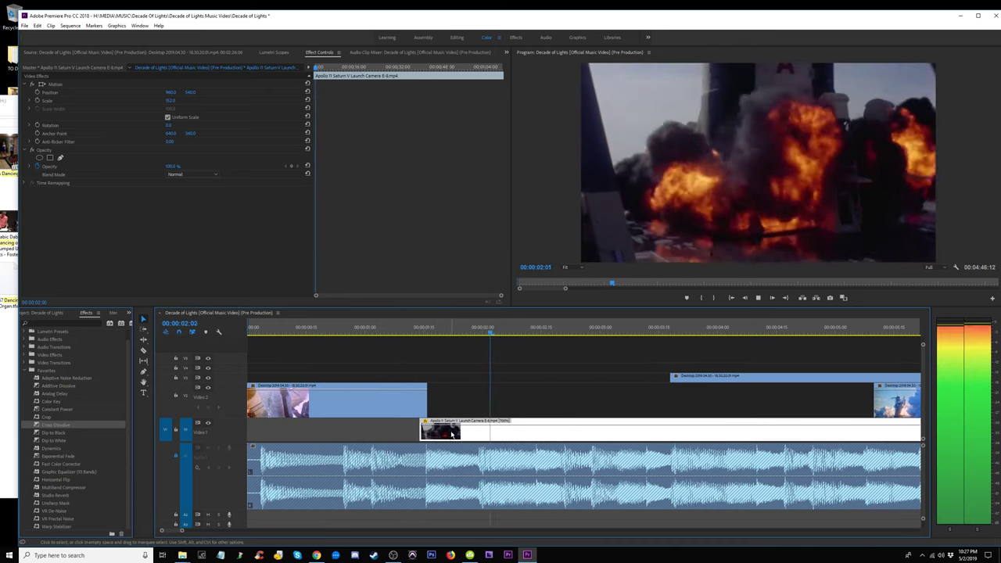
key("space")
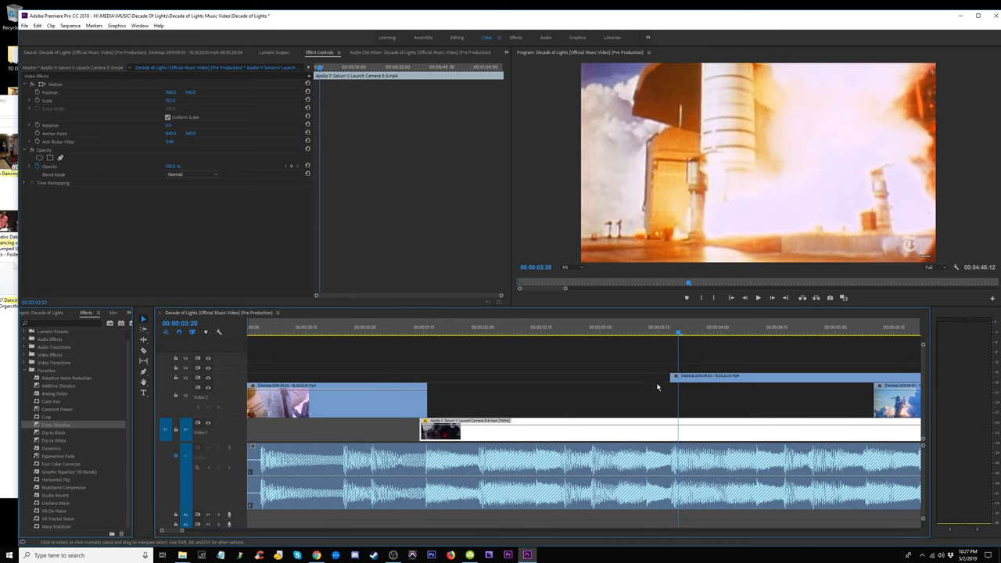
left_click(608, 330)
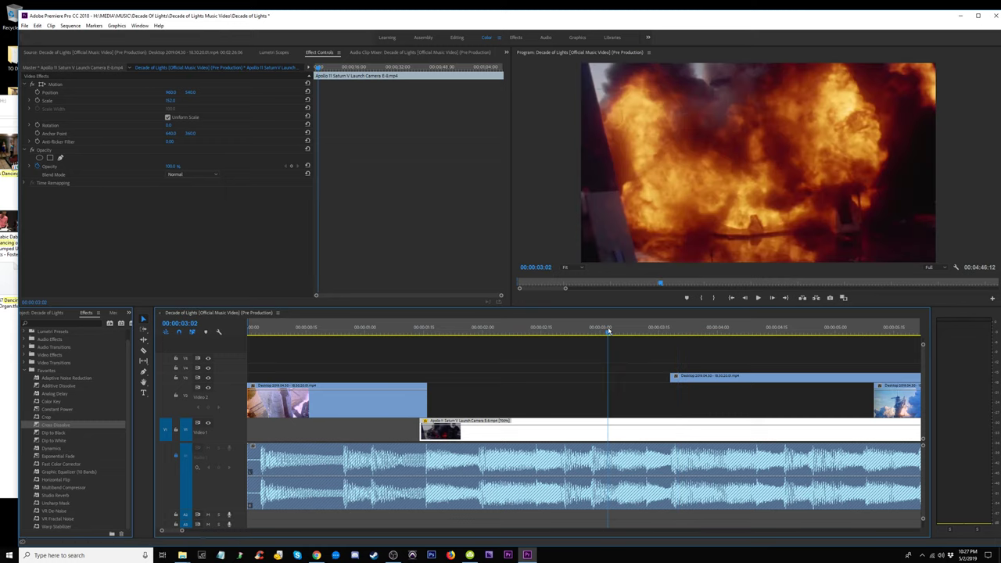
key("space")
Move the V3 Desktop clip to start at 00:00:03:10.
left_click(600, 330)
left_click_drag(628, 334, 640, 339)
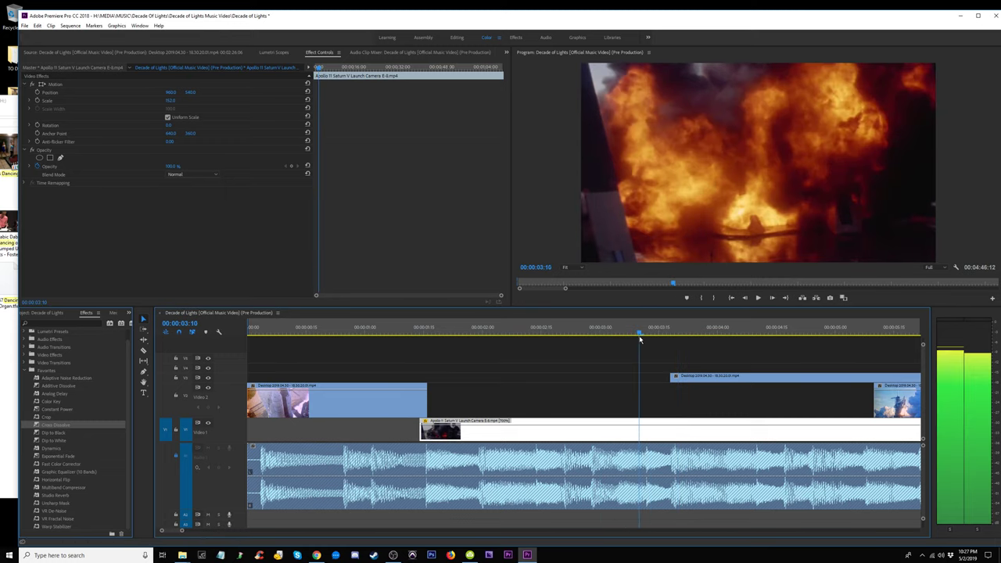
left_click_drag(706, 383, 679, 381)
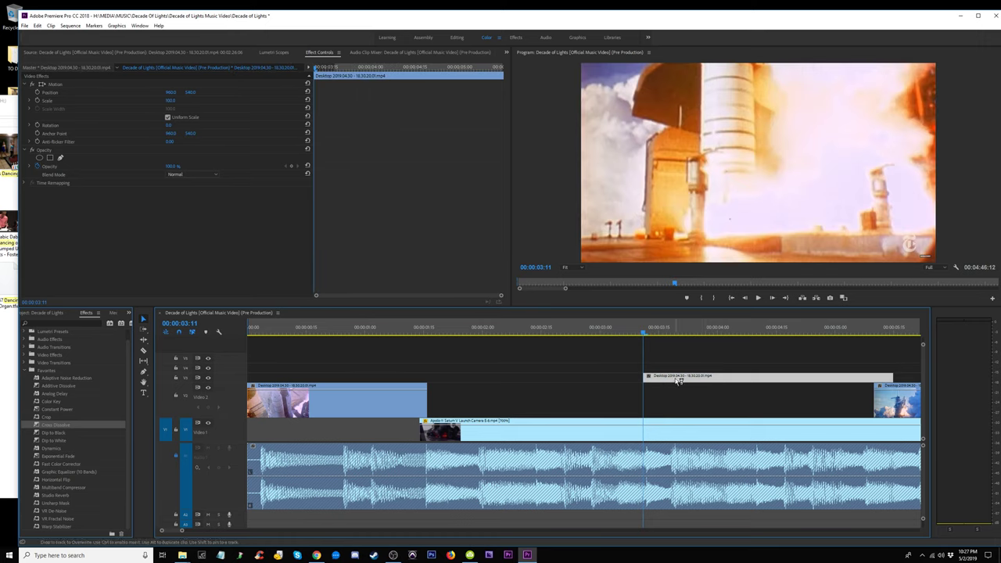
Play back the opening of the sequence several times to review the launch cut.
left_click(268, 329)
key("space")
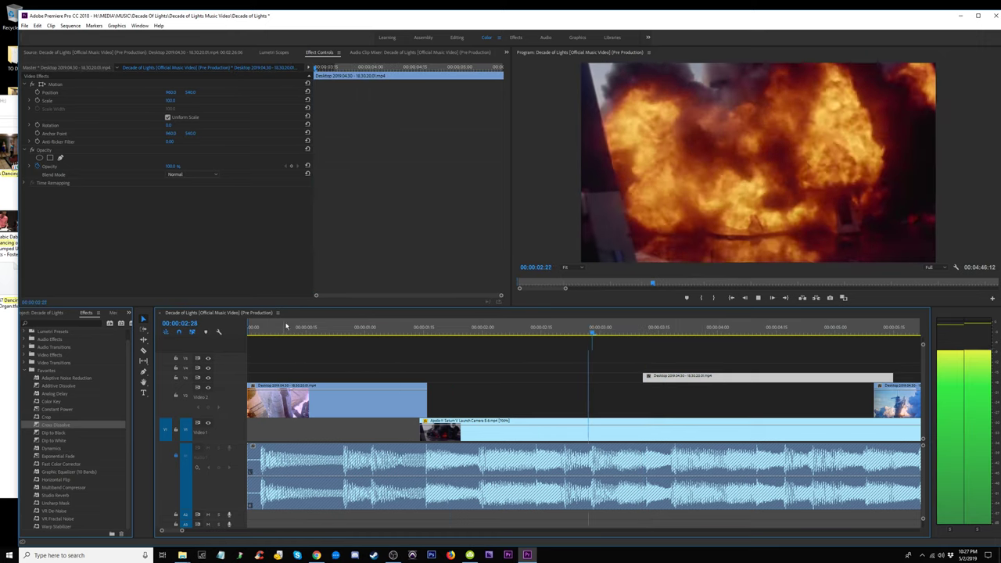
left_click(367, 329)
key("space")
key("space")
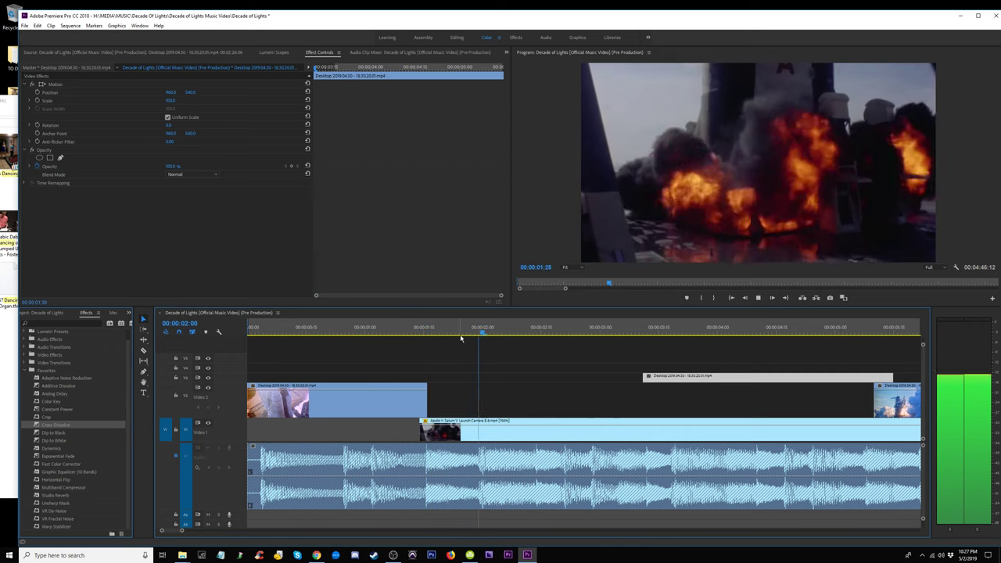
left_click(418, 330)
key("space")
left_click(258, 329)
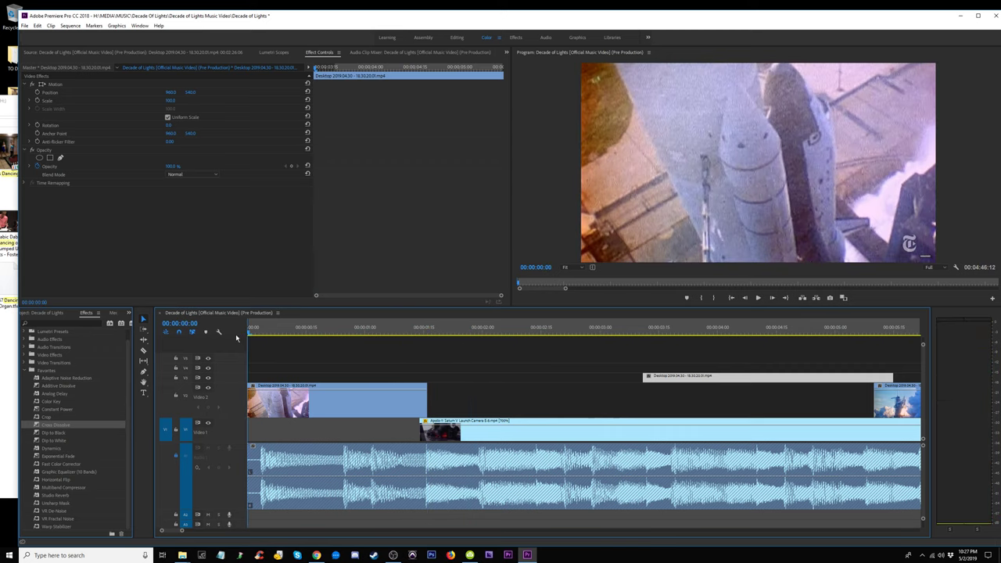
key("space")
key("space")
Shorten the opening V2 clip's end and extend the Apollo clip's start to meet it.
left_click_drag(430, 414, 345, 407)
left_click_drag(404, 433, 345, 432)
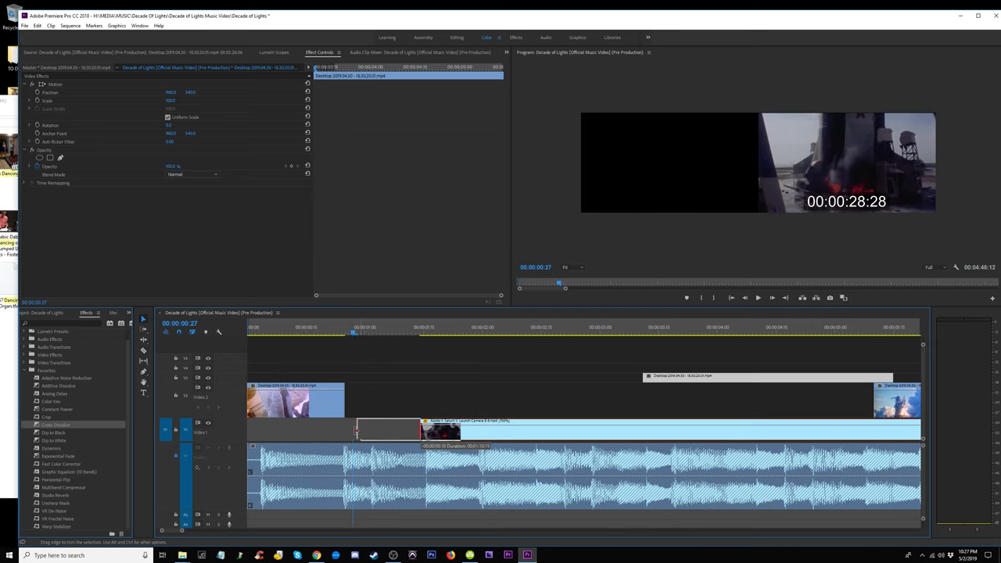
key("space")
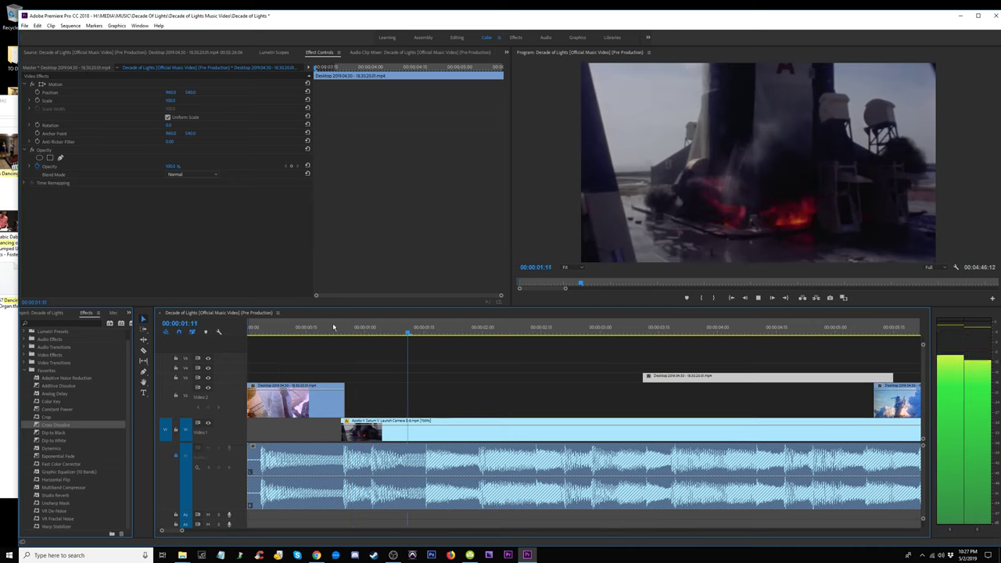
left_click(282, 330)
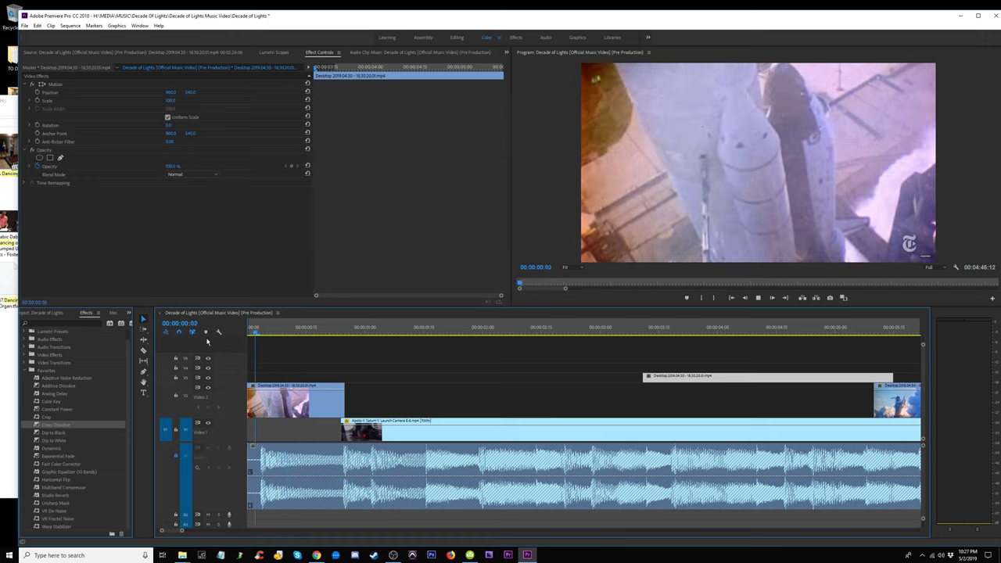
Replay the opening and lengthen the end of the opening Desktop clip.
key("space")
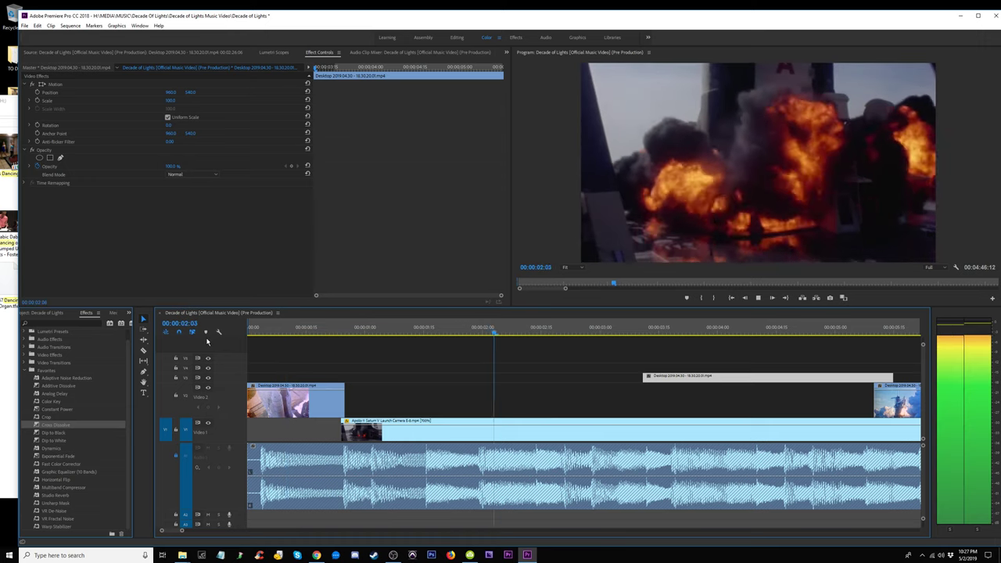
left_click(281, 331)
key("space")
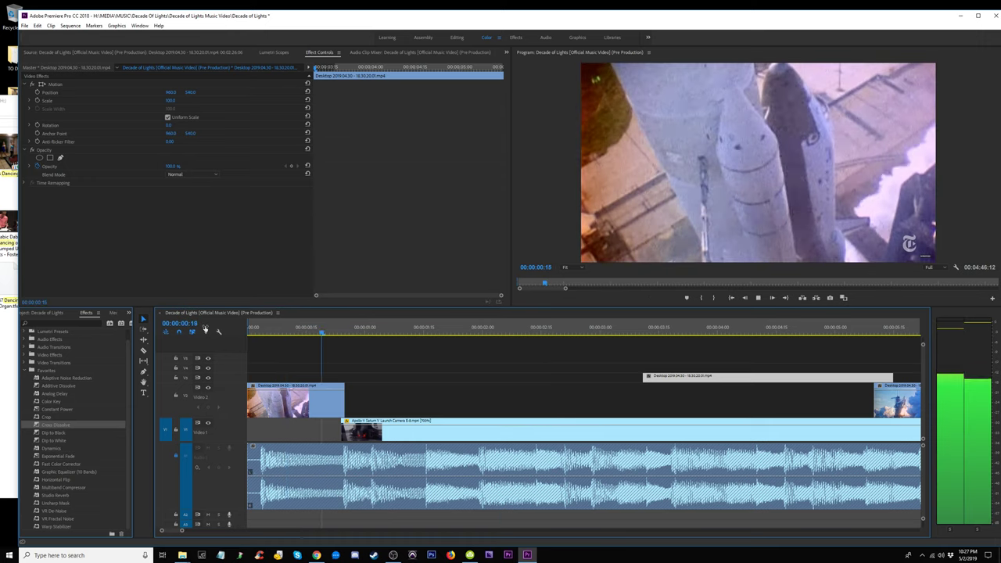
key("j")
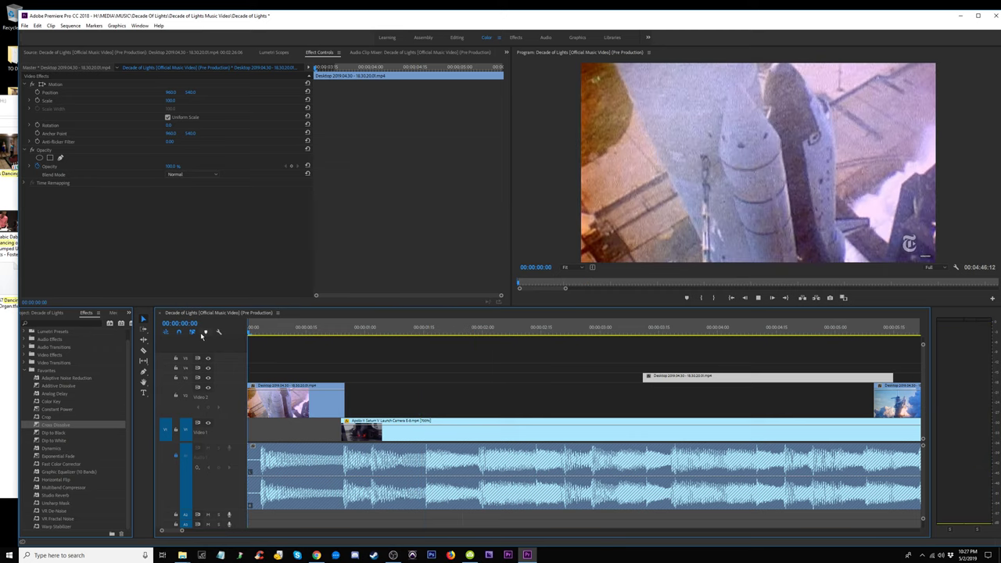
key("space")
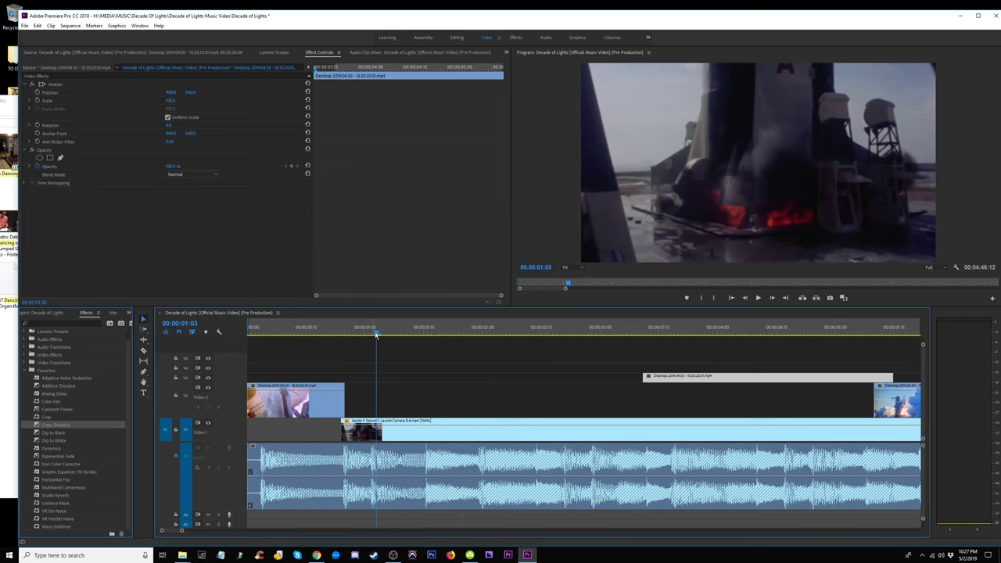
mouse_move(343, 402)
left_mouse_down()
mouse_move(372, 402)
mouse_move(349, 430)
left_mouse_up()
key("space")
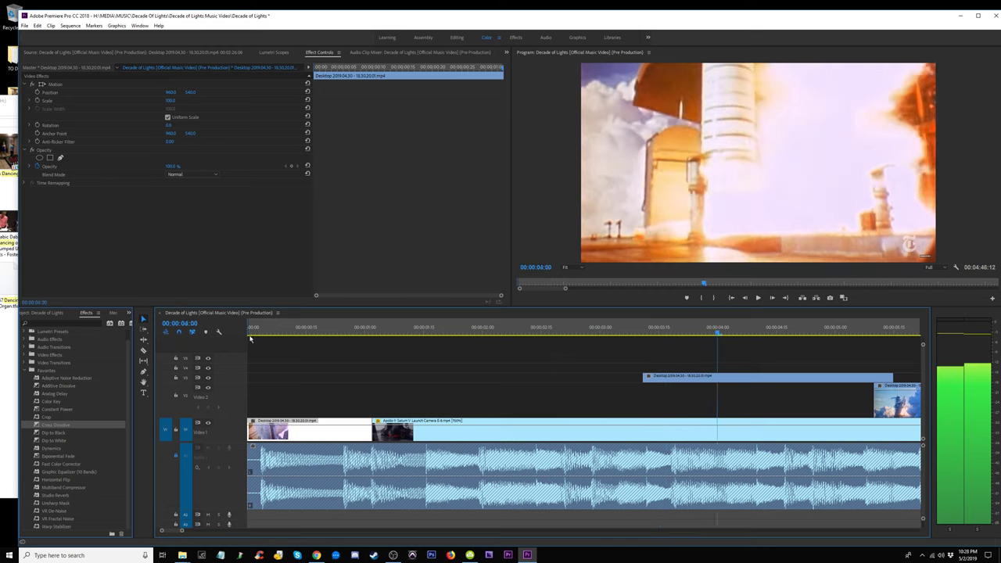
left_click(330, 328)
key("space")
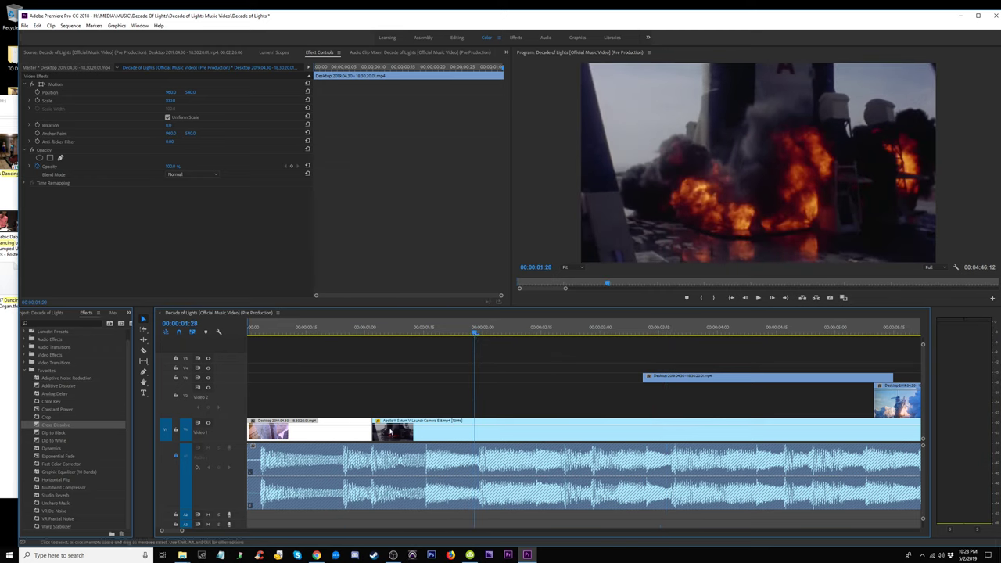
Extend the Desktop clip on V1 up to the Apollo launch clip, then zoom out.
left_click_drag(414, 430, 462, 430)
key("minus")
key("minus")
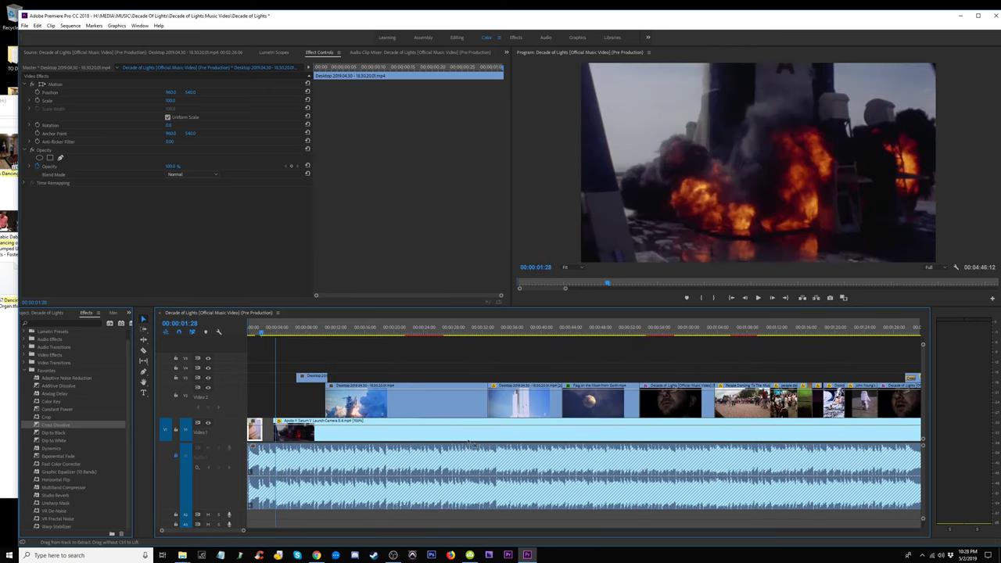
key("minus")
key("minus")
key("equal")
key("equal")
key("equal")
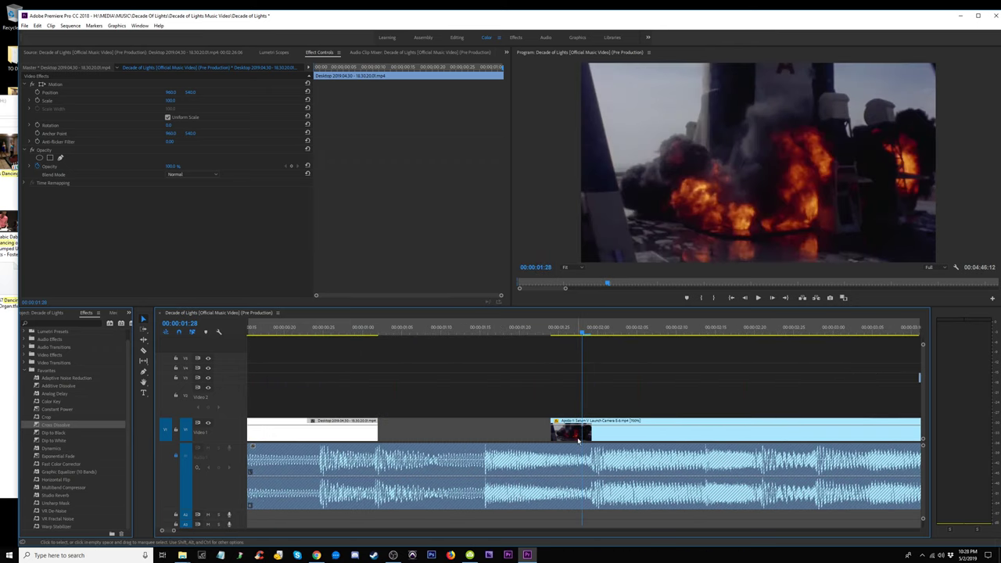
left_click(588, 431)
left_click_drag(372, 433, 440, 429)
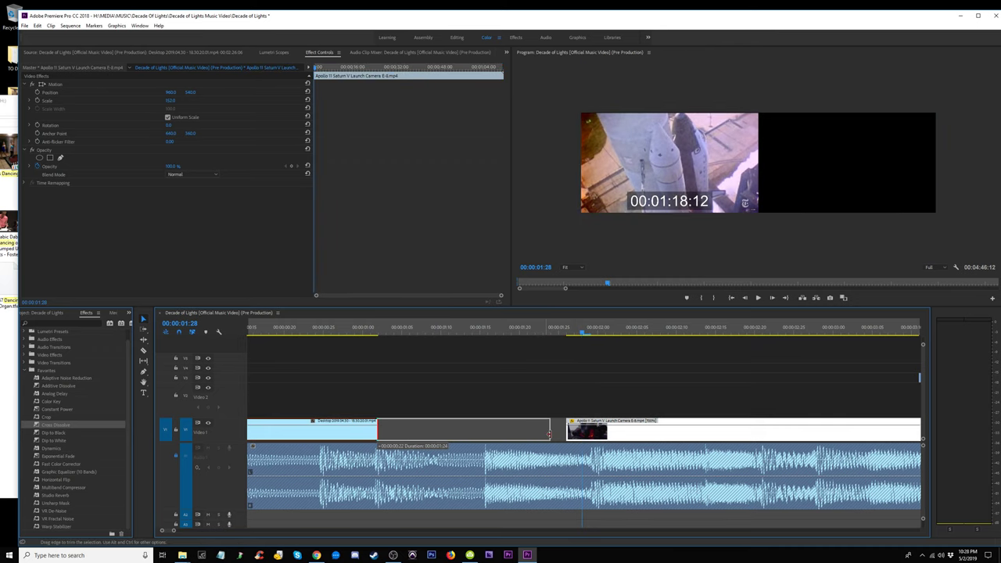
left_click_drag(550, 434, 567, 434)
key("Home")
key("space")
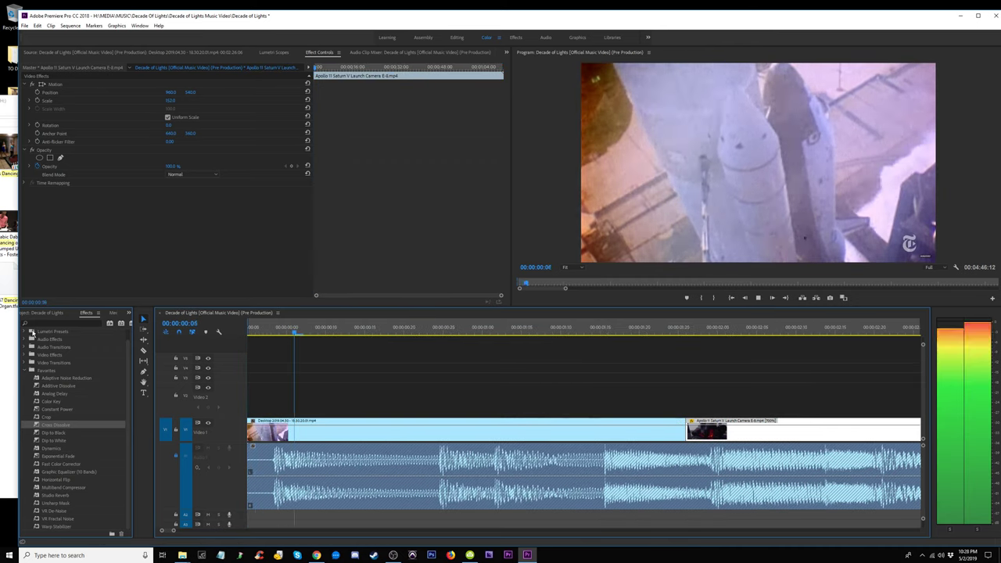
key("minus")
key("minus")
key("minus")
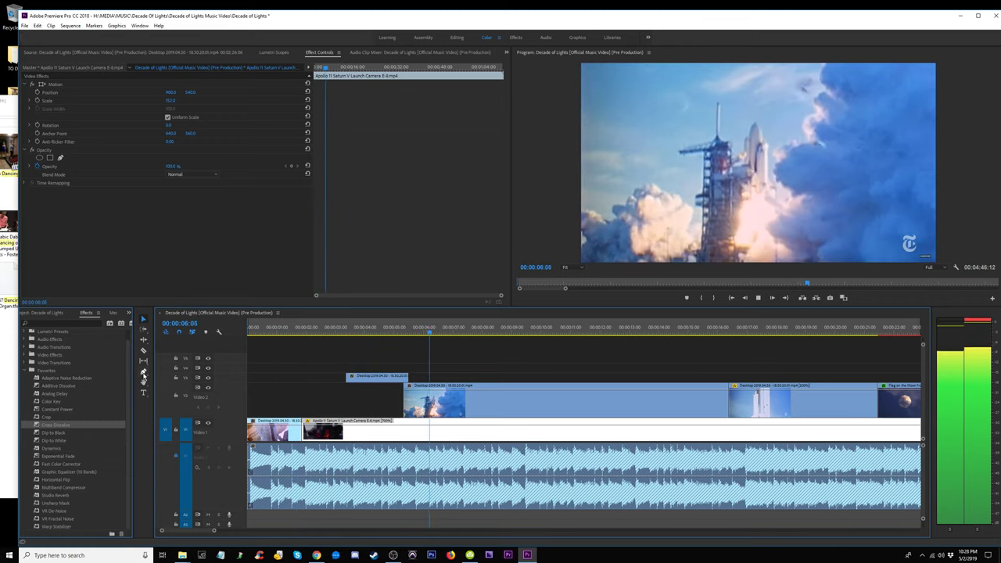
Select the rocket launch clip on V2 and review playback around the 9-second mark.
left_click(379, 399)
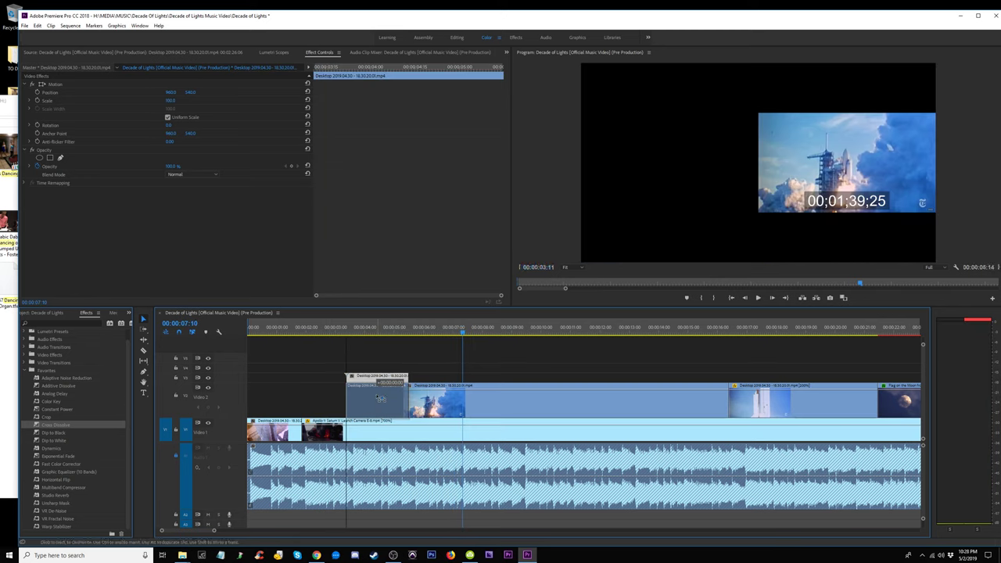
left_click_drag(379, 399, 377, 400)
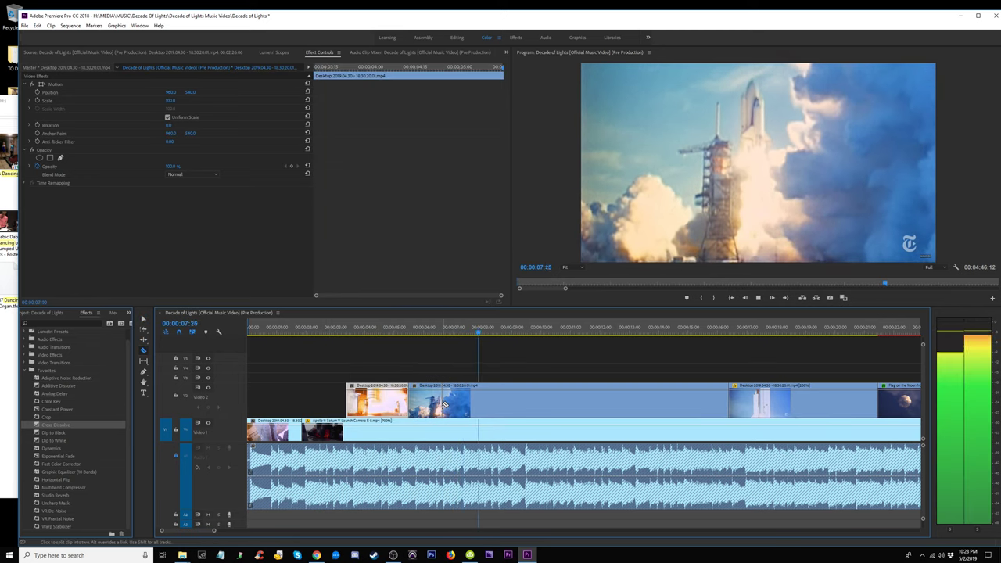
key("space")
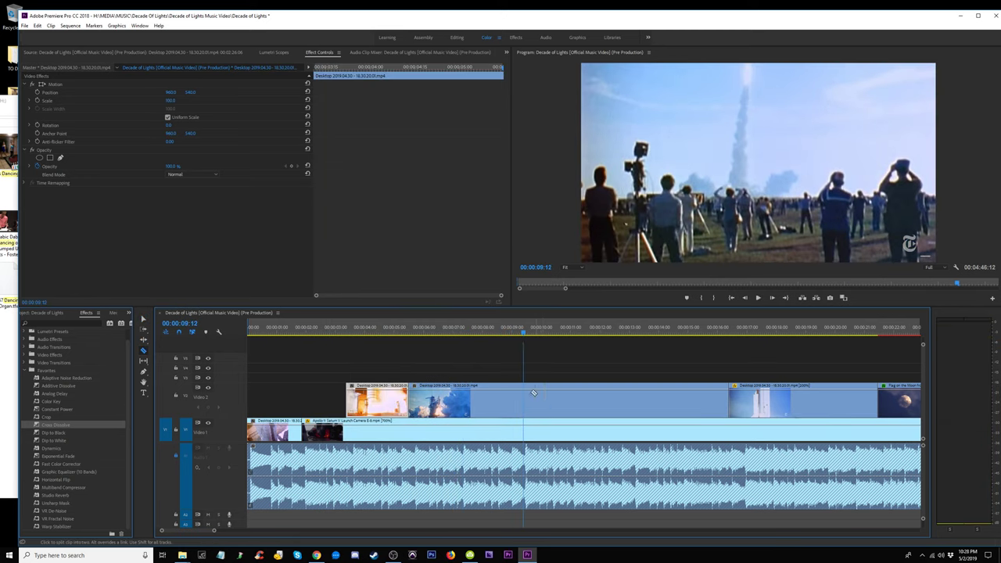
key("space")
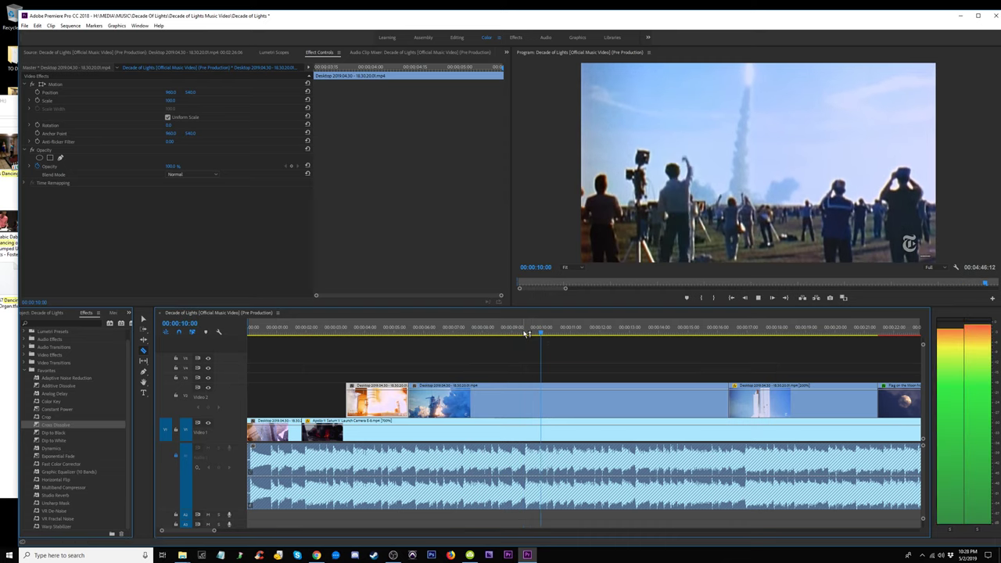
left_click(521, 330)
left_click(503, 330)
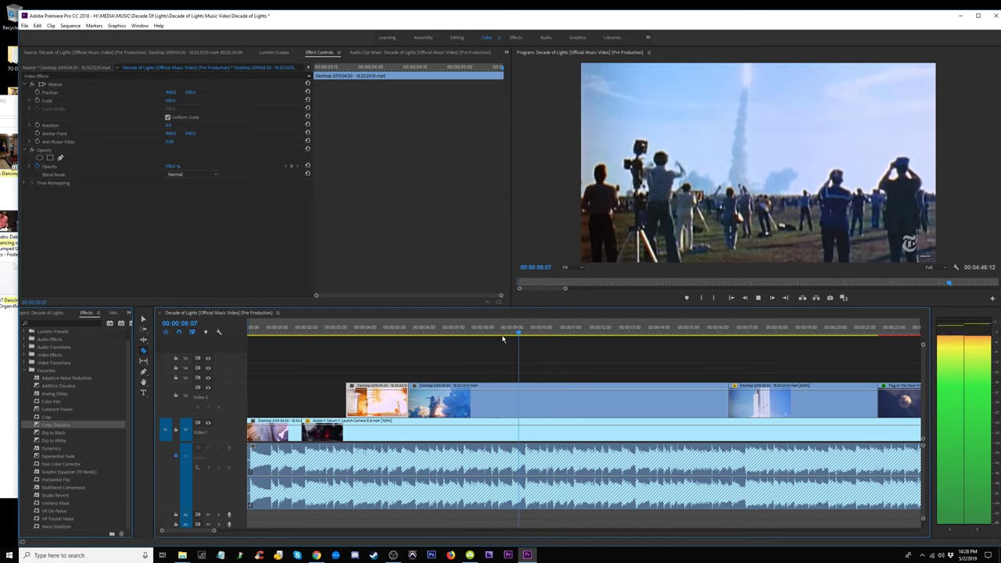
key("space")
left_click(510, 333)
key("space")
left_click(510, 334)
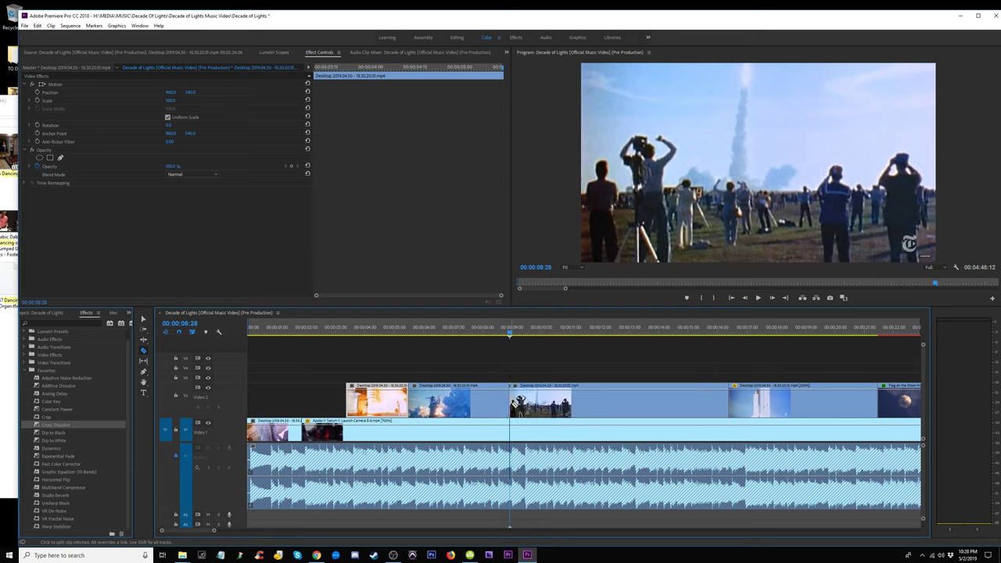
Move the crowd launch clip from V2 up to V3, slightly later, and review it.
left_click_drag(540, 400, 652, 369)
key("space")
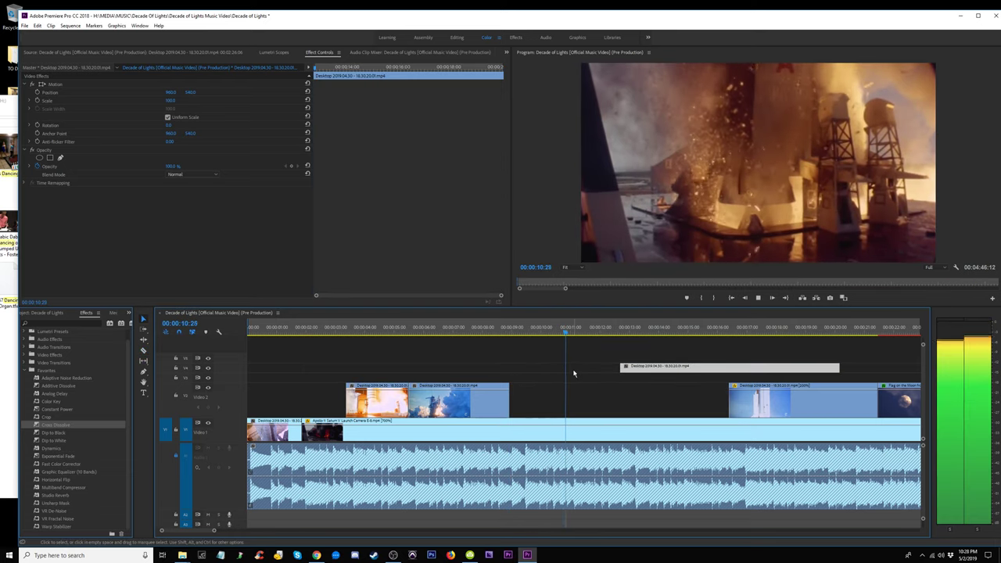
key("space")
left_click(455, 332)
key("space")
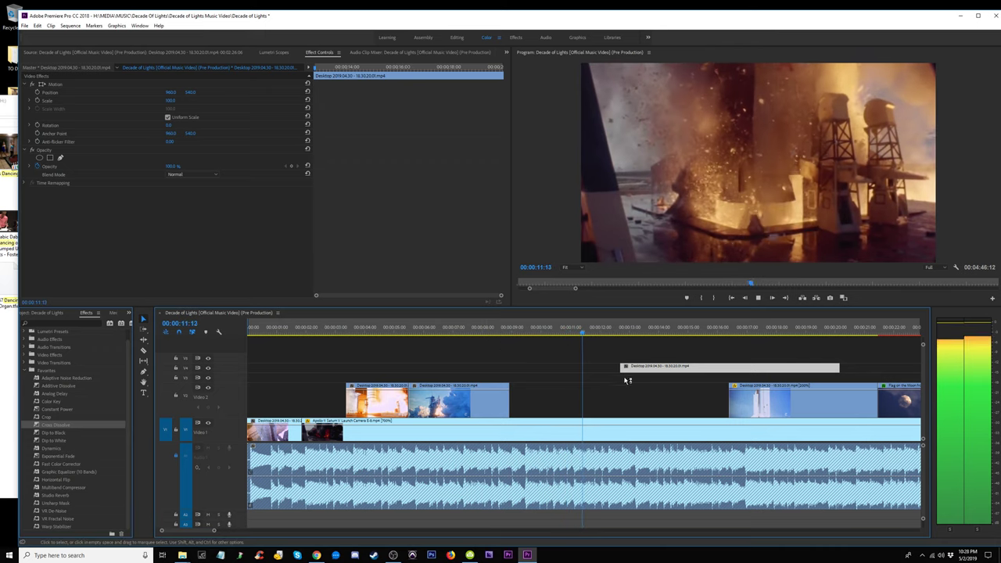
left_click(581, 328)
key("minus")
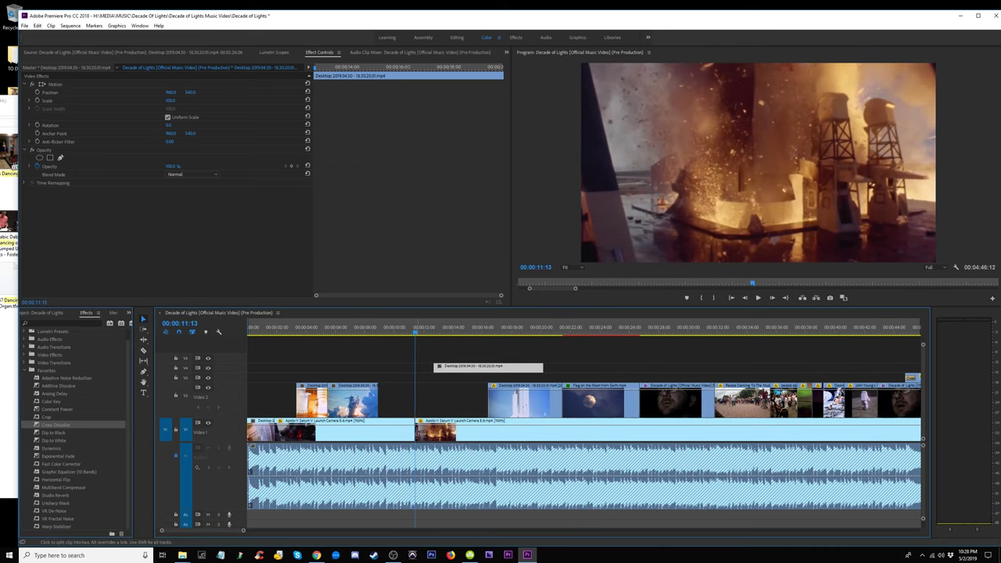
Trim the second Apollo clip's start on V1 and preview the 7–12 second section.
left_click_drag(416, 432, 458, 435)
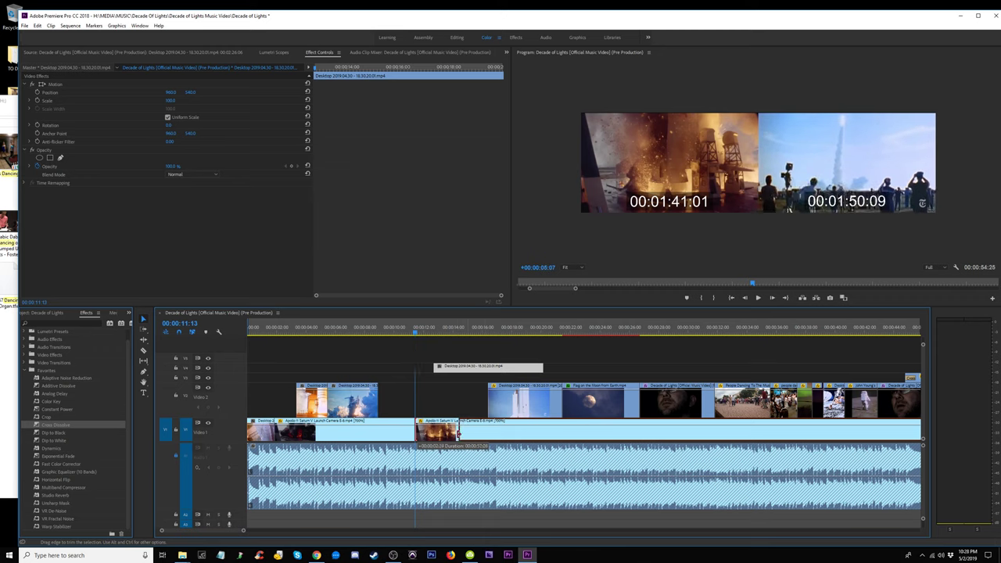
left_click_drag(457, 435, 379, 432)
left_click(373, 328)
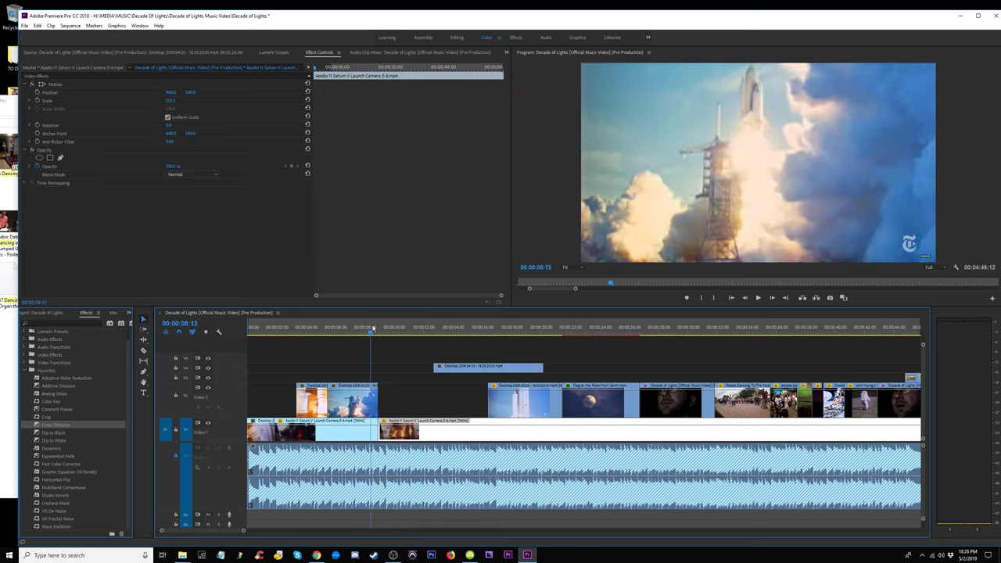
key("space")
left_click(364, 336)
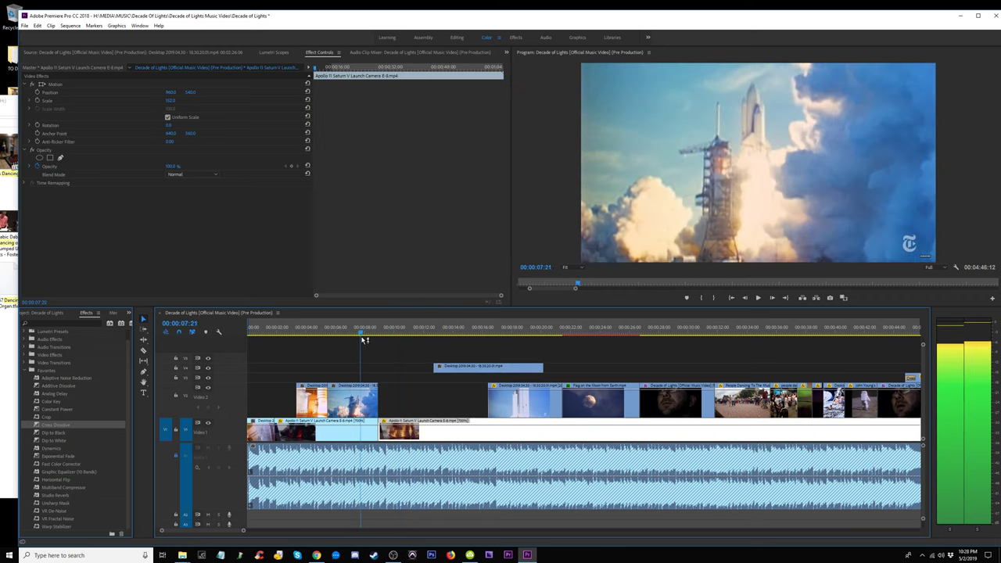
left_click_drag(364, 340, 430, 346)
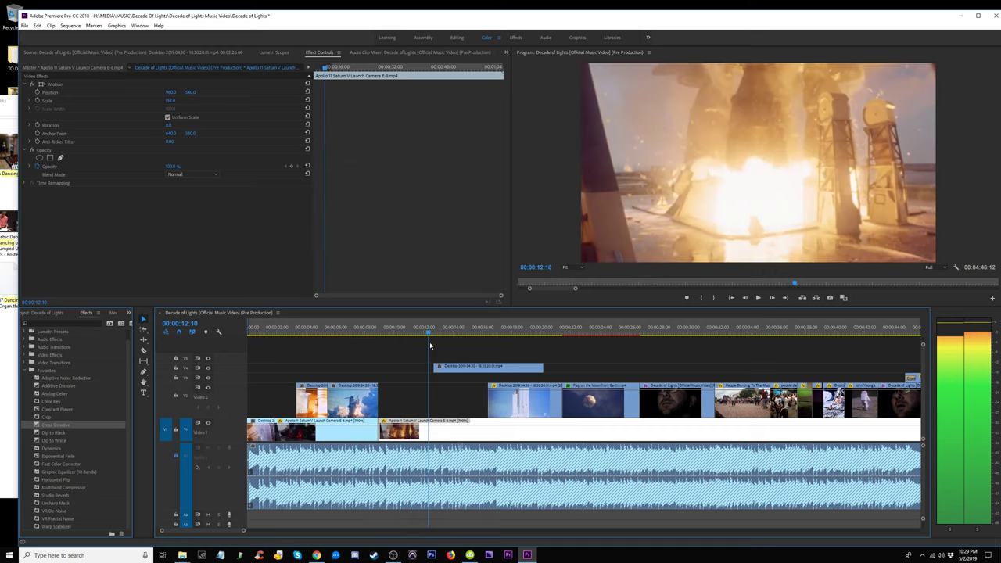
left_click_drag(305, 332, 376, 336)
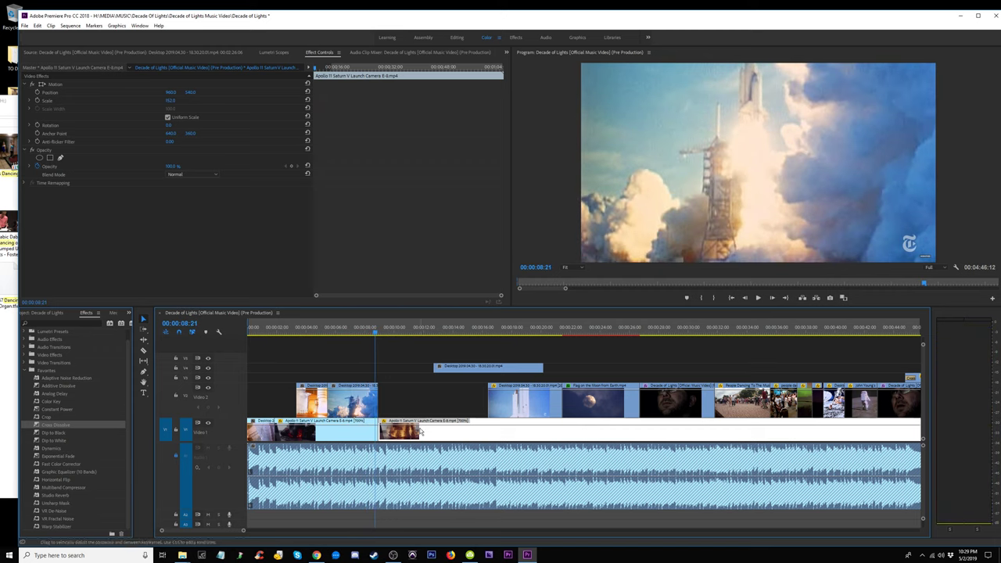
Move the Apollo clip earlier, nudge the V2 launch clip earlier, and save the project.
mouse_move(423, 435)
left_mouse_down()
mouse_move(372, 434)
mouse_move(412, 412)
left_mouse_up()
left_click(385, 333)
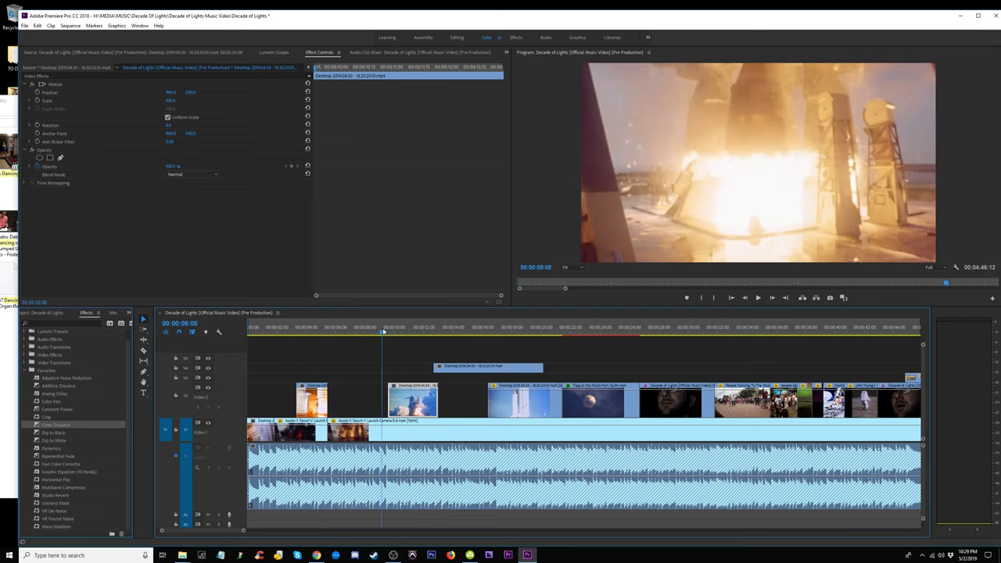
mouse_move(386, 332)
left_mouse_down()
mouse_move(323, 347)
mouse_move(338, 347)
left_mouse_up()
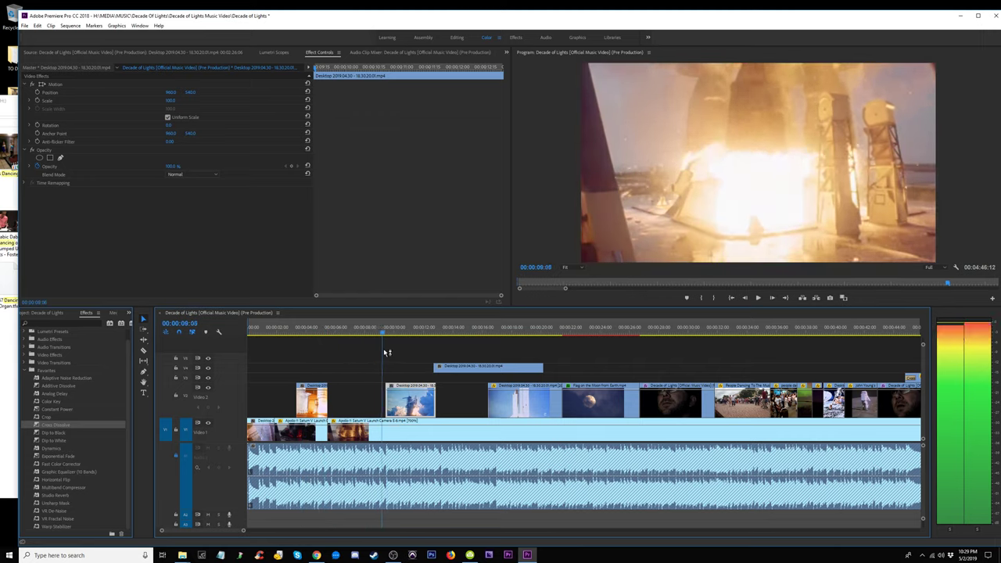
left_click_drag(369, 351, 359, 348)
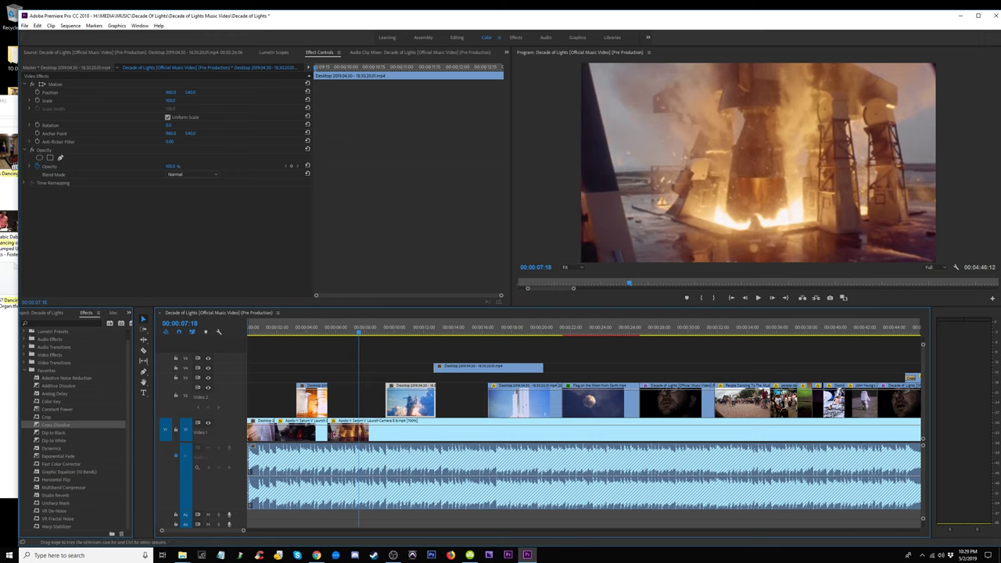
key("ctrl+s")
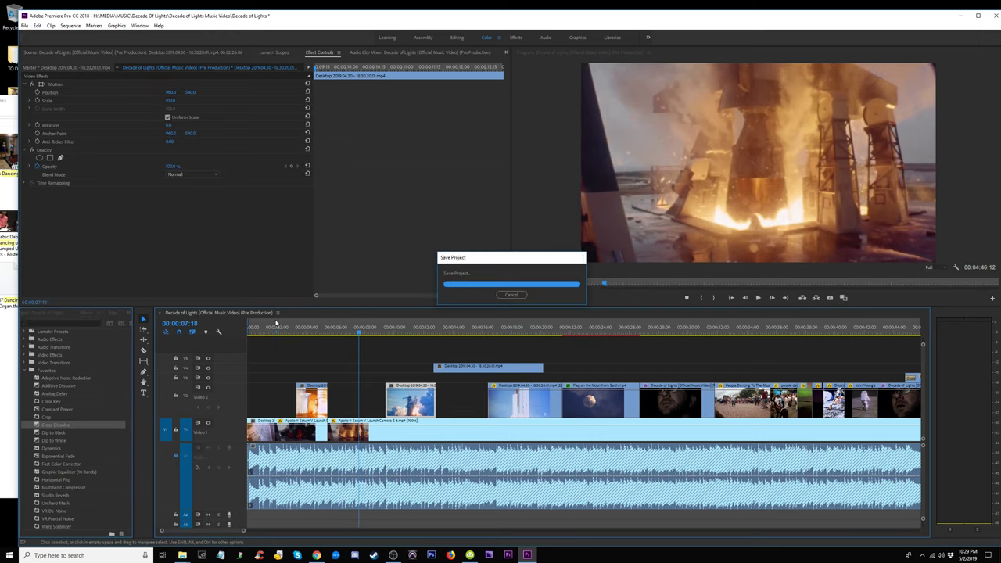
Move the orange launch clip and the blue shuttle clip down onto V1.
left_click_drag(275, 327, 389, 349)
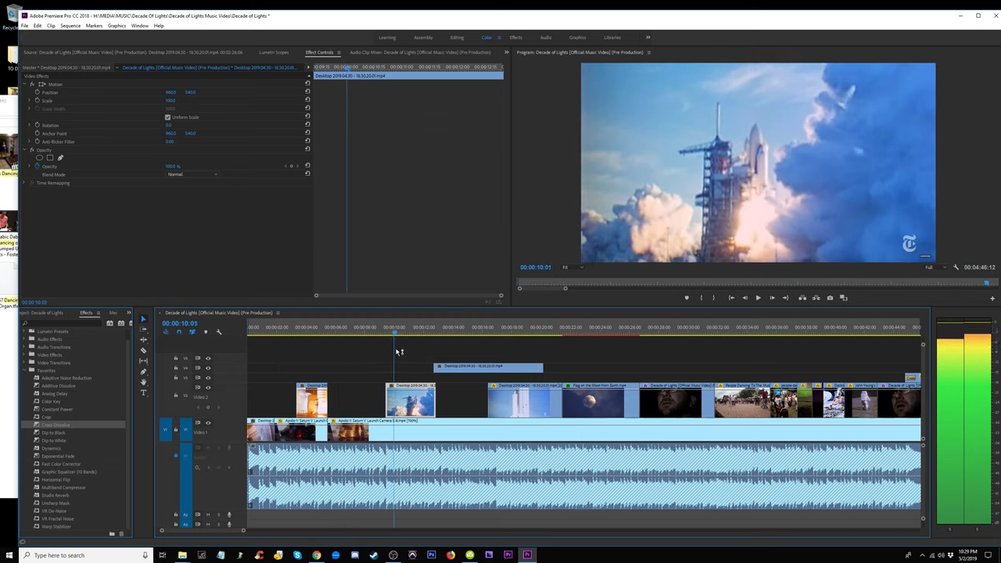
key("space")
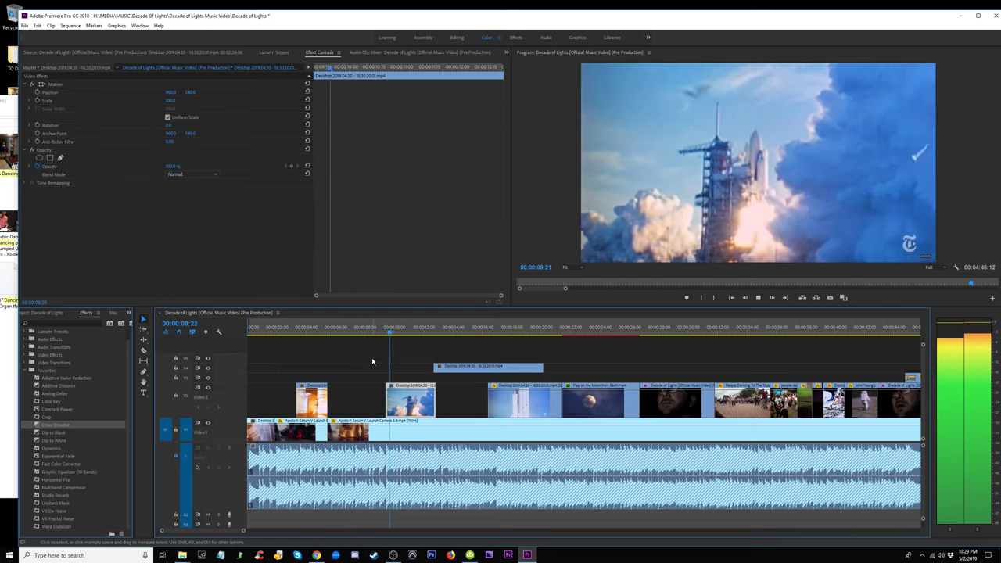
key("Home")
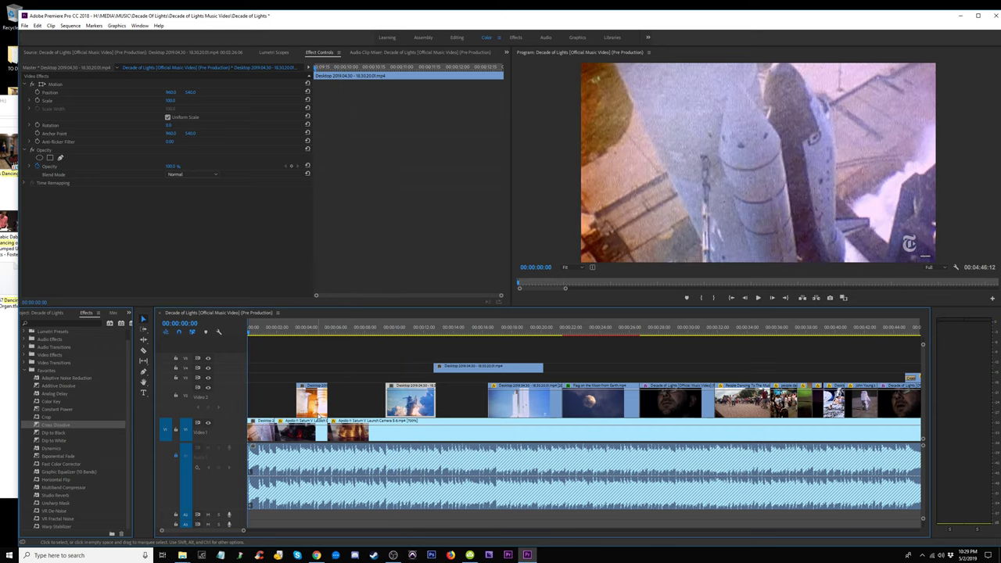
left_click_drag(311, 397, 313, 430)
left_click_drag(410, 402, 412, 432)
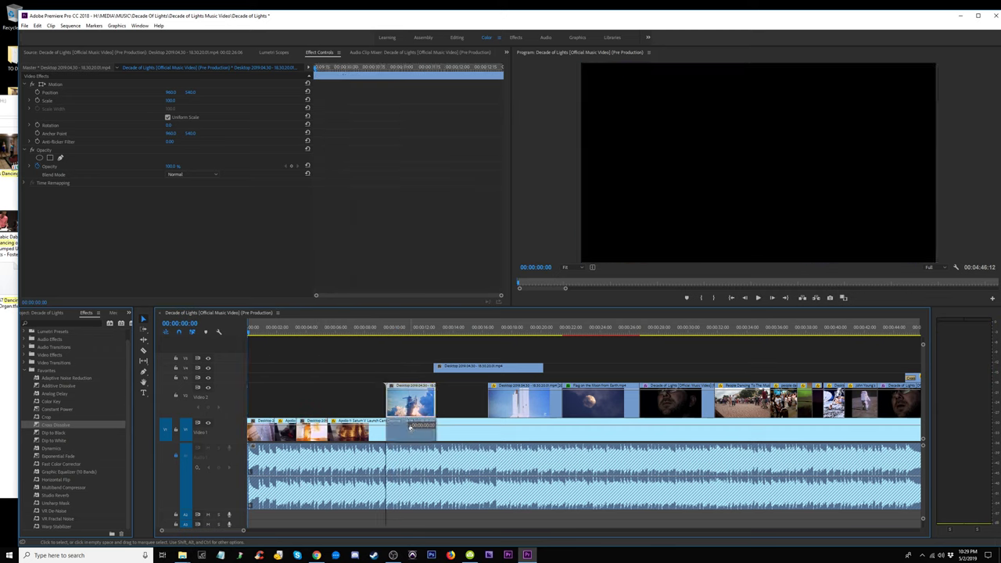
Move the short upper-track clip later and preview the 13–15 second range.
left_click(447, 333)
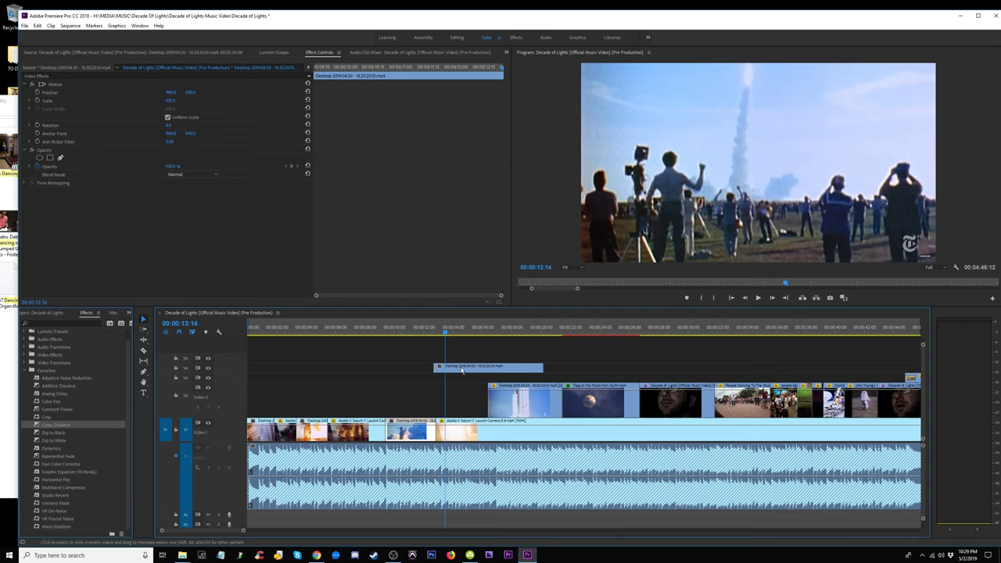
left_click_drag(462, 371, 526, 368)
left_click(543, 327)
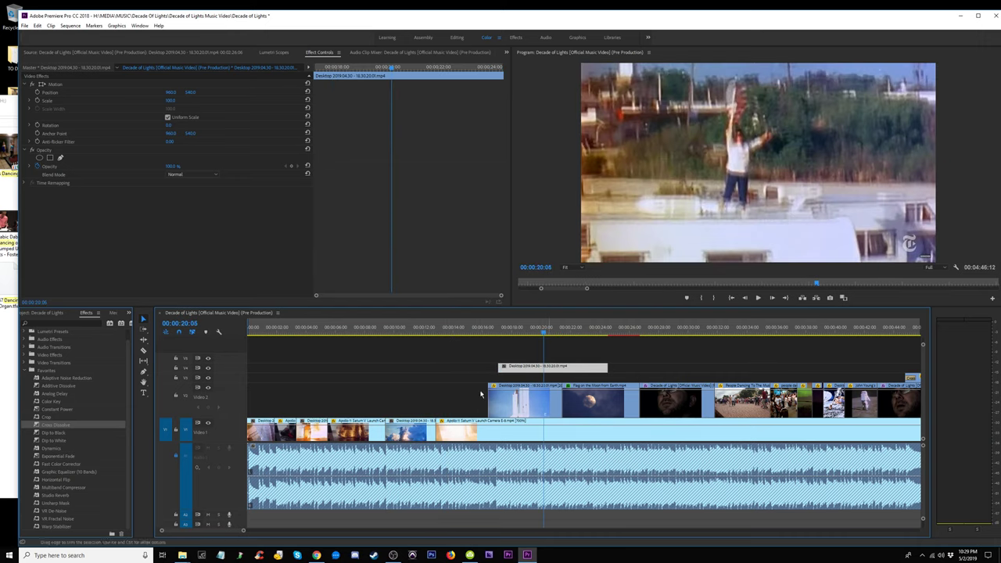
left_click_drag(428, 334, 444, 334)
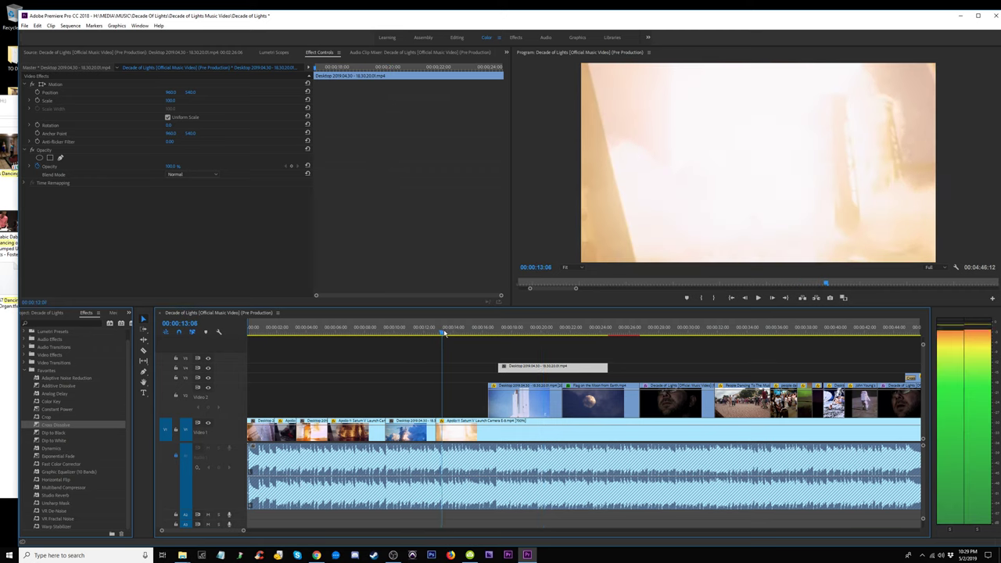
left_click_drag(454, 337, 470, 369)
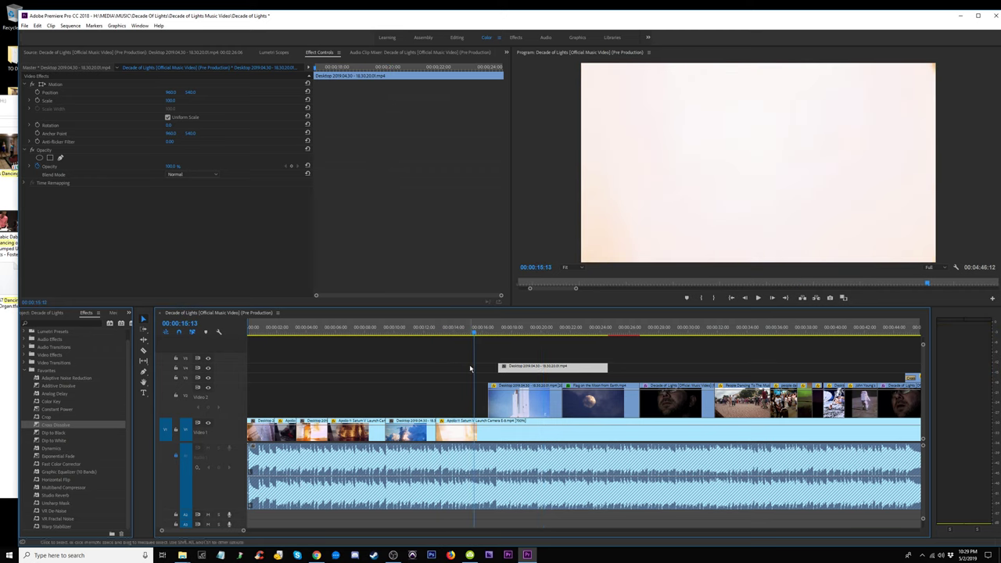
key("space")
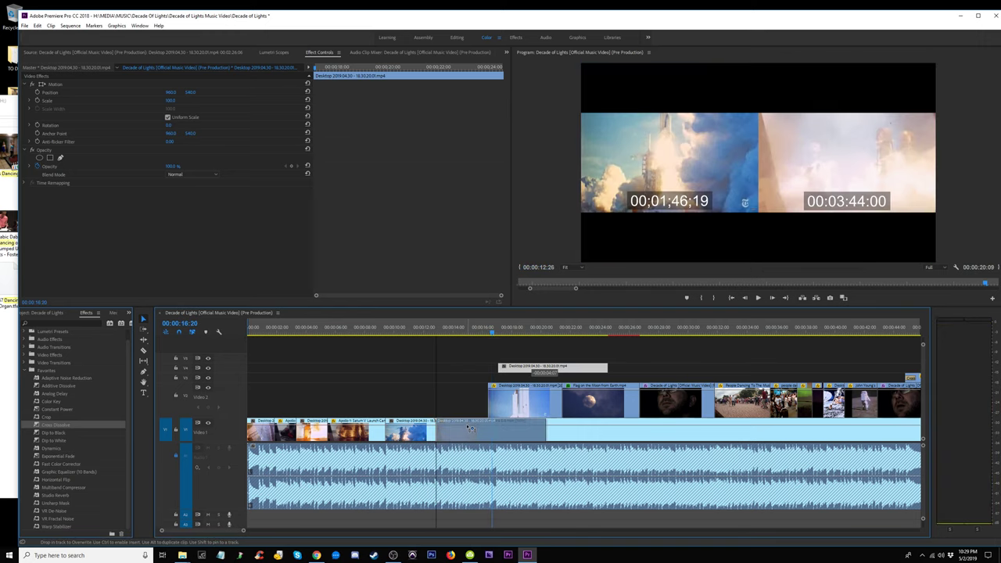
Move the upper clip down onto V1 near 12 seconds and play from 12:18.
left_click_drag(532, 372, 470, 430)
left_click(433, 328)
key("space")
left_click(432, 328)
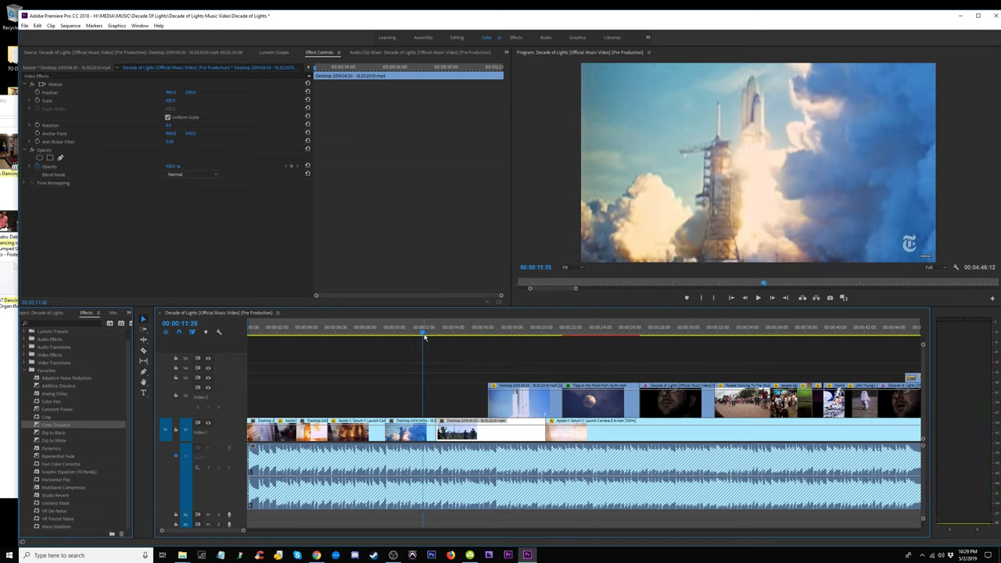
key("space")
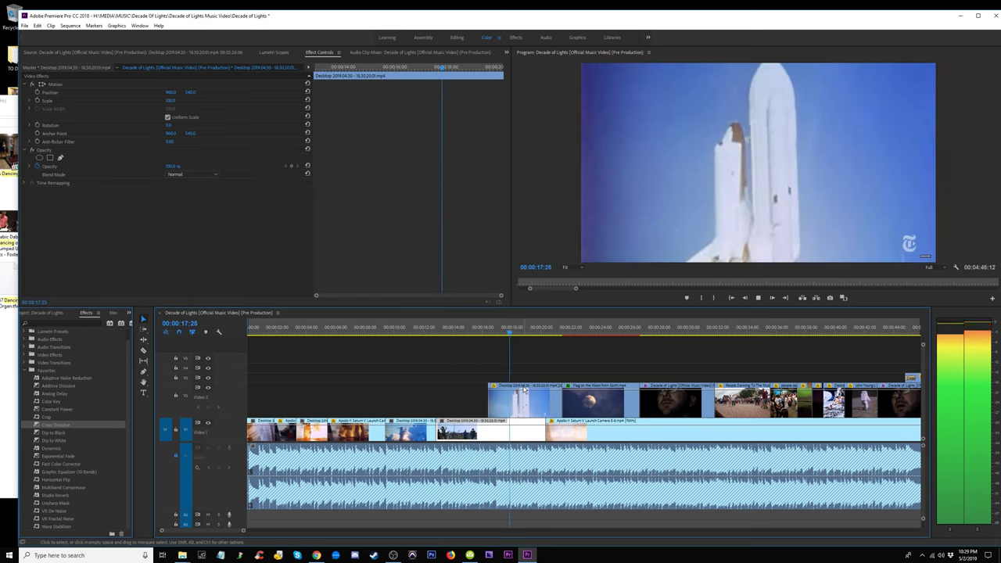
key("space")
left_click(496, 330)
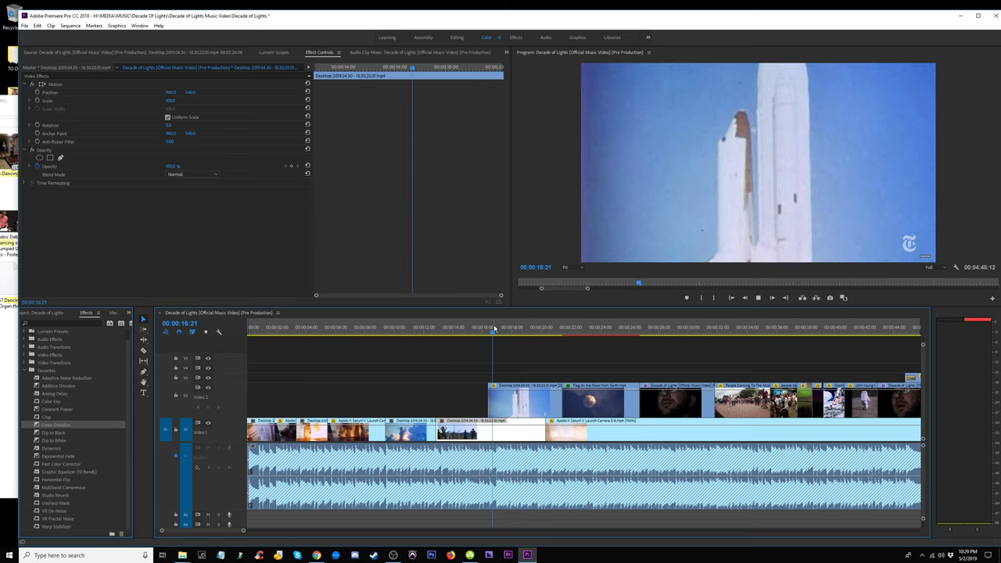
Shift the V2 shuttle clip earlier and raise the launch clip to a higher track.
left_click_drag(517, 407, 467, 409)
key("space")
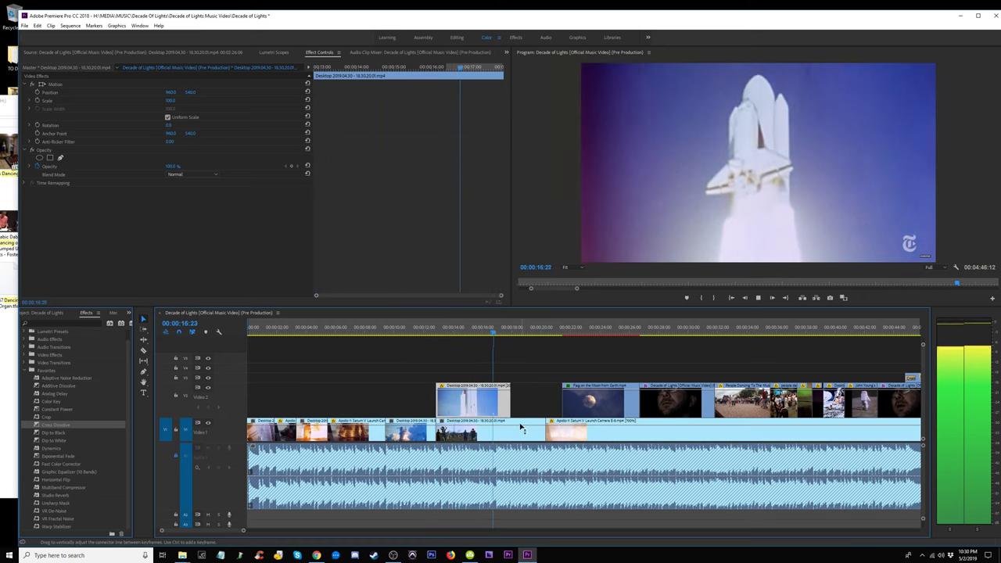
key("space")
mouse_move(469, 440)
left_mouse_down()
mouse_move(491, 379)
mouse_move(534, 379)
mouse_move(485, 395)
left_mouse_up()
key("space")
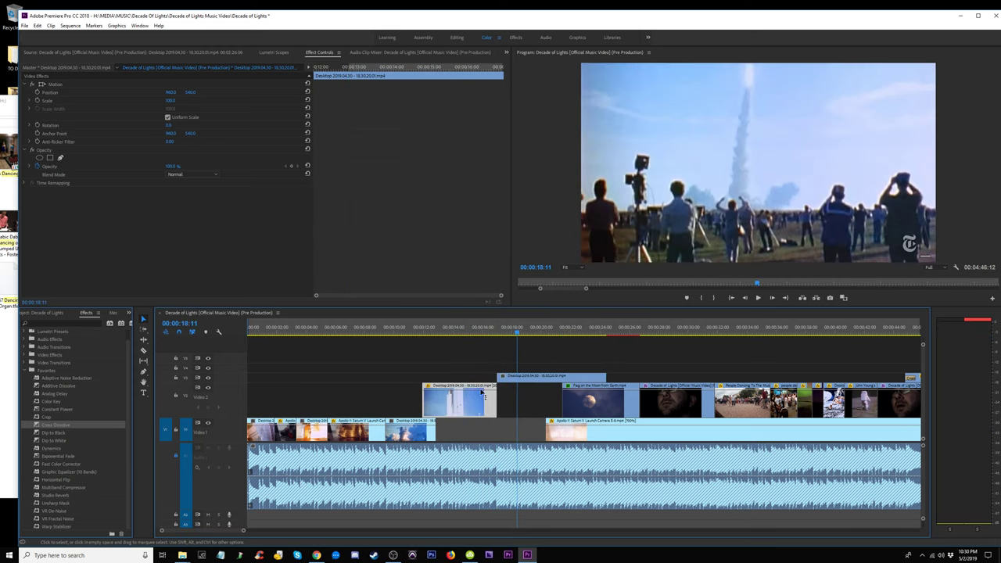
left_click(428, 331)
key("space")
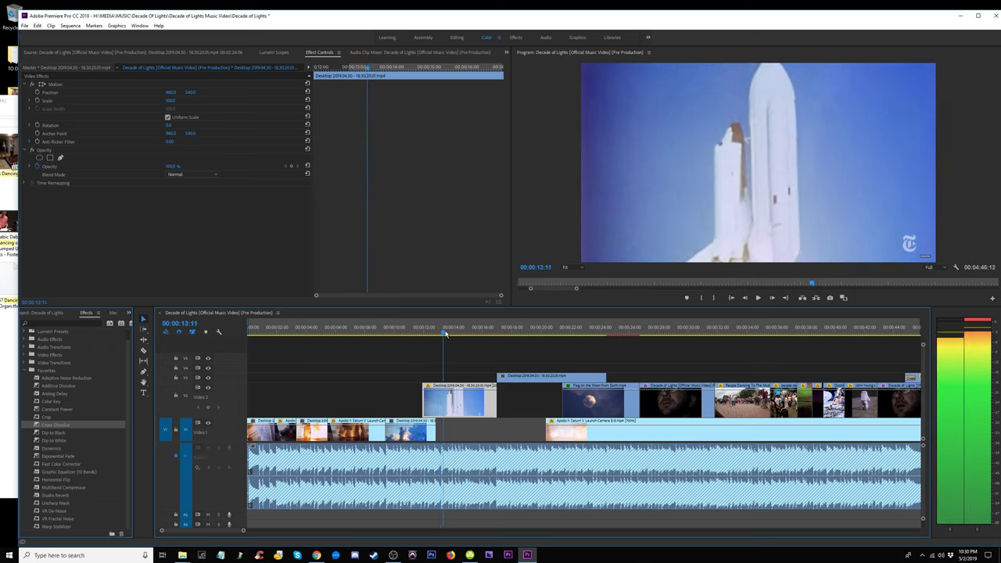
key("space")
Trim the shuttle clip's start on V2 and extend the V1 clip's end, reviewing around 12 seconds.
left_click_drag(427, 401, 436, 402)
left_click(427, 327)
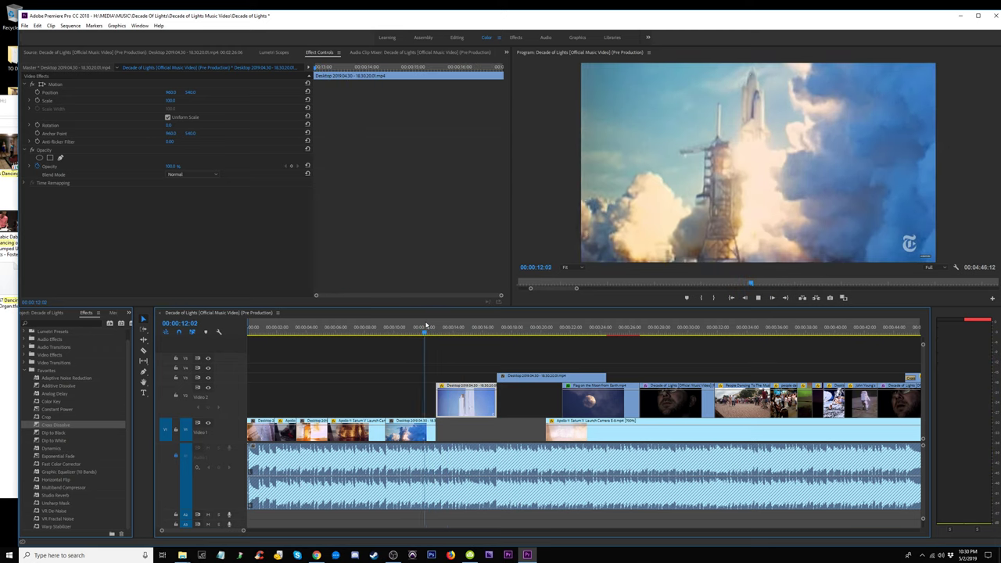
key("space")
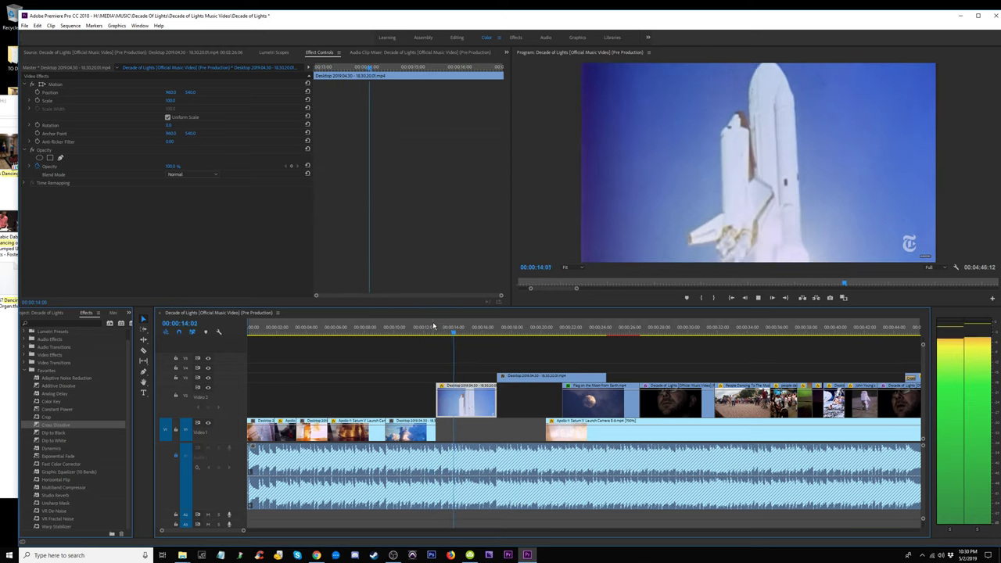
key("space")
left_click_drag(439, 426, 452, 426)
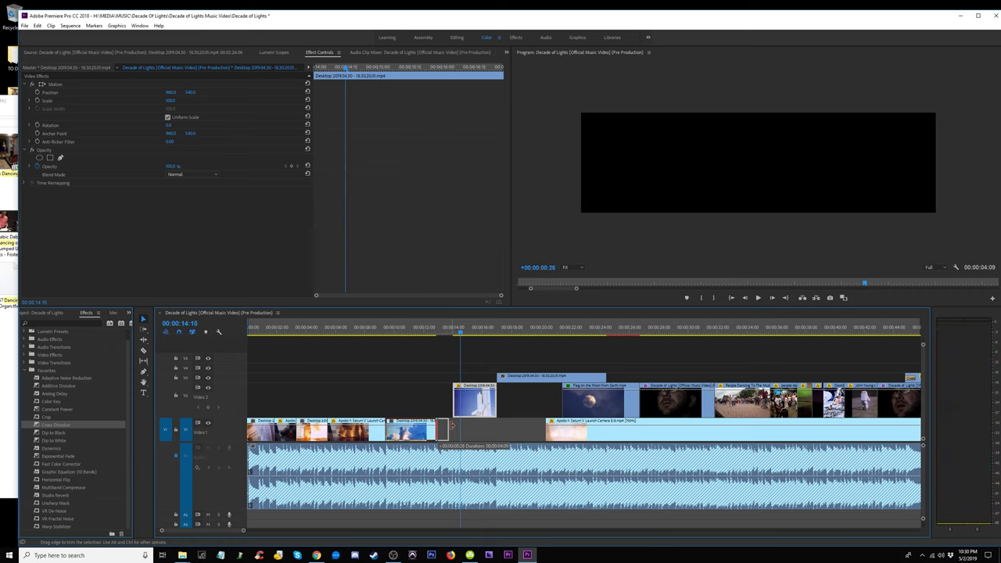
left_click(429, 327)
key("space")
key("space")
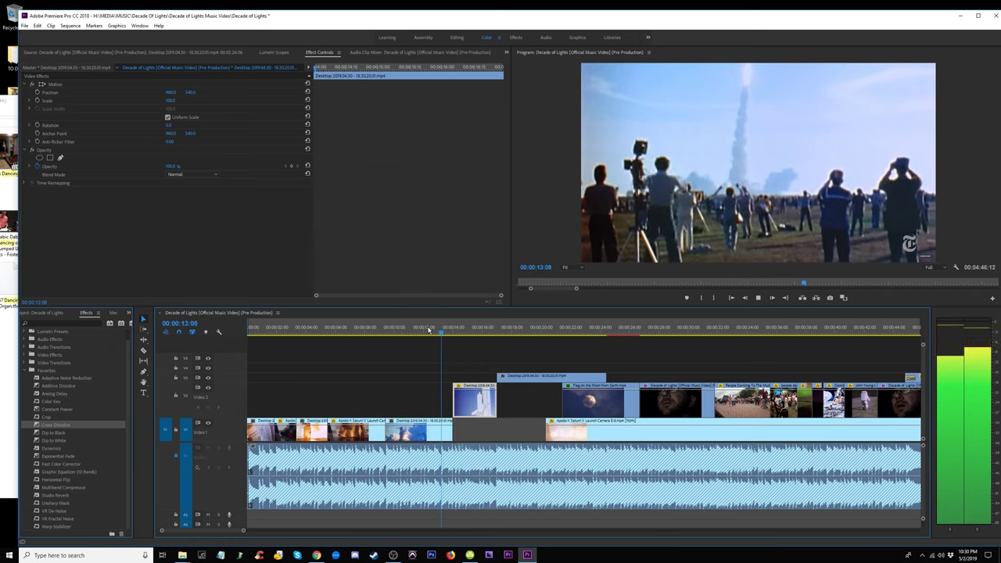
left_click(432, 329)
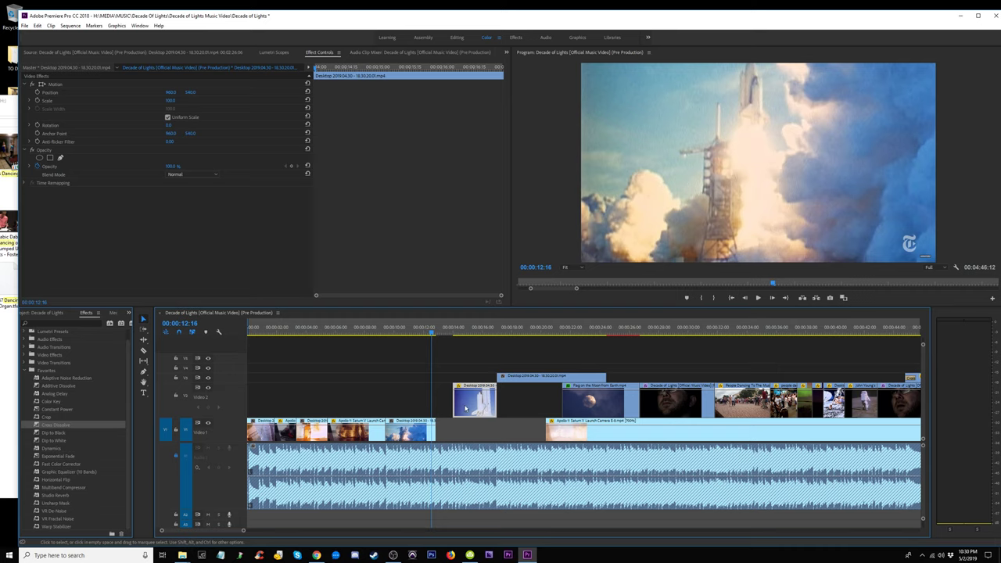
Slide the Apollo launch clip earlier on V1, trim its edge, and check the cut at 13:20.
left_click_drag(466, 419, 460, 440)
key("space")
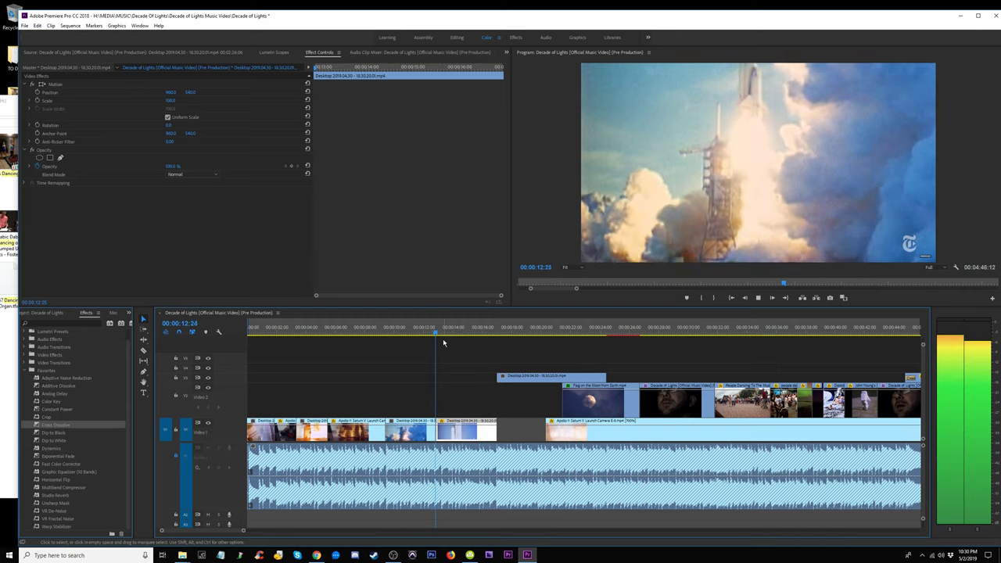
key("ctrl+z")
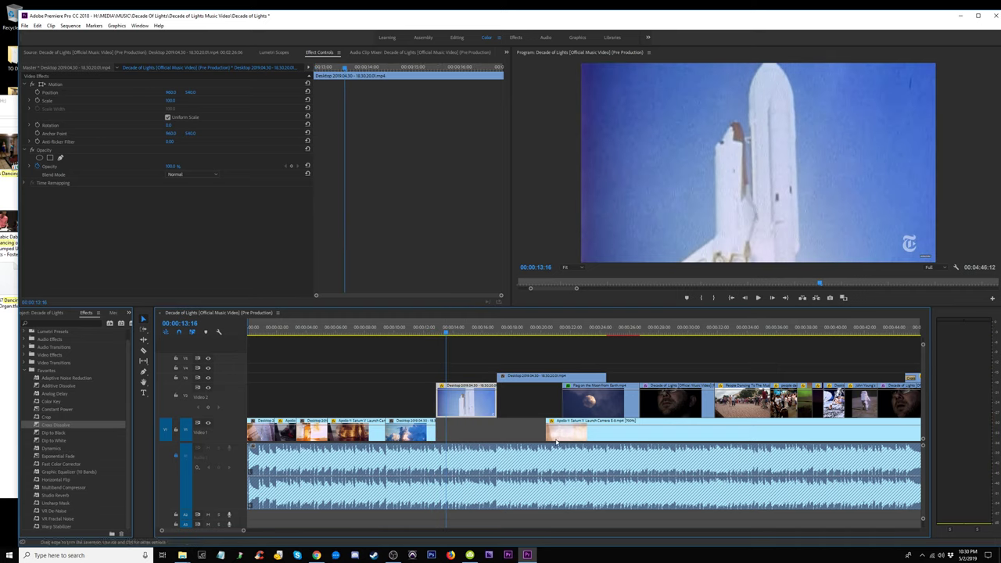
left_click_drag(575, 435, 466, 435)
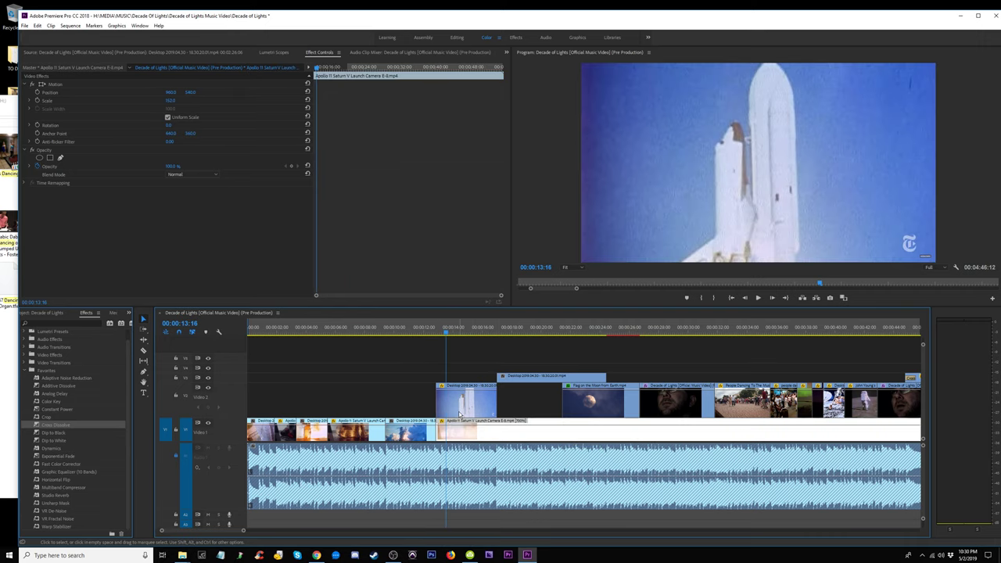
left_click(445, 330)
key("space")
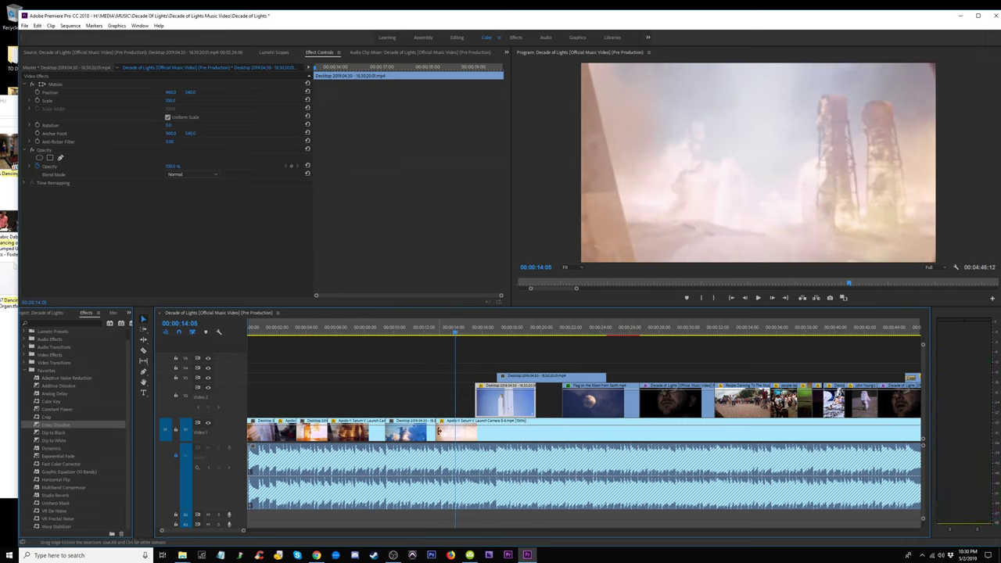
mouse_move(442, 434)
left_mouse_down()
mouse_move(509, 440)
mouse_move(458, 435)
left_mouse_up()
left_click_drag(431, 330, 614, 333)
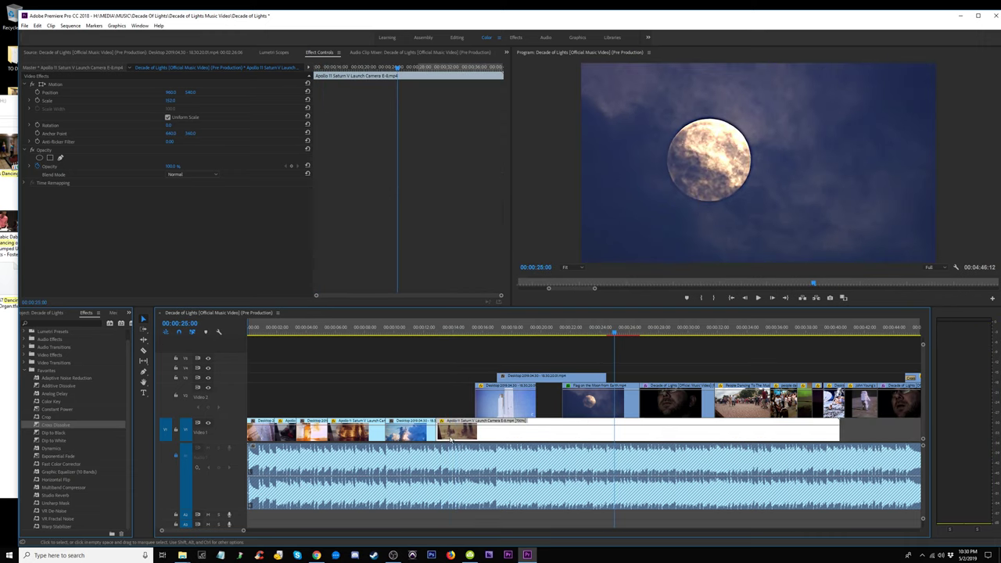
Reposition the Apollo launch clip on V1 and check the launch-tower frames around 14–16 seconds.
left_click_drag(451, 439, 506, 440)
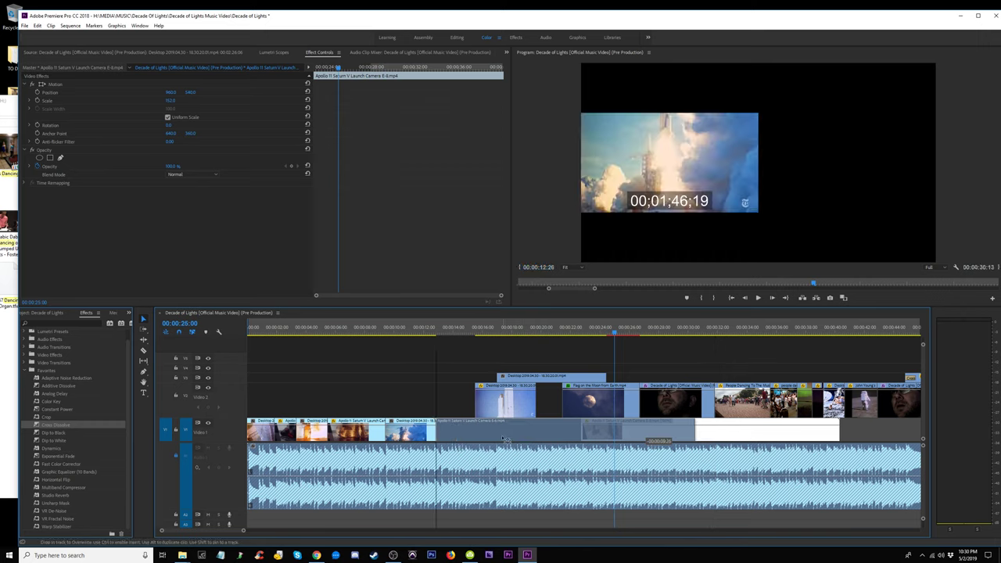
left_click_drag(425, 334, 460, 335)
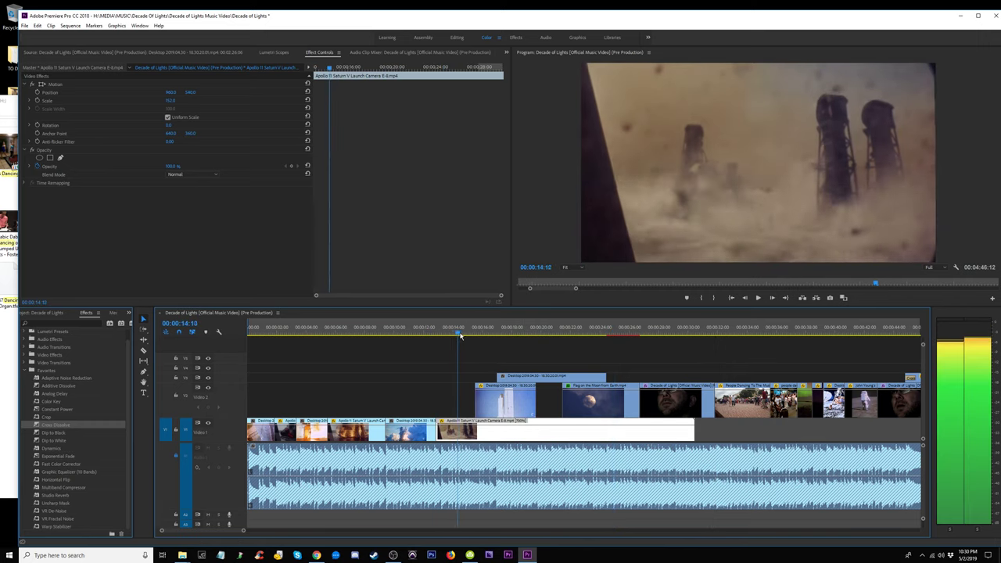
mouse_move(460, 335)
left_mouse_down()
mouse_move(486, 344)
mouse_move(427, 348)
left_mouse_up()
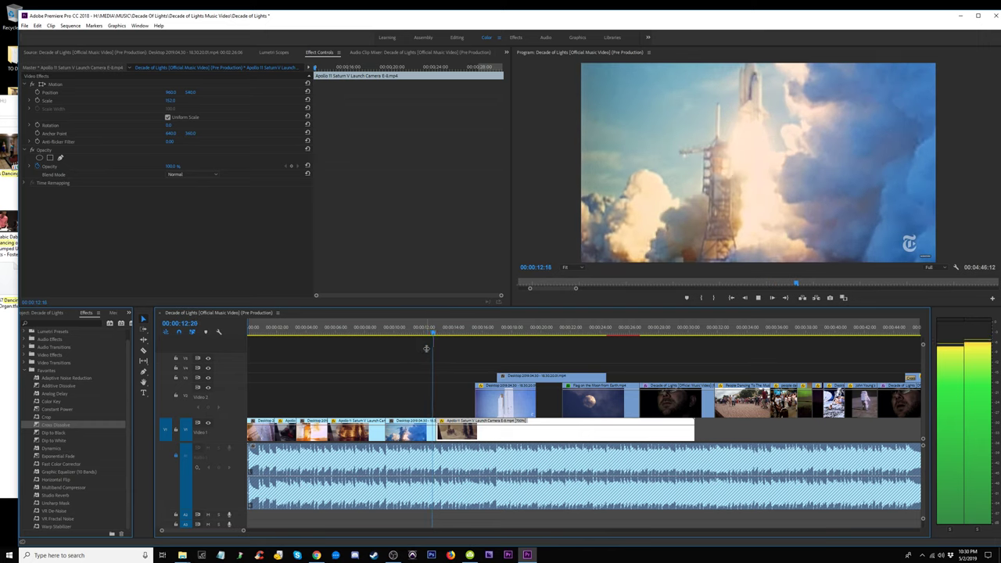
key("space")
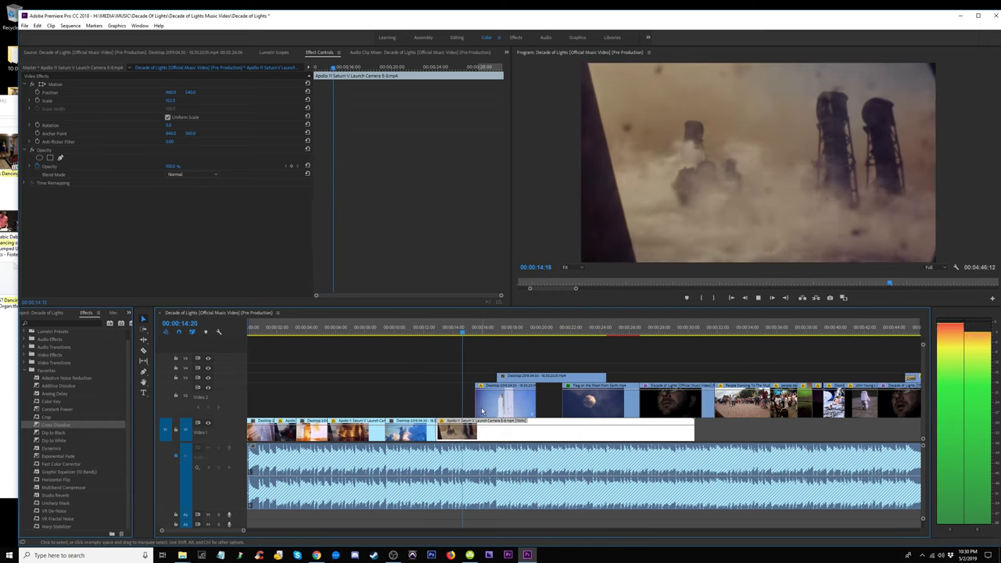
key("space")
Move the Saturn V clip to sit right after the earlier clips and play it back.
mouse_move(463, 438)
left_mouse_down()
mouse_move(546, 430)
mouse_move(457, 431)
mouse_move(548, 431)
mouse_move(485, 432)
mouse_move(504, 435)
mouse_move(493, 440)
left_mouse_up()
mouse_move(447, 330)
left_mouse_down()
mouse_move(485, 342)
mouse_move(428, 353)
left_mouse_up()
key("space")
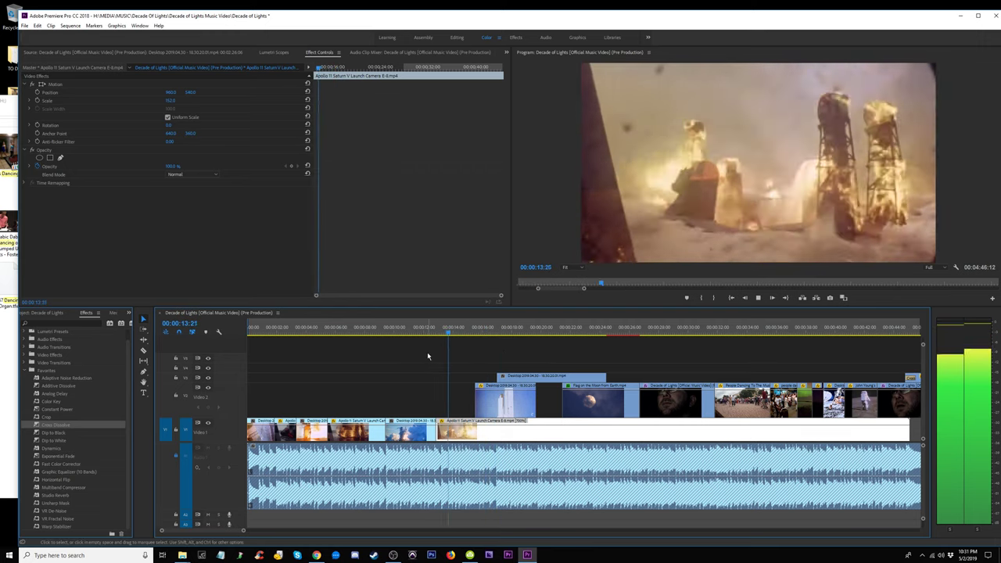
left_click(405, 330)
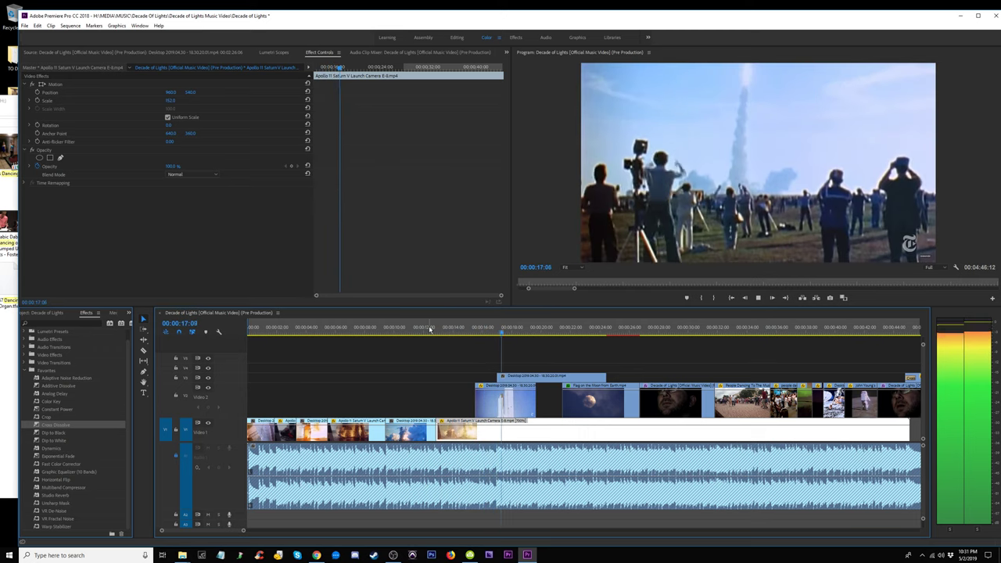
left_click_drag(415, 329, 375, 332)
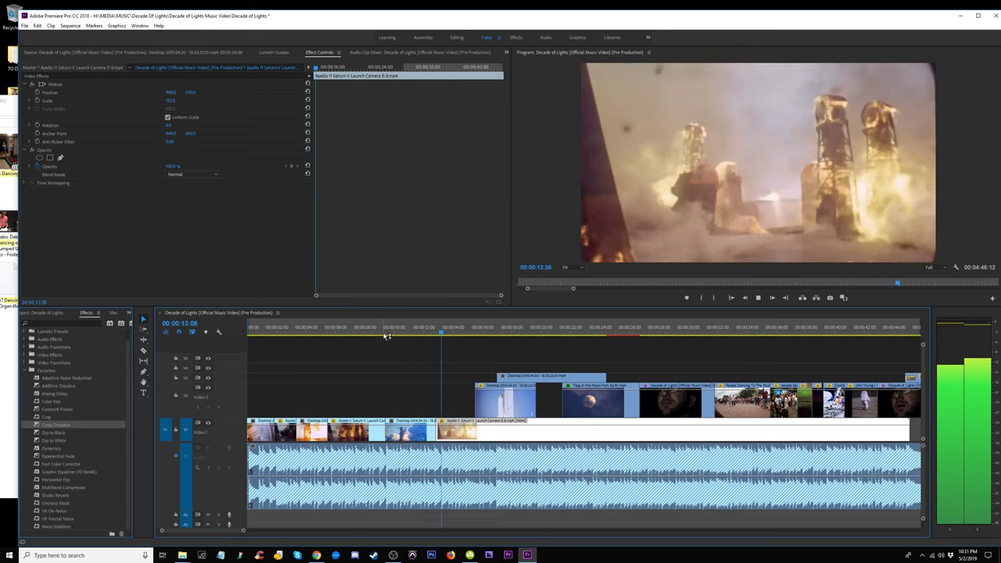
left_click(436, 332)
Zoom in, trim the Desktop clip's edge on V1, and replay from about 9 seconds.
key("space")
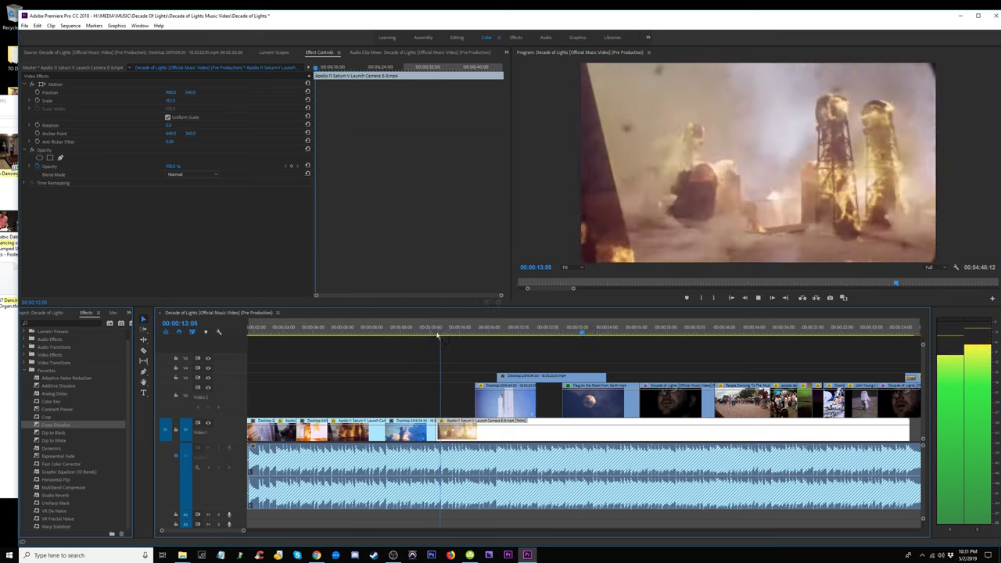
key("=")
key("space")
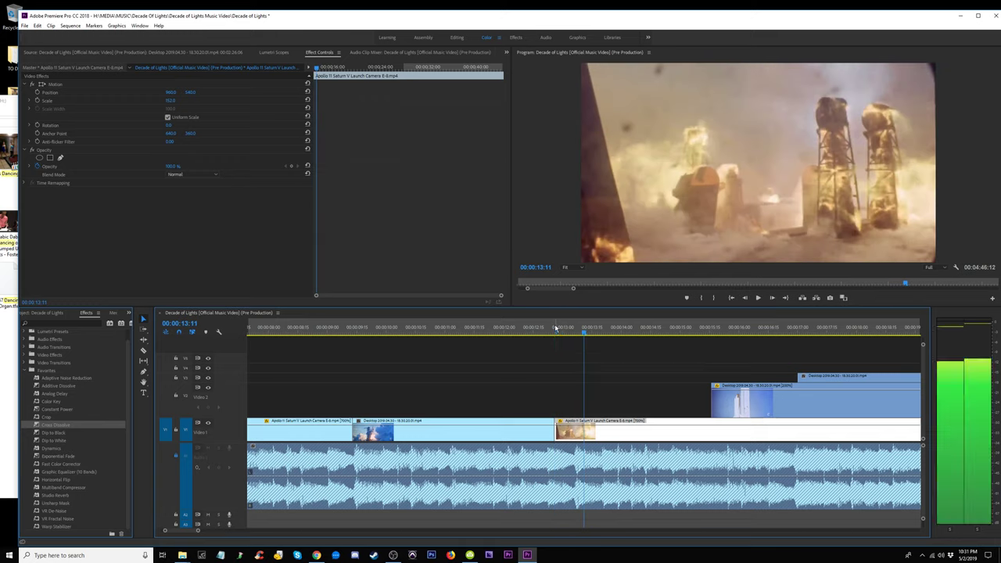
left_click(579, 333)
left_click_drag(353, 428, 367, 429)
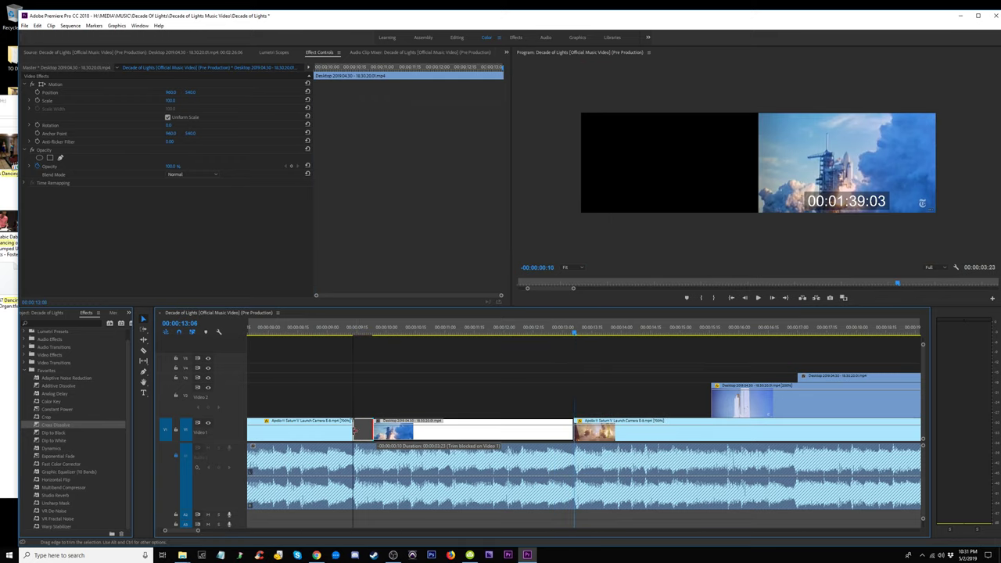
left_click(336, 326)
key("space")
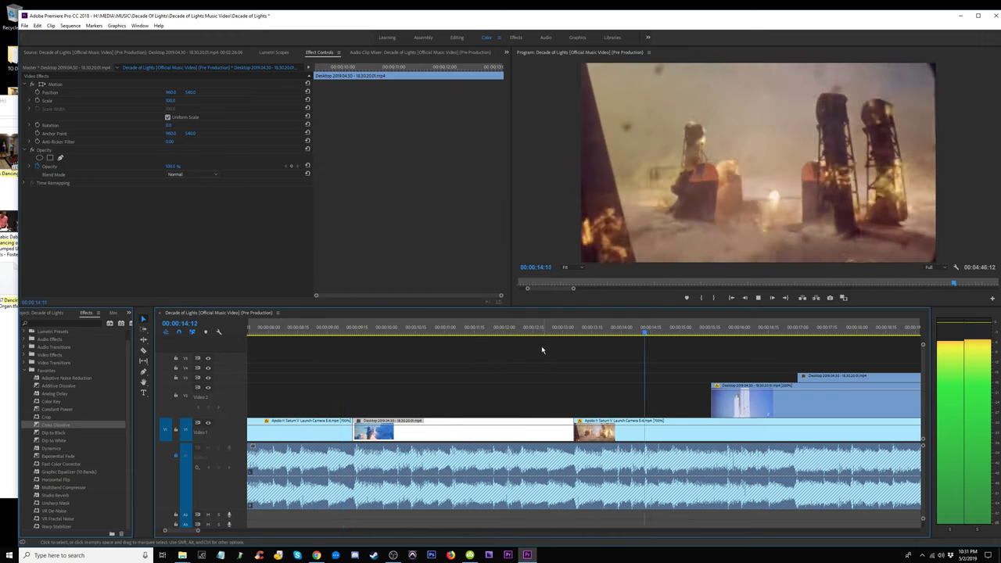
Move the shuttle clip on V2 earlier and lift the moon clip onto V3 later.
left_click_drag(752, 404, 713, 405)
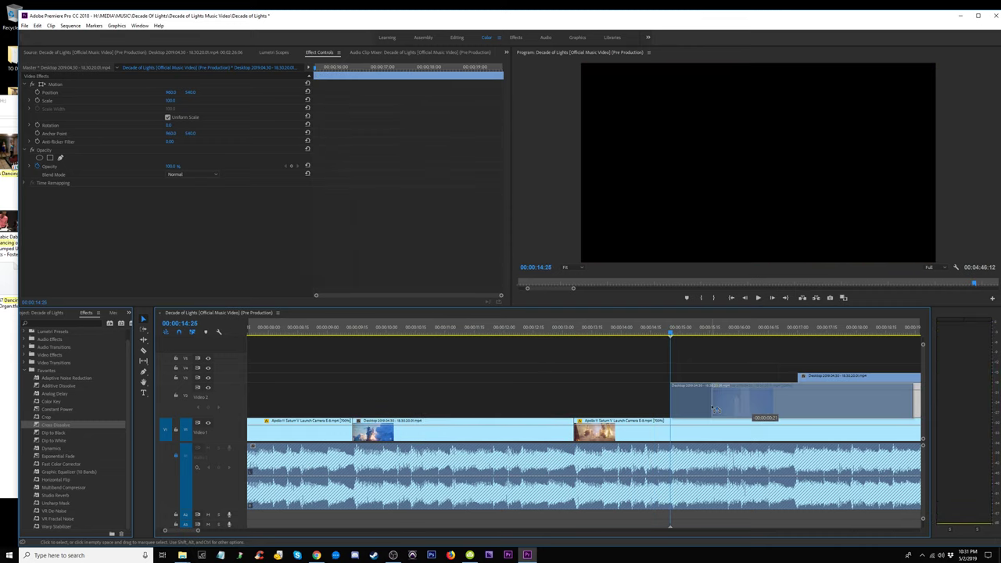
key("space")
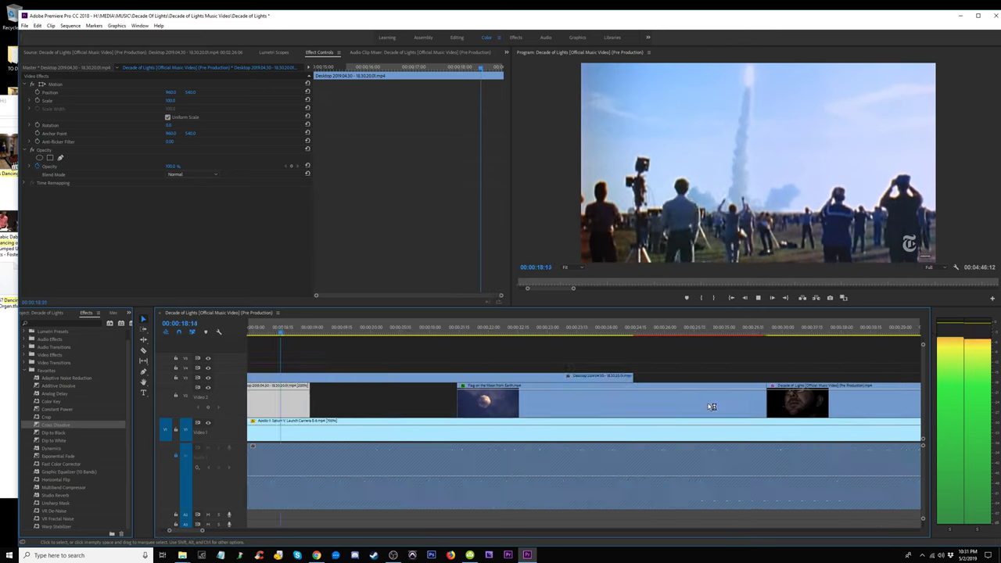
key("minus")
key("minus")
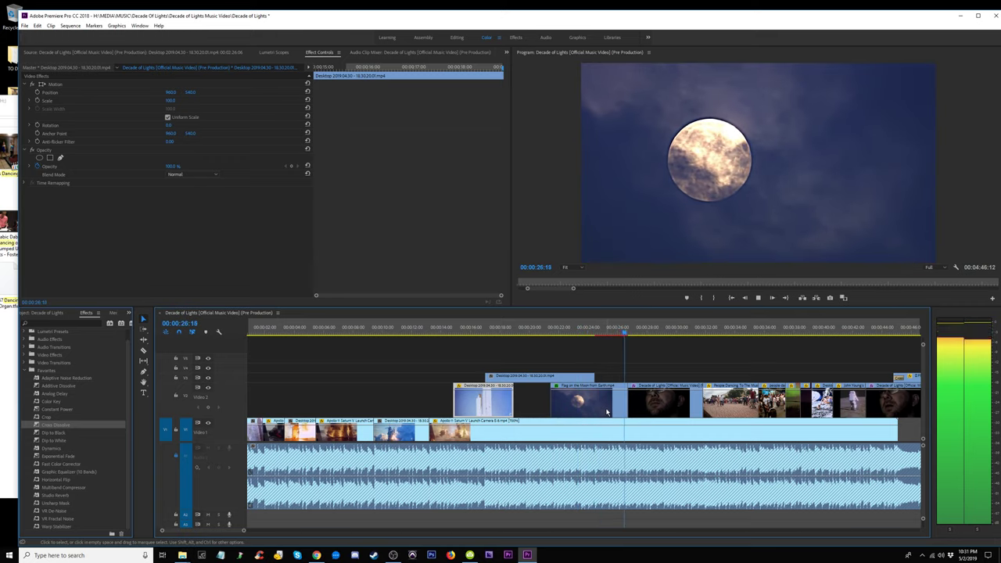
left_click_drag(606, 412, 659, 382)
left_click(607, 329)
key("space")
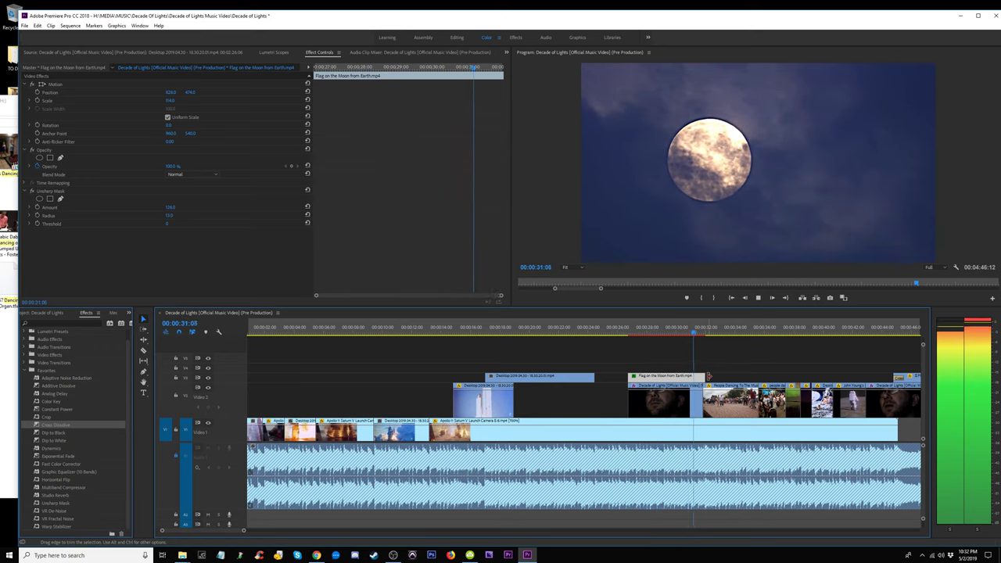
Return the moon clip to V2, move the Desktop clip later, then zoom in at 00:00:26:02.
left_click_drag(692, 378, 693, 399)
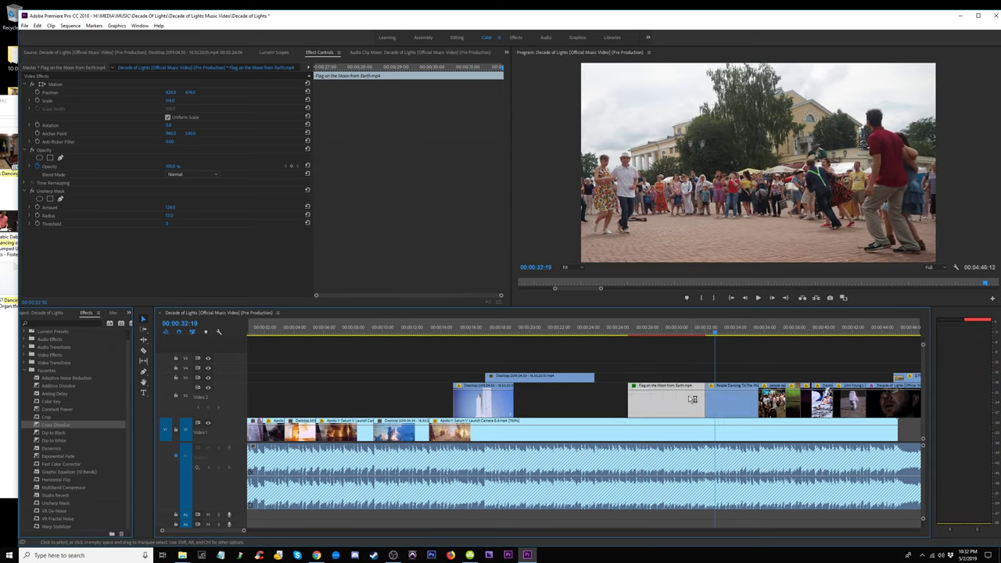
left_click(477, 328)
key("space")
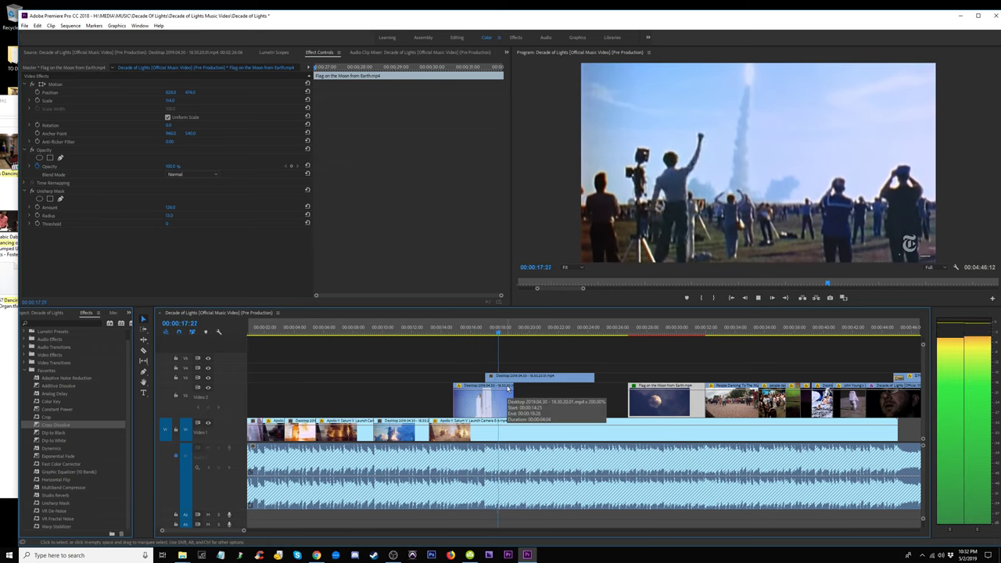
key("space")
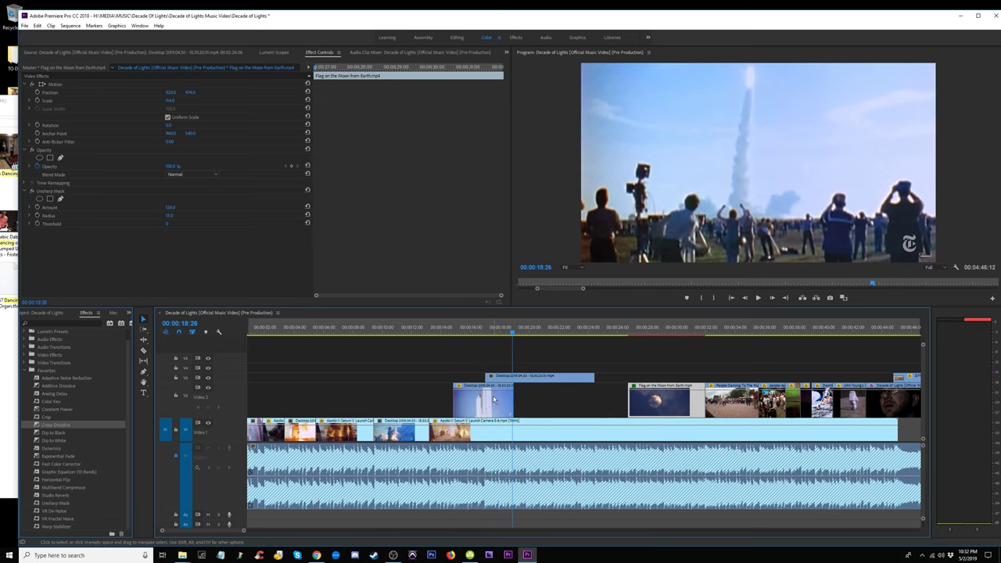
left_click_drag(498, 398, 606, 398)
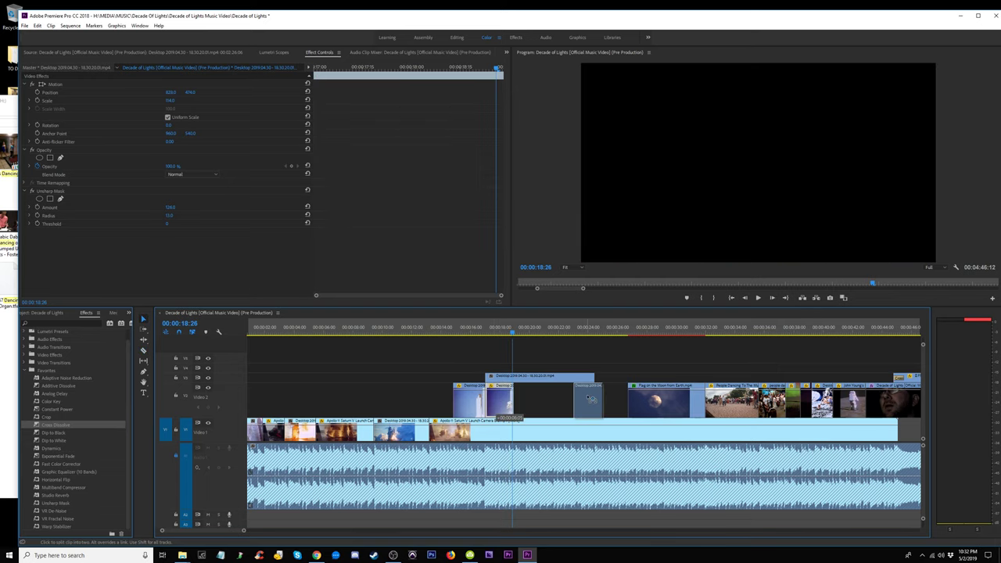
left_click(591, 329)
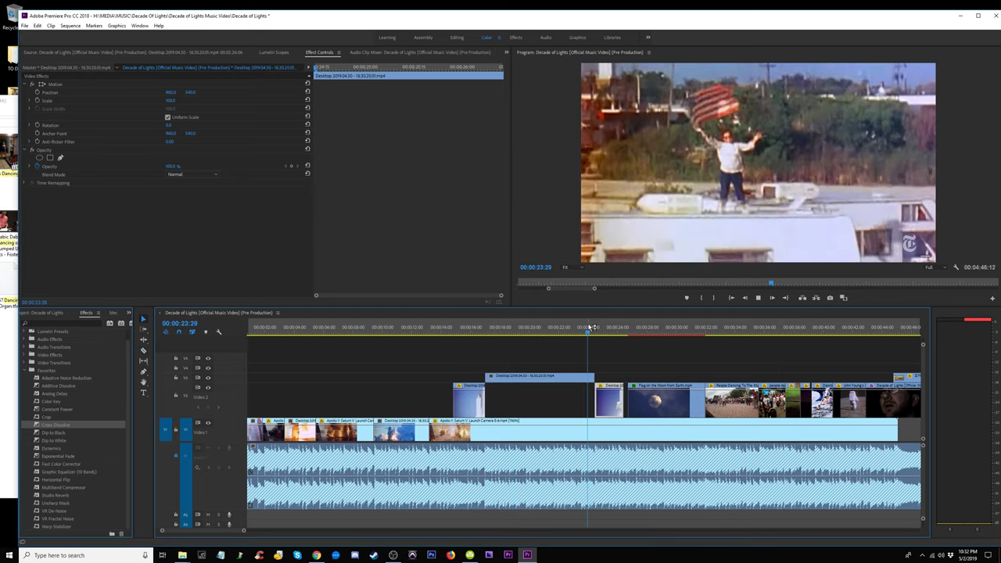
key("space")
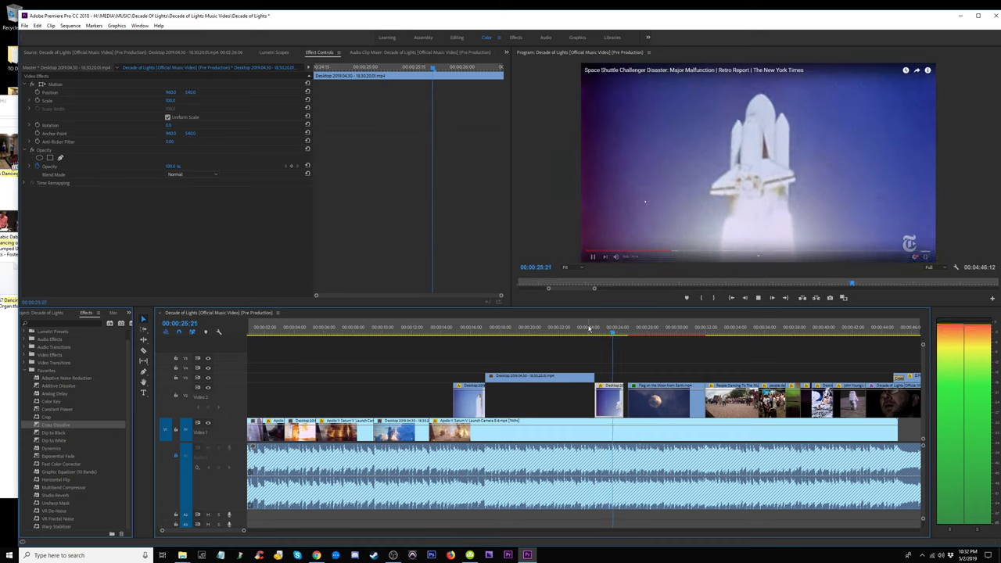
left_click(627, 405)
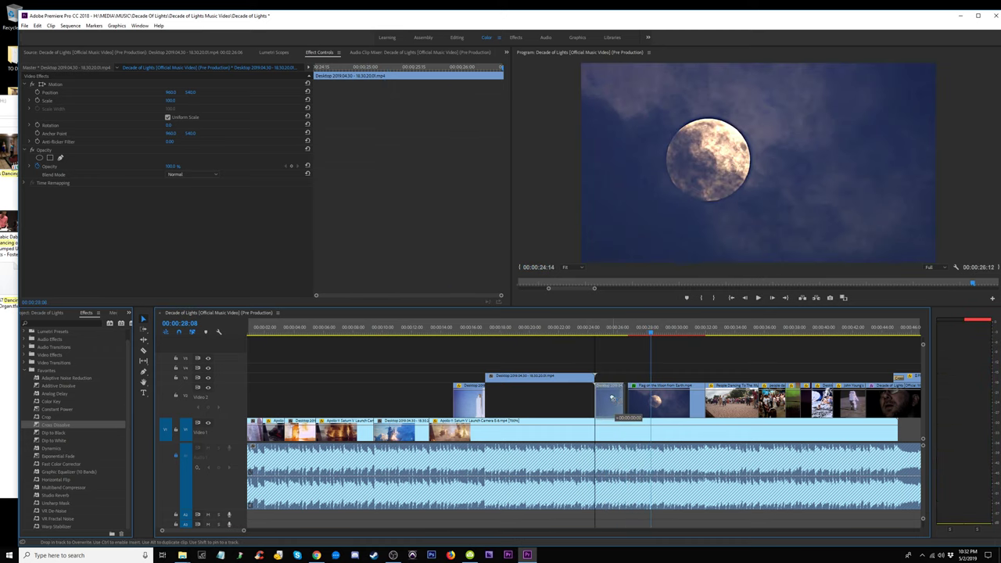
left_click(619, 334)
key("=")
key("=")
key("=")
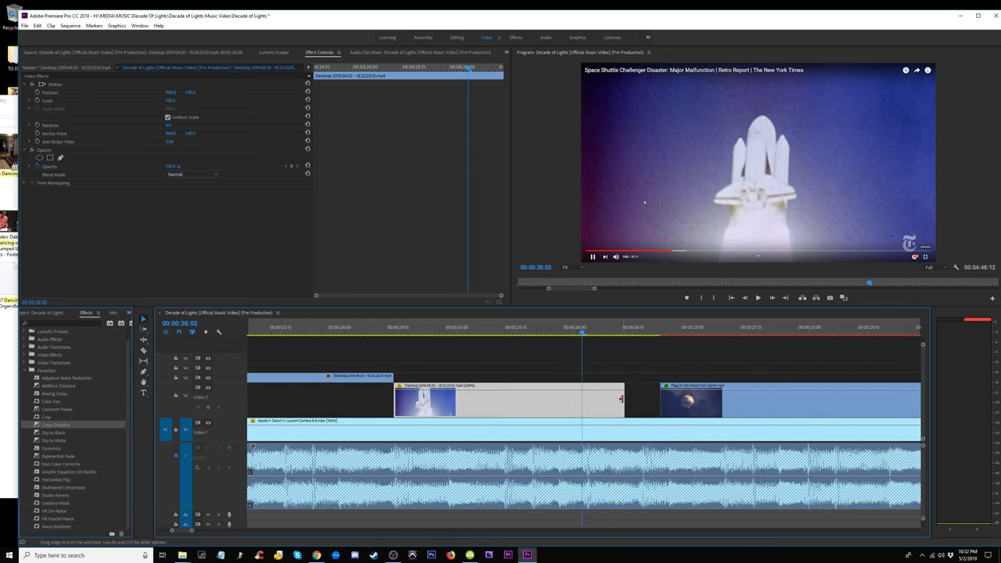
Trim the shuttle clip and slide it right against the Flag clip, extending the upper clip to meet it.
left_click_drag(621, 399, 639, 399)
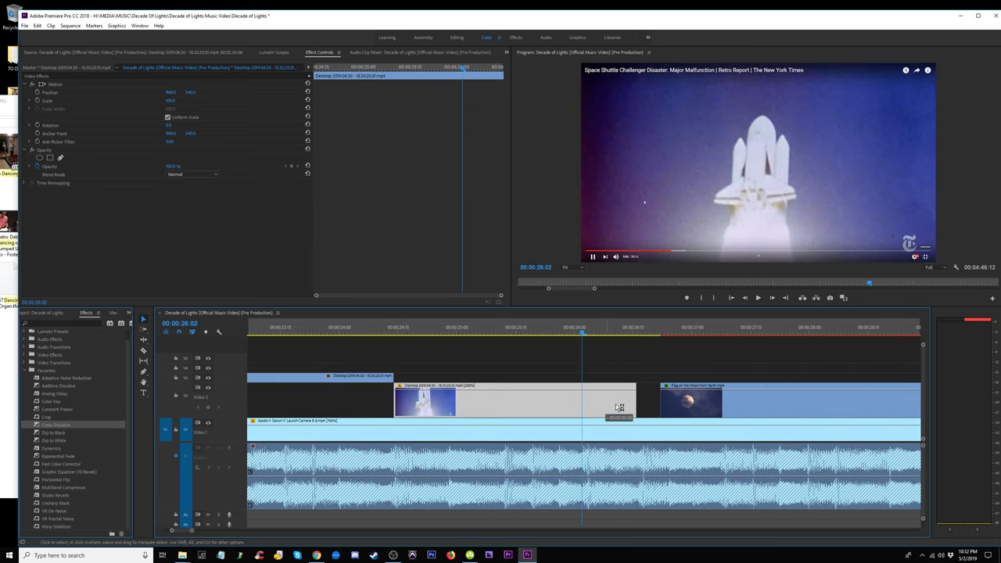
mouse_move(403, 401)
left_mouse_down()
mouse_move(424, 401)
mouse_move(413, 400)
left_mouse_up()
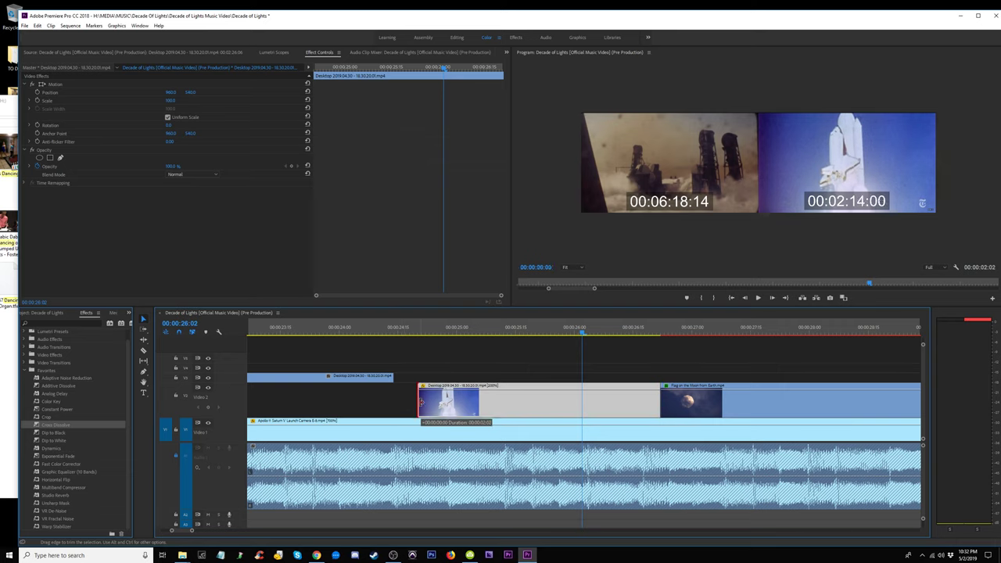
mouse_move(420, 401)
left_mouse_down()
mouse_move(401, 377)
mouse_move(416, 377)
left_mouse_up()
mouse_move(380, 329)
left_mouse_down()
mouse_move(404, 339)
mouse_move(374, 336)
left_mouse_up()
mouse_move(417, 377)
left_mouse_down()
mouse_move(373, 379)
mouse_move(410, 378)
left_mouse_up()
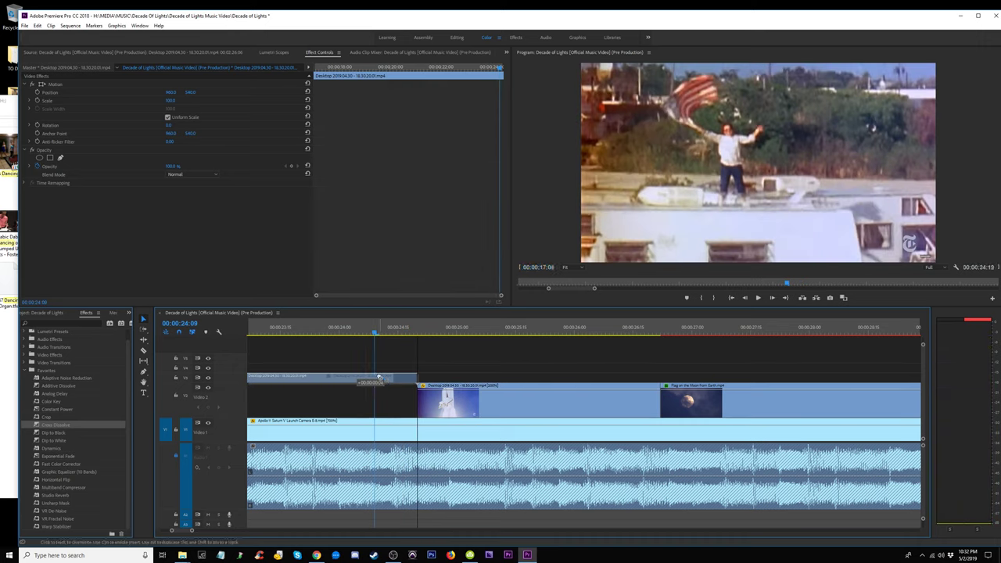
Around 16 seconds, pull the upper clip's start five frames earlier and extend the shuttle clip's end.
key("minus")
key("minus")
left_click(315, 332)
key("equal")
key("equal")
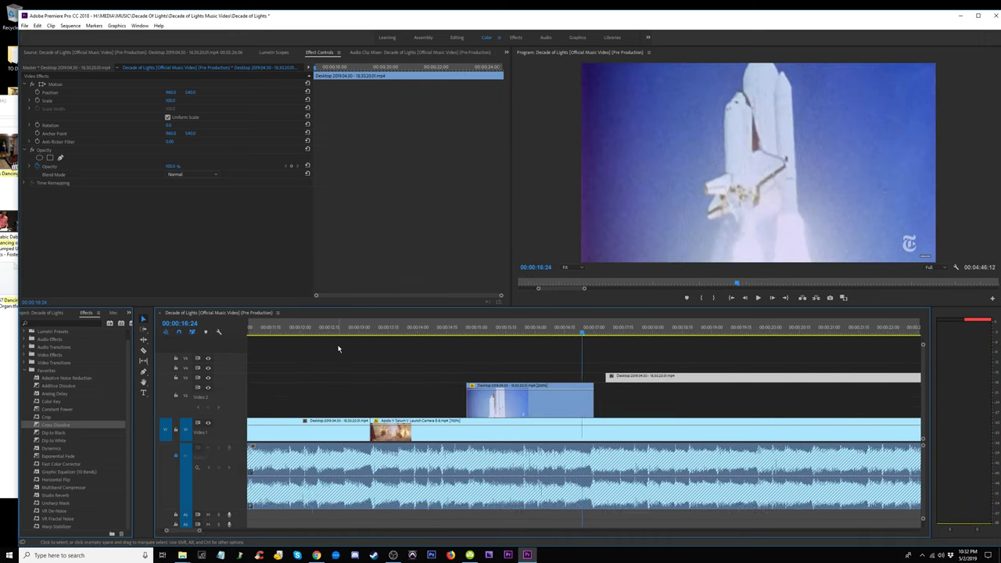
left_click_drag(626, 377, 608, 378)
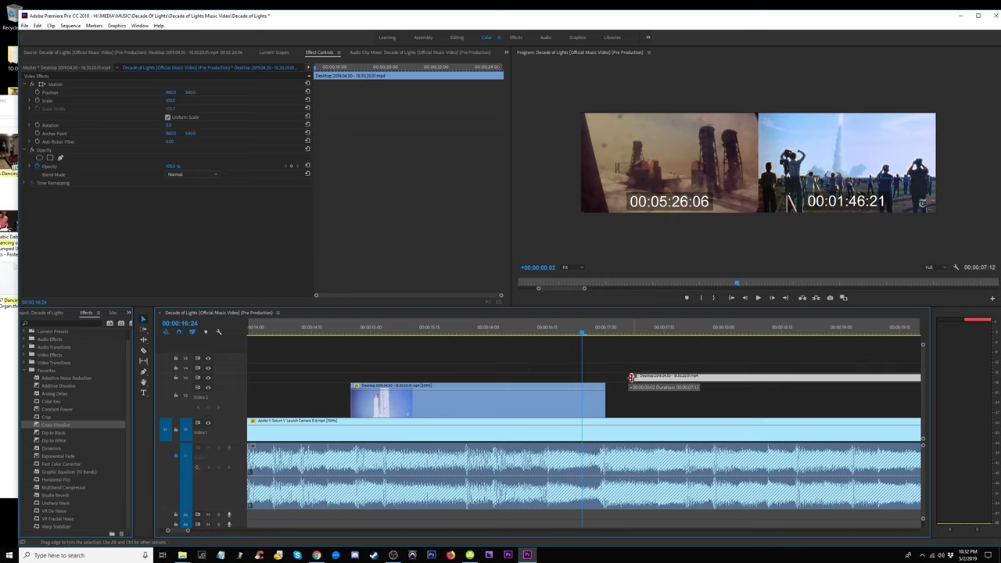
mouse_move(617, 377)
left_mouse_down()
mouse_move(630, 377)
mouse_move(618, 403)
left_mouse_up()
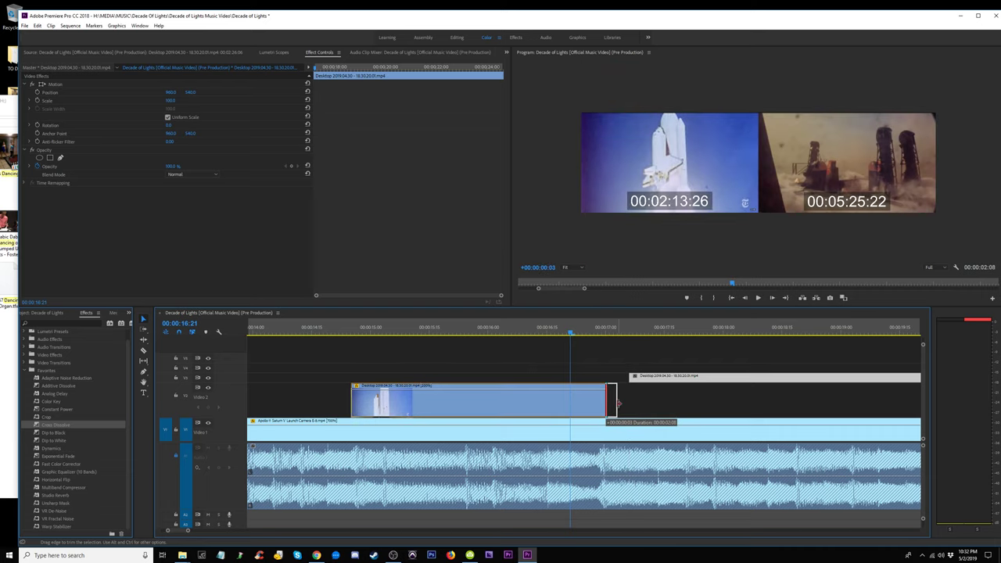
left_click_drag(623, 404, 626, 406)
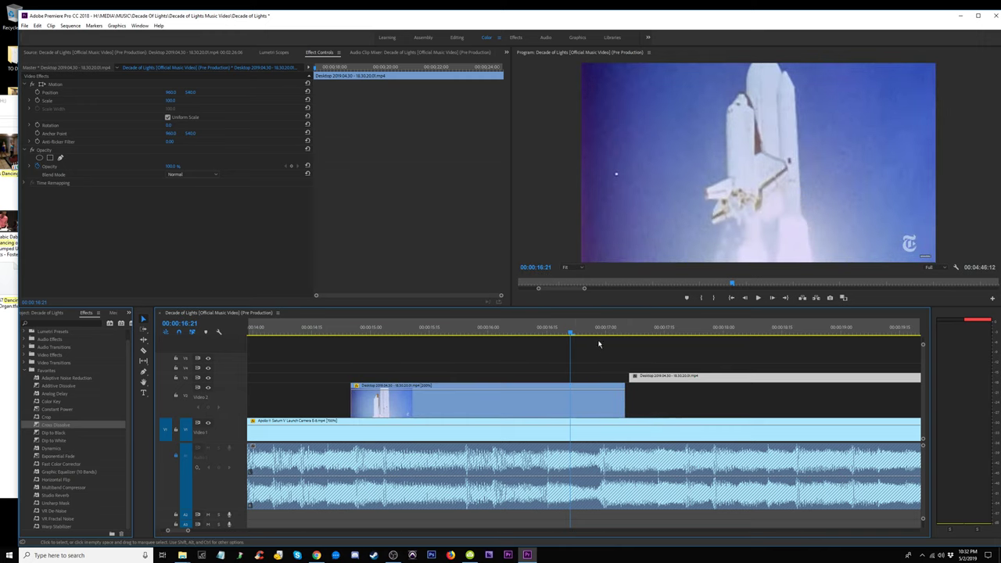
Shift the shuttle clip one frame later, extend its start slightly, and play back the shuttle section.
mouse_move(571, 332)
left_mouse_down()
mouse_move(623, 337)
mouse_move(472, 335)
left_mouse_up()
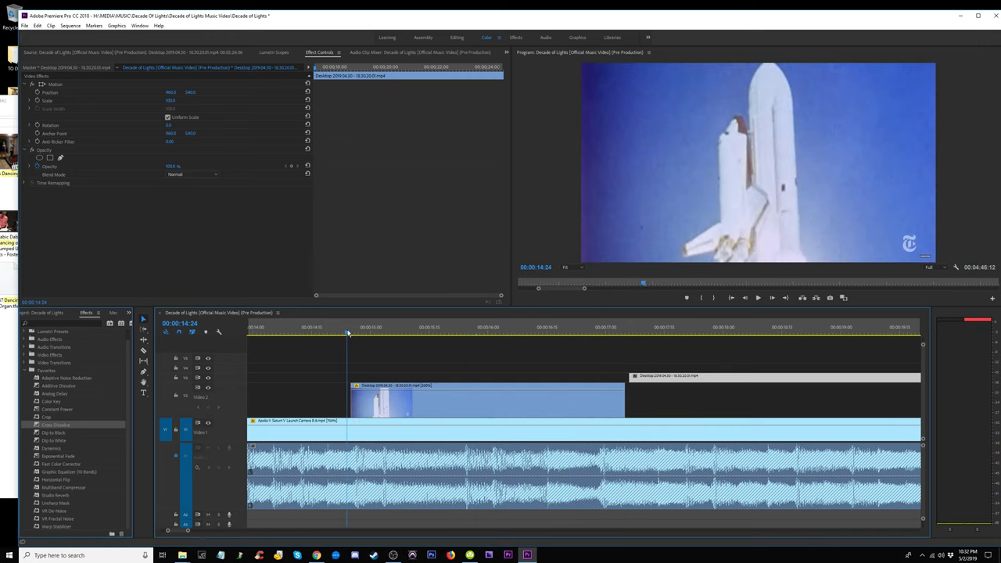
left_click_drag(348, 333, 351, 333)
left_click_drag(511, 405, 516, 407)
left_click_drag(359, 401, 351, 400)
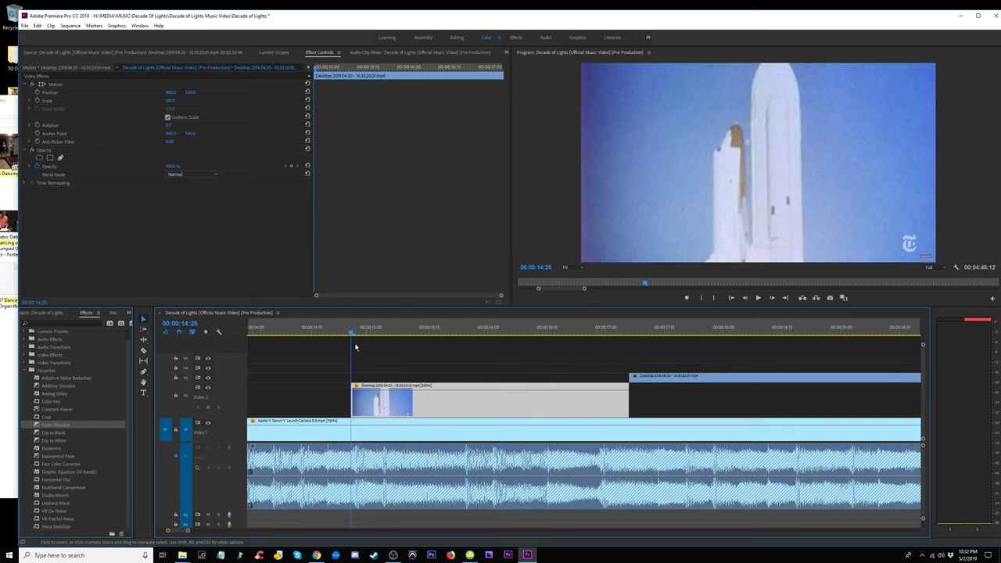
mouse_move(341, 335)
left_mouse_down()
mouse_move(352, 334)
mouse_move(339, 334)
left_mouse_up()
key("space")
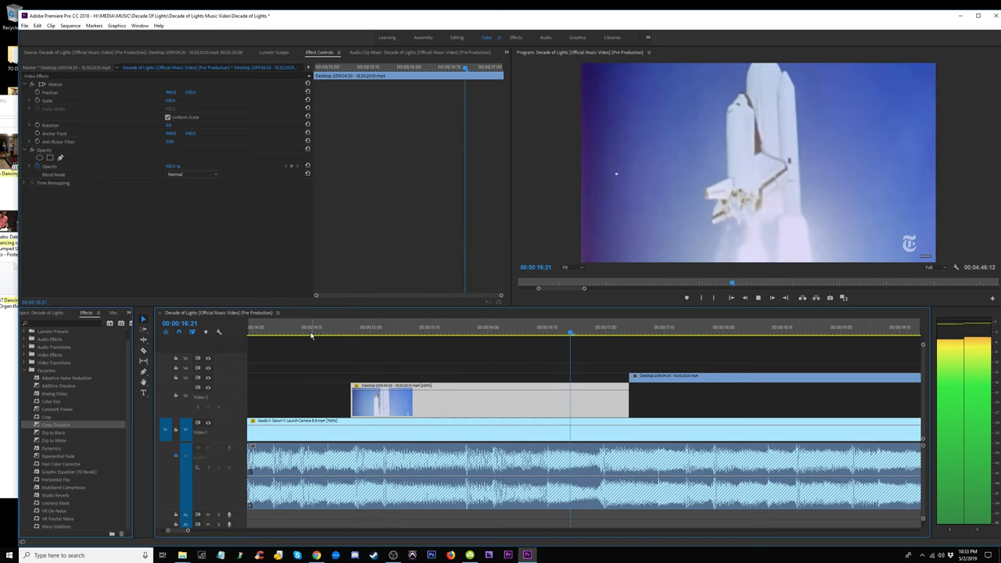
key("space")
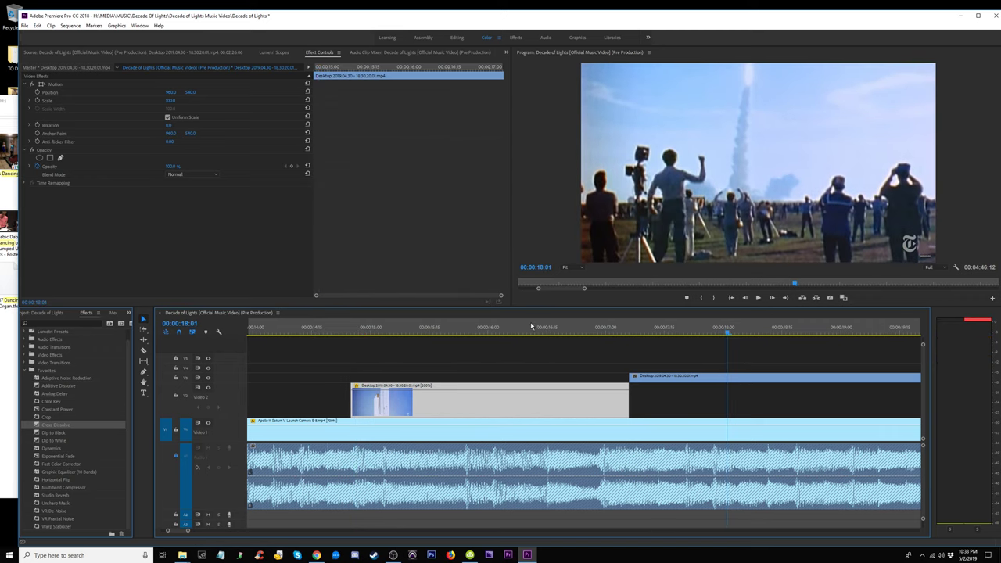
left_click(339, 327)
key("space")
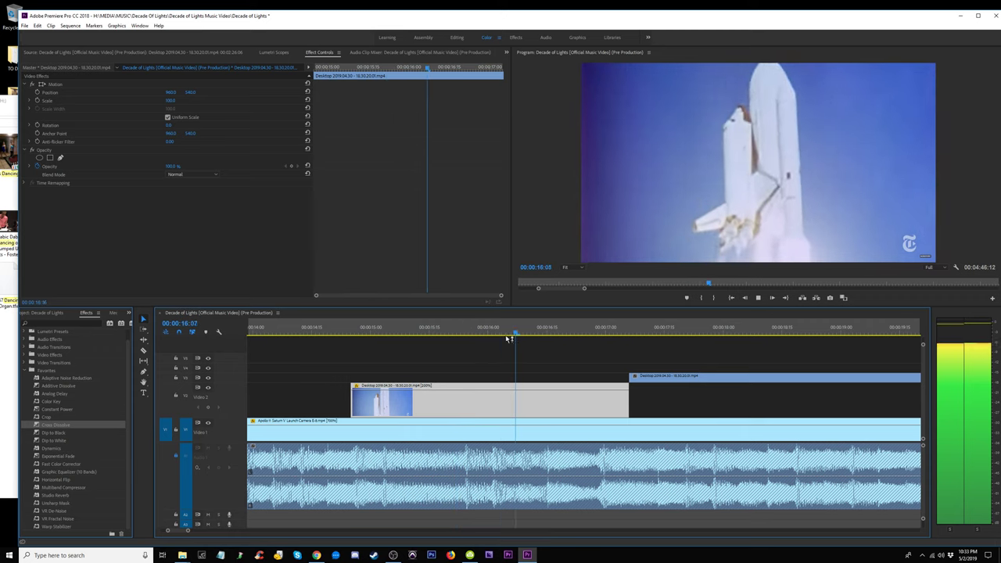
key("space")
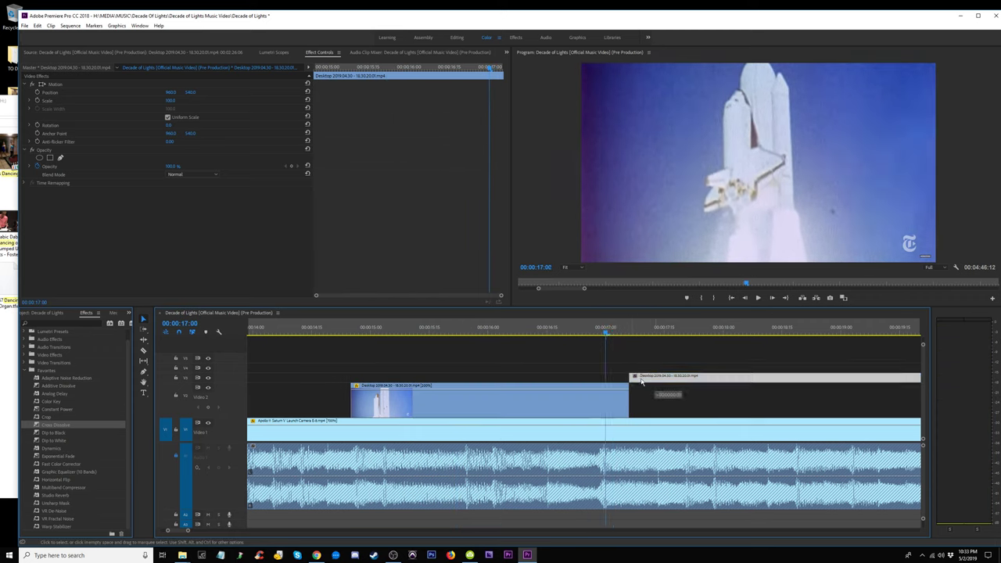
Start the upper clip at 00:00:17:00 and move the shuttle clip to end there, reviewing playback.
left_click_drag(646, 376, 622, 376)
left_click(591, 401)
left_click(319, 328)
key("space")
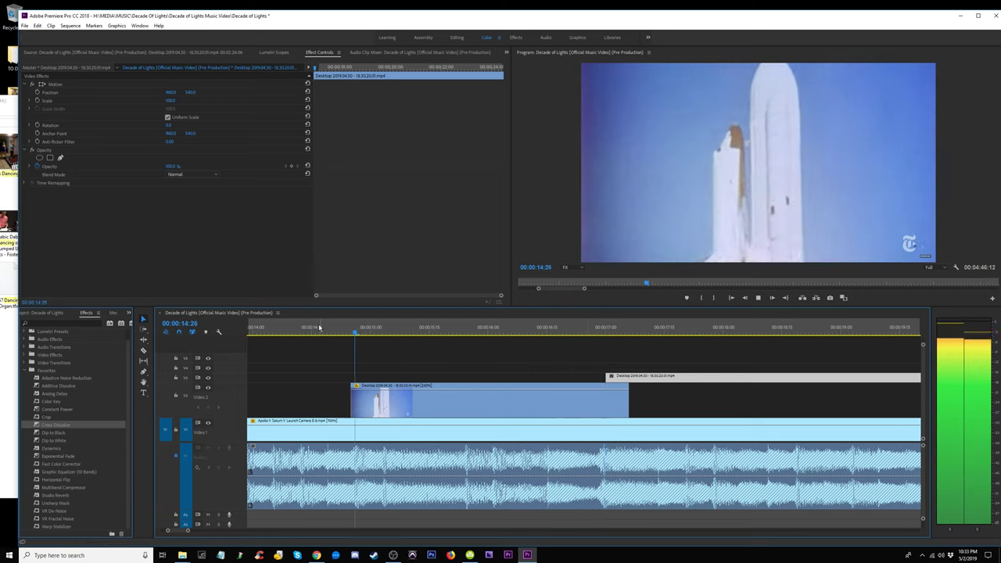
key("space")
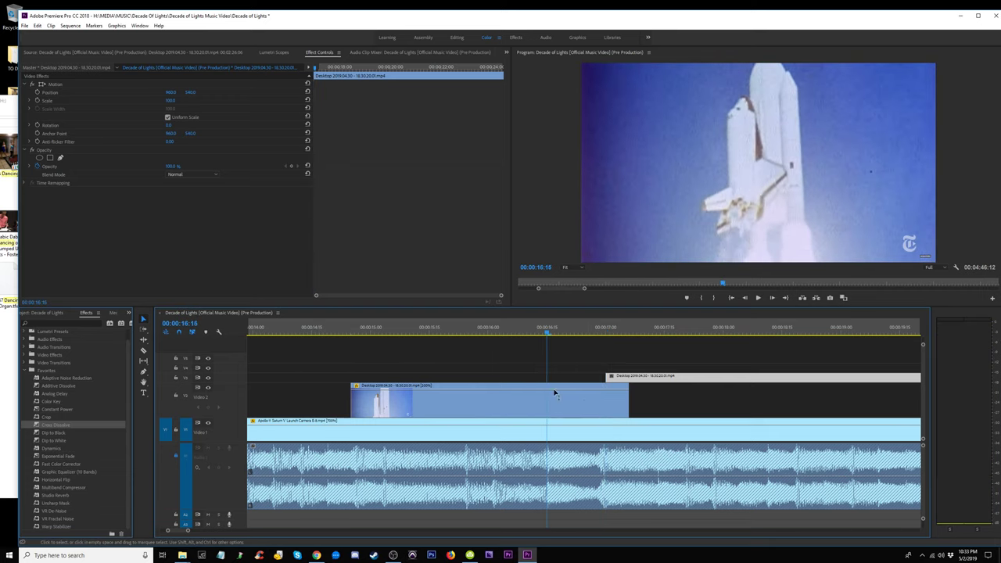
left_click_drag(586, 404, 563, 404)
key("space")
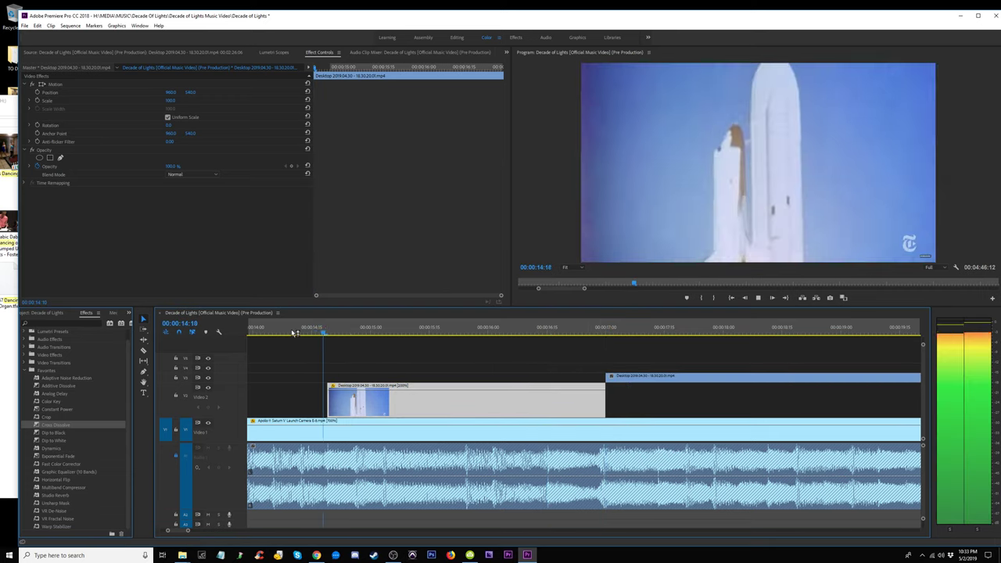
key("minus")
key("minus")
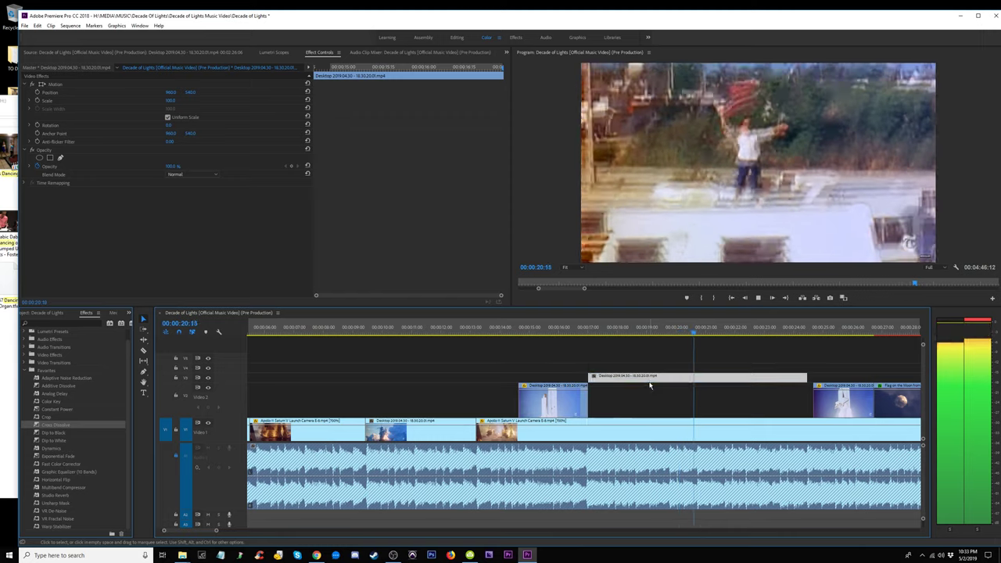
Drop the upper flag clip onto Video 2 and extend the later shuttle clip's start earlier.
left_click_drag(649, 380, 693, 408)
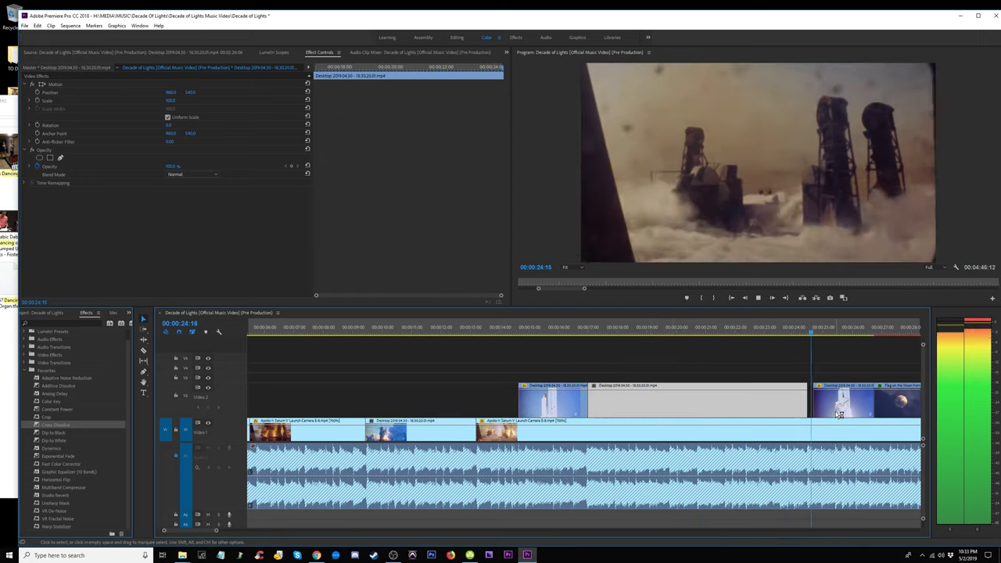
left_click_drag(814, 402, 808, 403)
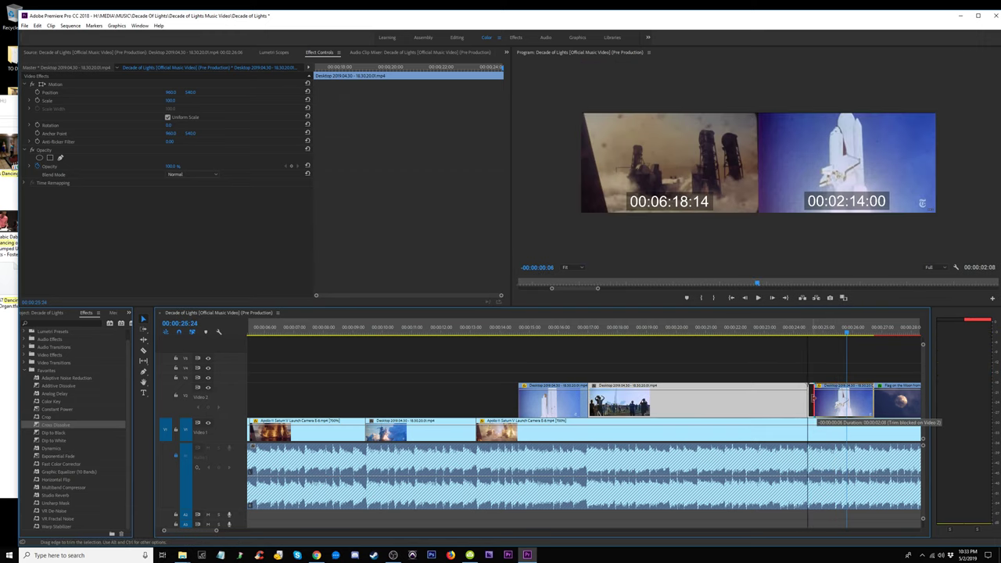
left_click(799, 329)
mouse_move(799, 329)
left_mouse_down()
mouse_move(851, 337)
mouse_move(700, 342)
left_mouse_up()
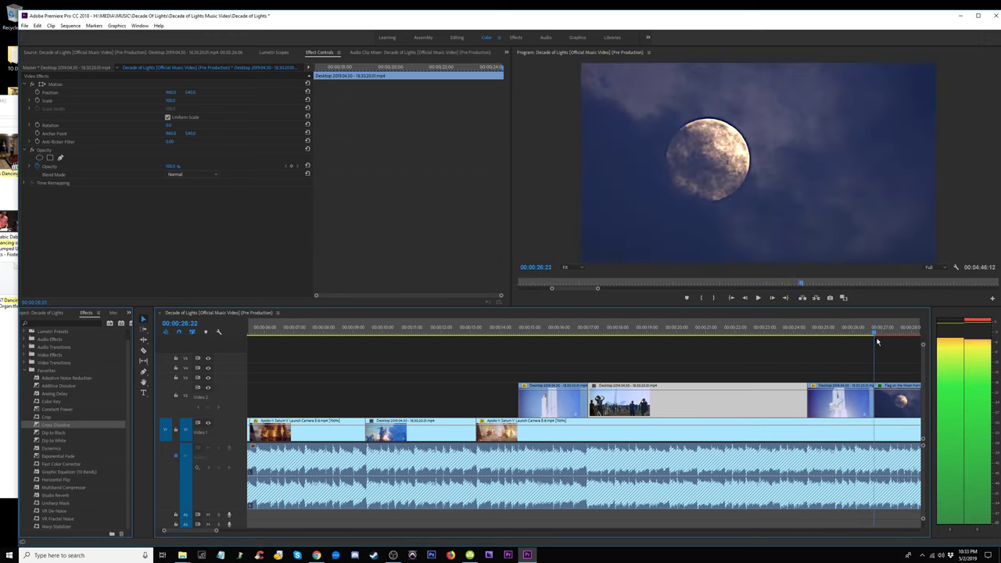
key("minus")
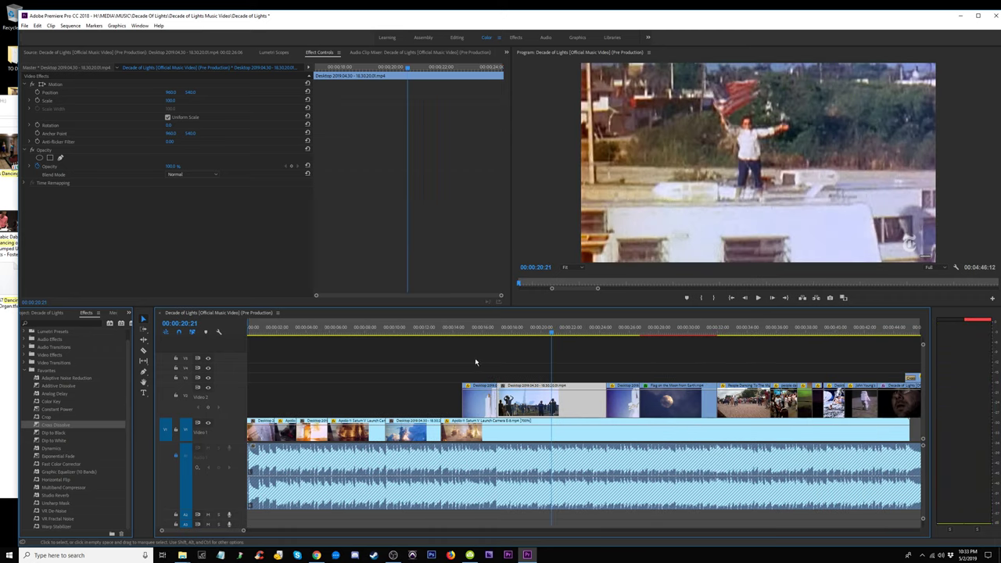
Move the Video 2 clips down onto Video 1 and zoom in at the 26-second shuttle clip.
mouse_move(475, 362)
left_mouse_down()
mouse_move(682, 415)
mouse_move(685, 432)
left_mouse_up()
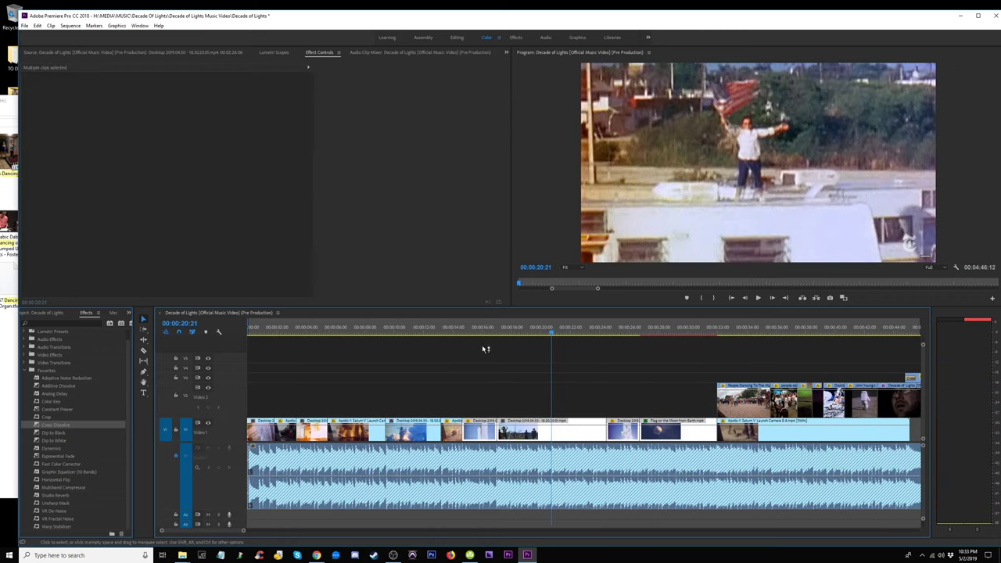
key("space")
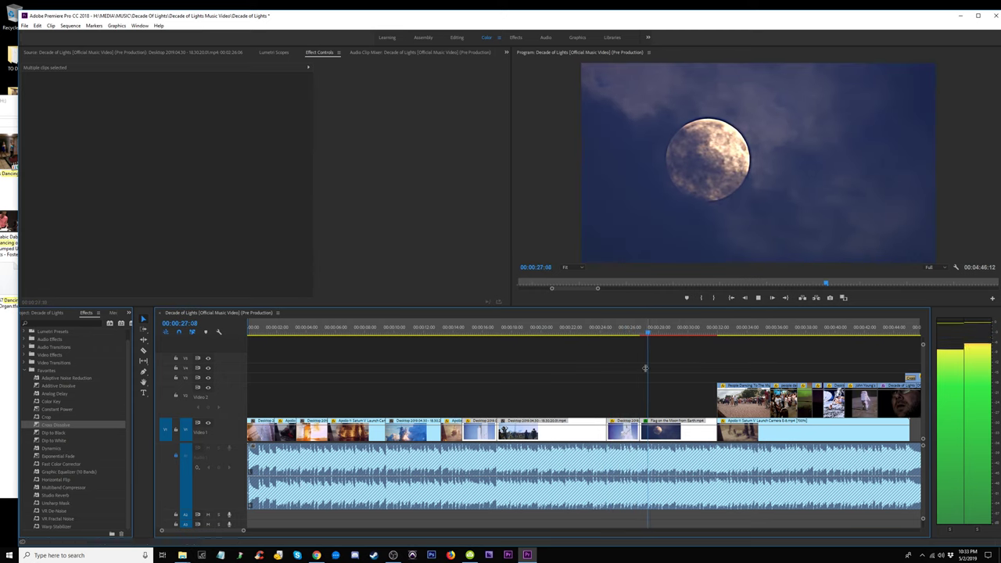
left_click(636, 334)
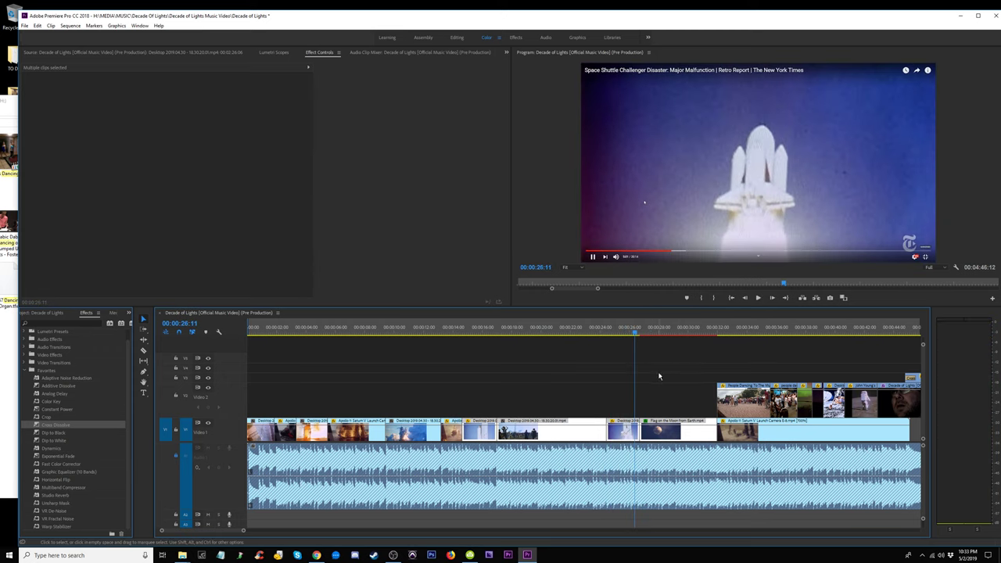
key("=")
key("=")
key("=")
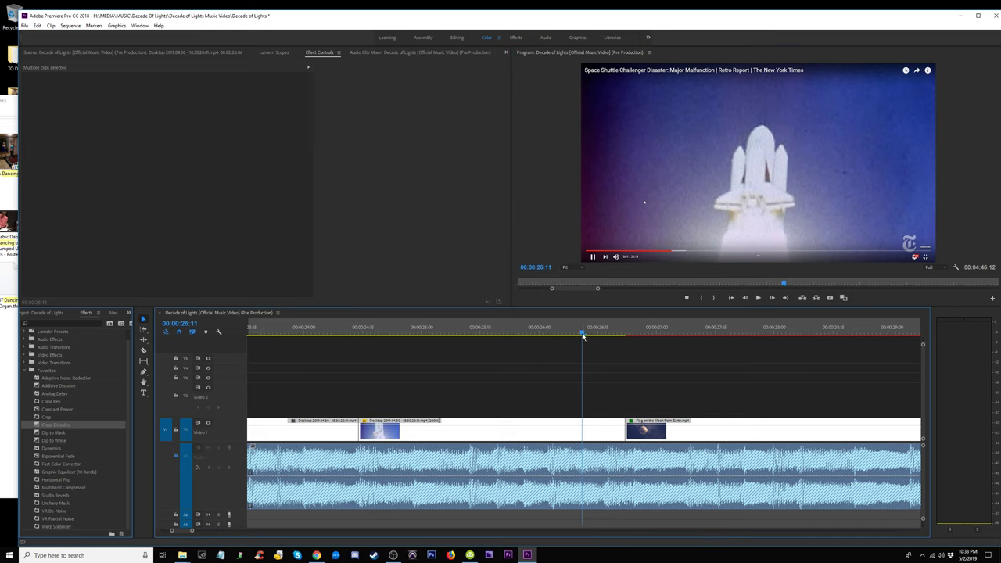
mouse_move(582, 331)
left_mouse_down()
mouse_move(530, 348)
mouse_move(514, 335)
mouse_move(523, 337)
left_mouse_up()
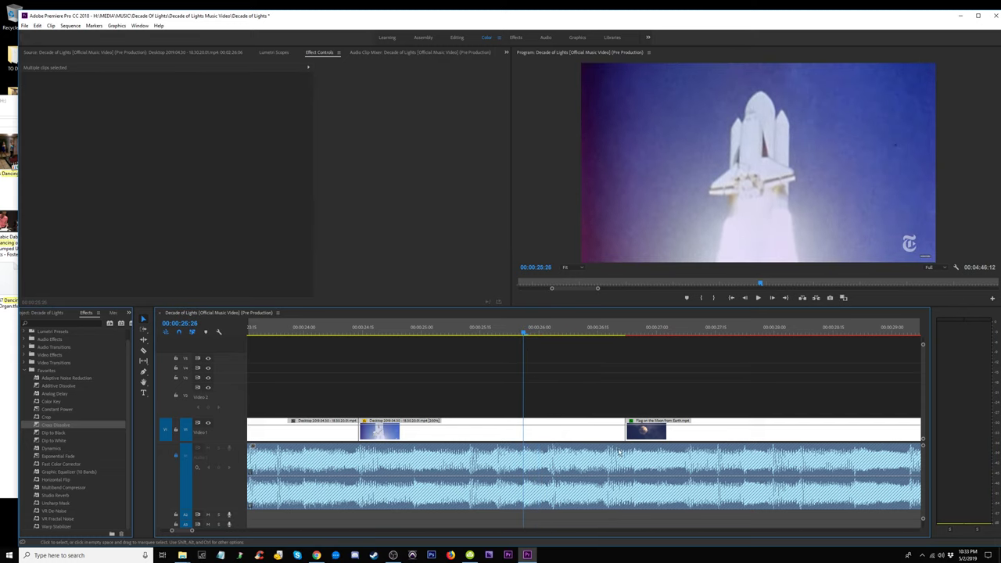
Shorten the middle clip's end by five frames and razor-cut the clip at the playhead.
mouse_move(620, 433)
left_mouse_down()
mouse_move(601, 432)
mouse_move(617, 431)
left_mouse_up()
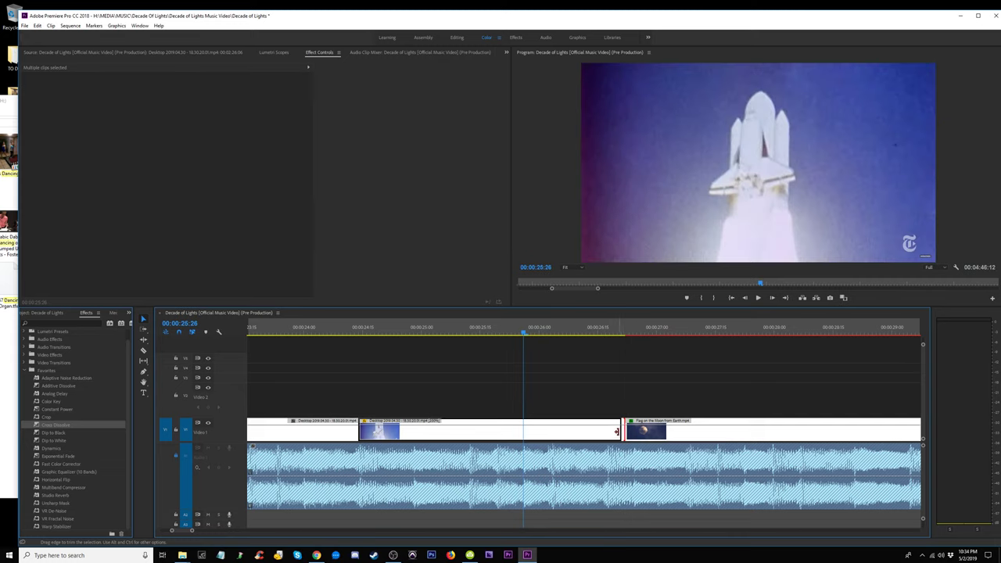
key("c")
left_click(525, 431)
key("space")
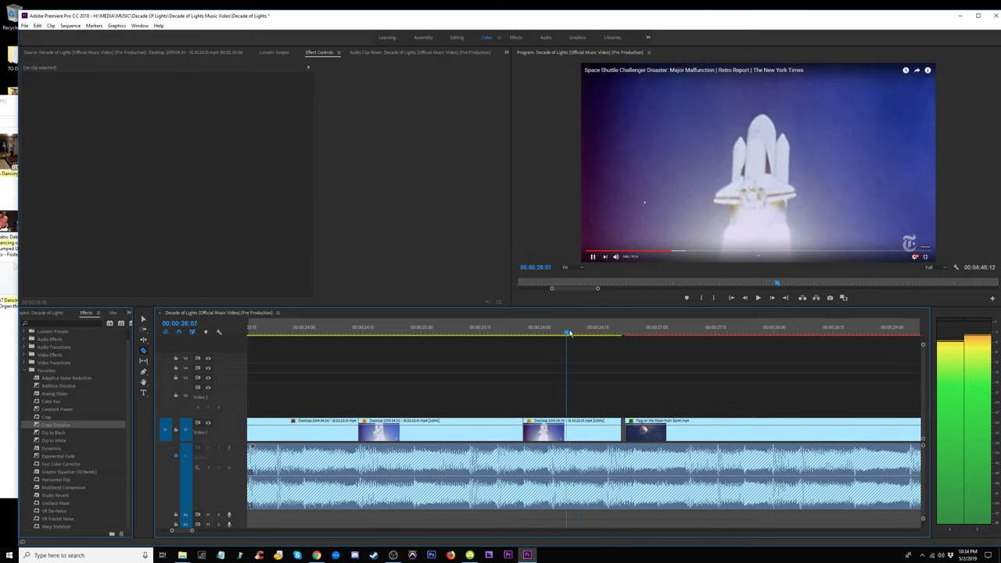
key("space")
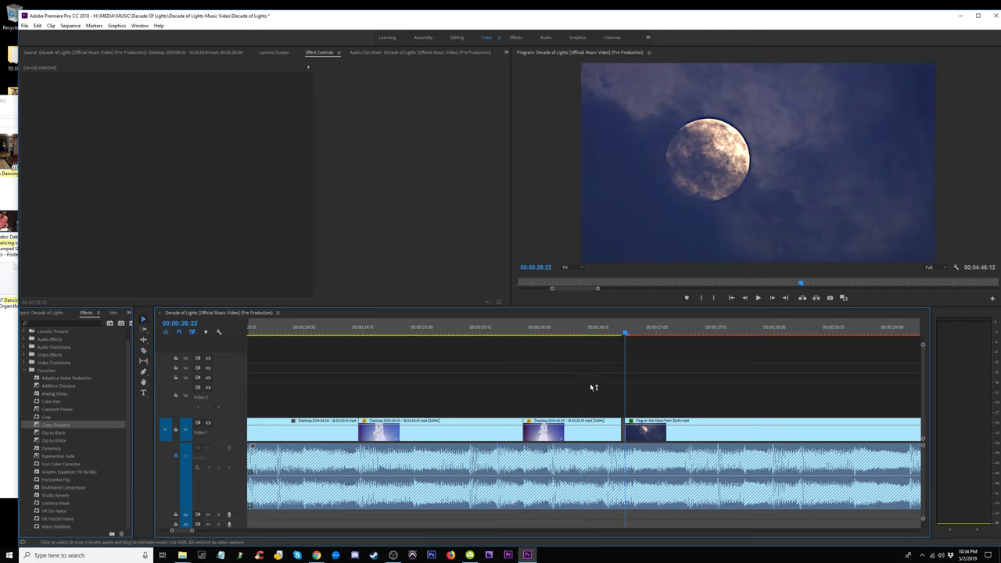
Delete the short clip before Flag on the Moon and extend the launch clip to fill the gap.
left_click(572, 434)
key("Delete")
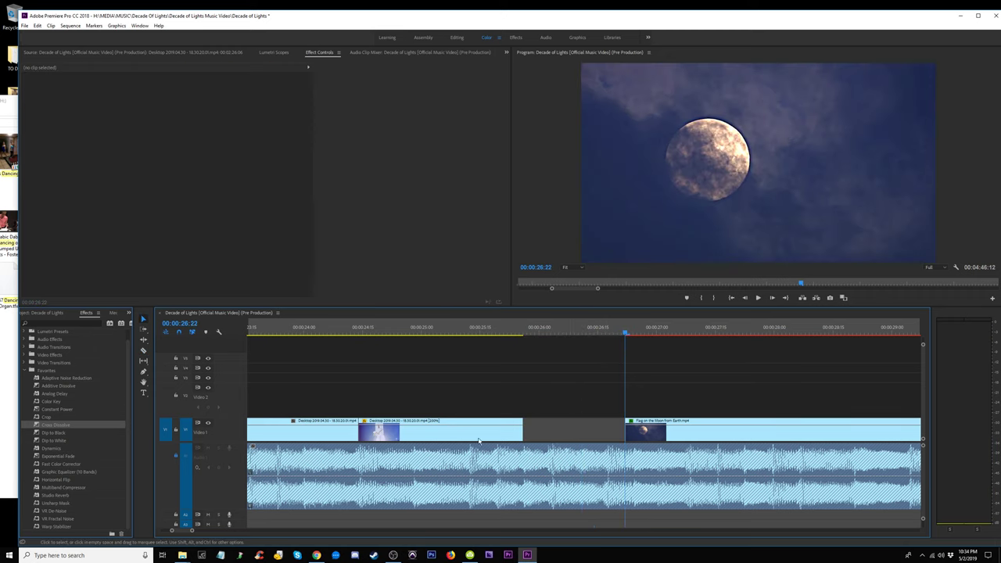
left_click_drag(479, 435, 582, 434)
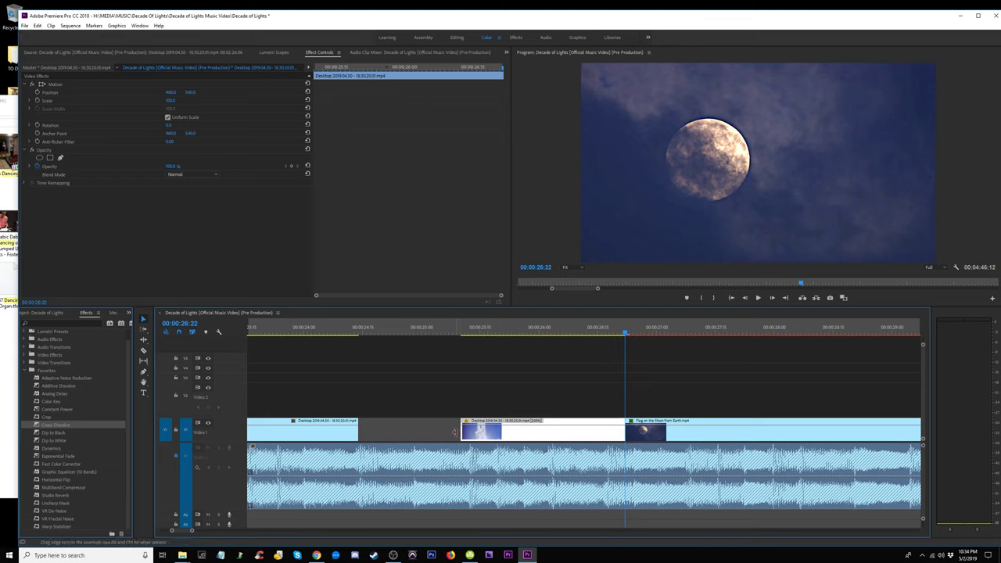
left_click_drag(455, 432, 432, 429)
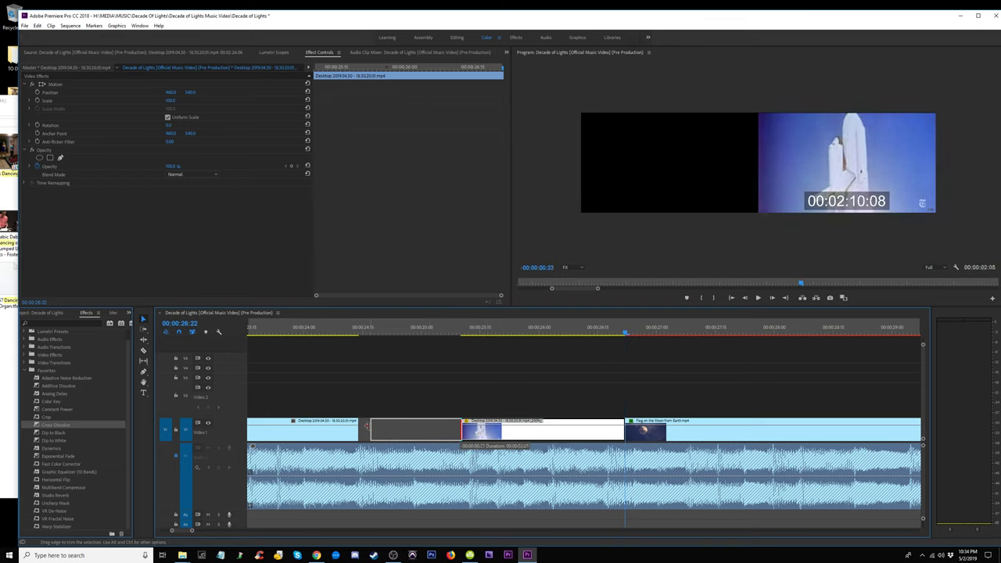
left_click_drag(365, 427, 359, 426)
left_click(322, 327)
key("space")
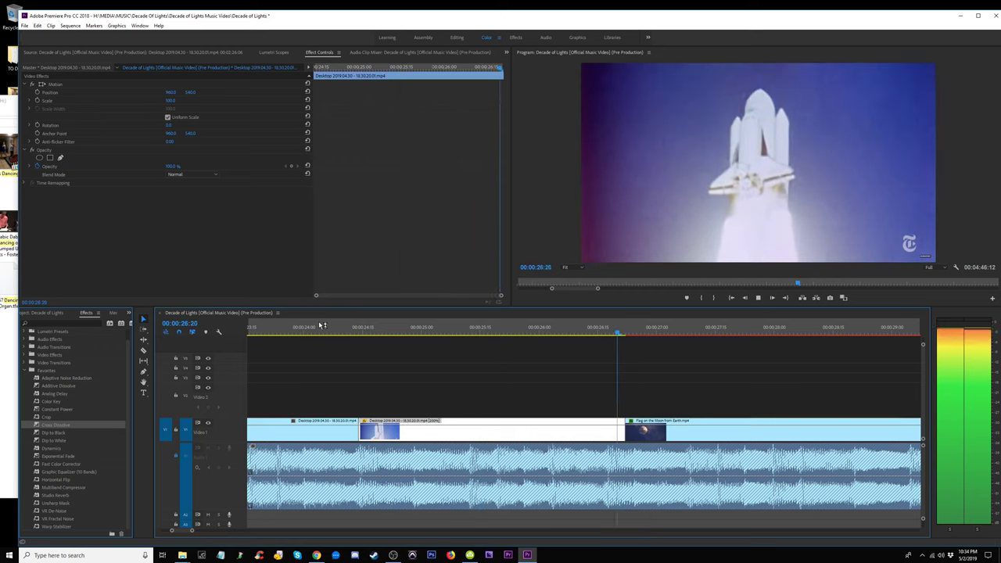
key("space")
key("minus")
key("minus")
key("minus")
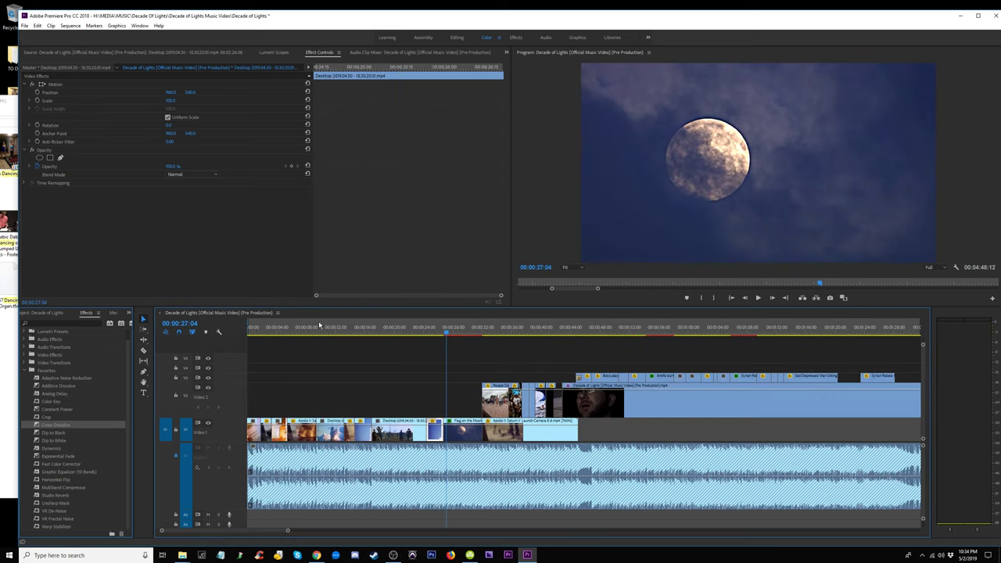
Save the project and review the cut around 30 seconds.
key("ctrl+s")
key("equal")
key("equal")
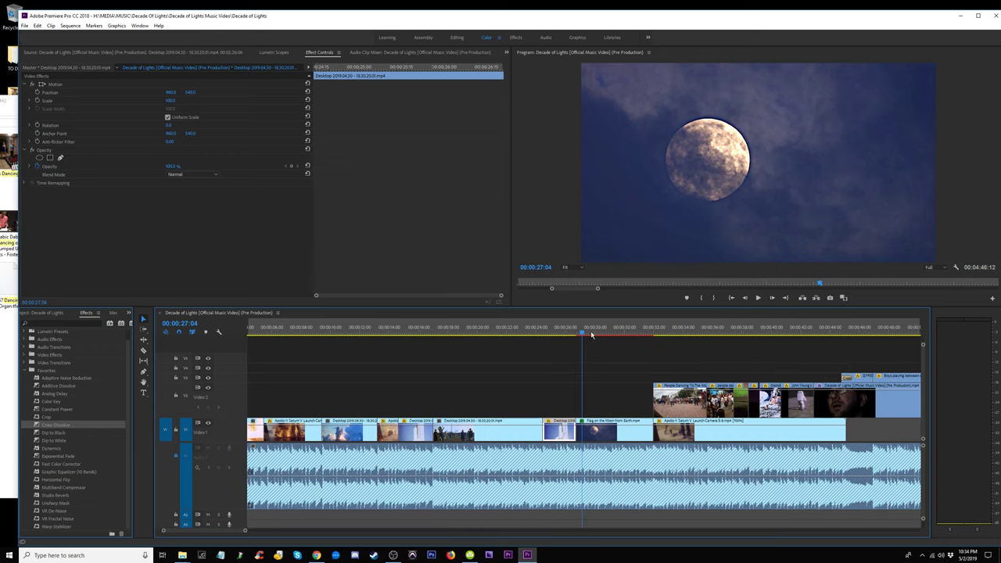
key("space")
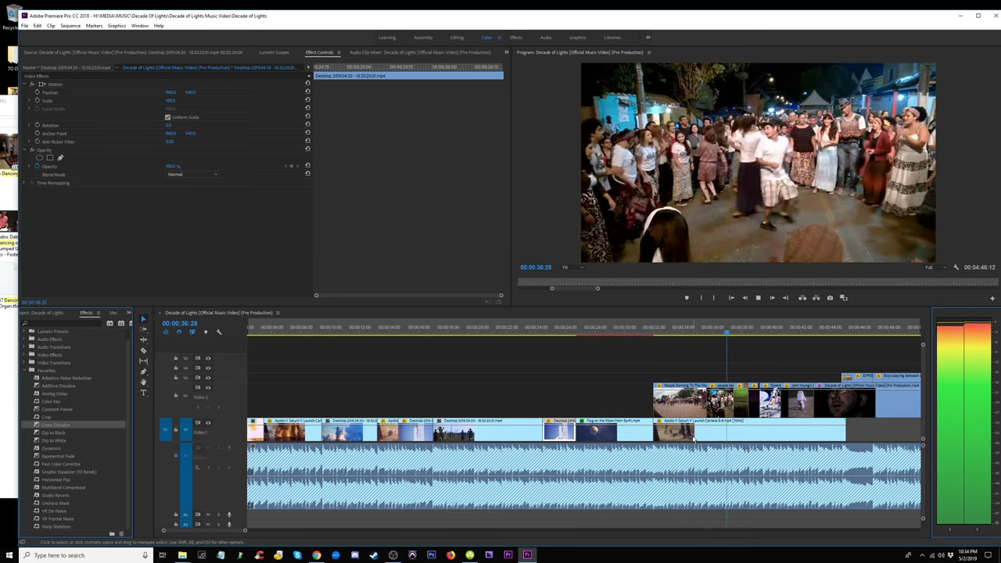
left_click(624, 326)
key("space")
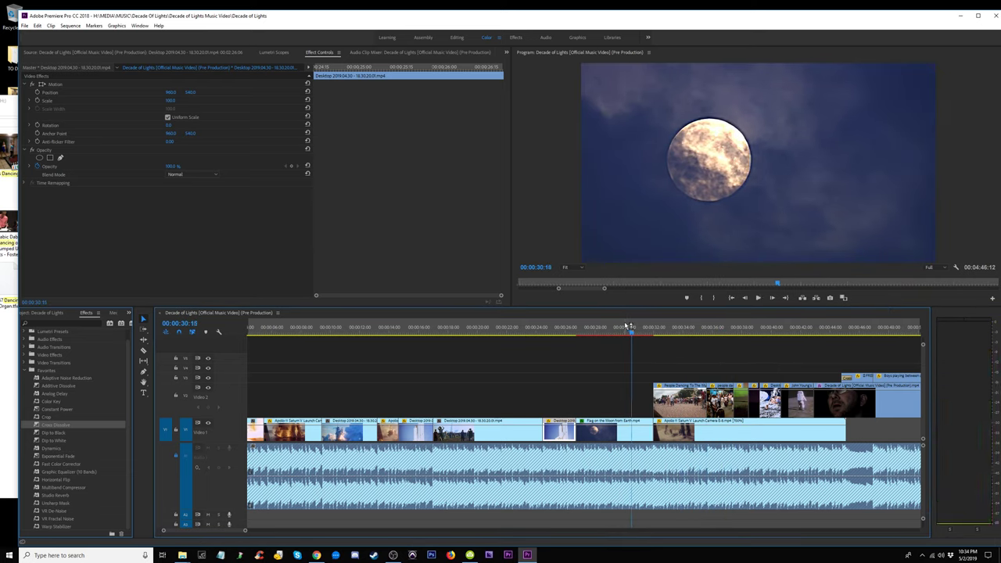
Ripple-trim the clip before the Apollo 11 Saturn V launch with W, then marquee-select the V2 footage clips.
left_click(676, 444)
key("w")
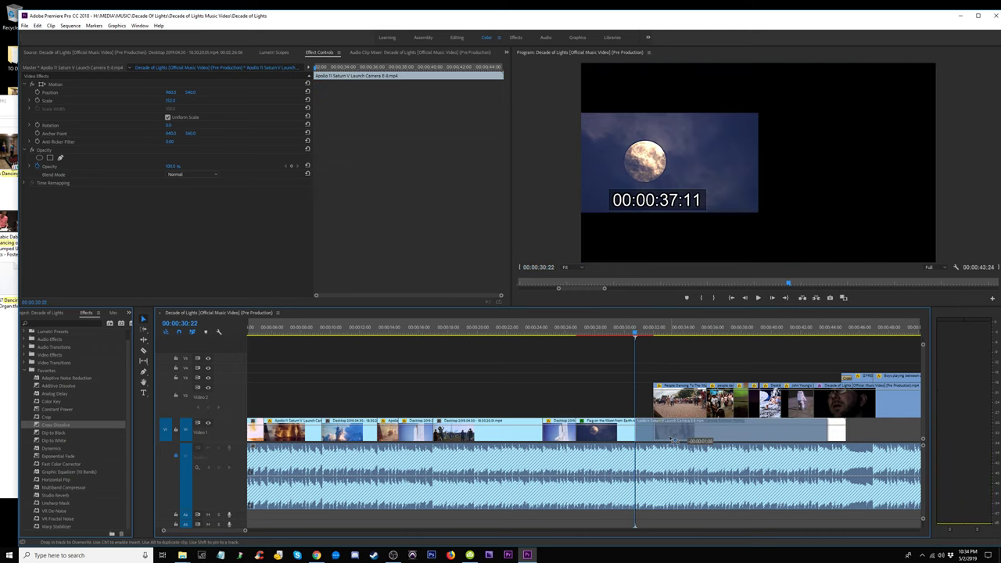
key("space")
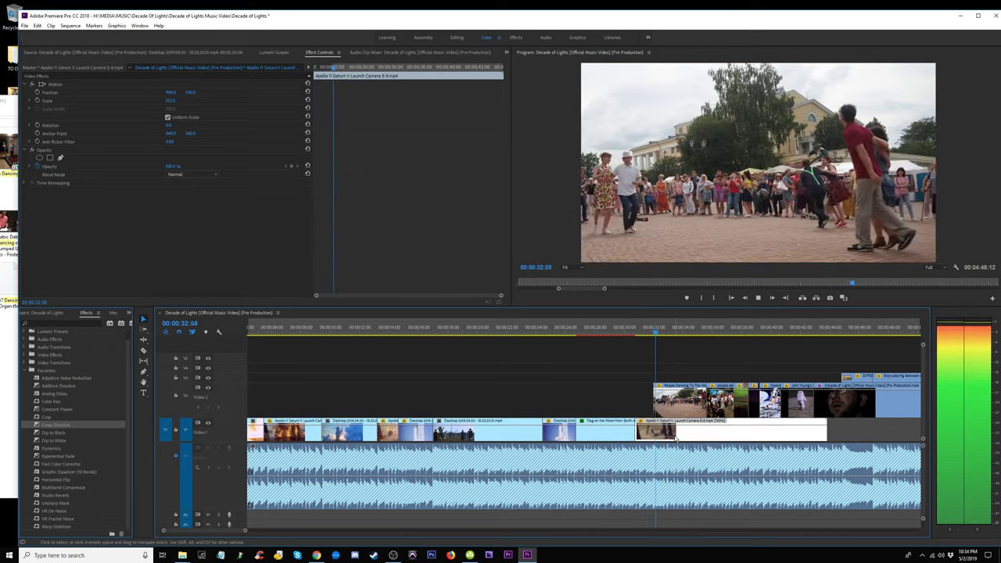
left_click(627, 326)
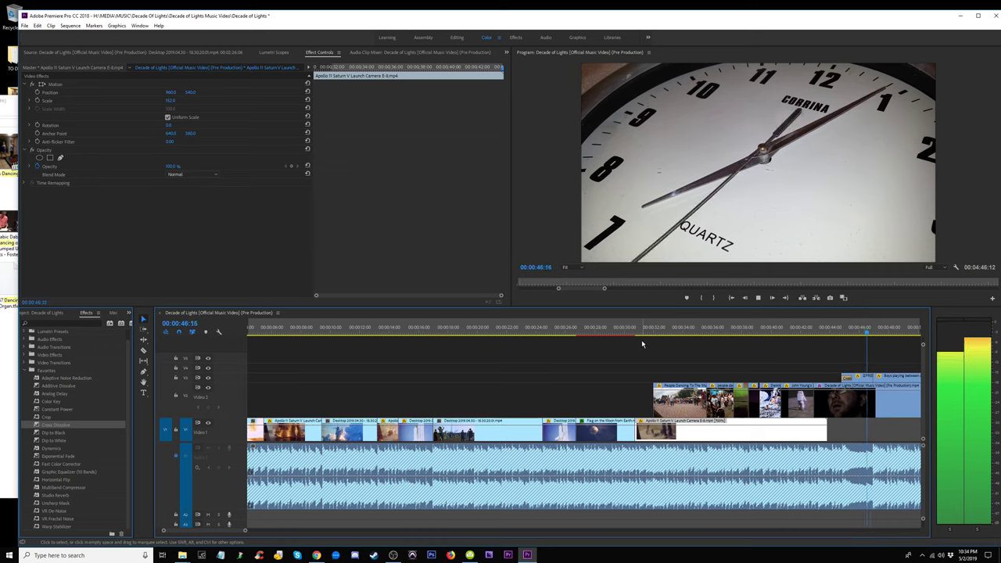
key("space")
mouse_move(655, 349)
left_mouse_down()
mouse_move(773, 383)
mouse_move(801, 423)
left_mouse_up()
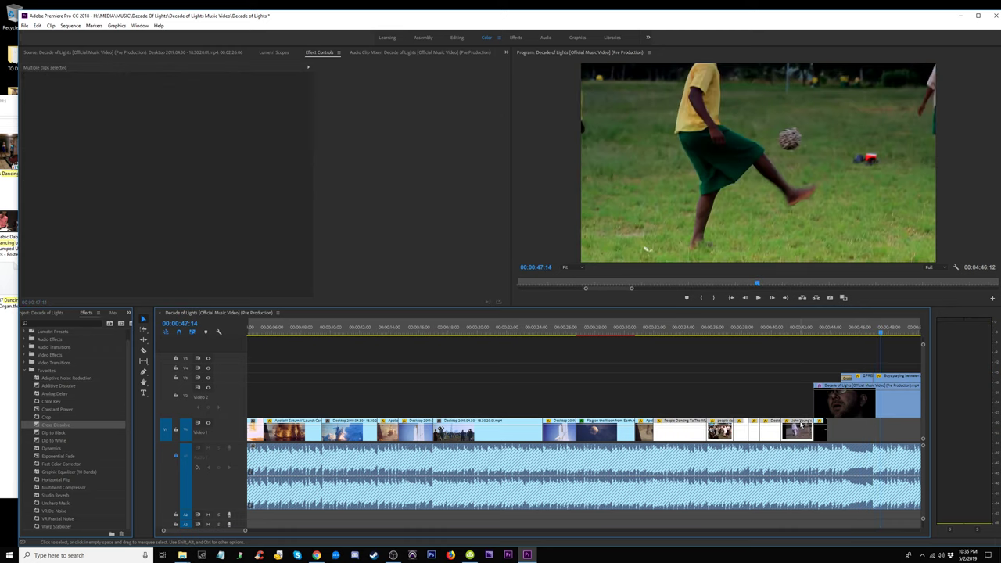
key("space")
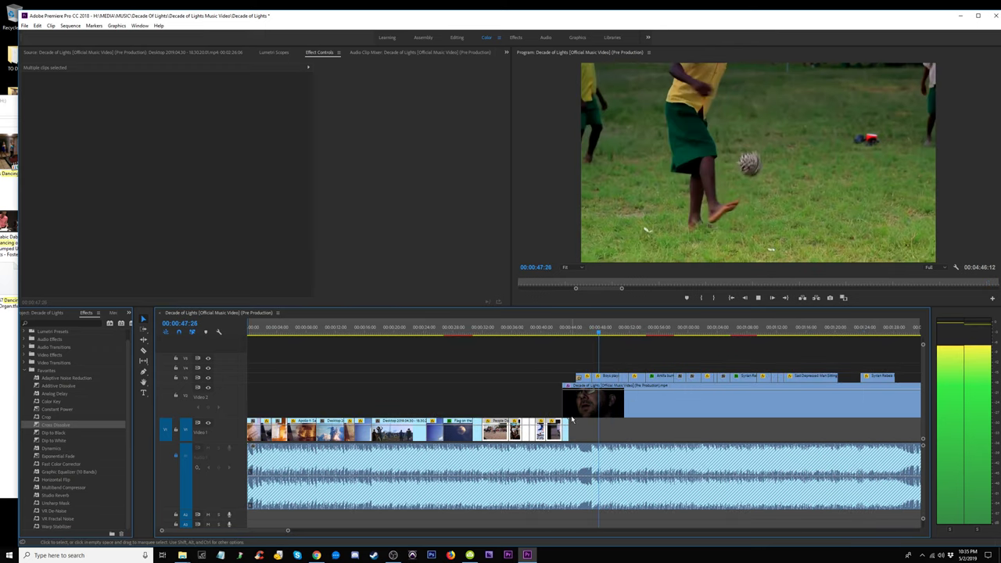
Move the trailing Apollo clip up to V3 and reposition it near 00:00:43:10.
key("equal")
key("equal")
key("space")
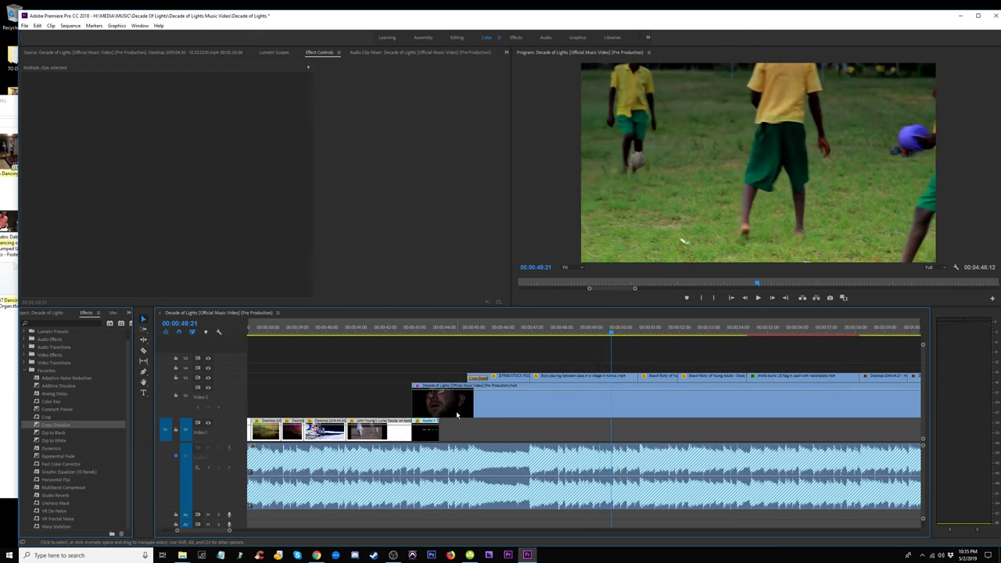
left_click(456, 411)
left_click_drag(429, 423, 430, 370)
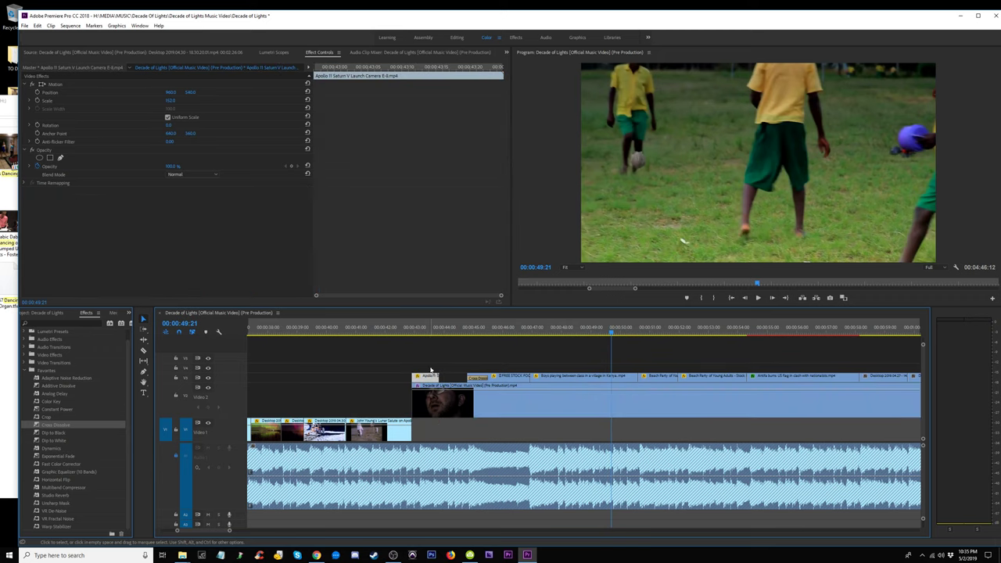
left_click_drag(427, 332, 426, 332)
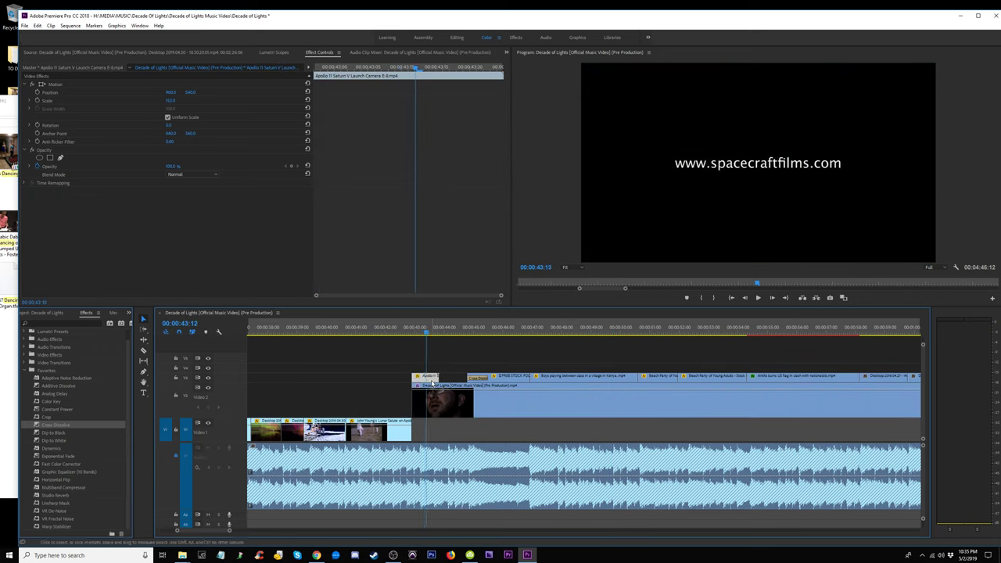
mouse_move(431, 382)
left_mouse_down()
mouse_move(486, 423)
mouse_move(491, 388)
left_mouse_up()
Move the clip group down one track and ripple-delete the empty gap before the first V2 clip.
key("minus")
key("minus")
key("minus")
key("equal")
key("equal")
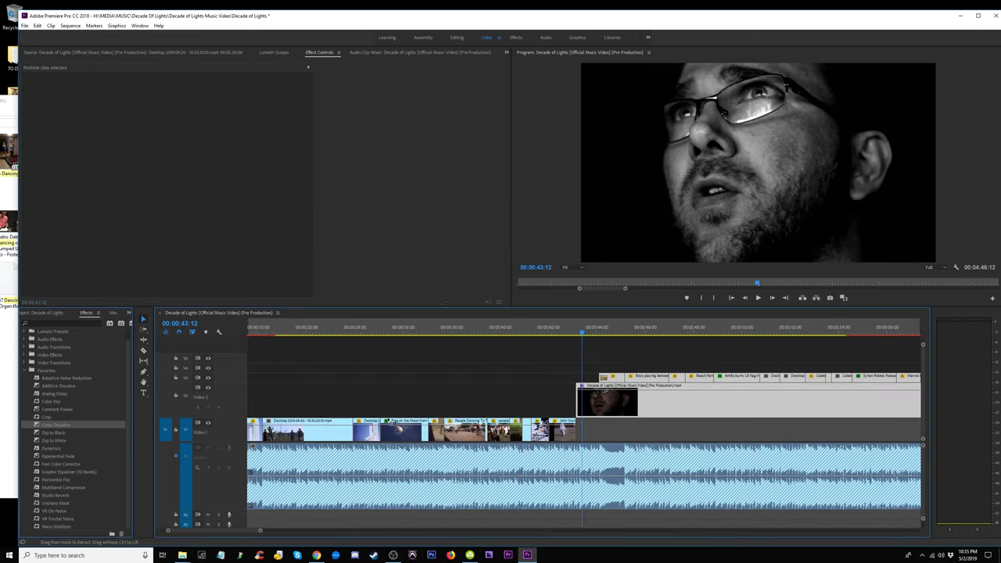
key("equal")
left_click_drag(604, 420, 604, 433)
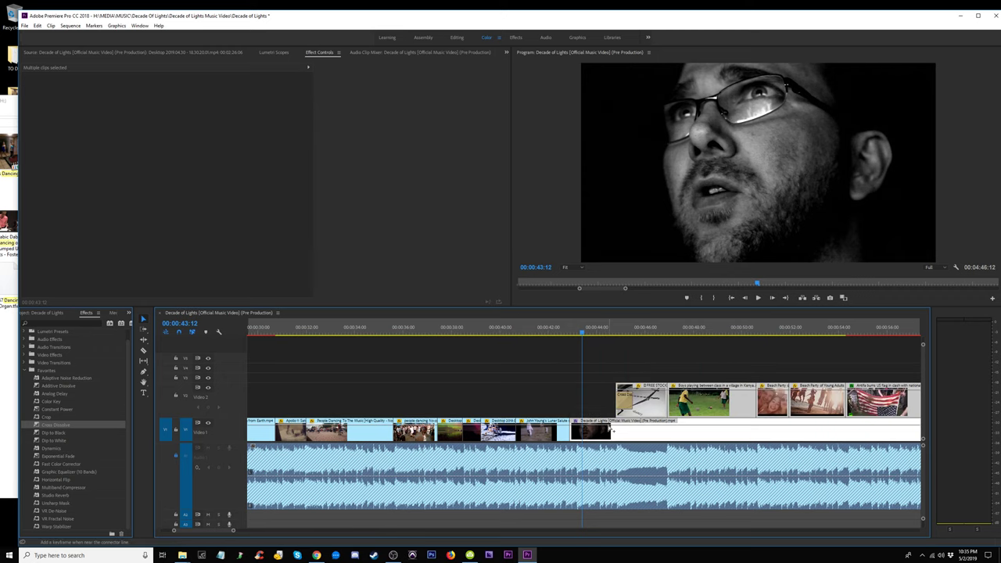
left_click(595, 396)
key("minus")
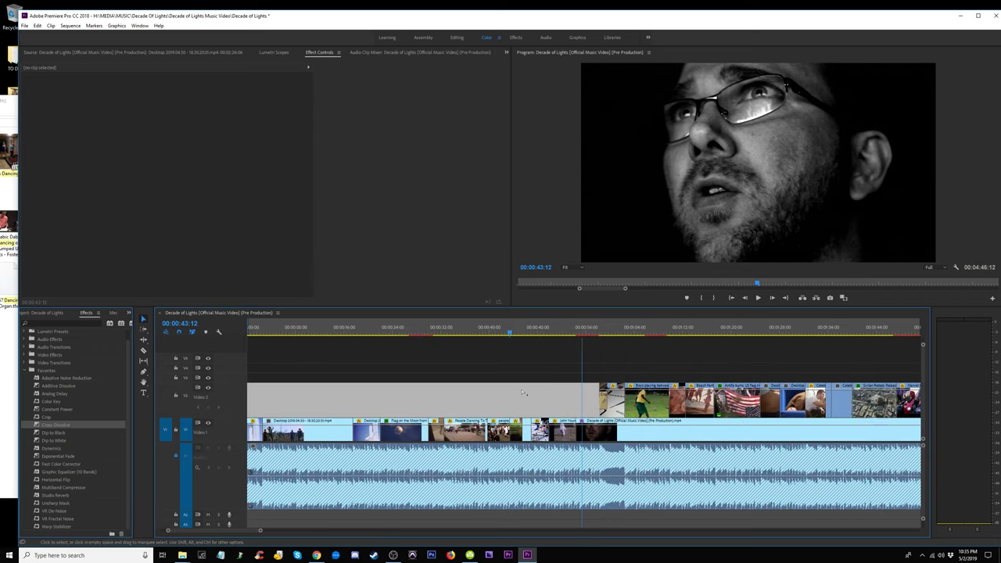
key("Delete")
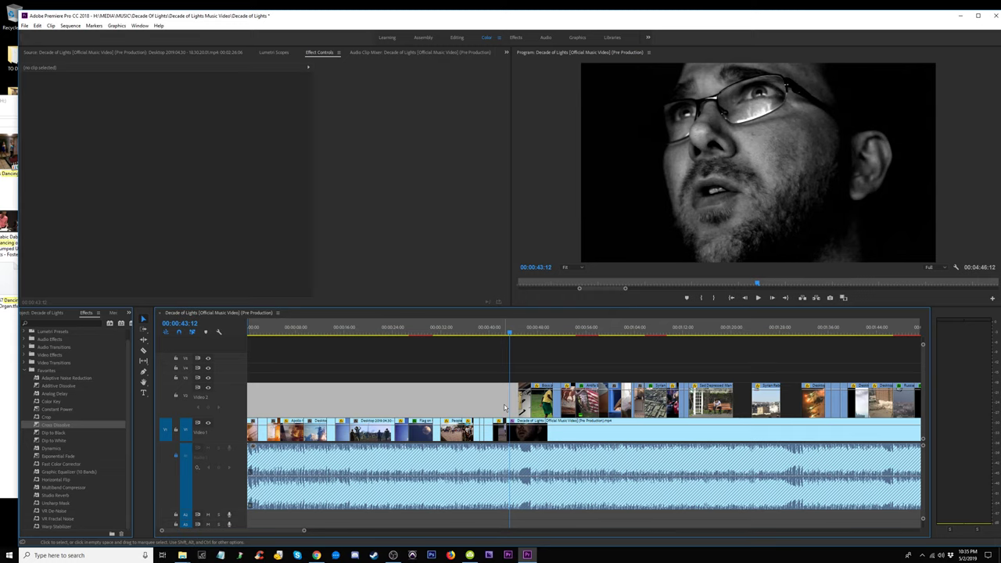
Move all footage clips from Video 1 up onto Video 2 and play from the sequence start.
mouse_move(505, 408)
left_mouse_down()
mouse_move(366, 425)
mouse_move(366, 403)
left_mouse_up()
mouse_move(509, 430)
left_mouse_down()
mouse_move(271, 428)
mouse_move(269, 395)
left_mouse_up()
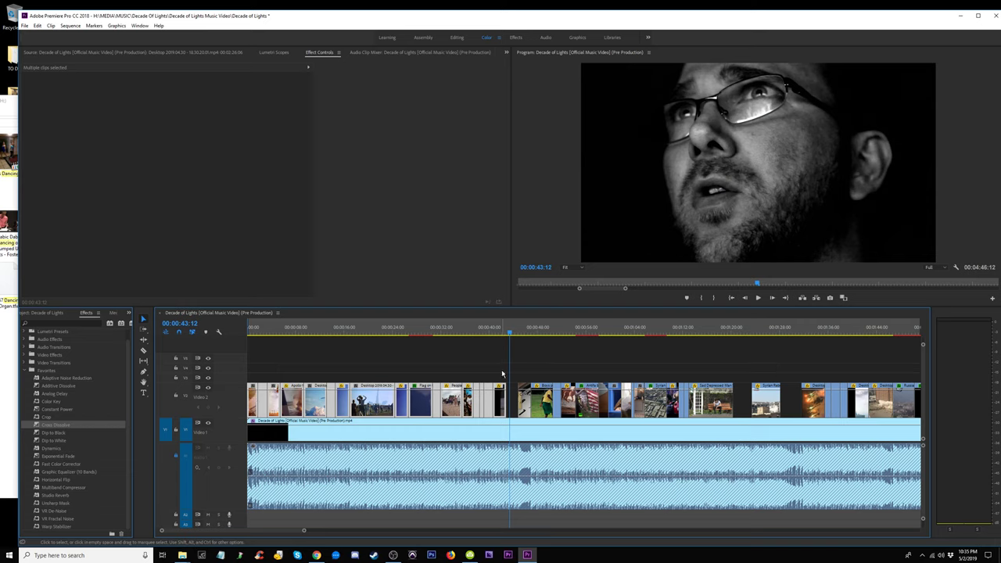
key("Home")
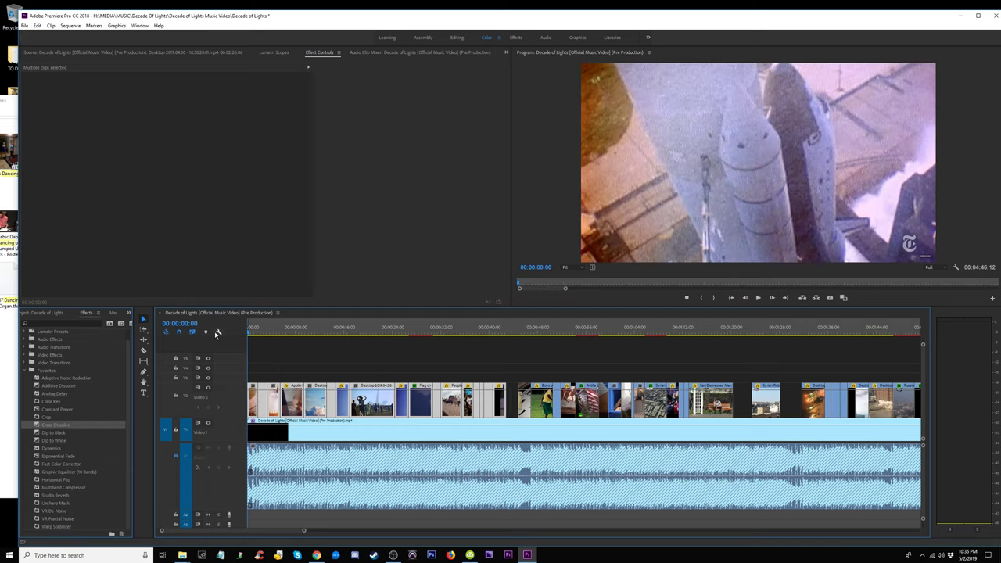
key("space")
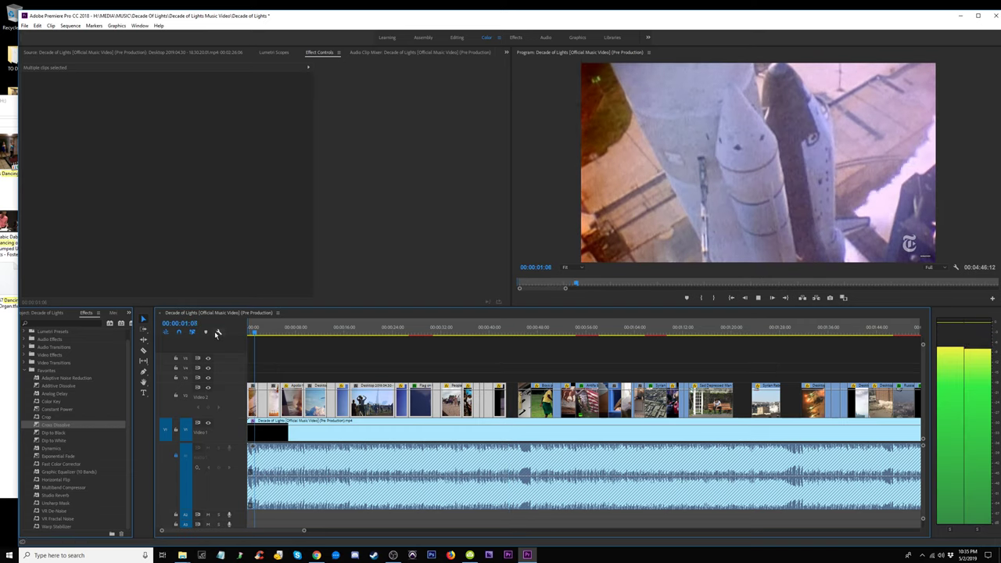
Trim the V1 music video clip's start later so the V2 footage opens the sequence.
key("space")
left_click_drag(253, 435, 430, 432)
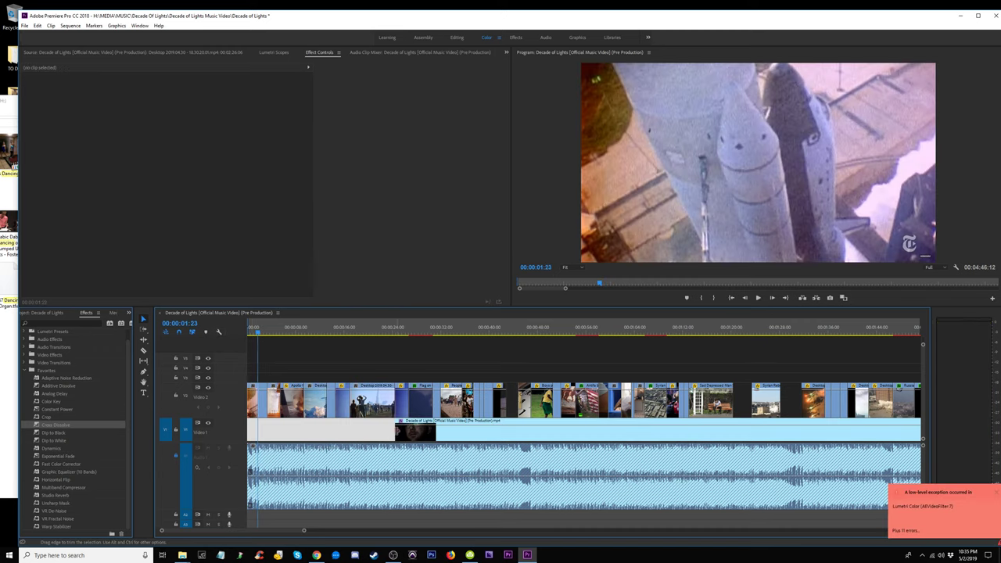
mouse_move(430, 432)
left_mouse_down()
mouse_move(441, 432)
mouse_move(406, 427)
left_mouse_up()
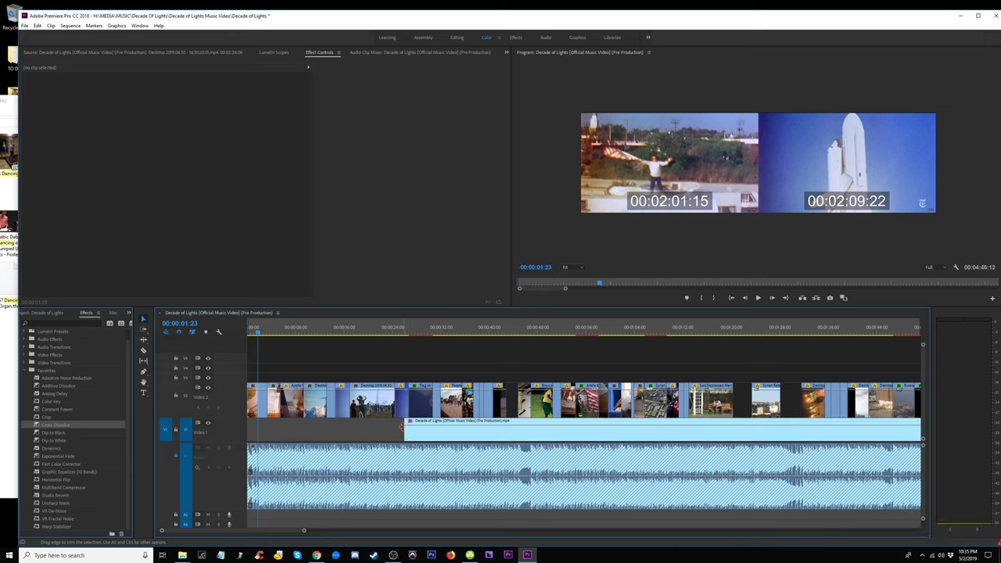
Apply Warp Stabilizer to a Video 2 clip, then delete it in Effect Controls.
left_click(254, 402)
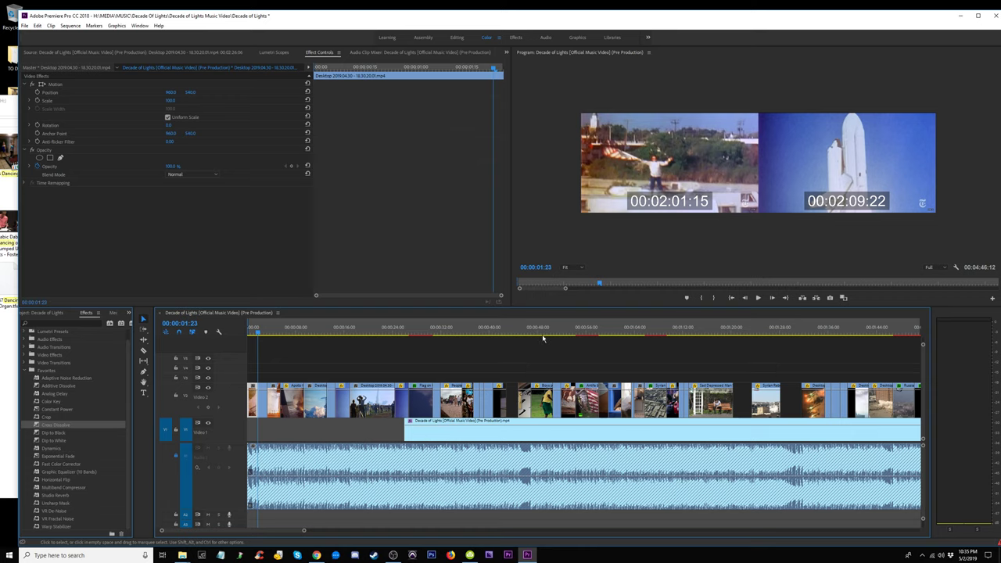
left_click(485, 329)
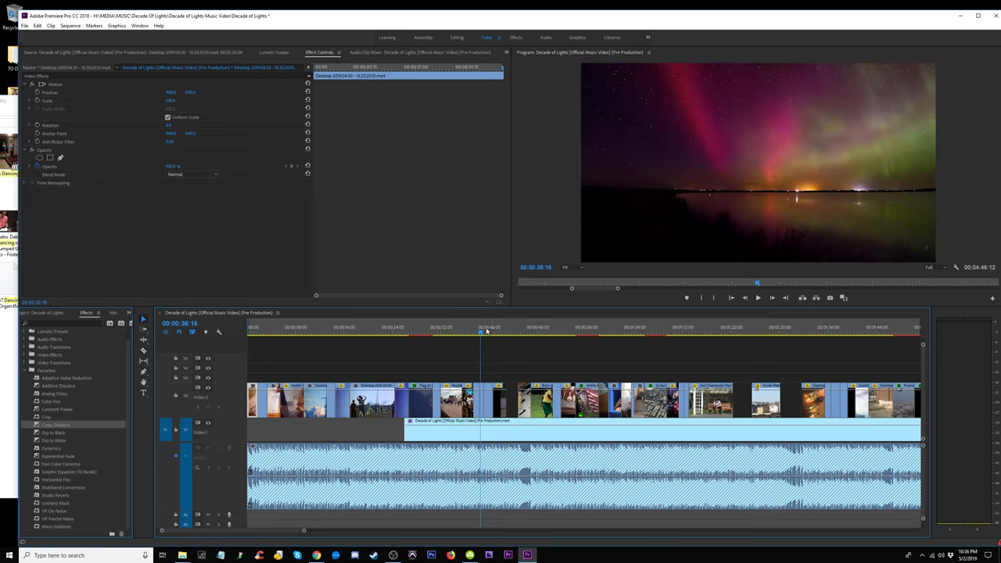
key("minus")
key("minus")
left_click(473, 329)
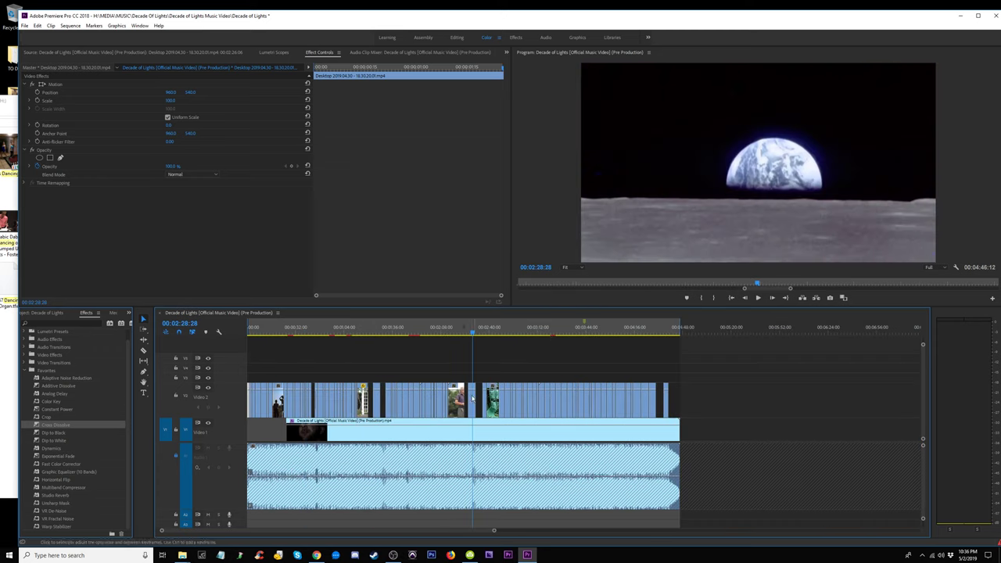
left_click_drag(57, 526, 151, 191)
left_click(57, 192)
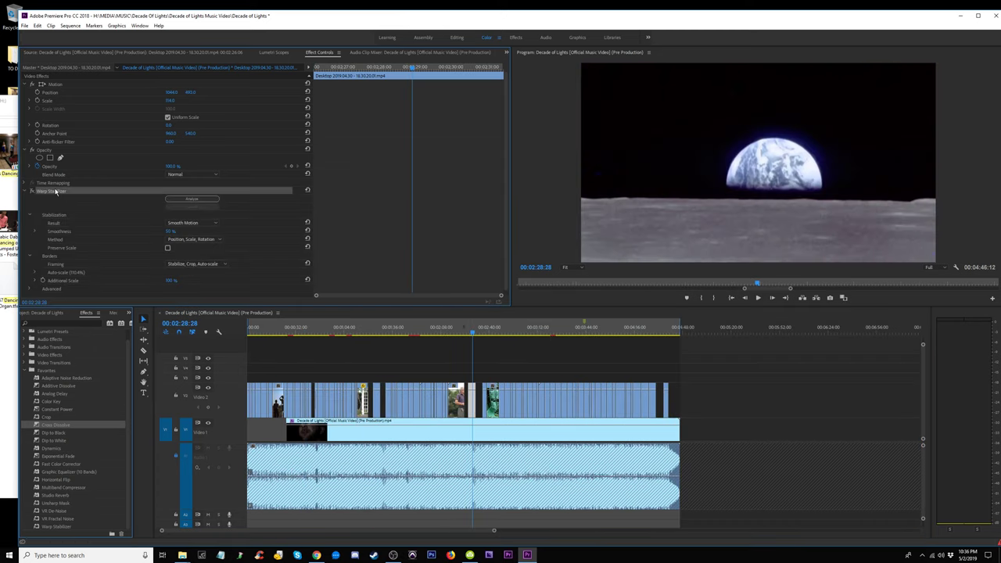
key("Delete")
Save the project and fit the whole sequence in the timeline from the start.
key("ctrl+s")
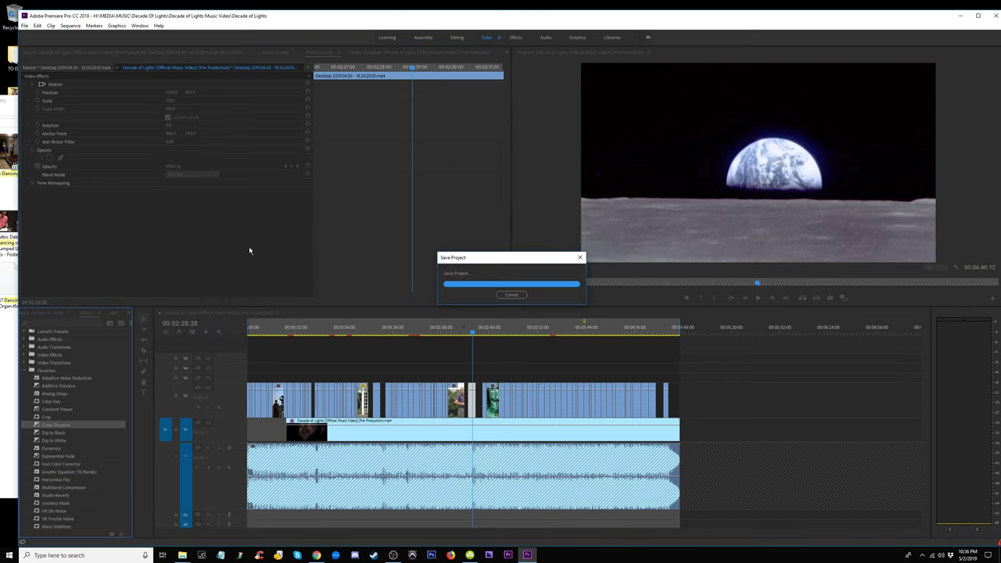
left_click(316, 346)
key("Home")
key("backslash")
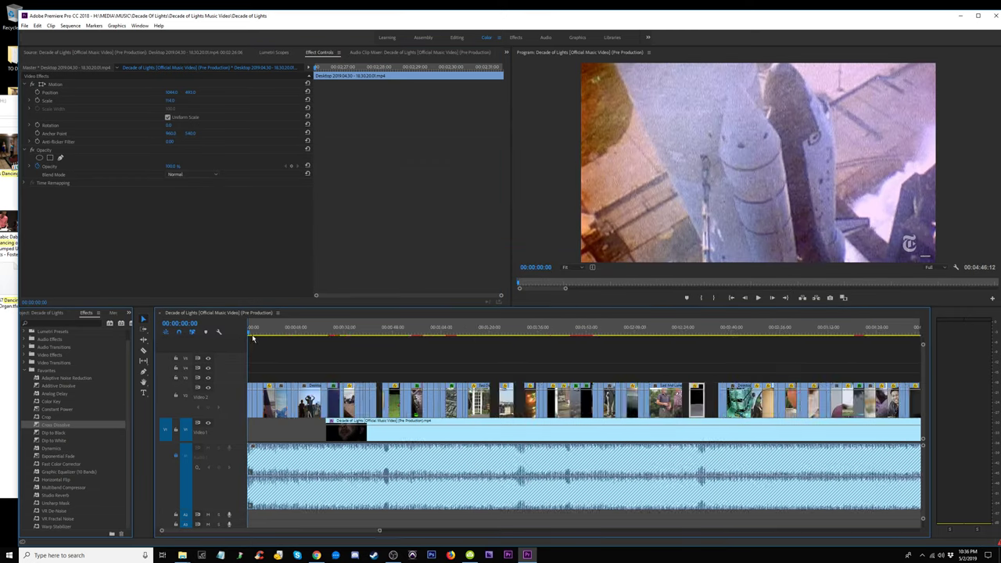
key("equal")
key("equal")
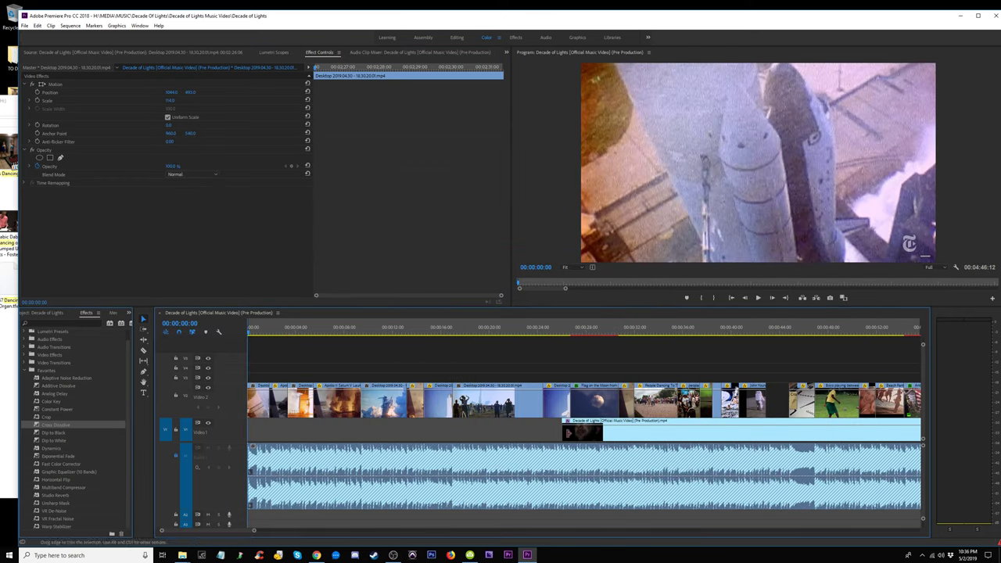
Extend the music video clip's start earlier, switching program playback to half resolution.
mouse_move(564, 430)
left_mouse_down()
mouse_move(468, 432)
mouse_move(581, 430)
mouse_move(406, 432)
left_mouse_up()
left_click(466, 433)
double_click(492, 429)
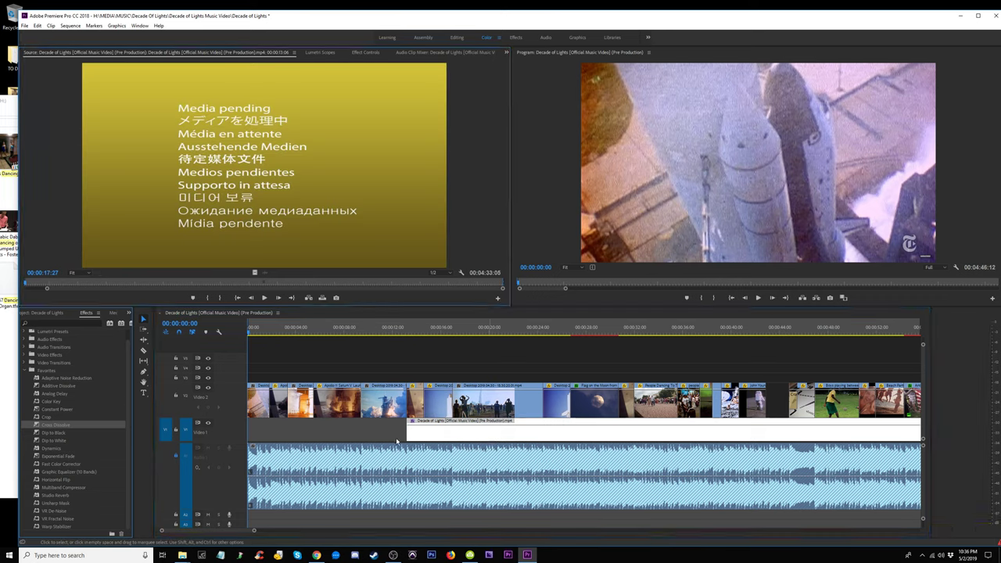
mouse_move(408, 430)
left_mouse_down()
mouse_move(501, 424)
mouse_move(390, 431)
left_mouse_up()
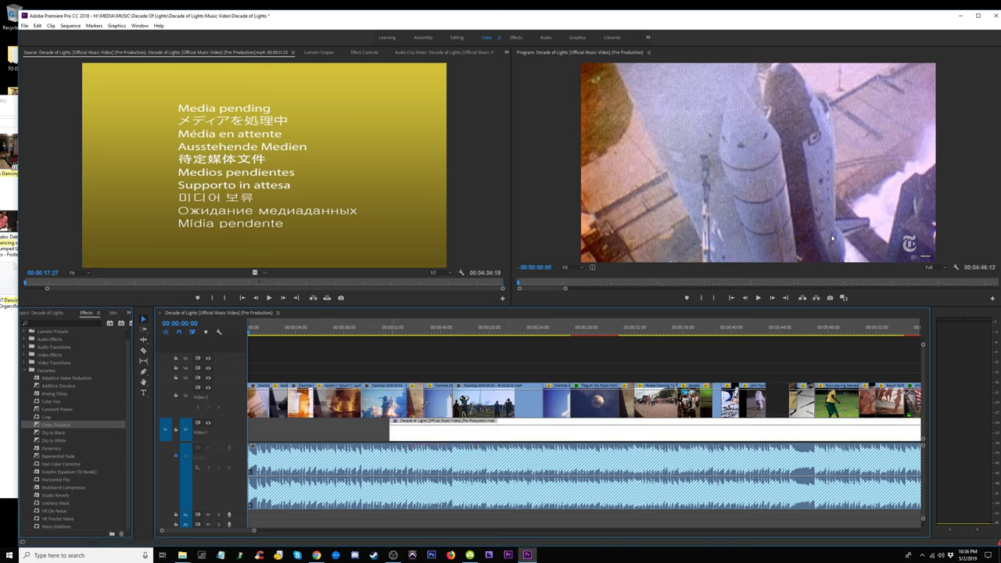
left_click(942, 267)
left_click(941, 283)
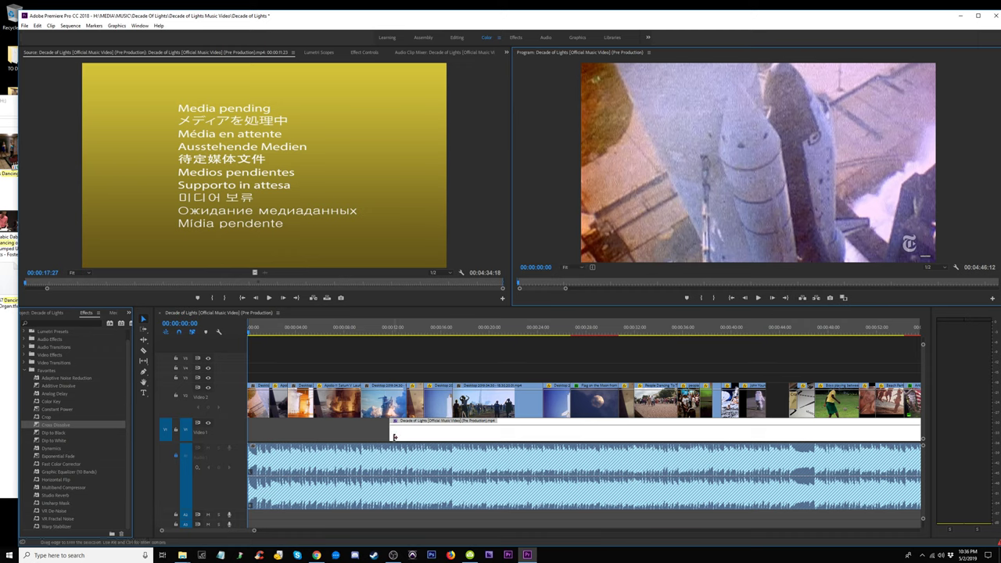
mouse_move(391, 431)
left_mouse_down()
mouse_move(405, 429)
mouse_move(372, 430)
left_mouse_up()
Restore full playback resolution and keep the program preview zoom at Fit.
left_click(937, 271)
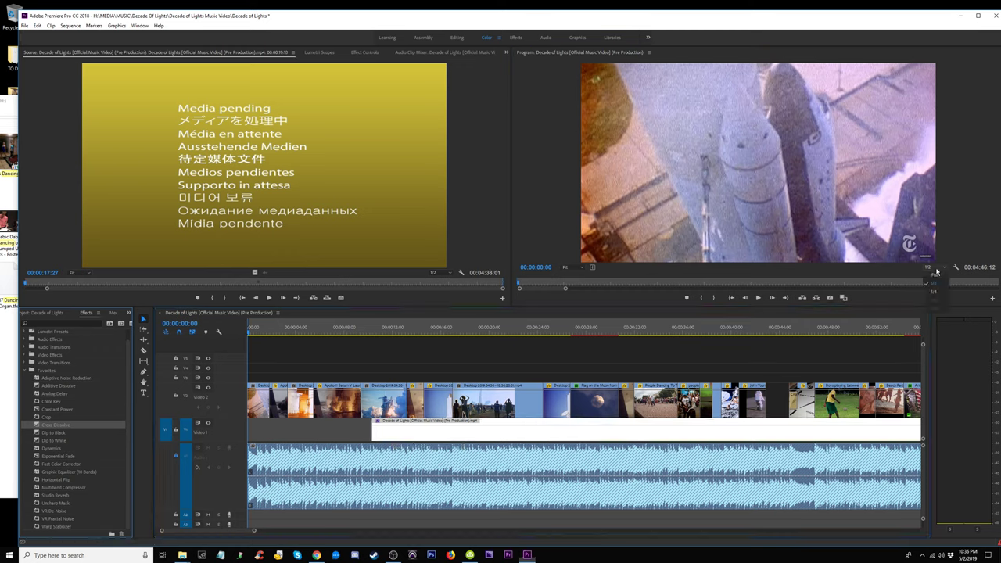
left_click(936, 276)
left_click(580, 269)
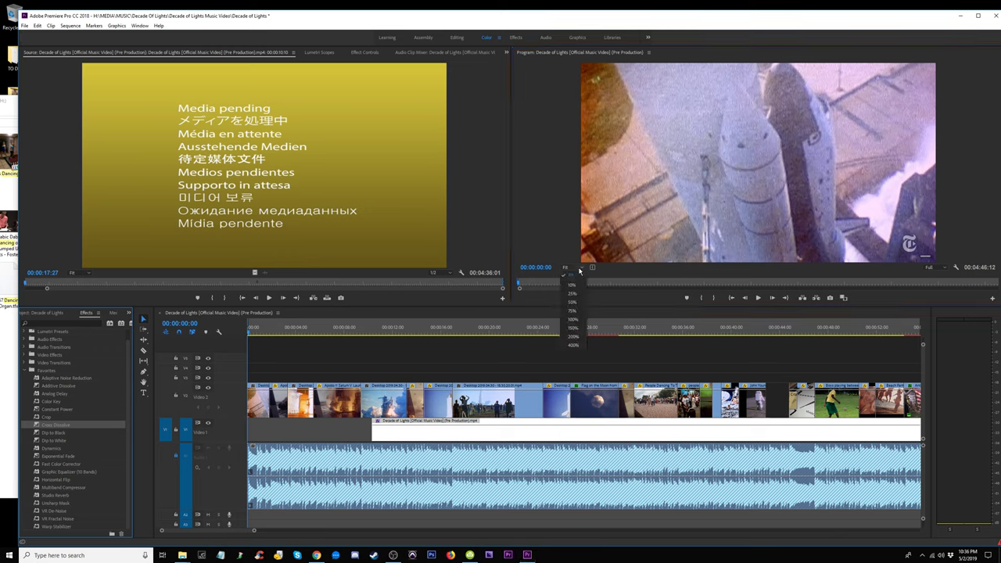
left_click(631, 271)
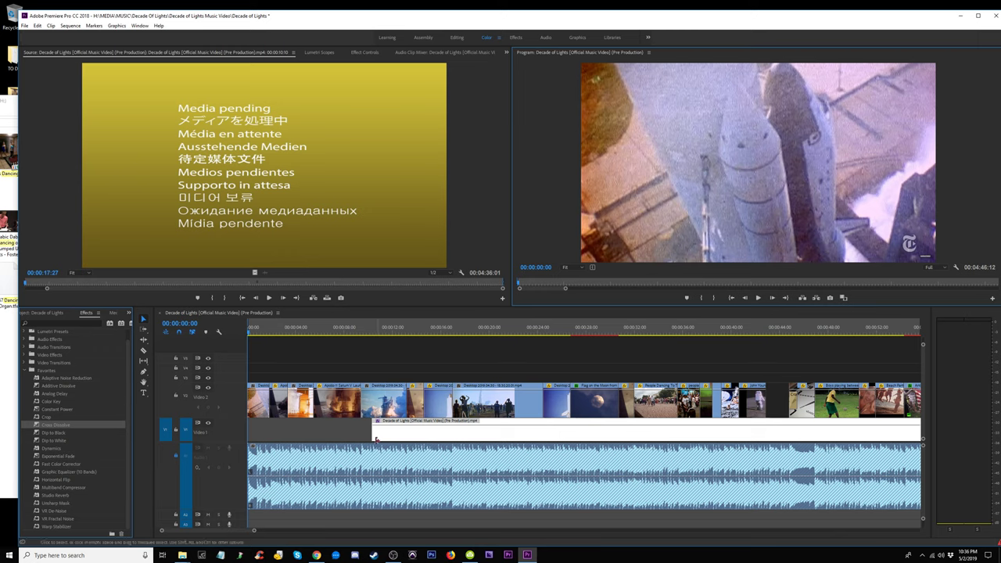
Trim the music video clip's start to the playhead at 00:00:17:02.
left_click_drag(374, 439, 433, 435)
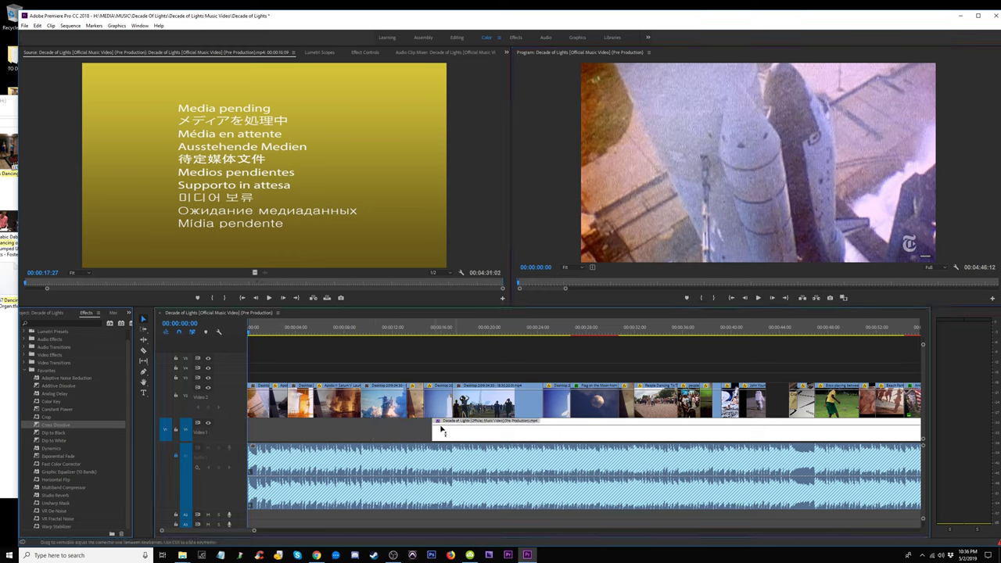
key("minus")
key("minus")
key("minus")
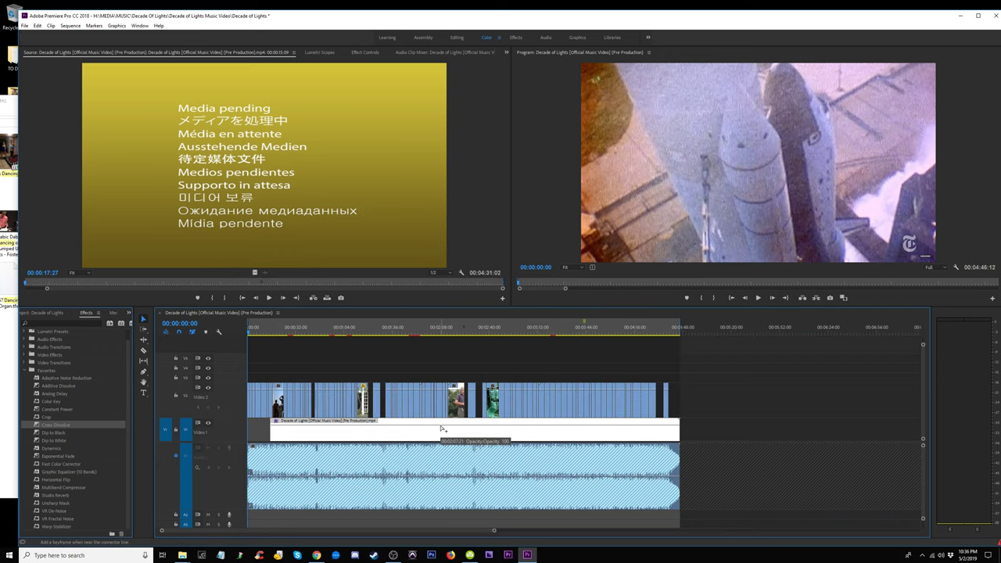
left_click(273, 327)
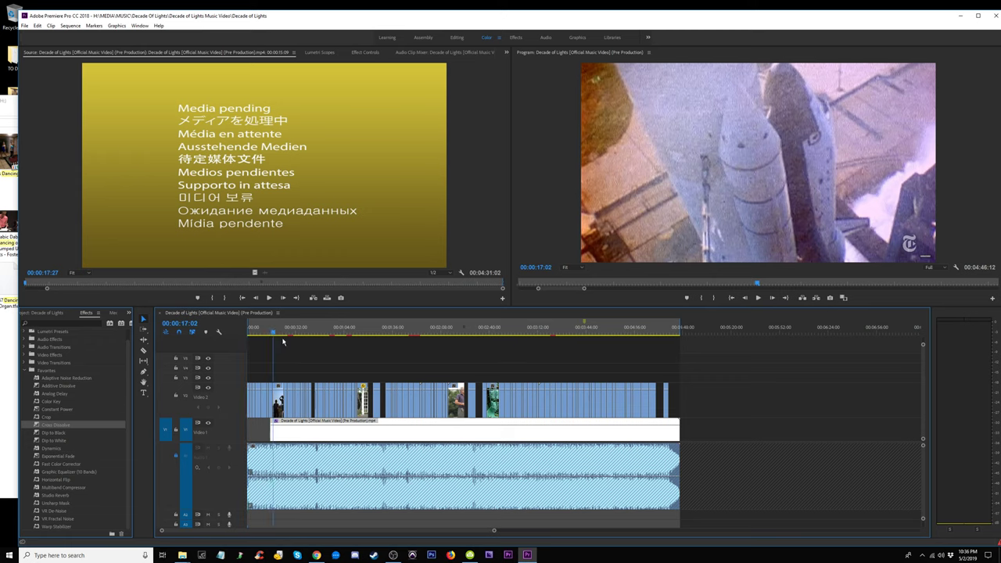
key("equal")
key("equal")
key("equal")
mouse_move(435, 431)
left_mouse_down()
mouse_move(460, 431)
mouse_move(414, 434)
left_mouse_up()
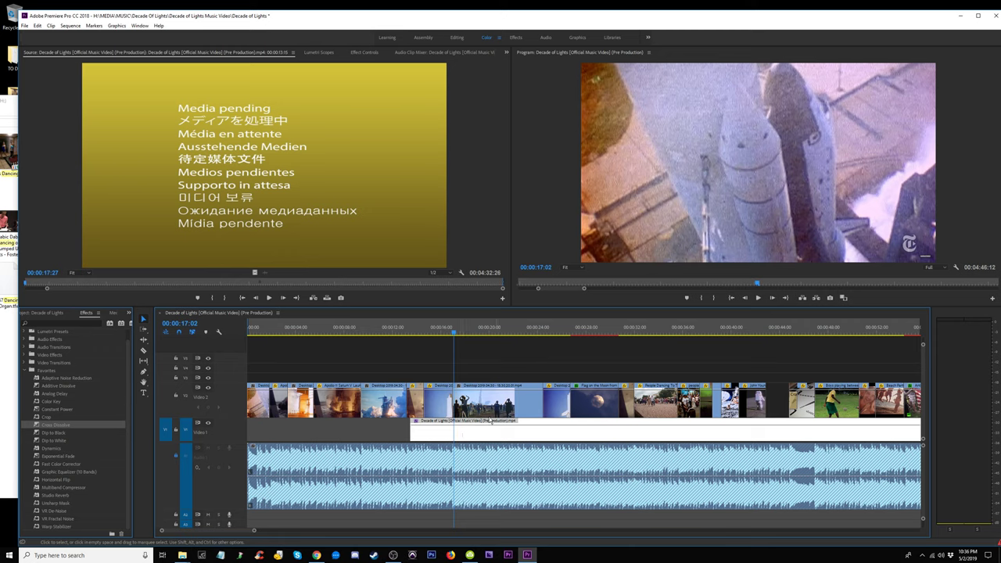
key("minus")
key("minus")
key("minus")
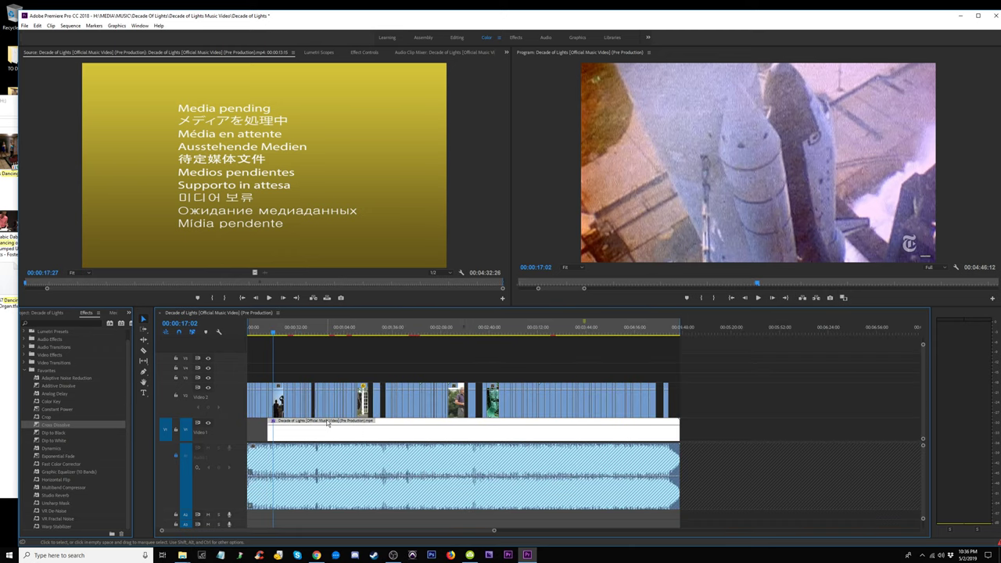
Lift the music video clip up a track, drop it back on Video 1, and load it in the source viewer.
mouse_move(327, 423)
left_mouse_down()
mouse_move(321, 378)
mouse_move(439, 375)
left_mouse_up()
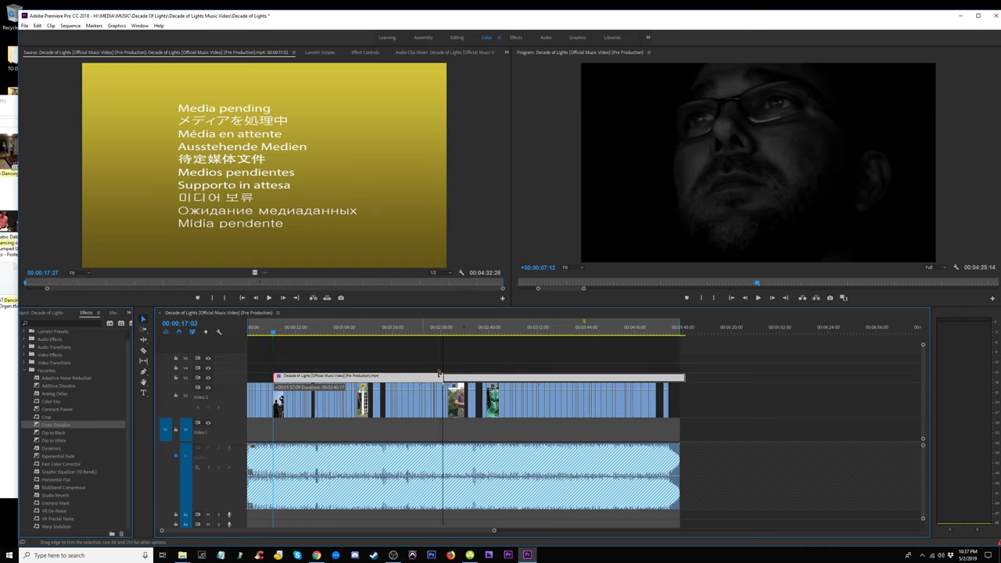
mouse_move(439, 374)
left_mouse_down()
mouse_move(375, 378)
mouse_move(344, 422)
left_mouse_up()
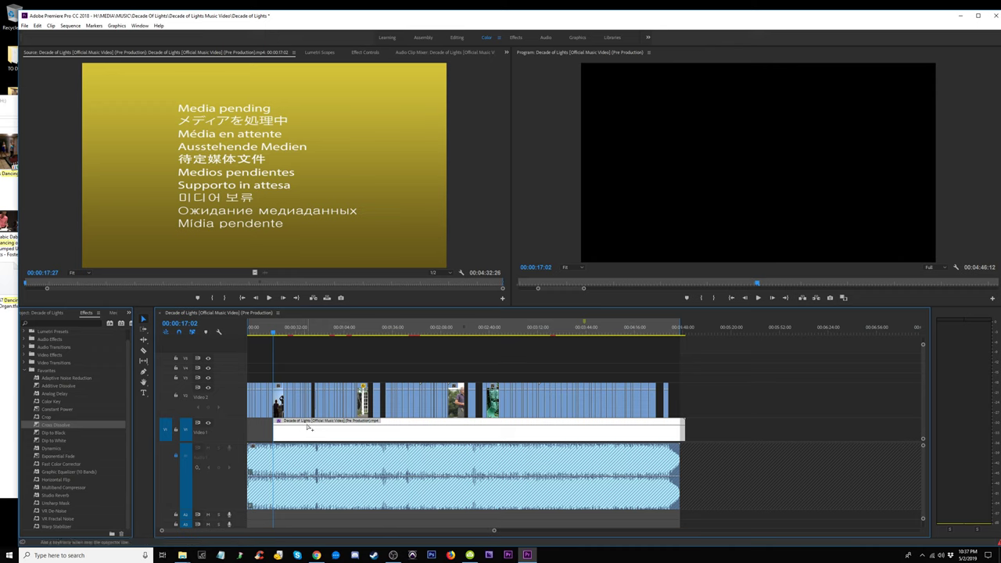
key("=")
key("=")
key("=")
double_click(485, 438)
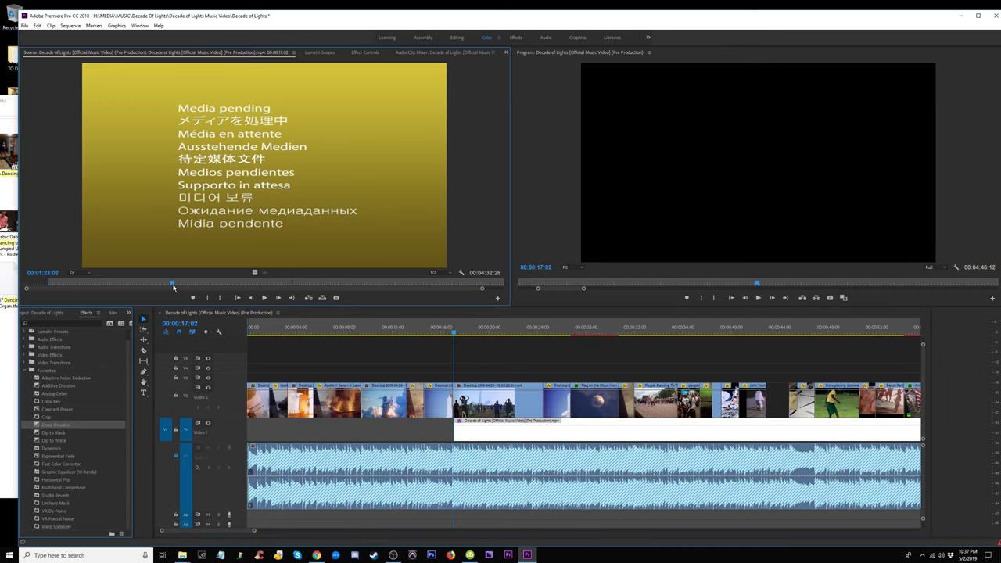
Maximize the window and extend the music video clip's start slightly earlier, checking around 00:00:44:03.
left_click(978, 15)
mouse_move(435, 435)
left_mouse_down()
mouse_move(382, 432)
mouse_move(408, 429)
left_mouse_up()
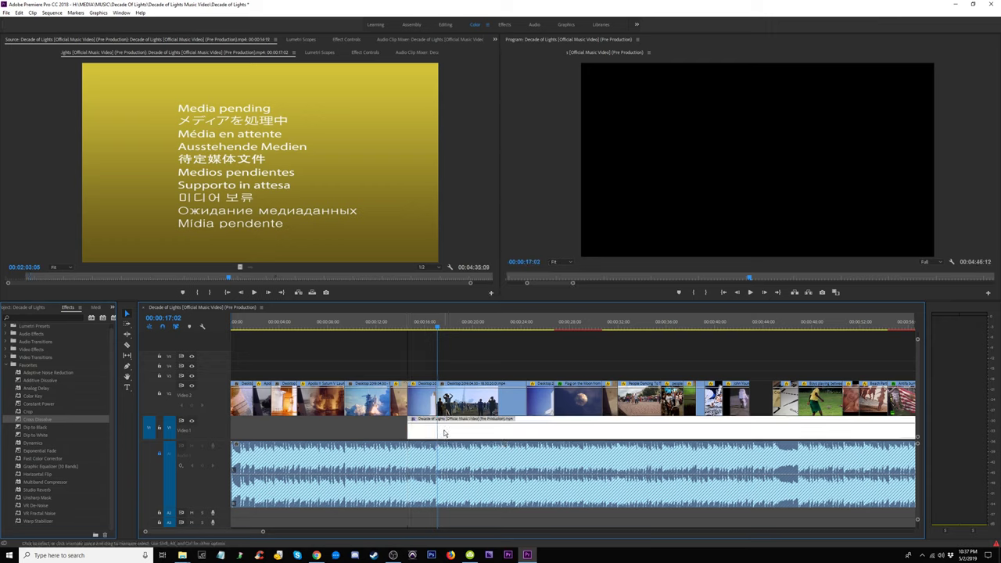
left_click(757, 323)
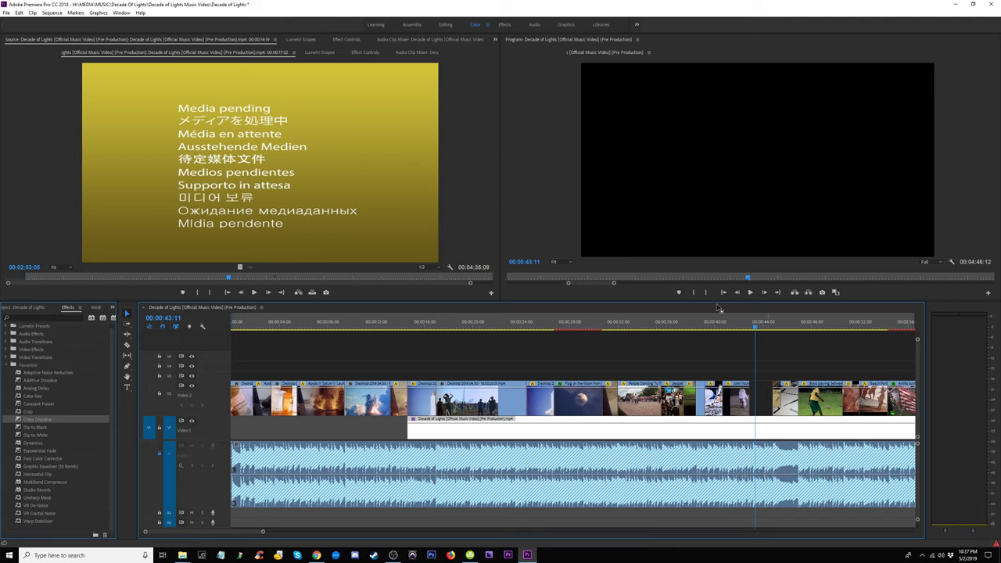
left_click_drag(739, 323, 764, 327)
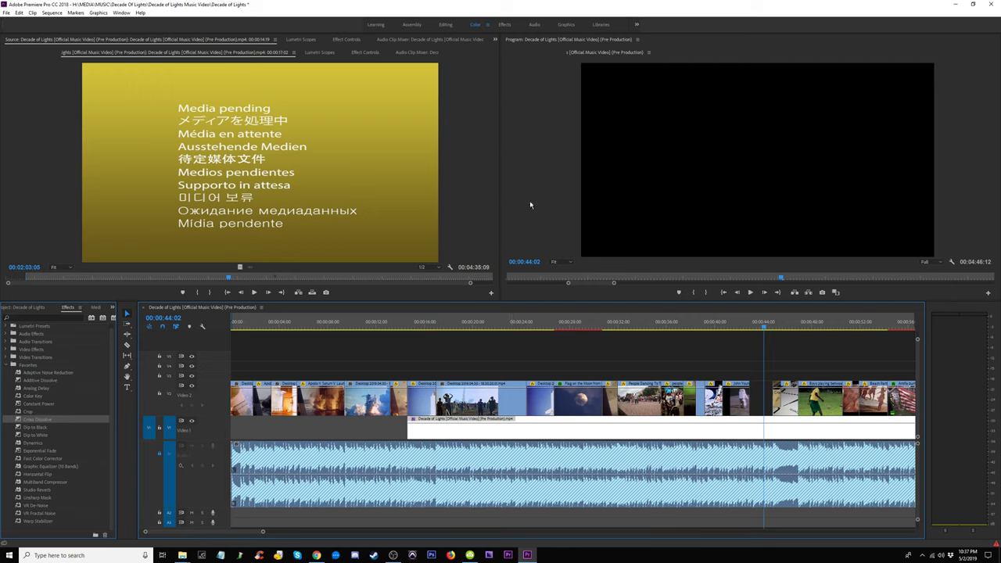
Check the program panel options, save the project, and return the playhead to 00:00:42:25.
left_click(652, 56)
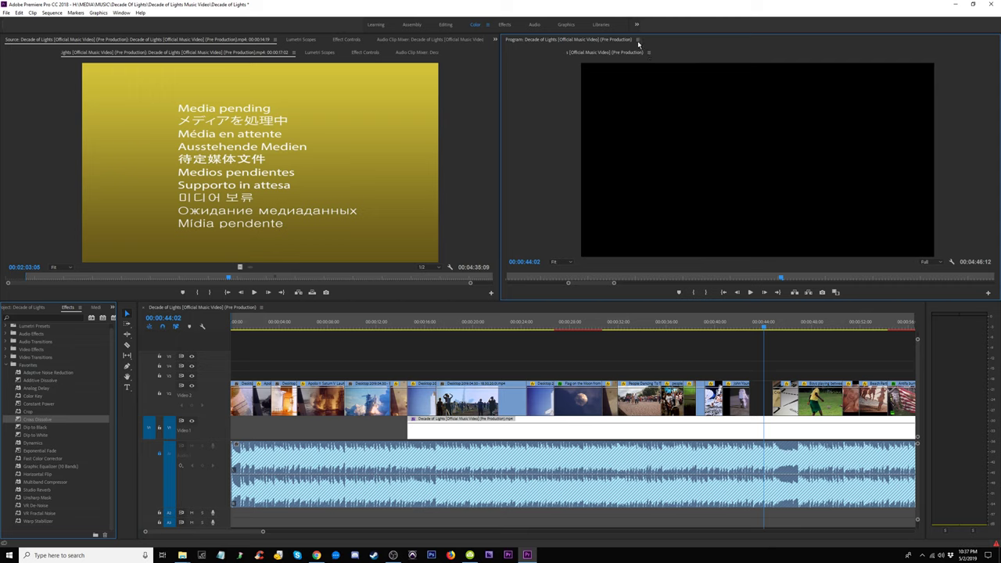
left_click(638, 40)
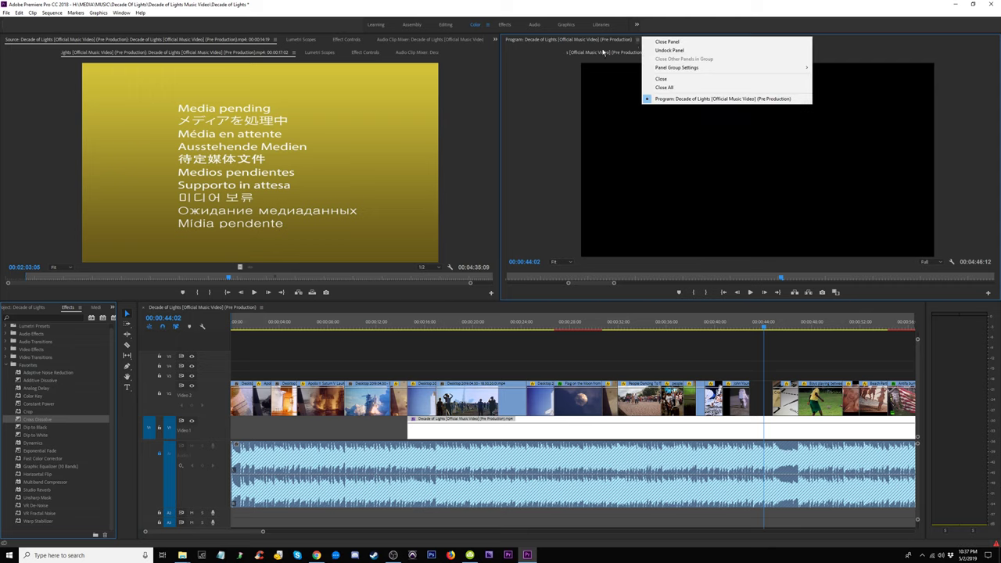
left_click(553, 72)
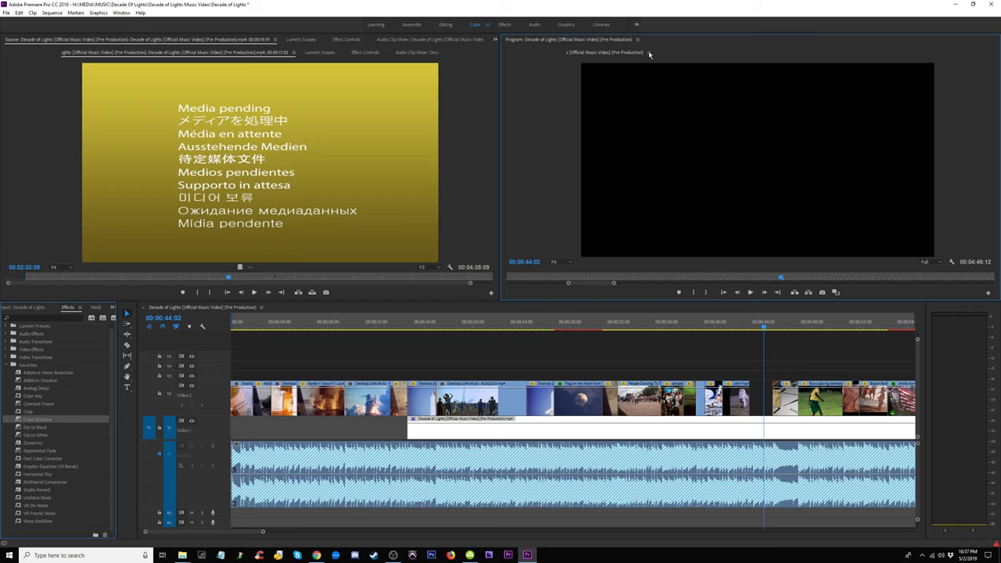
key("ctrl+s")
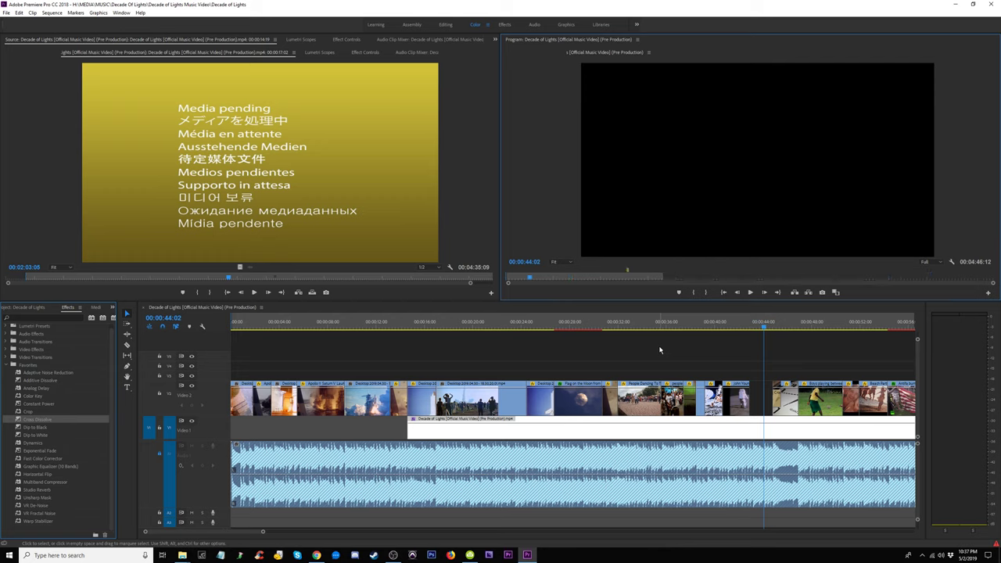
left_click(749, 324)
Ripple-delete the gap in Video 2 so the clips close up.
key("minus")
key("minus")
key("minus")
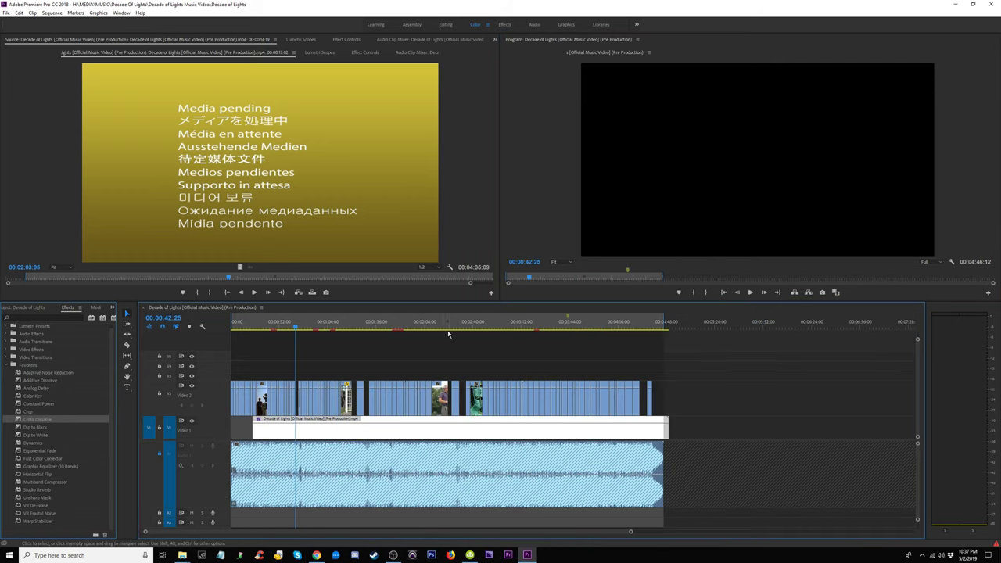
key("equal")
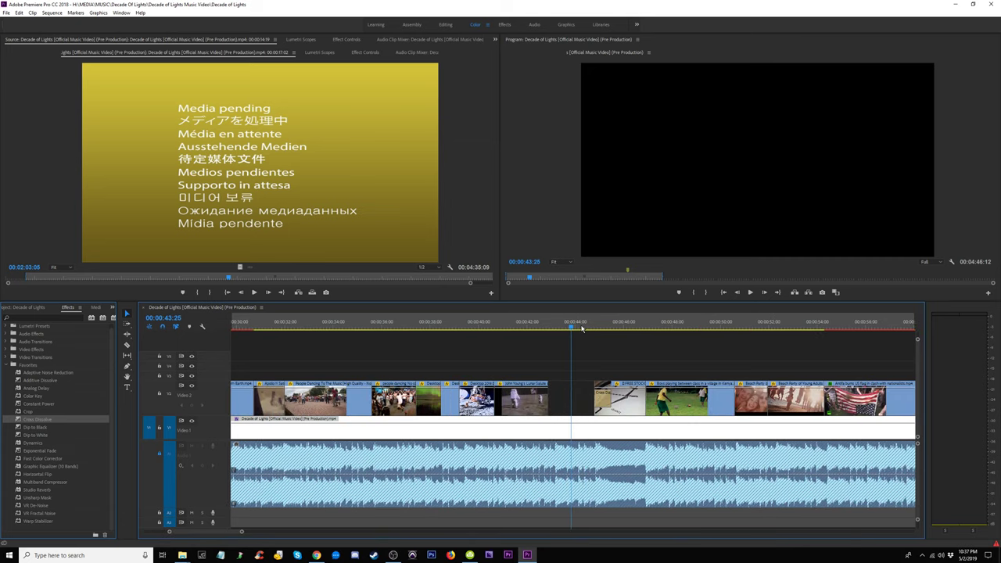
left_click(569, 395)
key("Delete")
key("backslash")
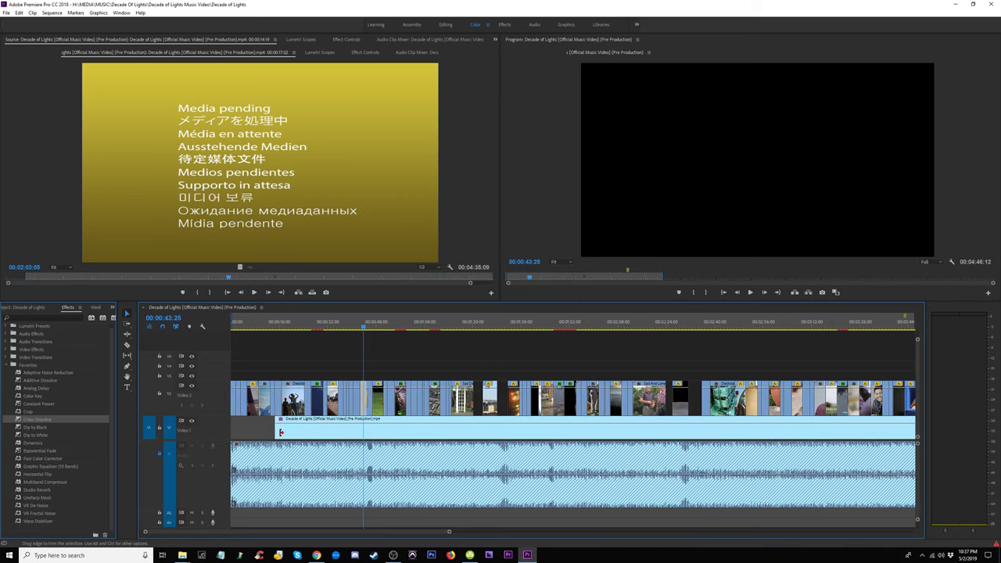
Extend the V1 music video clip back to 00:00:00:00 and save the project.
mouse_move(278, 429)
left_mouse_down()
mouse_move(206, 431)
mouse_move(240, 431)
left_mouse_up()
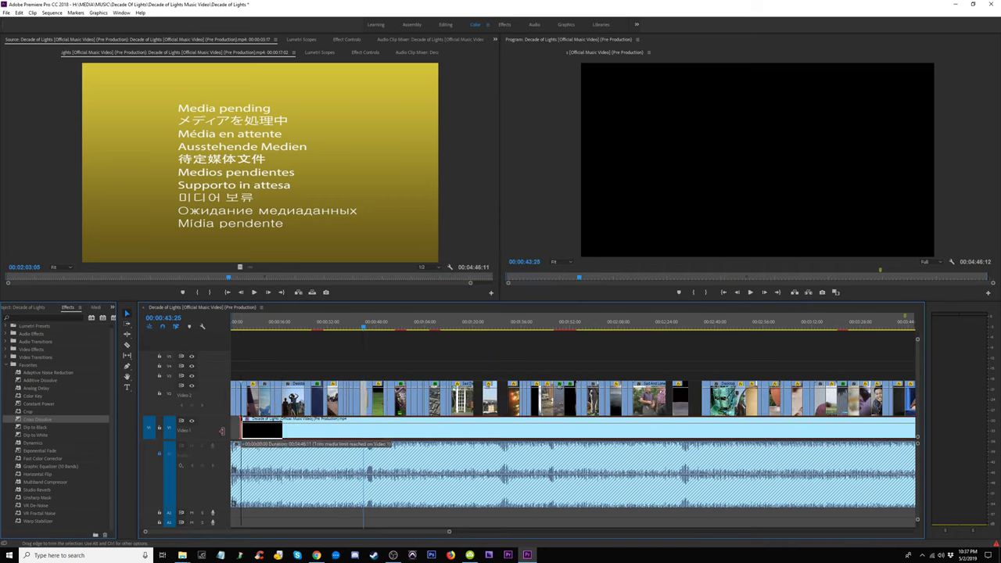
key("minus")
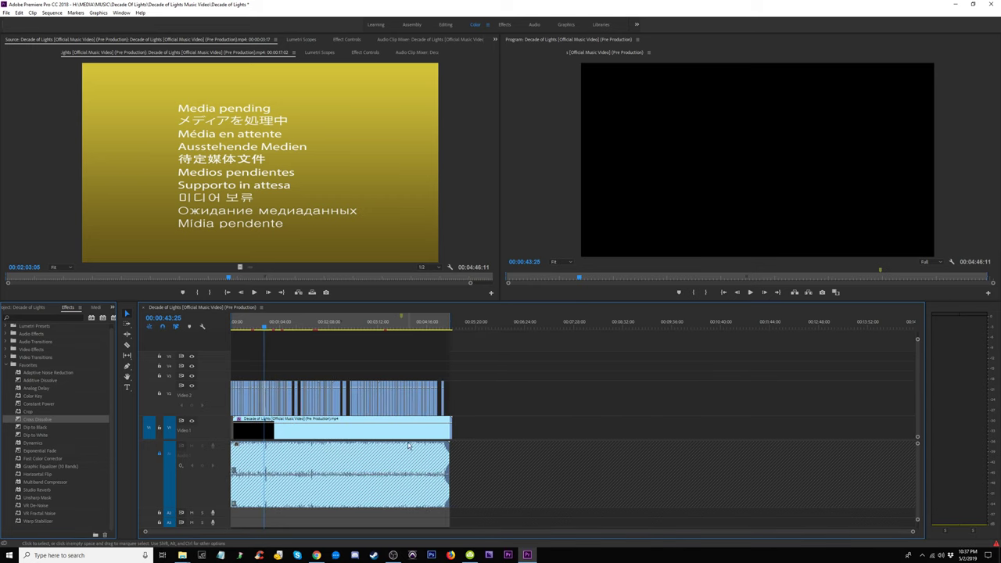
key("equal")
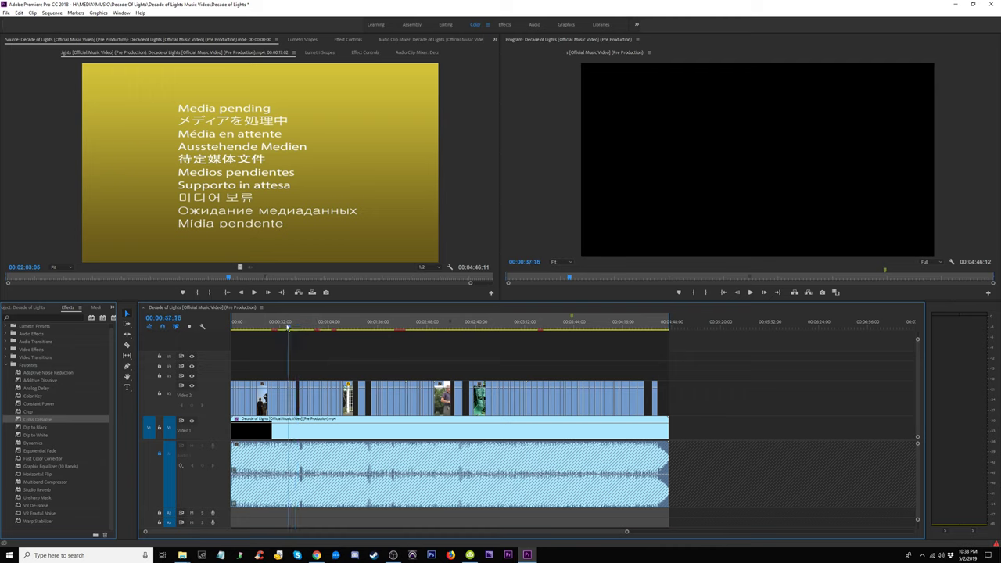
left_click_drag(298, 324, 279, 329)
key("ctrl+s")
Quit Premiere Pro and choose Remove All for the downloads in 4K Video Downloader.
left_click(992, 6)
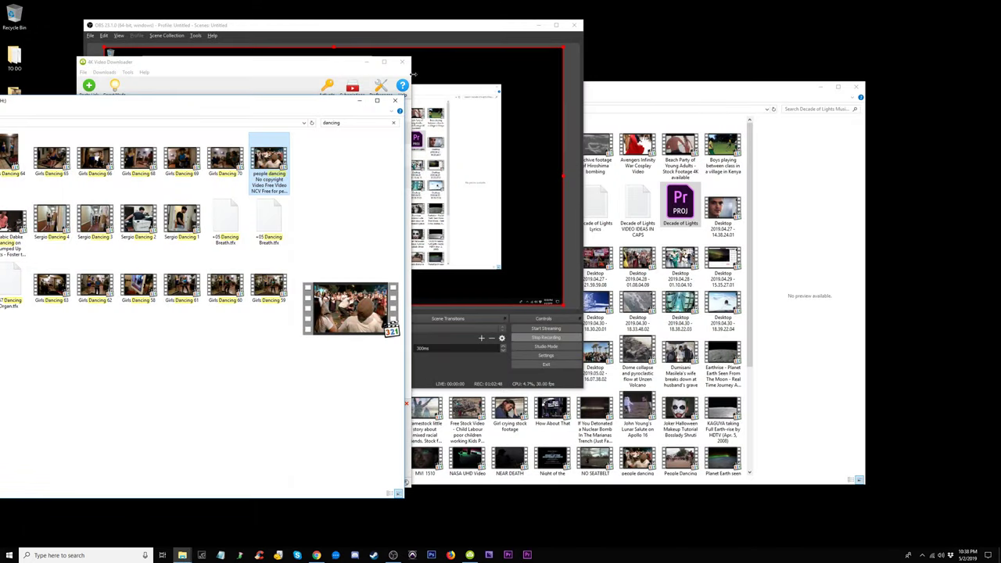
left_click(395, 100)
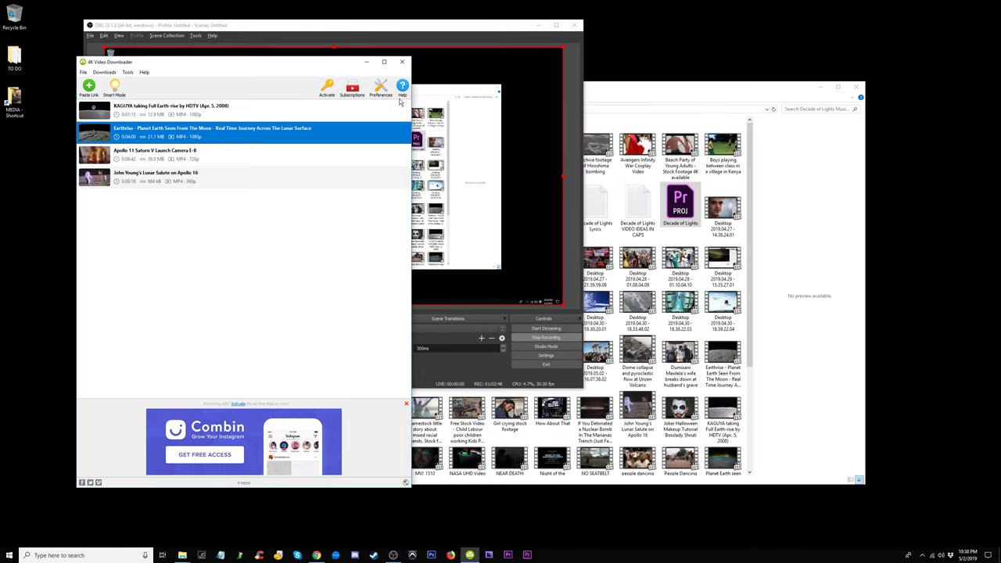
right_click(189, 143)
left_click(220, 217)
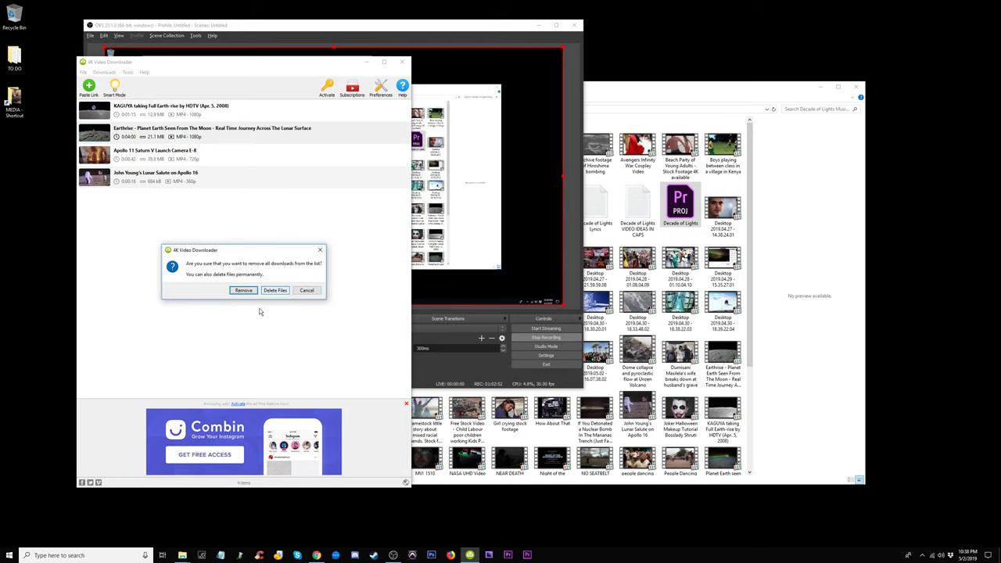